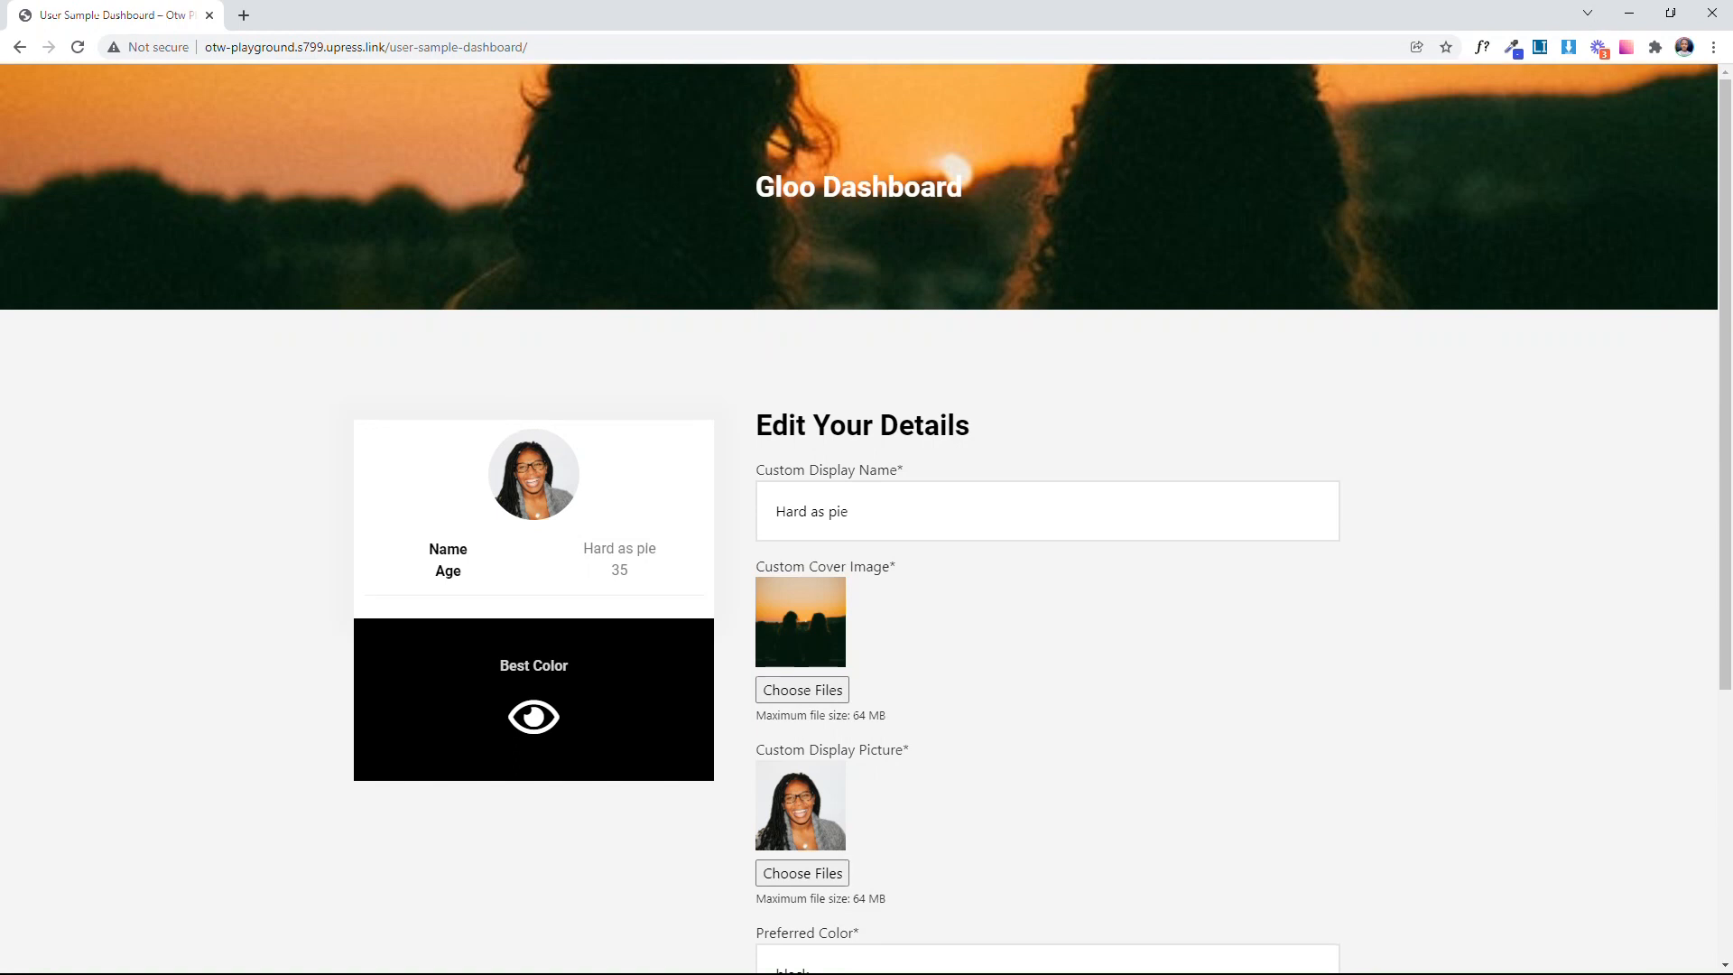
# Step: Set the Custom Display Name to "Easy as pie" and check the name on the profile card
pyautogui.hotkey('ctrl', 'a')
pyautogui.write('E')
pyautogui.press('Tab')
pyautogui.moveTo(582, 557); pyautogui.dragTo(665, 553)
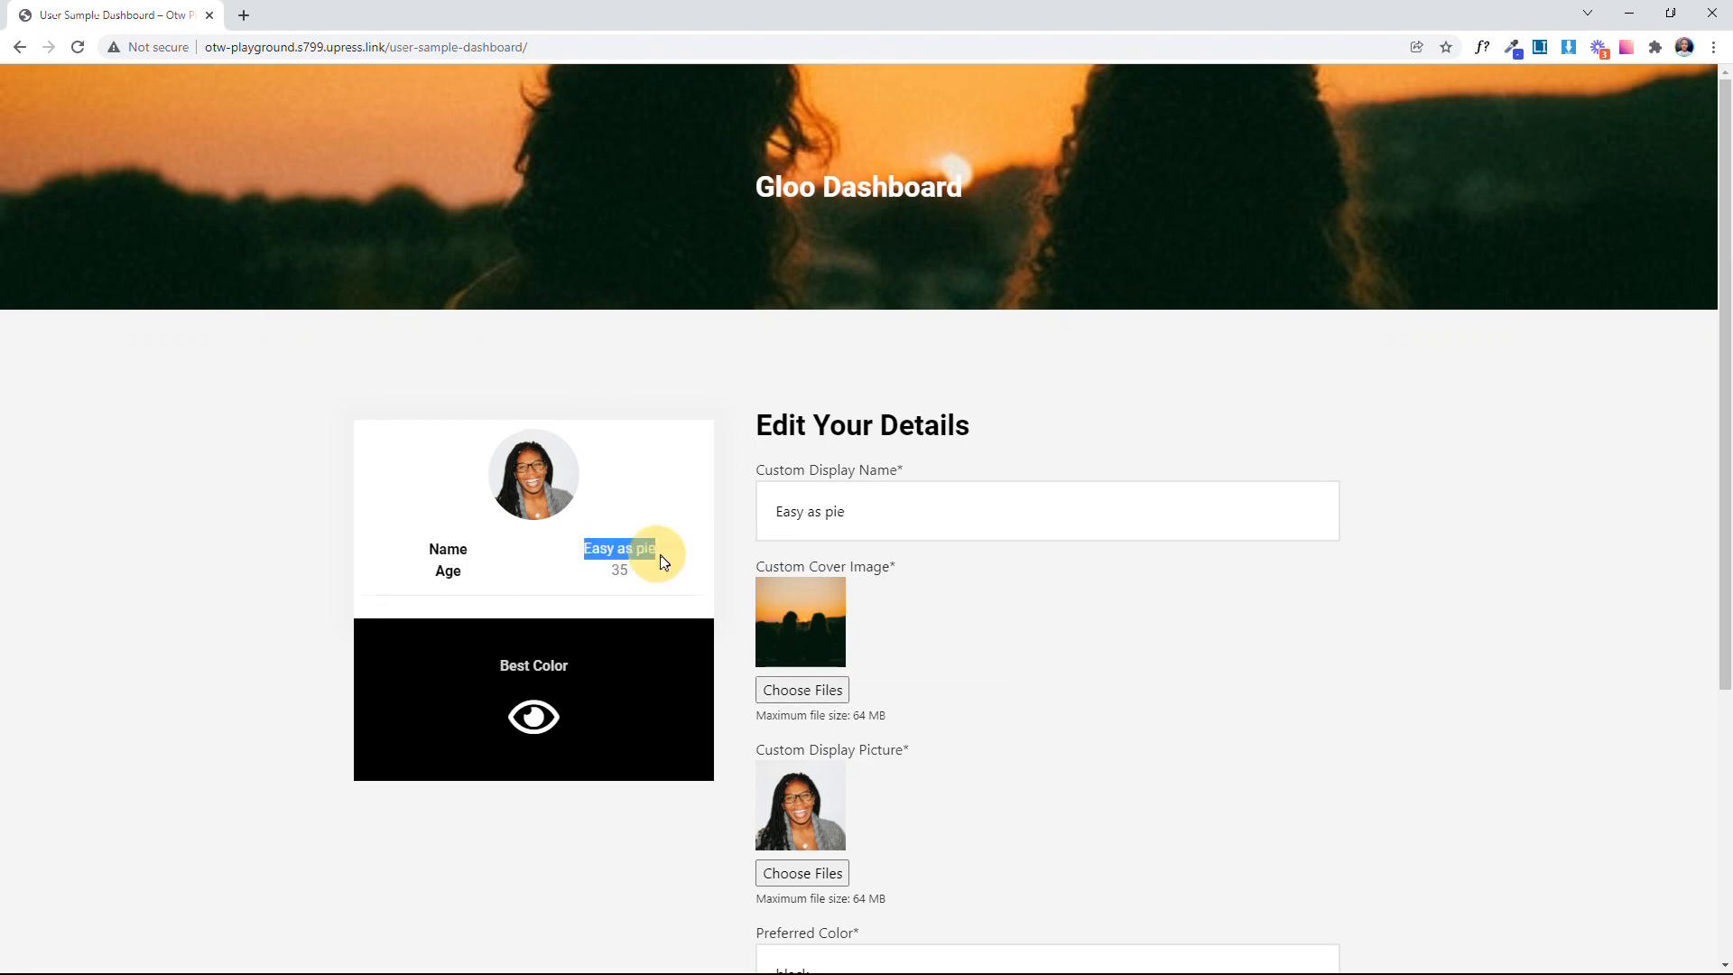
pyautogui.click(668, 580)
# Step: Upload pexels-pixabay-414102.jpg from the Pictures folder as the Custom Cover Image and check the page header
pyautogui.scroll(-2, 812, 598)
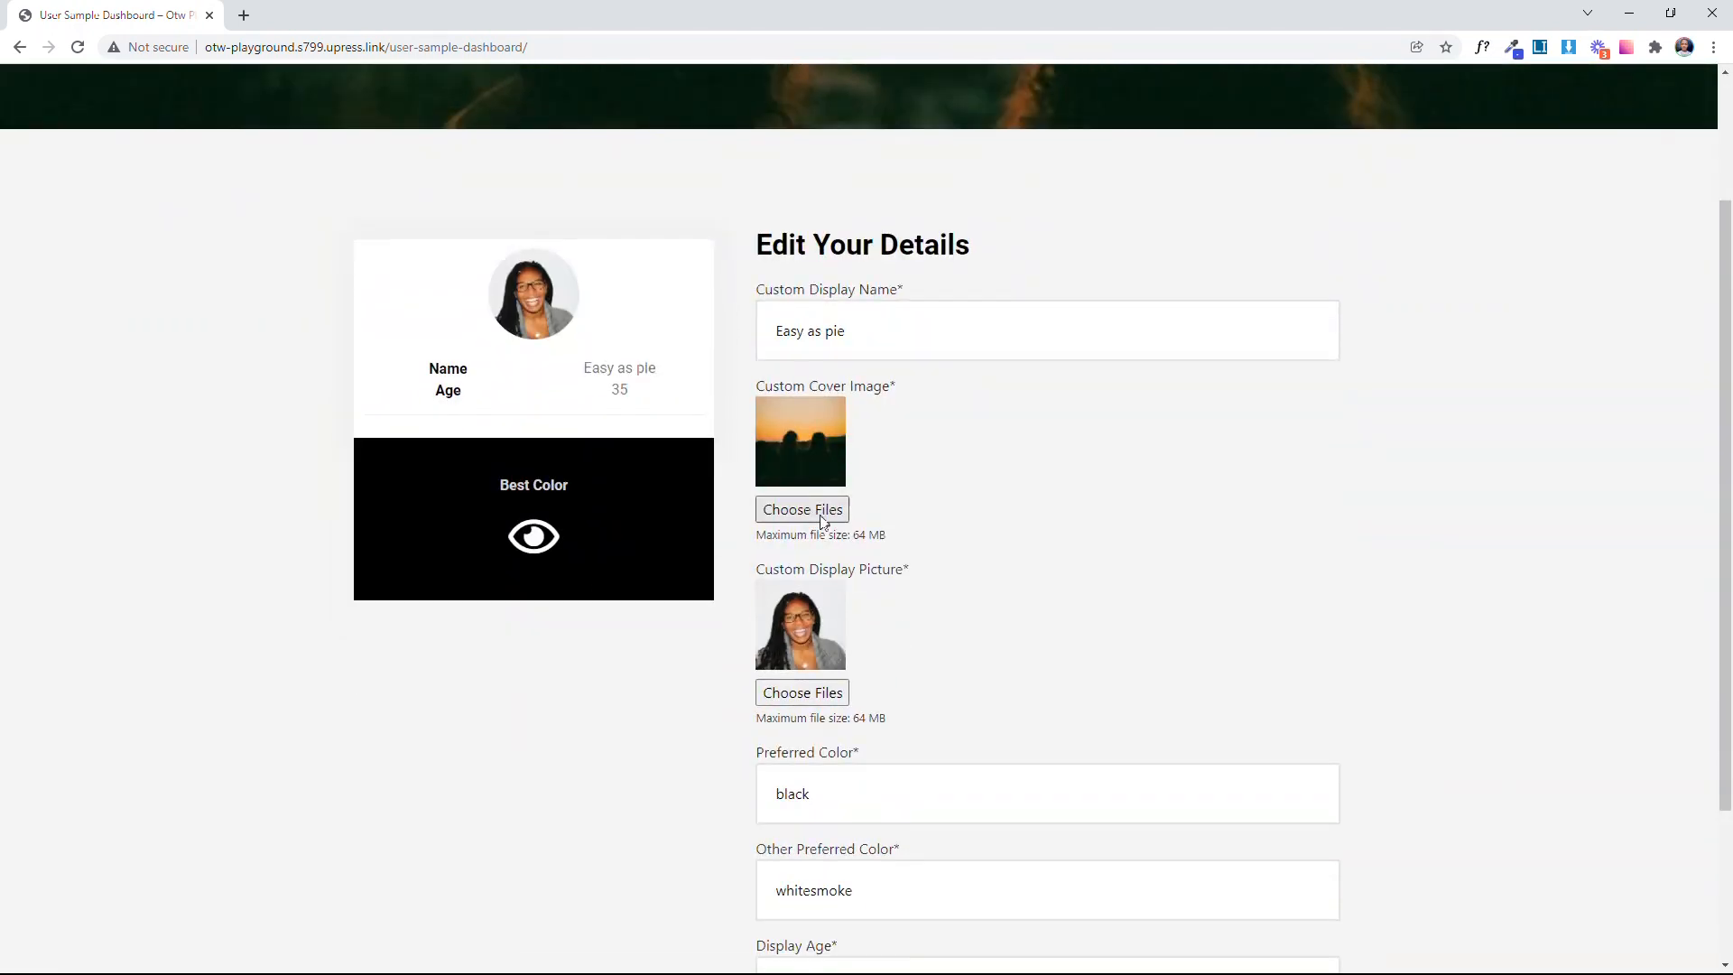
pyautogui.click(812, 513)
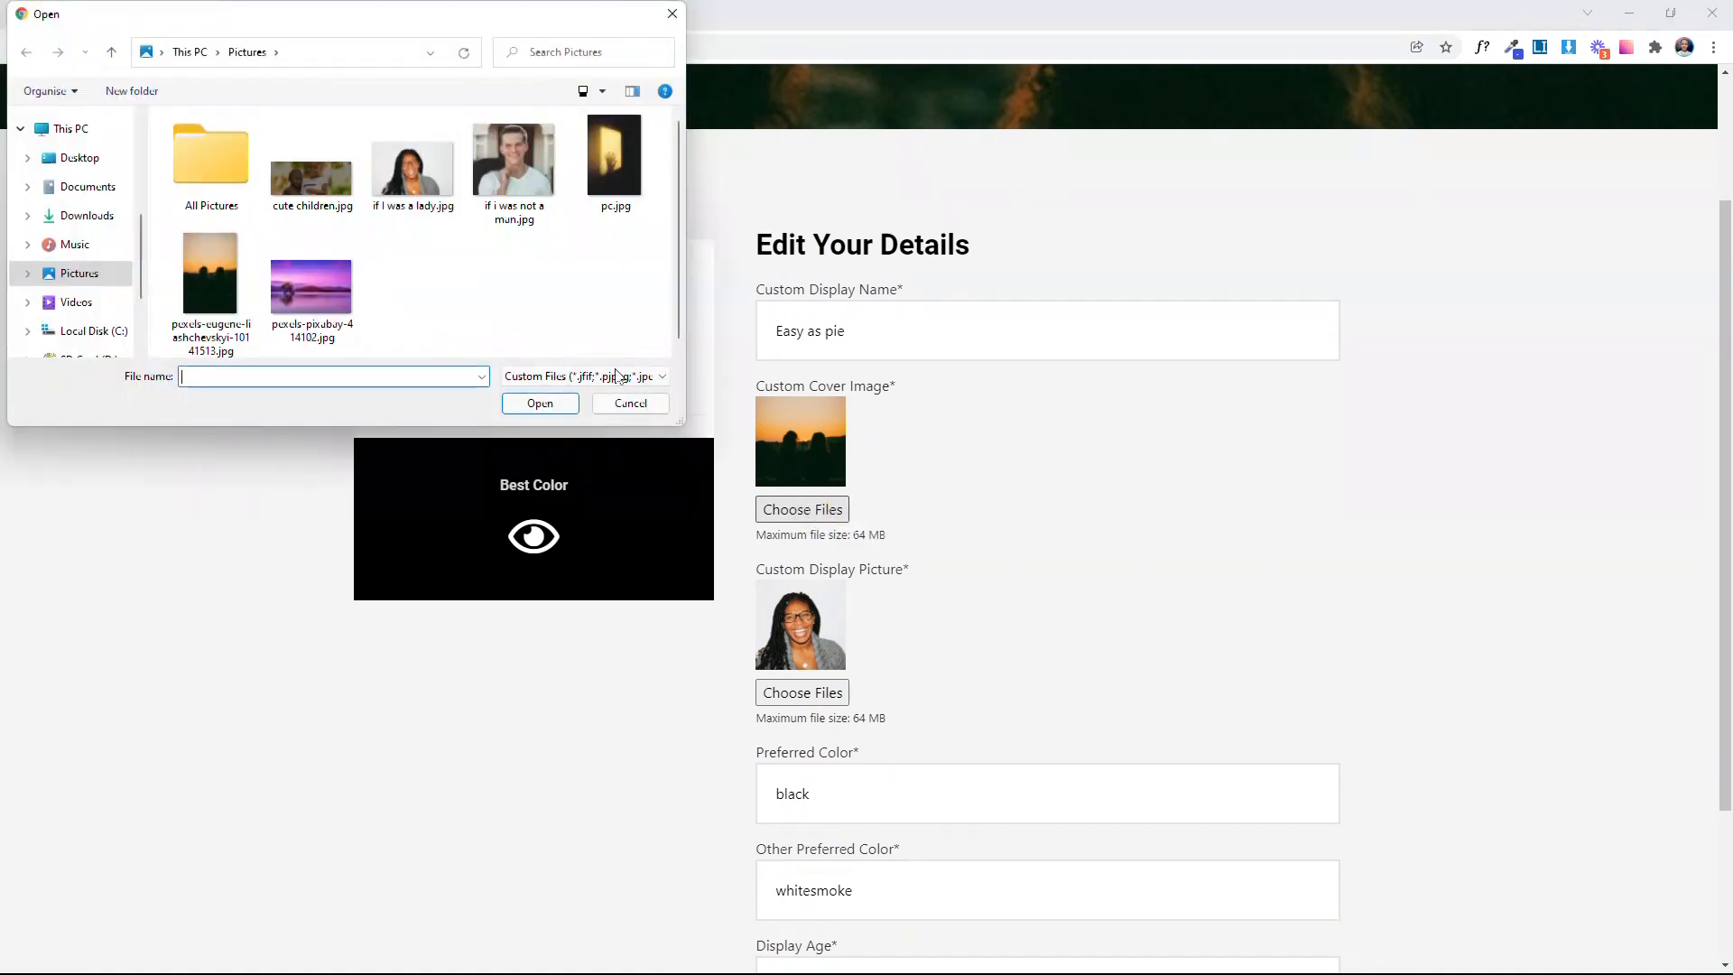
pyautogui.click(308, 287)
pyautogui.click(552, 405)
pyautogui.scroll(2, 1038, 704)
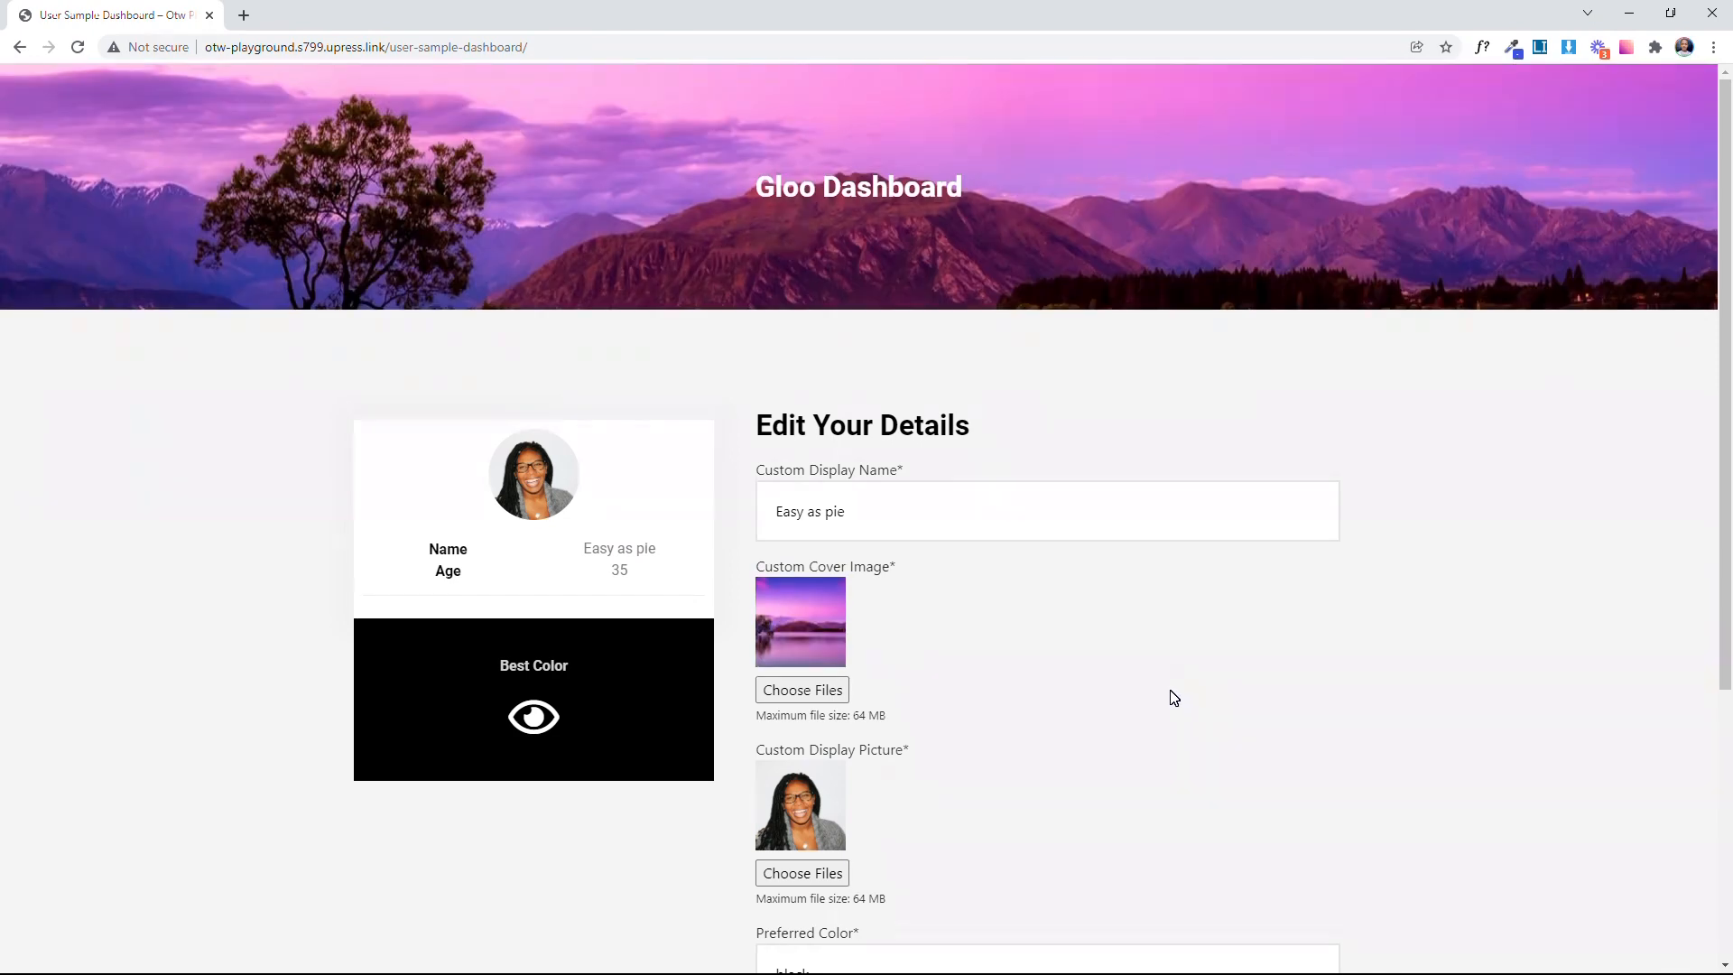
# Step: Upload "if i was not a man.jpg" from the Pictures folder as the Custom Display Picture
pyautogui.scroll(-4, 1173, 695)
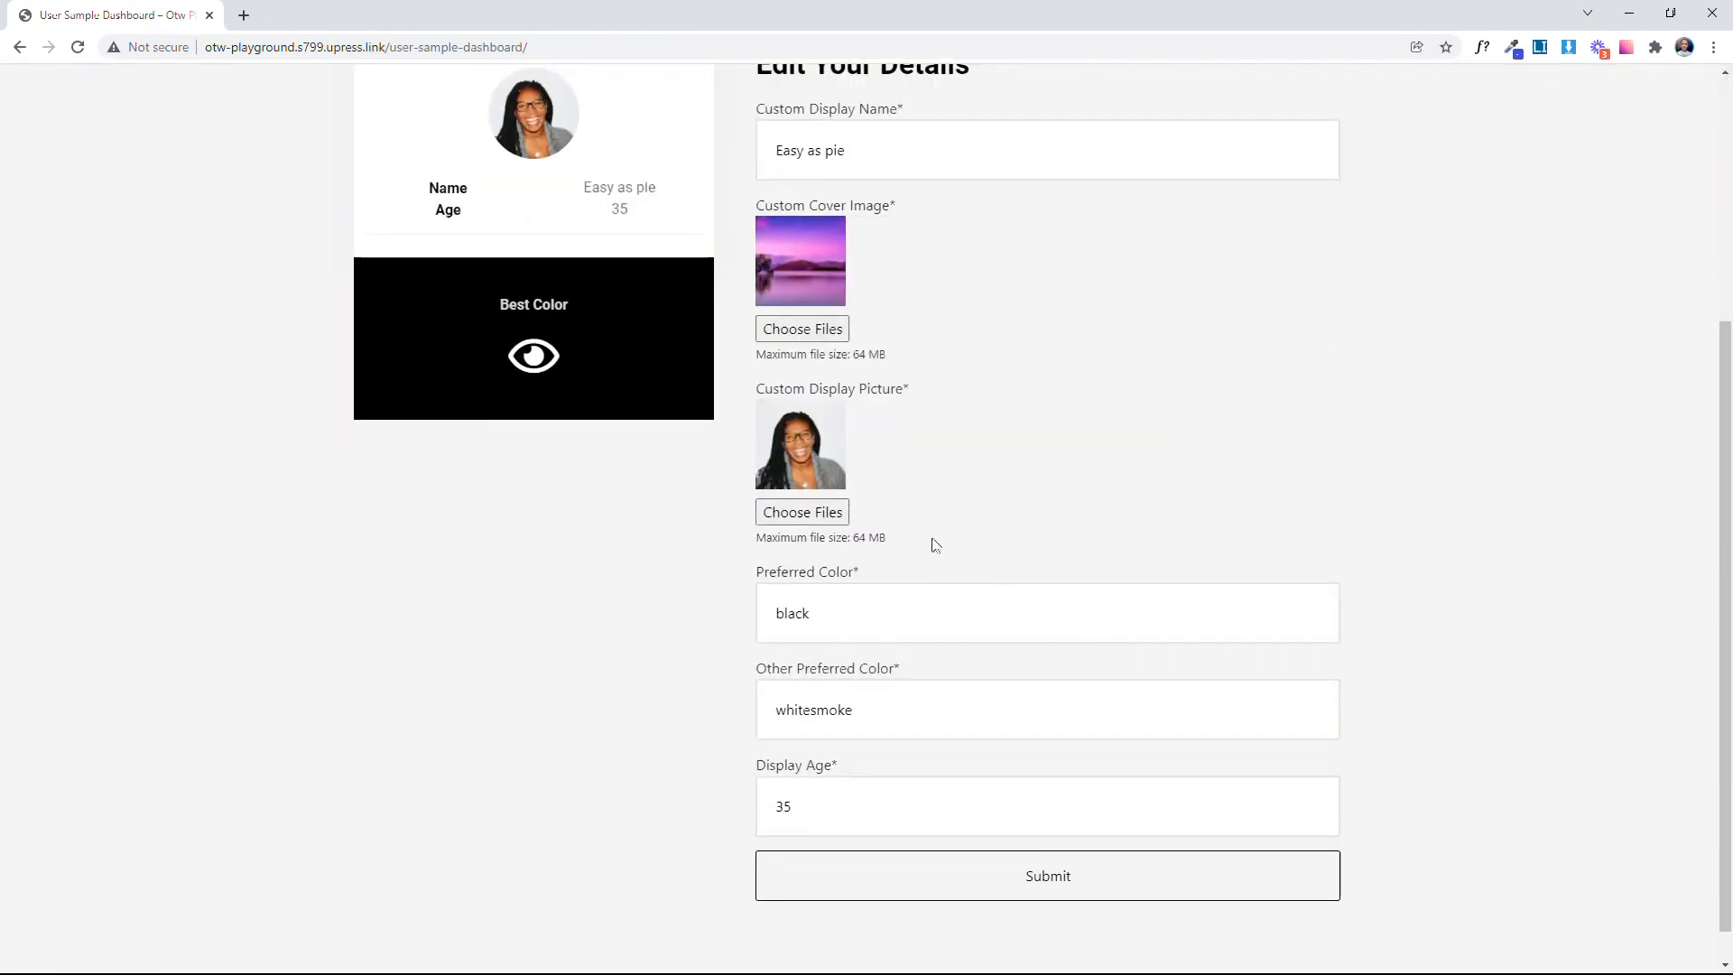
pyautogui.click(827, 513)
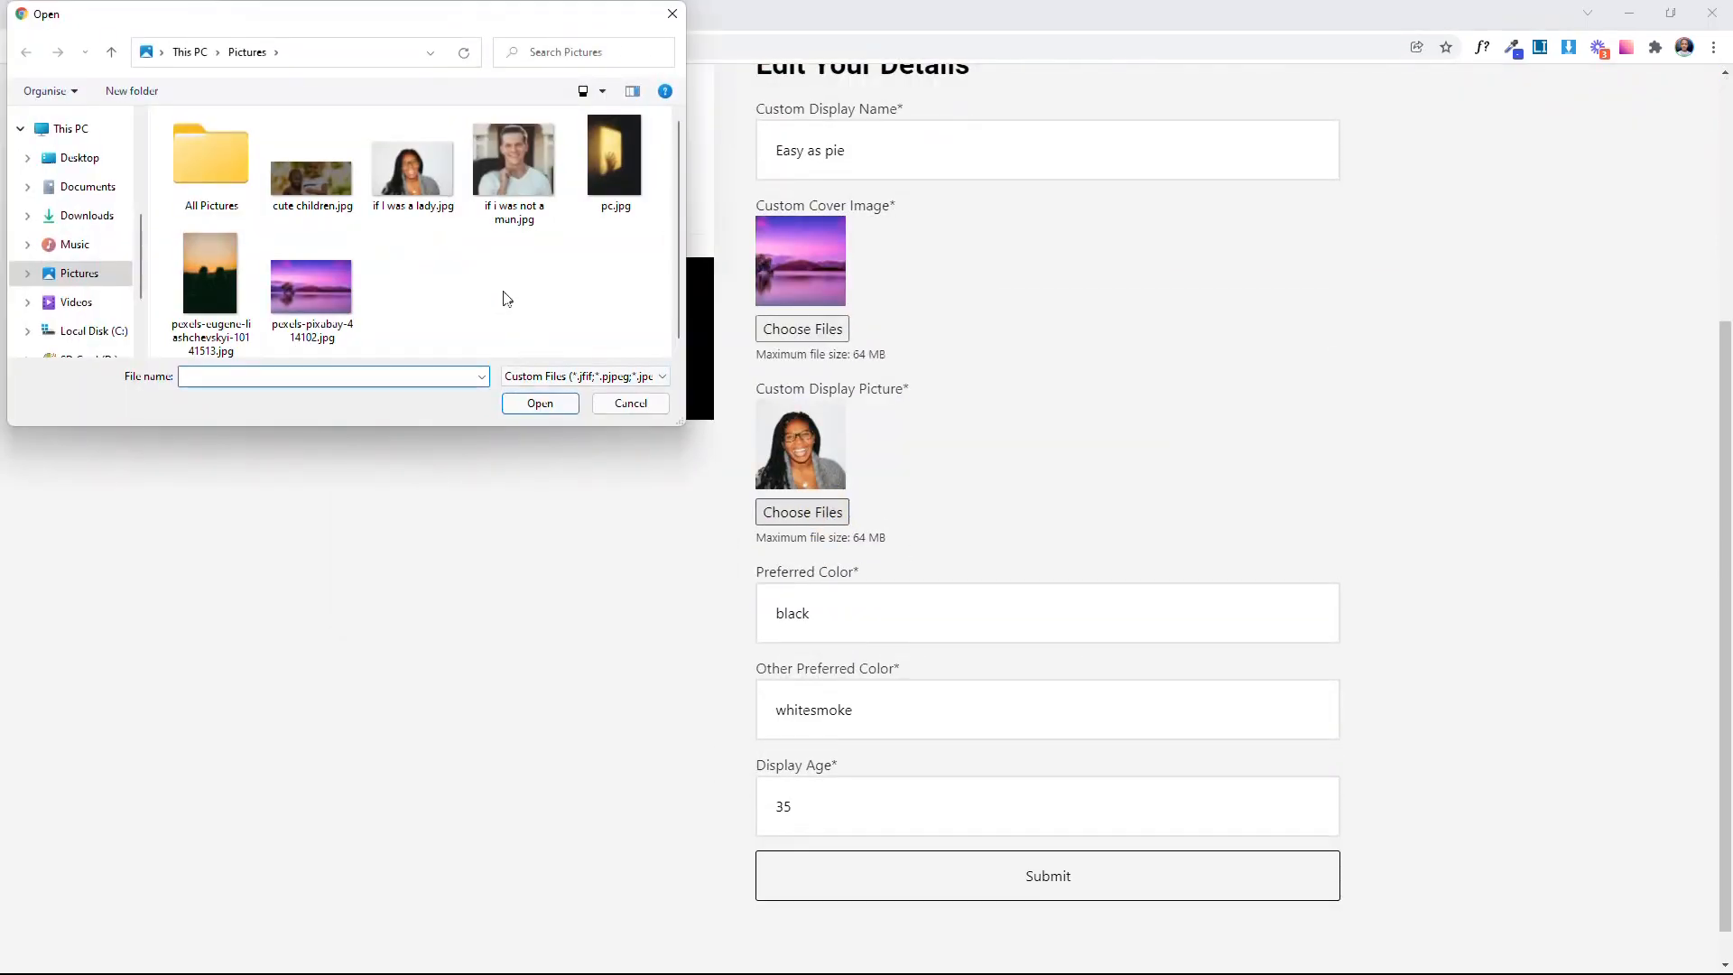
pyautogui.click(514, 179)
pyautogui.click(539, 403)
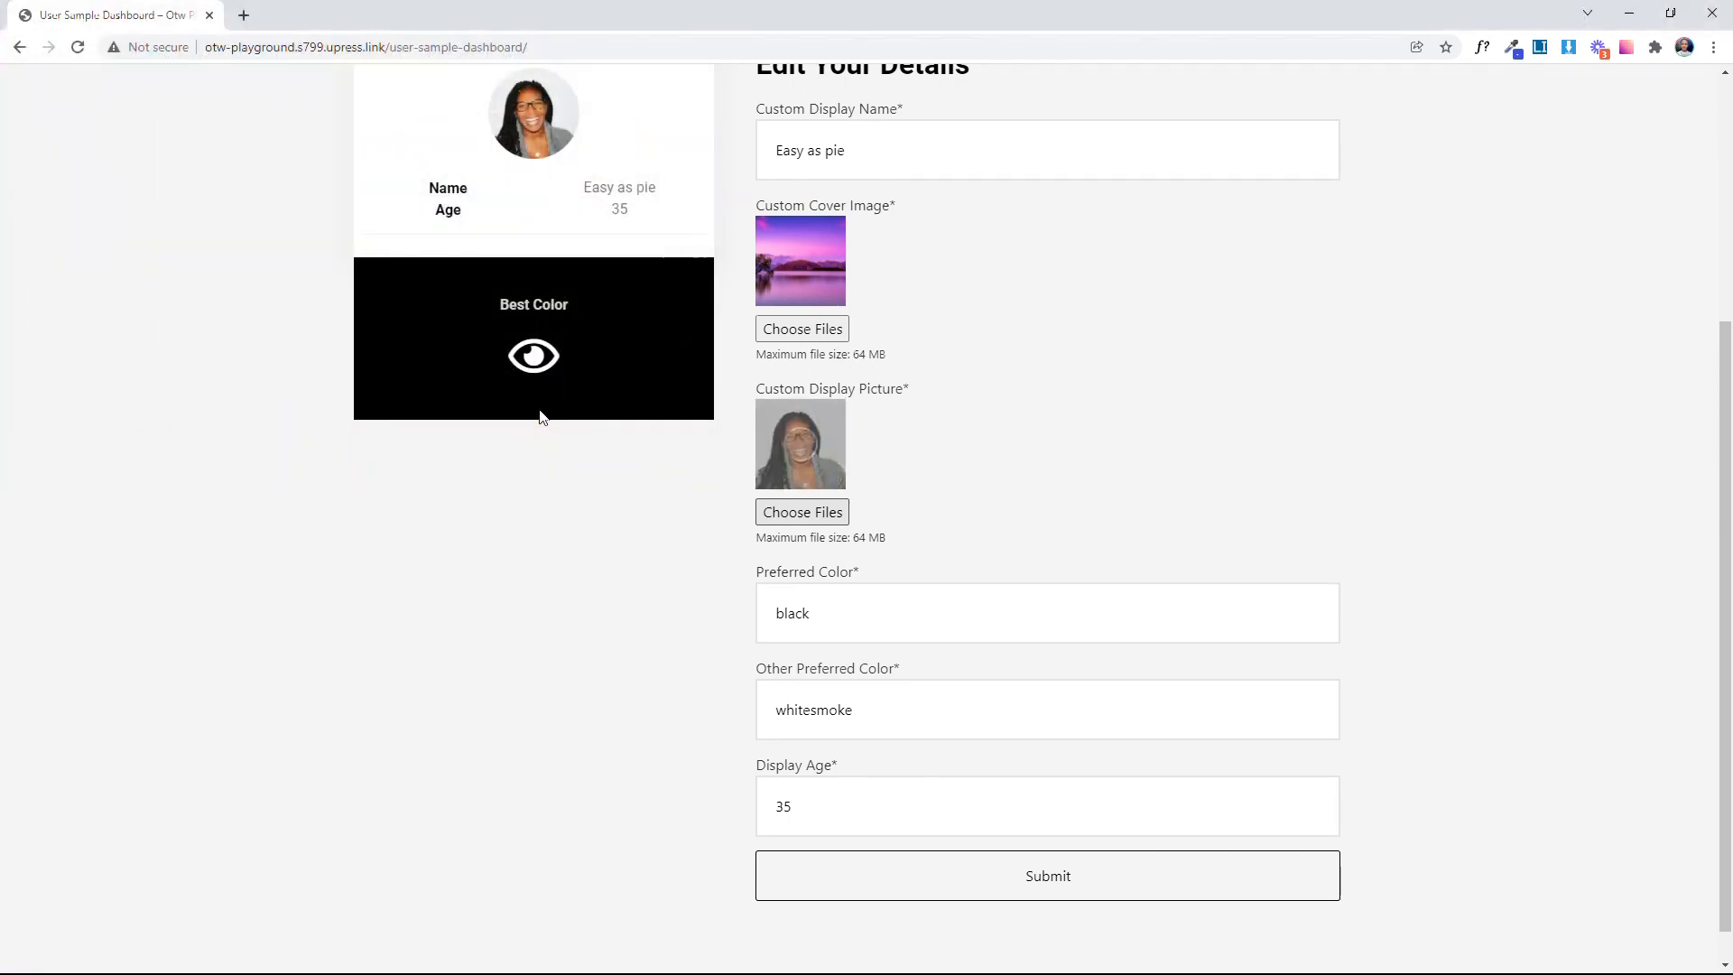
pyautogui.scroll(4, 1264, 571)
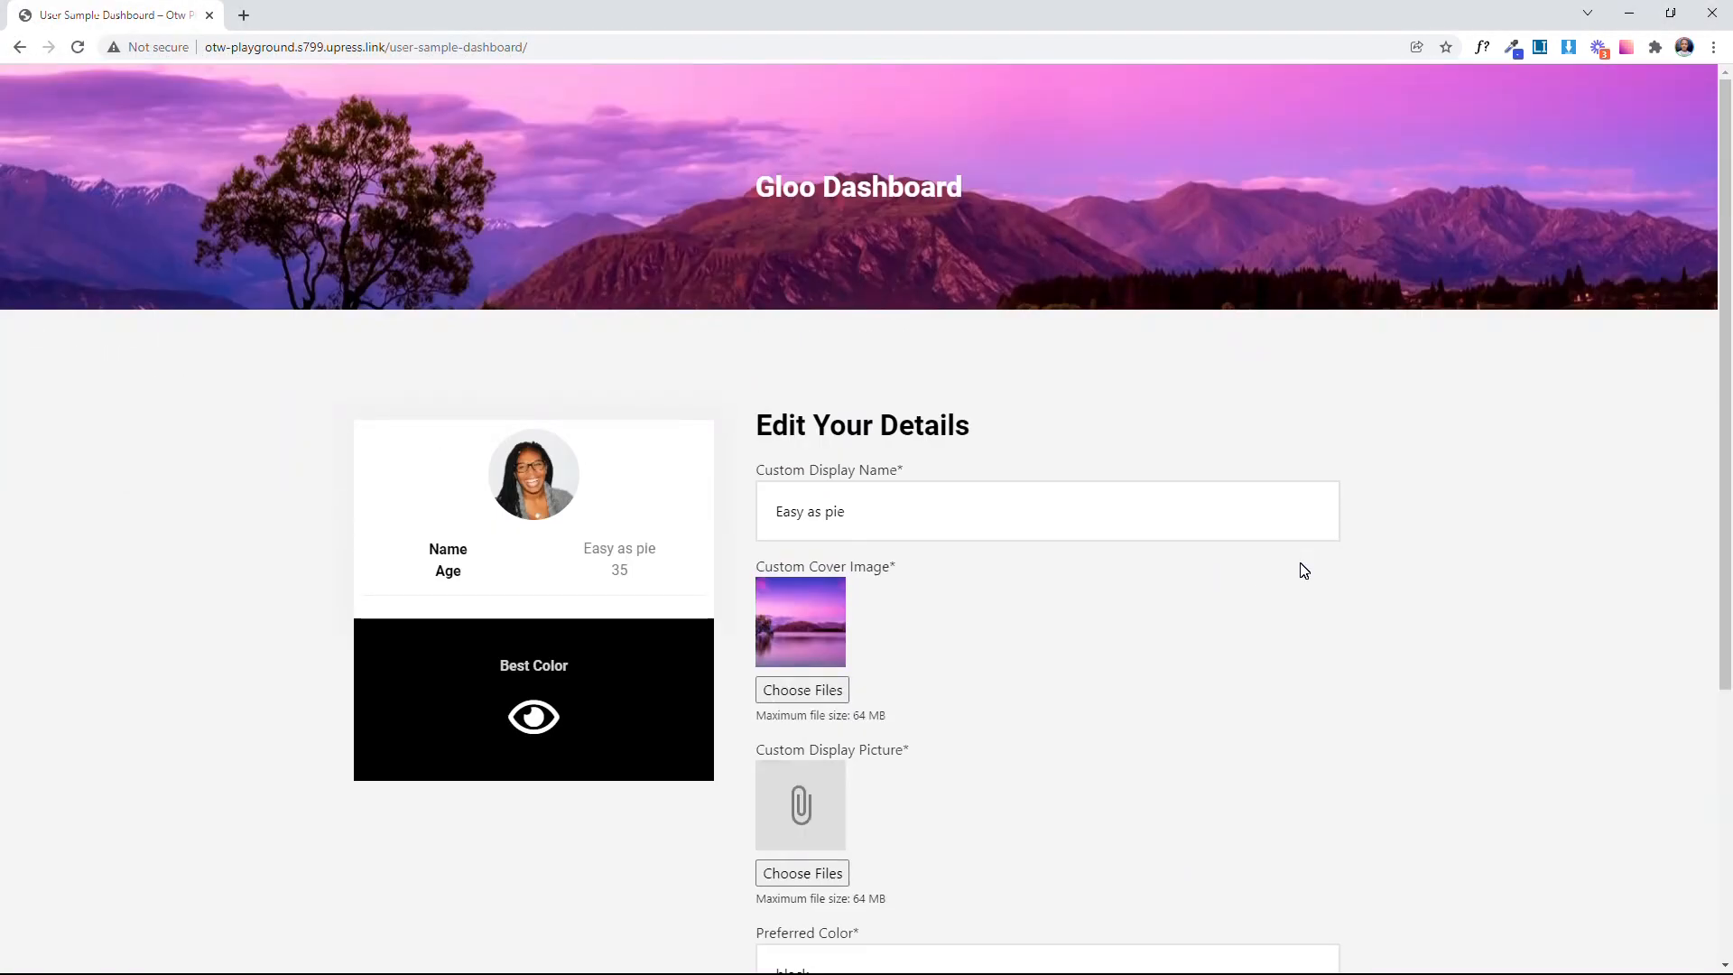
# Step: Set the Preferred Color to grey in the Edit Your Details form
pyautogui.scroll(-4, 1303, 570)
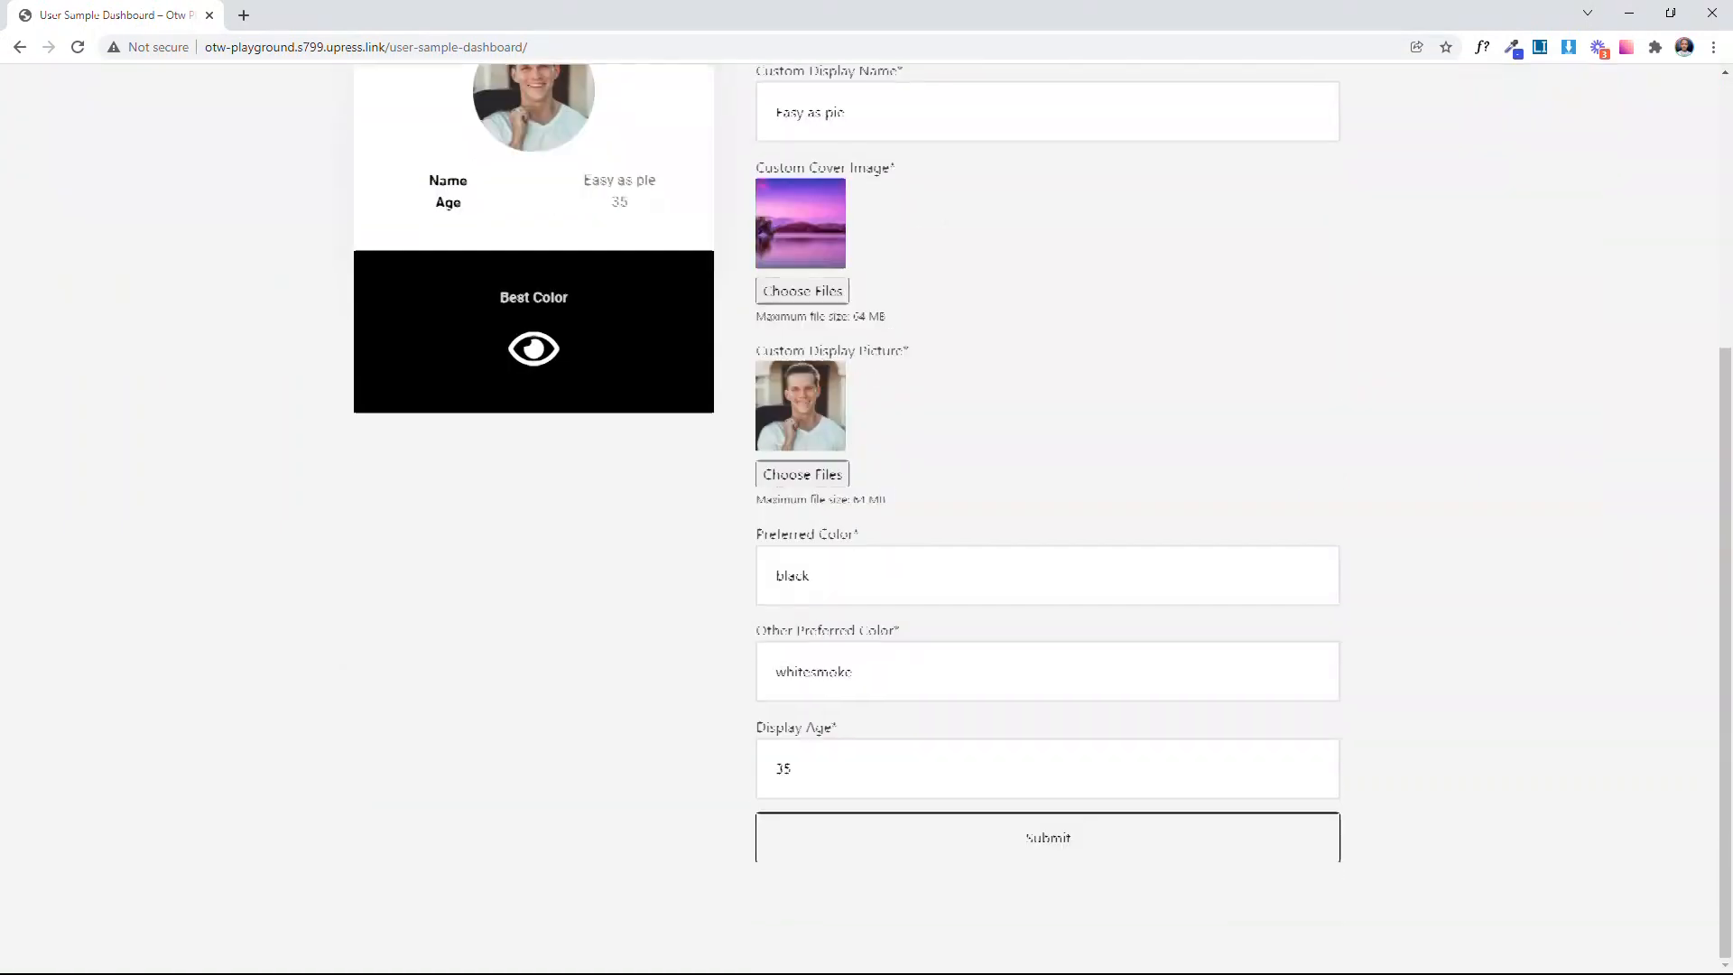
pyautogui.click(1264, 572)
pyautogui.hotkey('ctrl', 'a')
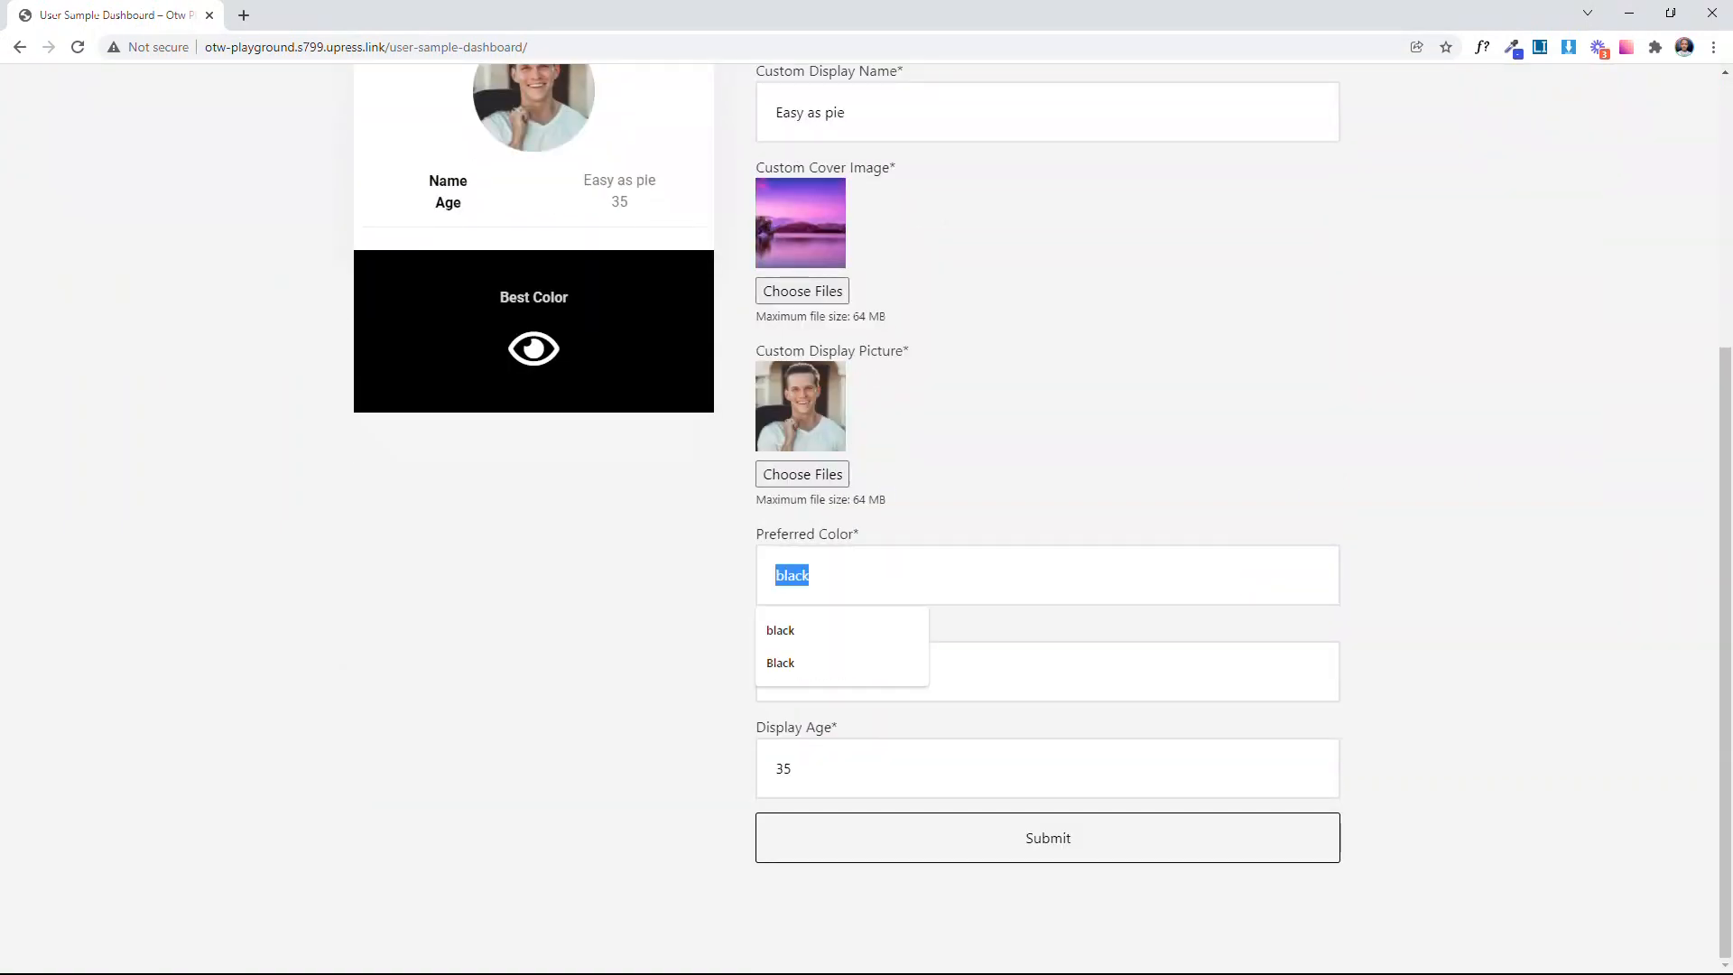
pyautogui.write('grye')
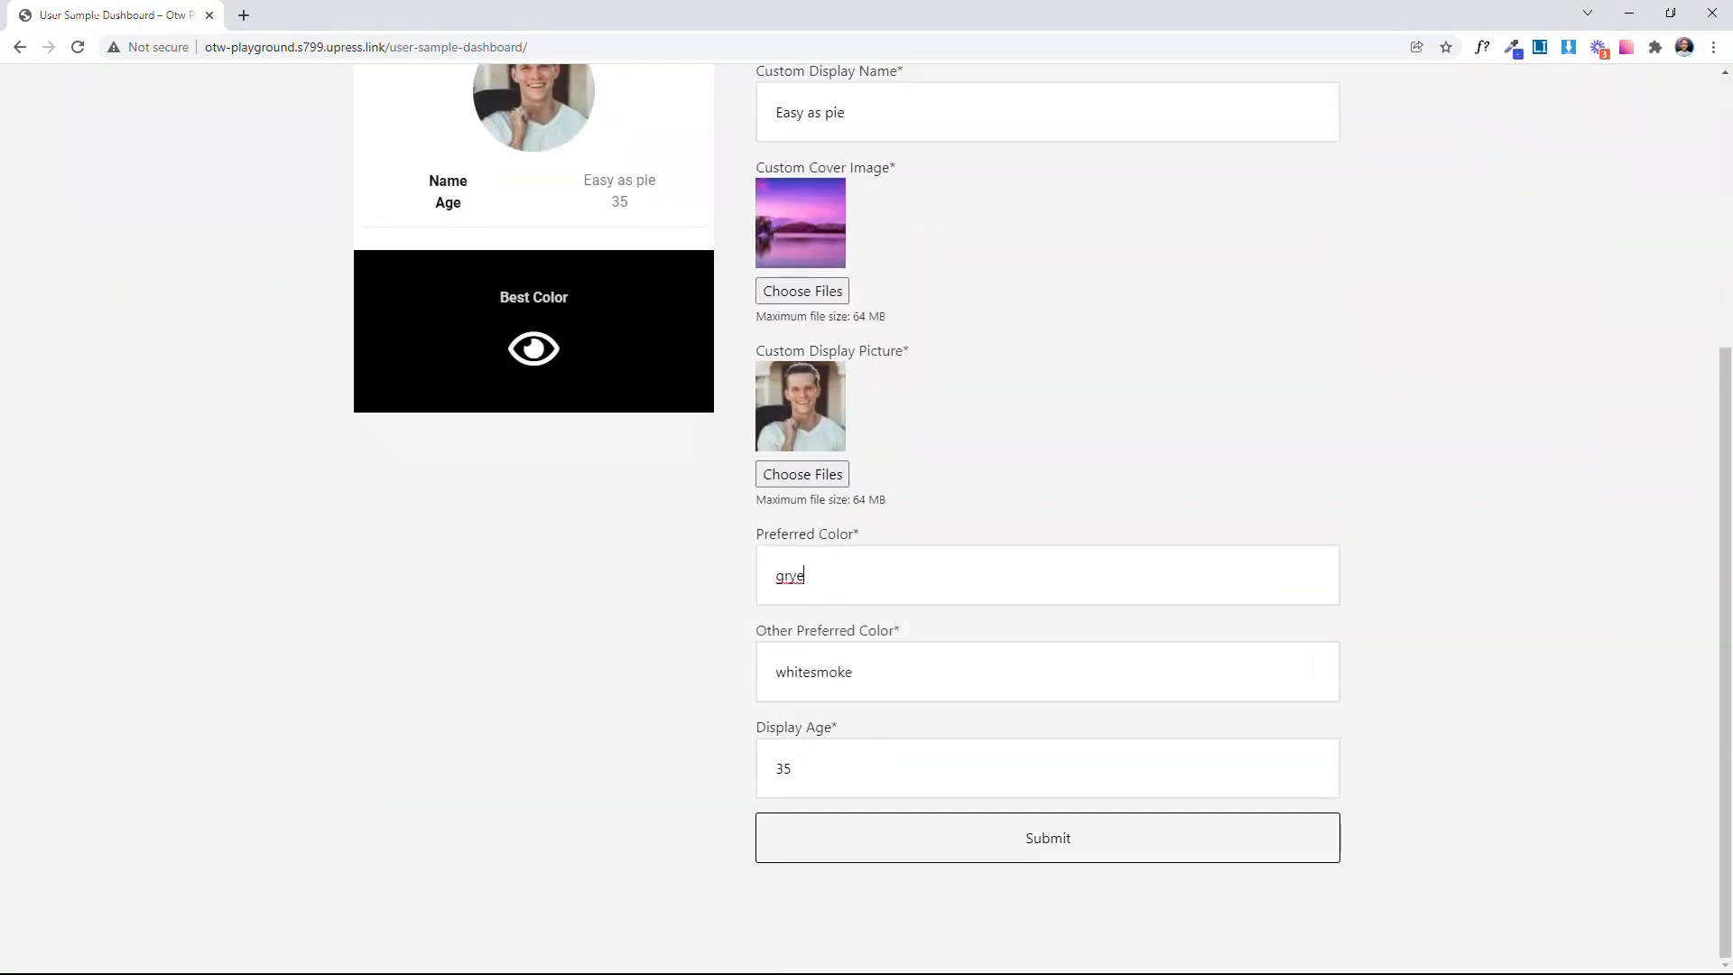
pyautogui.hotkey('ctrl', 'a')
pyautogui.press('BackSpace')
pyautogui.write('grey')
pyautogui.press('Tab')
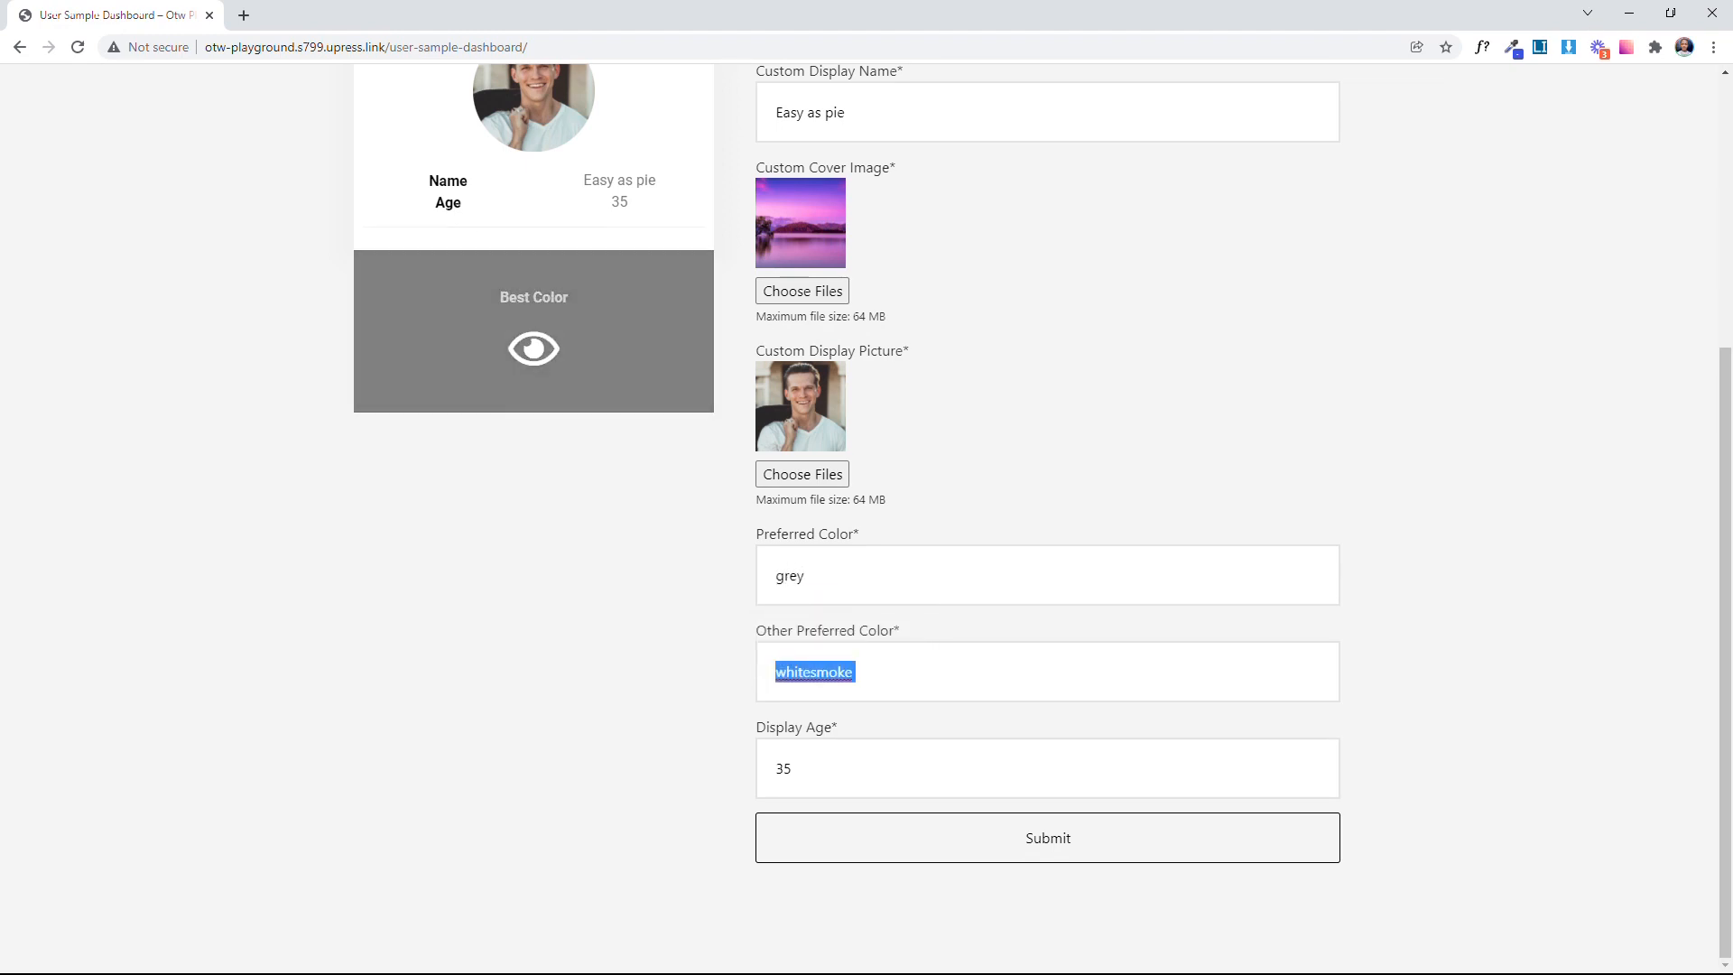
# Step: Set the Other Preferred Color to lightyellow in the Edit Your Details form
pyautogui.write('li')
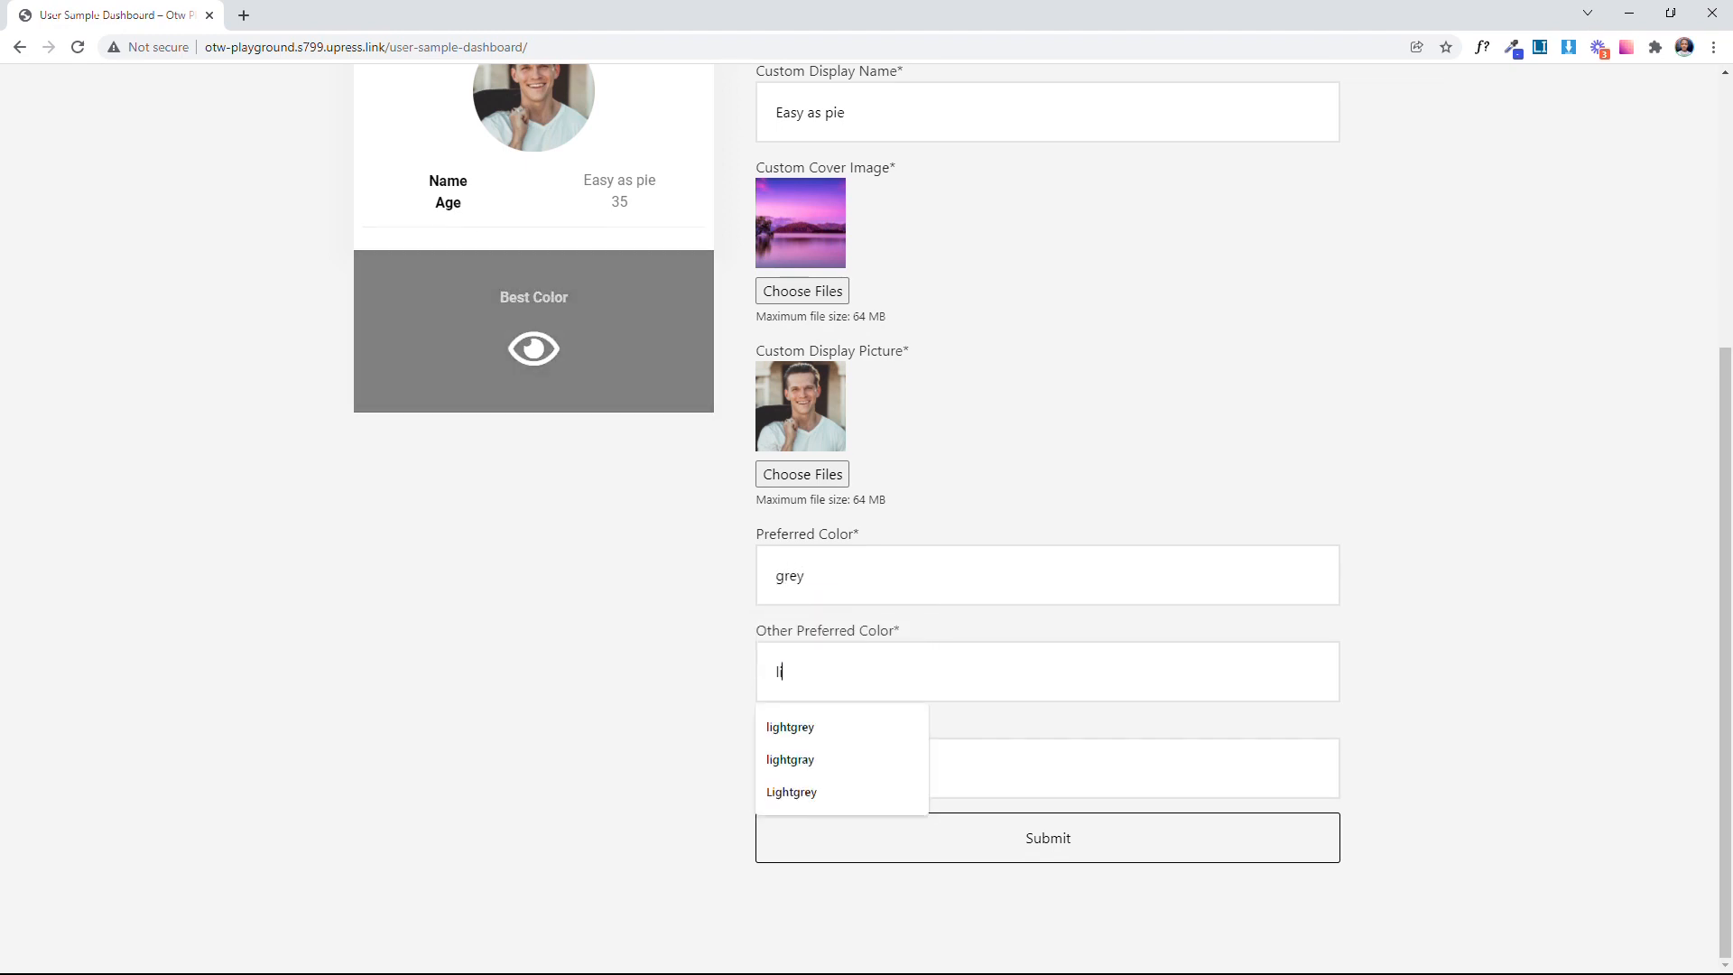
pyautogui.write('ghtyellow')
pyautogui.press('Tab')
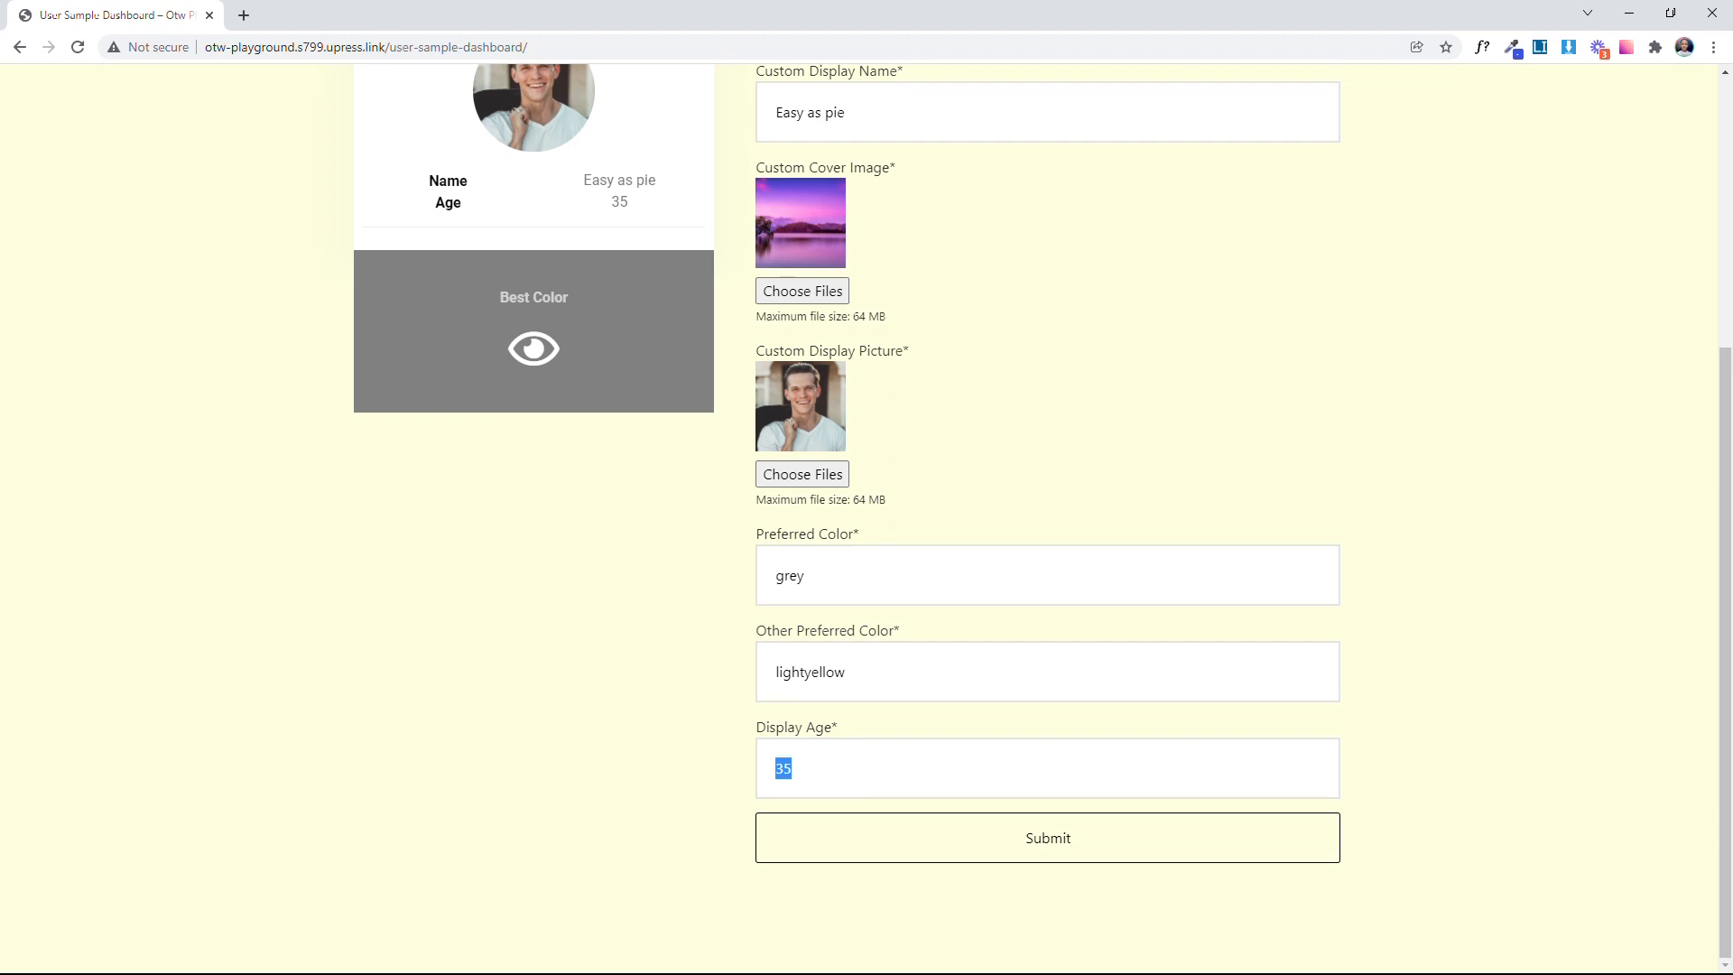
# Step: Set the Display Age to 20, check it on the profile card and submit the form
pyautogui.write('20')
pyautogui.press('Tab')
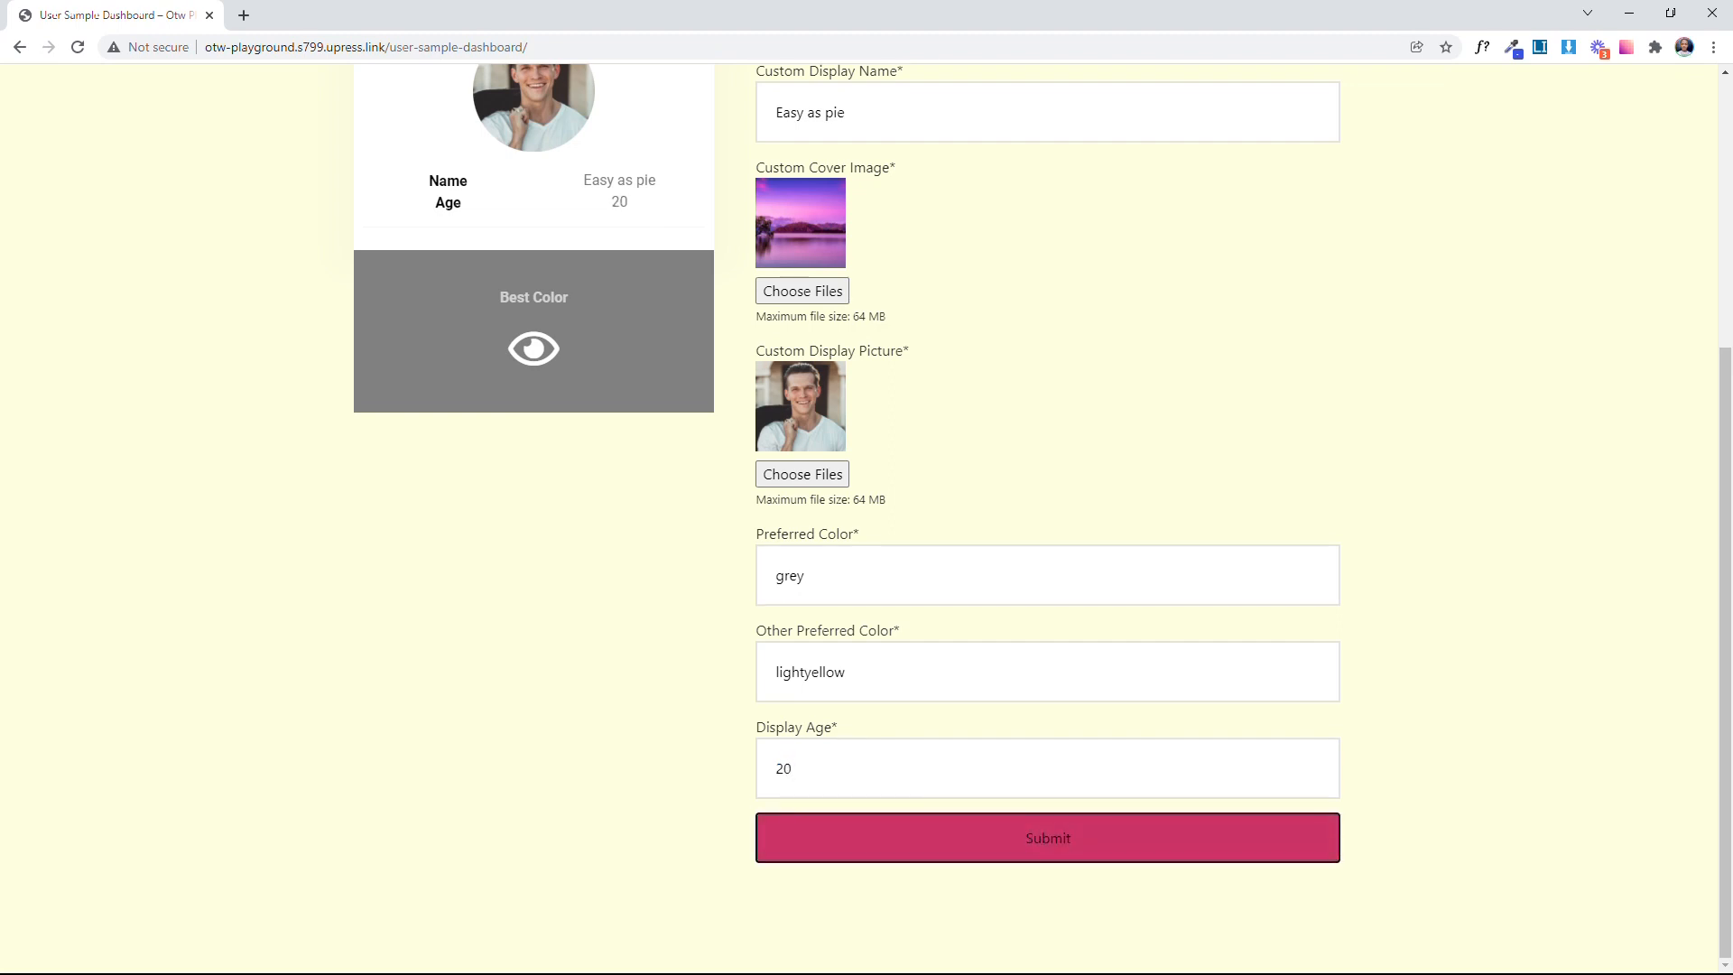
pyautogui.moveTo(563, 202); pyautogui.dragTo(658, 201)
pyautogui.click(1128, 411)
pyautogui.click(1100, 859)
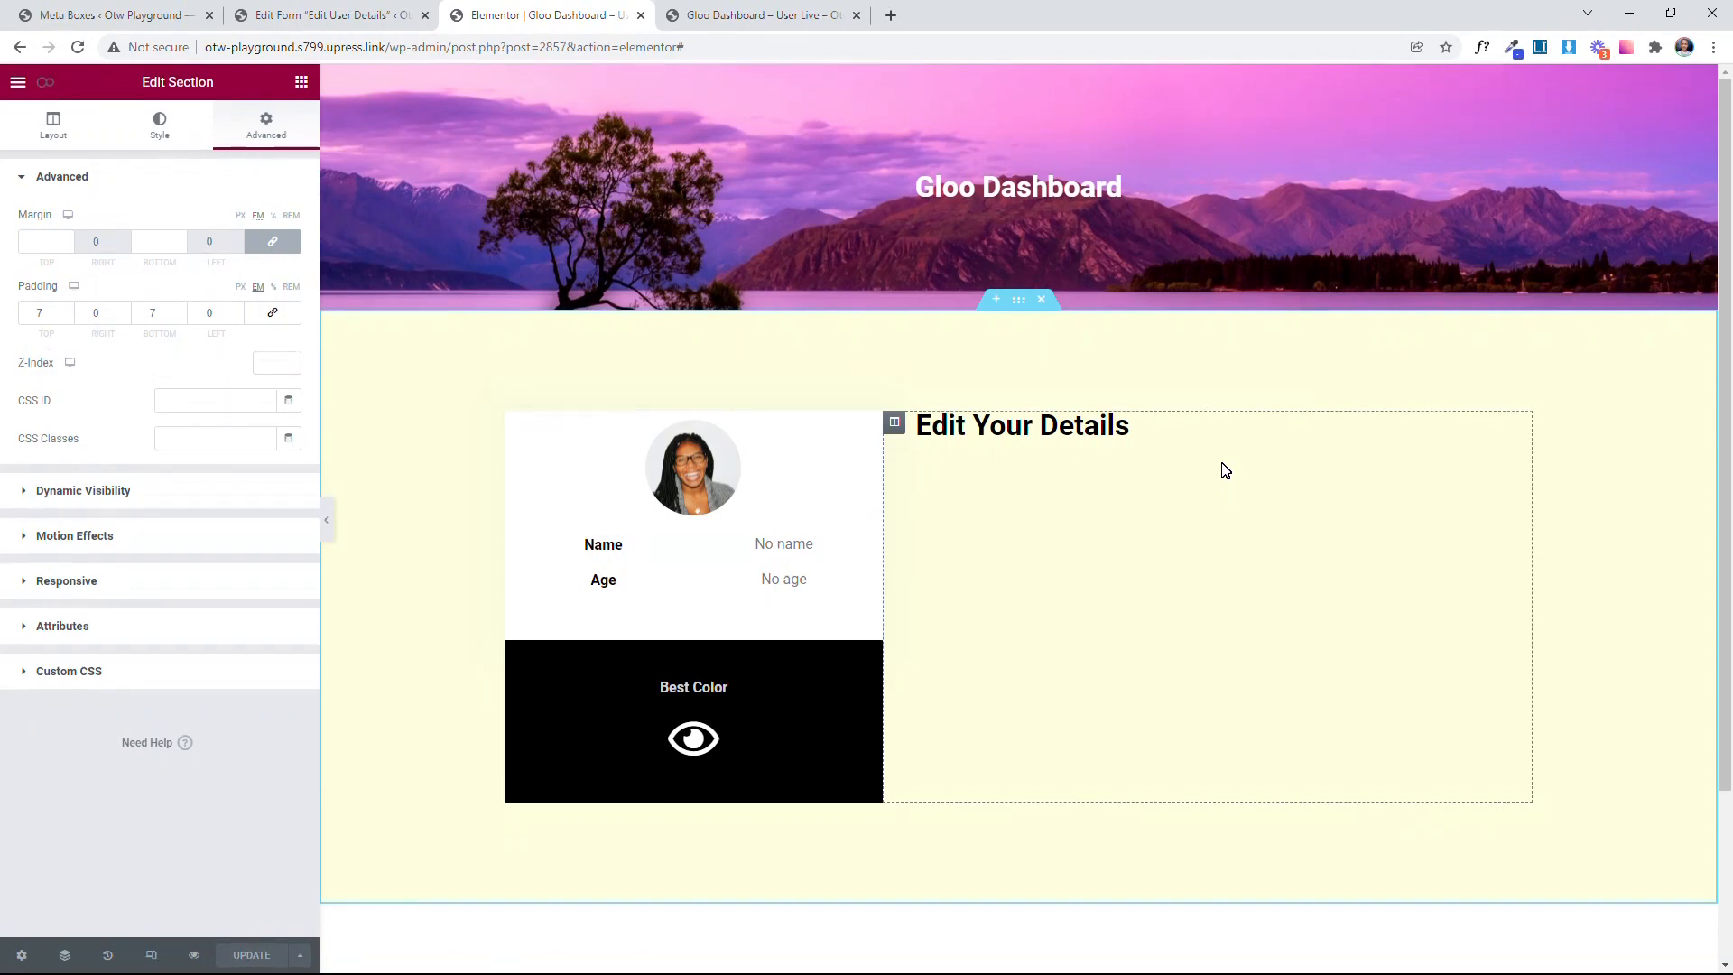
# Step: Examine the JetEngine user meta box, including its general settings, visibility conditions and list of meta fields
pyautogui.click(113, 15)
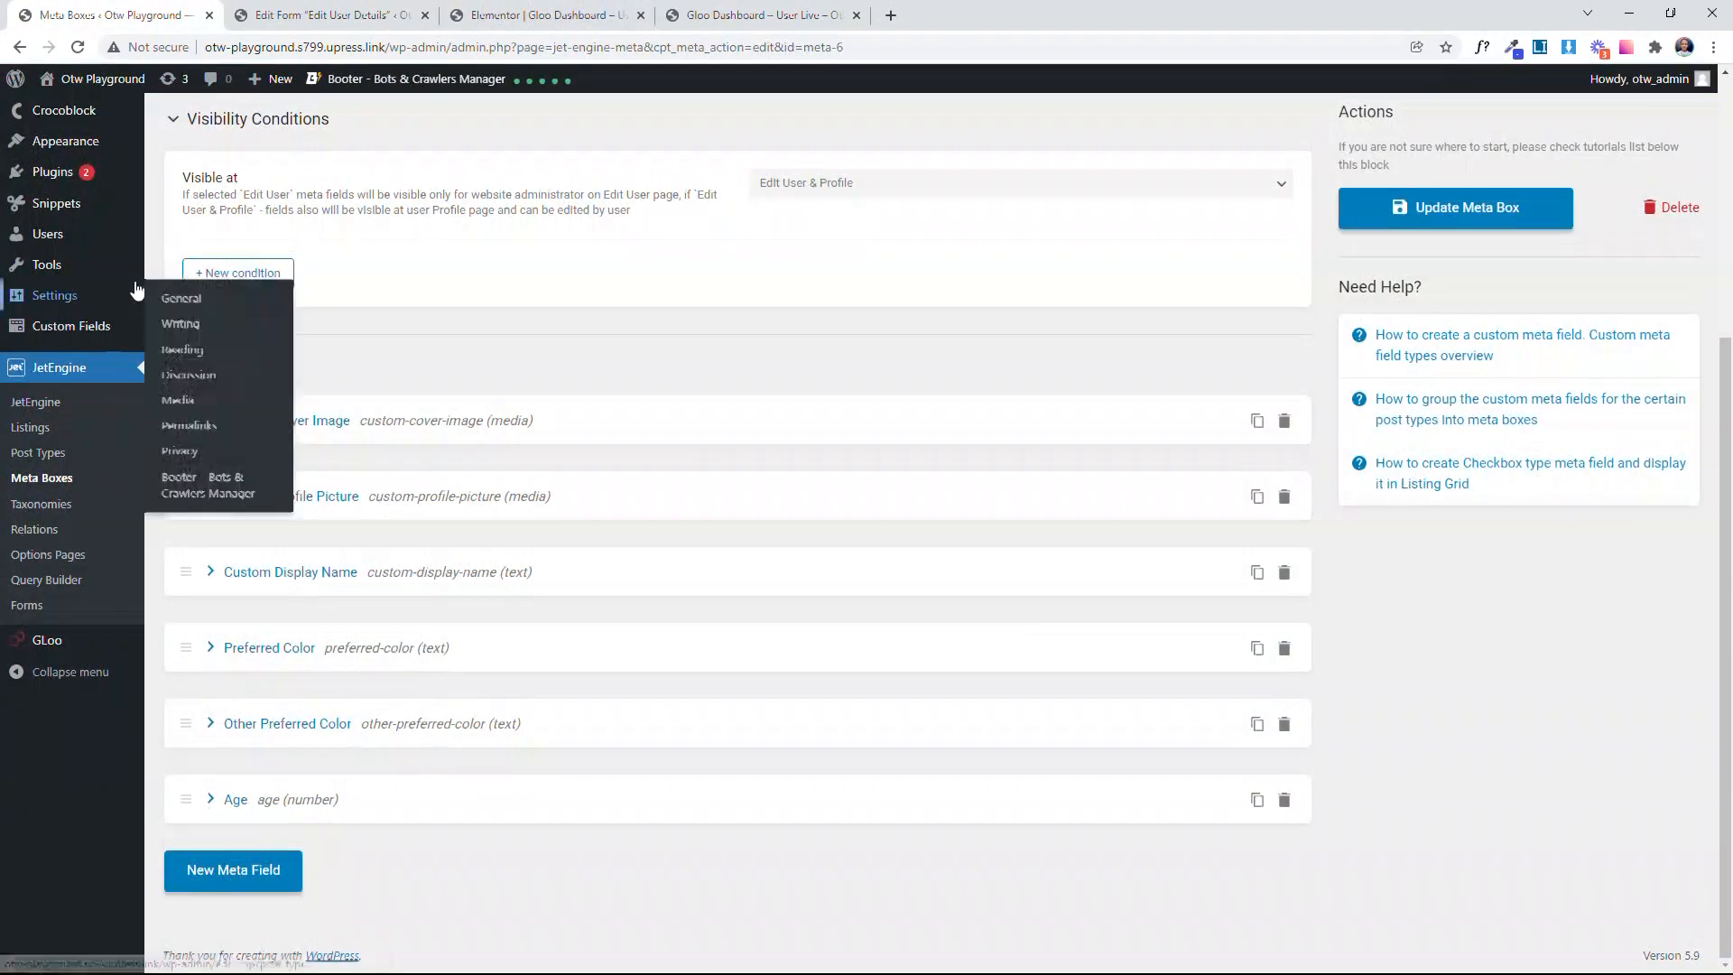
pyautogui.scroll(3, 414, 387)
pyautogui.click(944, 250)
pyautogui.click(577, 244)
pyautogui.click(812, 325)
pyautogui.click(848, 562)
pyautogui.click(849, 561)
pyautogui.click(831, 601)
pyautogui.scroll(-4, 592, 581)
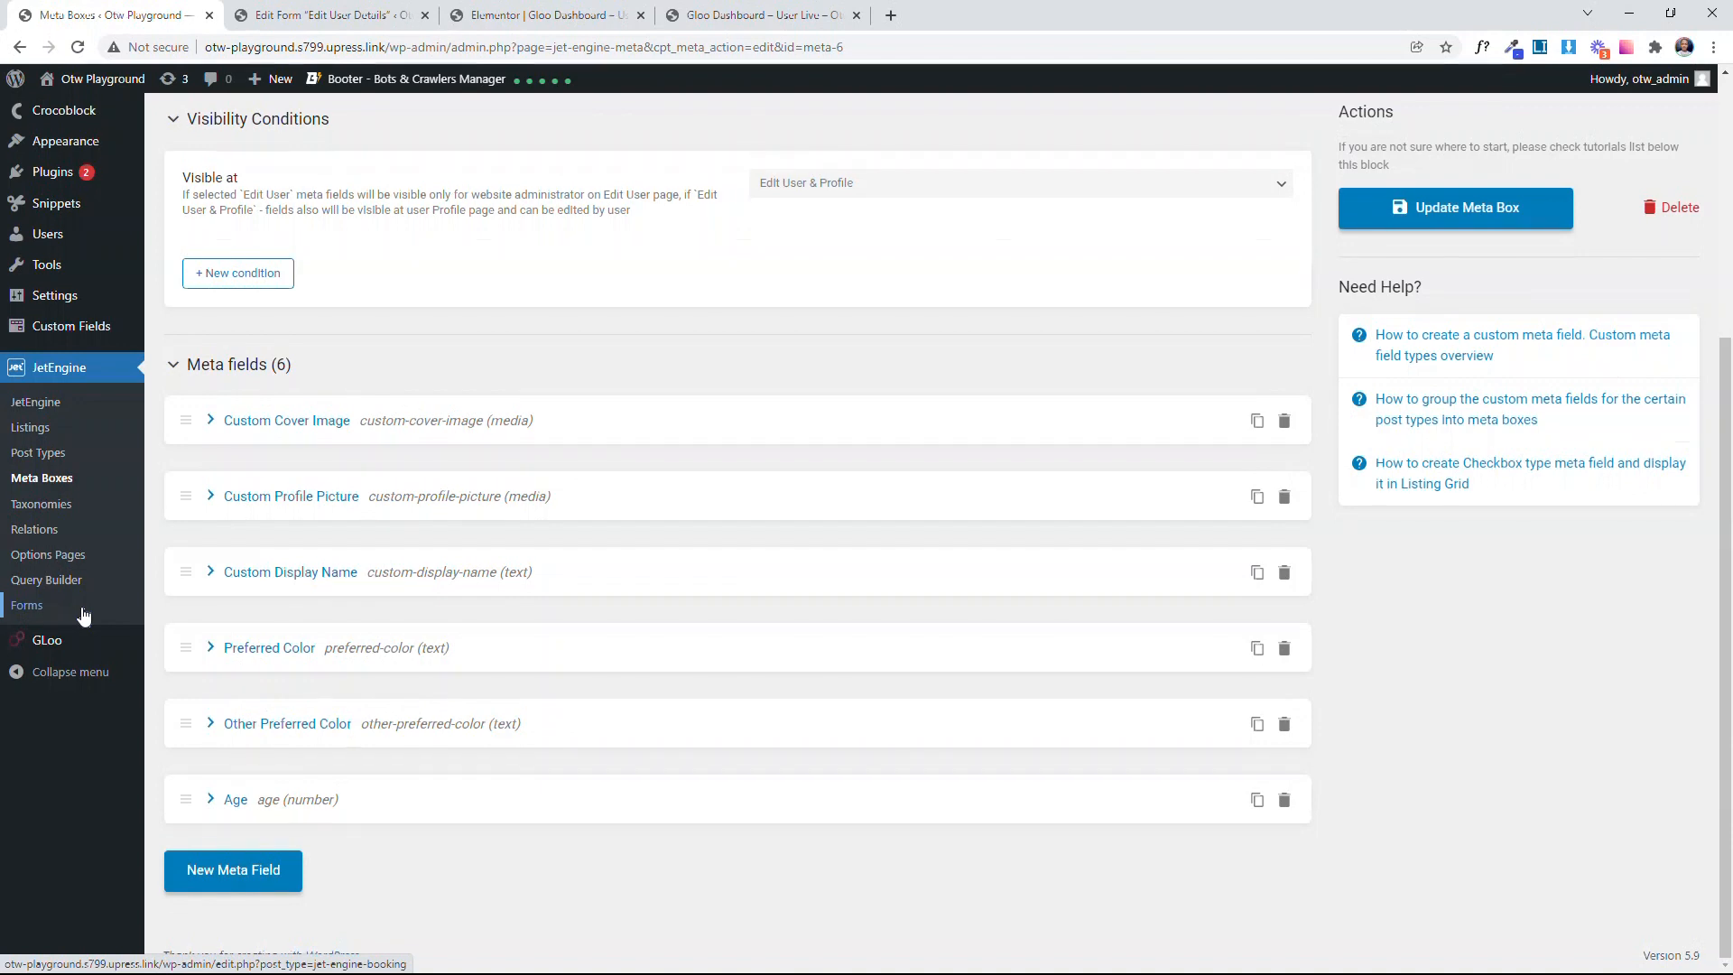
# Step: Examine the Edit User Details form's title, its field list and the pre-set mapping of fields to user meta
pyautogui.click(326, 15)
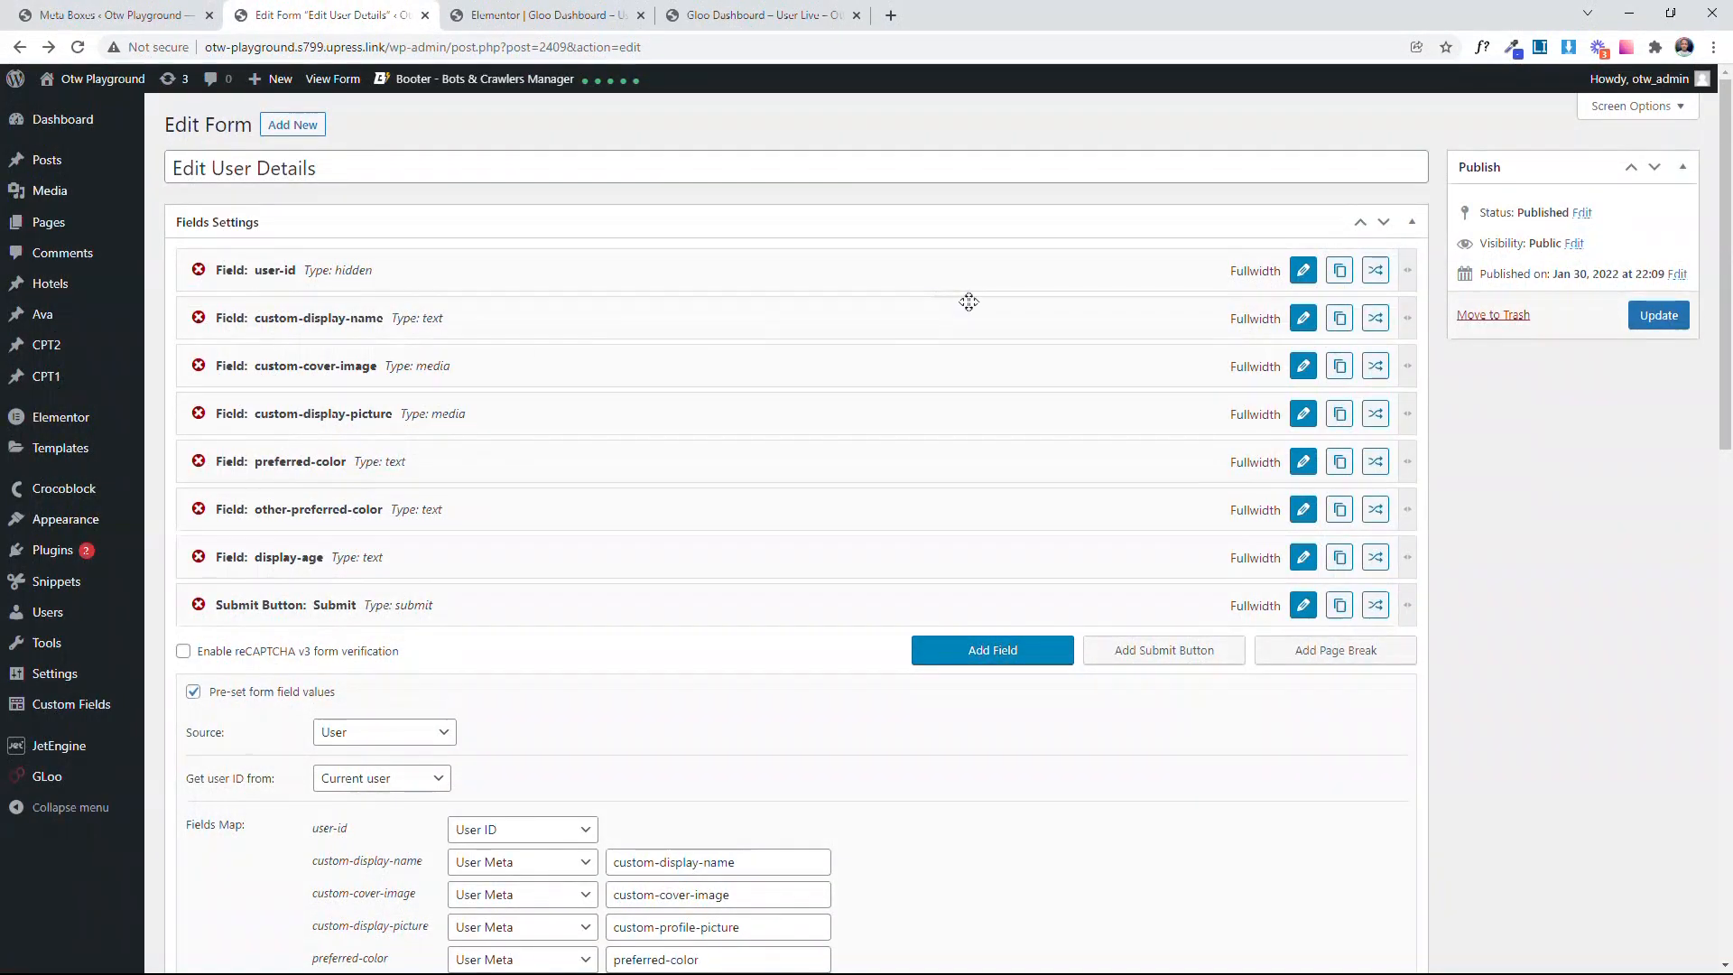
pyautogui.moveTo(375, 166); pyautogui.dragTo(104, 179)
pyautogui.click(441, 200)
pyautogui.scroll(-3, 442, 388)
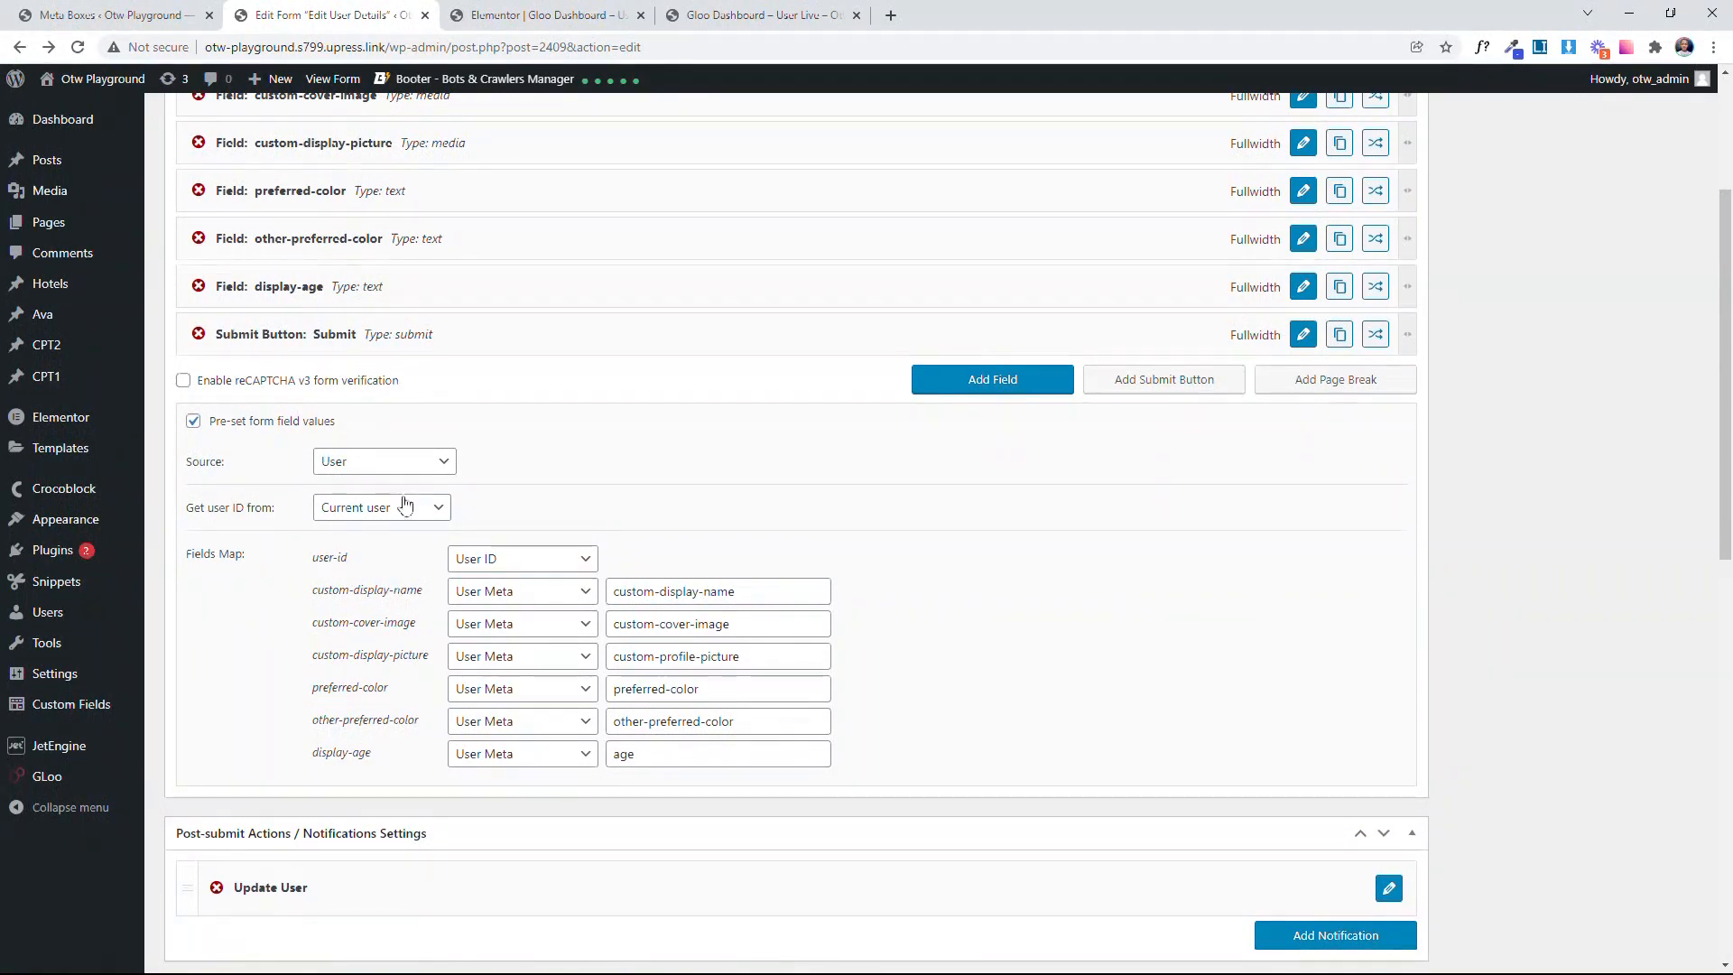
pyautogui.moveTo(311, 557); pyautogui.dragTo(347, 557)
pyautogui.click(385, 570)
pyautogui.scroll(1, 422, 578)
pyautogui.scroll(3, 422, 578)
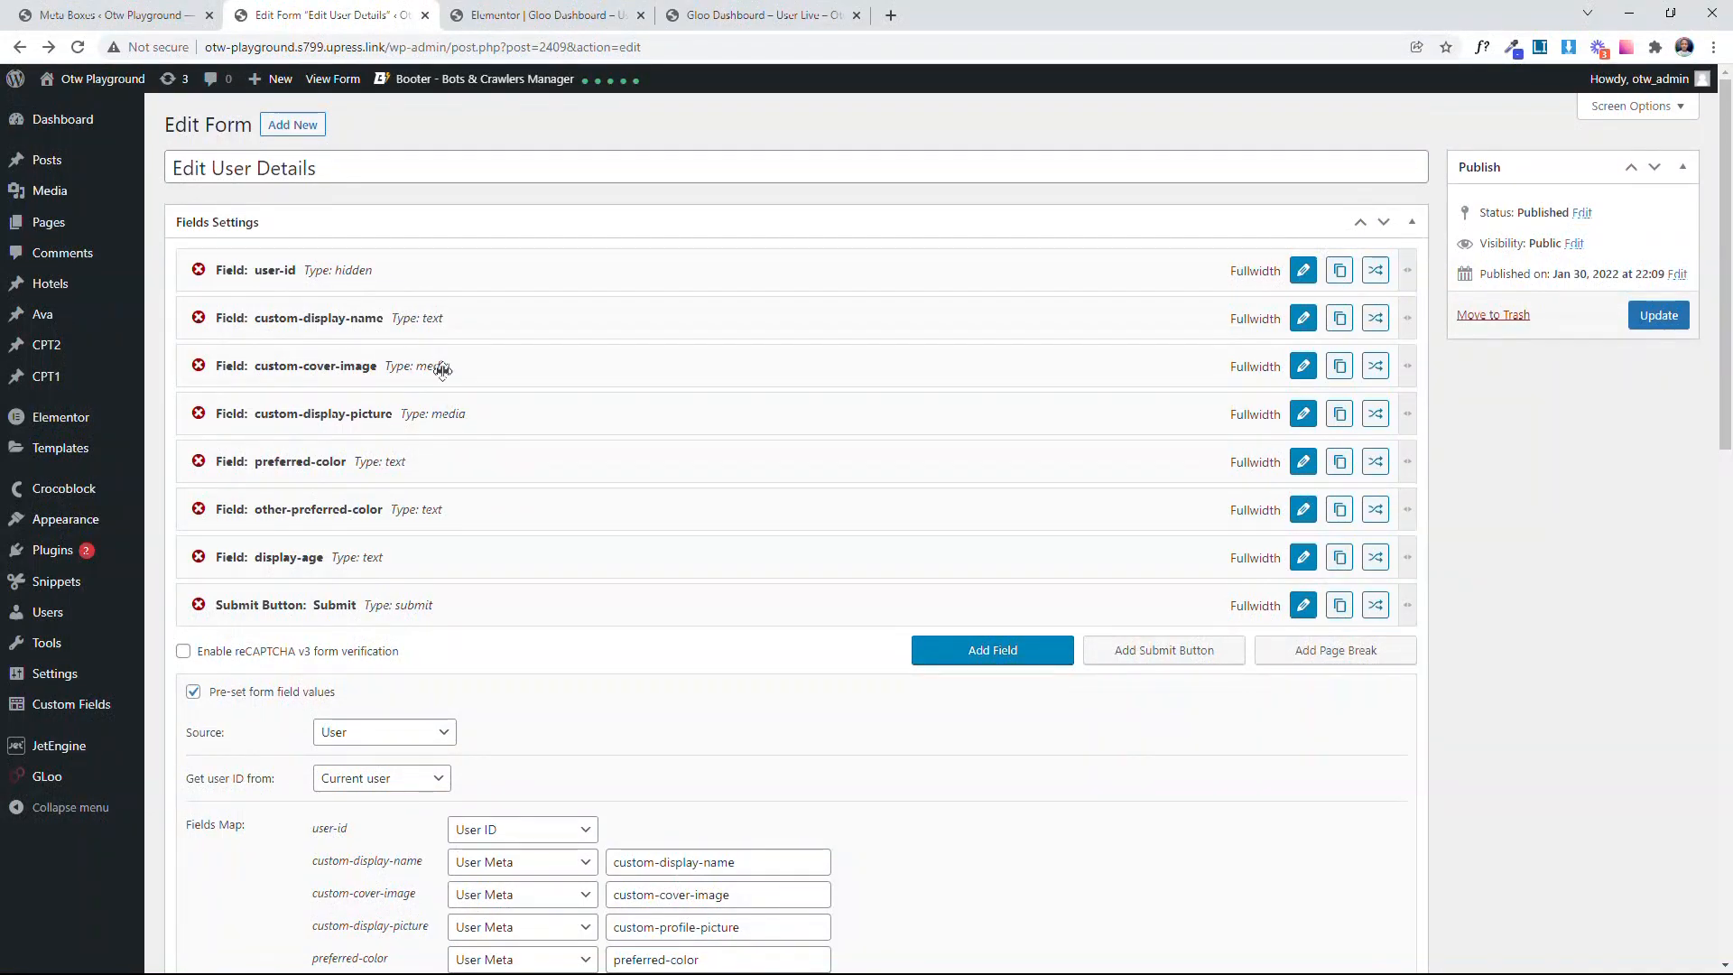
# Step: Review the custom-cover-image field's value format, allowed MIME types and custom CSS class, and apply its settings
pyautogui.click(1305, 370)
pyautogui.scroll(-2, 1249, 403)
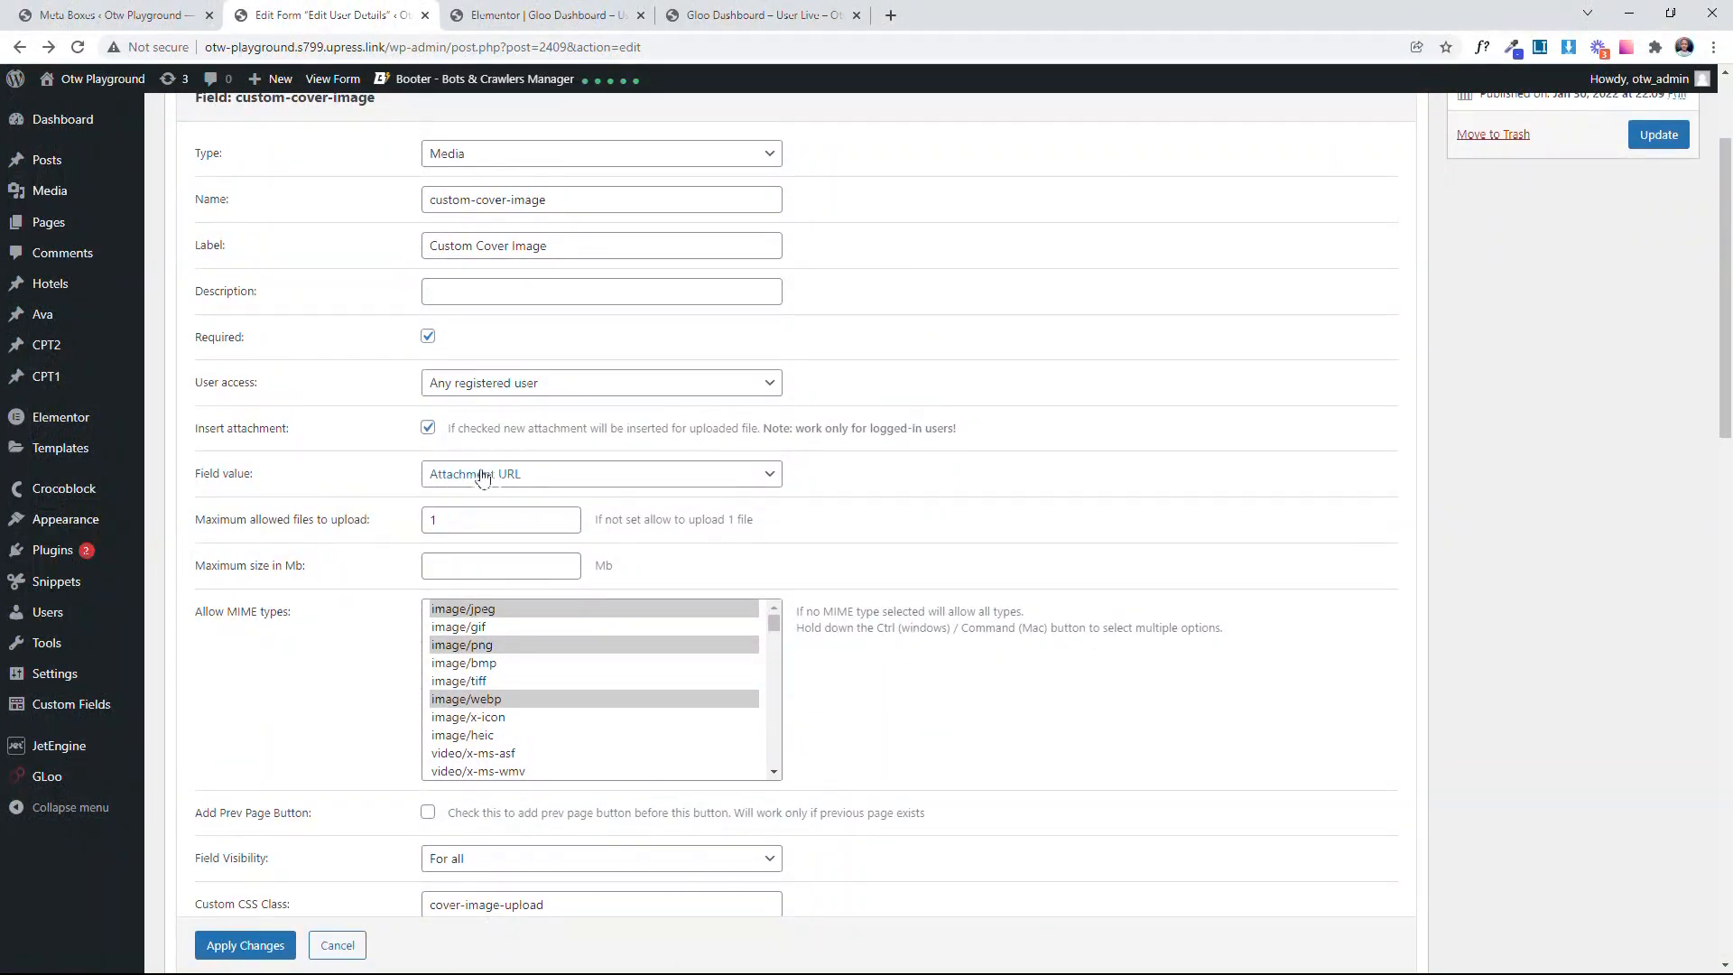
pyautogui.click(533, 473)
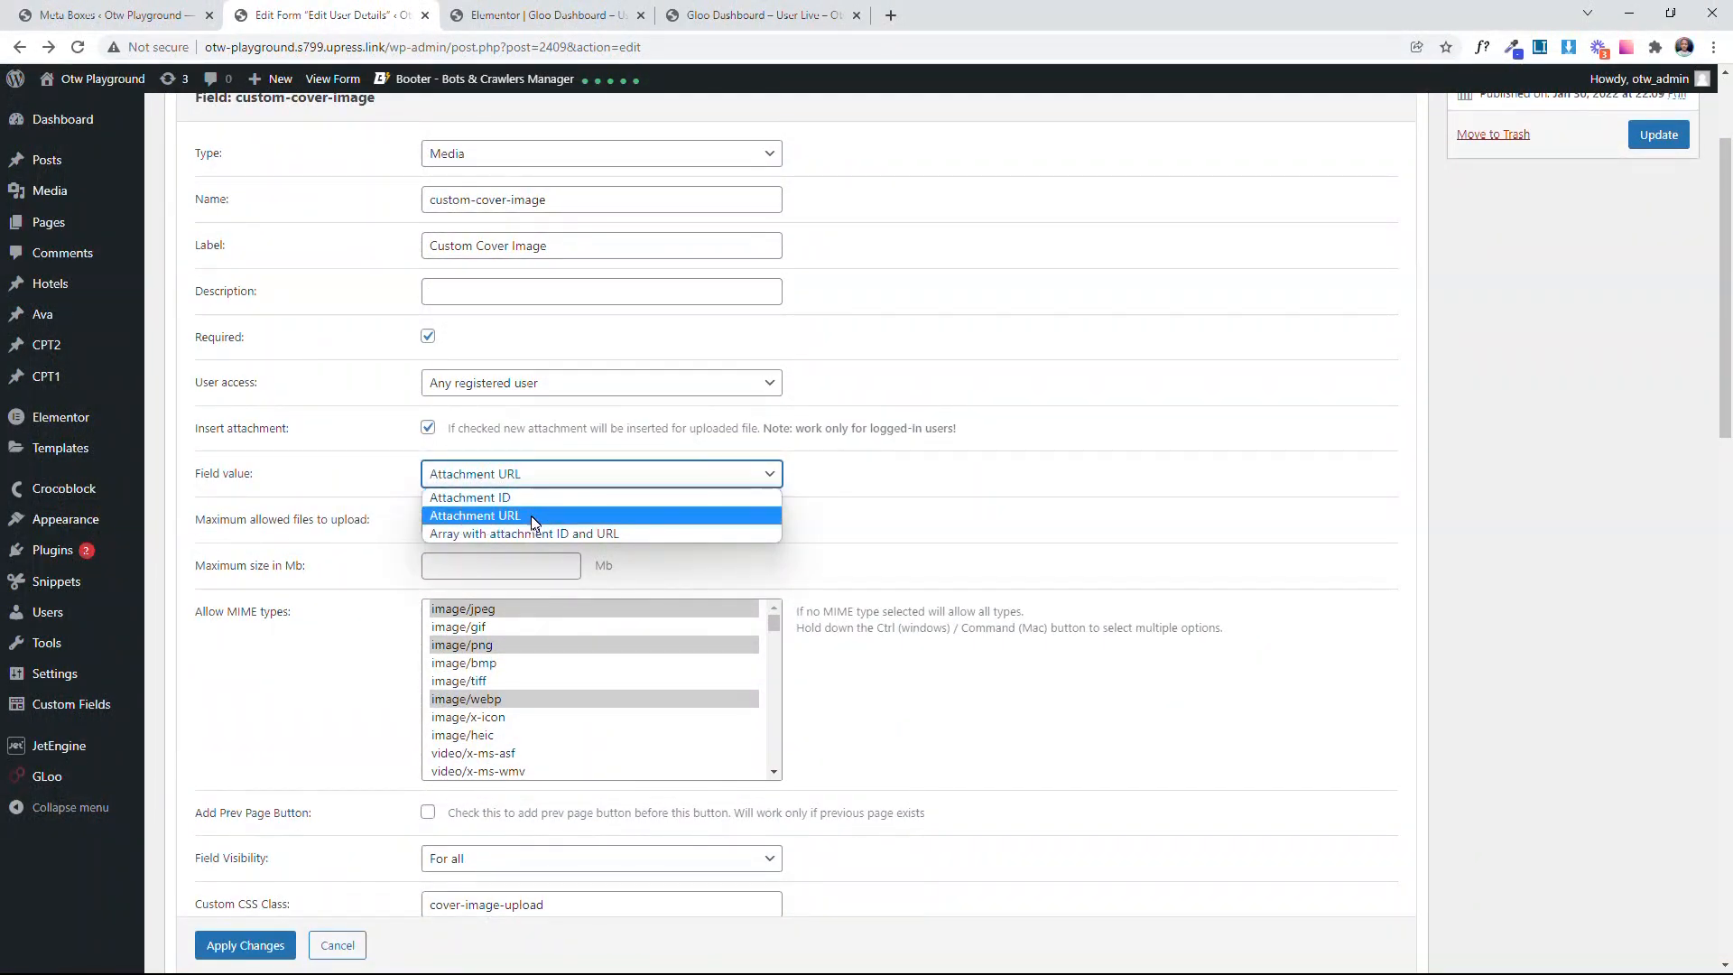
pyautogui.click(394, 652)
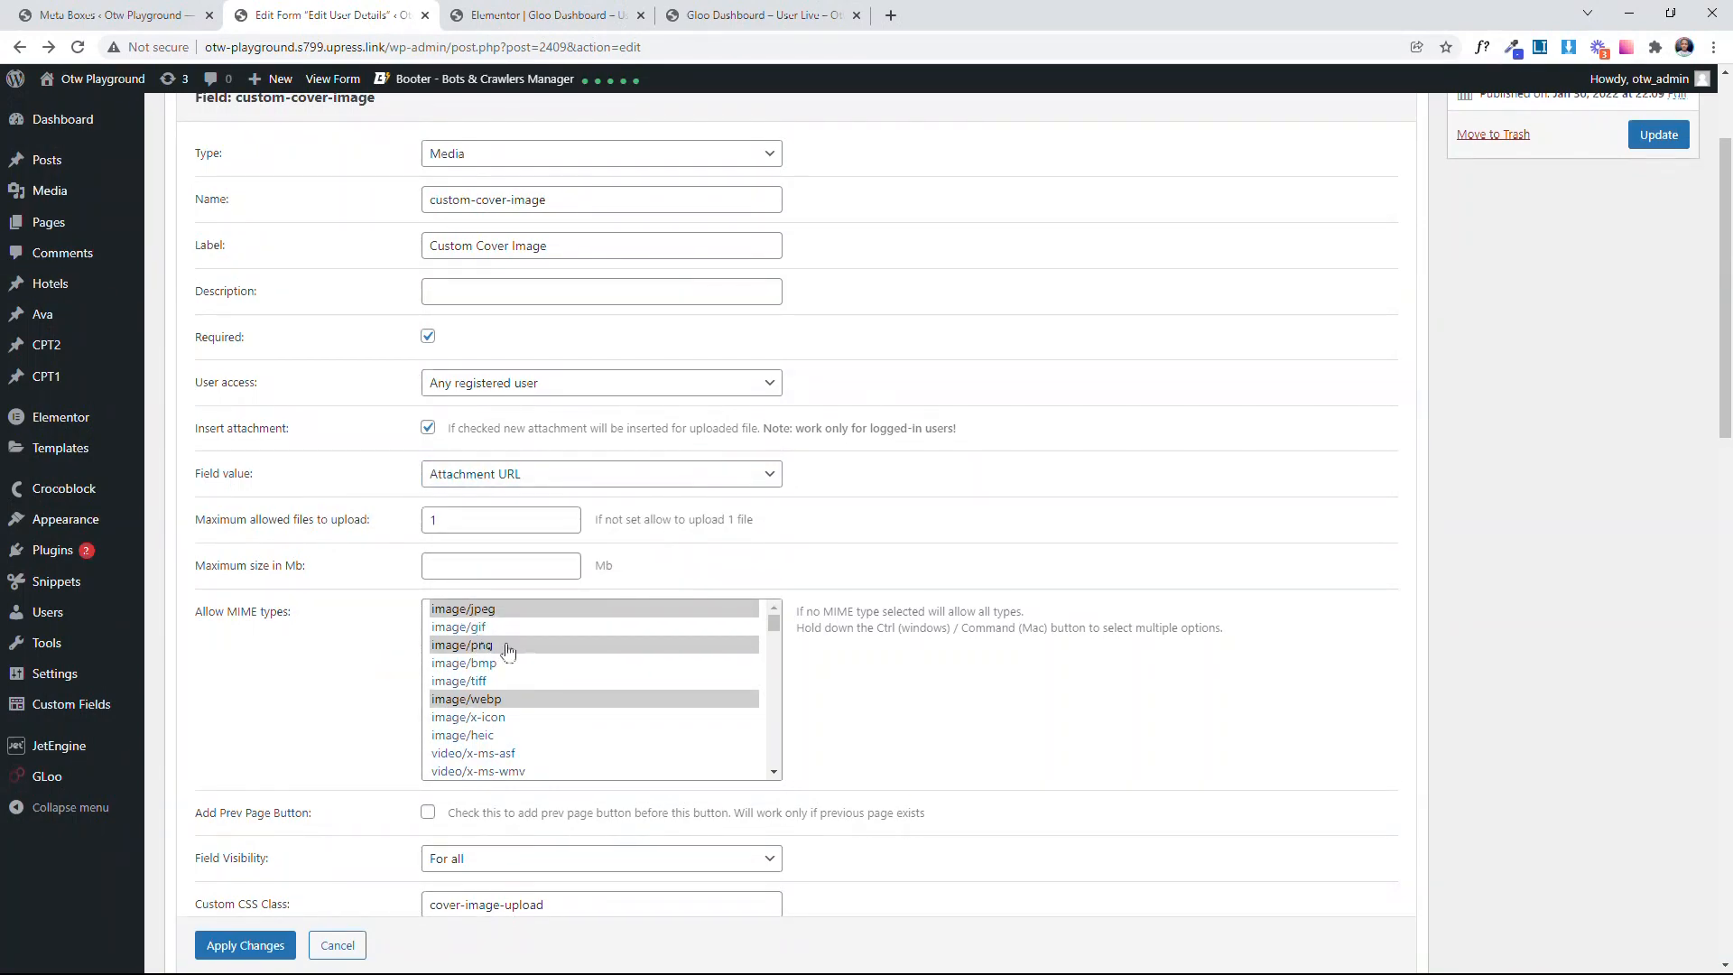
pyautogui.scroll(-5, 529, 719)
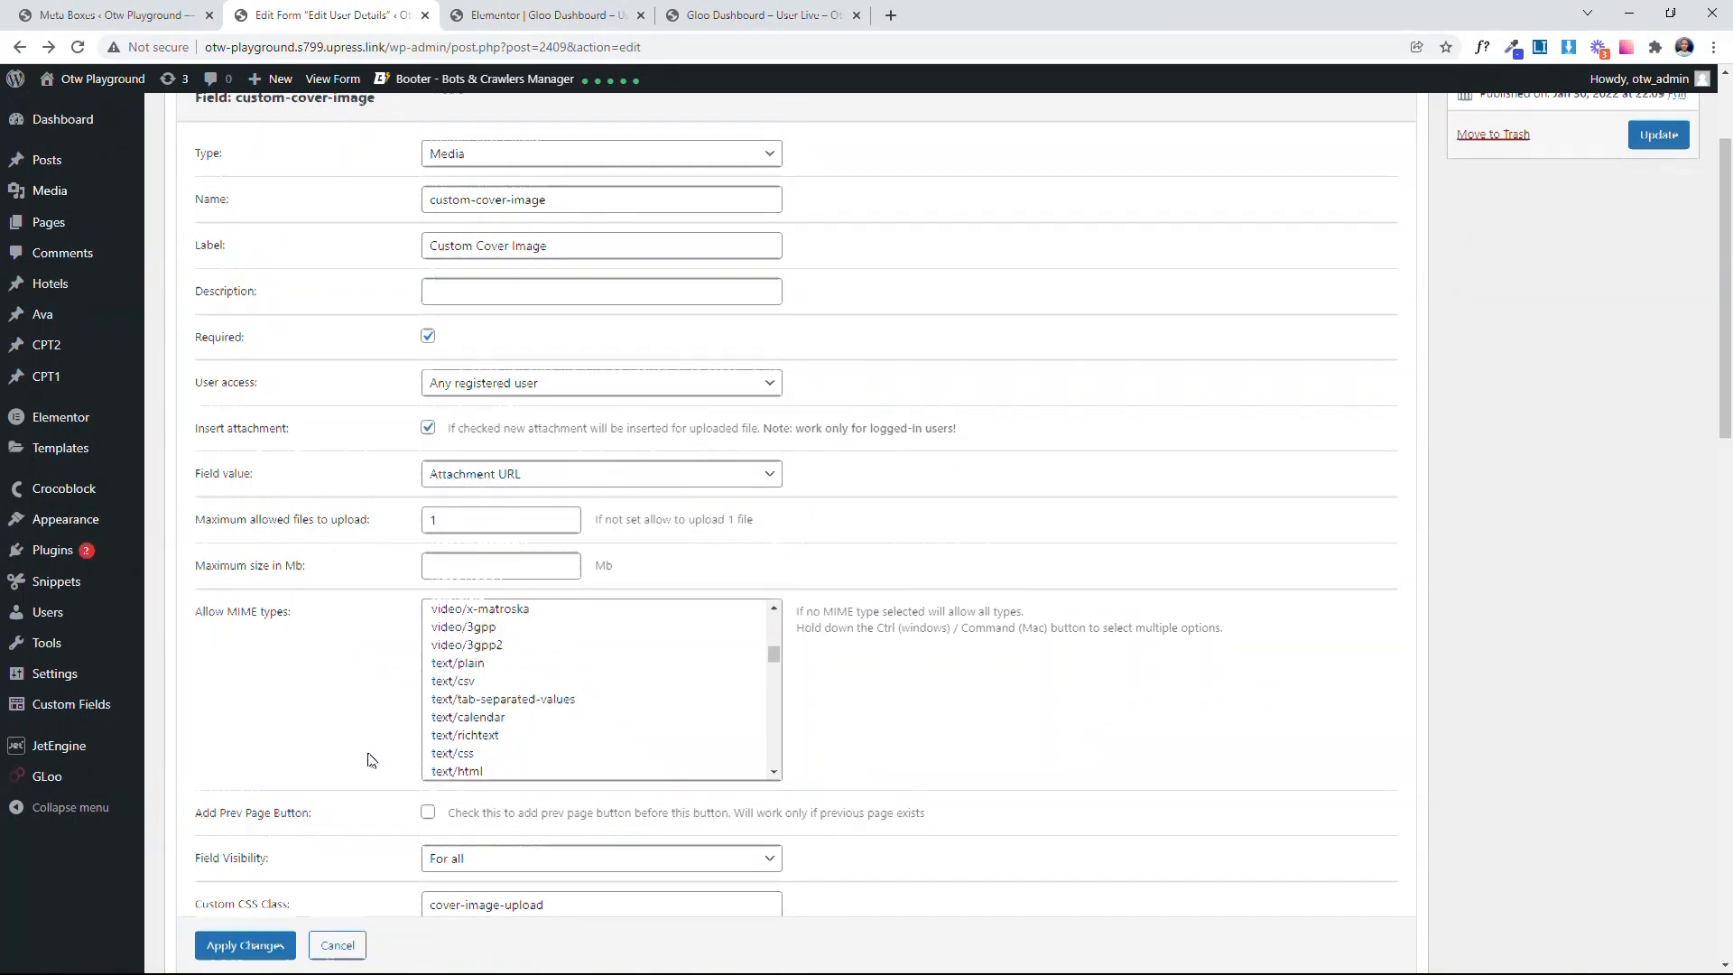
pyautogui.scroll(-5, 374, 758)
pyautogui.moveTo(549, 453); pyautogui.dragTo(379, 456)
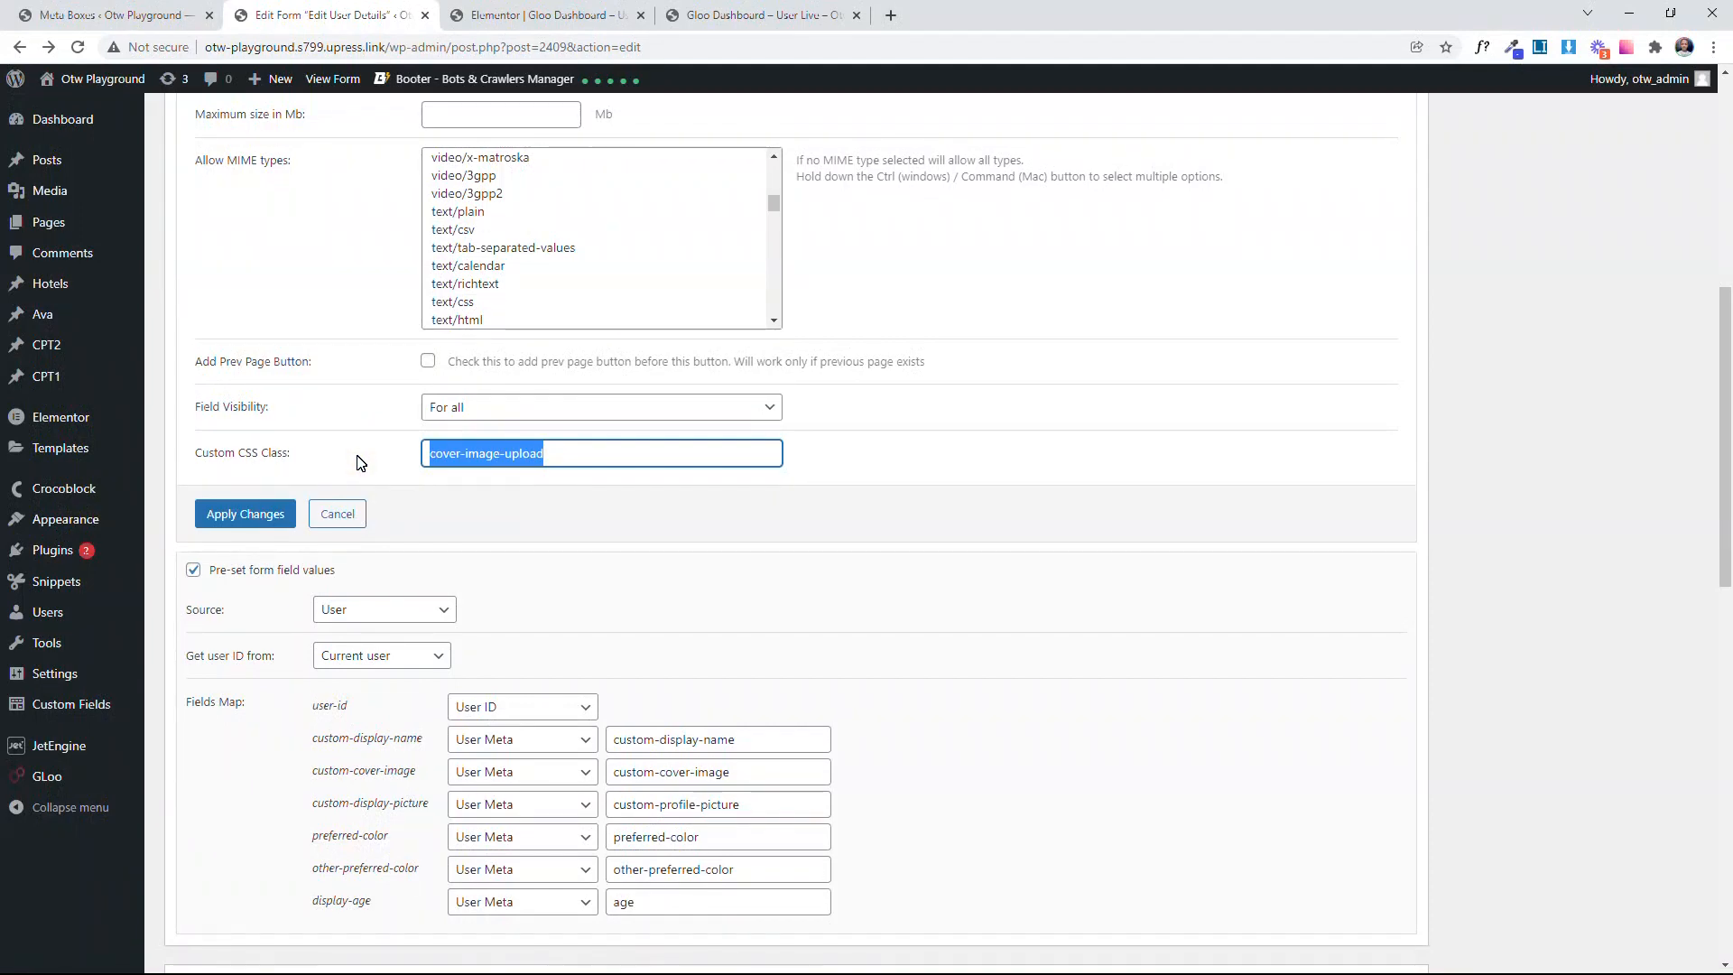
pyautogui.scroll(7, 379, 456)
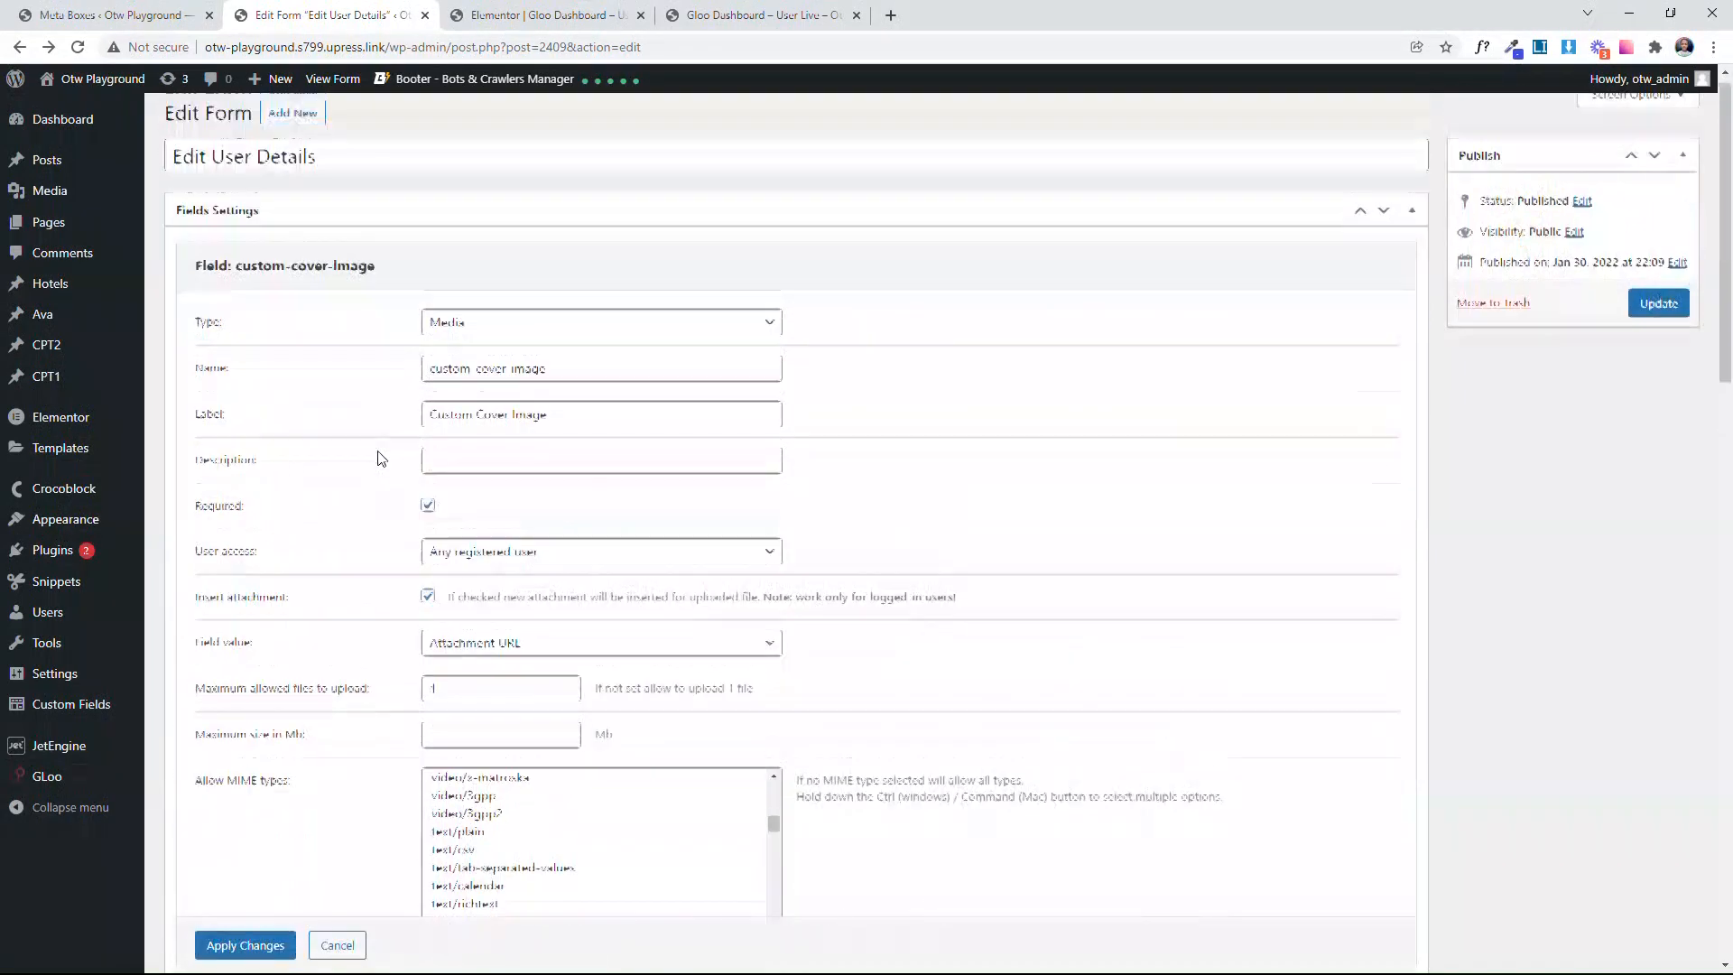
pyautogui.scroll(-5, 388, 452)
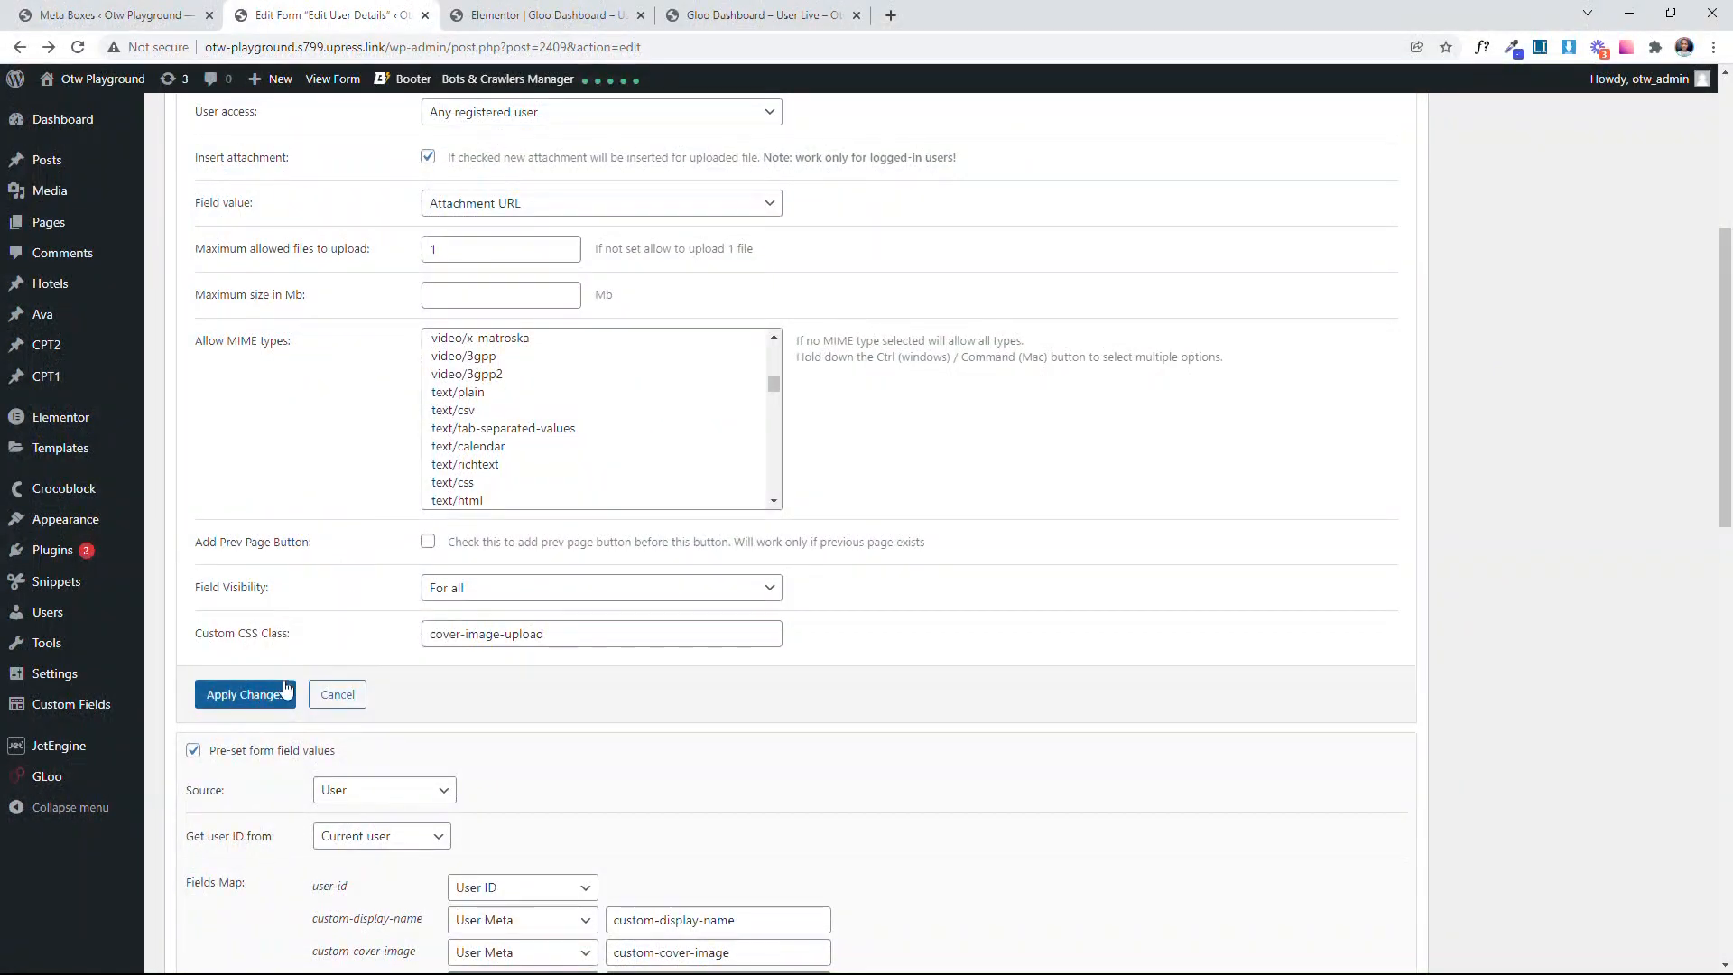
pyautogui.click(269, 695)
pyautogui.scroll(5, 763, 469)
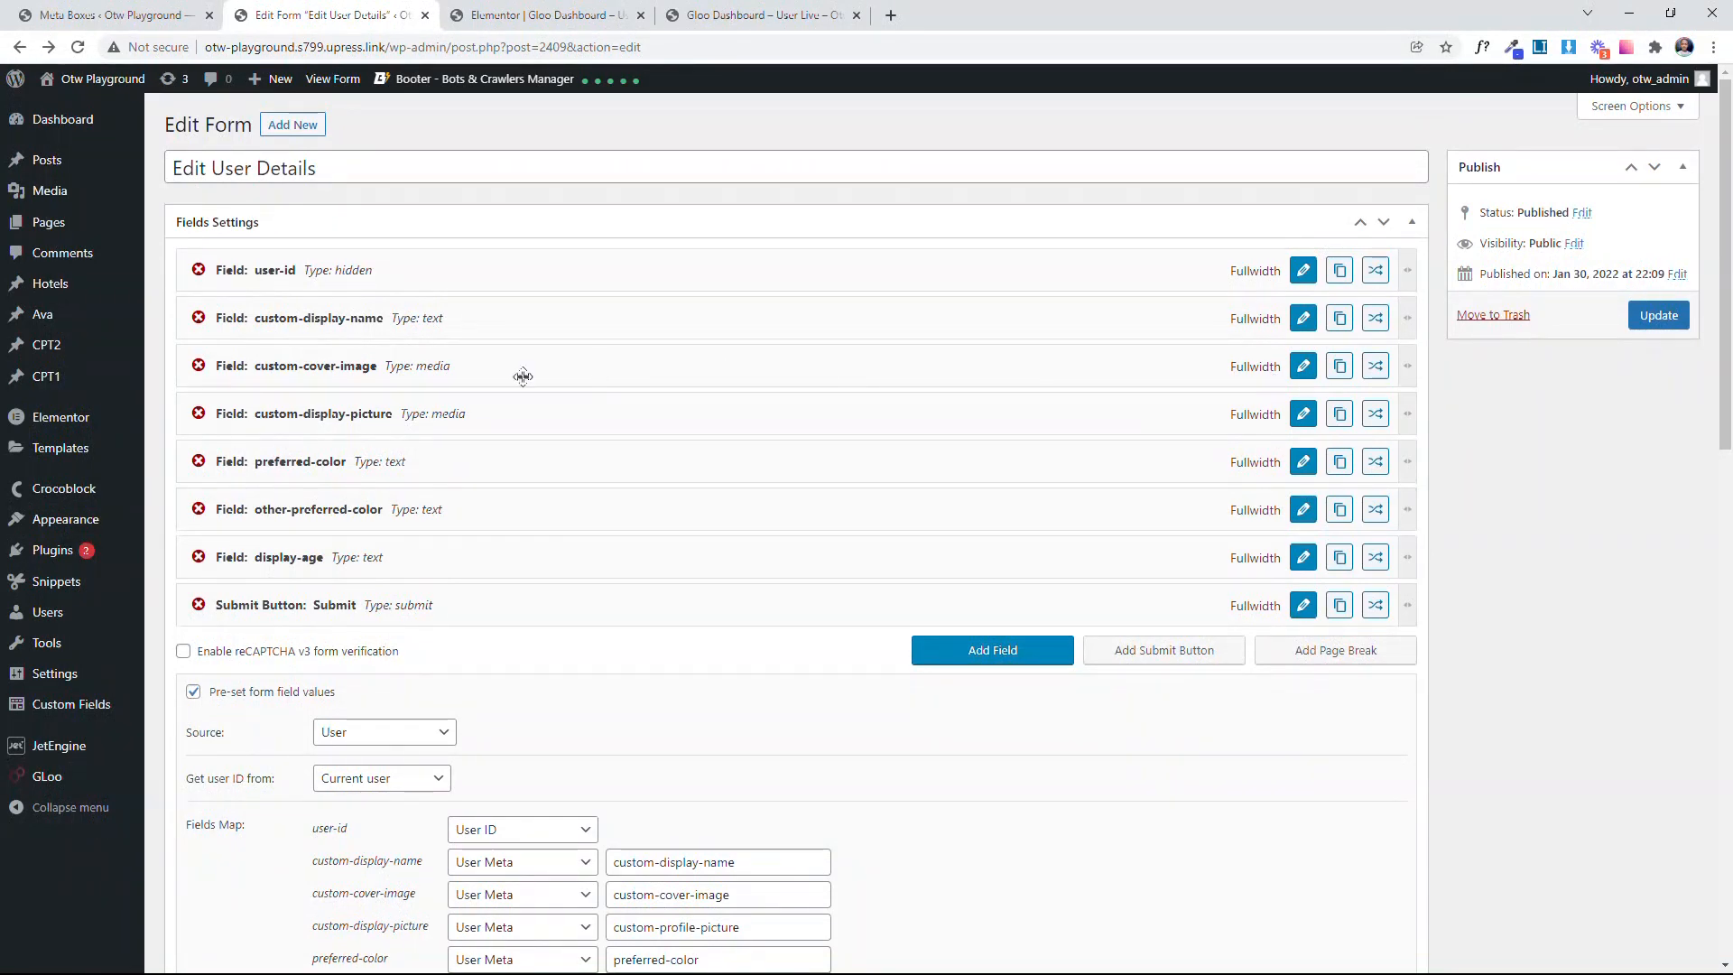
# Step: Reopen the custom-cover-image field to recheck its field value options and CSS class, and close it by applying the settings
pyautogui.click(1302, 366)
pyautogui.scroll(-1, 775, 338)
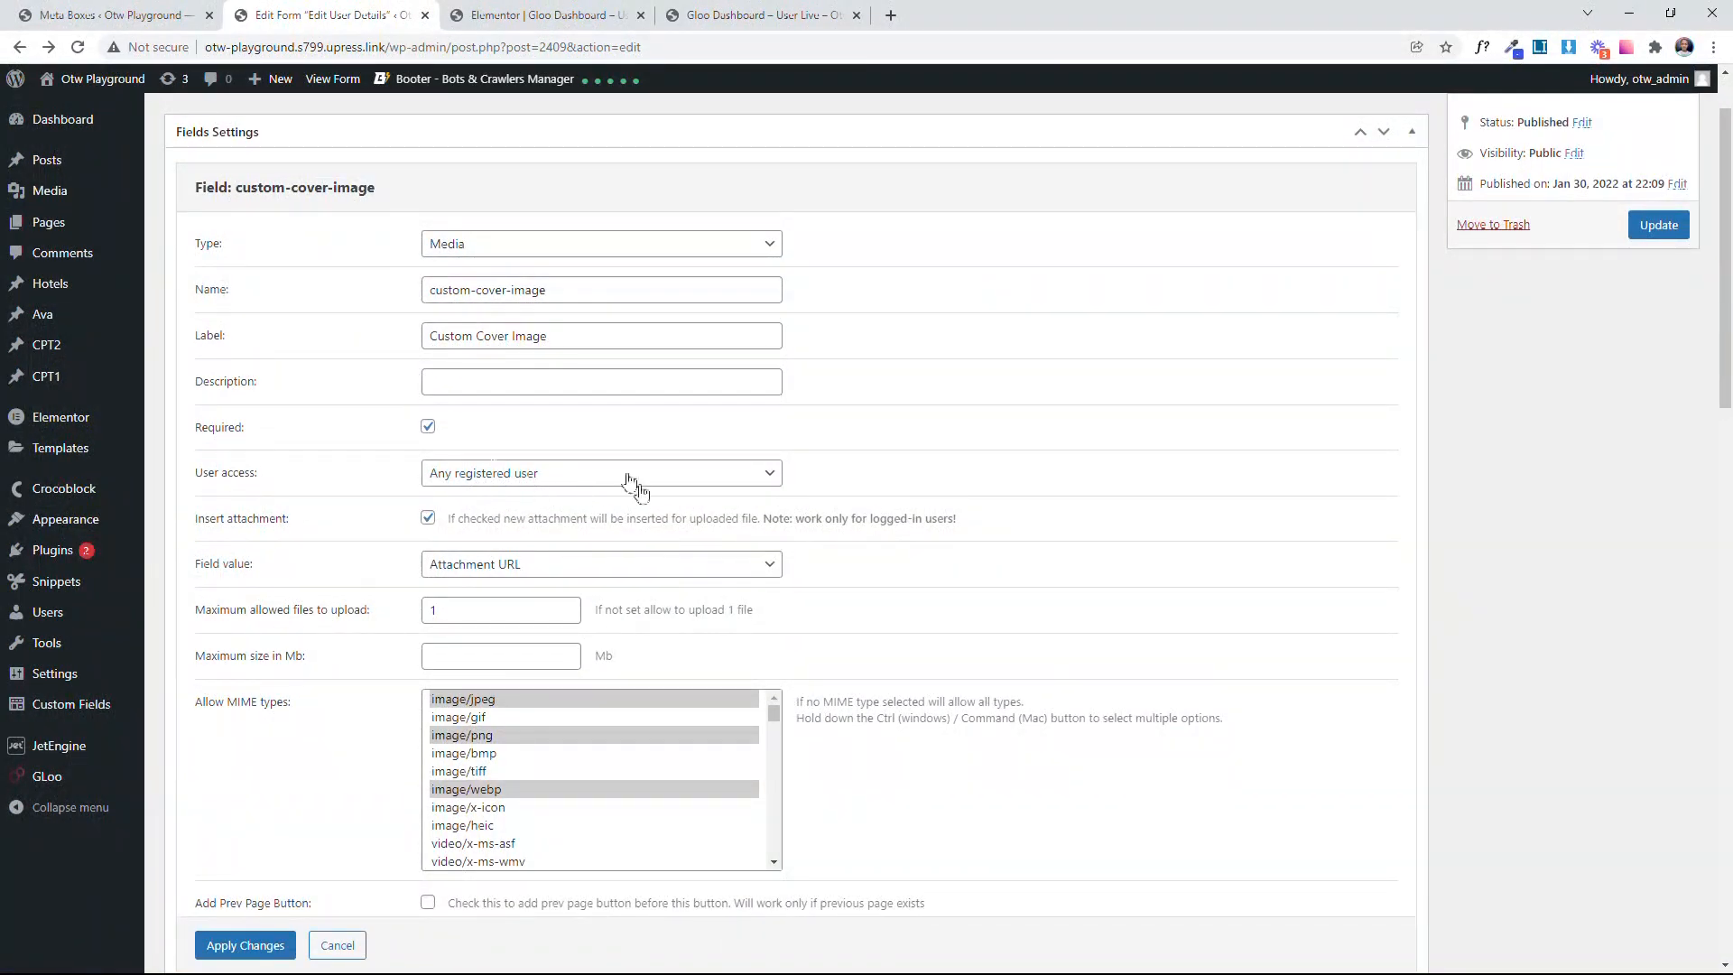
pyautogui.click(534, 569)
pyautogui.click(530, 566)
pyautogui.scroll(-3, 529, 566)
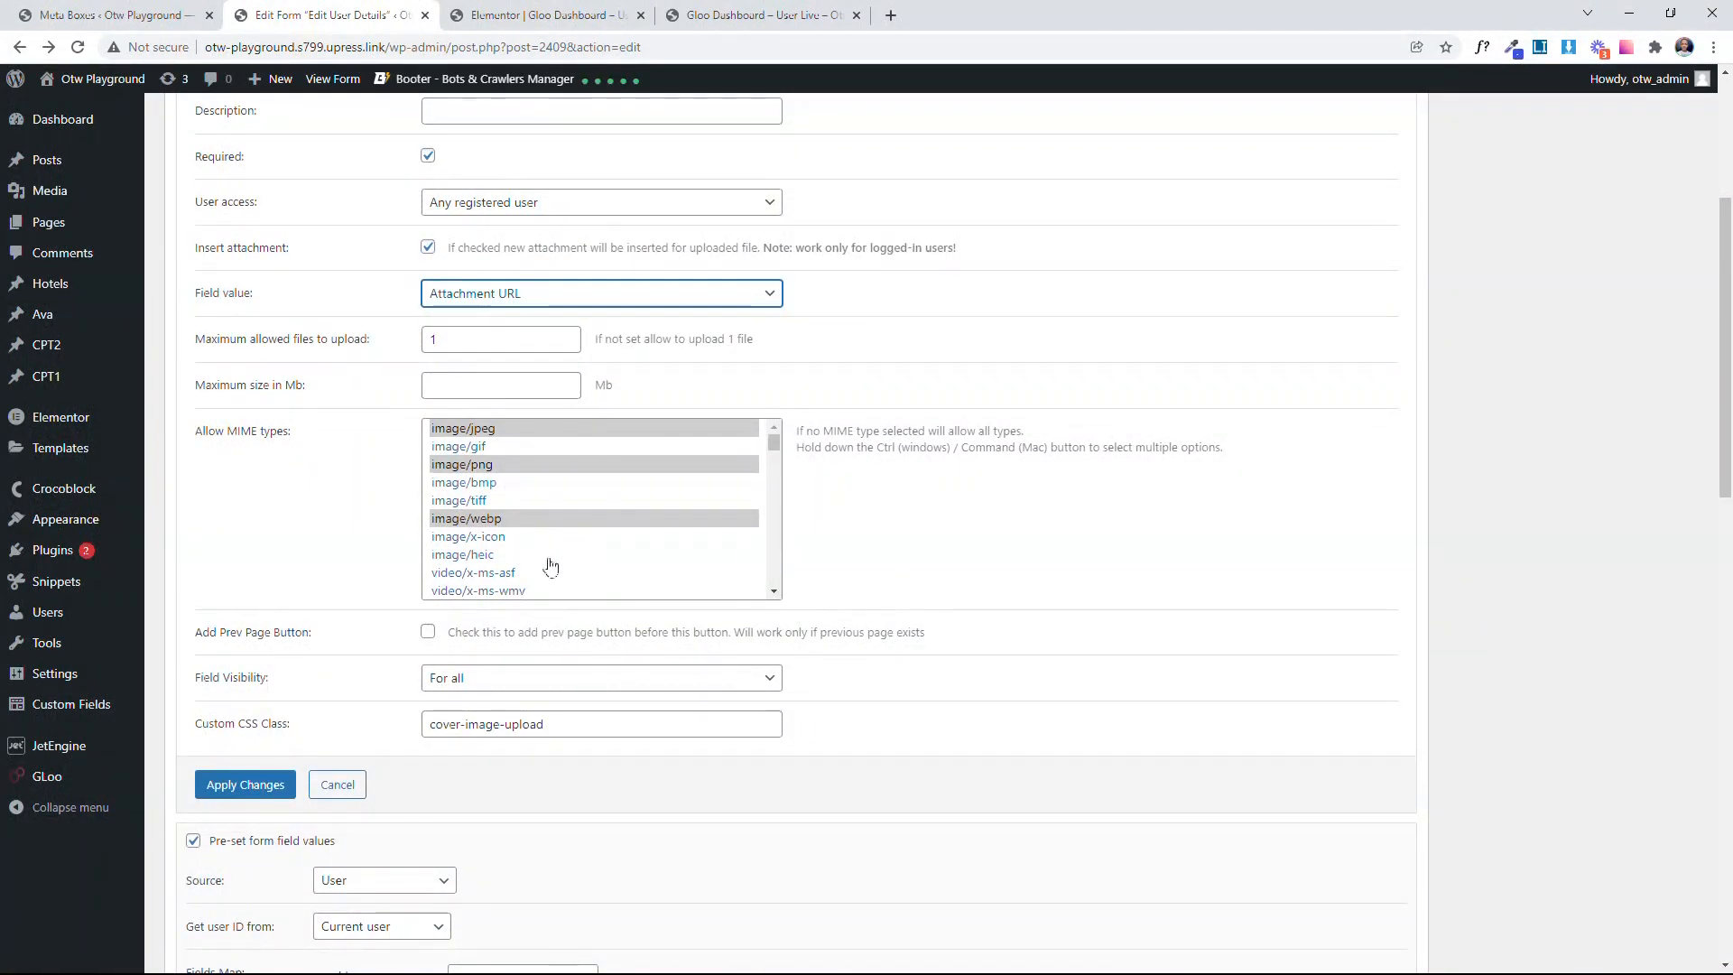
pyautogui.moveTo(592, 731); pyautogui.dragTo(374, 726)
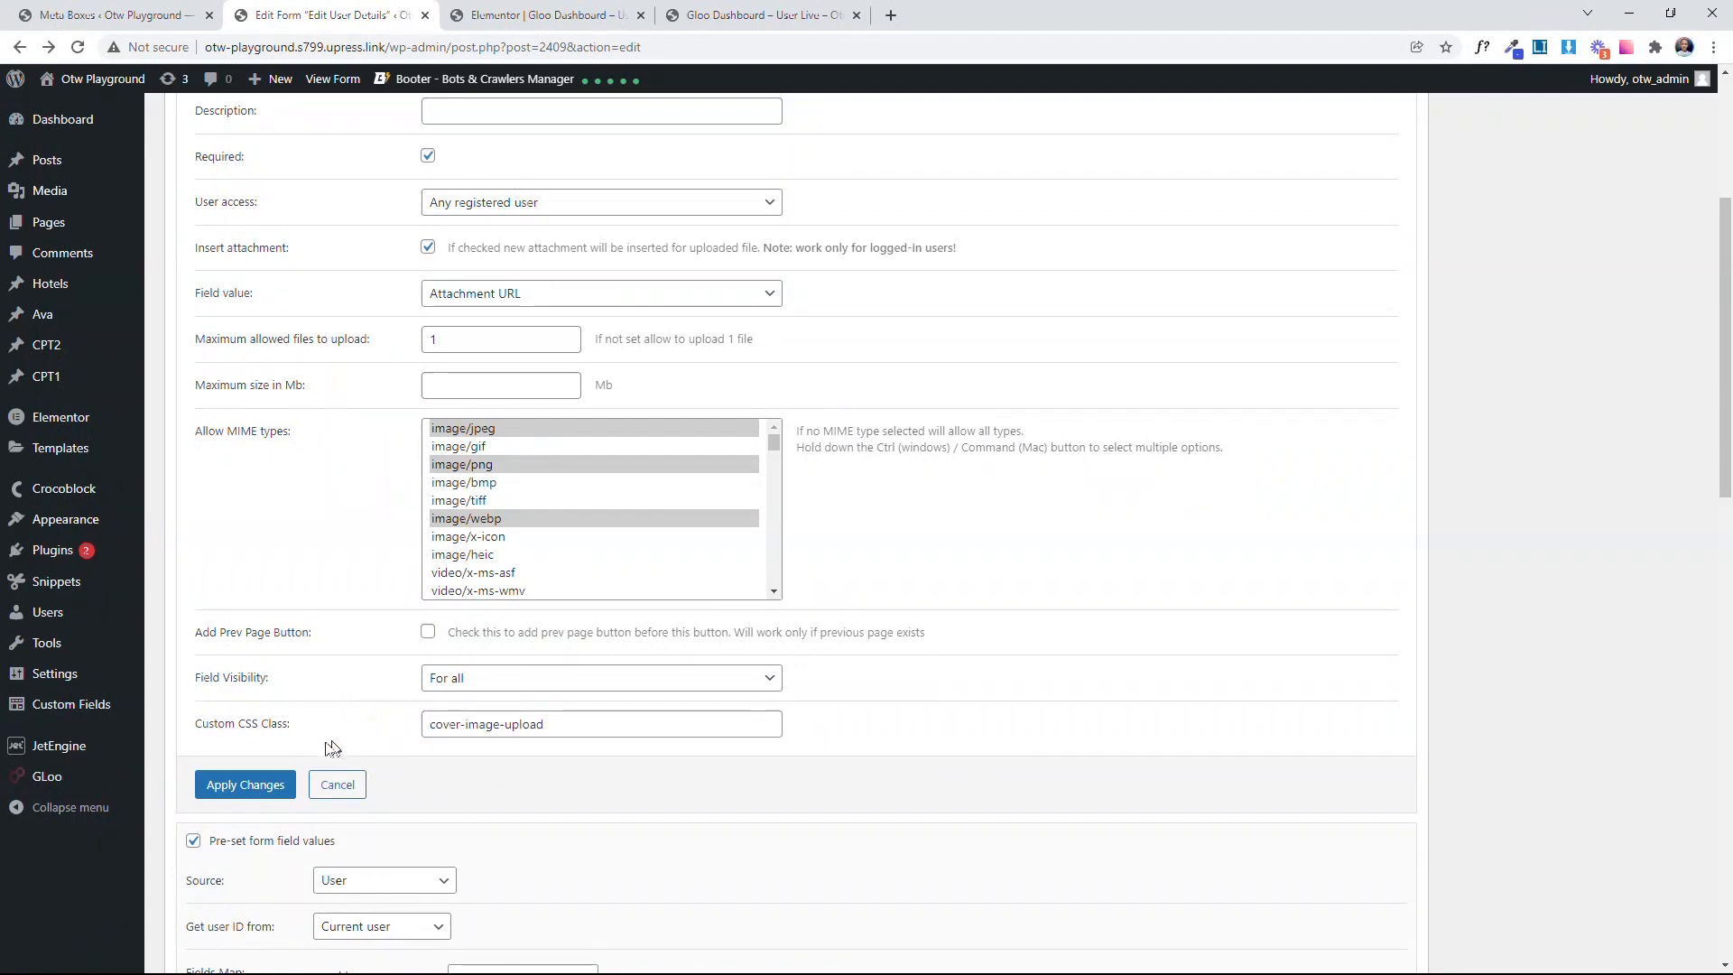
pyautogui.click(252, 785)
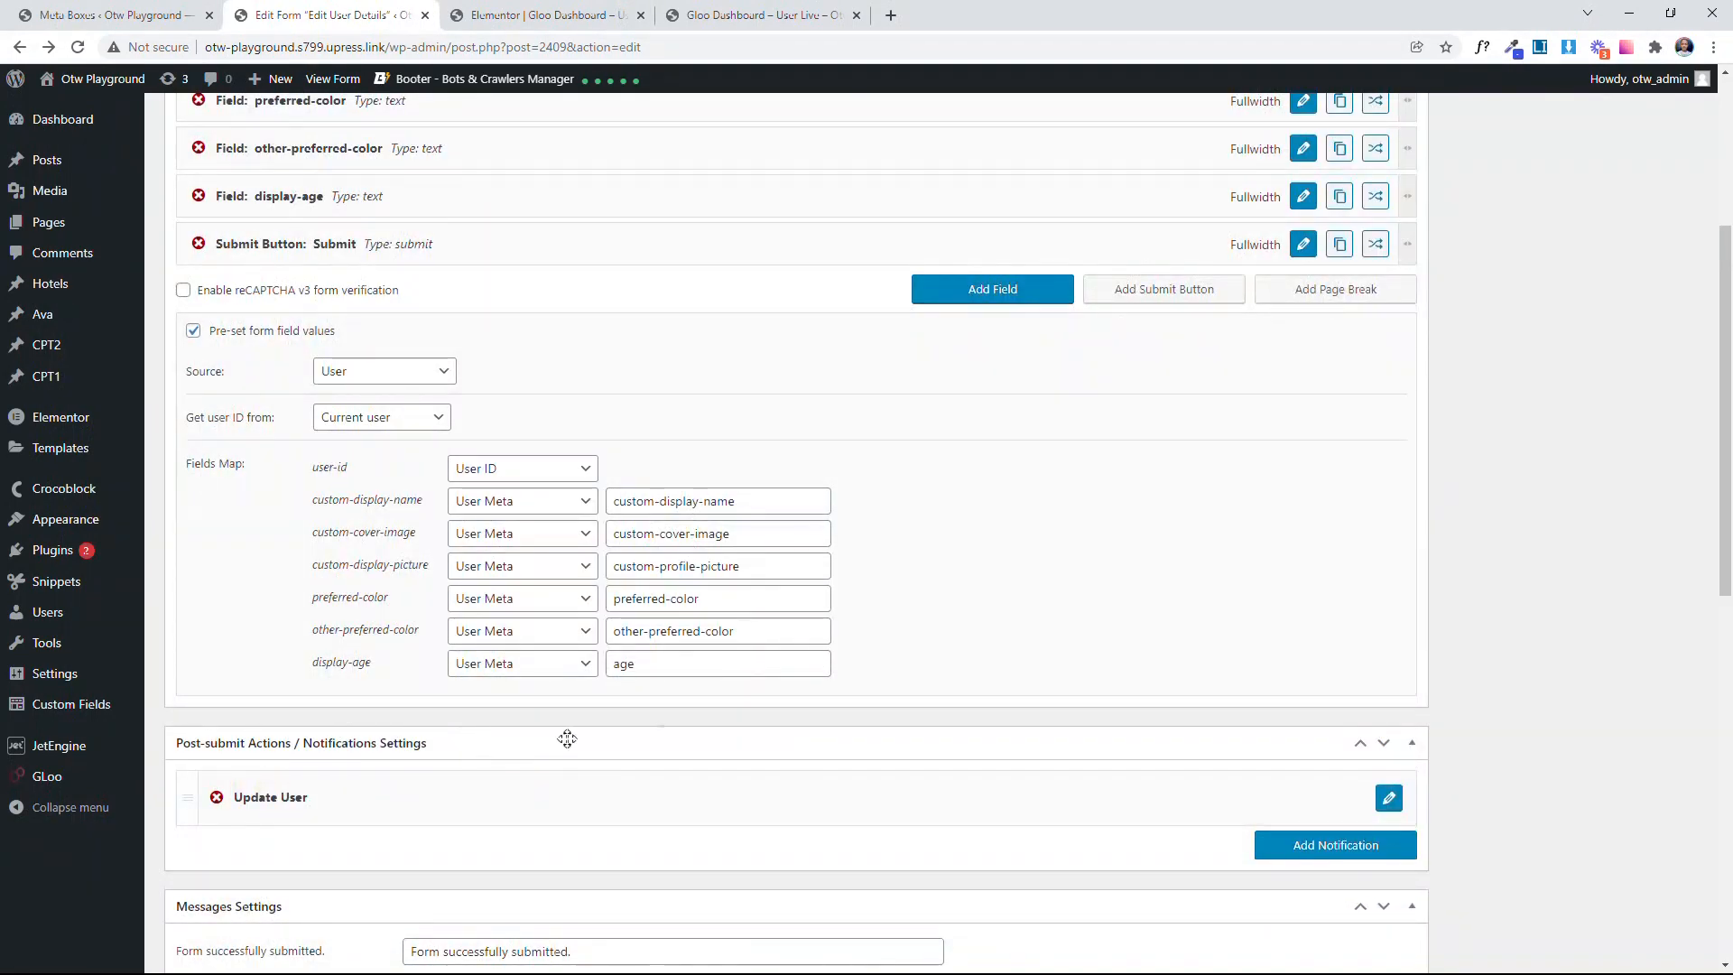
pyautogui.scroll(3, 903, 731)
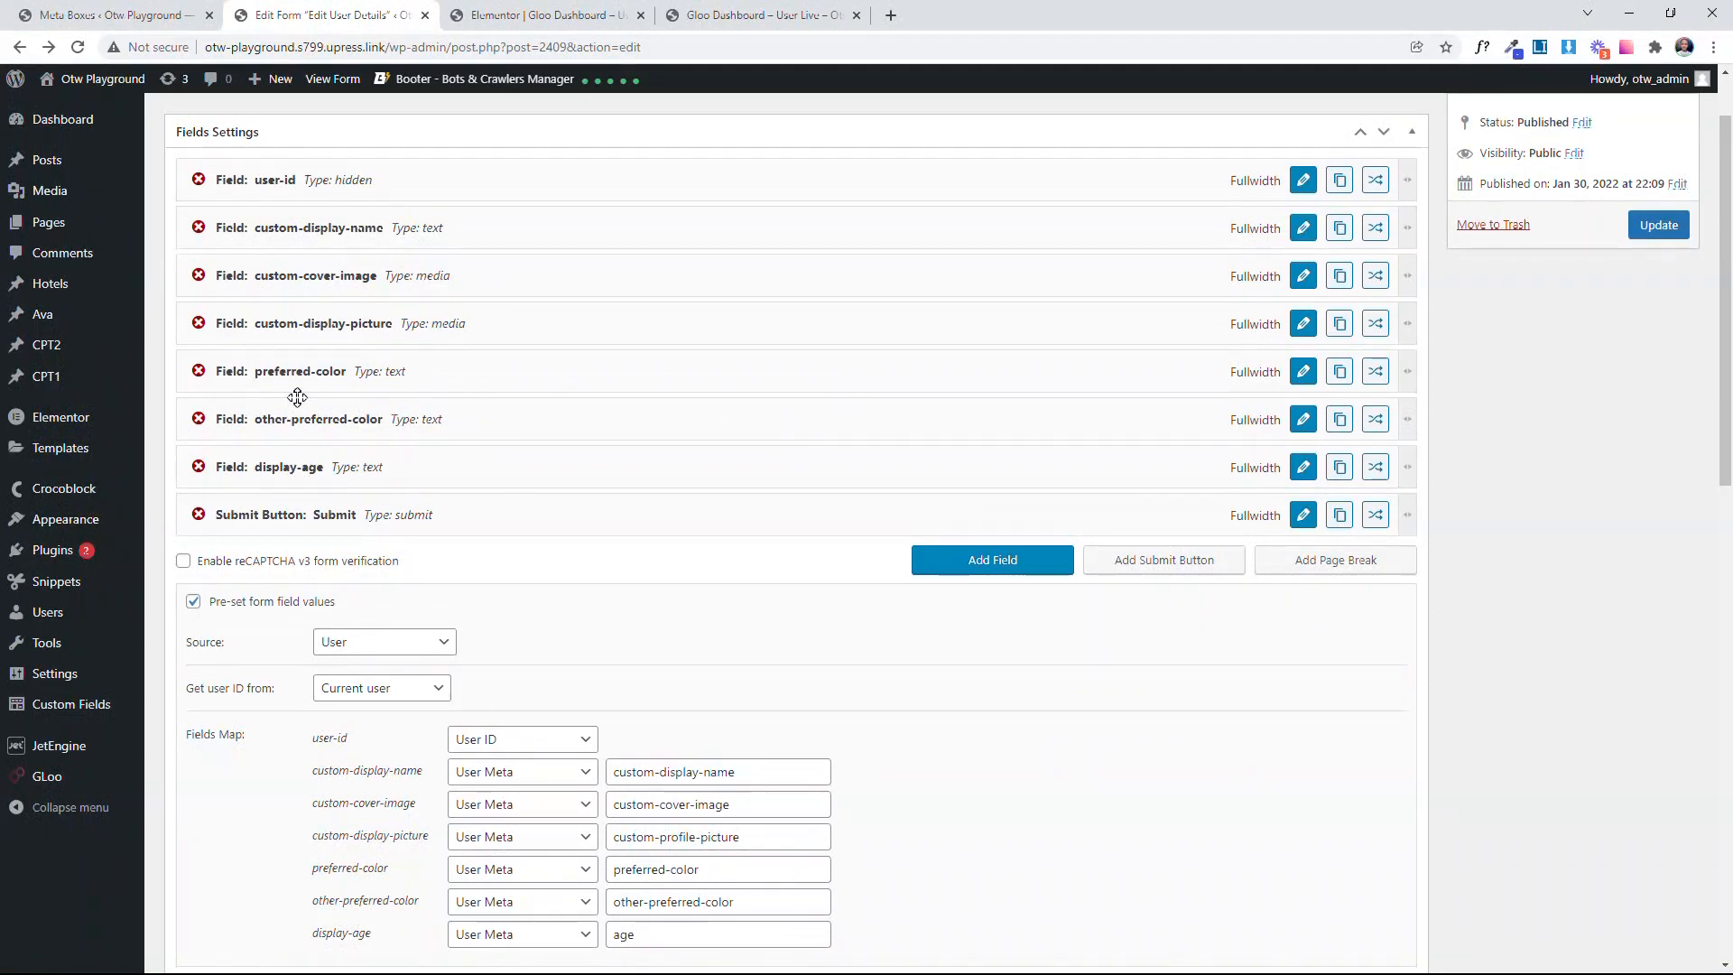
pyautogui.scroll(1, 1493, 564)
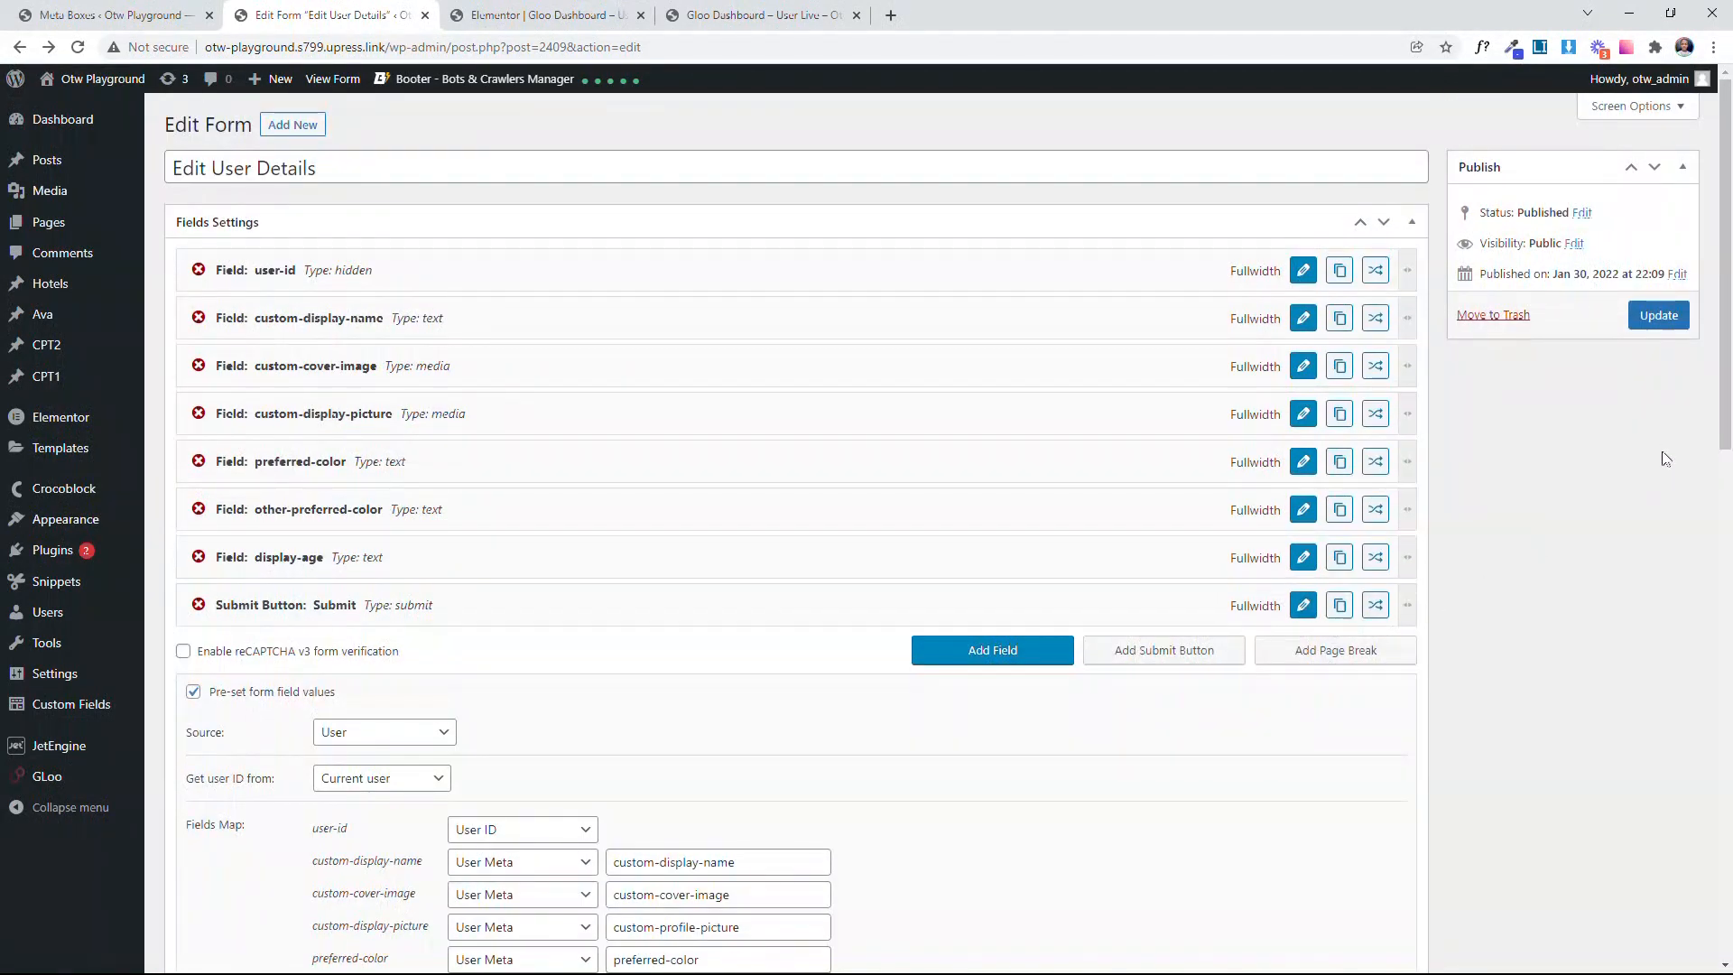
# Step: Save the Edit User Details form and switch to the Elementor editor for the Gloo Dashboard page
pyautogui.click(1643, 318)
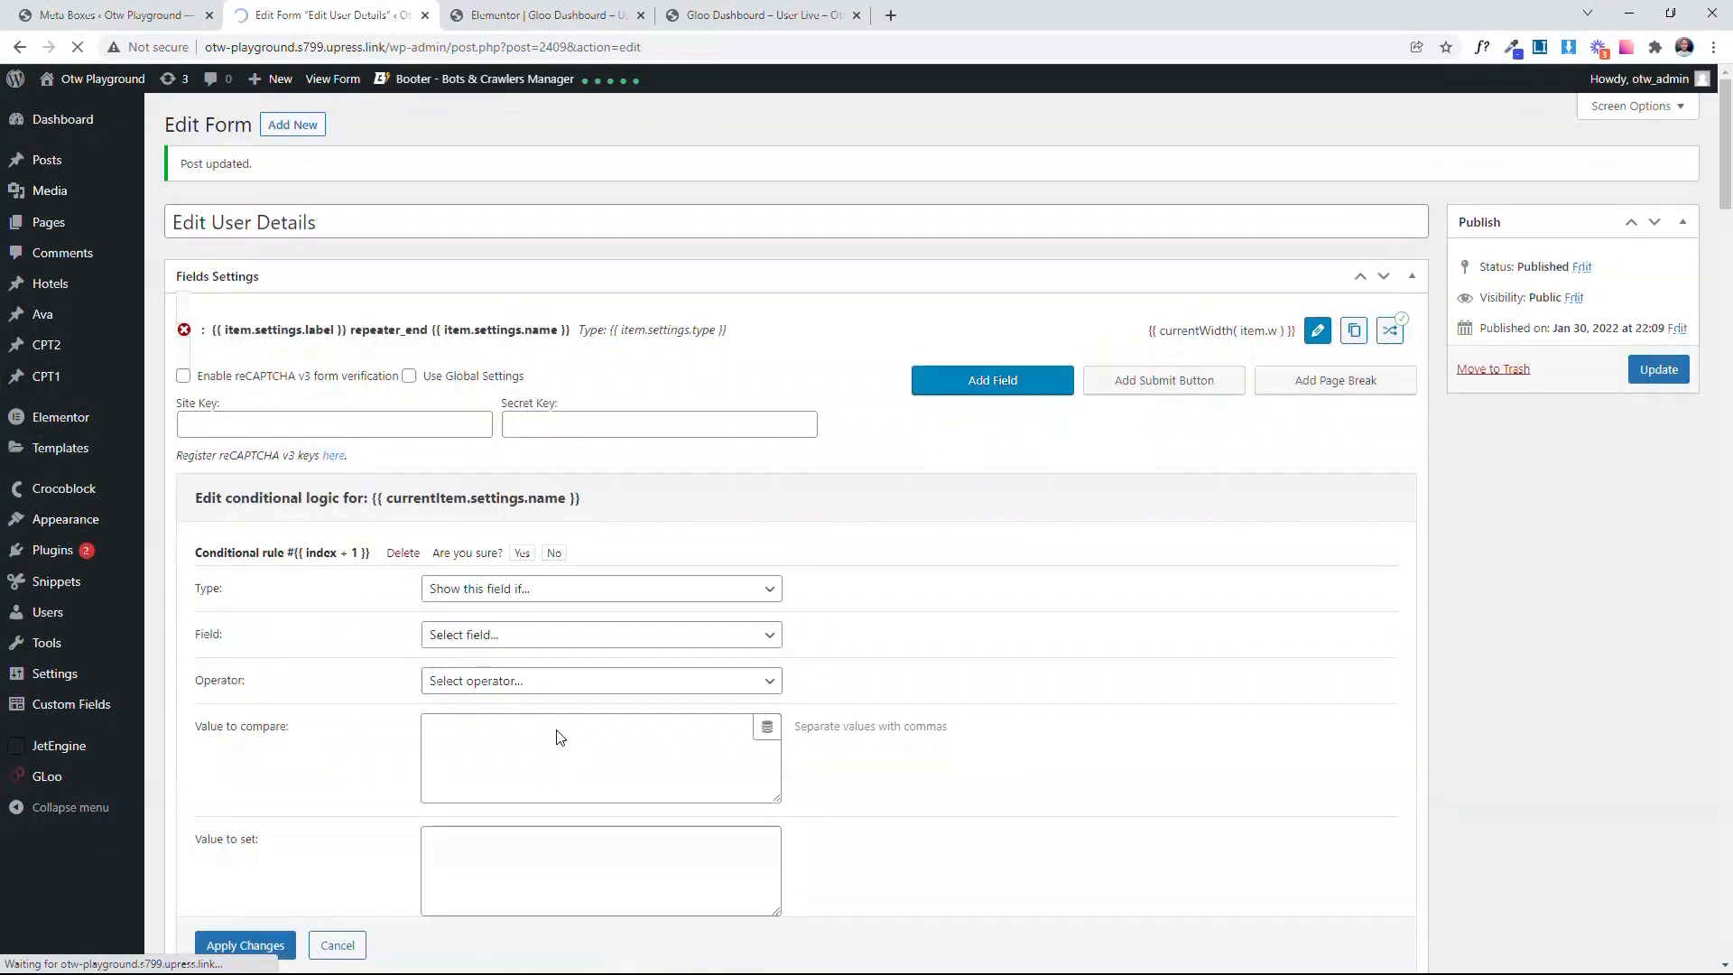
pyautogui.click(544, 15)
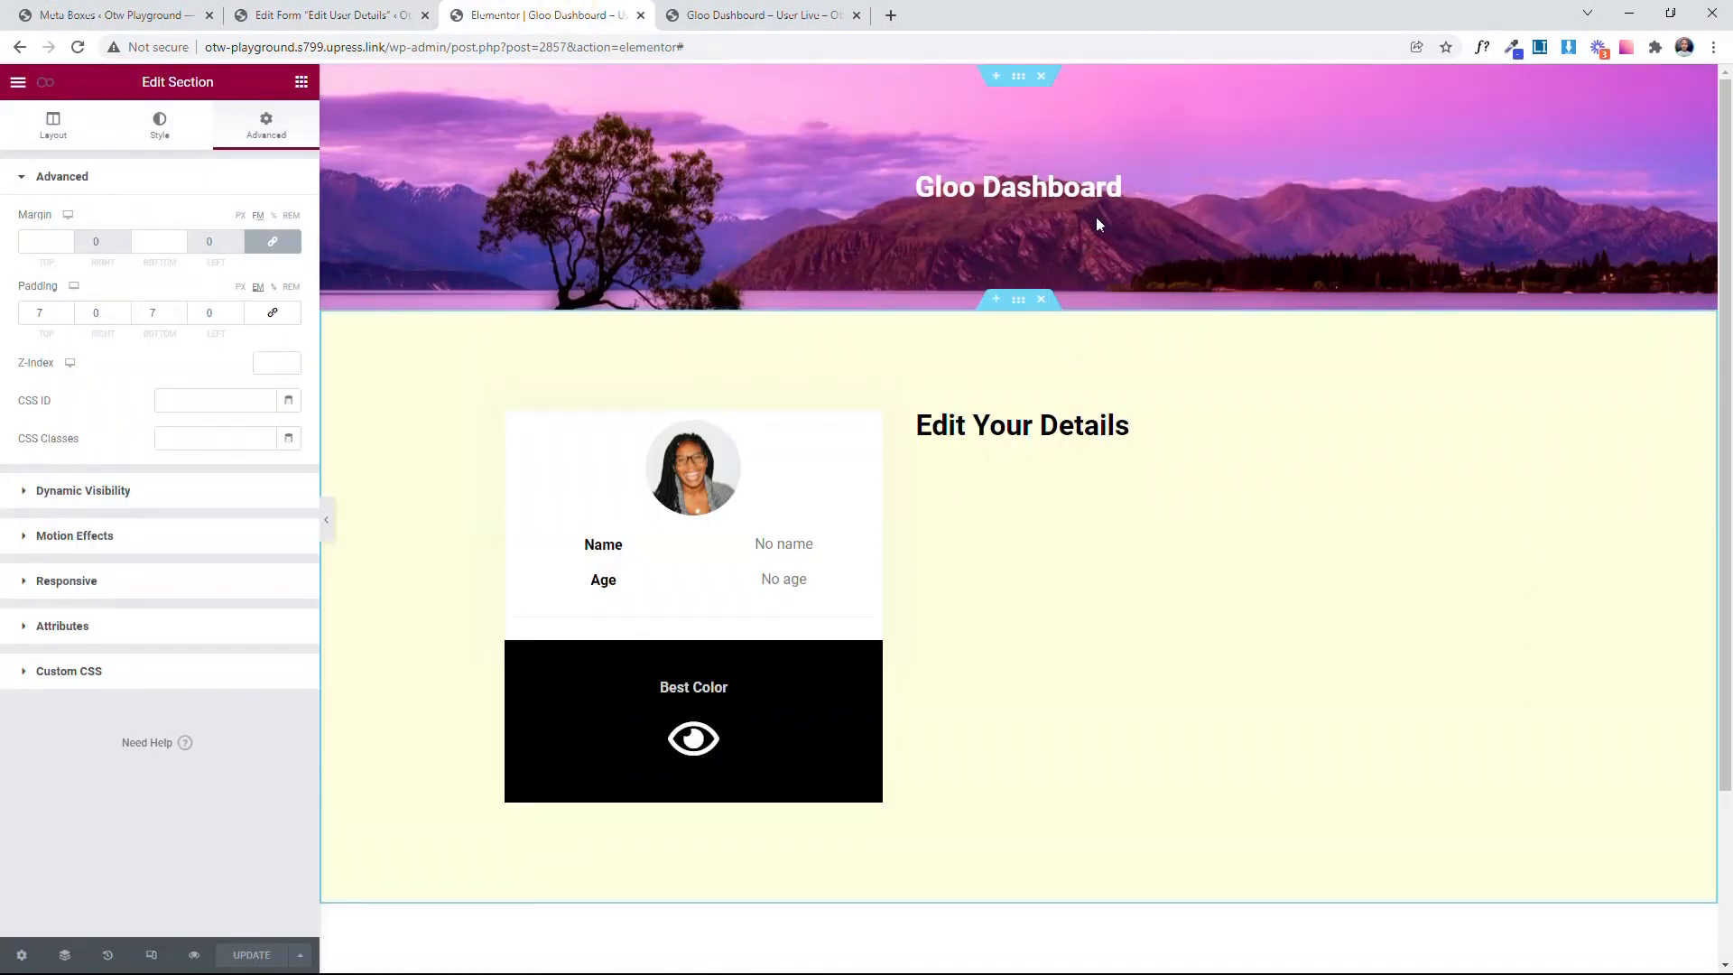
# Step: Set the CSS ID of the Gloo Dashboard header section to firstSection and of the section below it to secondSection
pyautogui.click(1020, 76)
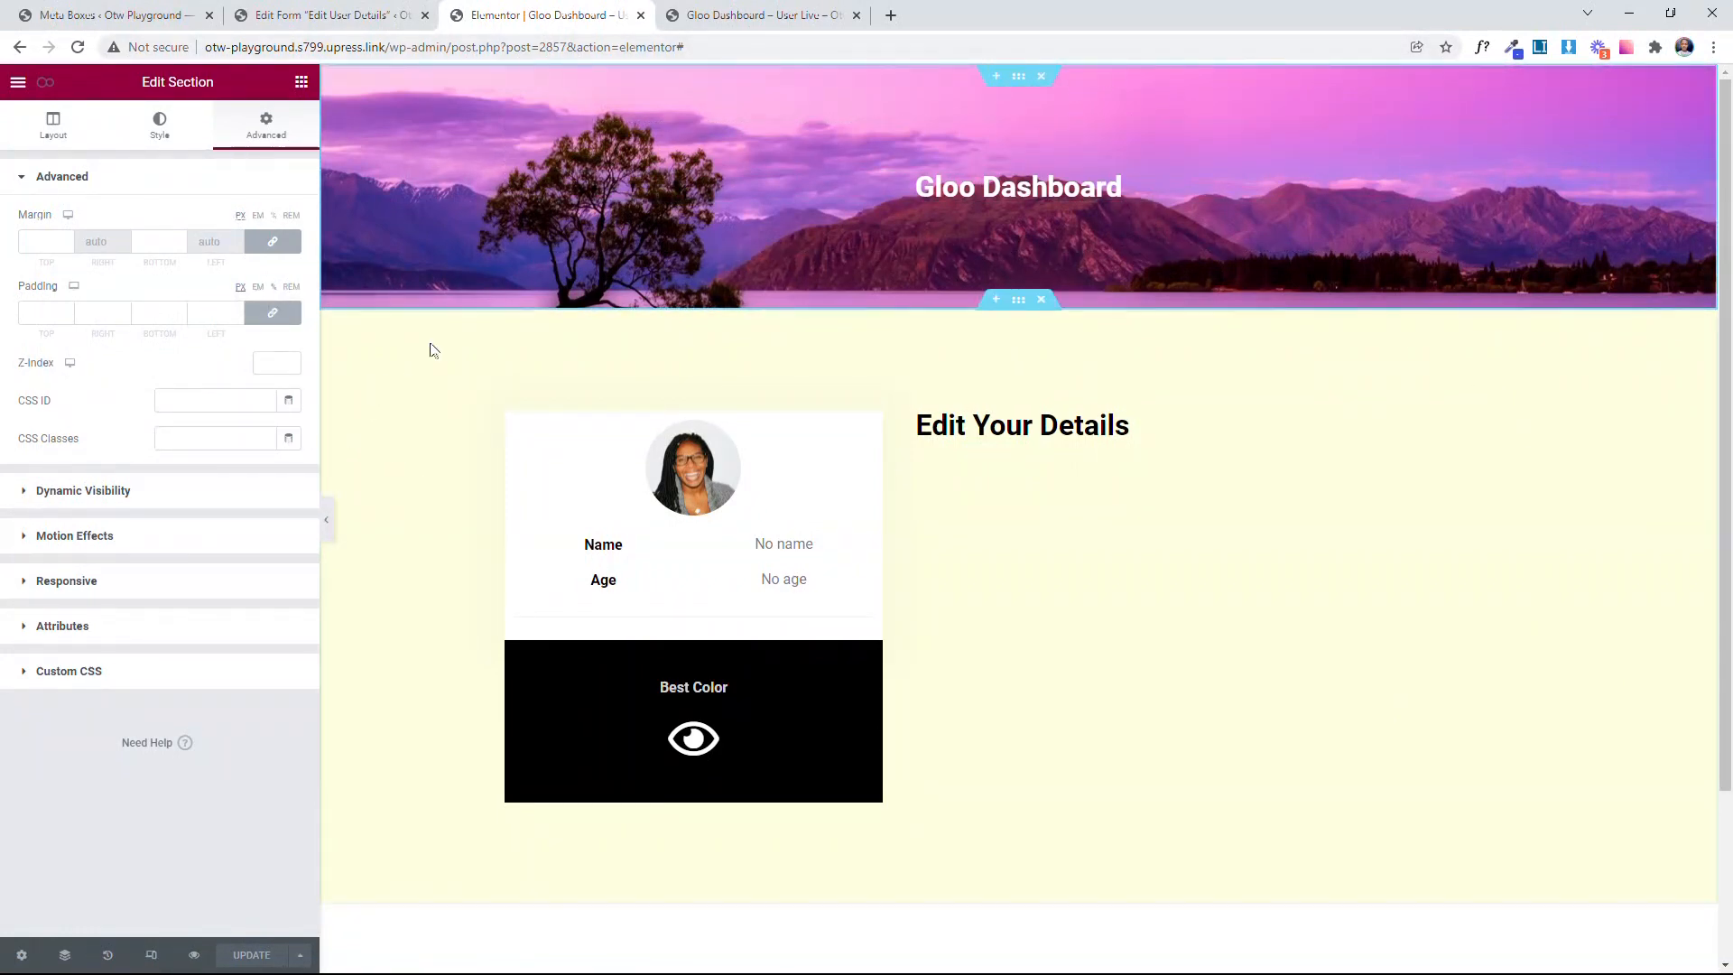
pyautogui.click(242, 400)
pyautogui.write('f')
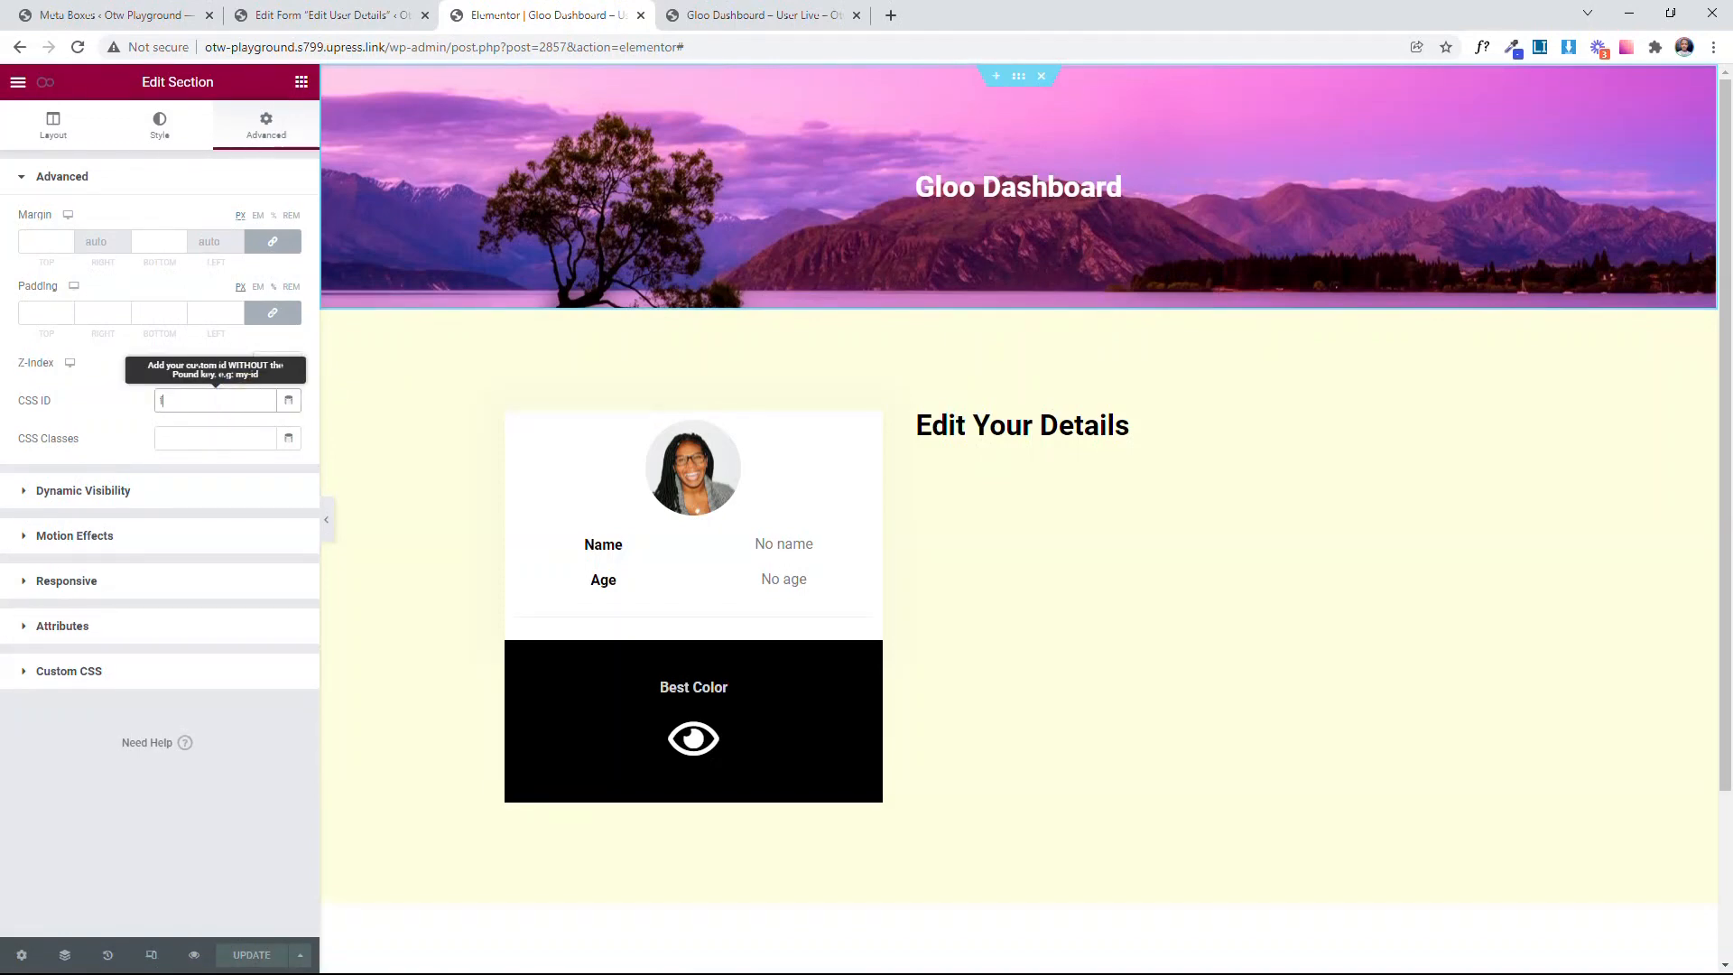
pyautogui.write('irstSection')
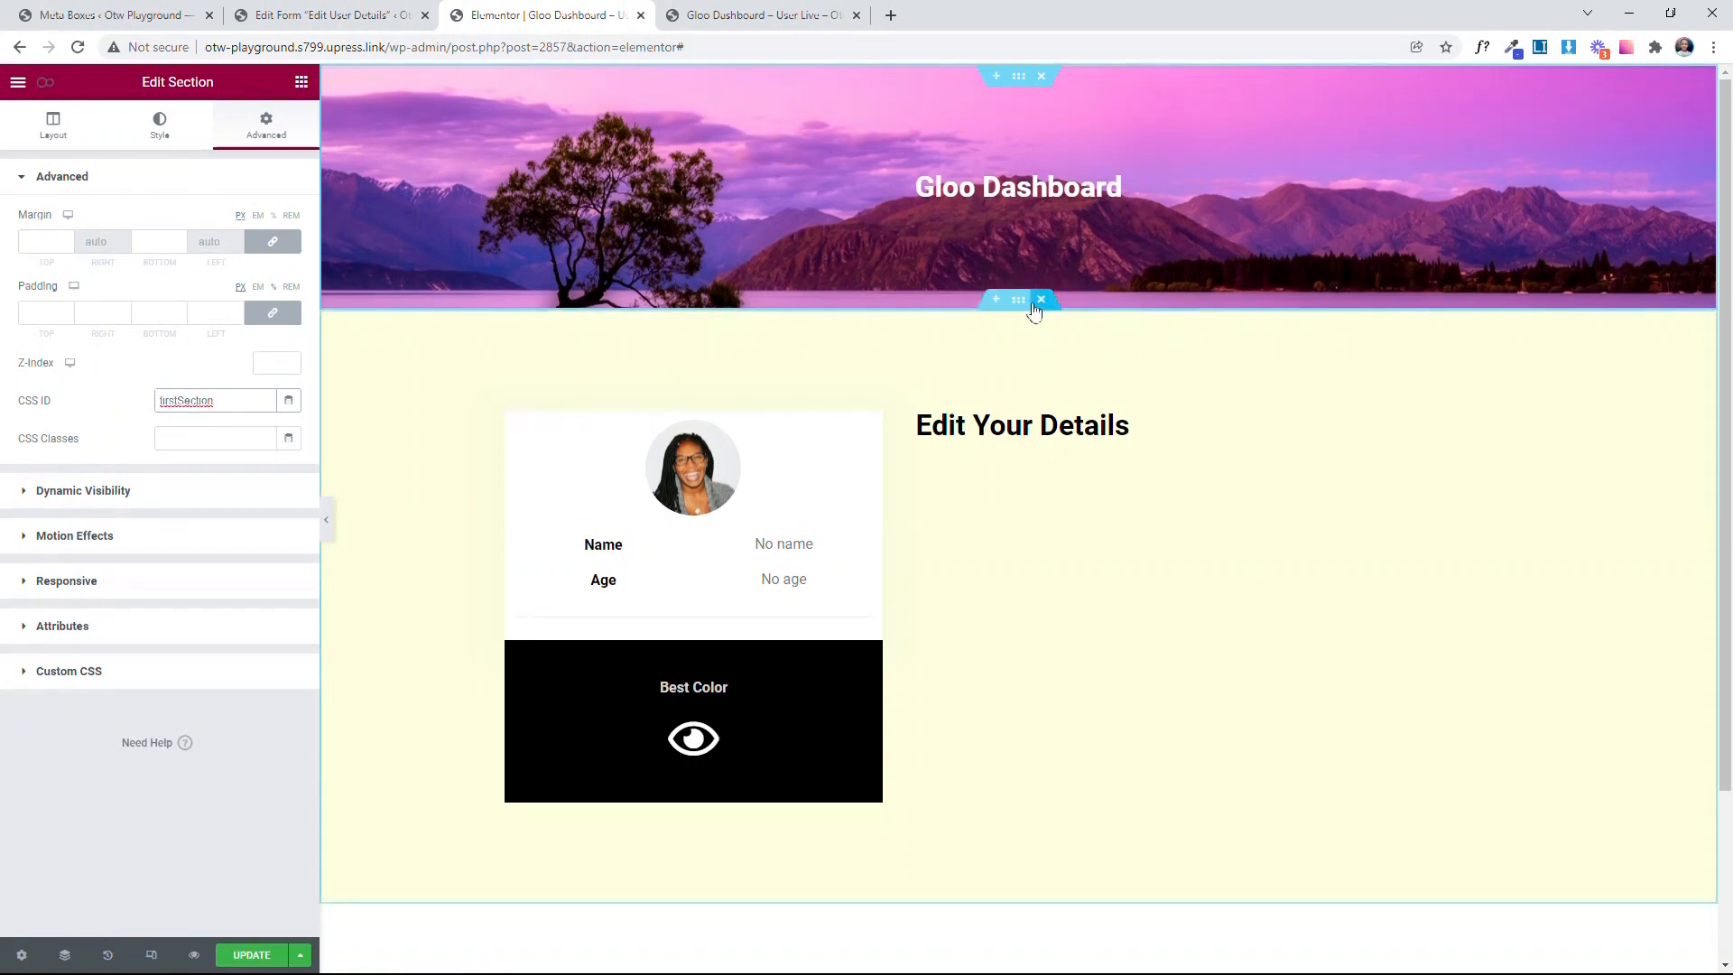
pyautogui.click(1018, 298)
pyautogui.click(236, 402)
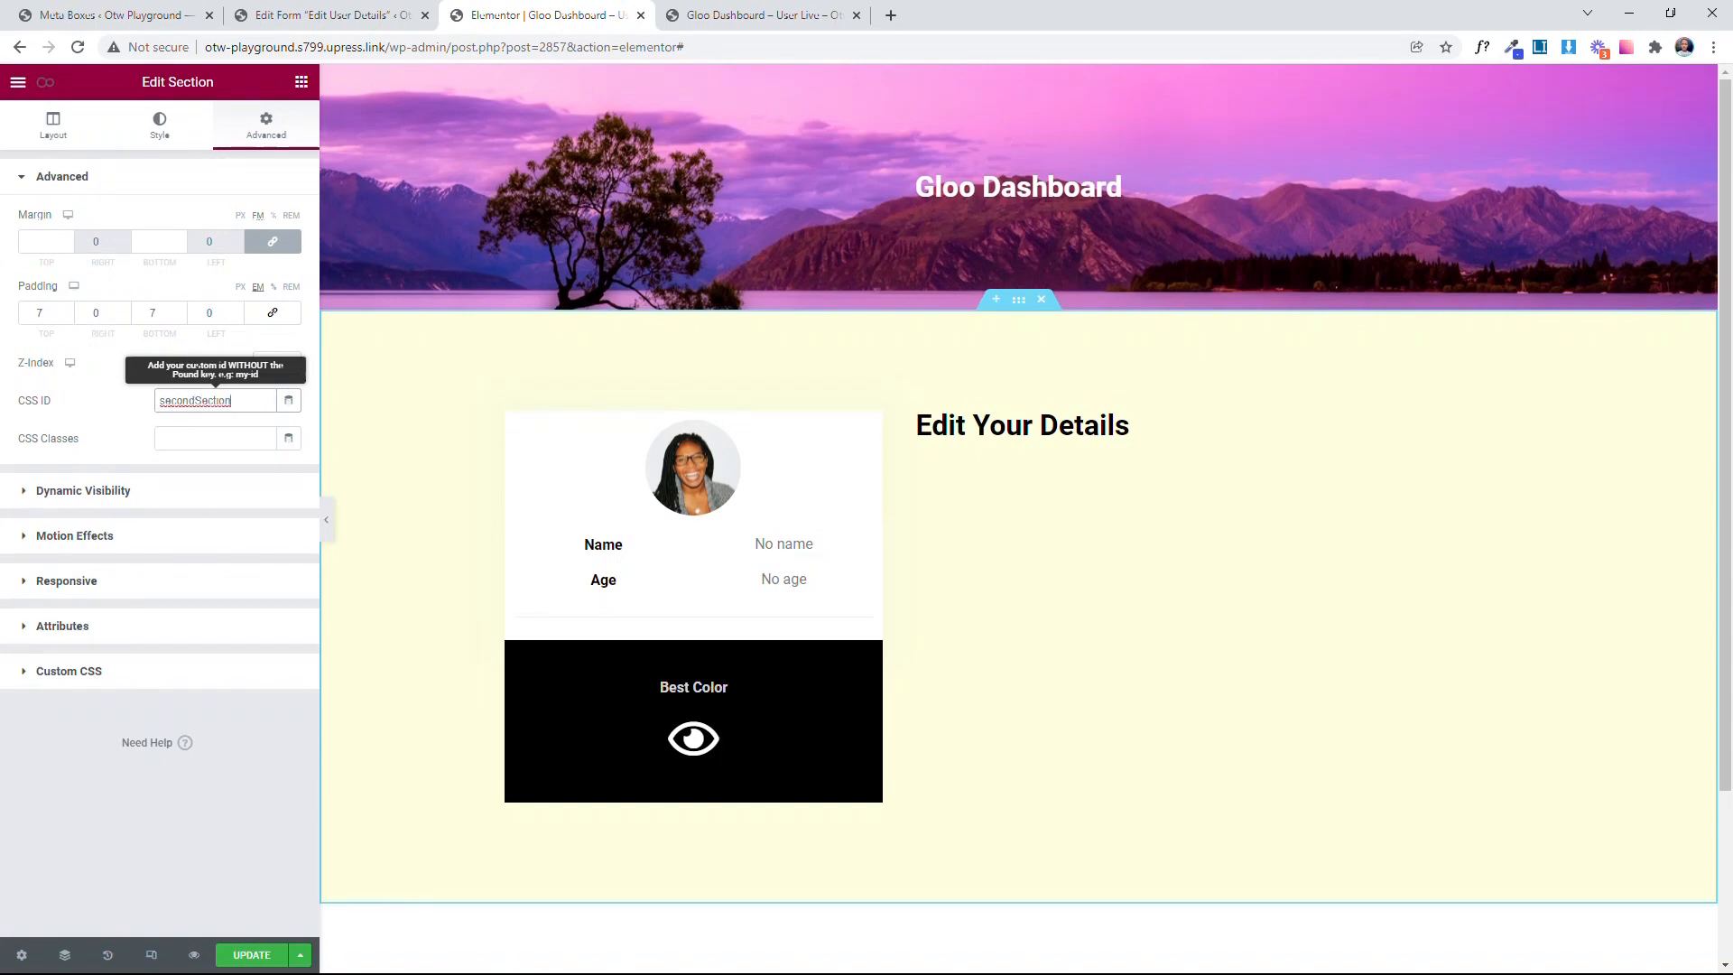
pyautogui.click(114, 441)
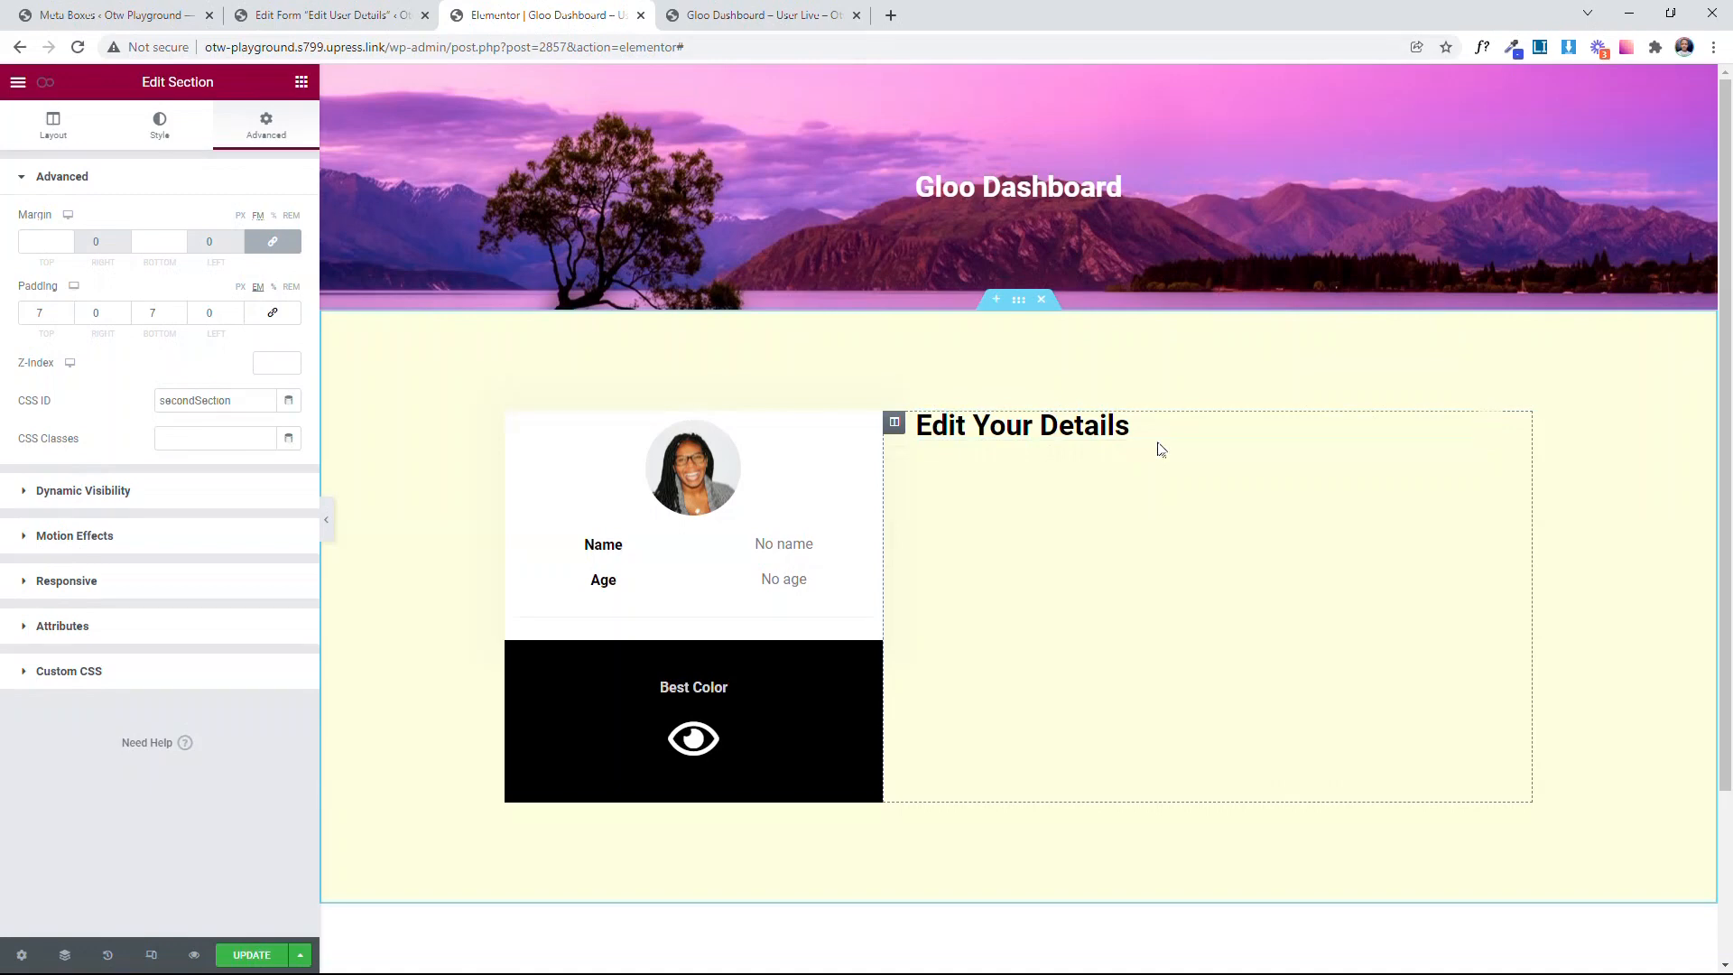
# Step: Set the CSS ID of the Best Color inner section to innerSectionForColor
pyautogui.click(680, 405)
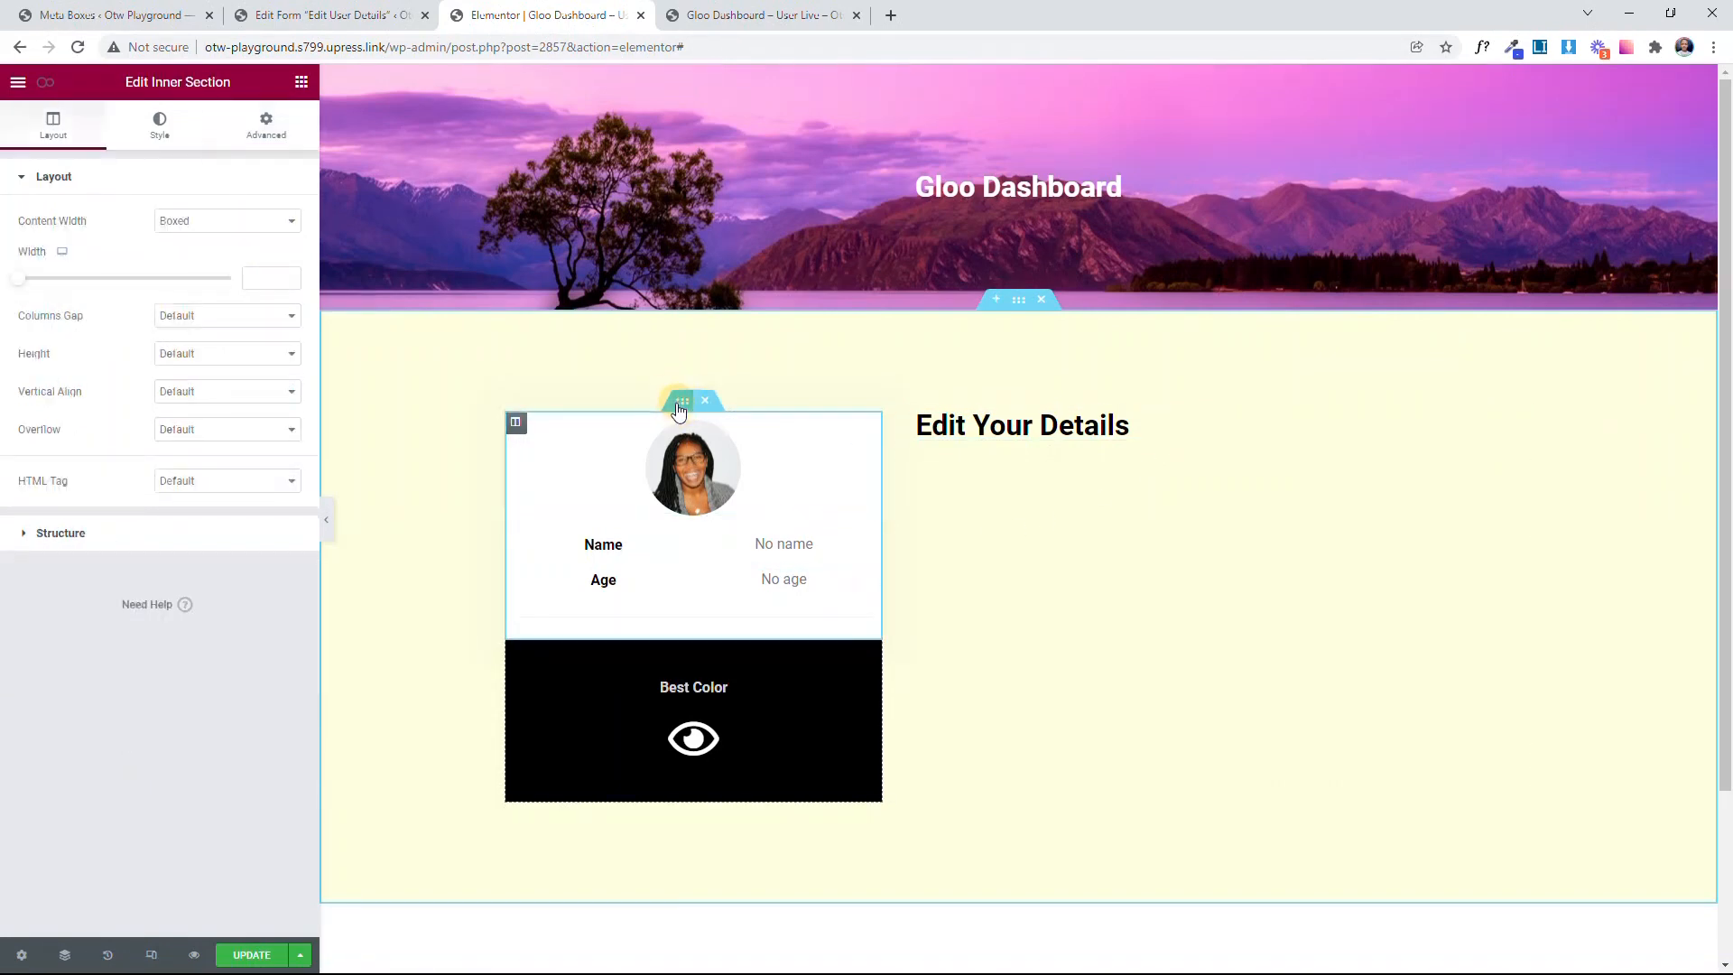
pyautogui.click(682, 630)
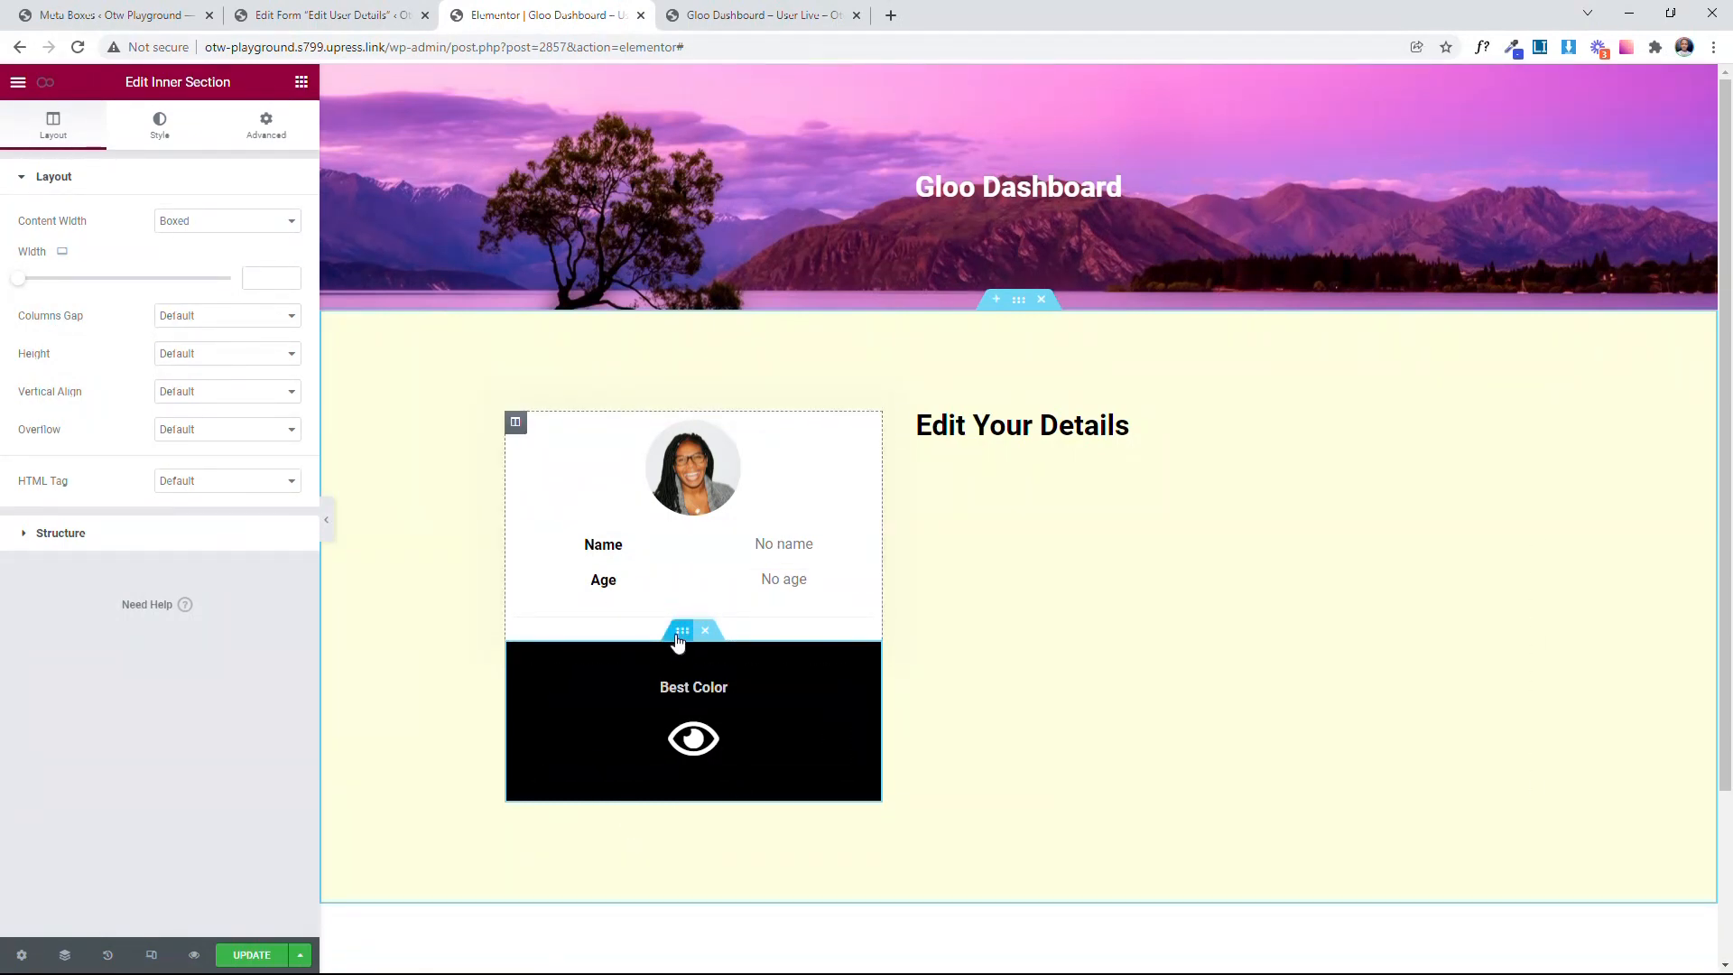
pyautogui.click(288, 120)
pyautogui.click(221, 401)
pyautogui.write('innerSectionFo')
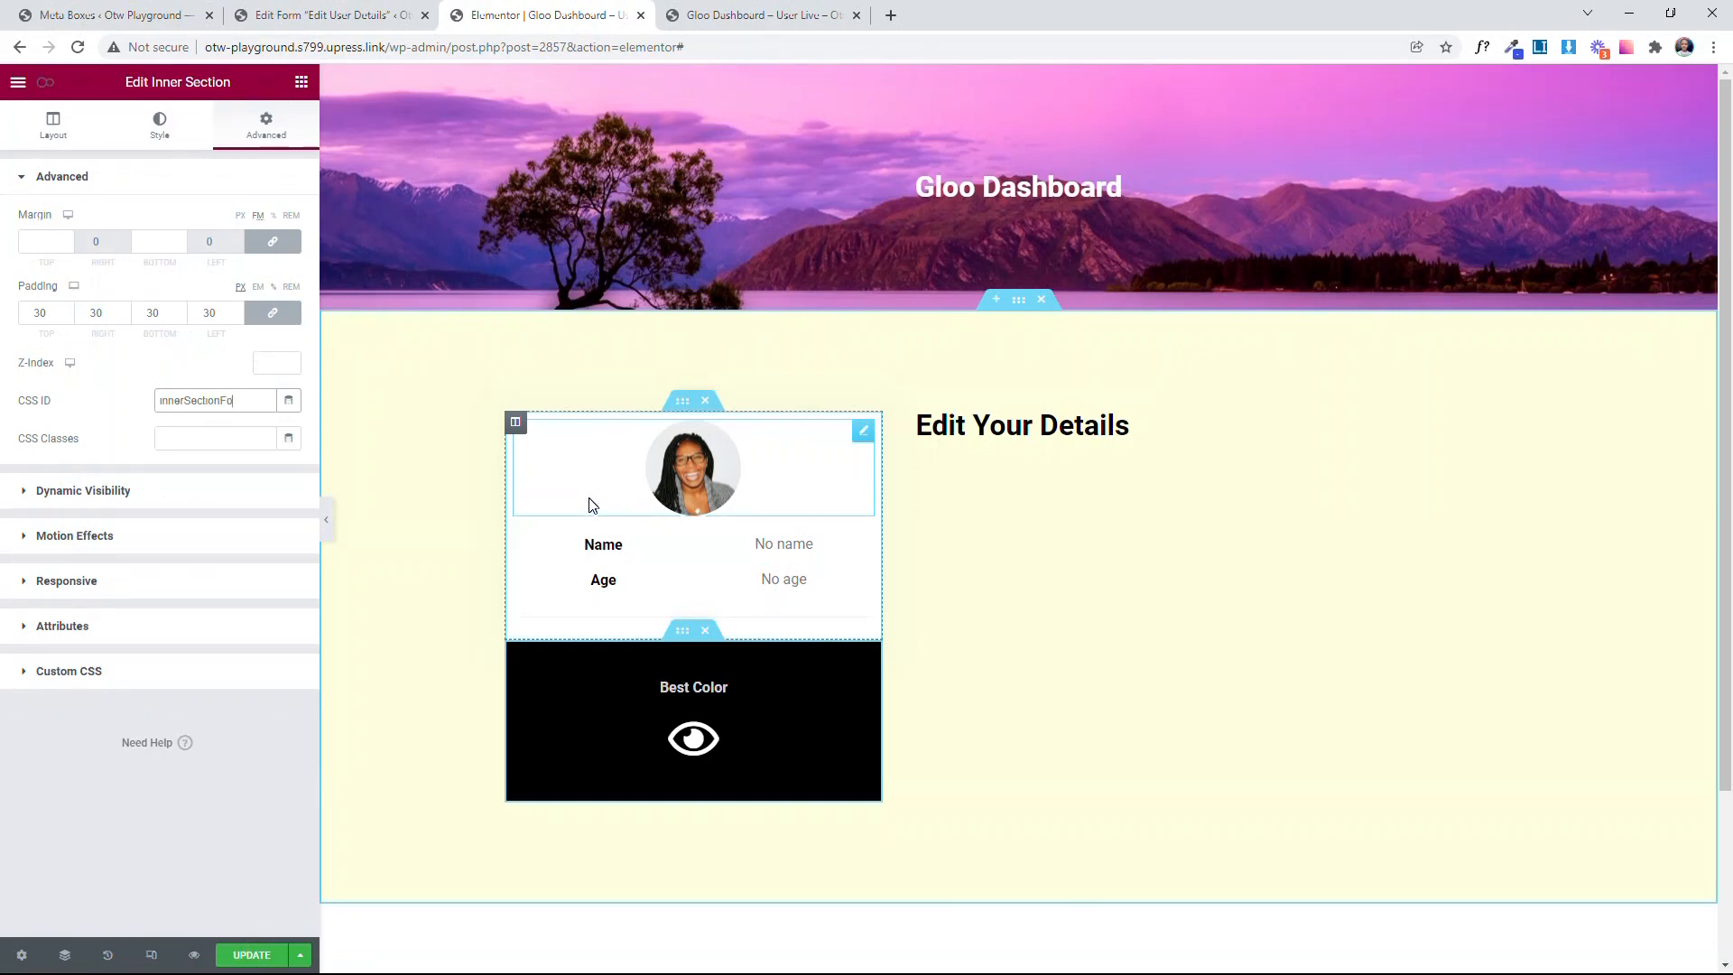
pyautogui.write('rColor')
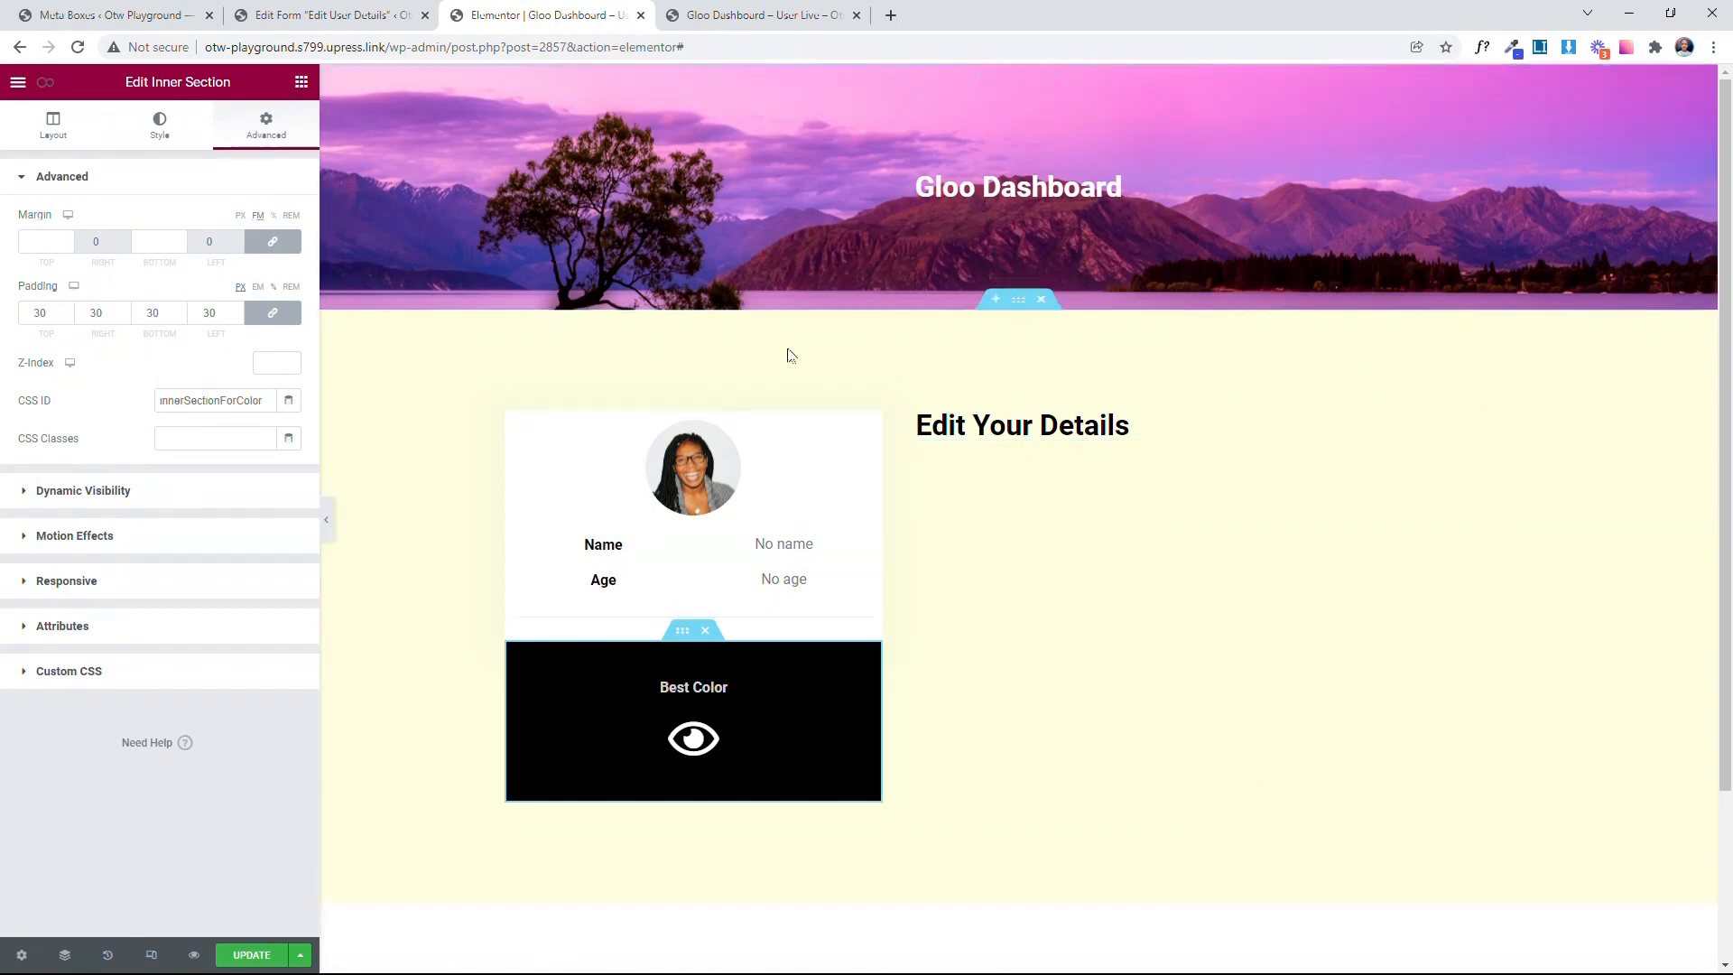
# Step: Link the text beside the Age label to the Age field through the dynamic Custom Field tag
pyautogui.click(757, 577)
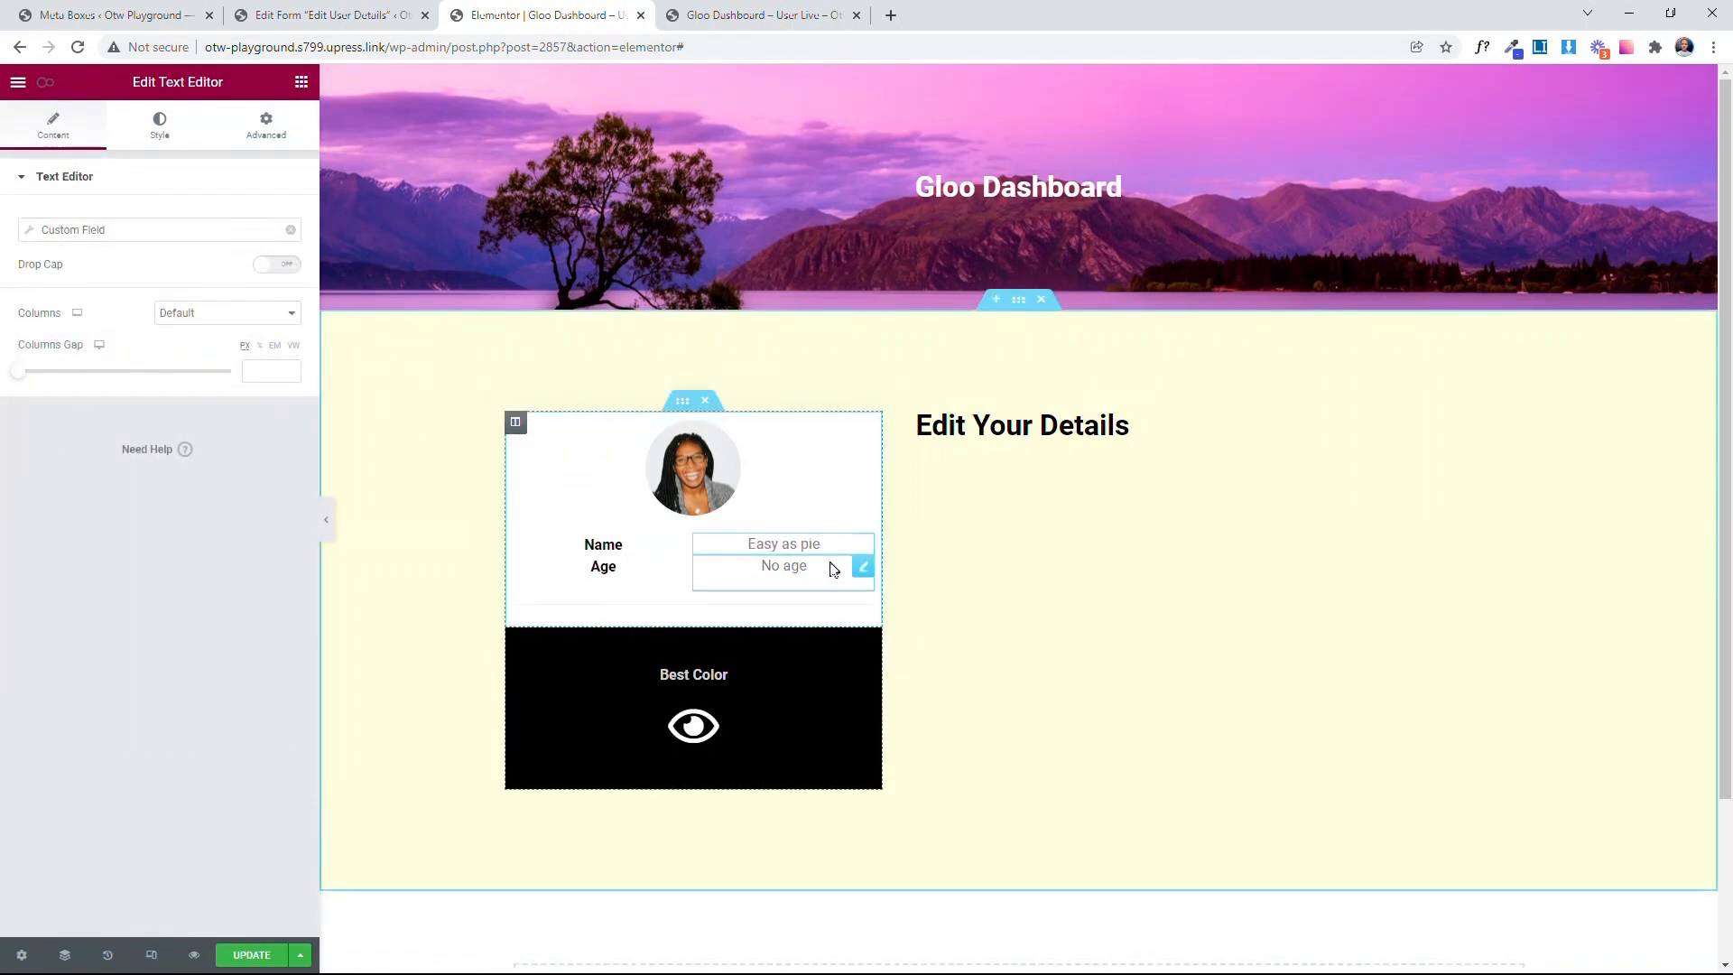
pyautogui.click(288, 229)
pyautogui.scroll(-7, 259, 477)
pyautogui.click(216, 349)
pyautogui.click(209, 307)
pyautogui.scroll(-5, 200, 389)
pyautogui.click(209, 520)
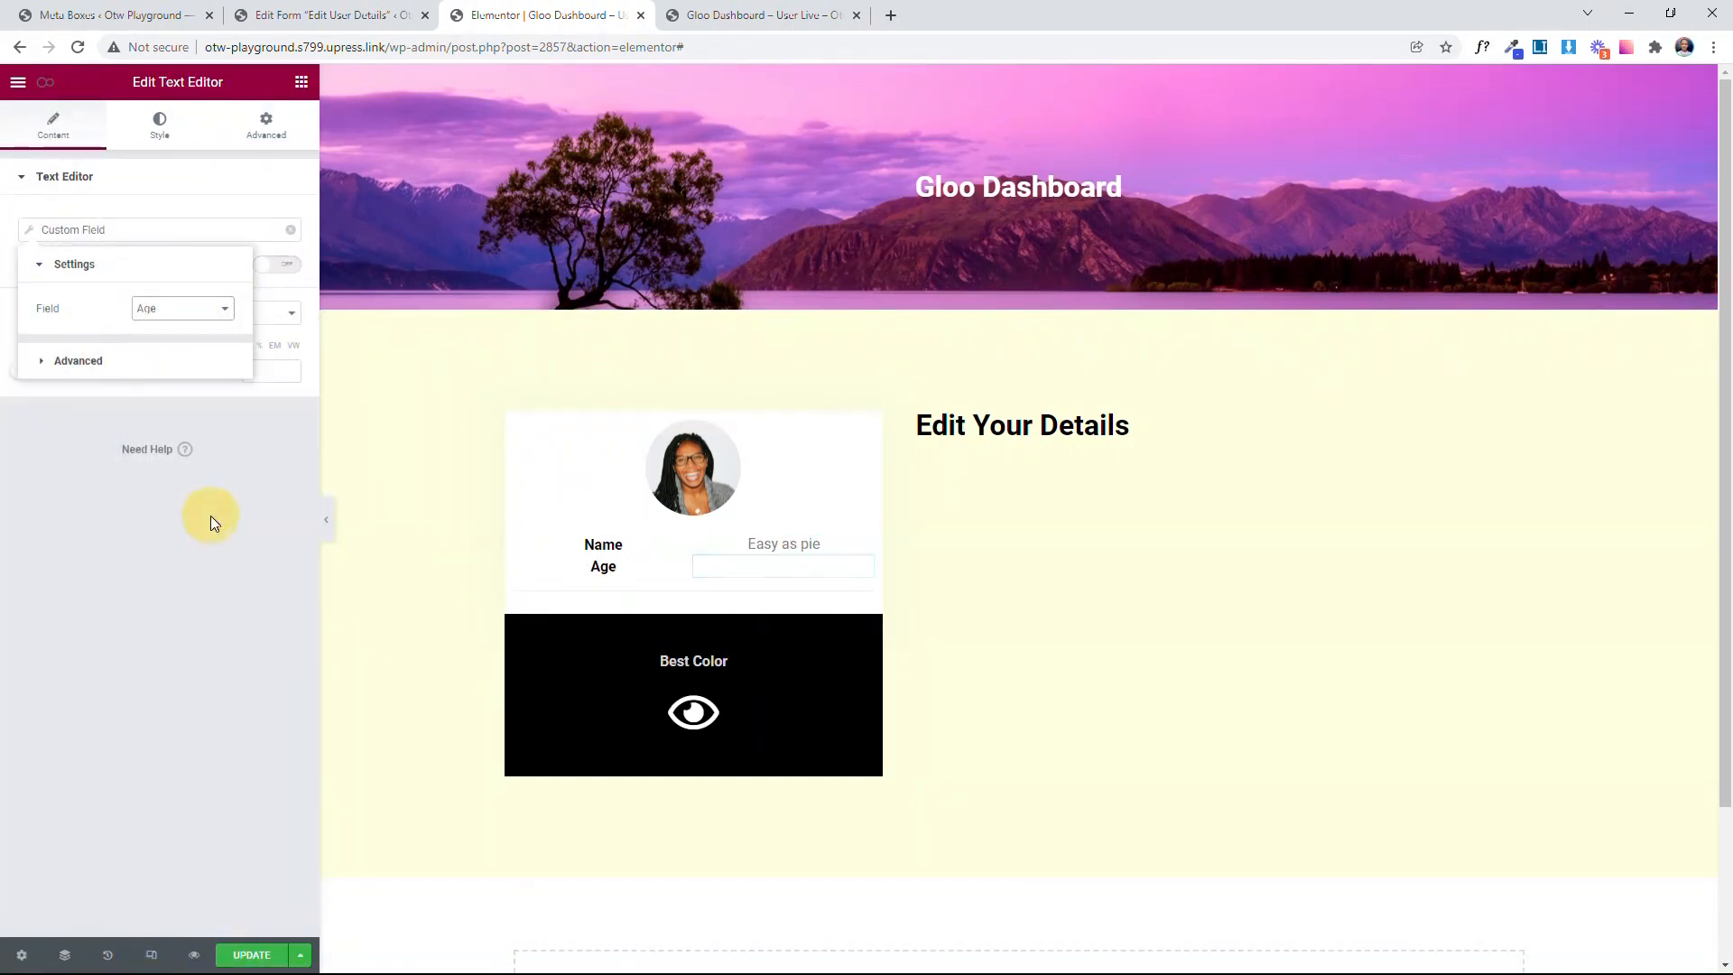
pyautogui.click(213, 521)
# Step: Set the header section's background image dynamically with JetEngine's Custom Image tag, using the user's custom cover image field
pyautogui.click(1018, 75)
pyautogui.click(290, 354)
pyautogui.click(292, 452)
pyautogui.scroll(-3, 181, 623)
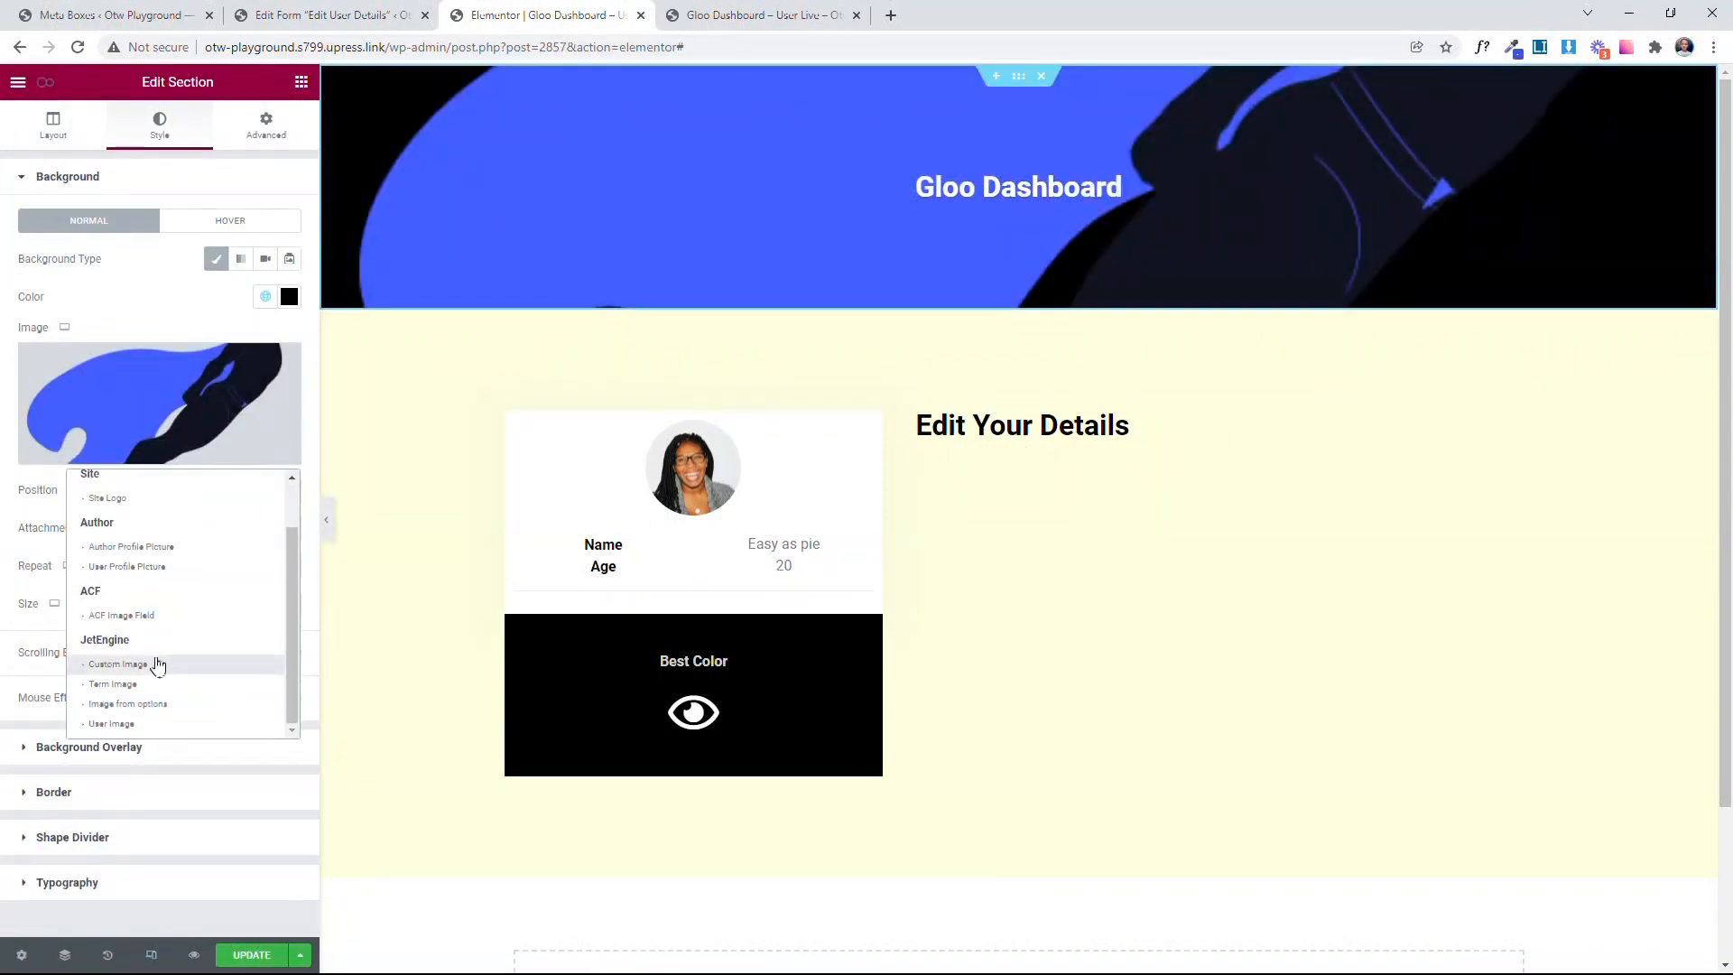
pyautogui.click(161, 661)
pyautogui.click(180, 433)
pyautogui.click(144, 504)
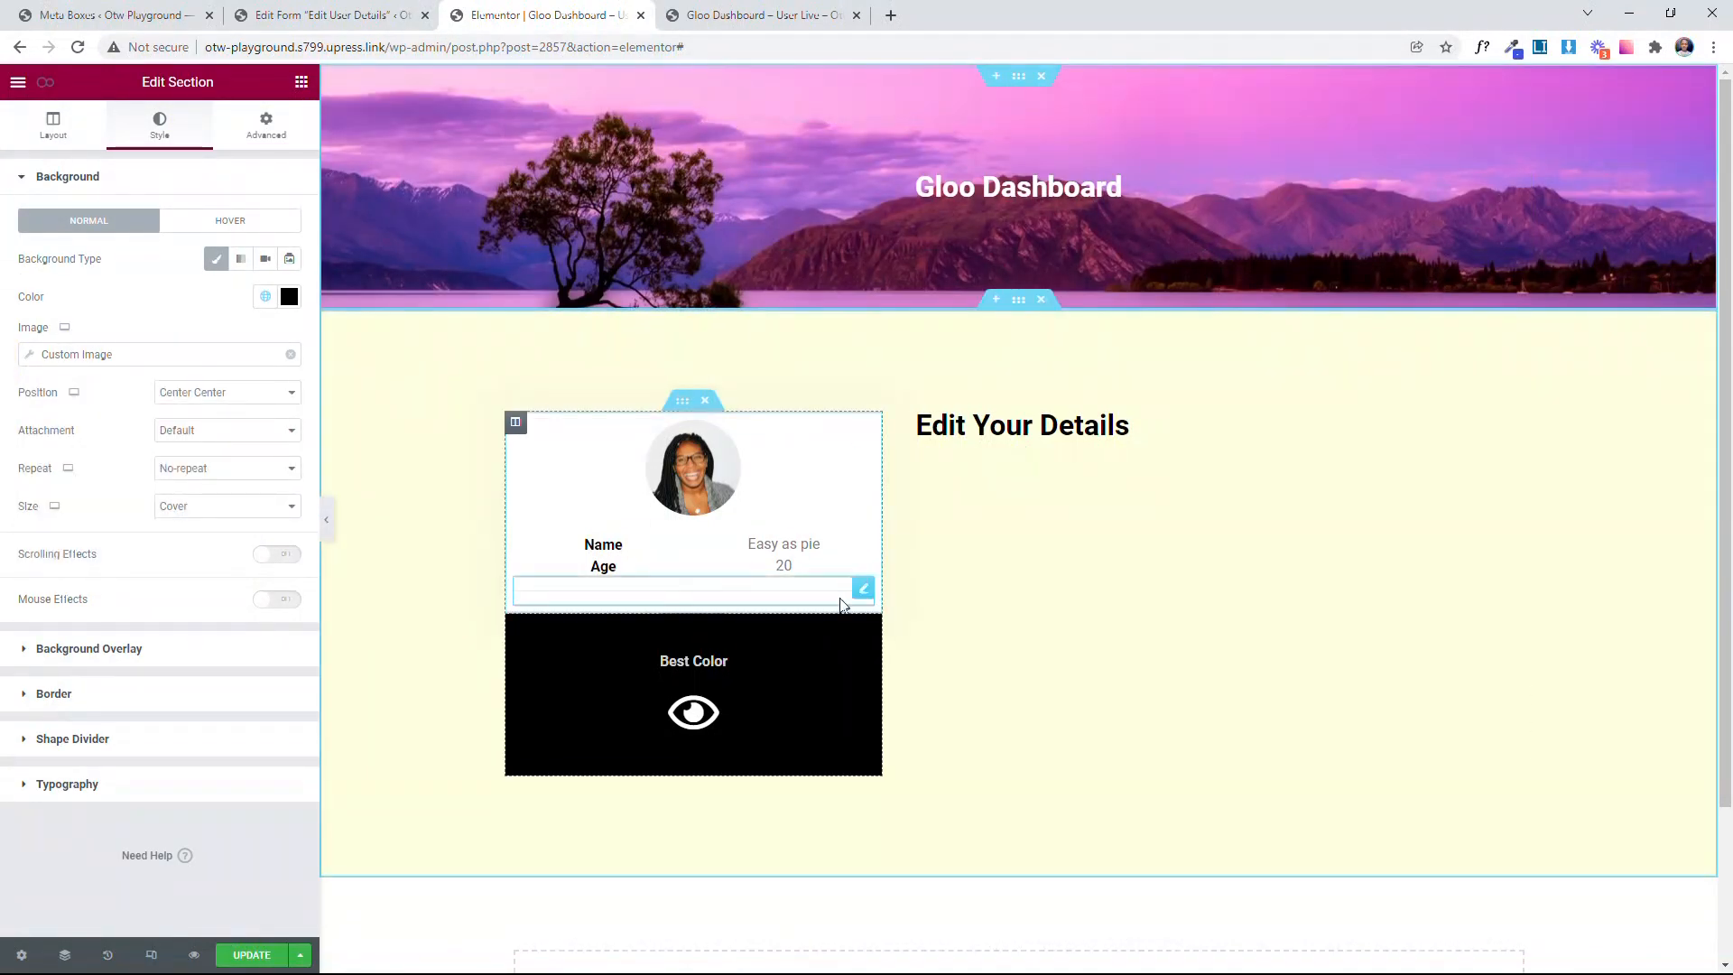
# Step: Link the profile card's picture to the user's custom profile picture field through the dynamic Custom Image tag
pyautogui.click(812, 488)
pyautogui.click(290, 241)
pyautogui.click(290, 339)
pyautogui.click(149, 606)
pyautogui.click(182, 320)
pyautogui.click(210, 421)
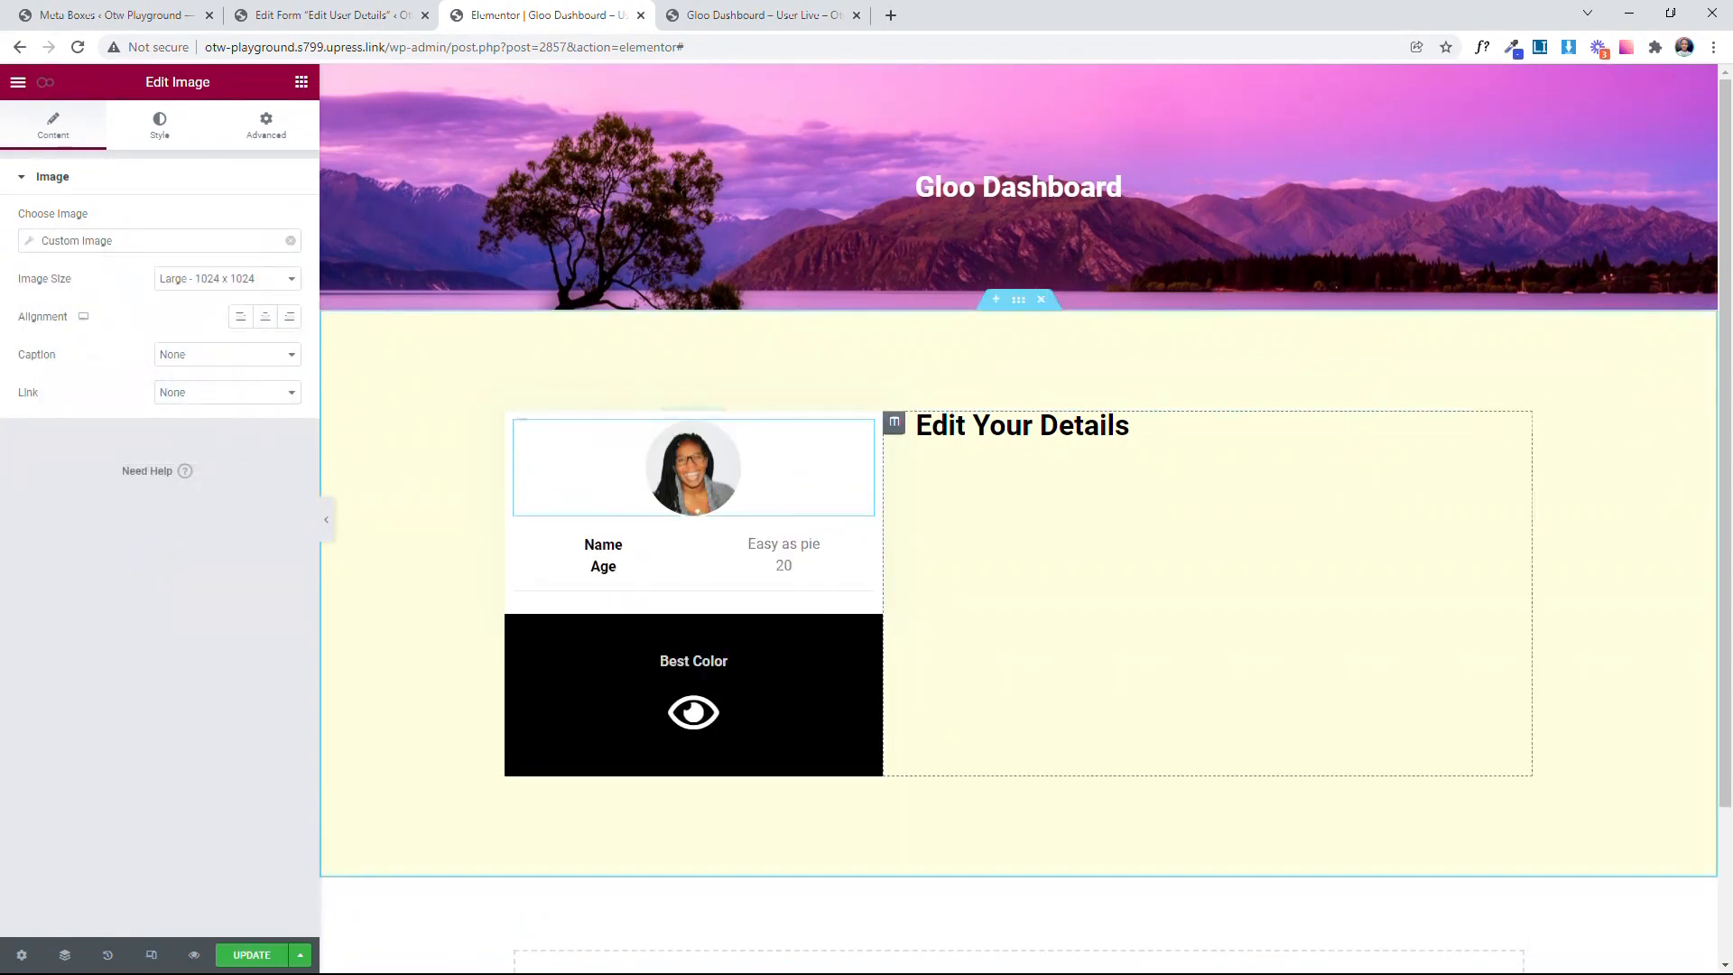
# Step: Set the Best Color inner section's background color to the dynamic Custom Field tag with the Preferred Color field
pyautogui.click(702, 735)
pyautogui.click(159, 126)
pyautogui.click(289, 296)
pyautogui.click(260, 331)
pyautogui.click(155, 487)
pyautogui.click(344, 376)
pyautogui.click(352, 561)
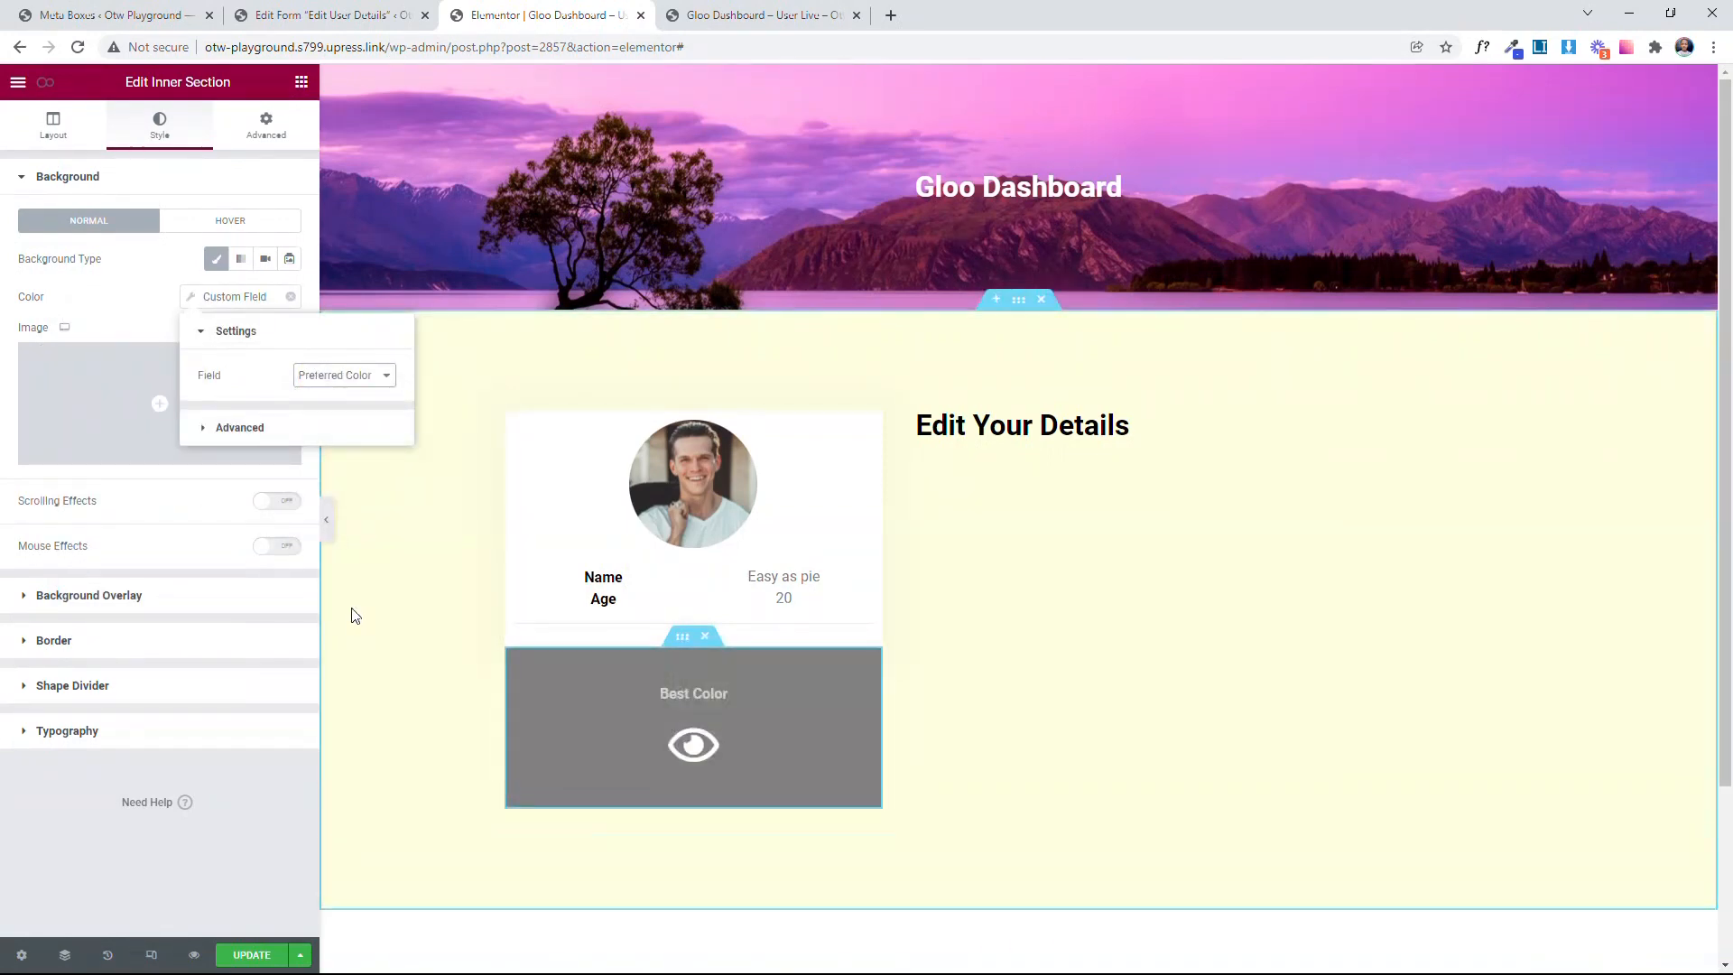
# Step: Set the second section's background color to the dynamic Custom Field tag with the Other Preferred Color field
pyautogui.click(136, 320)
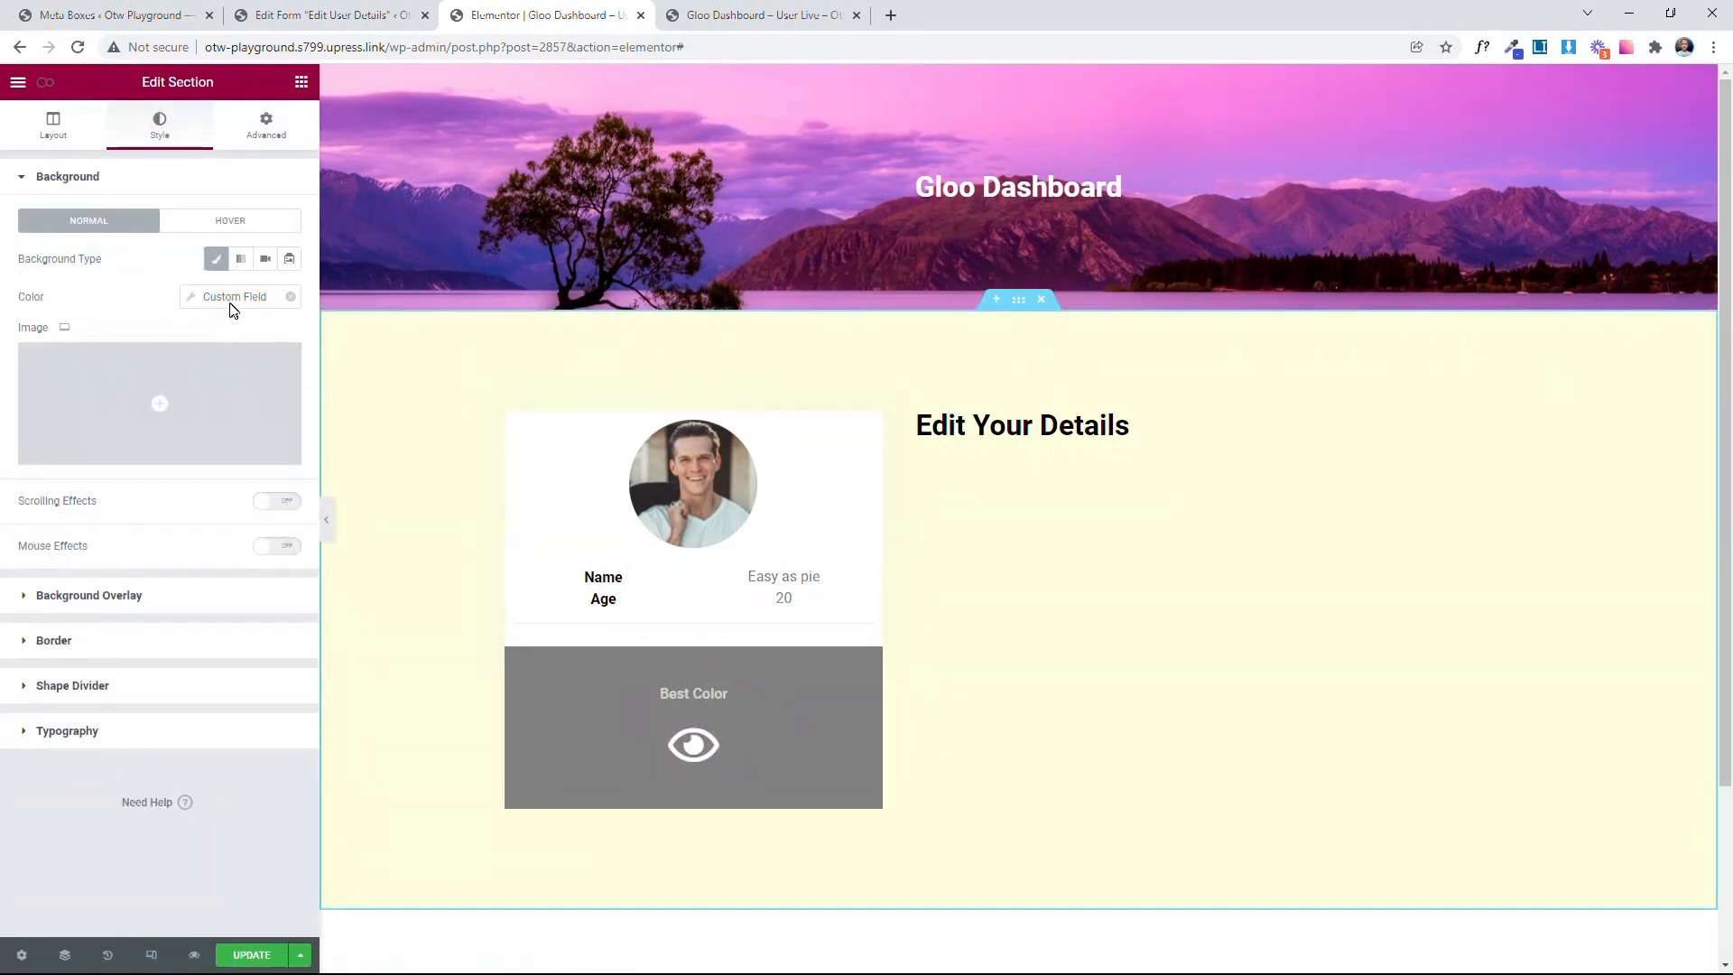
pyautogui.click(291, 299)
pyautogui.click(272, 332)
pyautogui.click(325, 376)
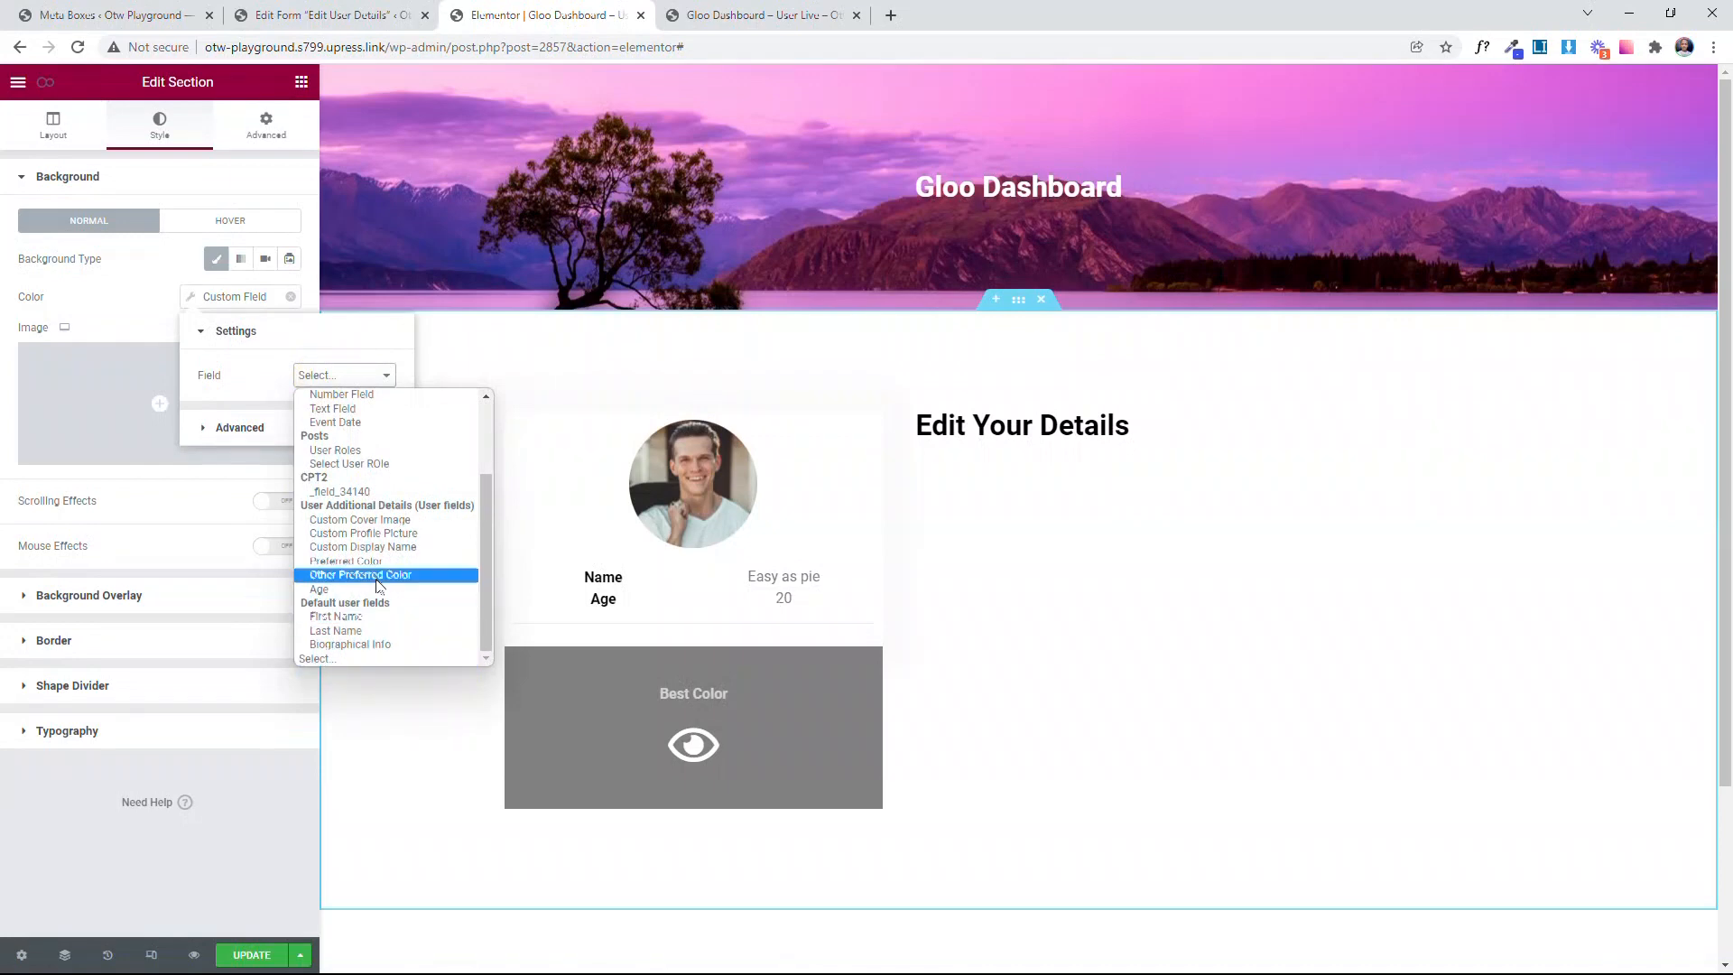
pyautogui.click(361, 576)
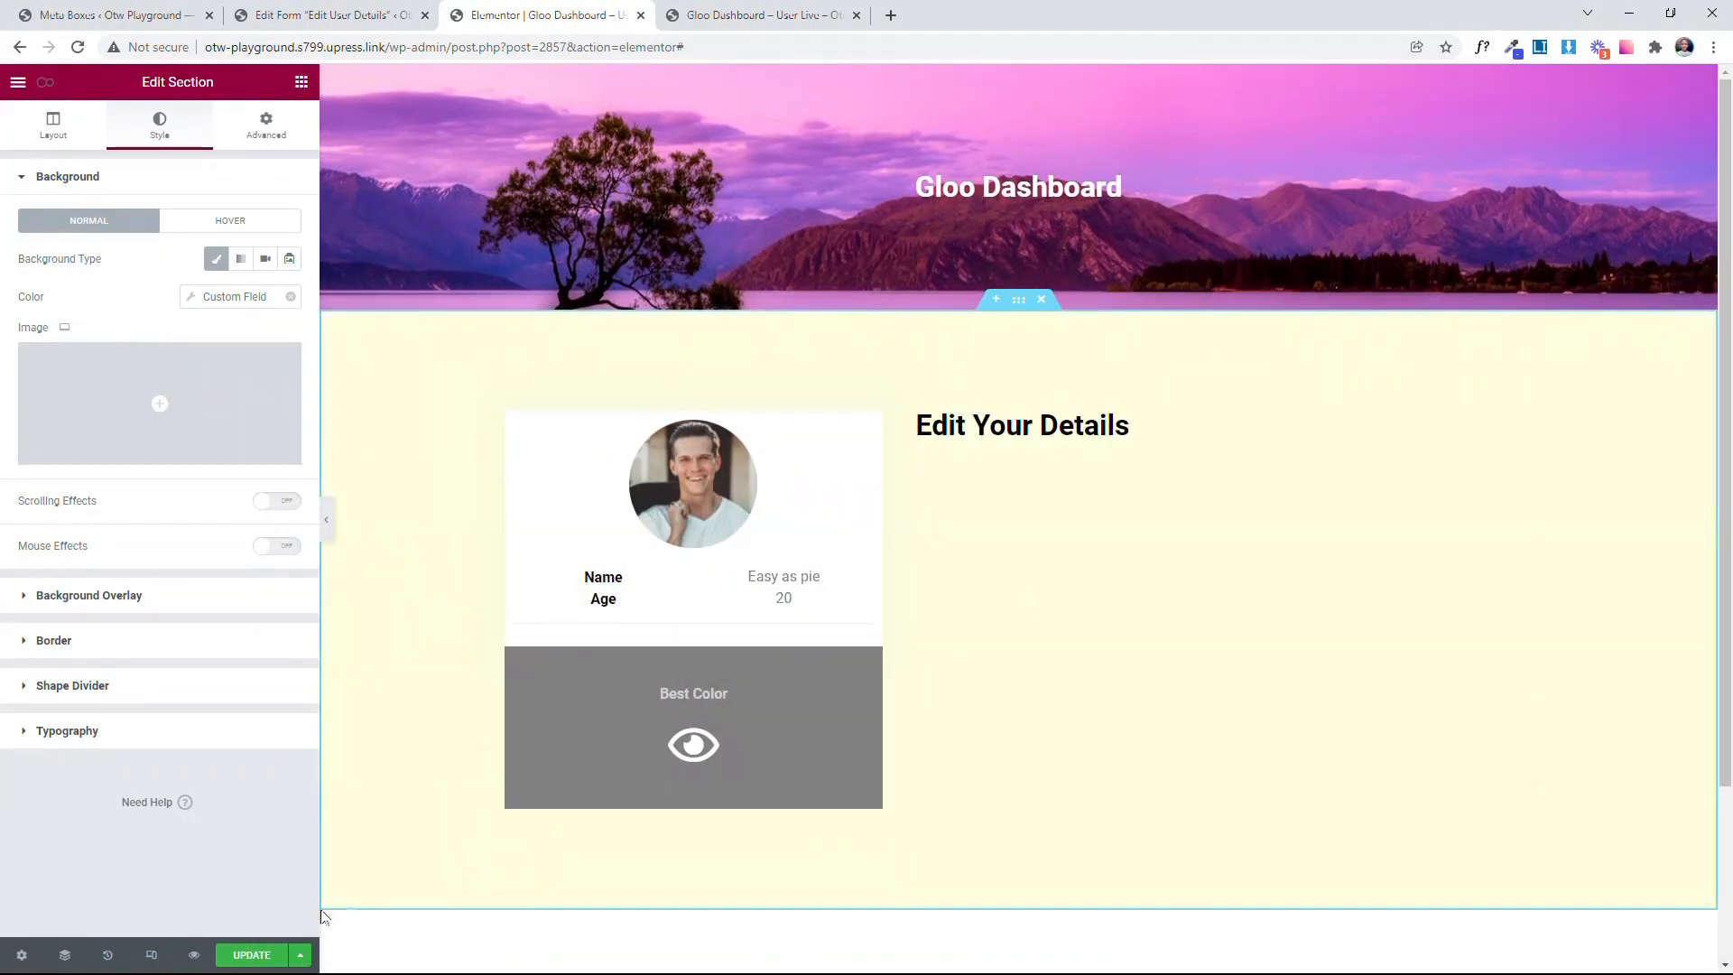
# Step: Update the dashboard page in Elementor and check the live page
pyautogui.click(252, 950)
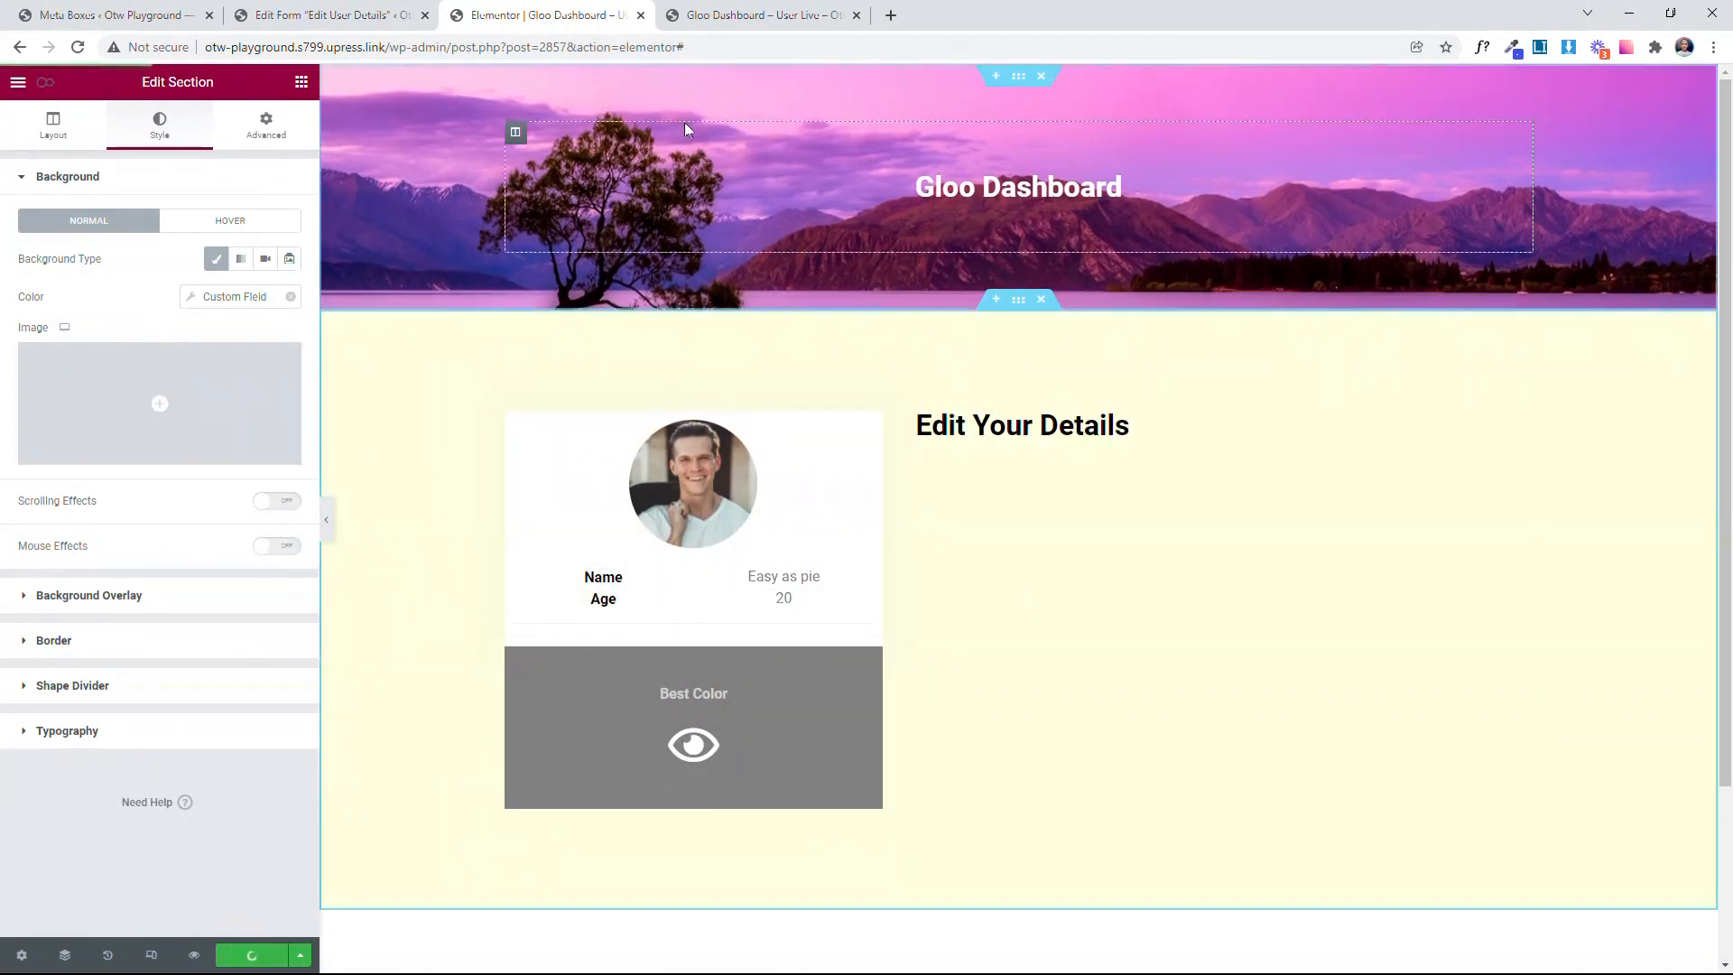
pyautogui.click(681, 9)
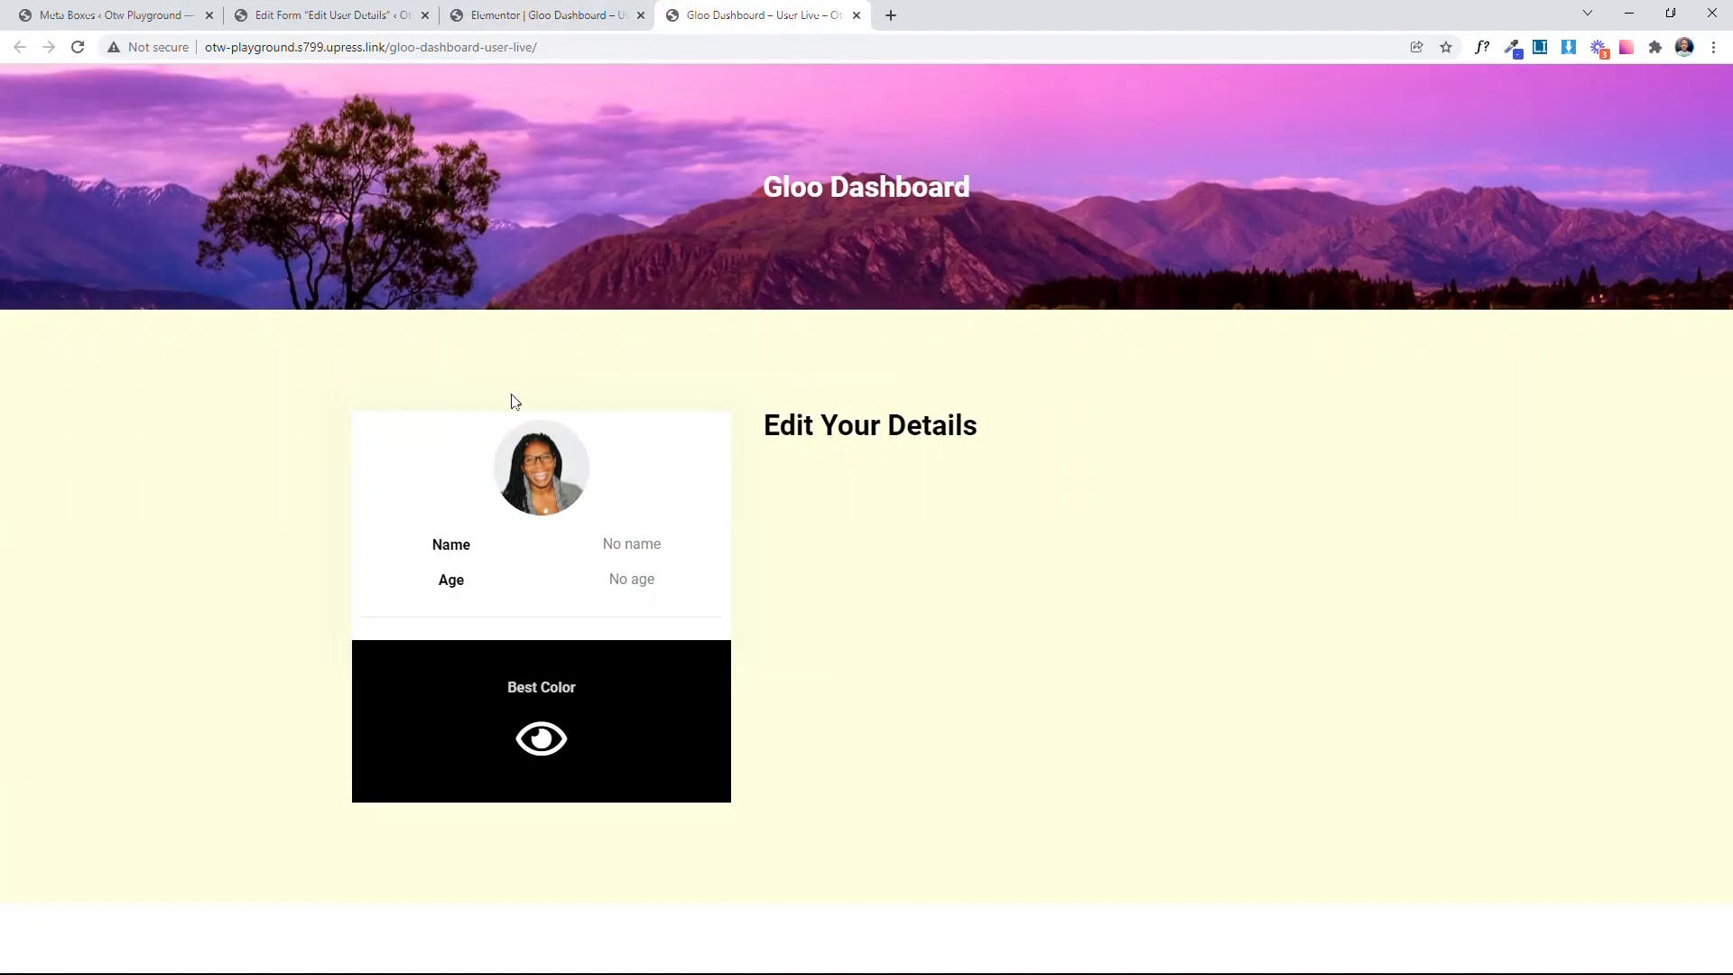
pyautogui.click(550, 14)
pyautogui.click(776, 14)
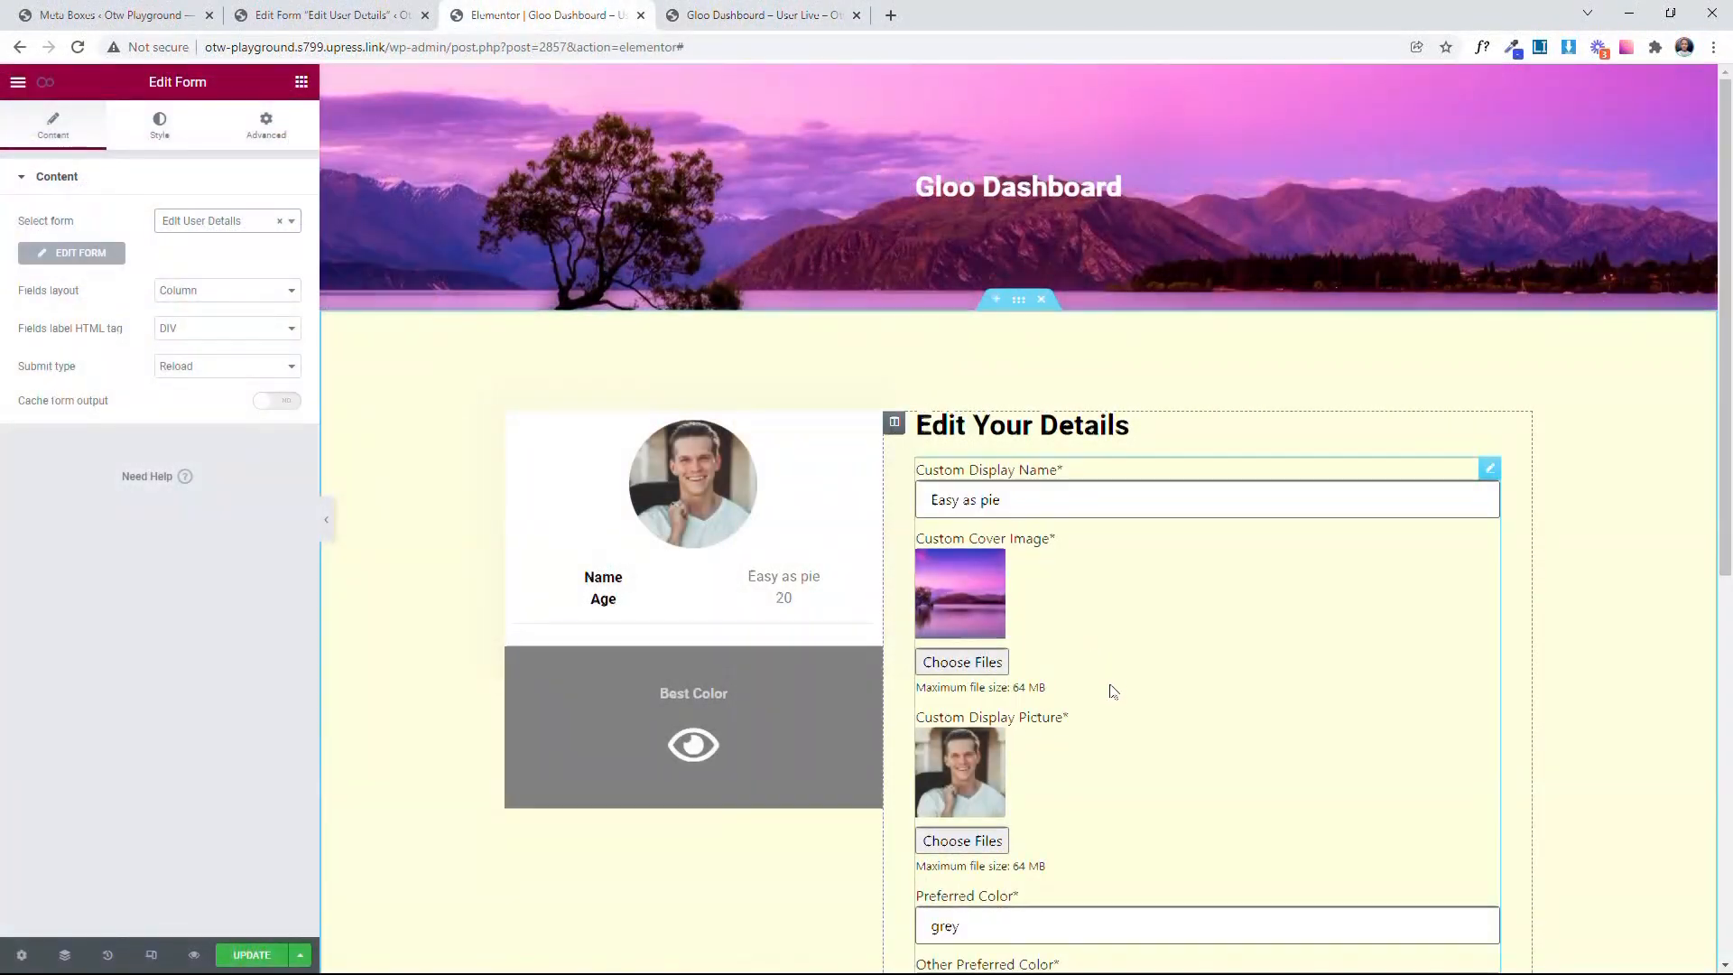
# Step: Update the page containing the Edit User Details form and reload the live dashboard to view it
pyautogui.scroll(-4, 1110, 680)
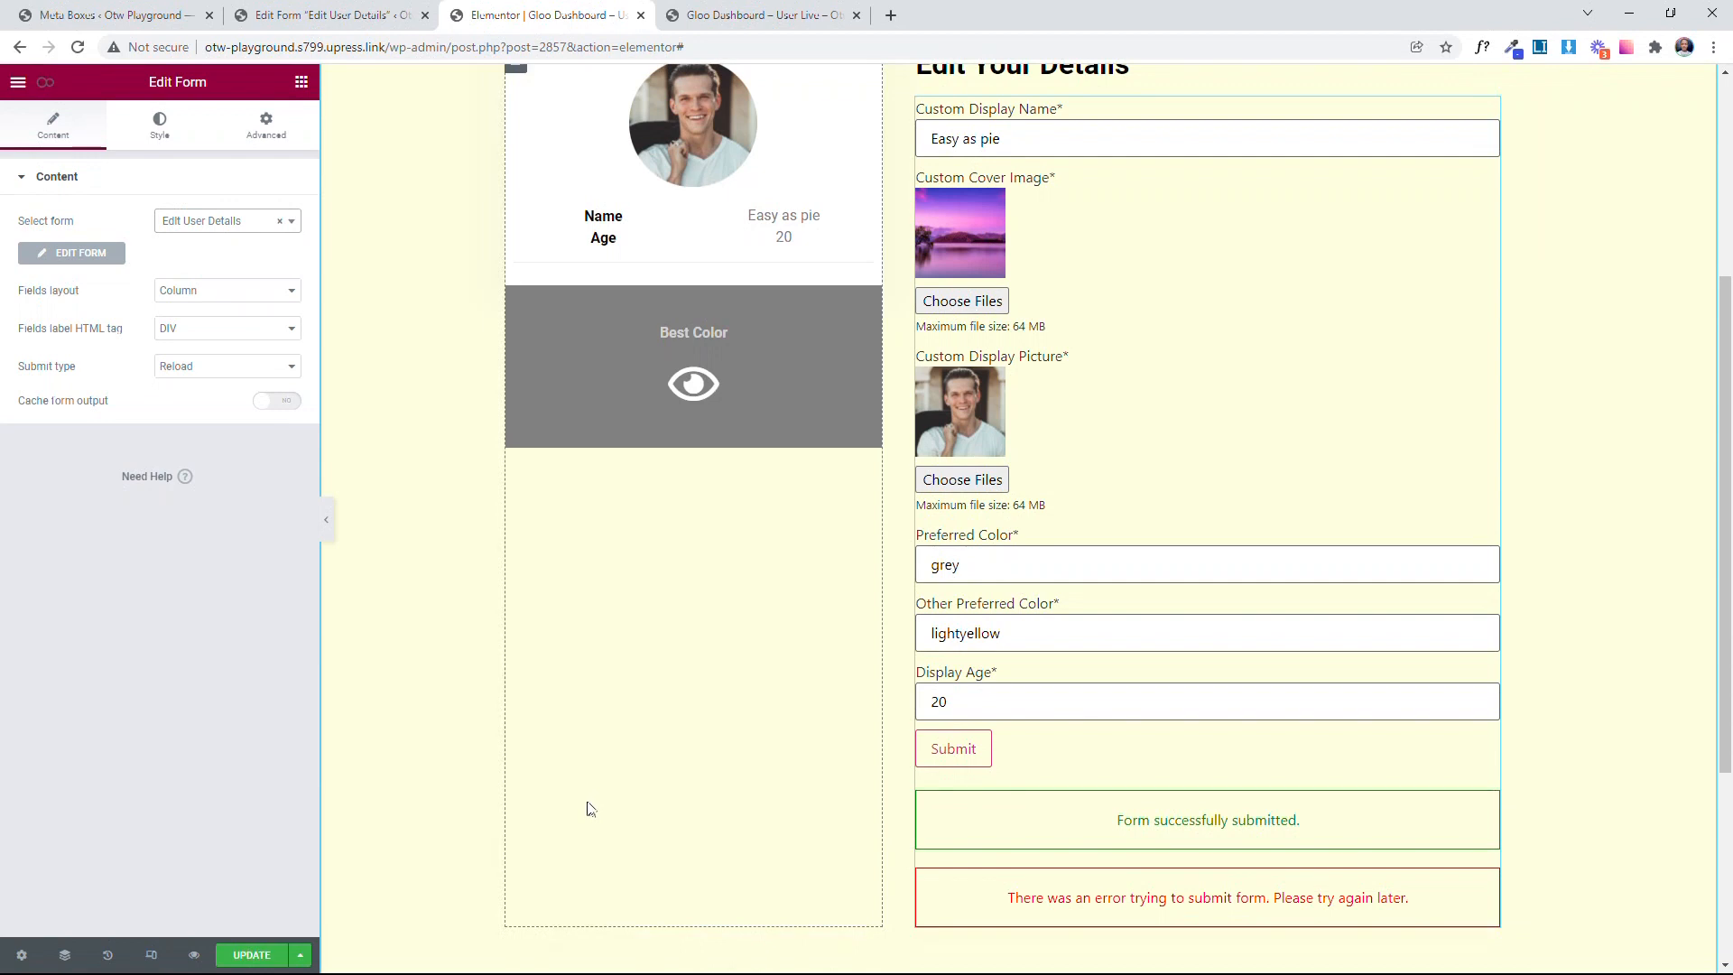
pyautogui.click(242, 954)
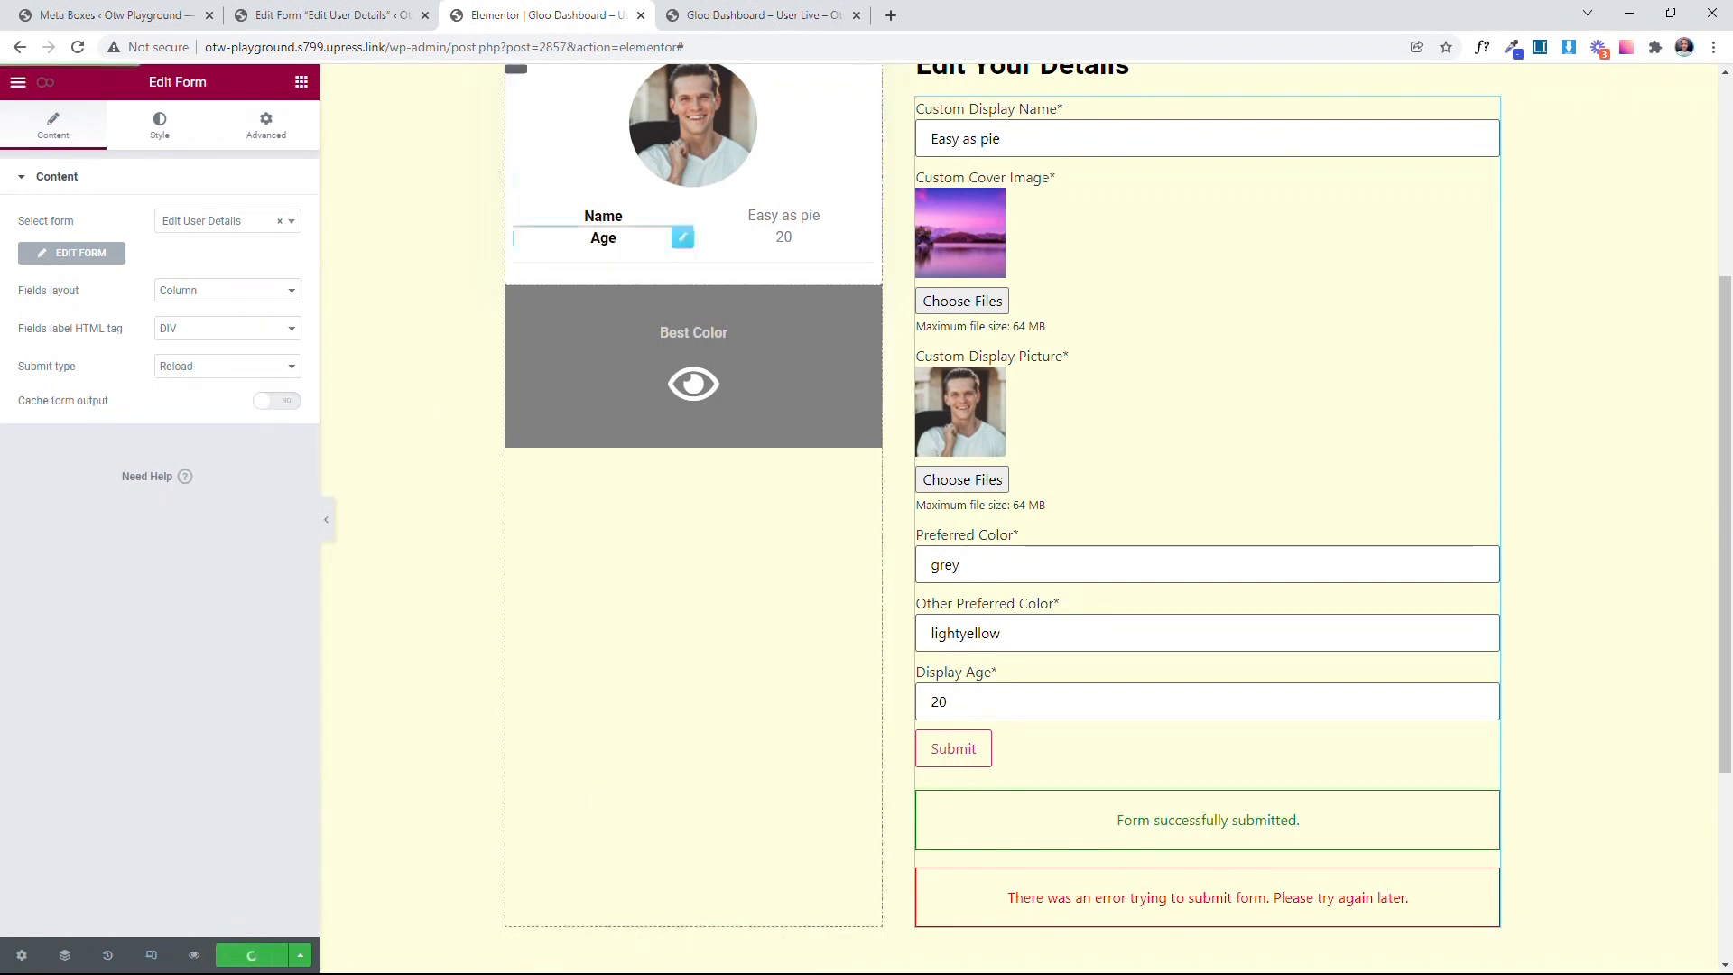
pyautogui.click(747, 7)
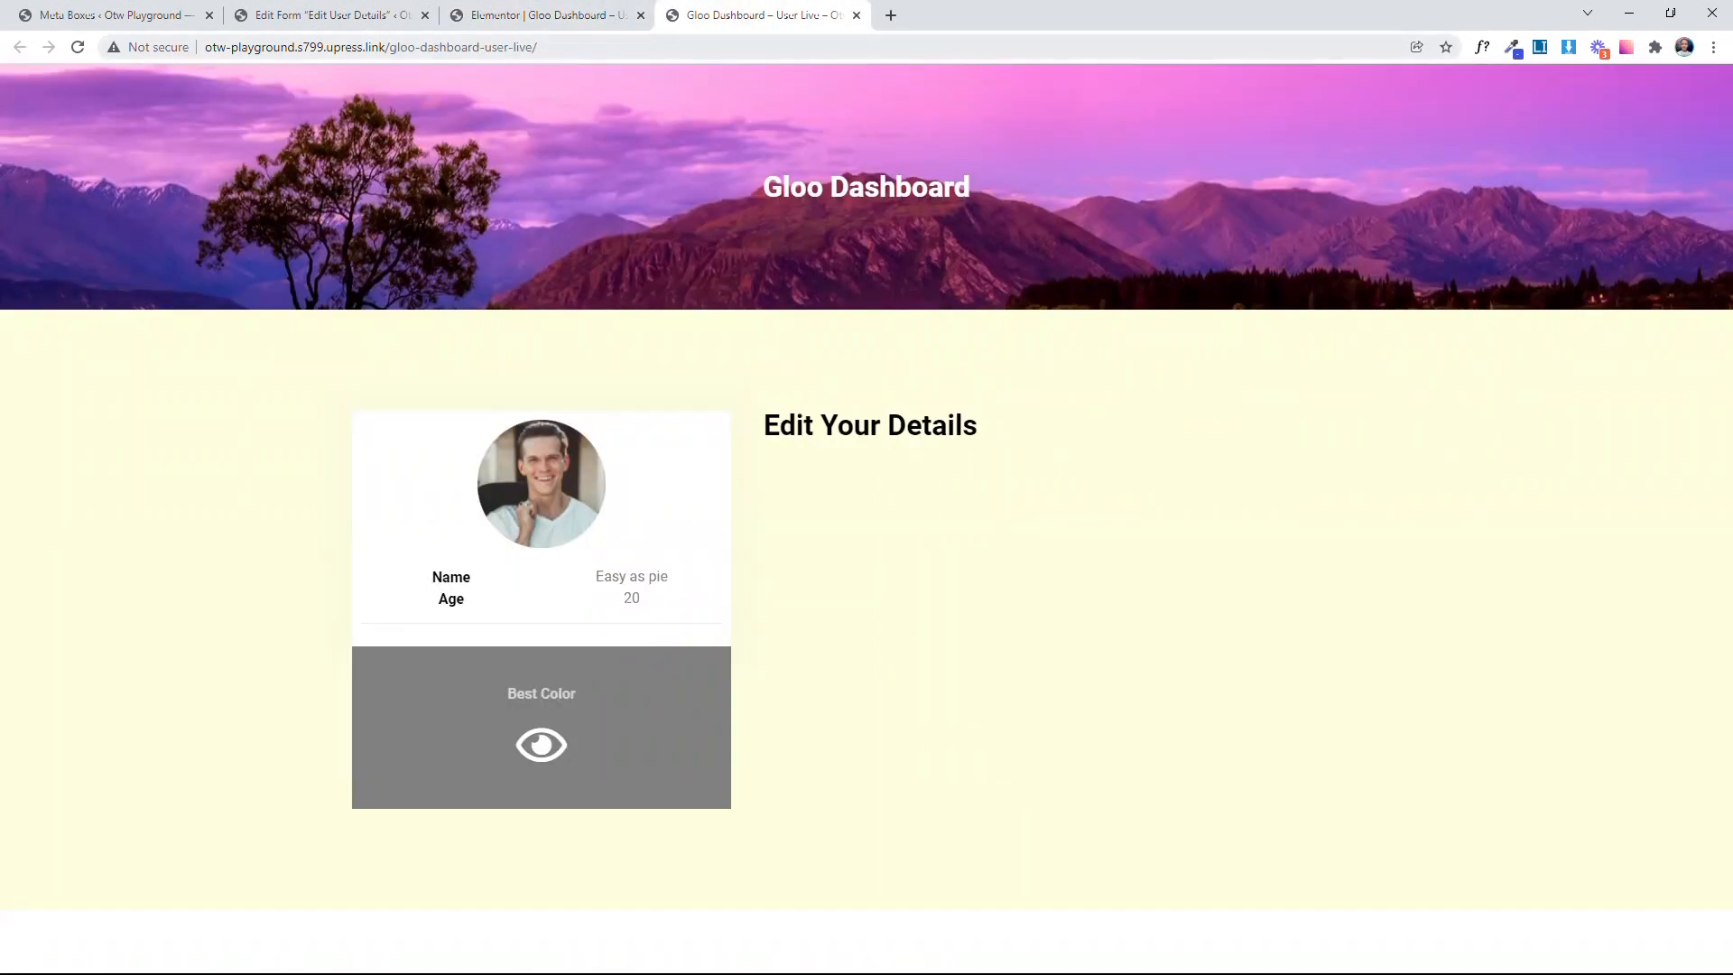
pyautogui.click(78, 47)
pyautogui.scroll(-2, 1231, 464)
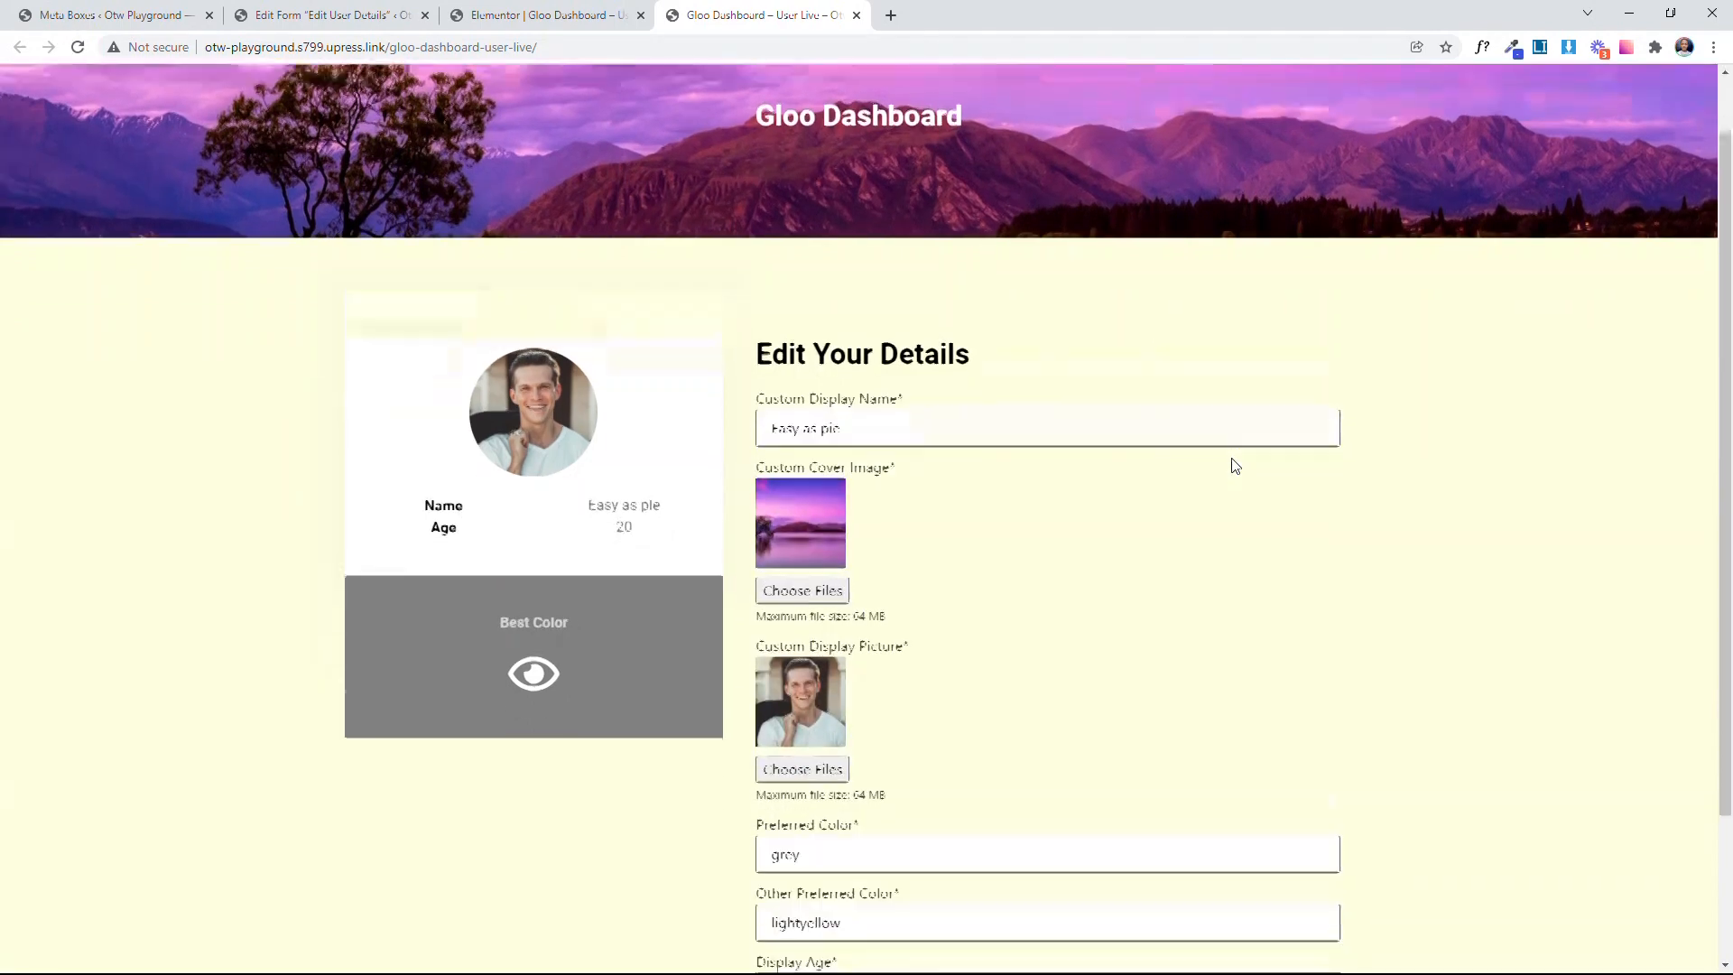
# Step: Change the Custom Display Name in the live page's form to "Hard as pie" without submitting it
pyautogui.press('Tab')
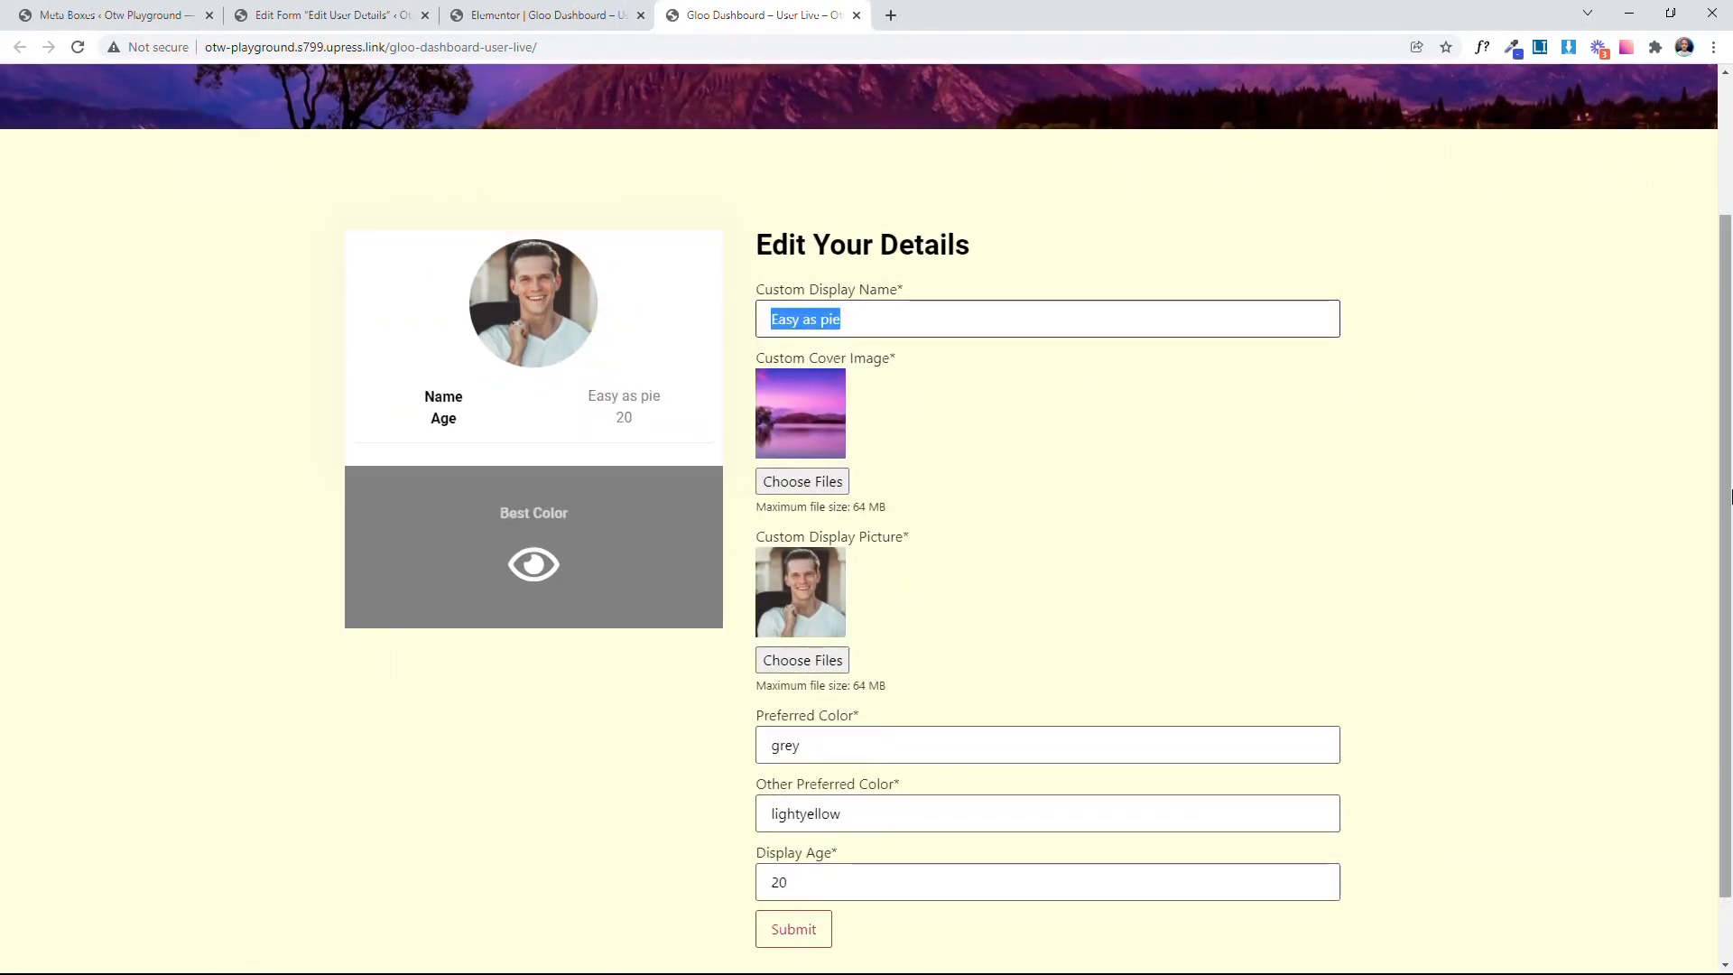
pyautogui.write('hard ')
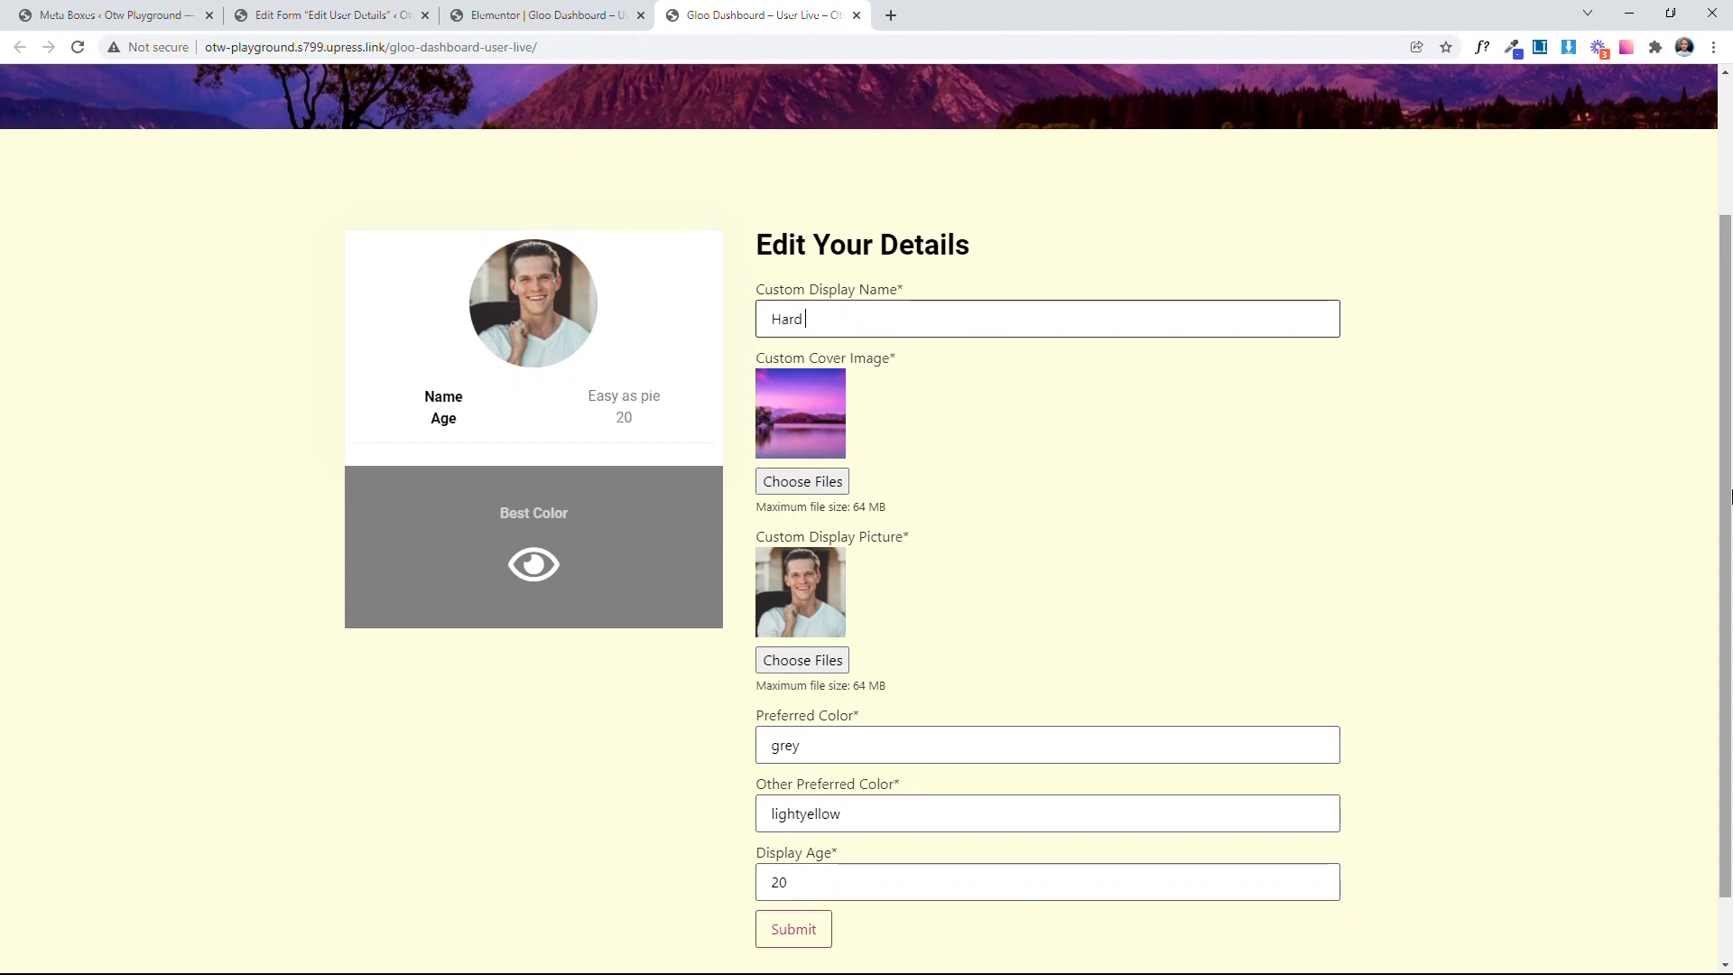
pyautogui.write('as pie')
pyautogui.press('Tab')
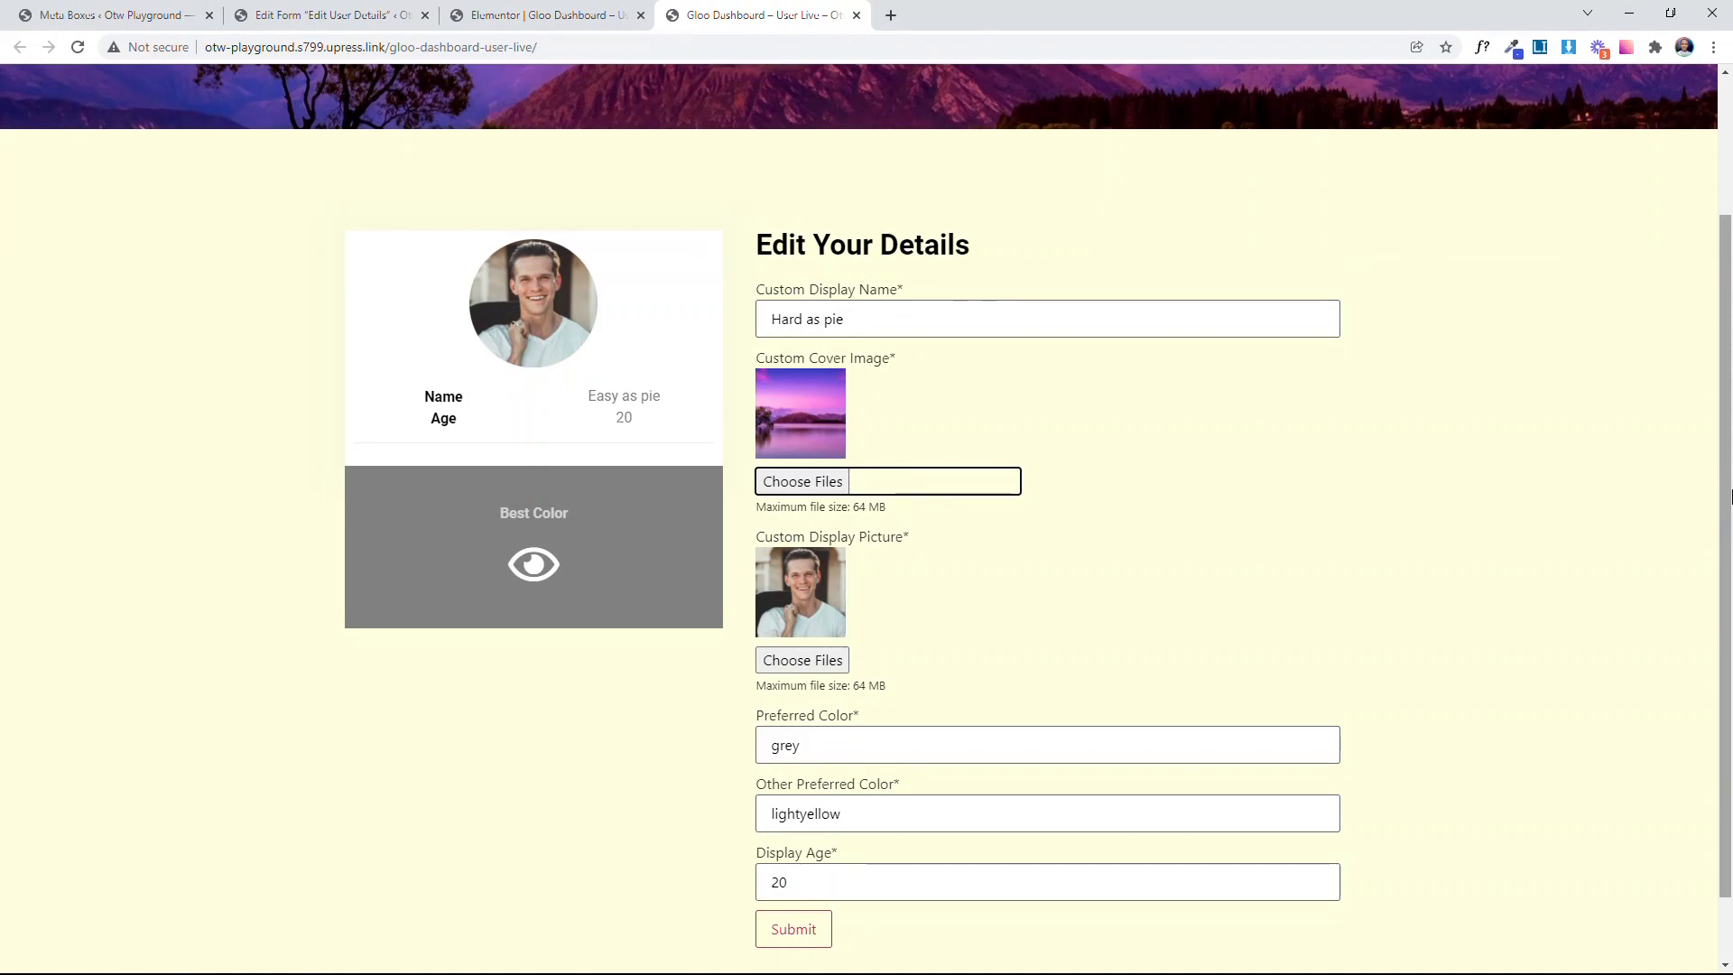
pyautogui.click(1467, 593)
pyautogui.scroll(3, 1467, 593)
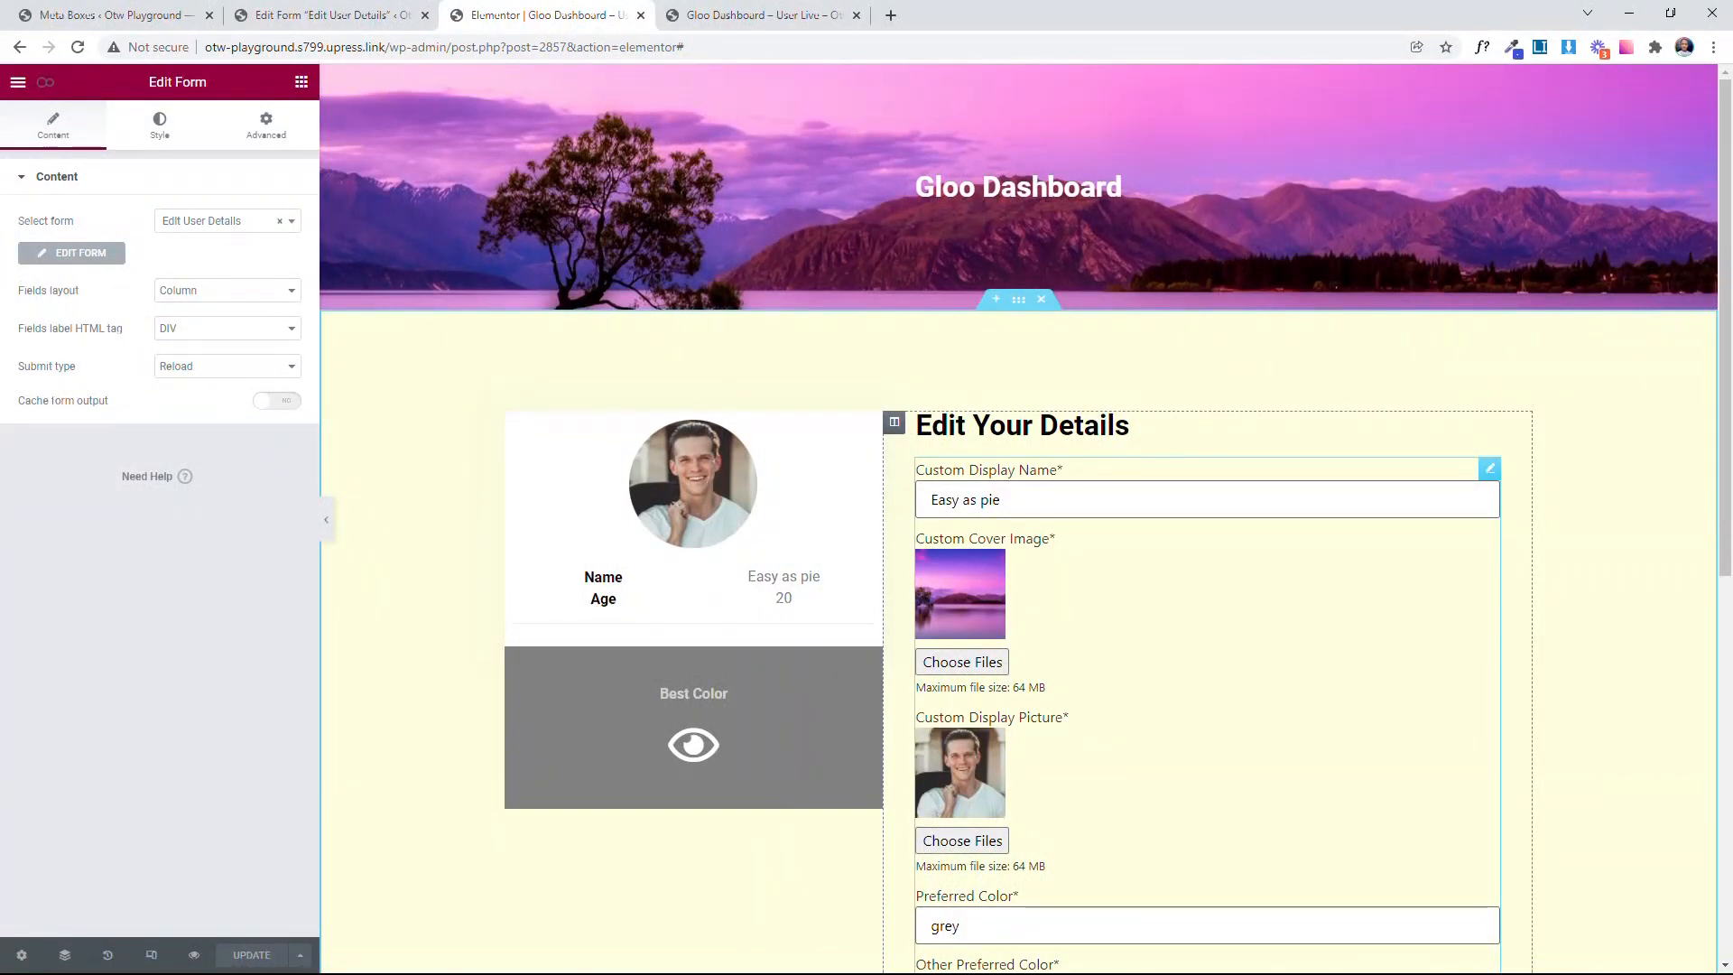
# Step: Return to the live dashboard and review the form's Custom Display Name, image and Preferred Color fields
pyautogui.click(715, 10)
pyautogui.scroll(-2, 867, 541)
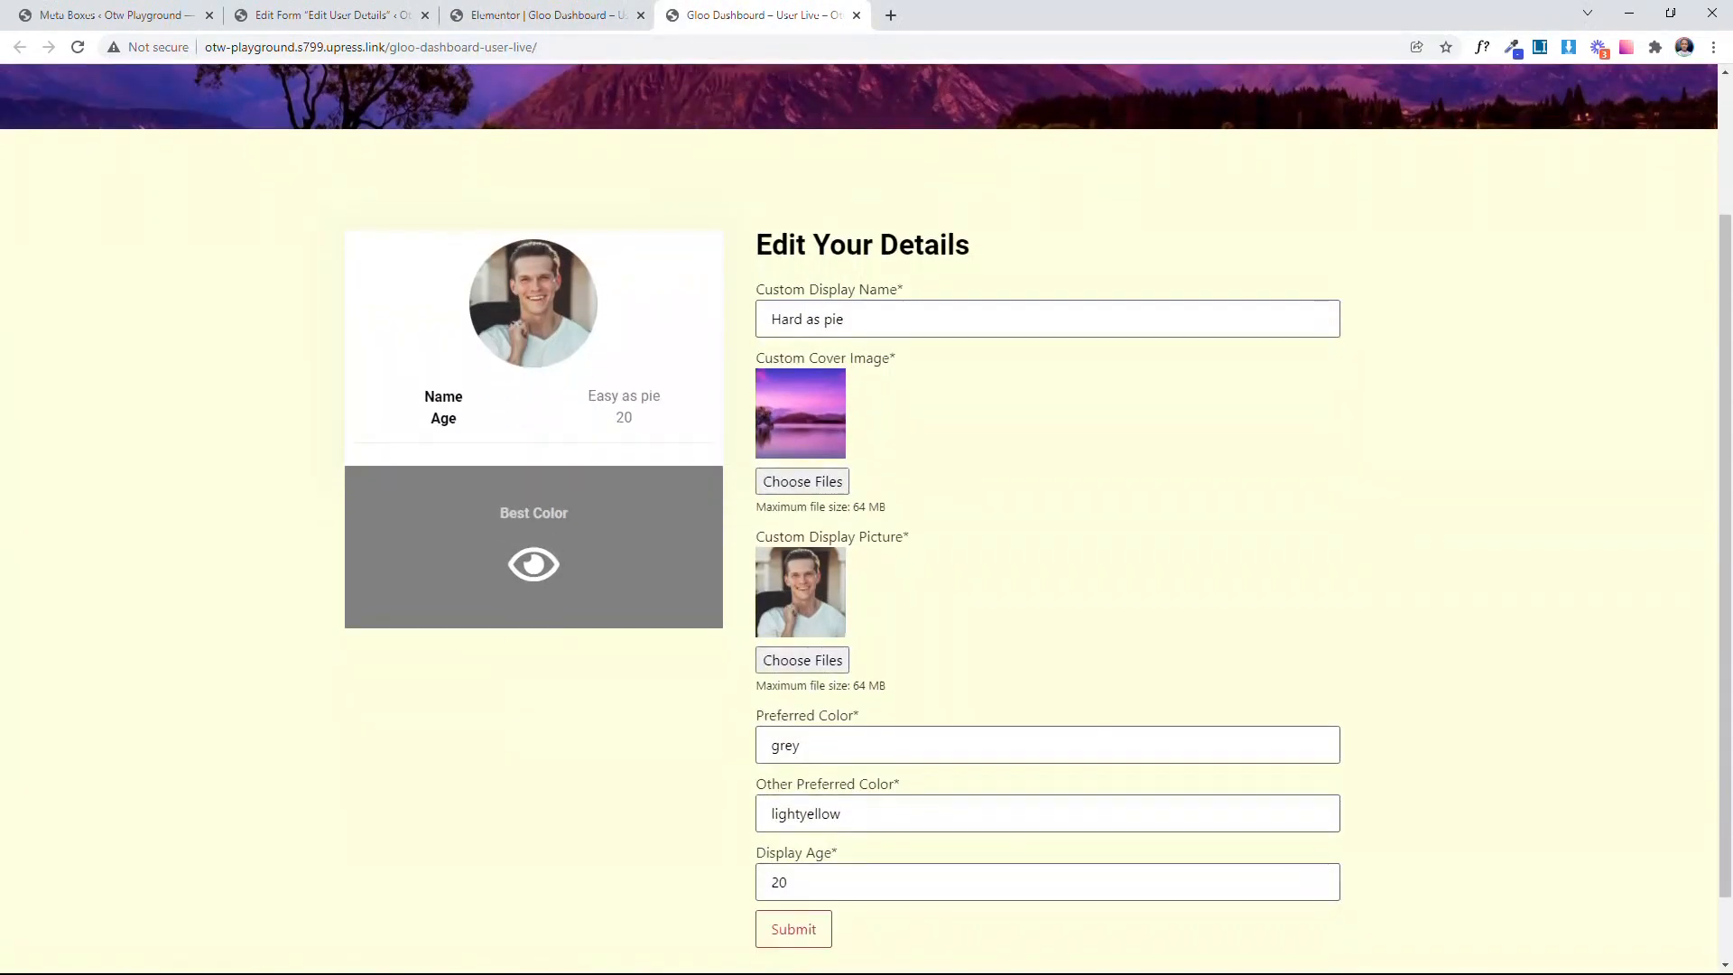
pyautogui.moveTo(843, 319); pyautogui.dragTo(763, 318)
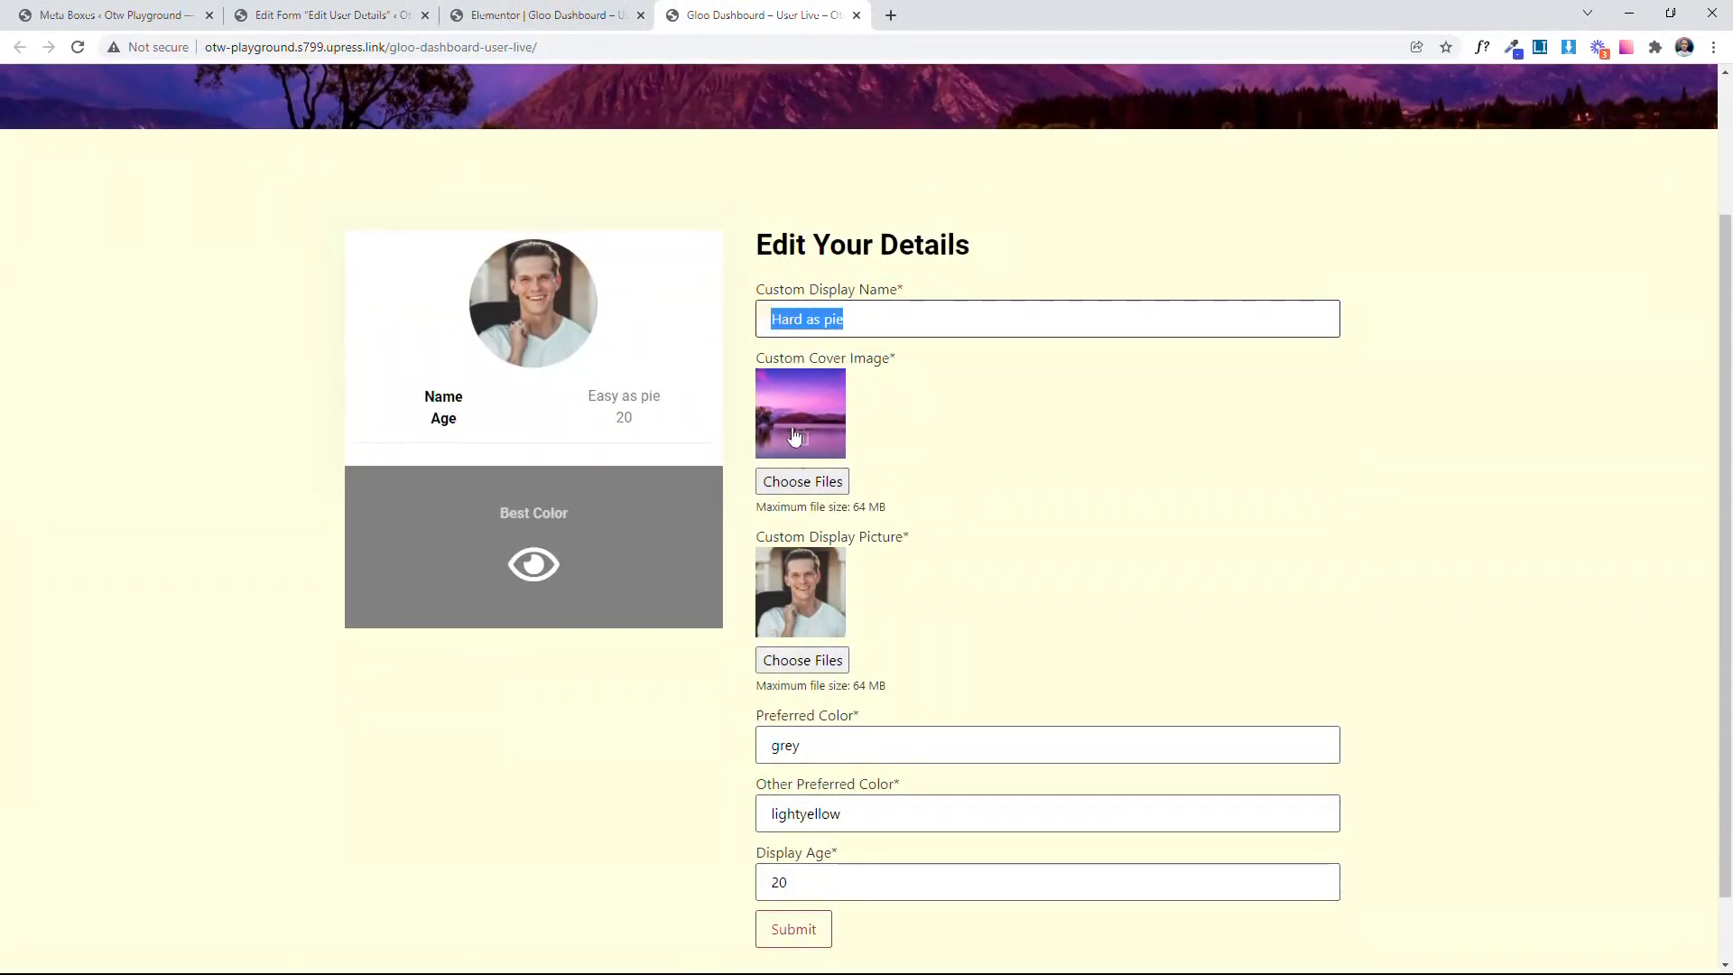
pyautogui.scroll(-1, 763, 319)
pyautogui.moveTo(802, 665); pyautogui.dragTo(754, 656)
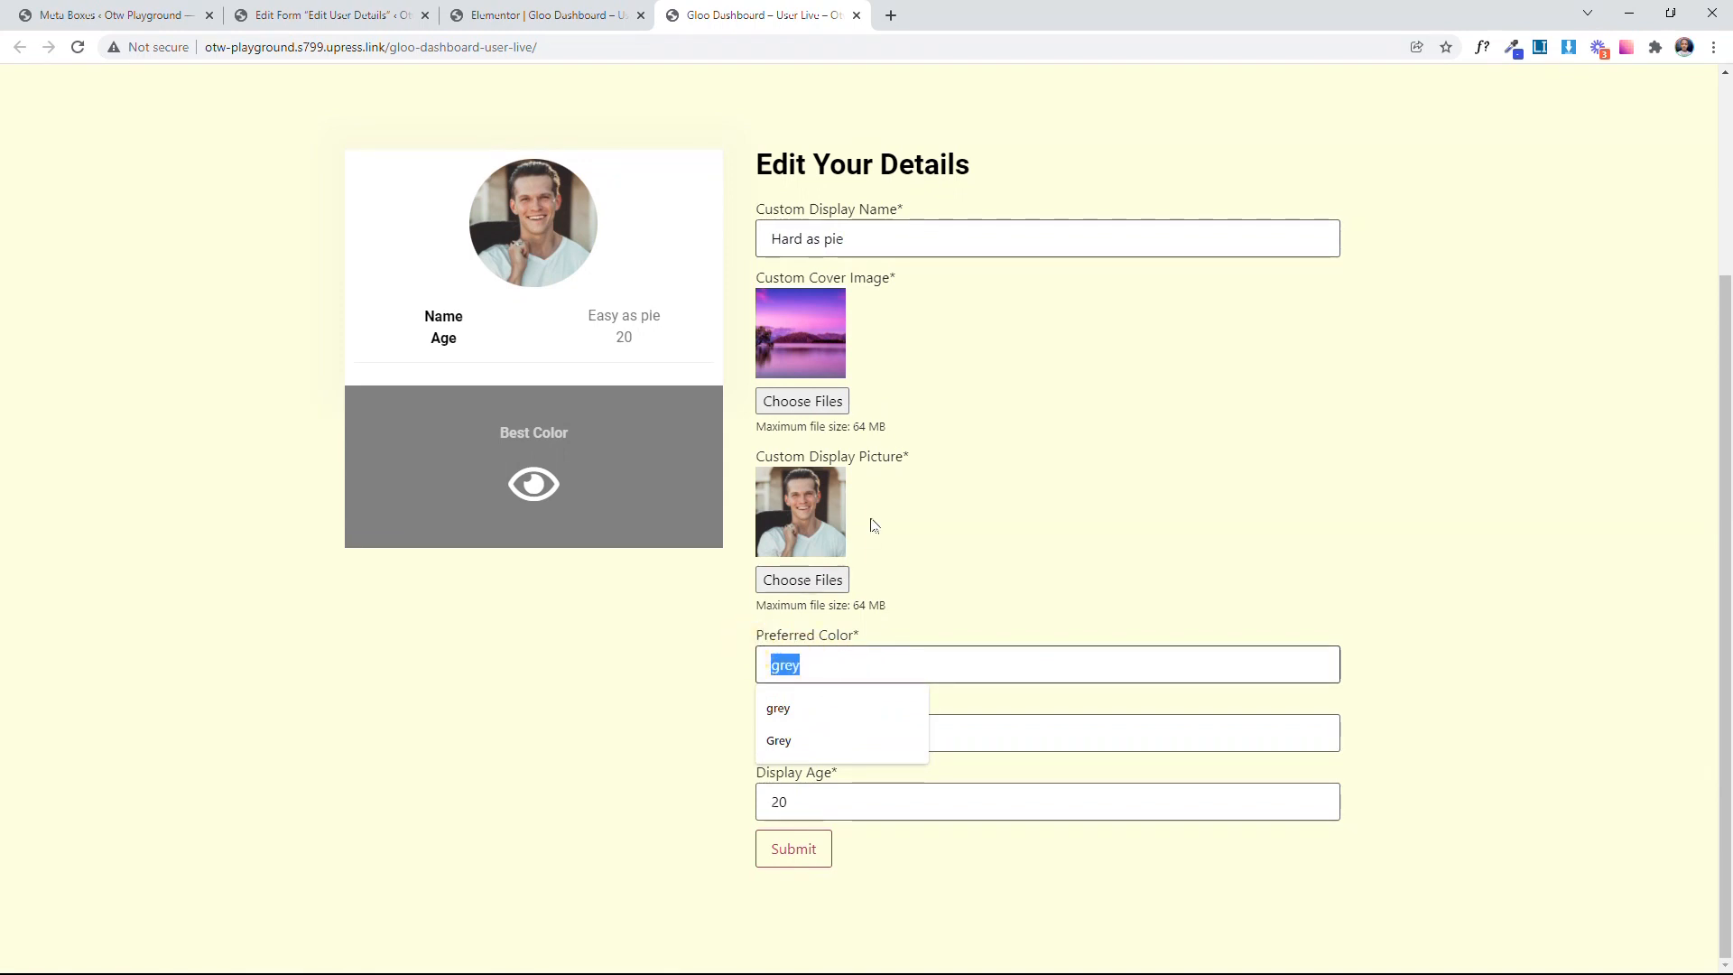
pyautogui.press('Right')
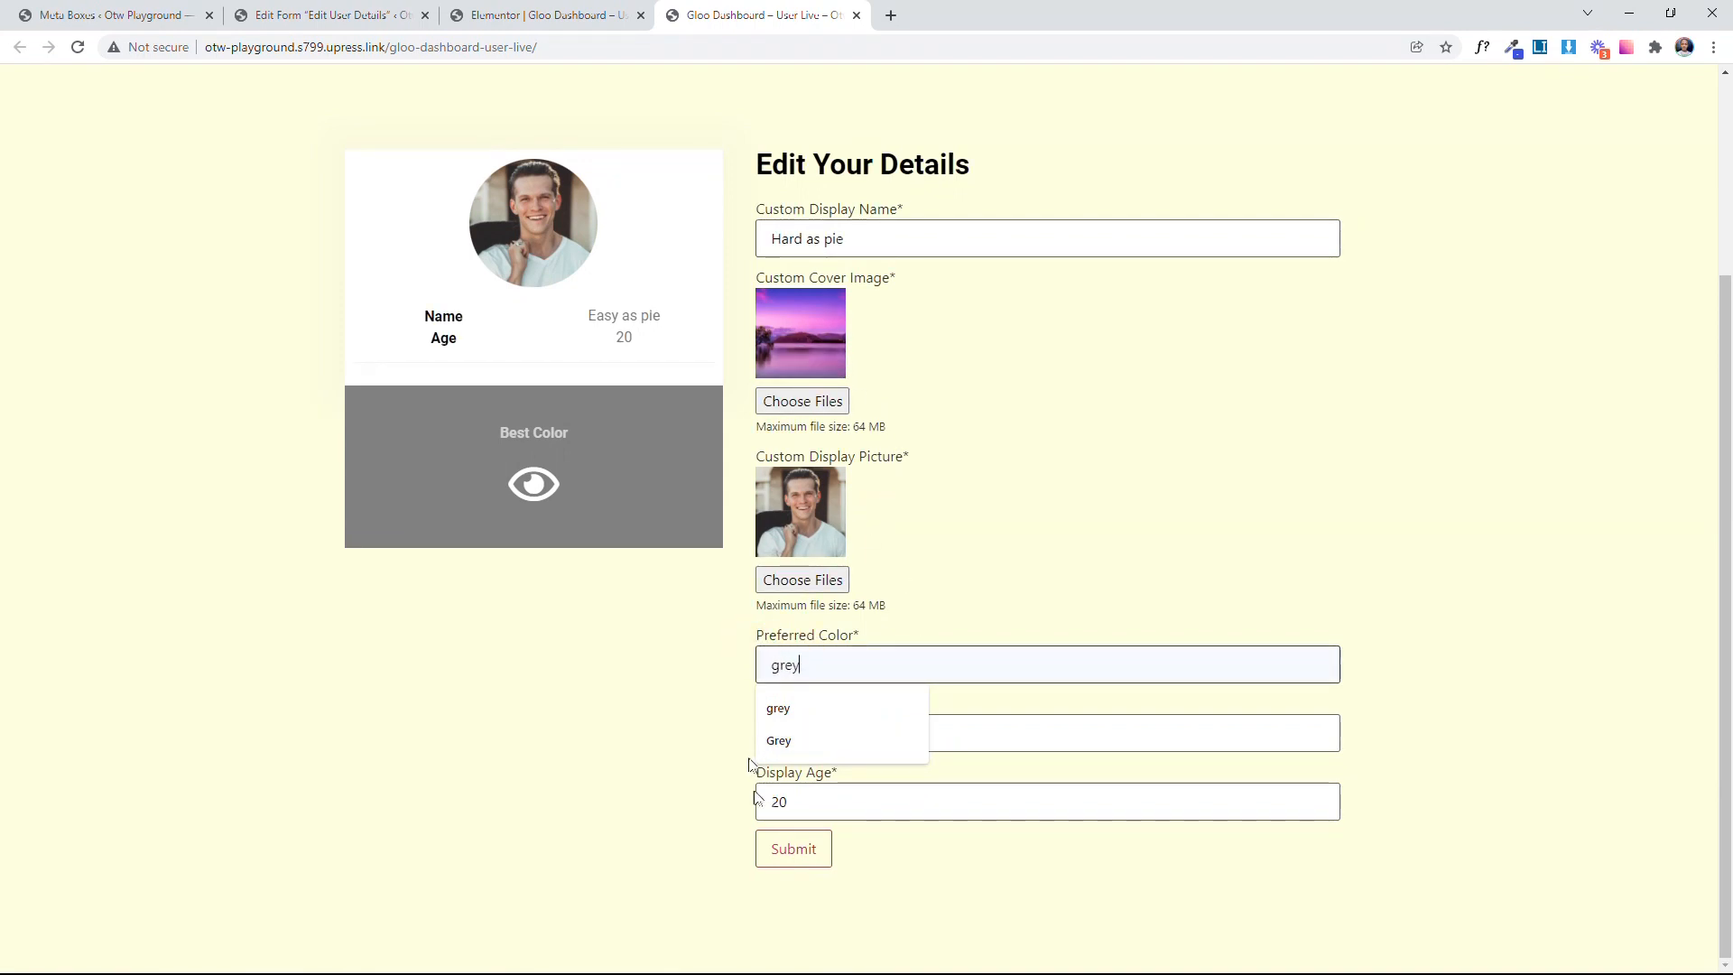
# Step: Inspect the HTML of the Custom Display Name input in the live page's form
pyautogui.click(763, 774)
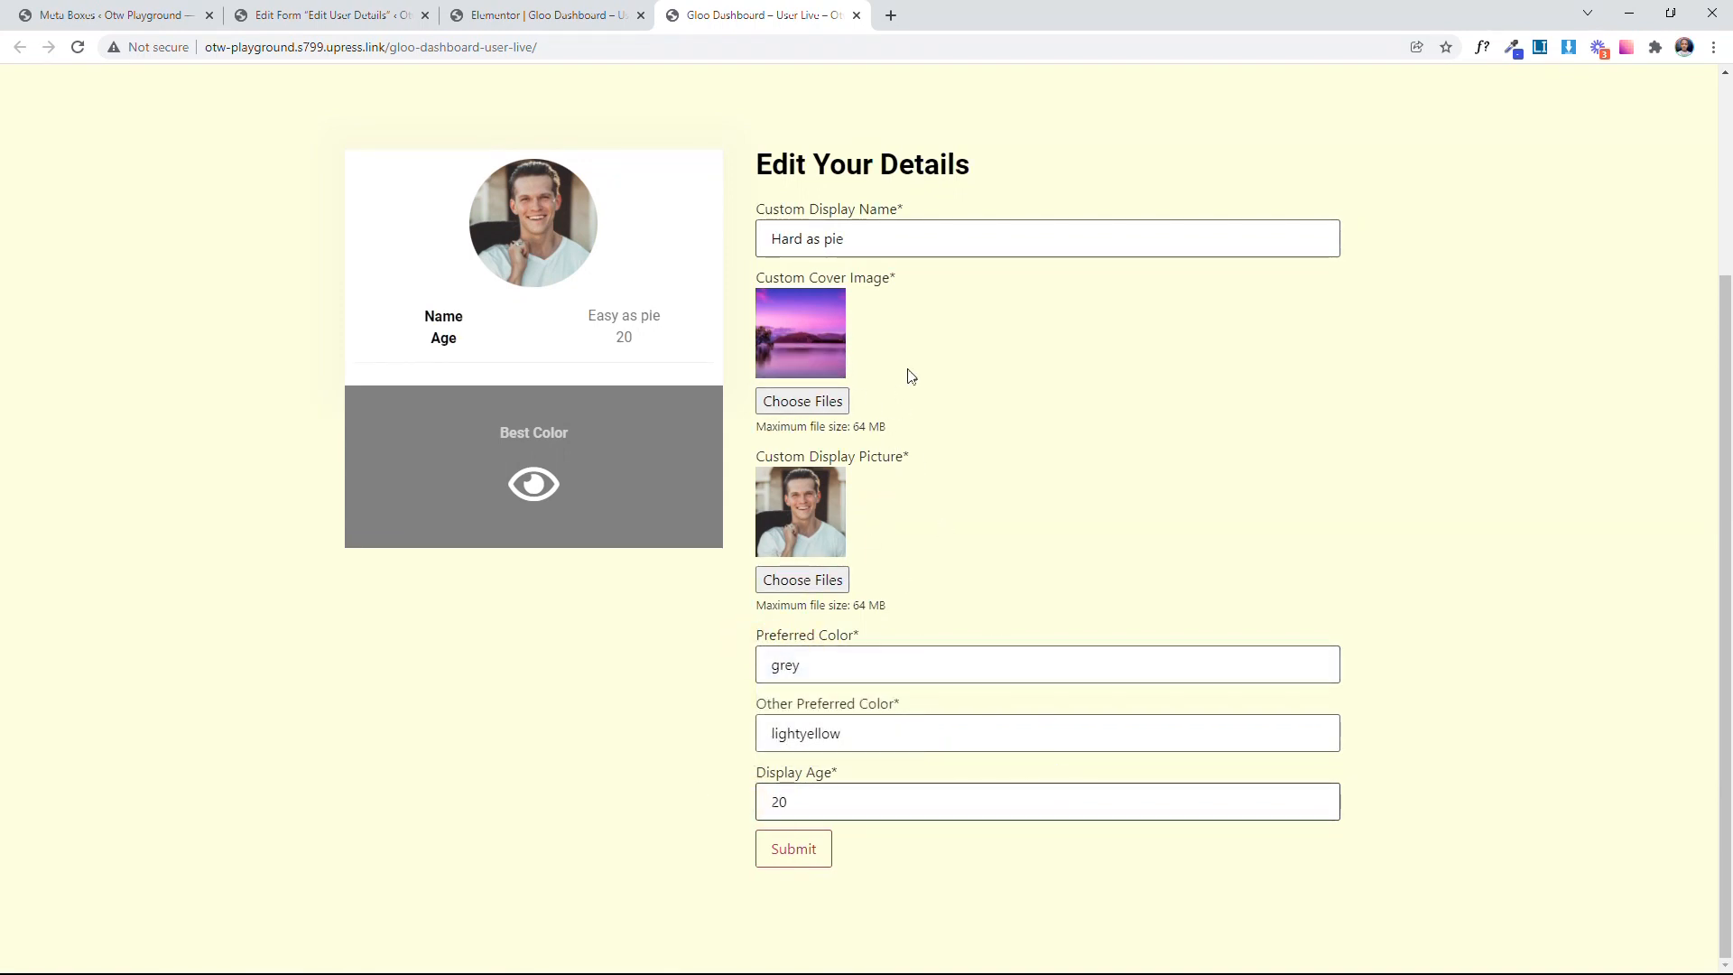
pyautogui.scroll(2, 930, 242)
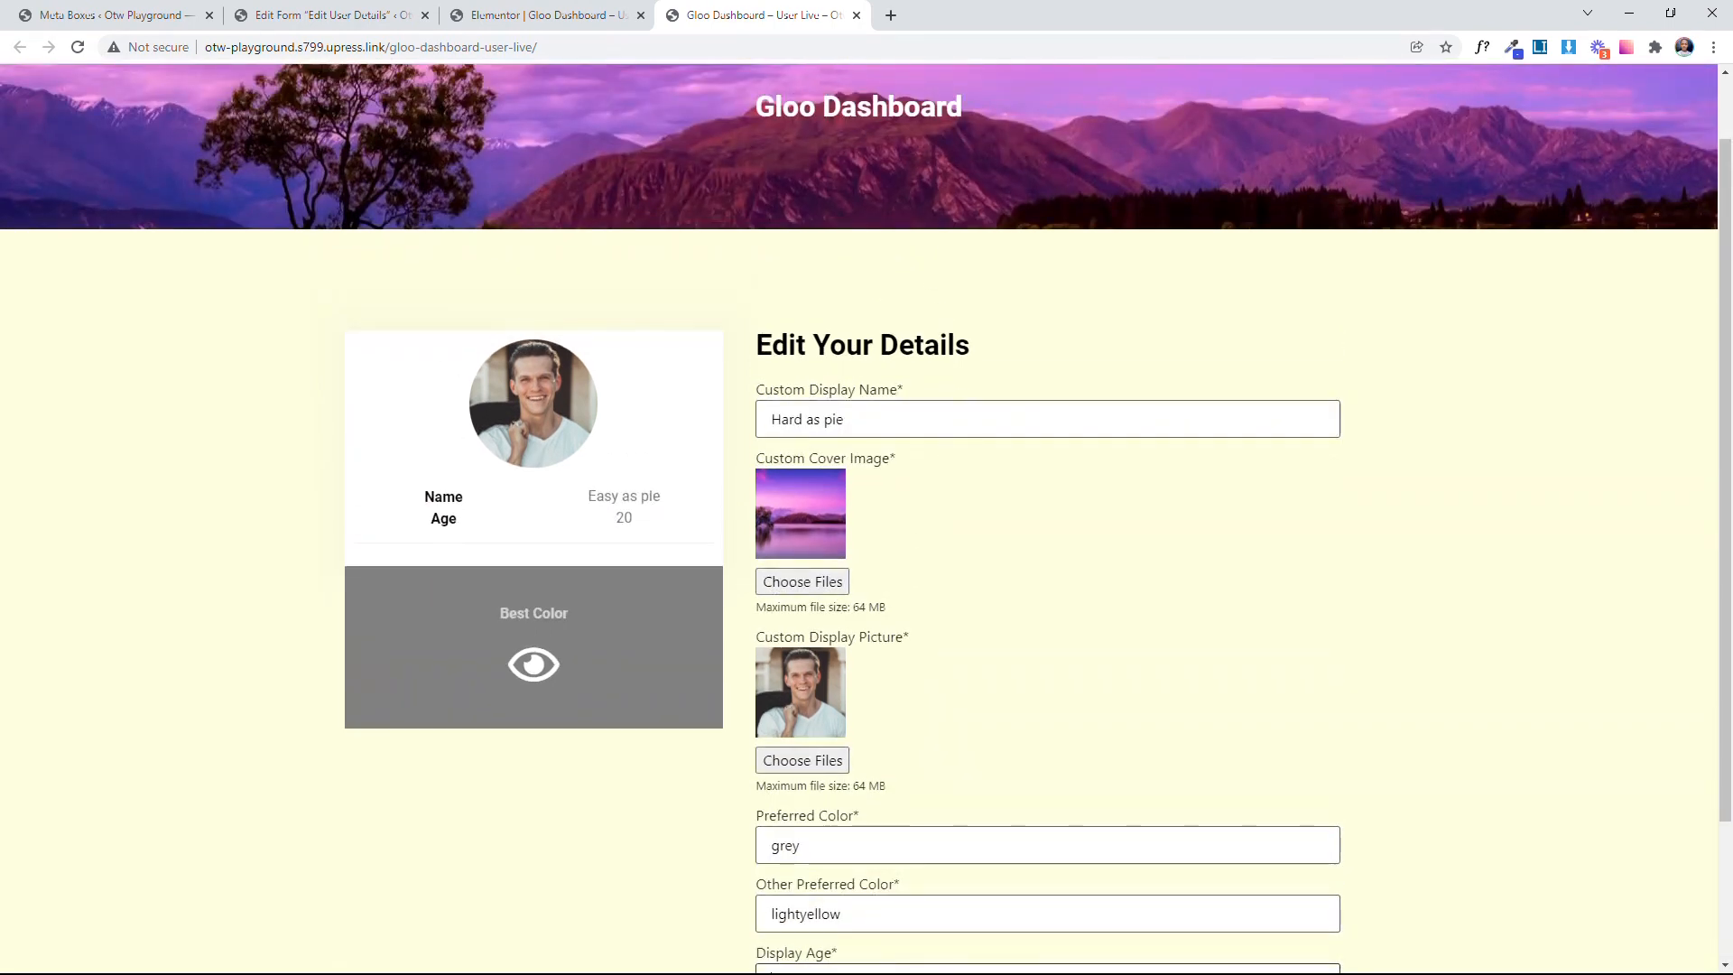
pyautogui.rightClick(957, 420)
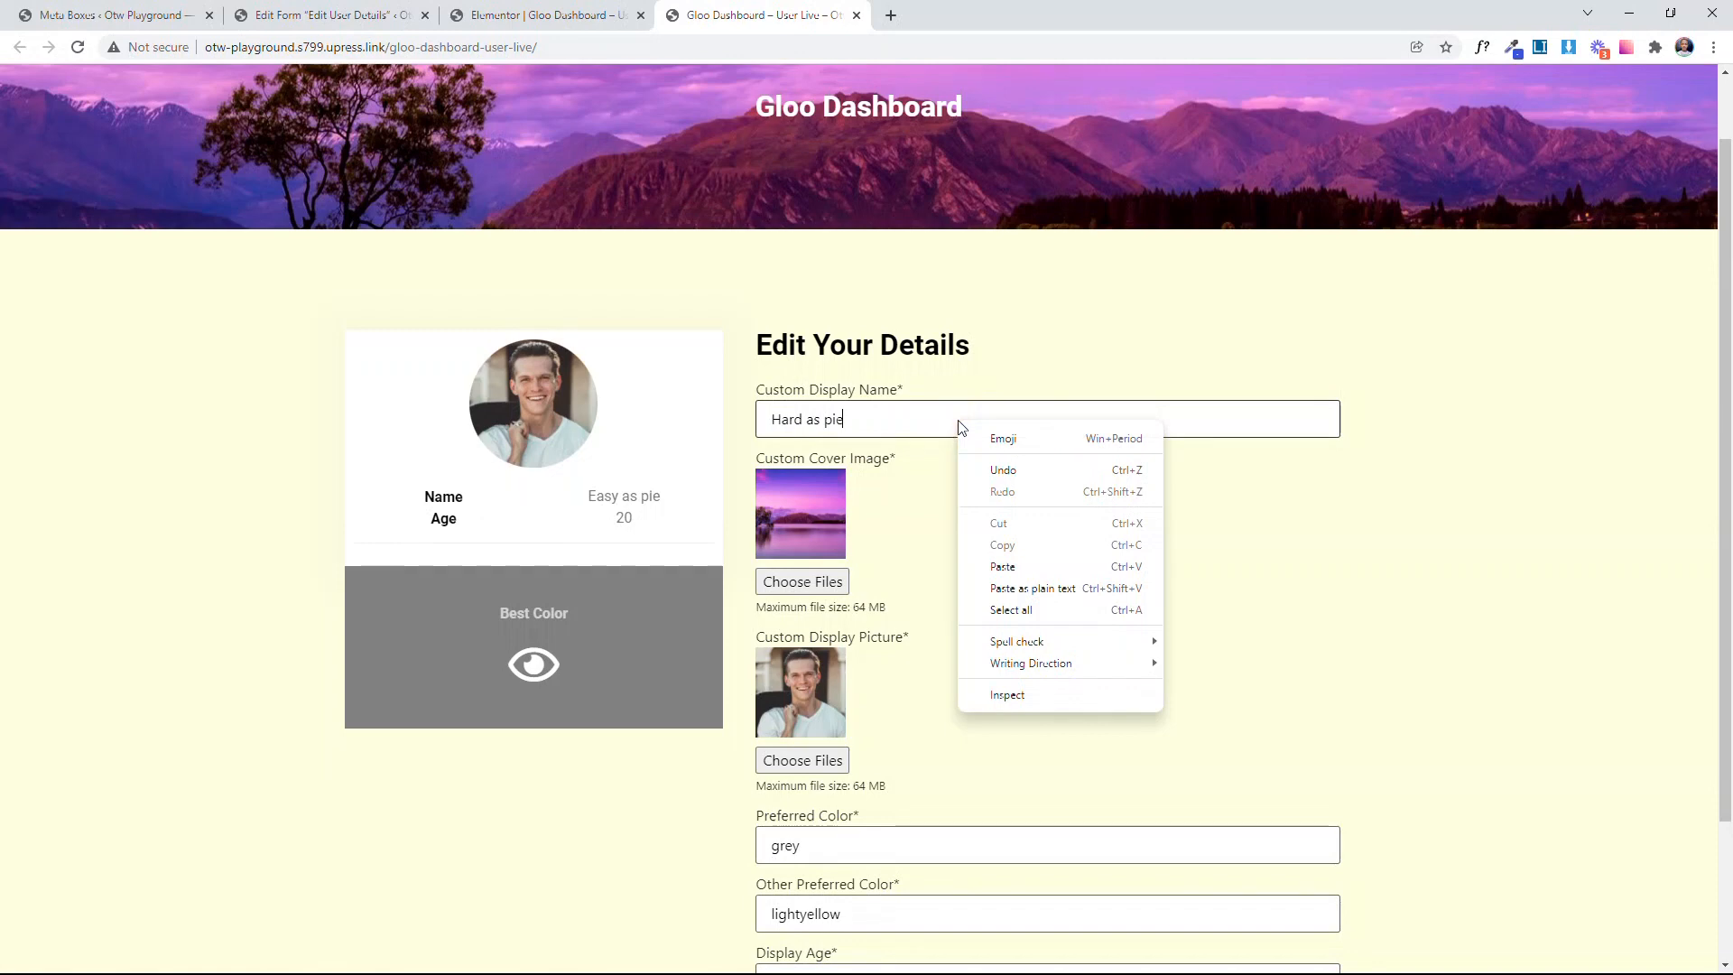
pyautogui.click(1032, 695)
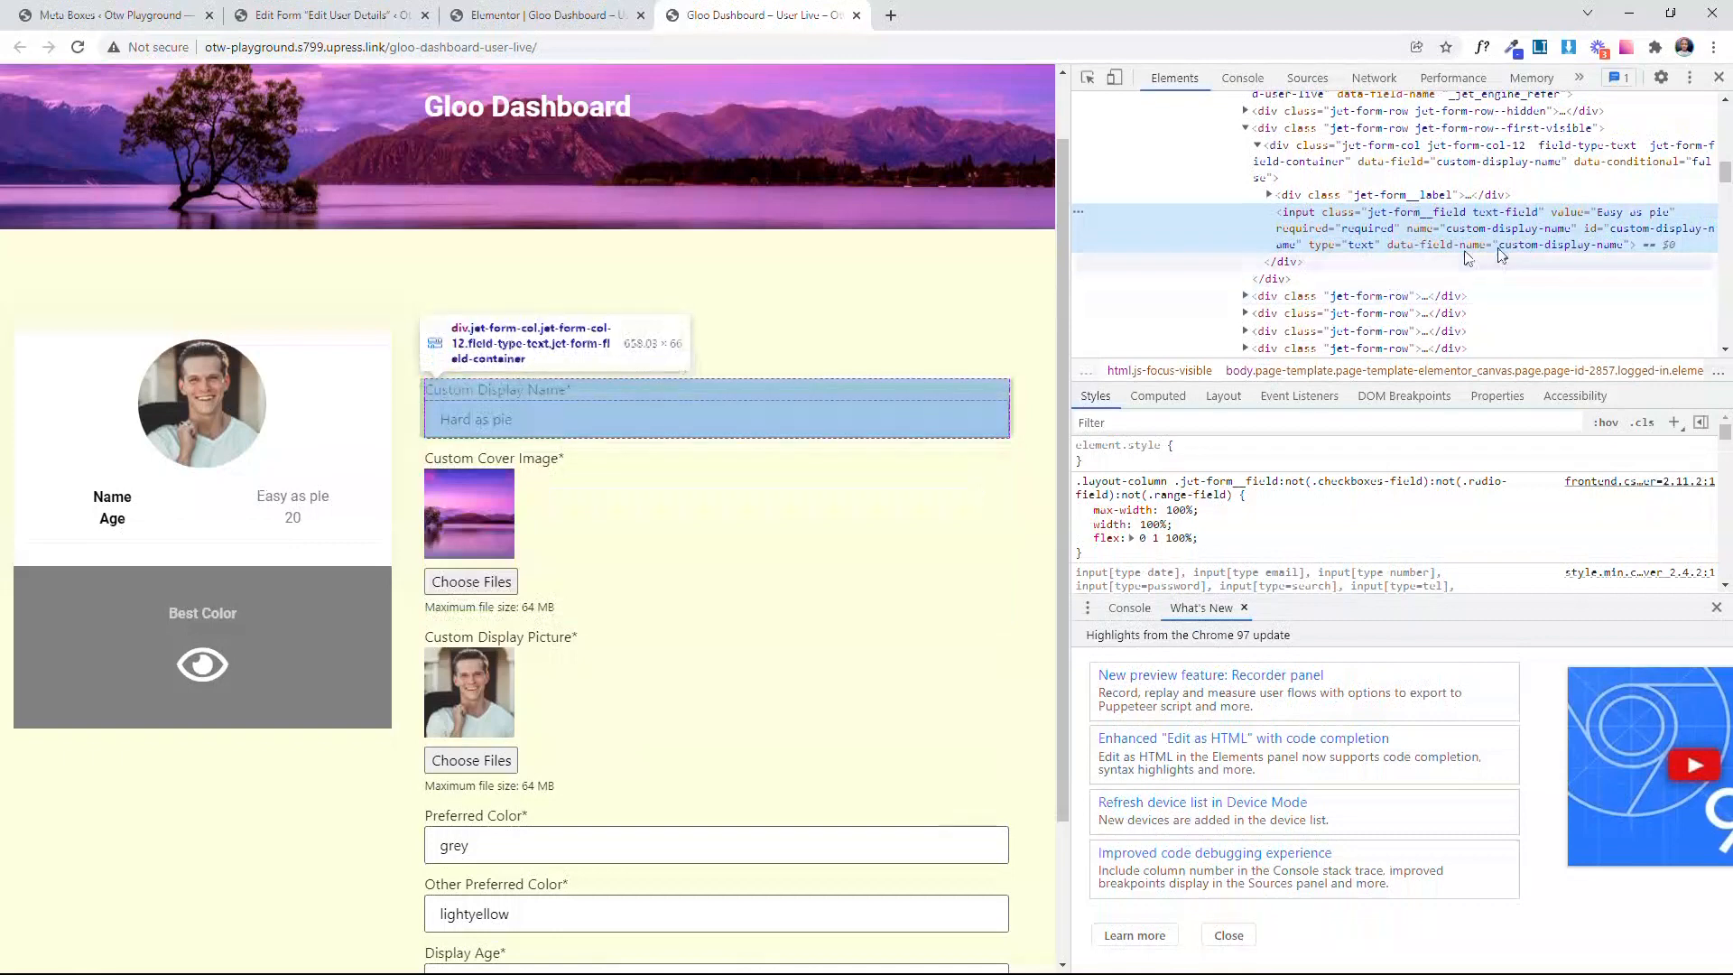
# Step: Copy the input's id, custom-display-name, from the inspected HTML and paste it into the address bar to read it
pyautogui.doubleClick(1615, 229)
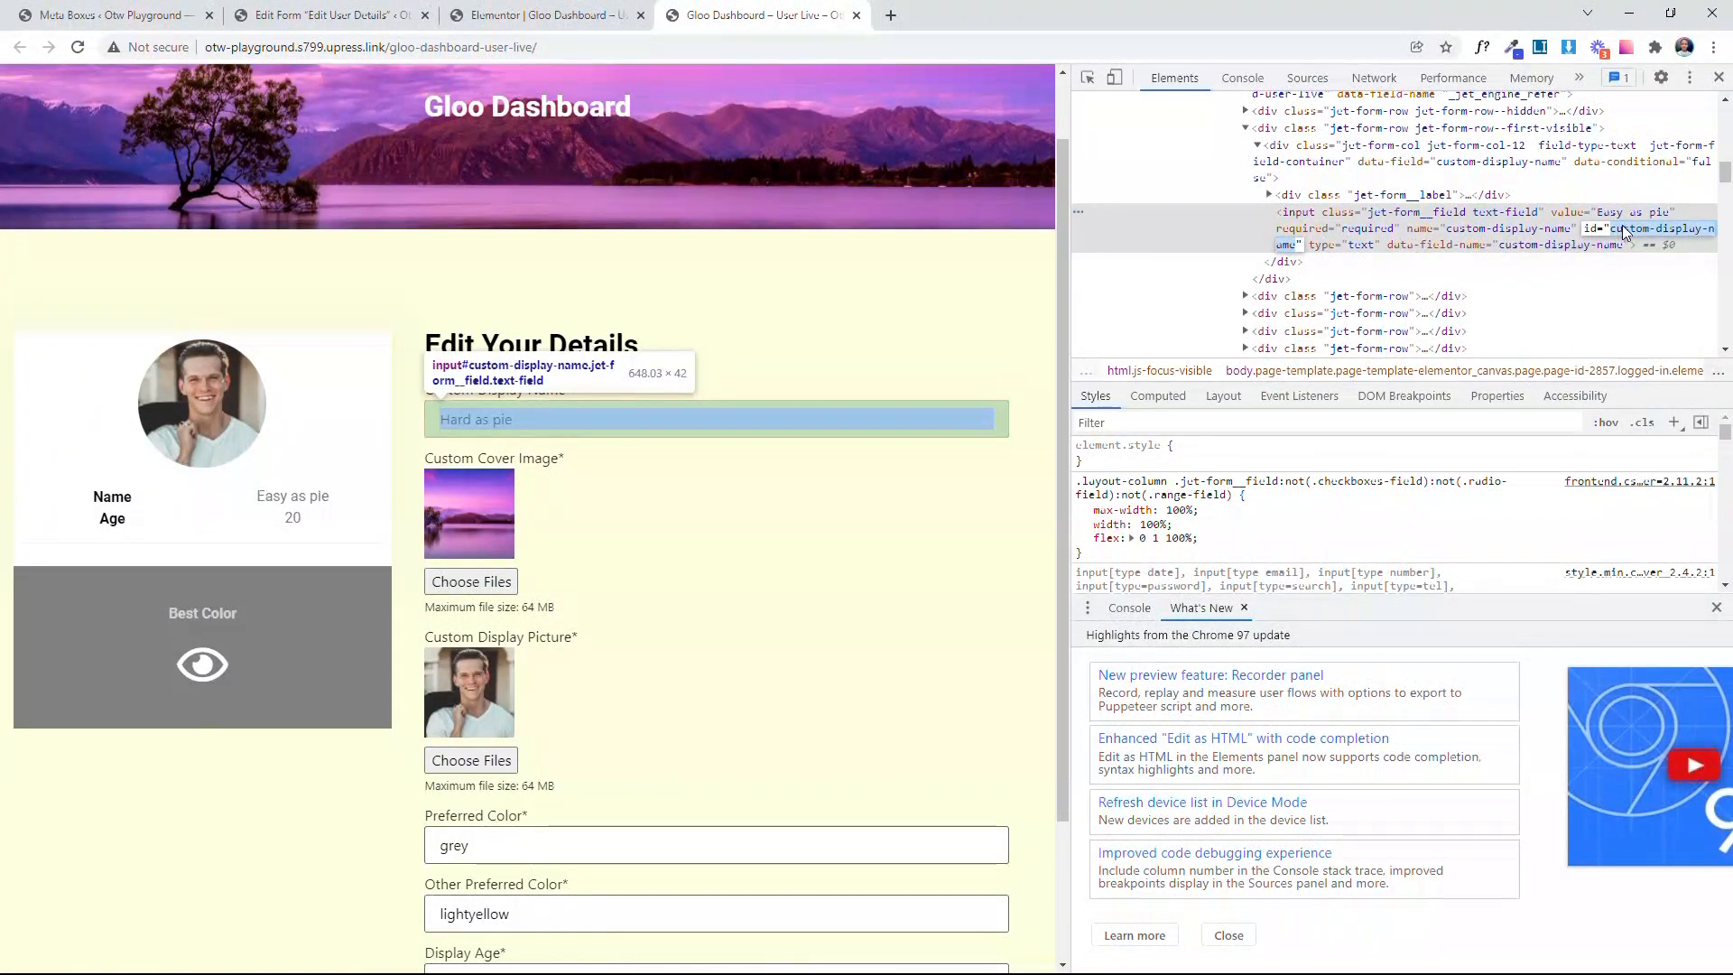
pyautogui.rightClick(1650, 225)
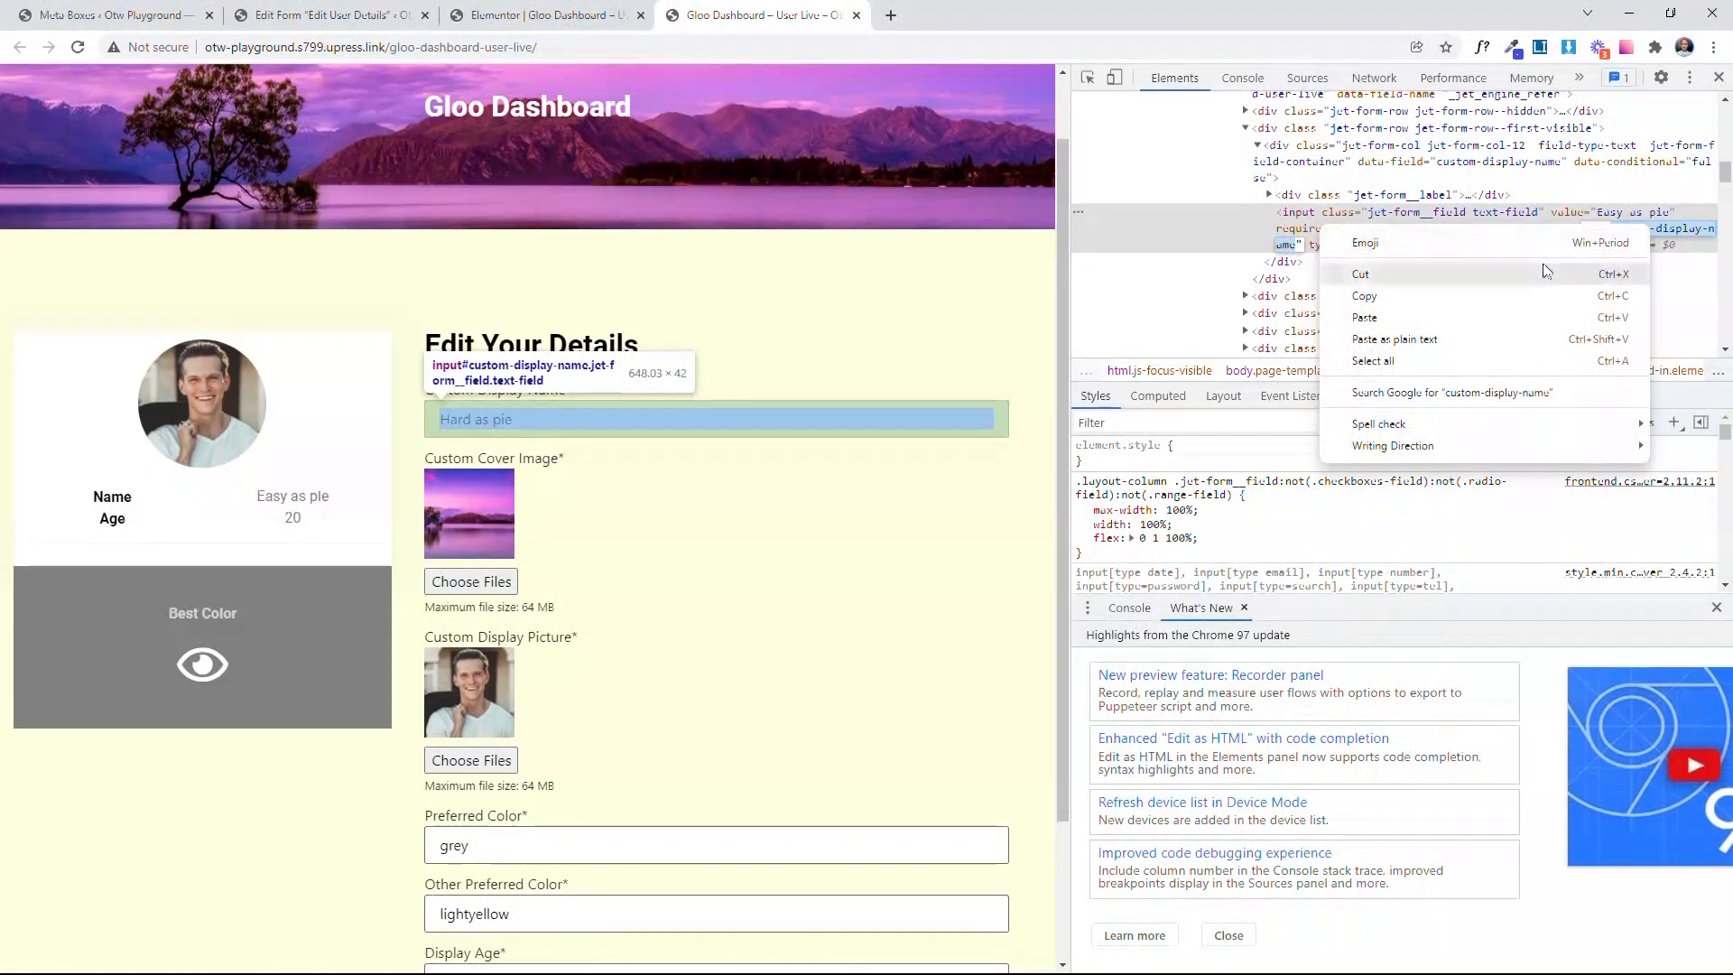
pyautogui.click(1499, 290)
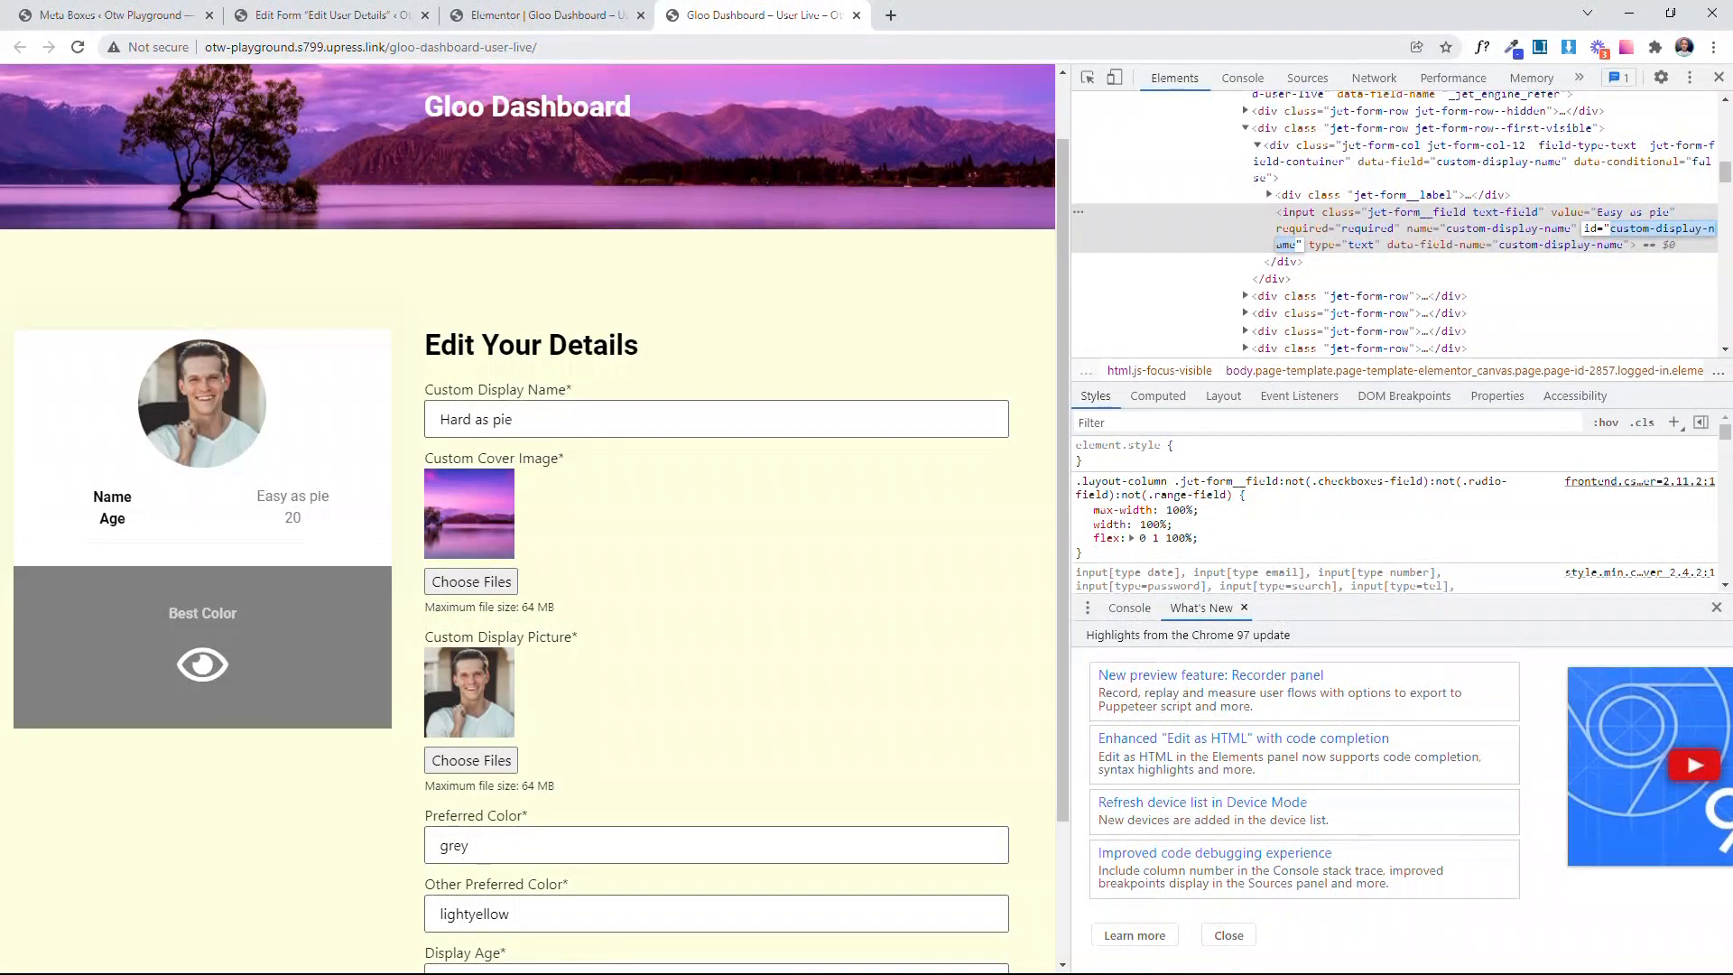
pyautogui.click(595, 47)
pyautogui.hotkey('ctrl', 'v')
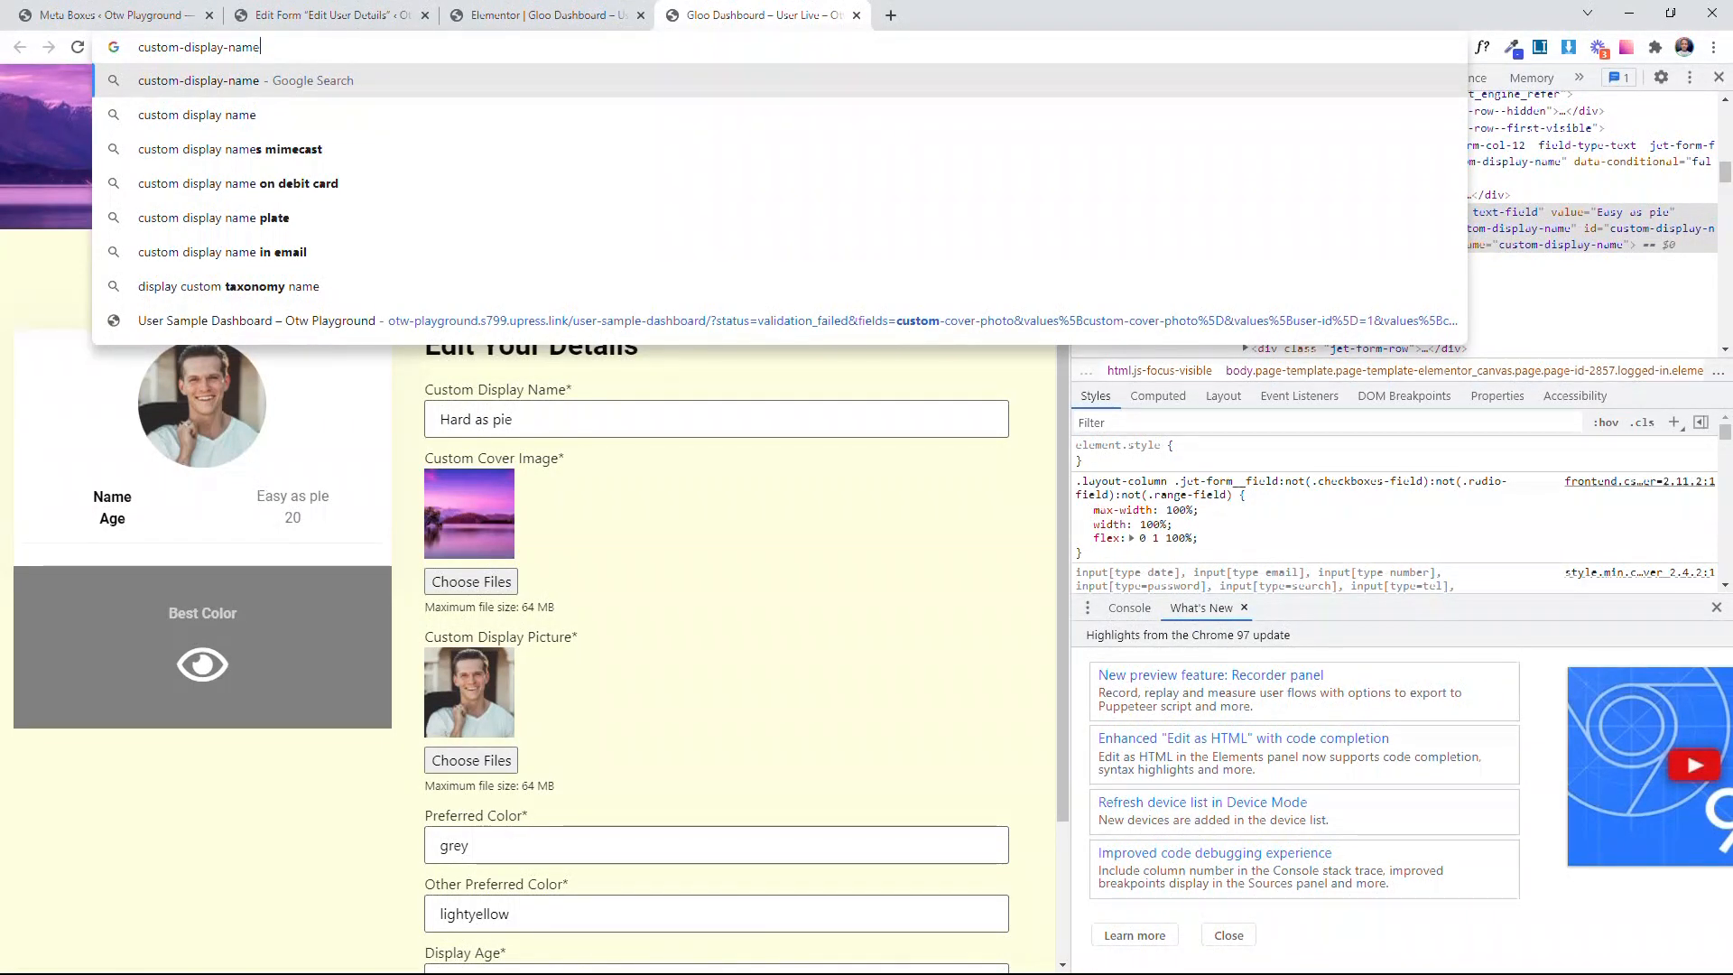
pyautogui.moveTo(263, 46); pyautogui.dragTo(123, 46)
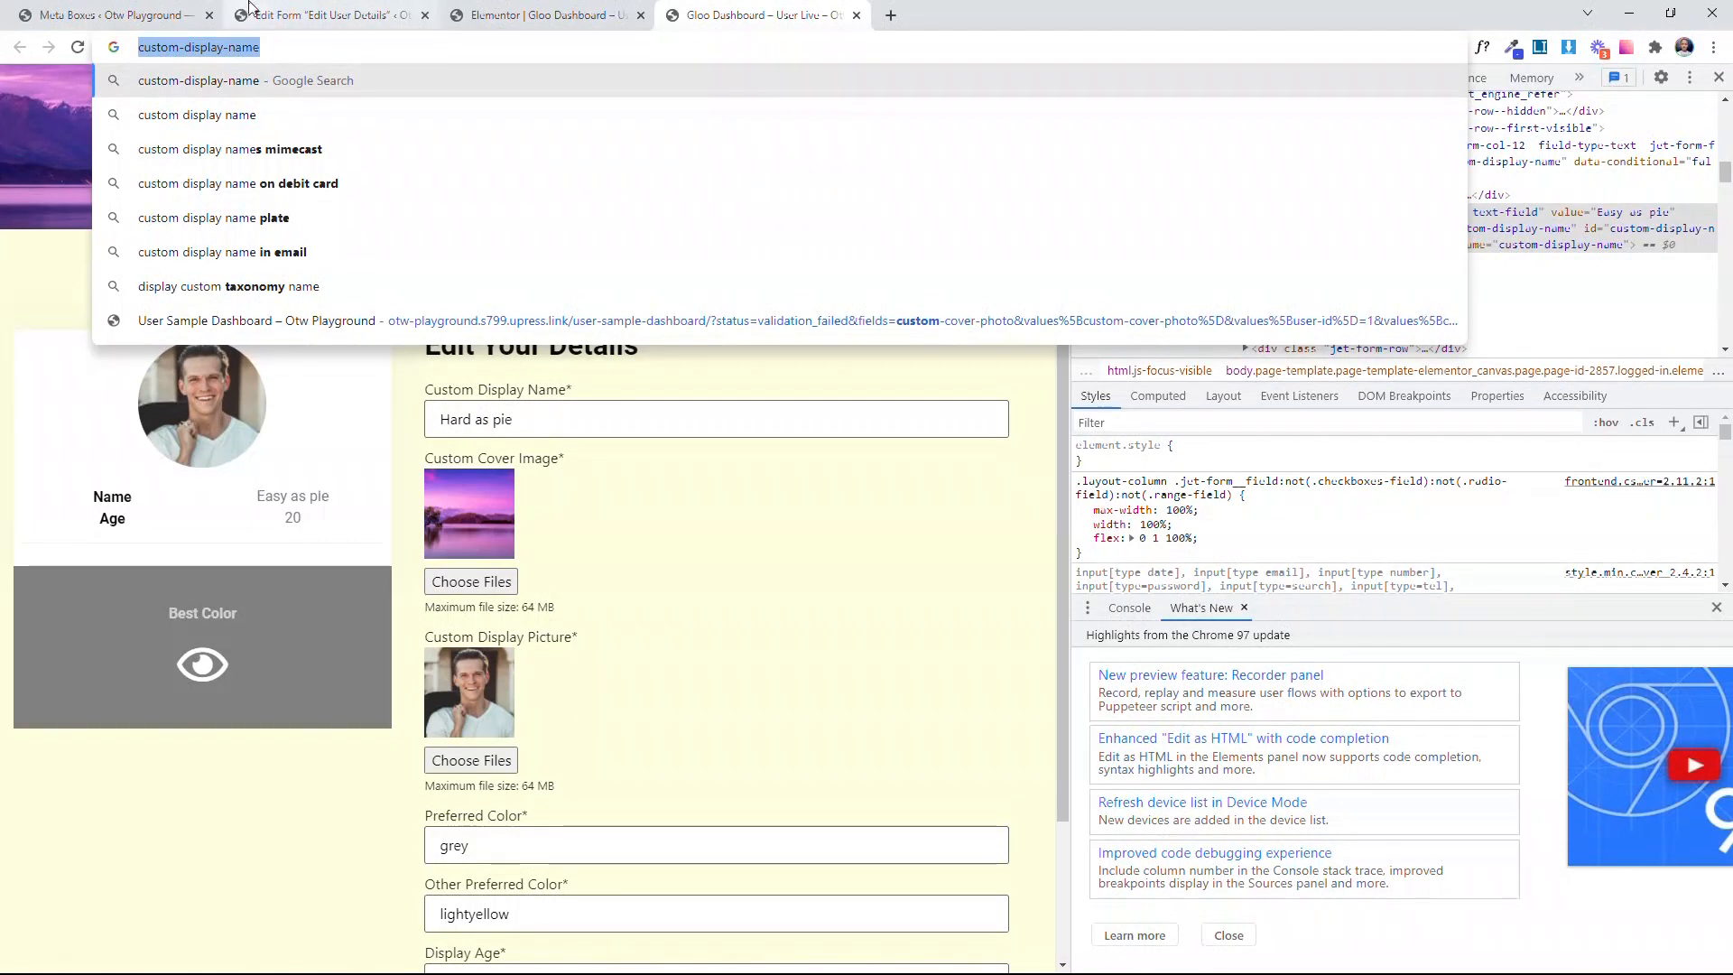
# Step: Check the Name setting of the custom-display-name field in the Edit User Details form, applying the field without changes
pyautogui.click(325, 15)
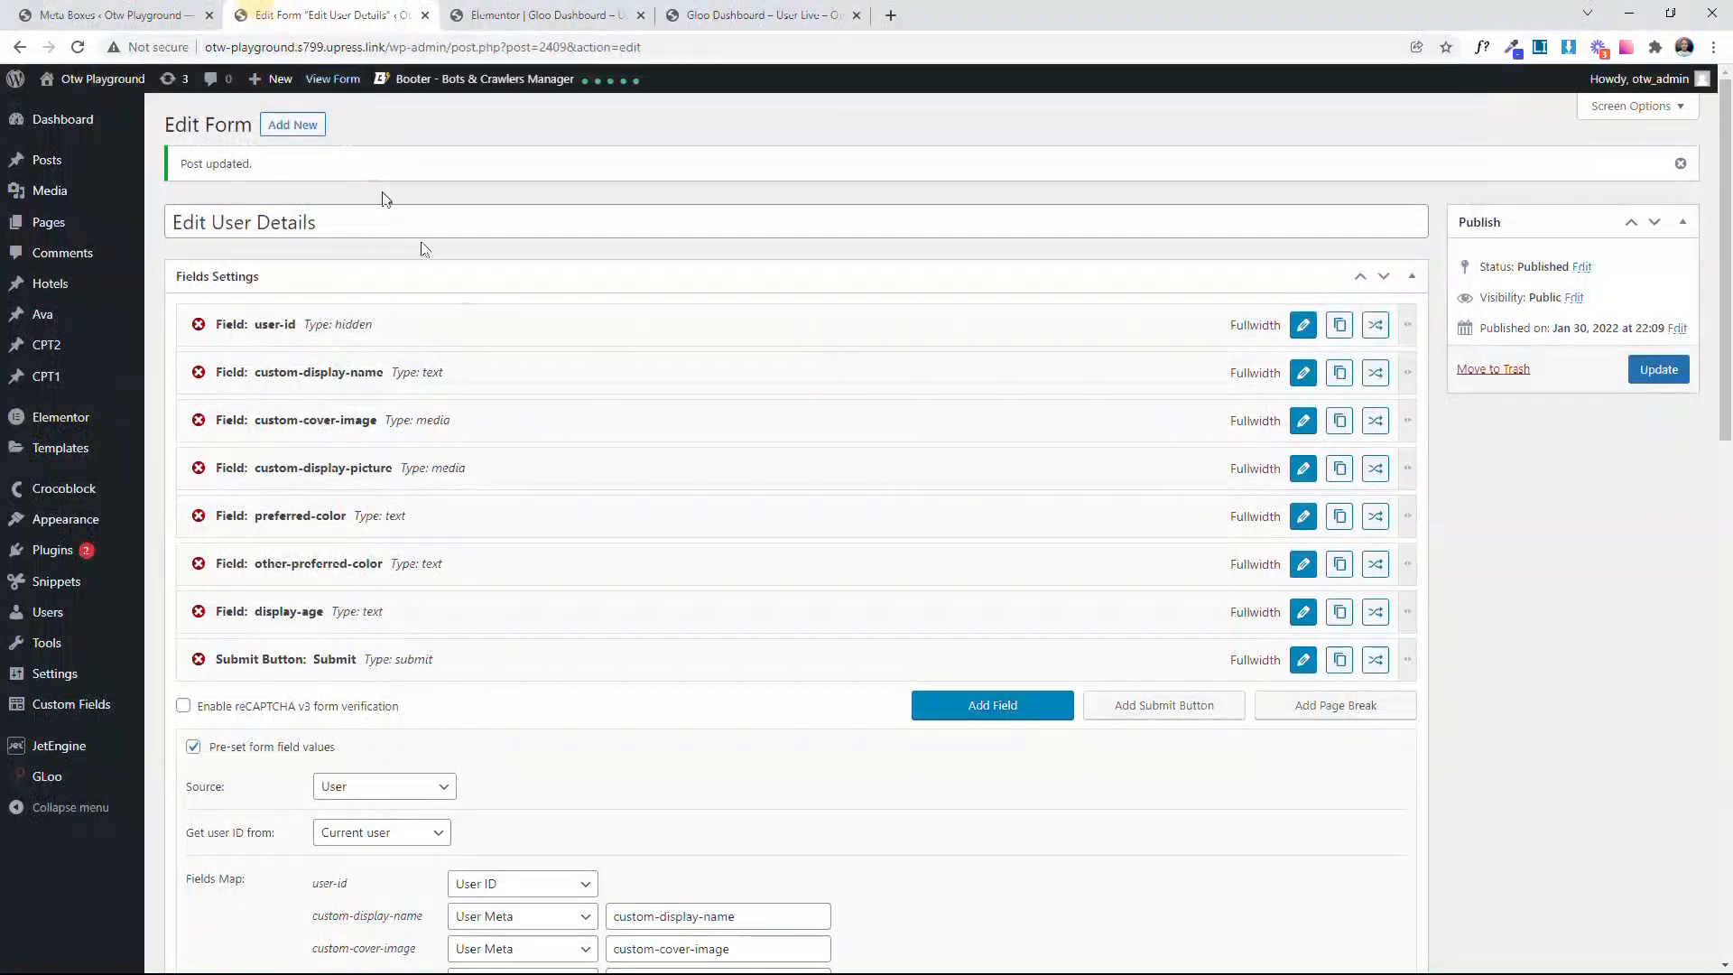
pyautogui.click(1300, 379)
pyautogui.scroll(-2, 638, 383)
pyautogui.moveTo(553, 299); pyautogui.dragTo(340, 301)
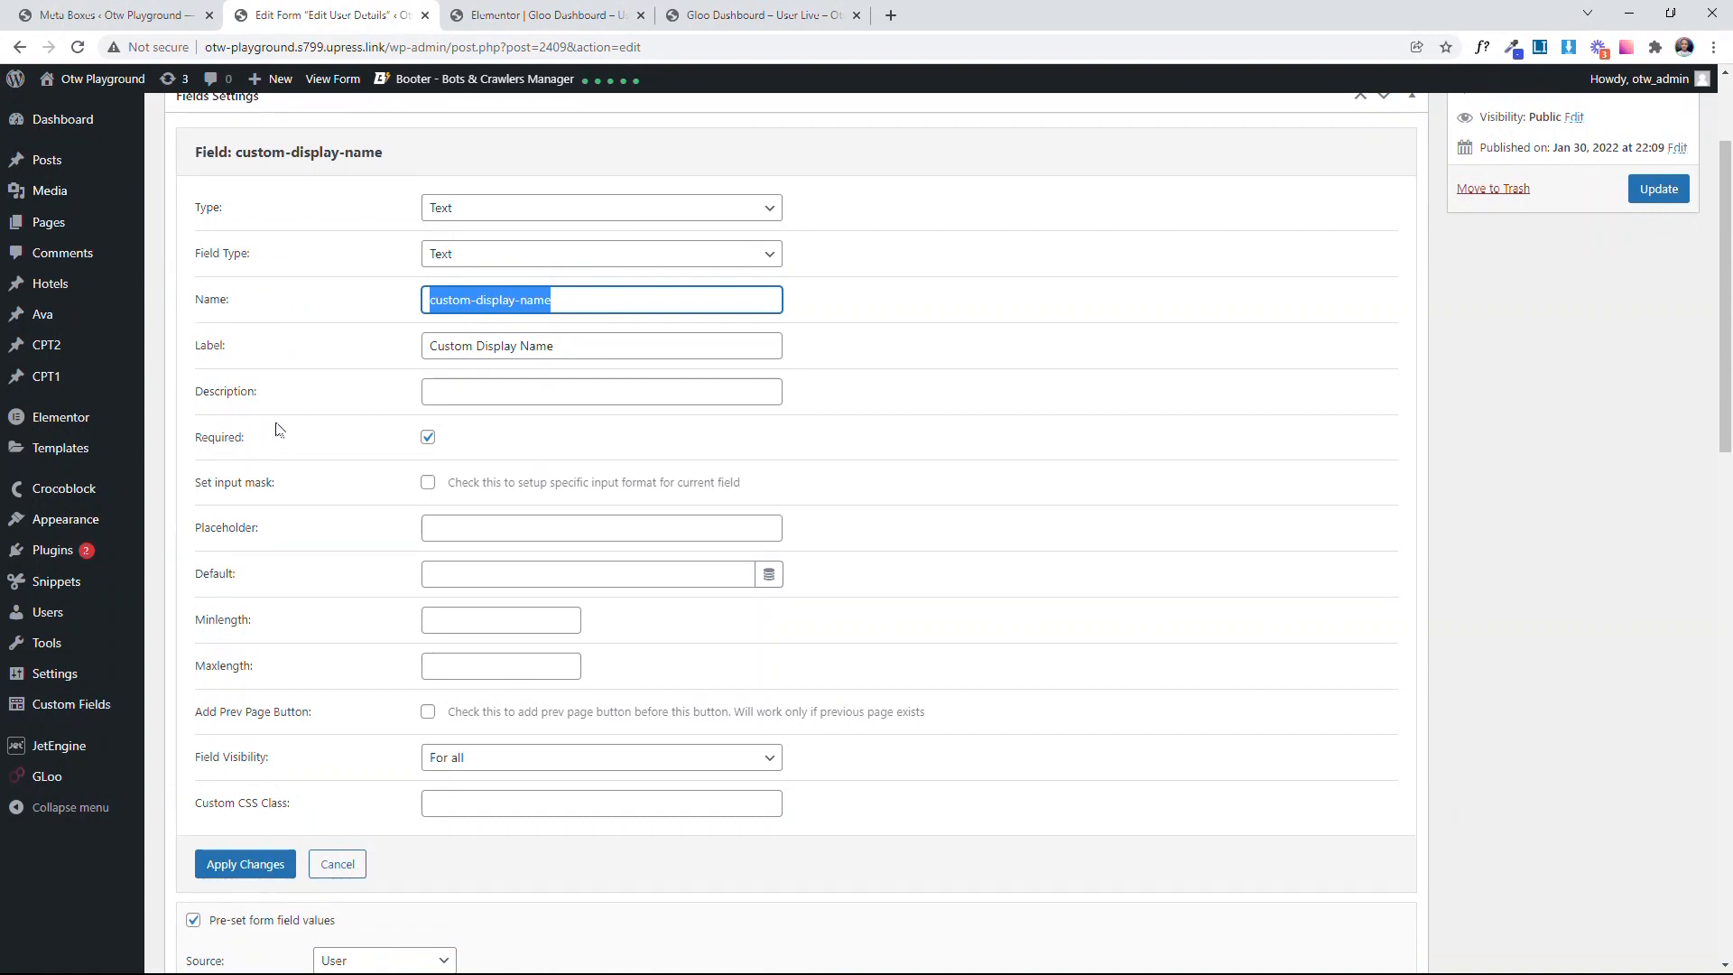
pyautogui.click(270, 863)
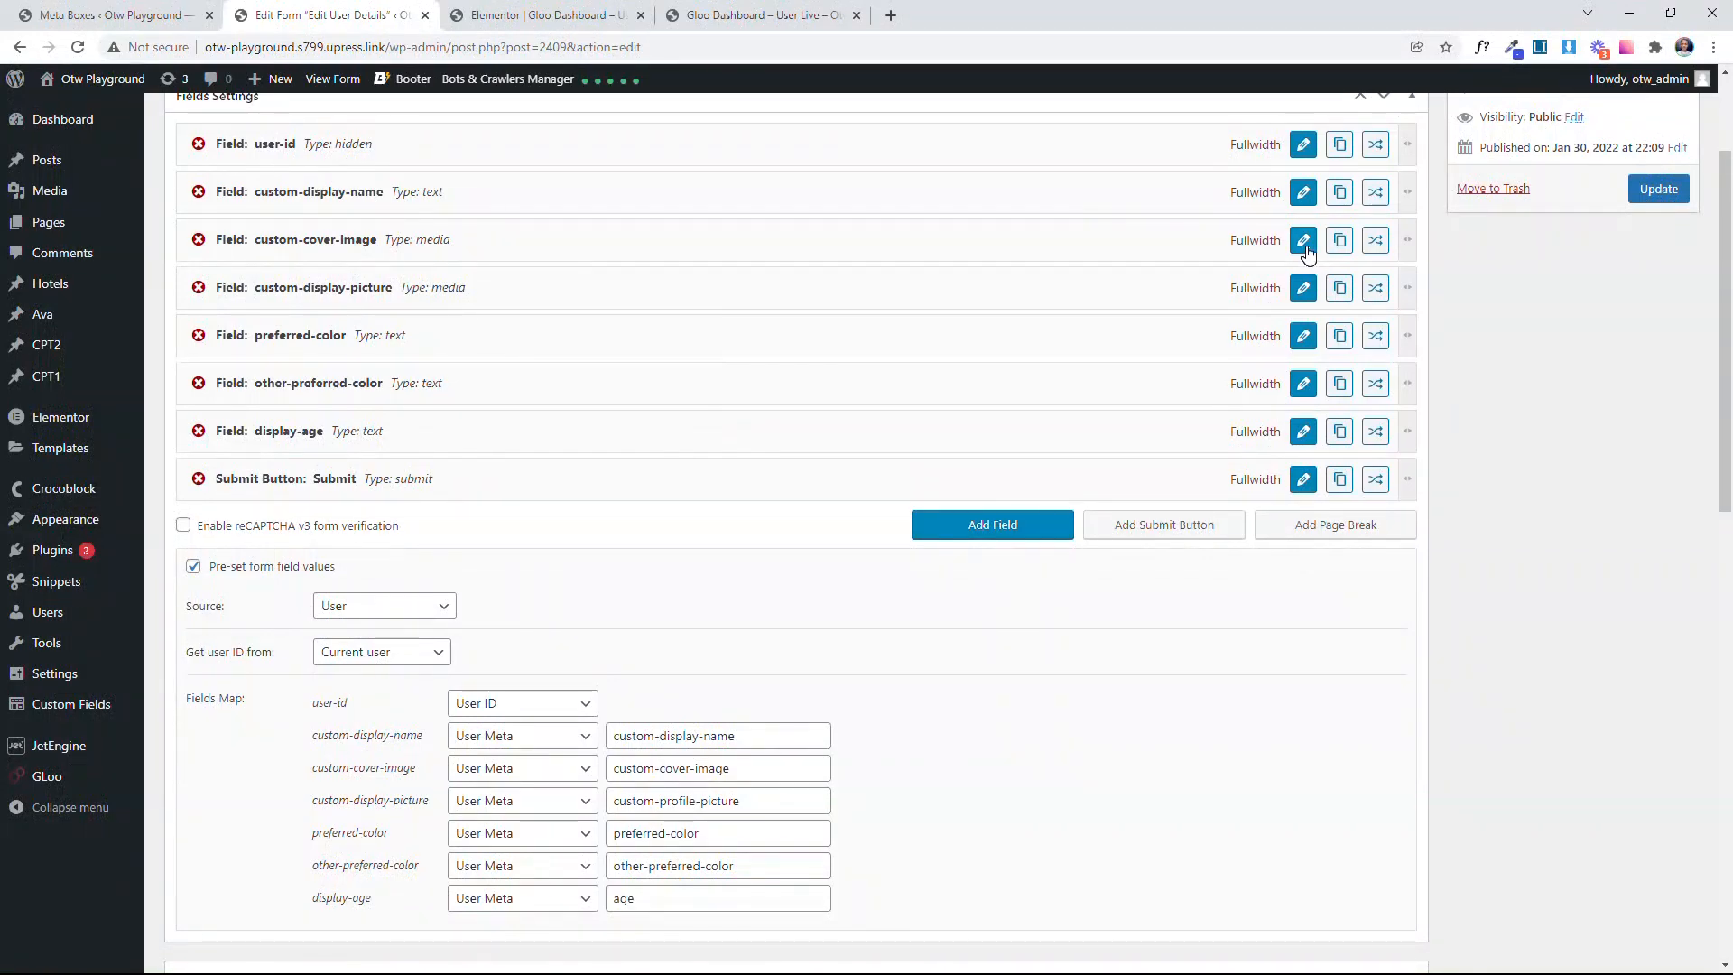
# Step: Open the Gloo modules page in a new browser tab and check the Interactor Engine module's switch
pyautogui.hotkey('ctrl', 'Tab')
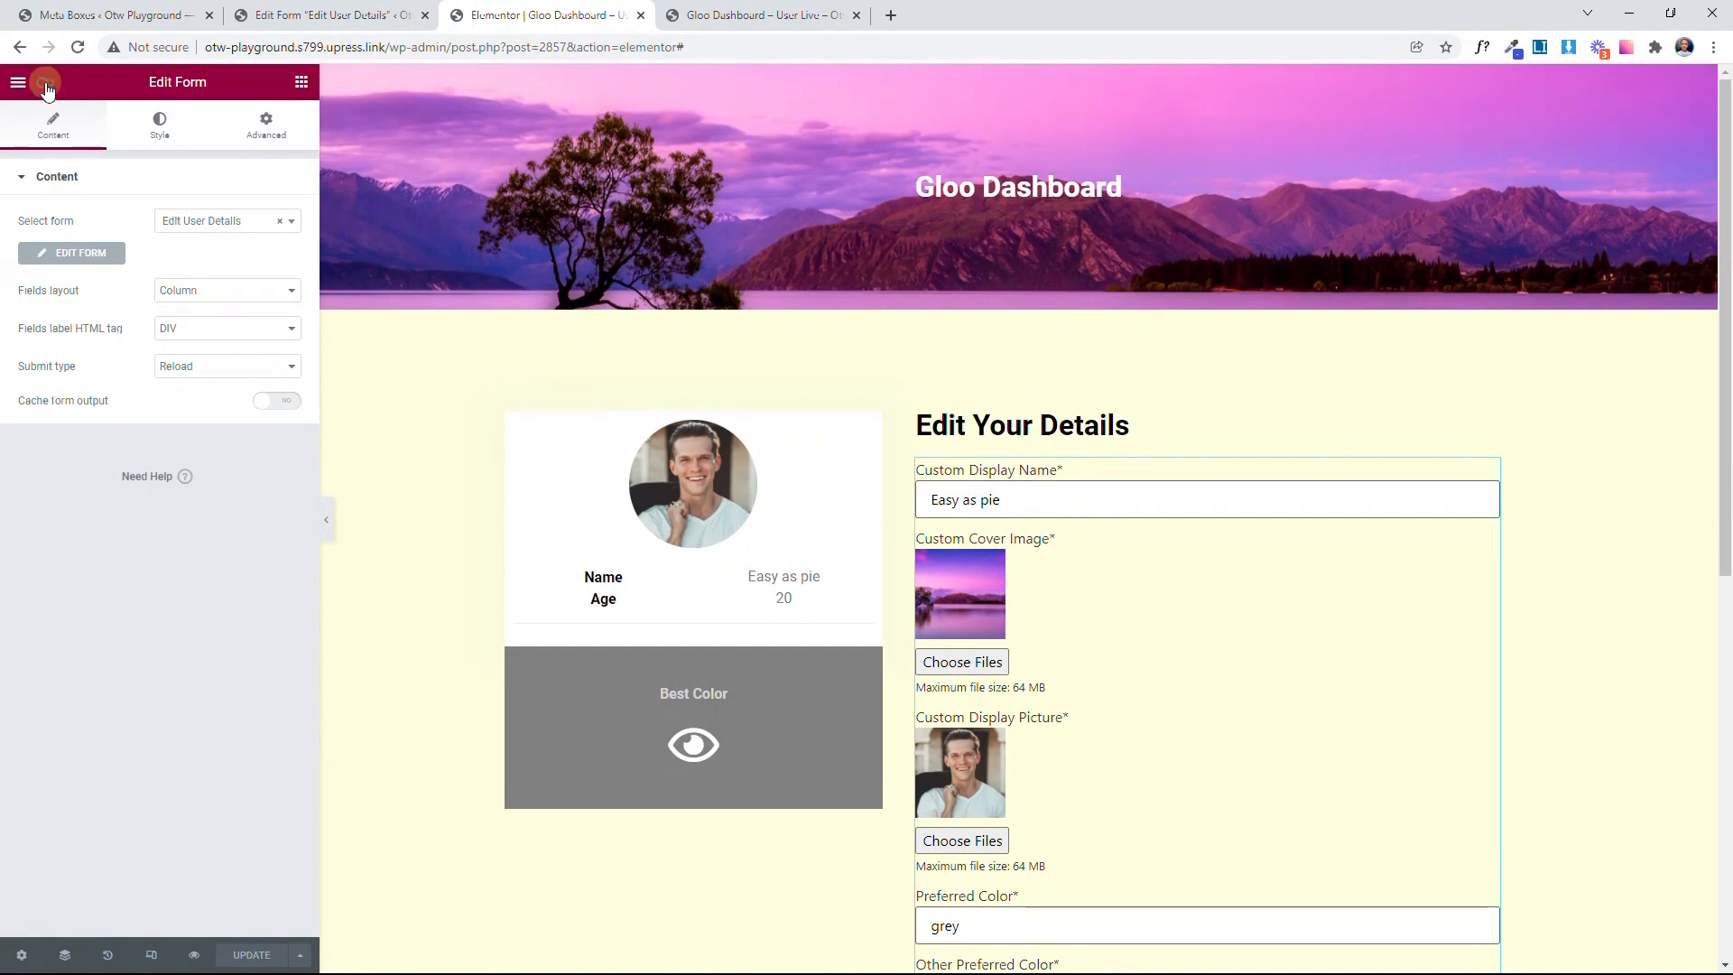
pyautogui.click(46, 86)
pyautogui.click(85, 16)
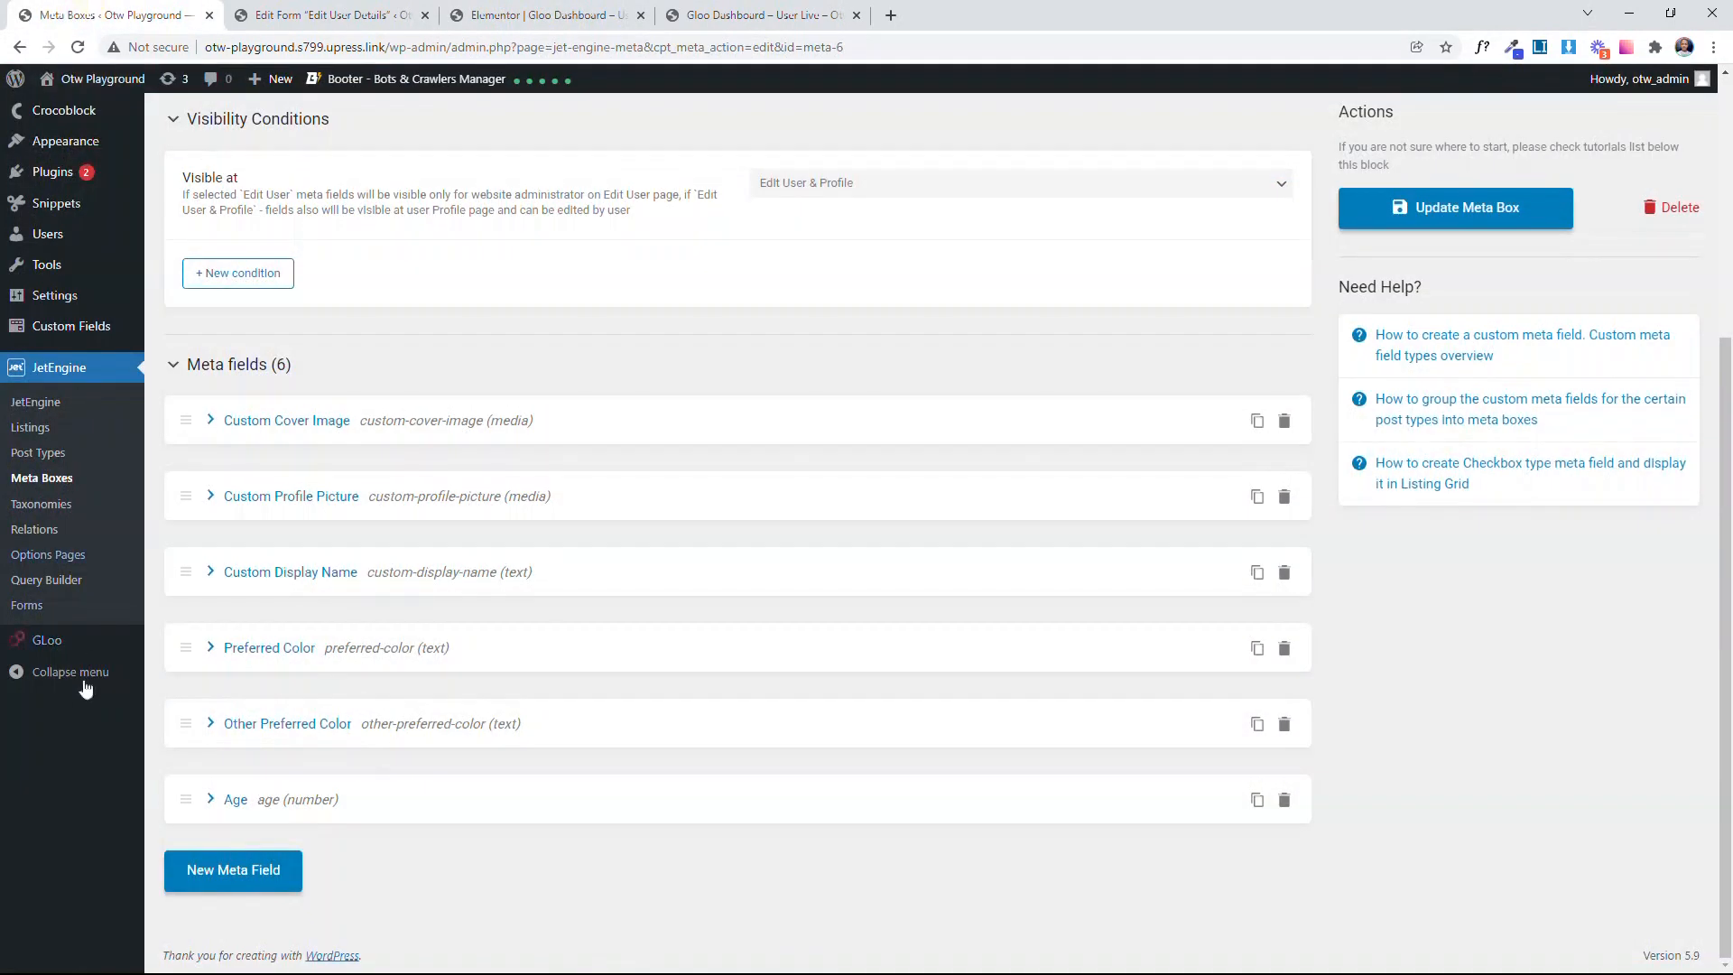
pyautogui.rightClick(74, 639)
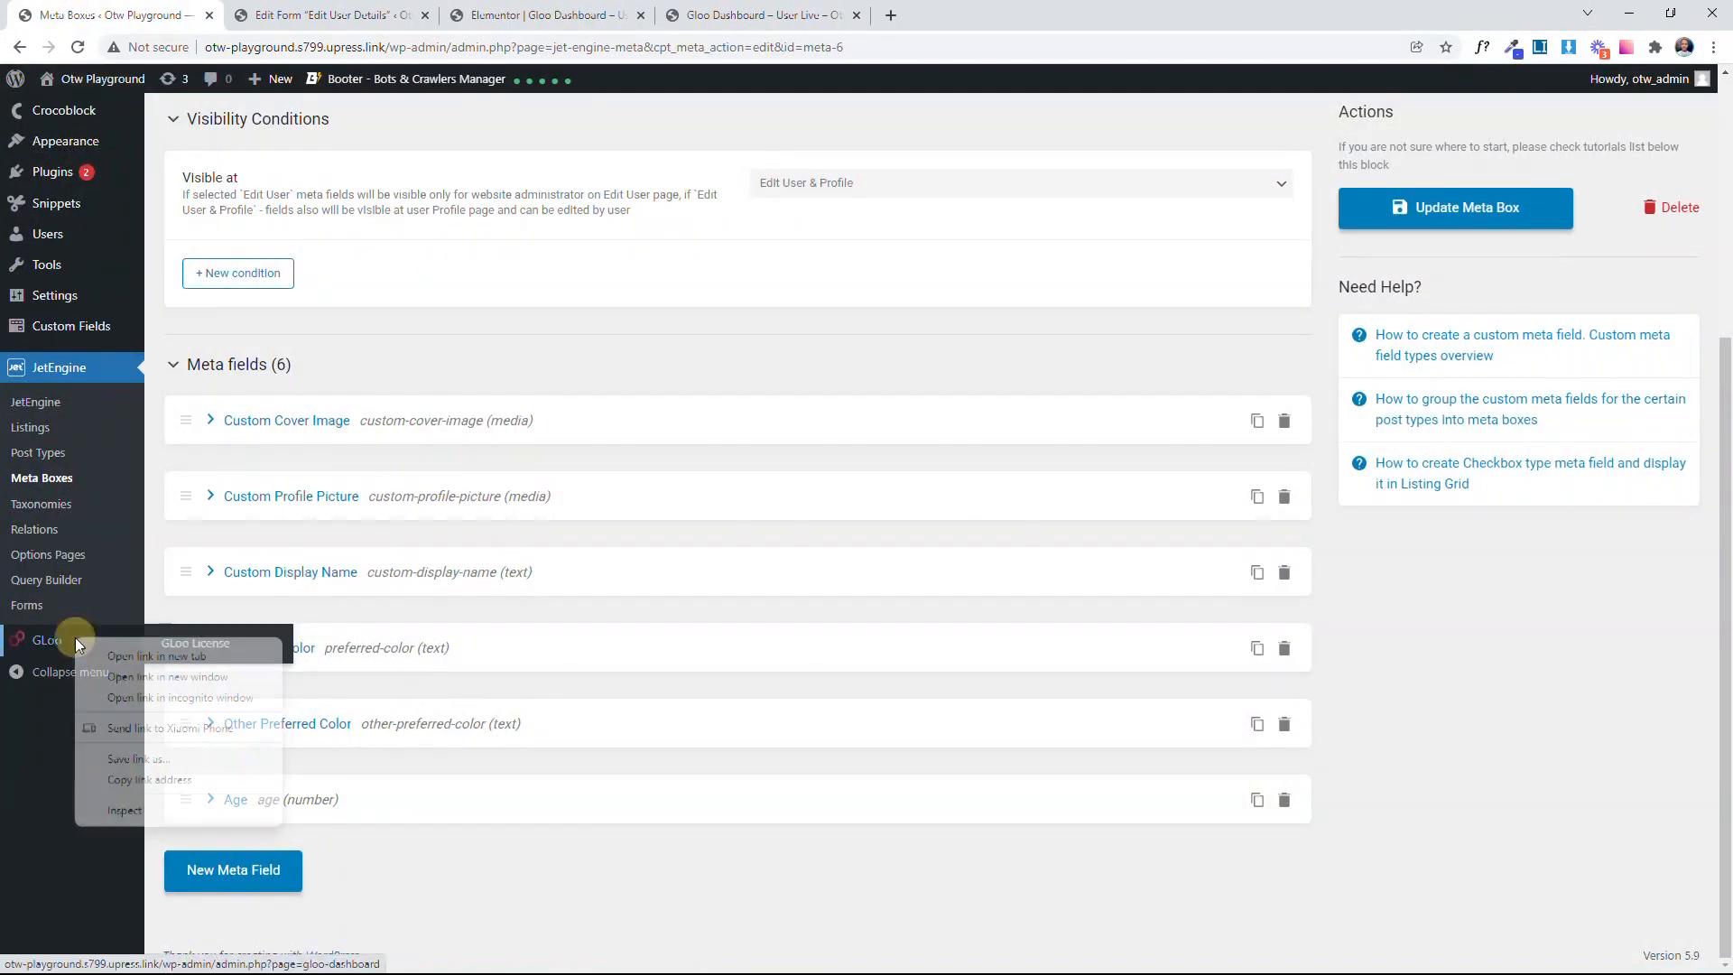
pyautogui.click(117, 658)
pyautogui.click(268, 11)
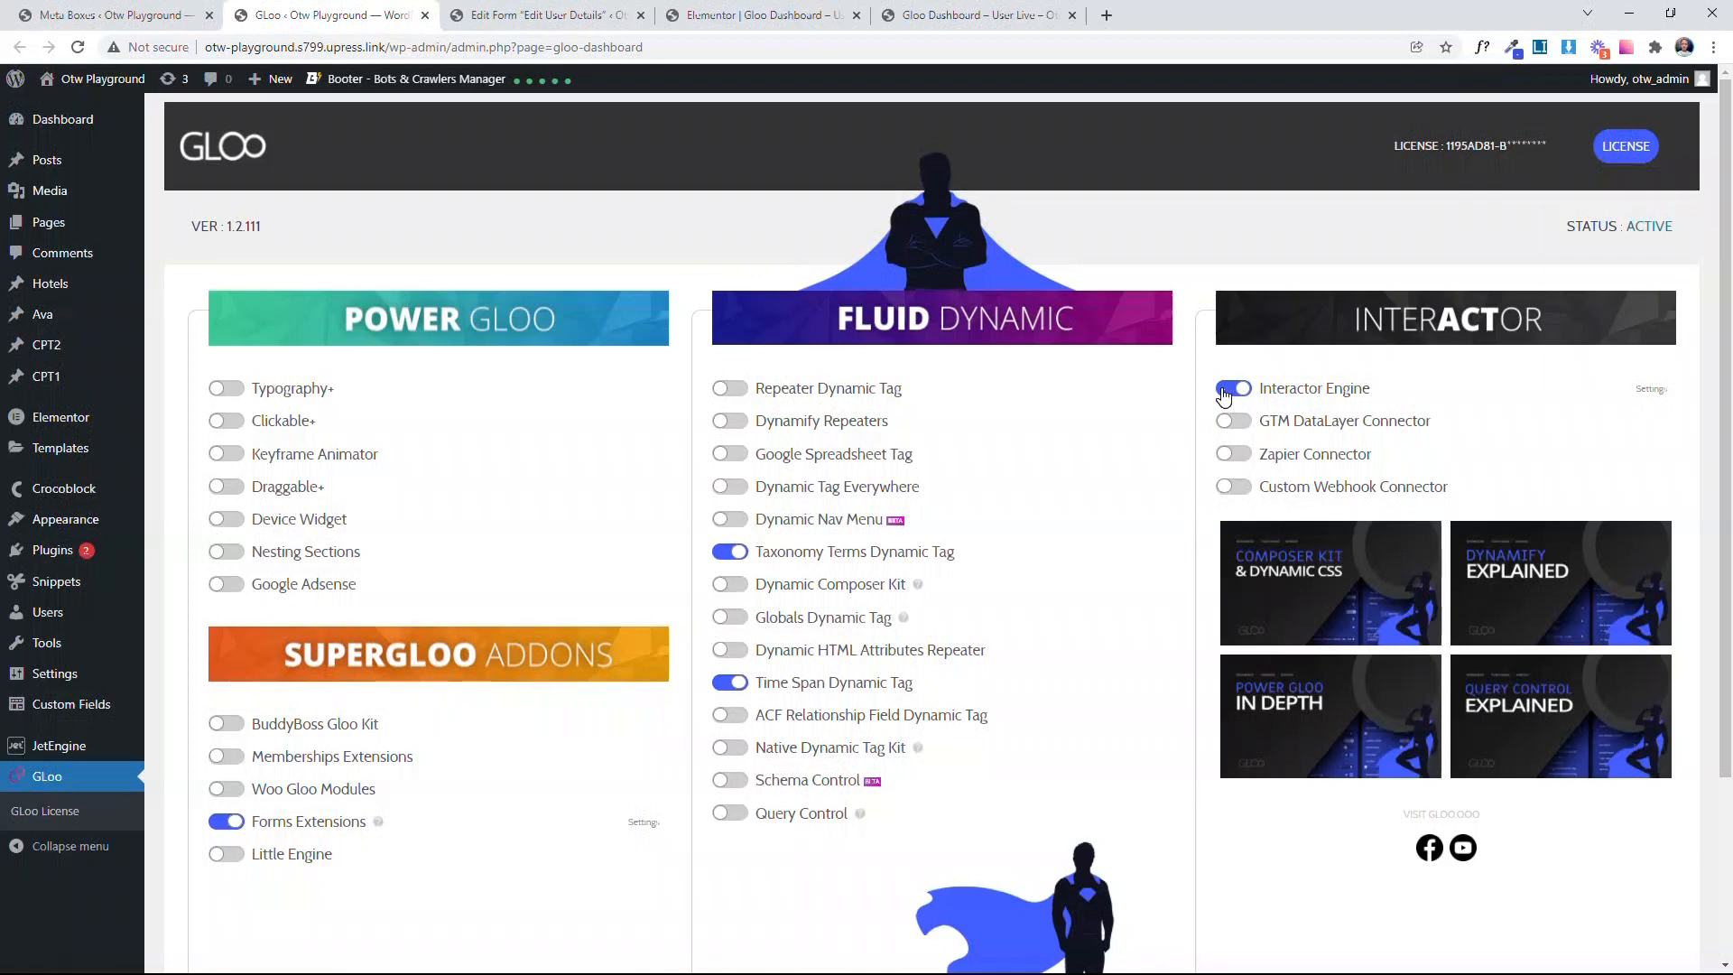
pyautogui.moveTo(1390, 403); pyautogui.dragTo(1230, 390)
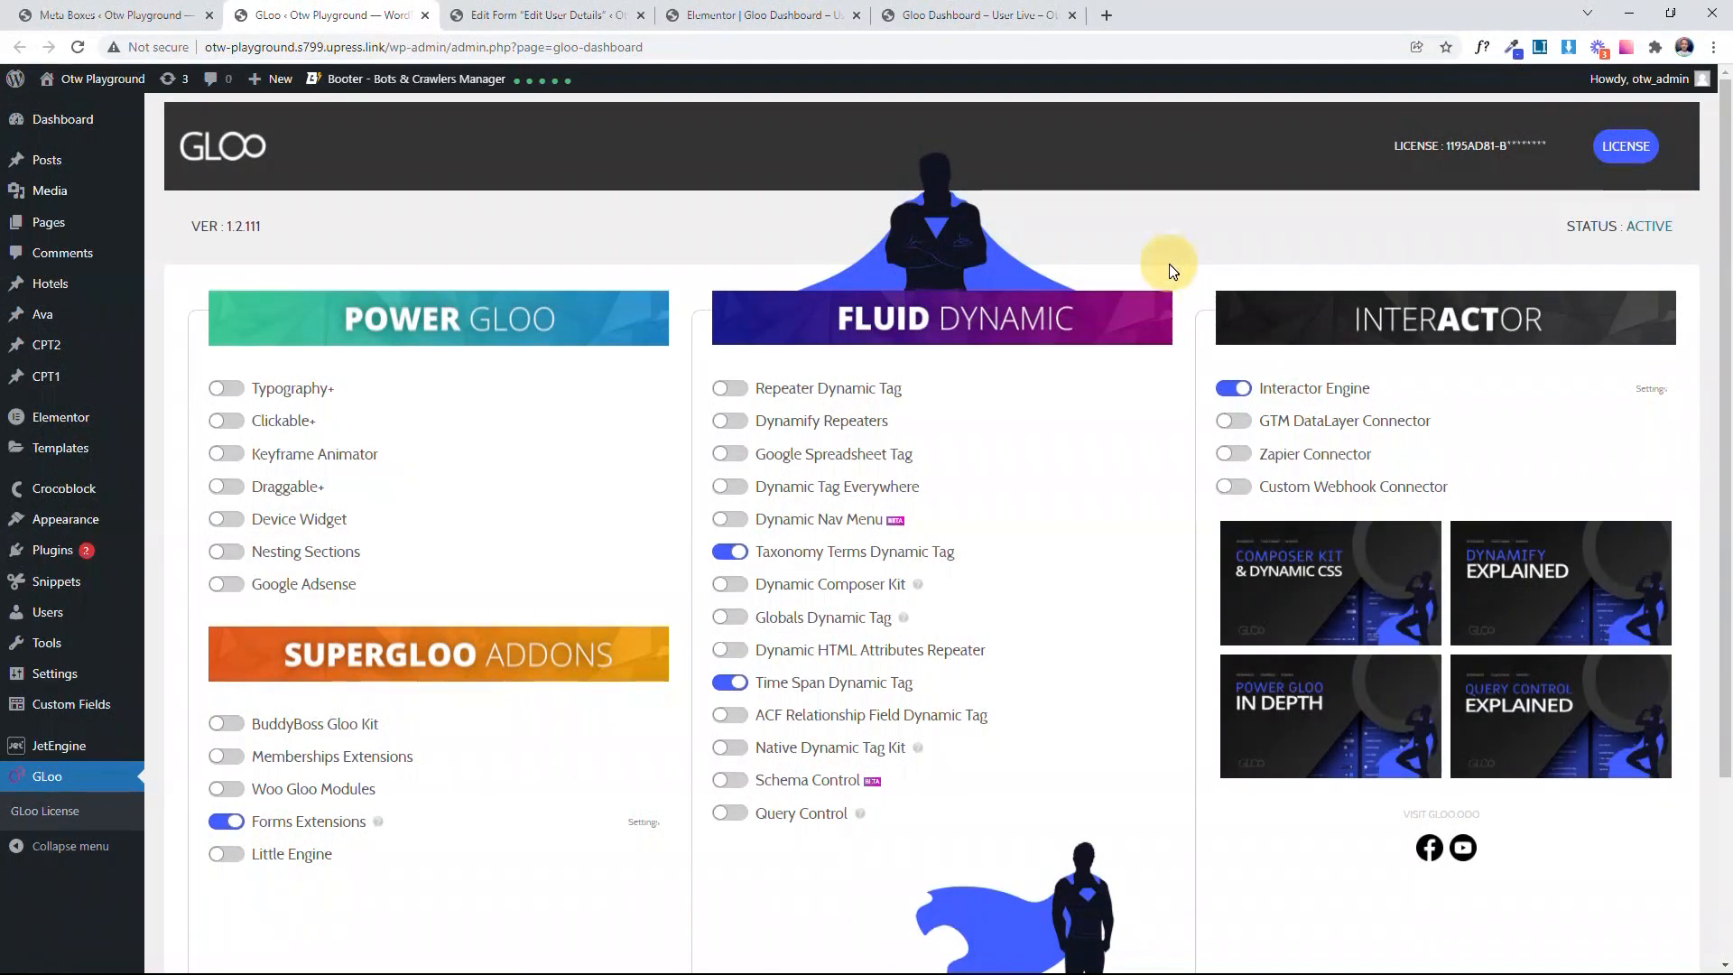
# Step: Return to the dashboard page in the Elementor editor and open the page's Interactor settings
pyautogui.click(554, 10)
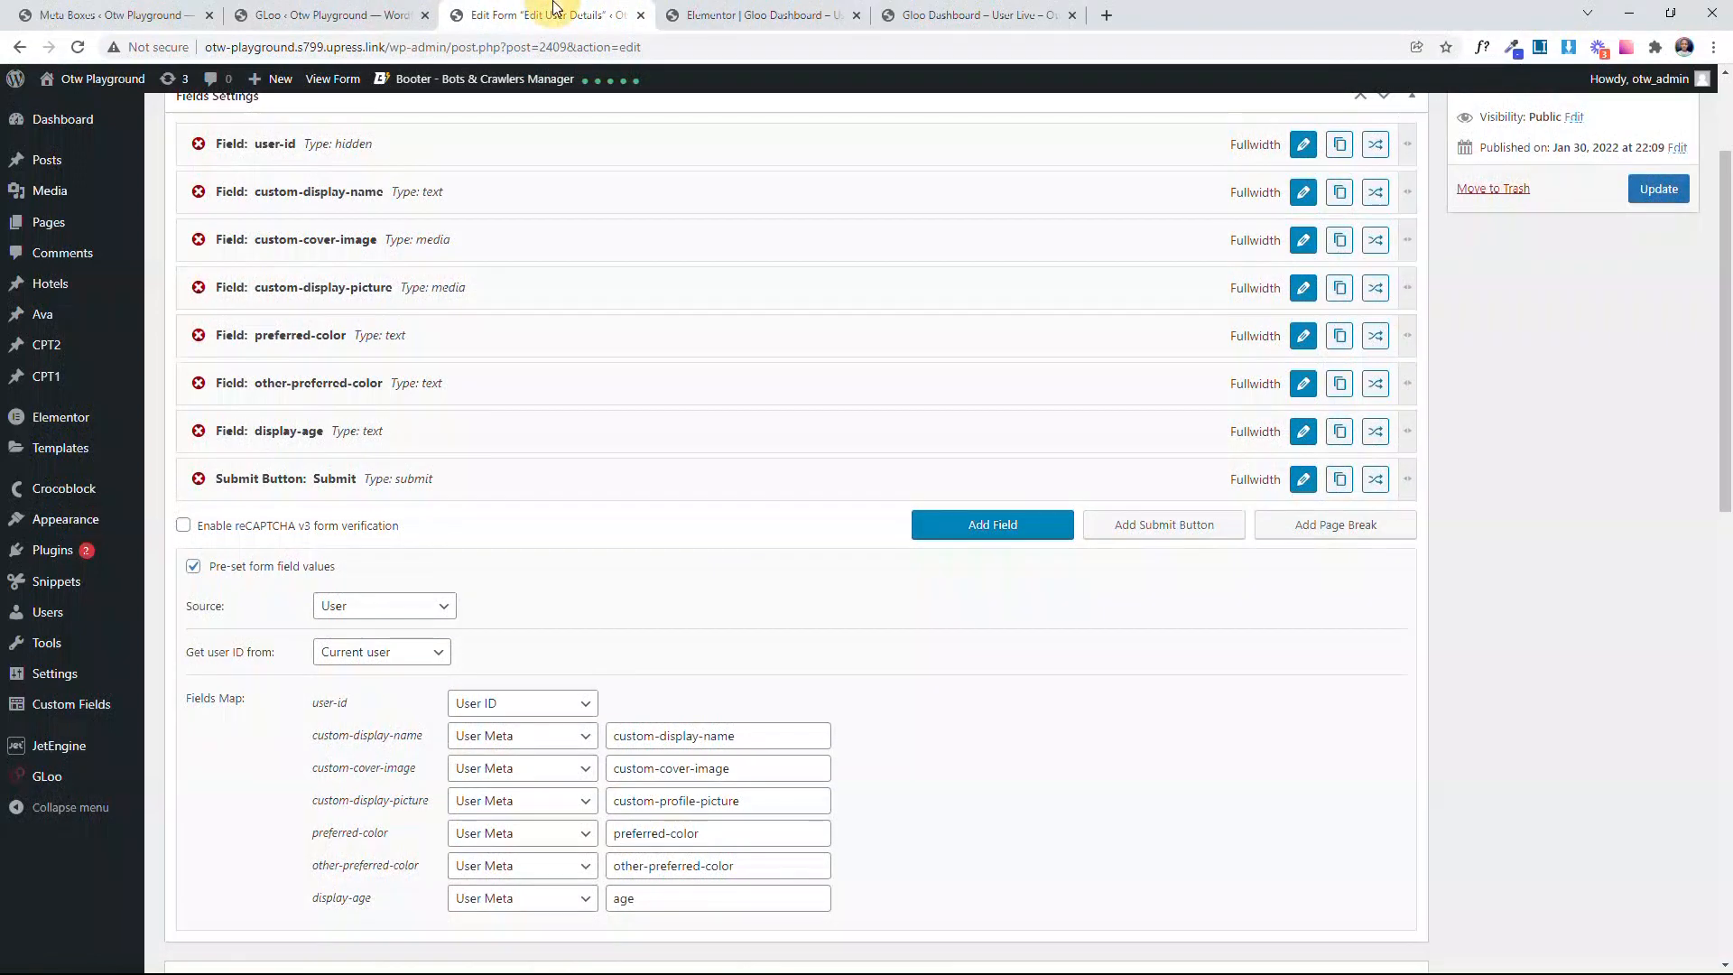
pyautogui.click(736, 11)
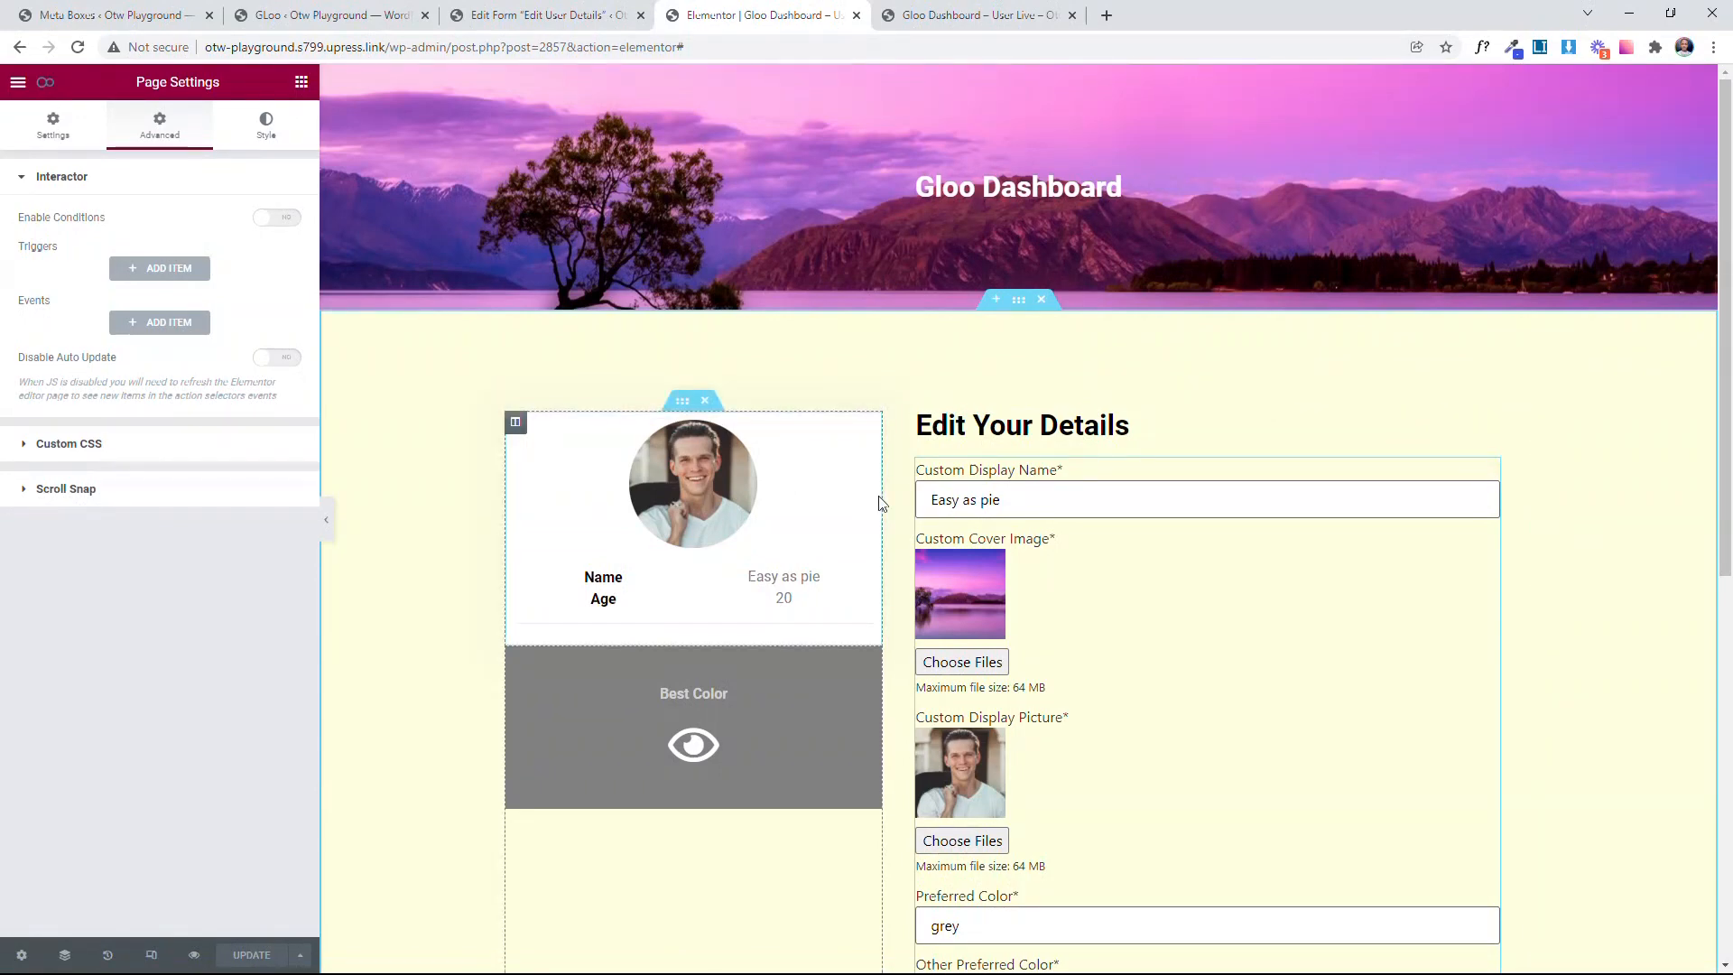
pyautogui.tripleClick(965, 499)
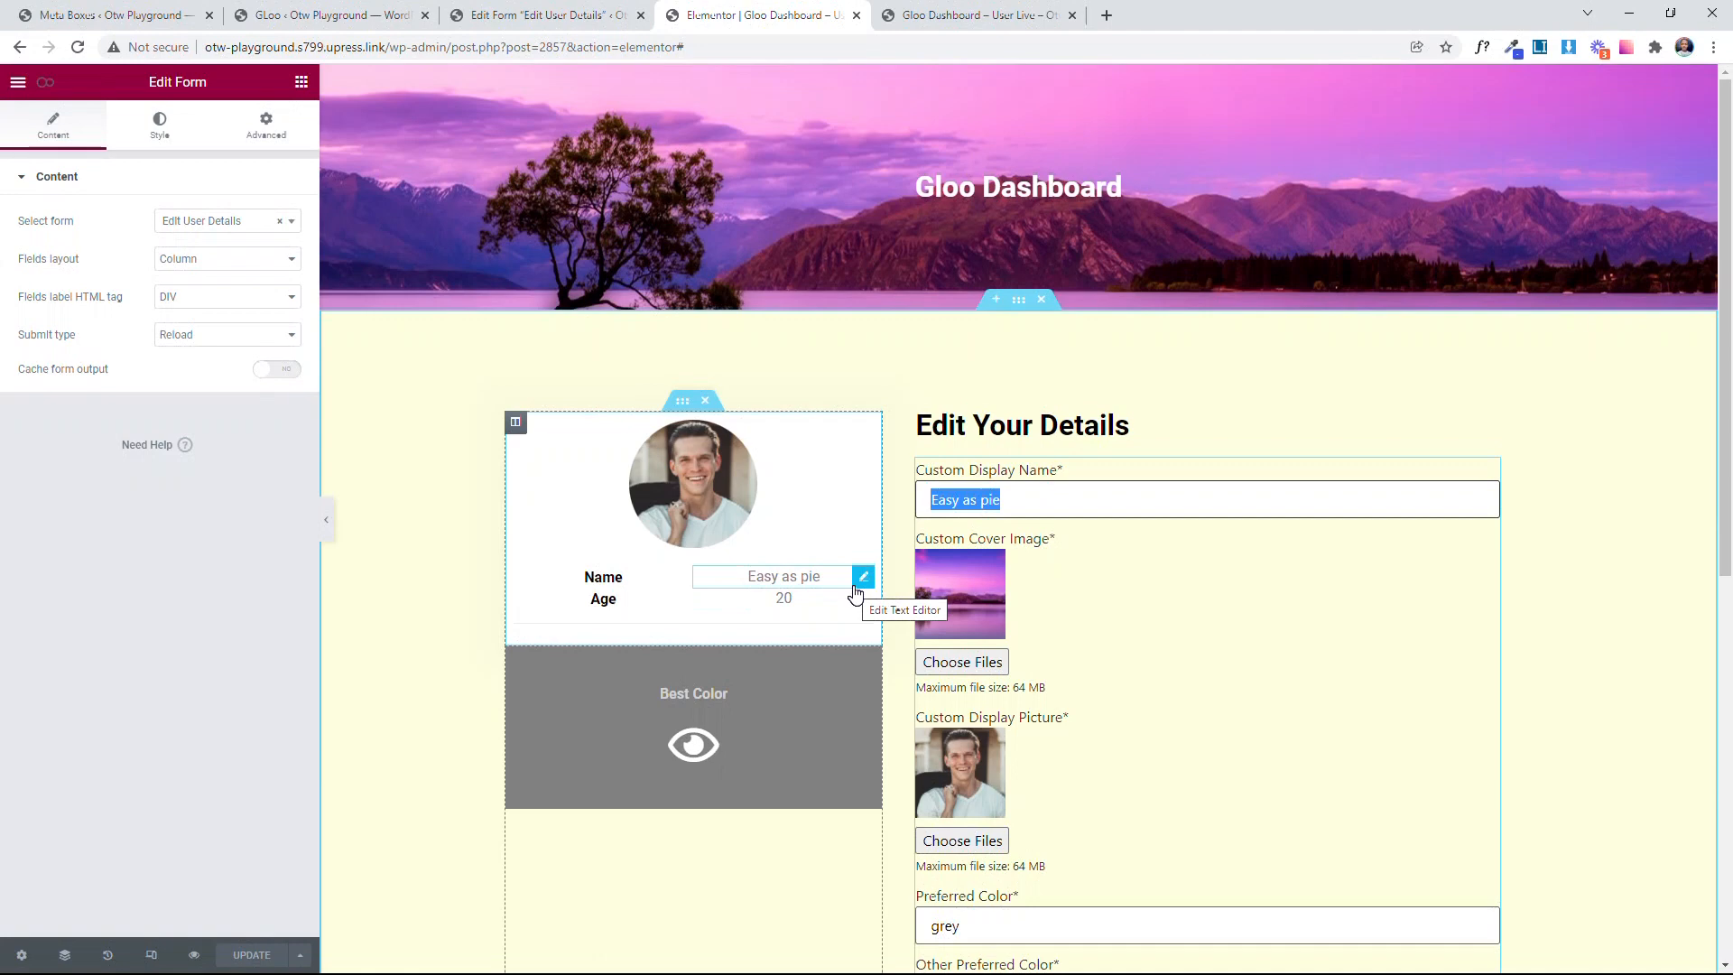
pyautogui.click(46, 84)
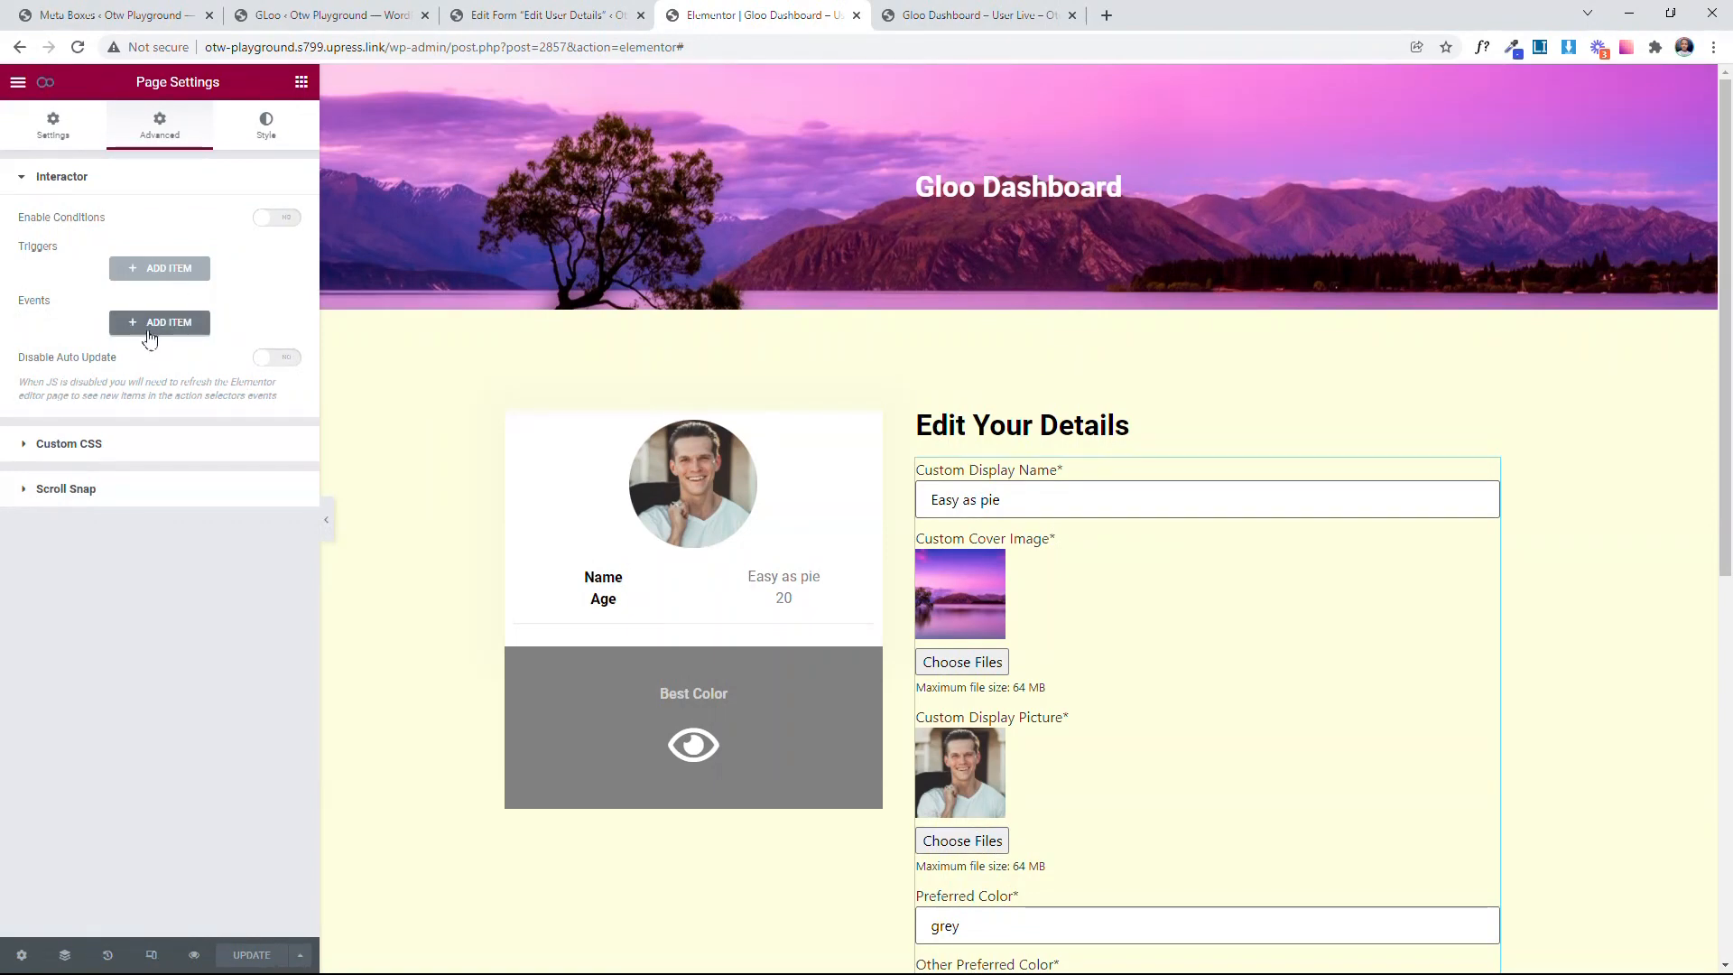
pyautogui.click(160, 269)
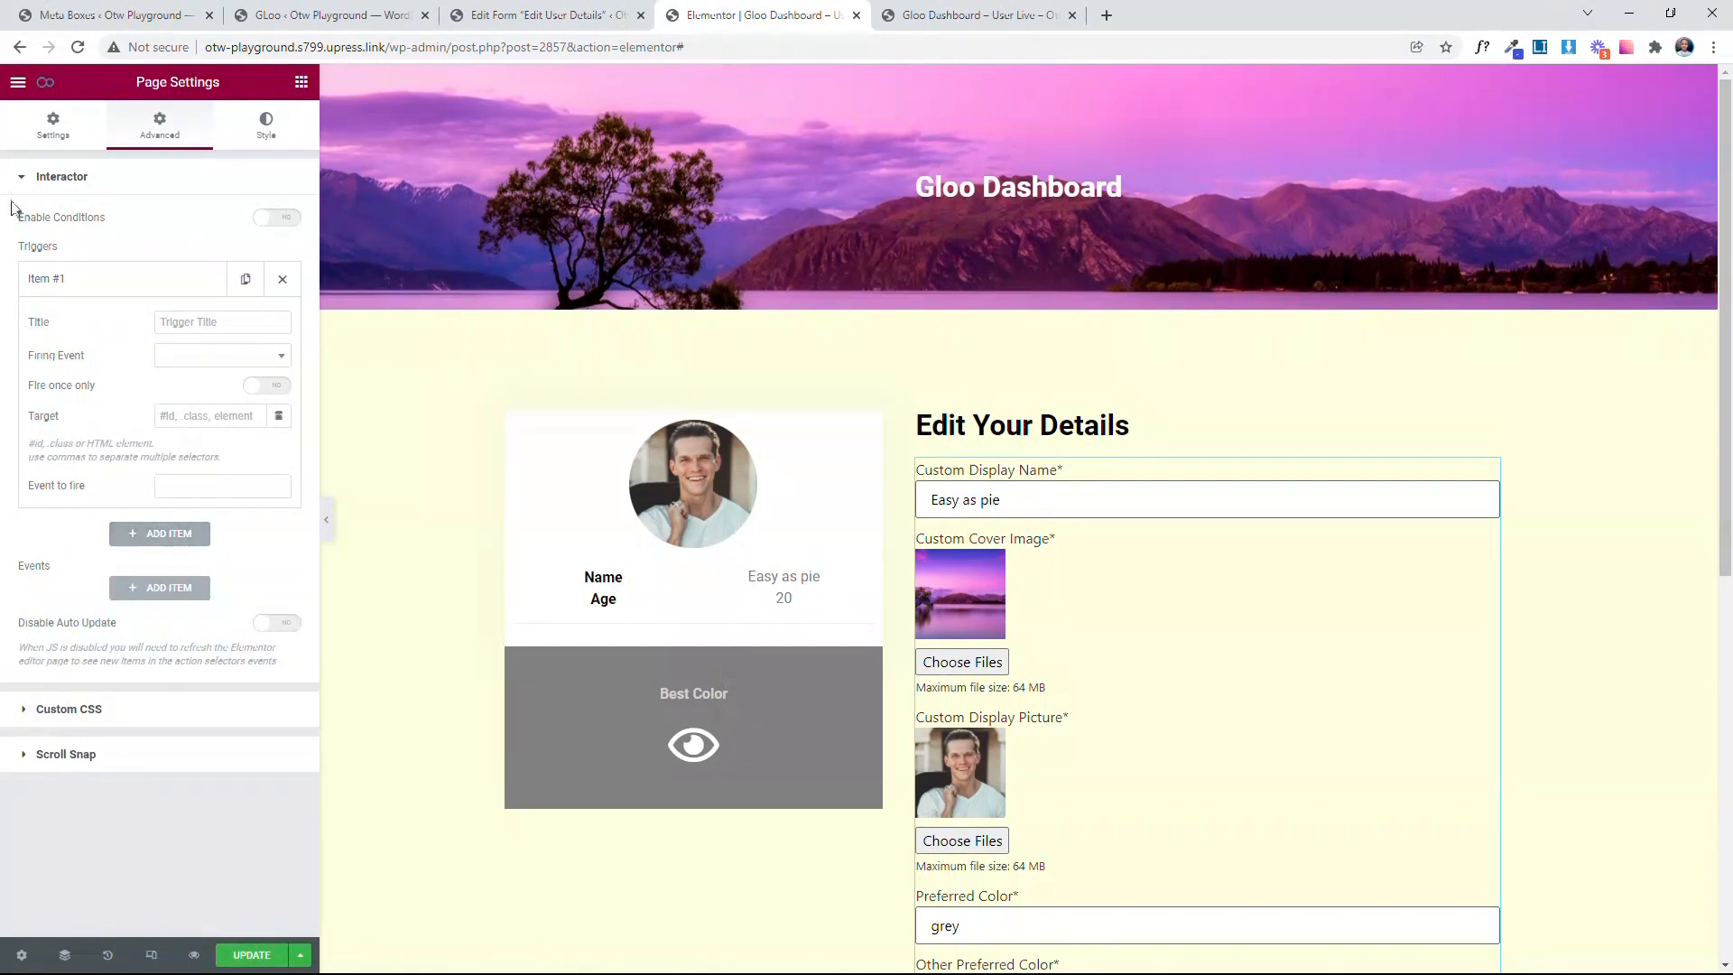
pyautogui.click(159, 484)
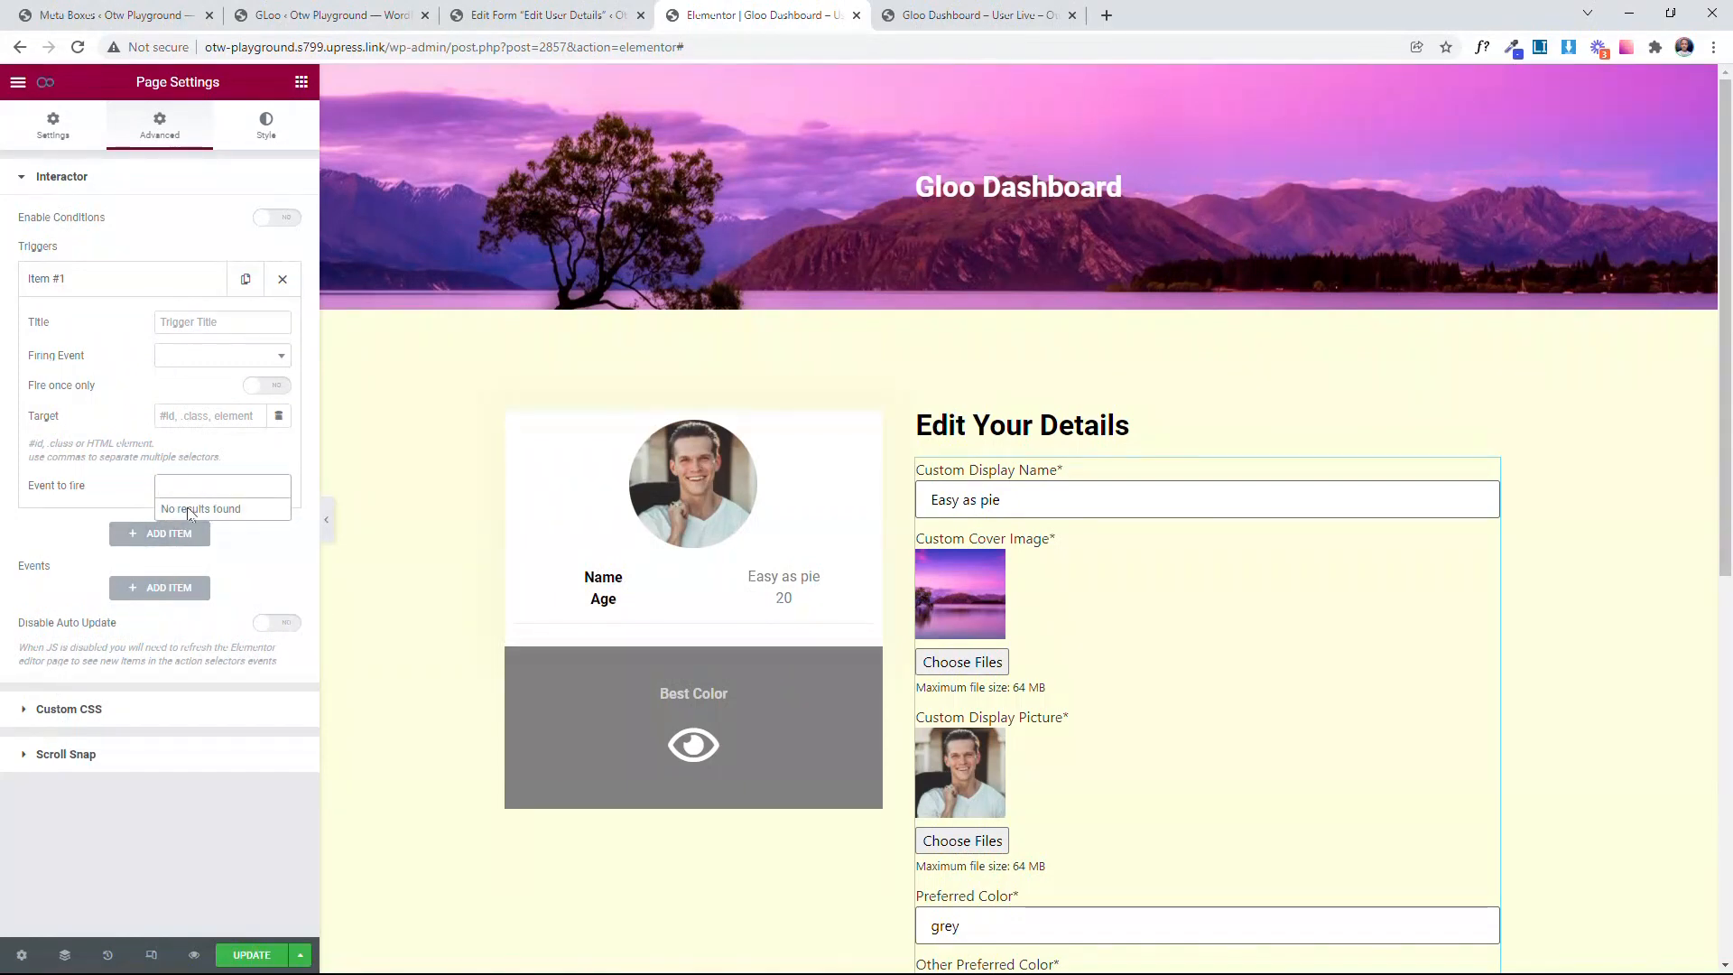
pyautogui.click(282, 280)
# Step: Add an Interactor event to the page and title it "Change Display Name"
pyautogui.click(159, 322)
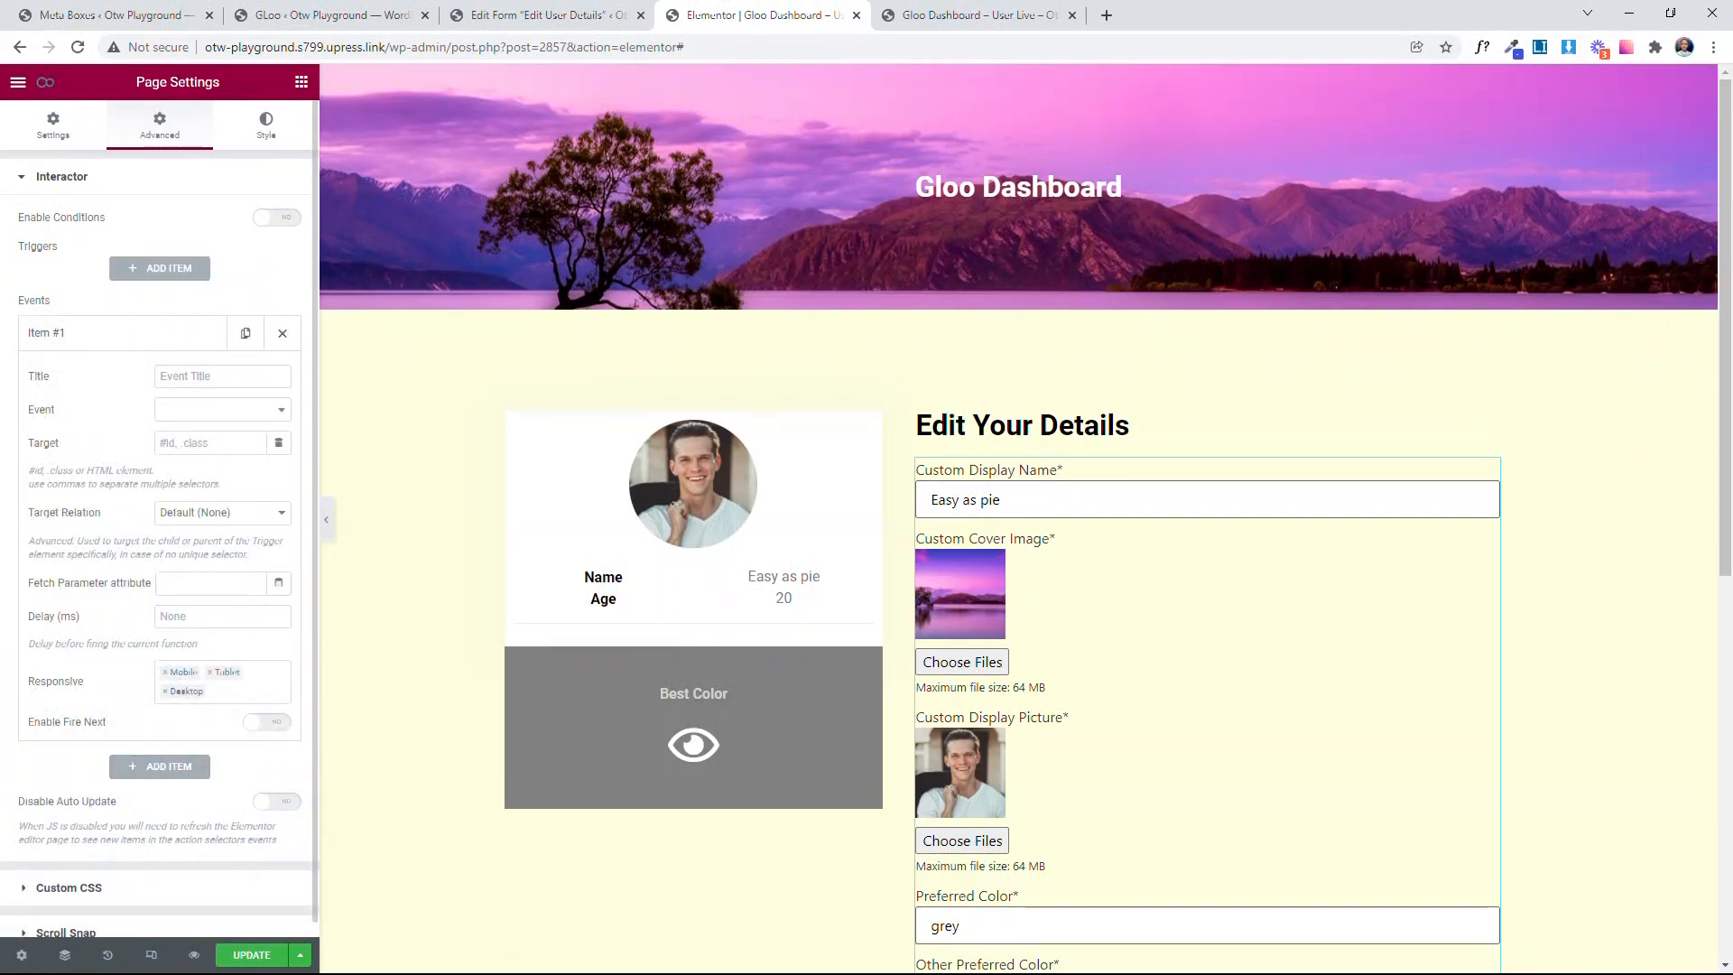
pyautogui.click(222, 375)
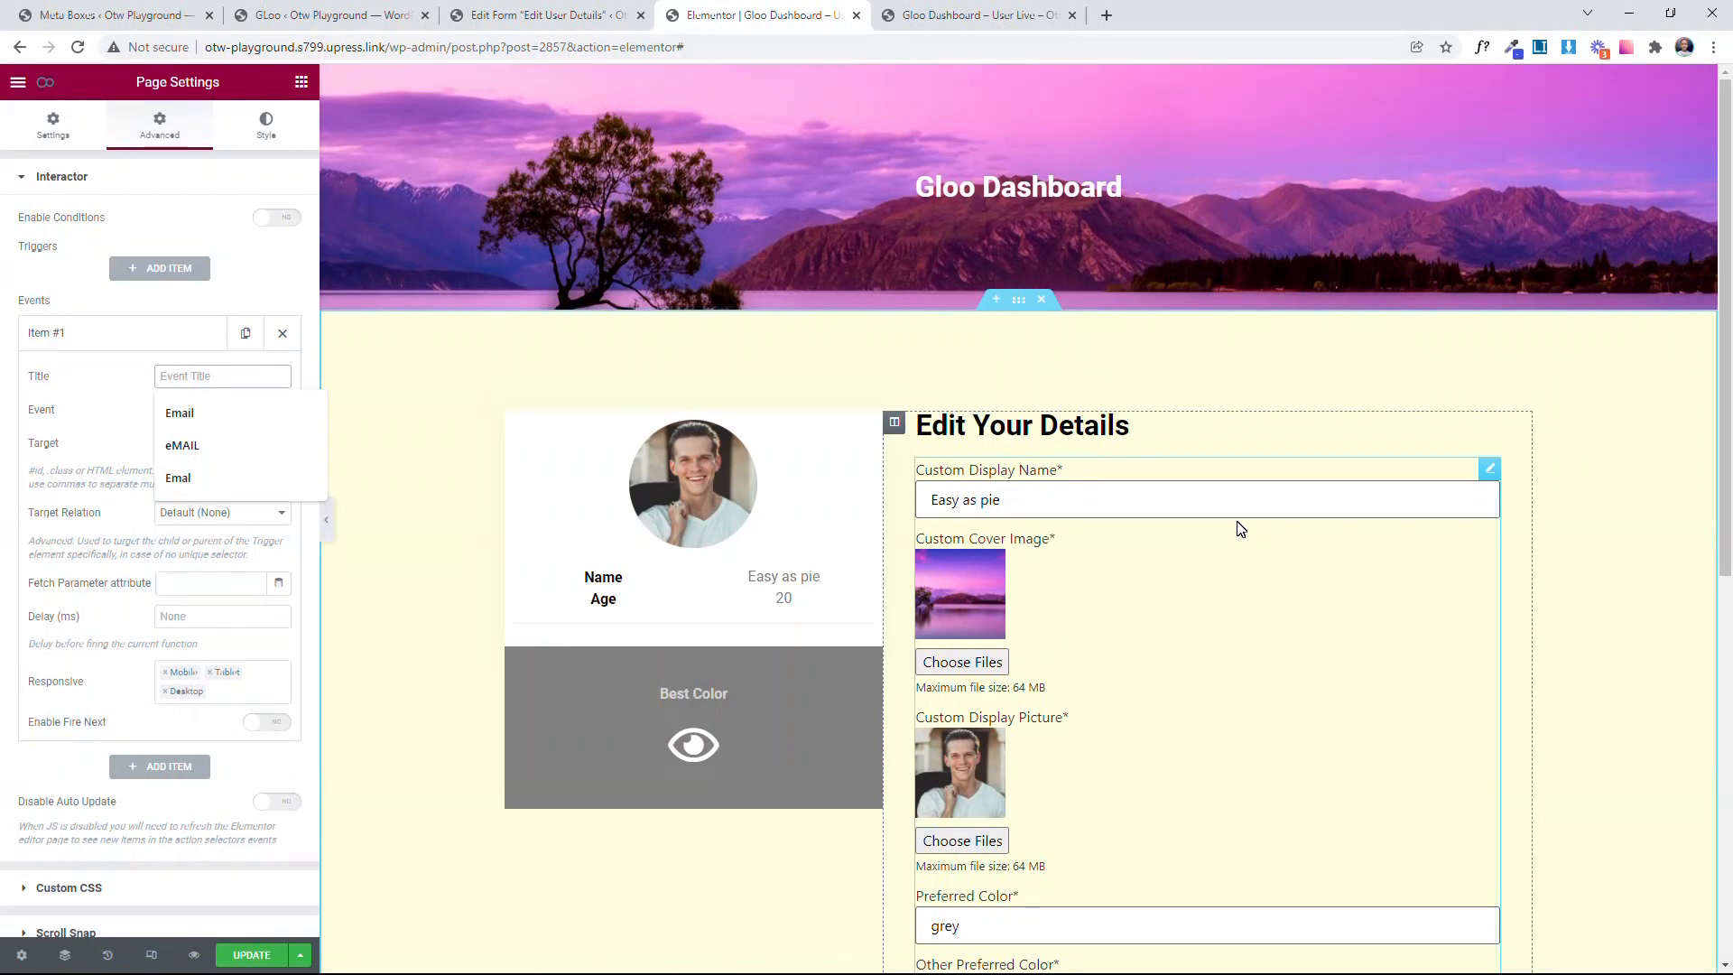
pyautogui.write('Chaneg')
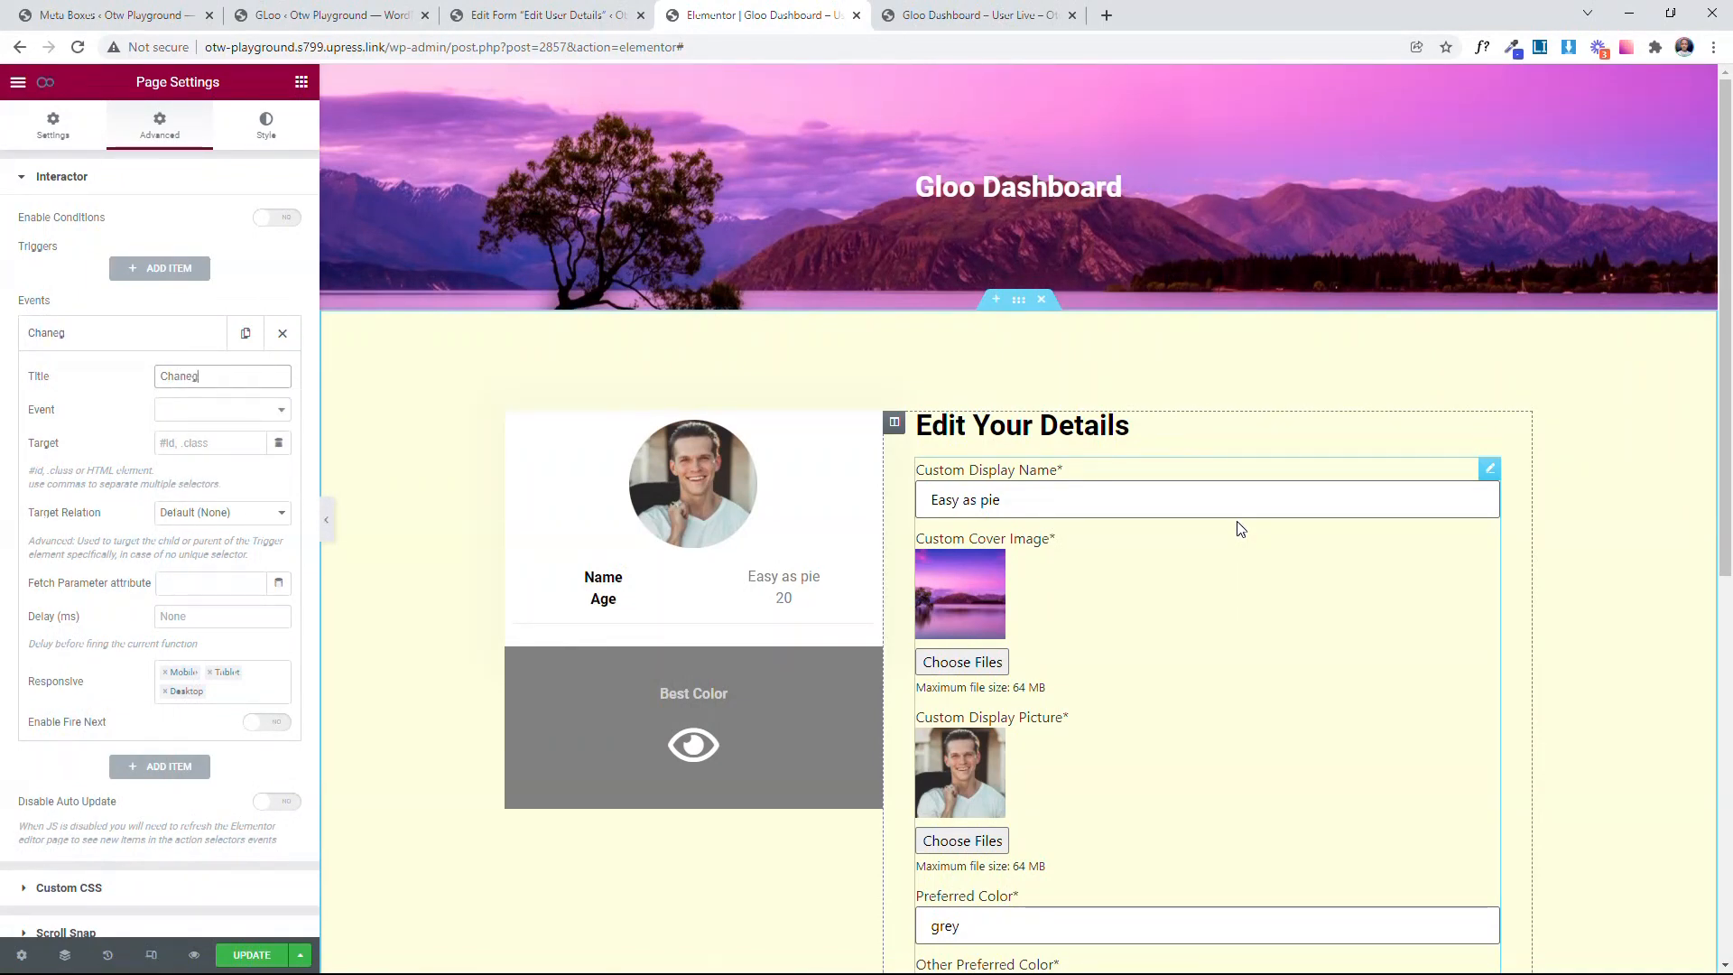
pyautogui.press('BackSpace')
pyautogui.press('BackSpace')
pyautogui.write('ge Display Name')
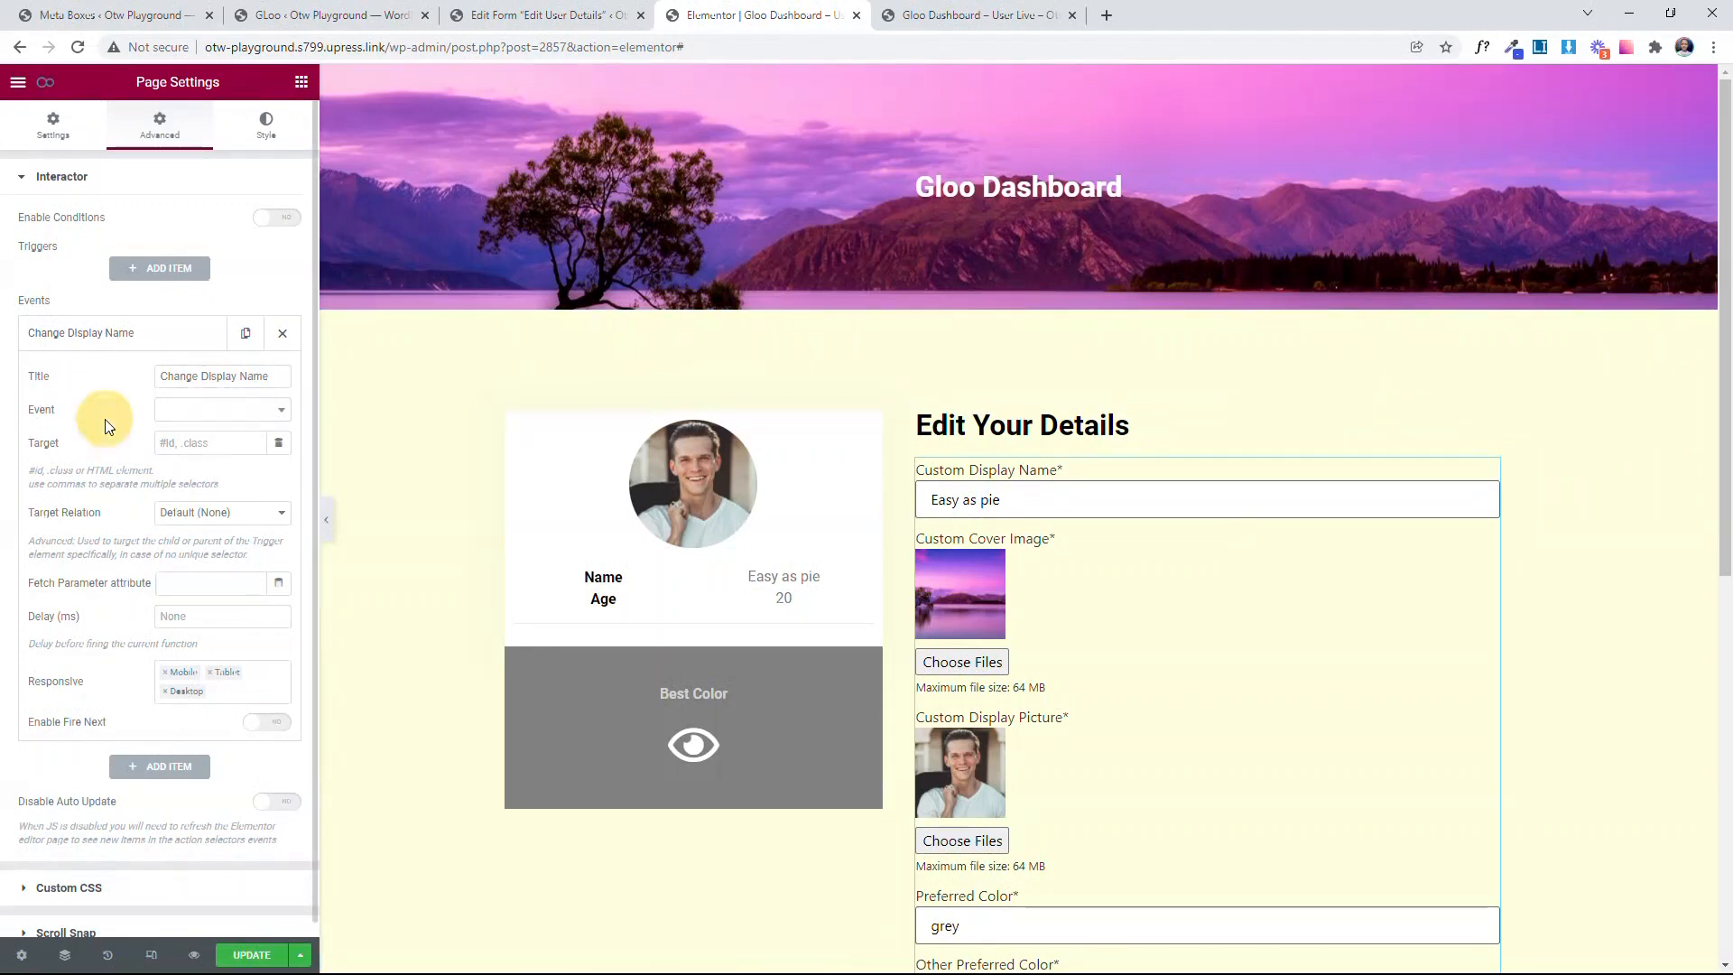
# Step: Set the Change Display Name event's type to Interactions and its interaction to Set Text
pyautogui.click(189, 413)
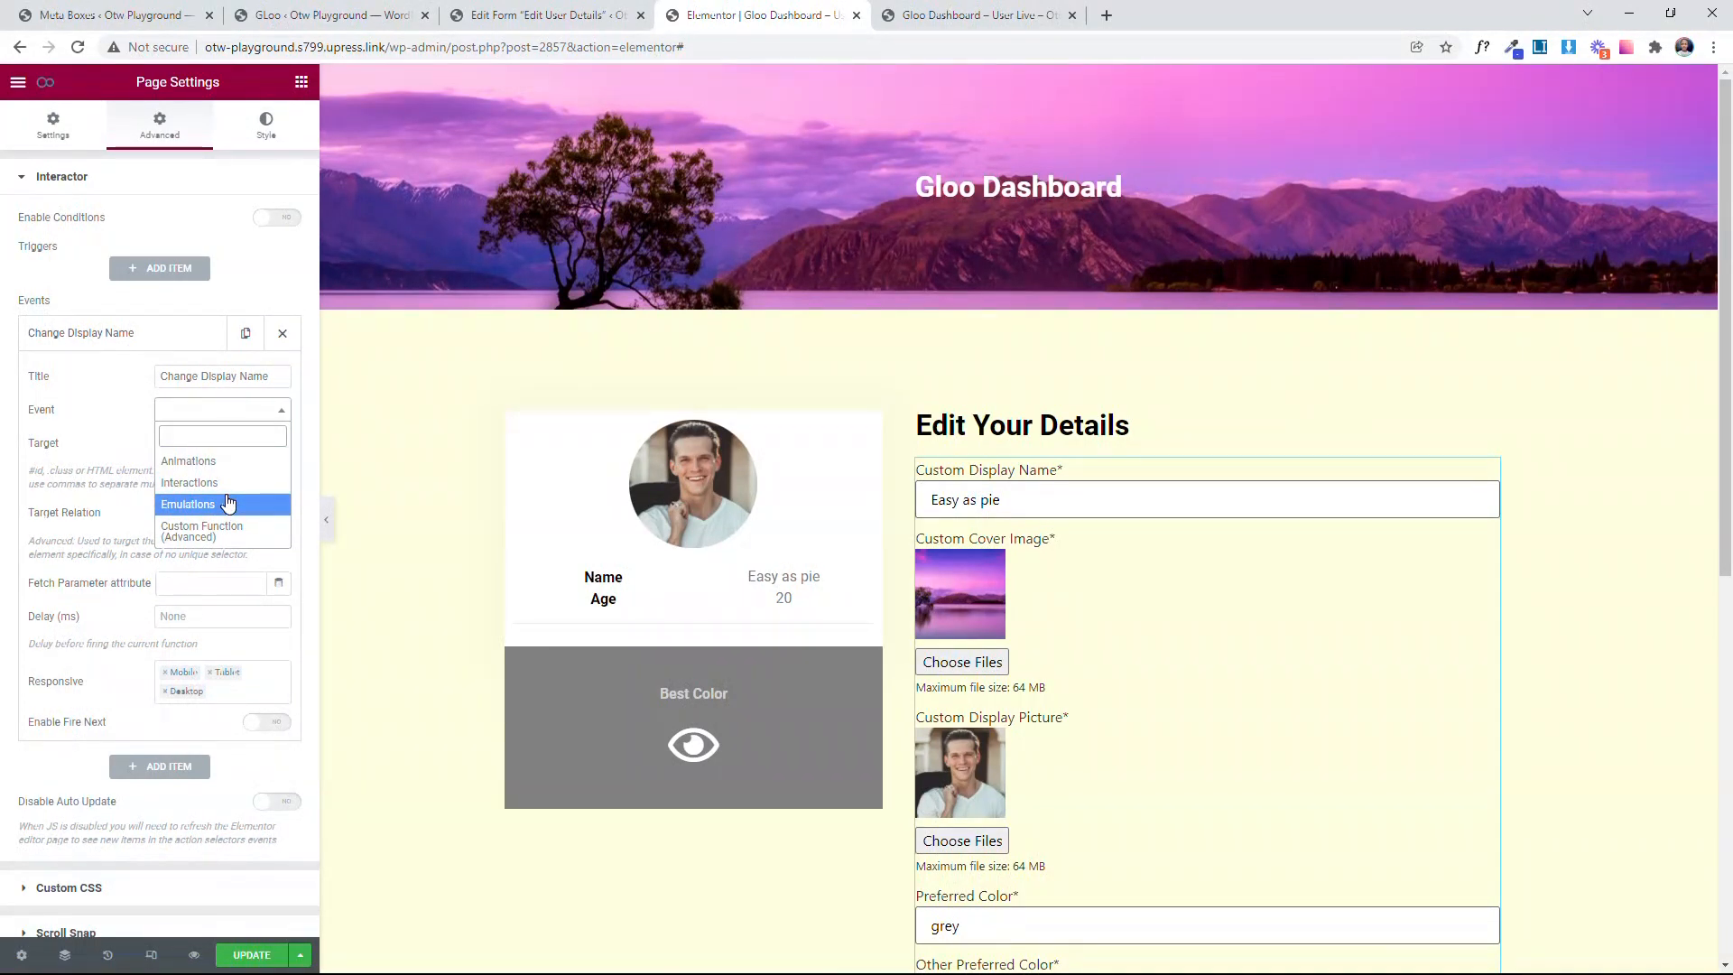
pyautogui.click(224, 483)
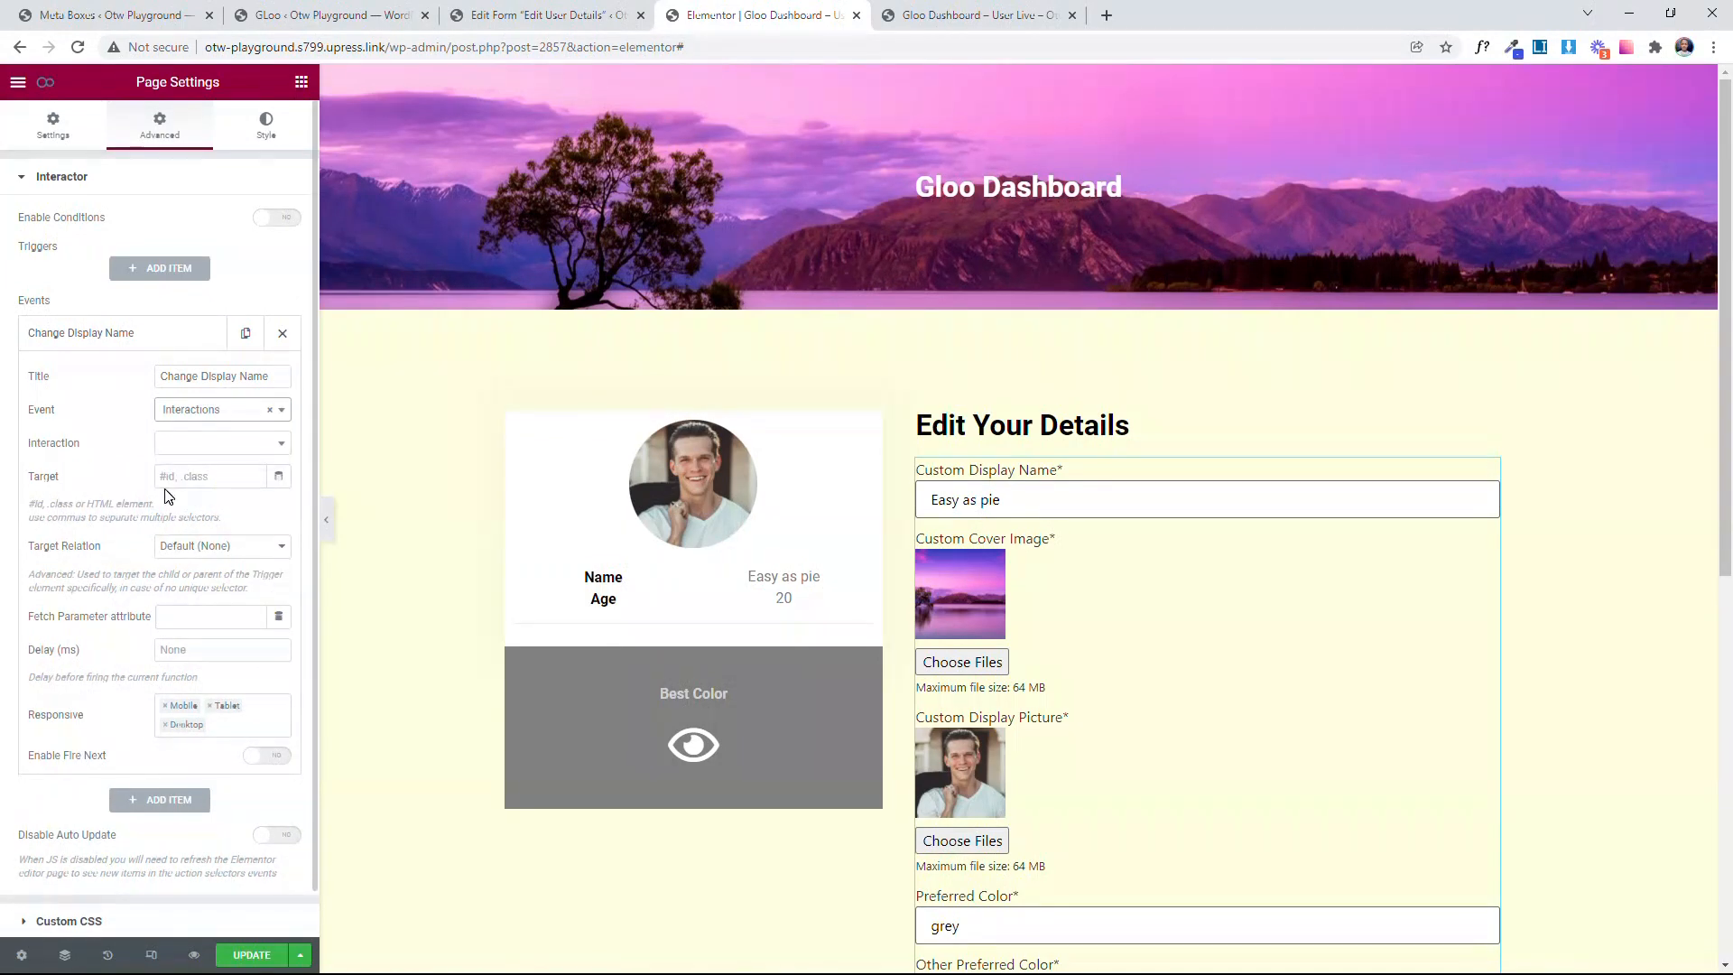
pyautogui.click(200, 443)
pyautogui.scroll(-3, 206, 559)
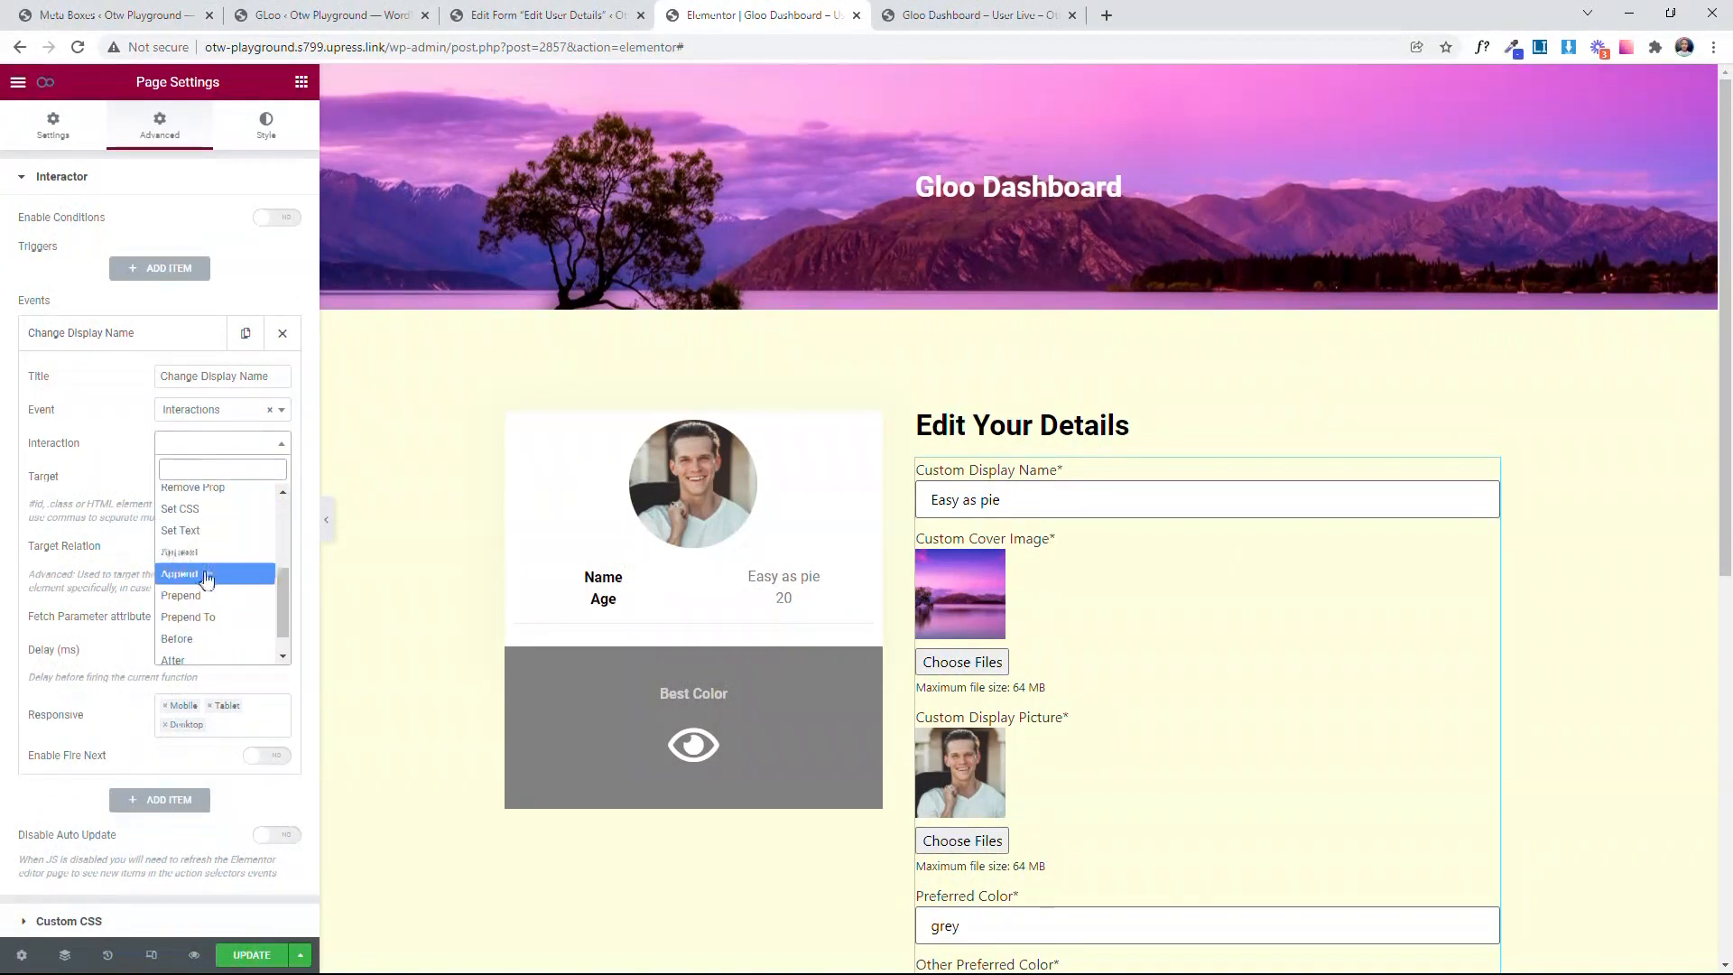
pyautogui.click(210, 533)
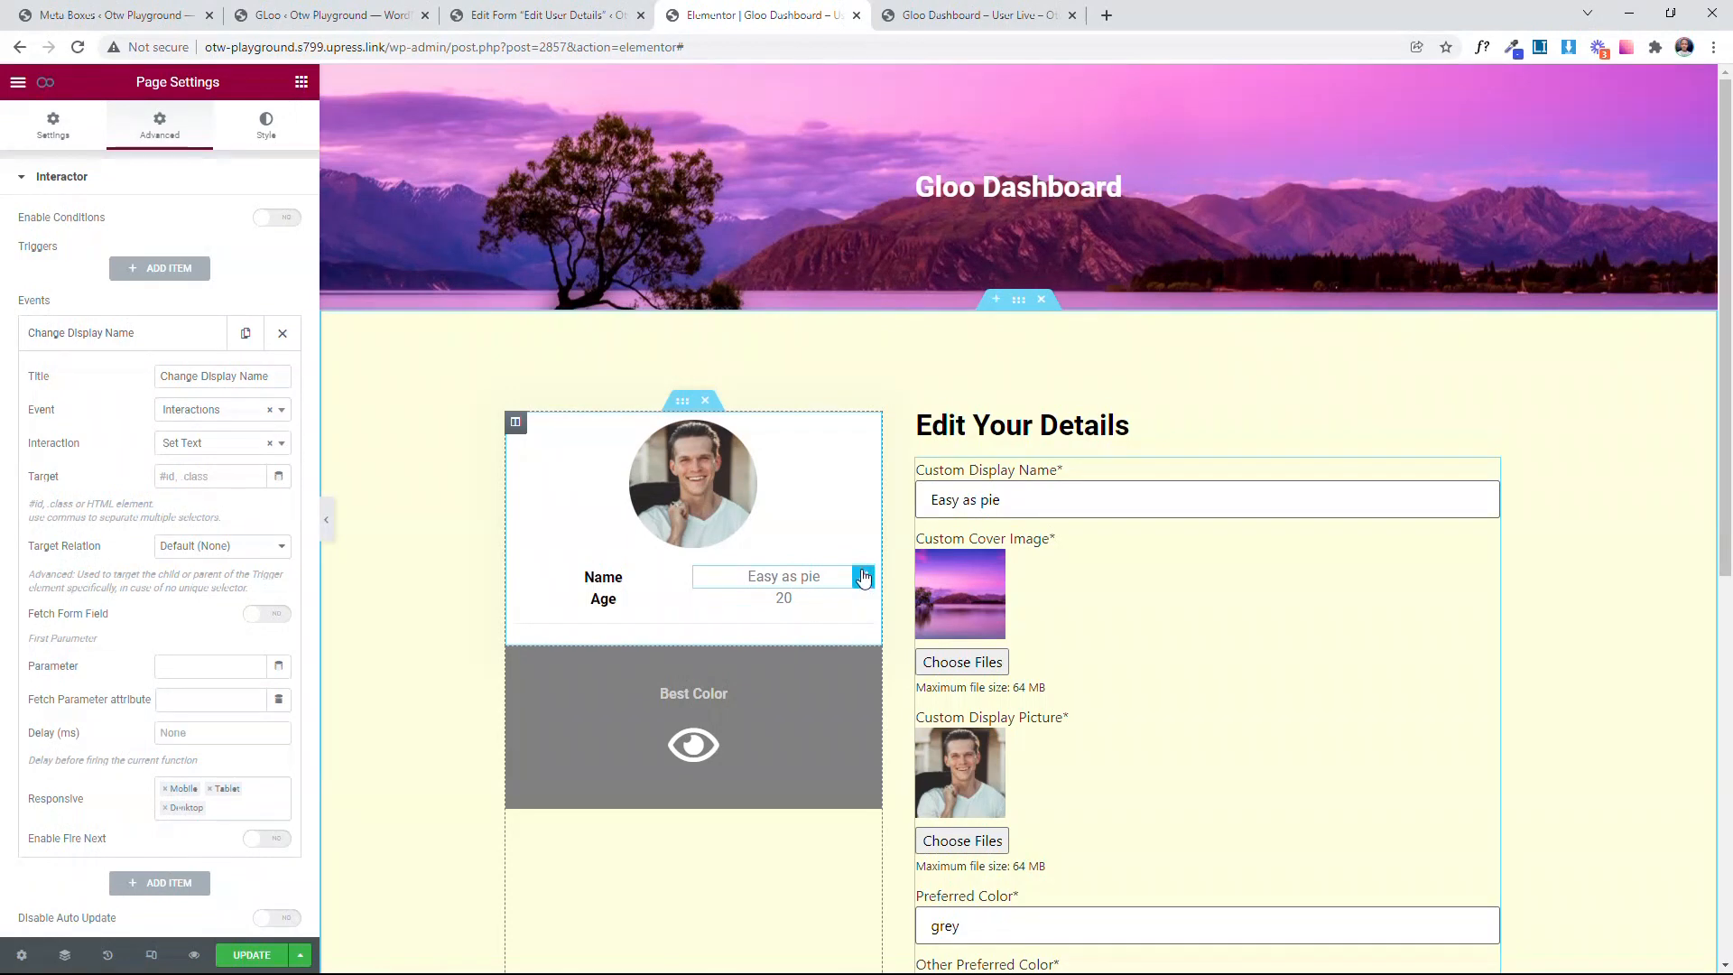
# Step: Give the text widget beside Name in the profile card a CSS ID beginning with "easyAs"
pyautogui.click(864, 582)
pyautogui.click(267, 127)
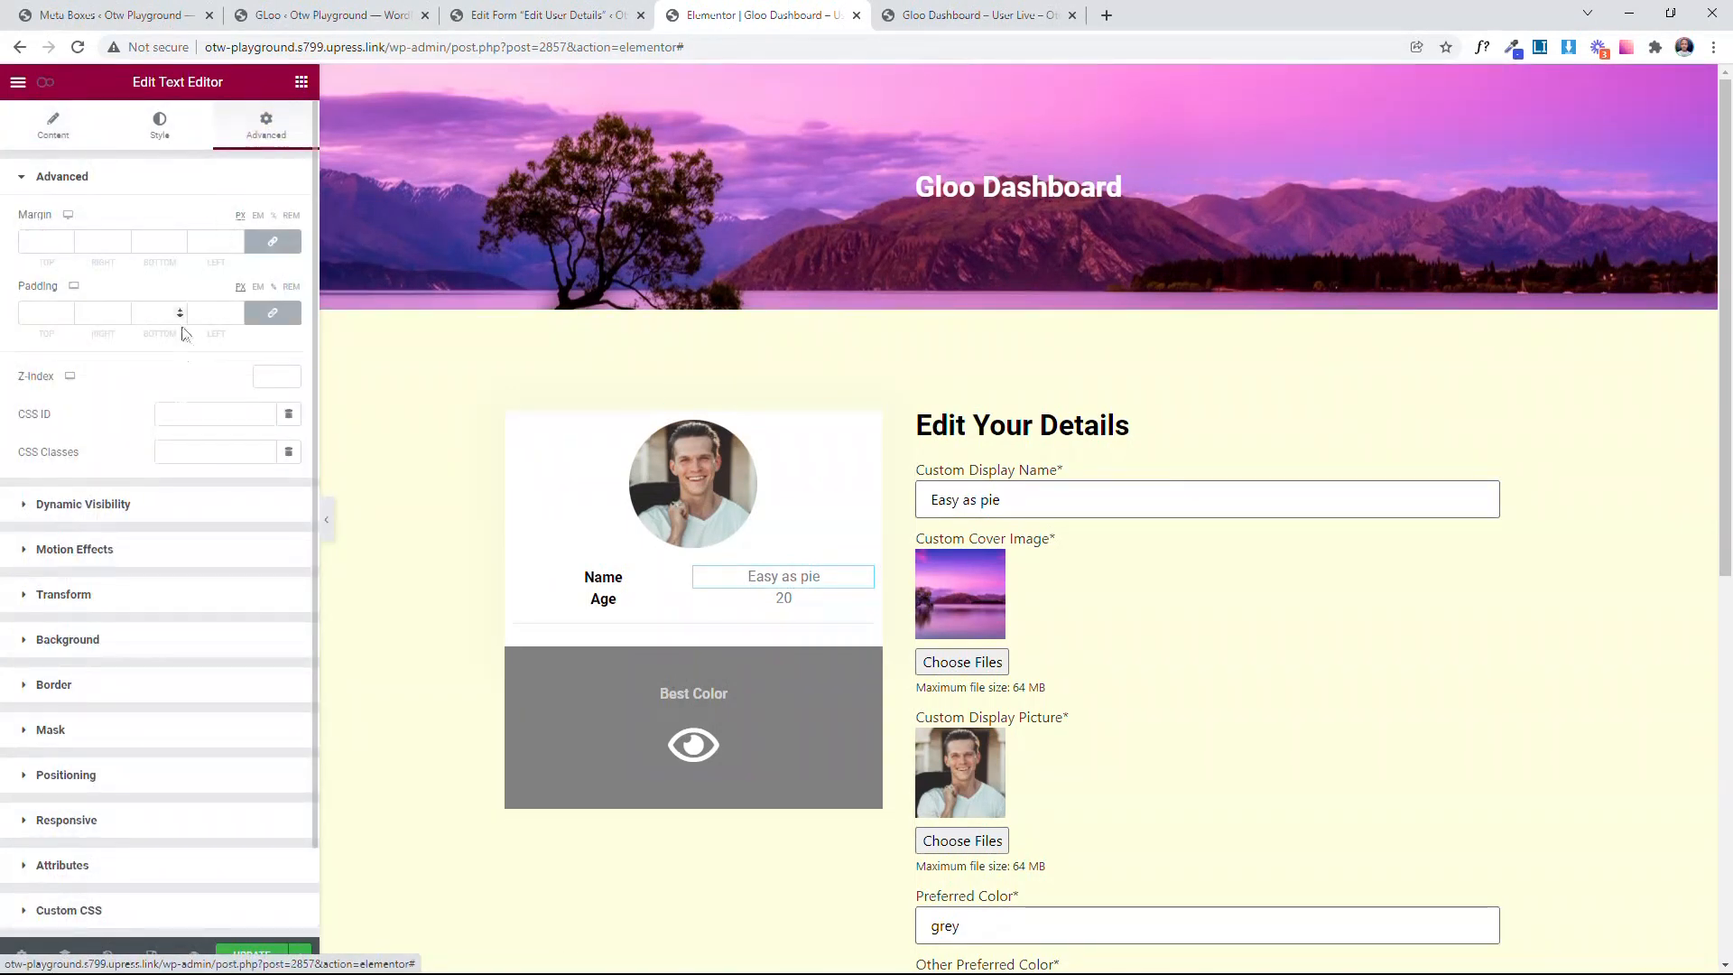
pyautogui.click(204, 413)
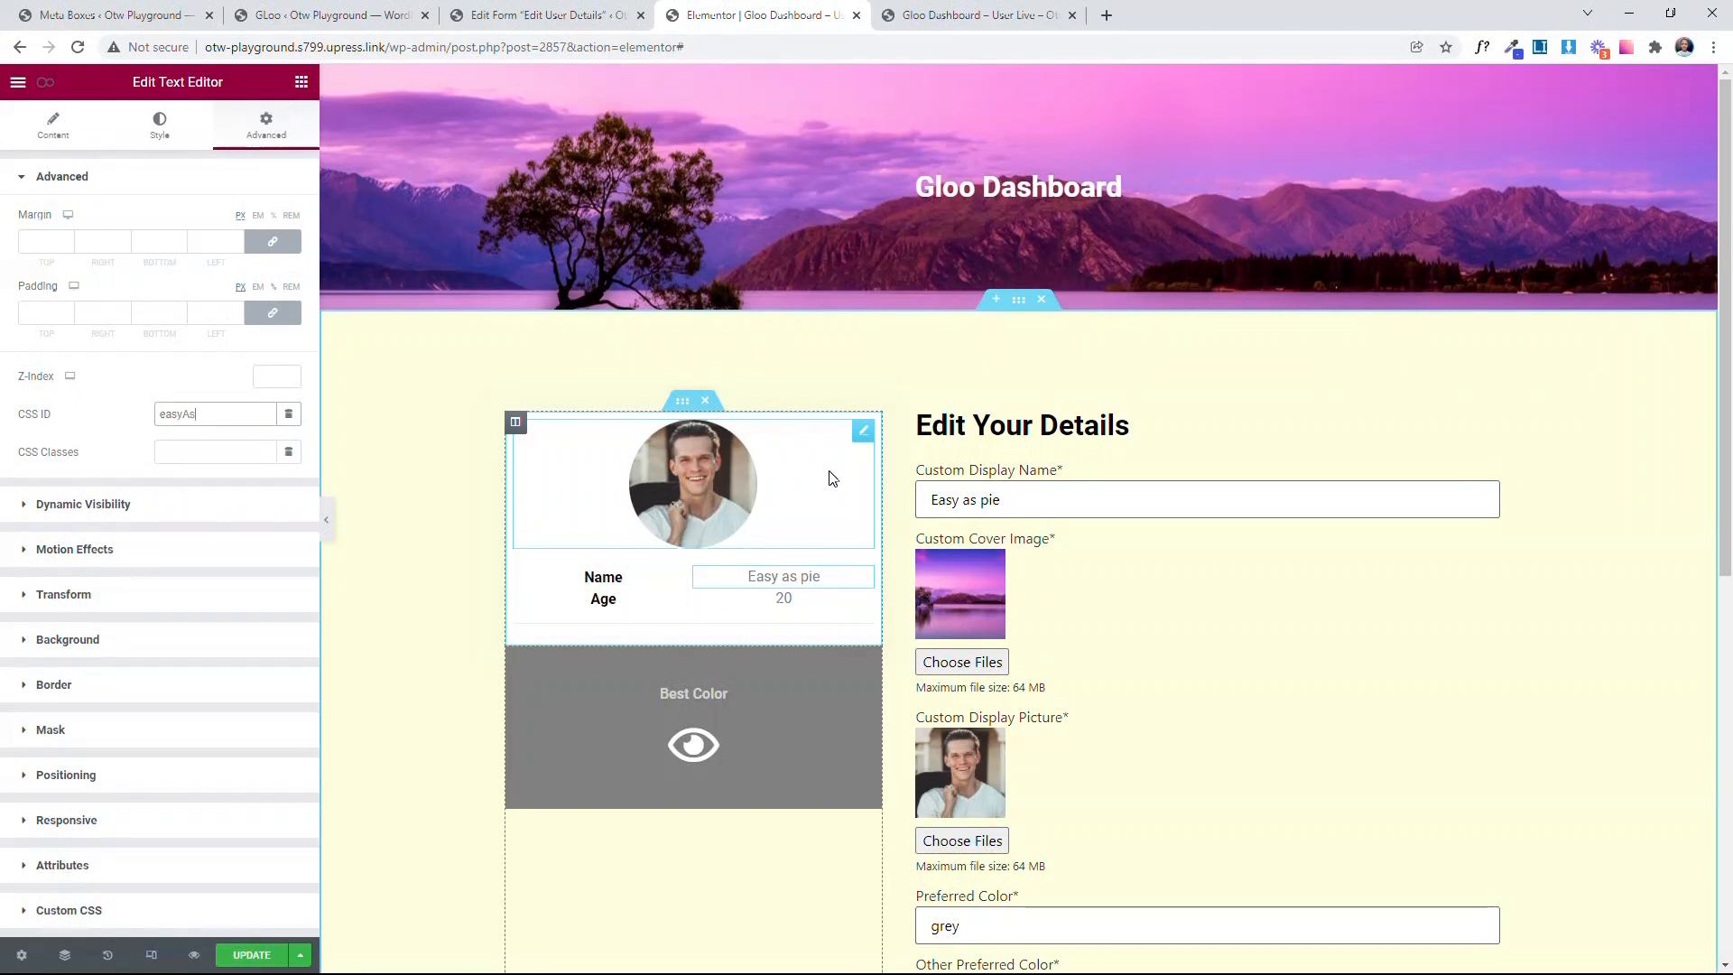
# Step: Reopen the Change Display Name event in the page's Interactor settings and set its target to #easyAsPie
pyautogui.click(45, 82)
pyautogui.click(135, 332)
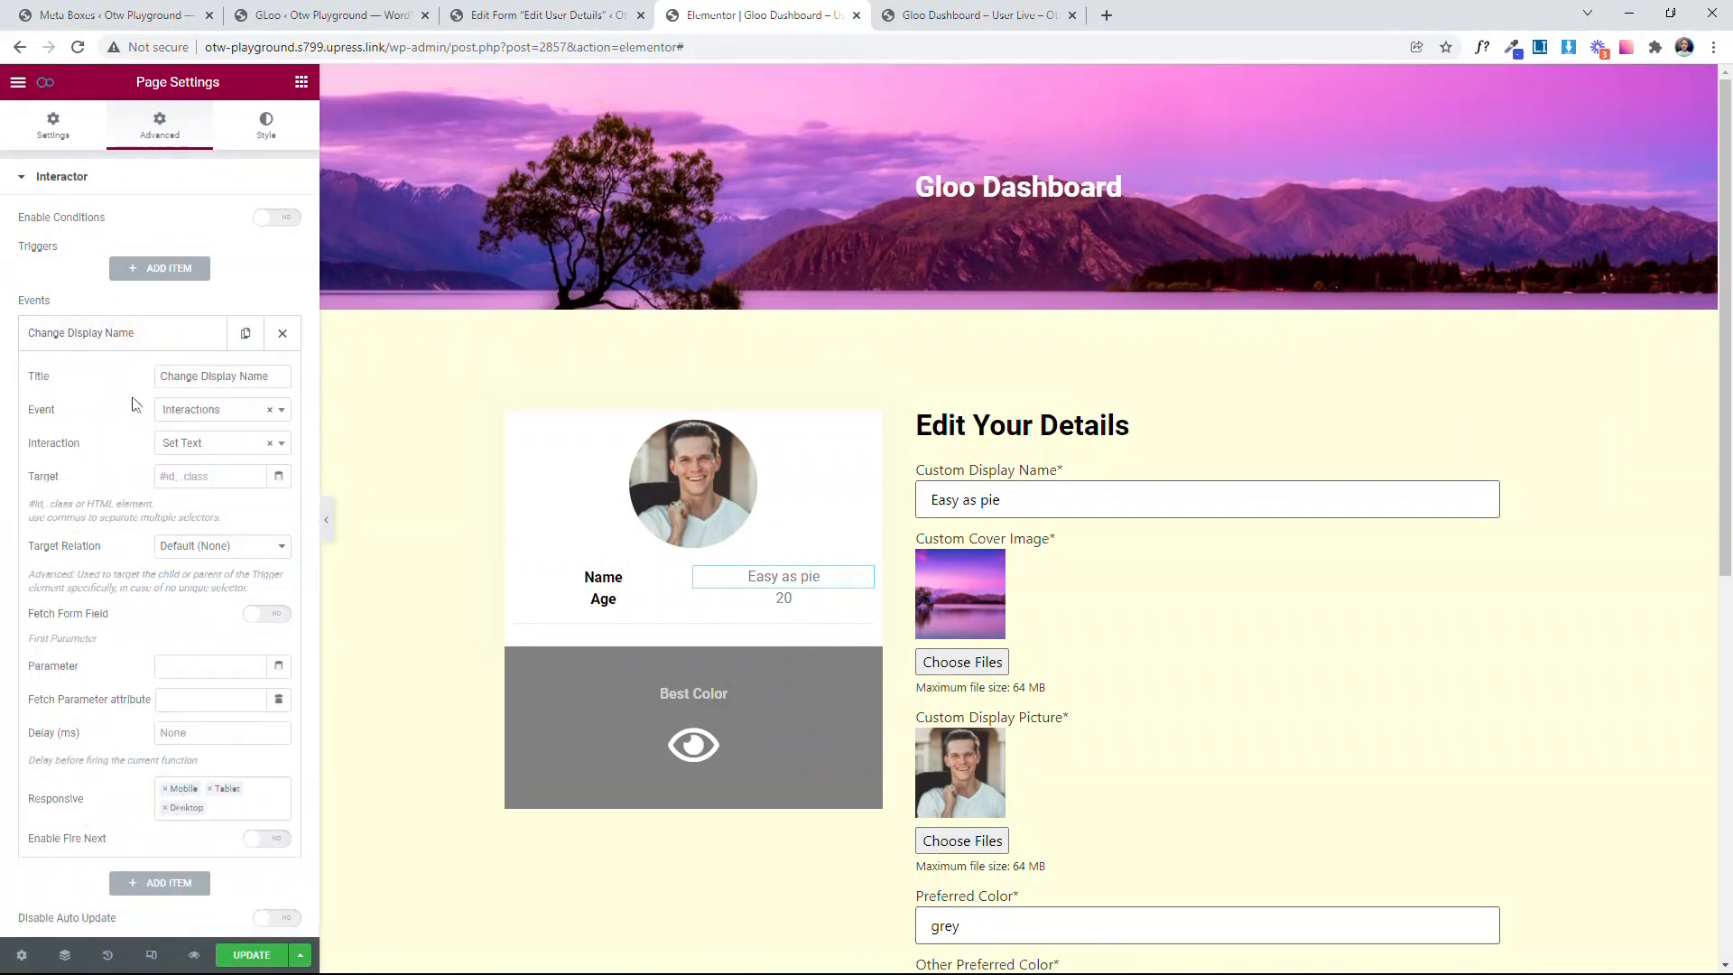
pyautogui.scroll(-1, 206, 518)
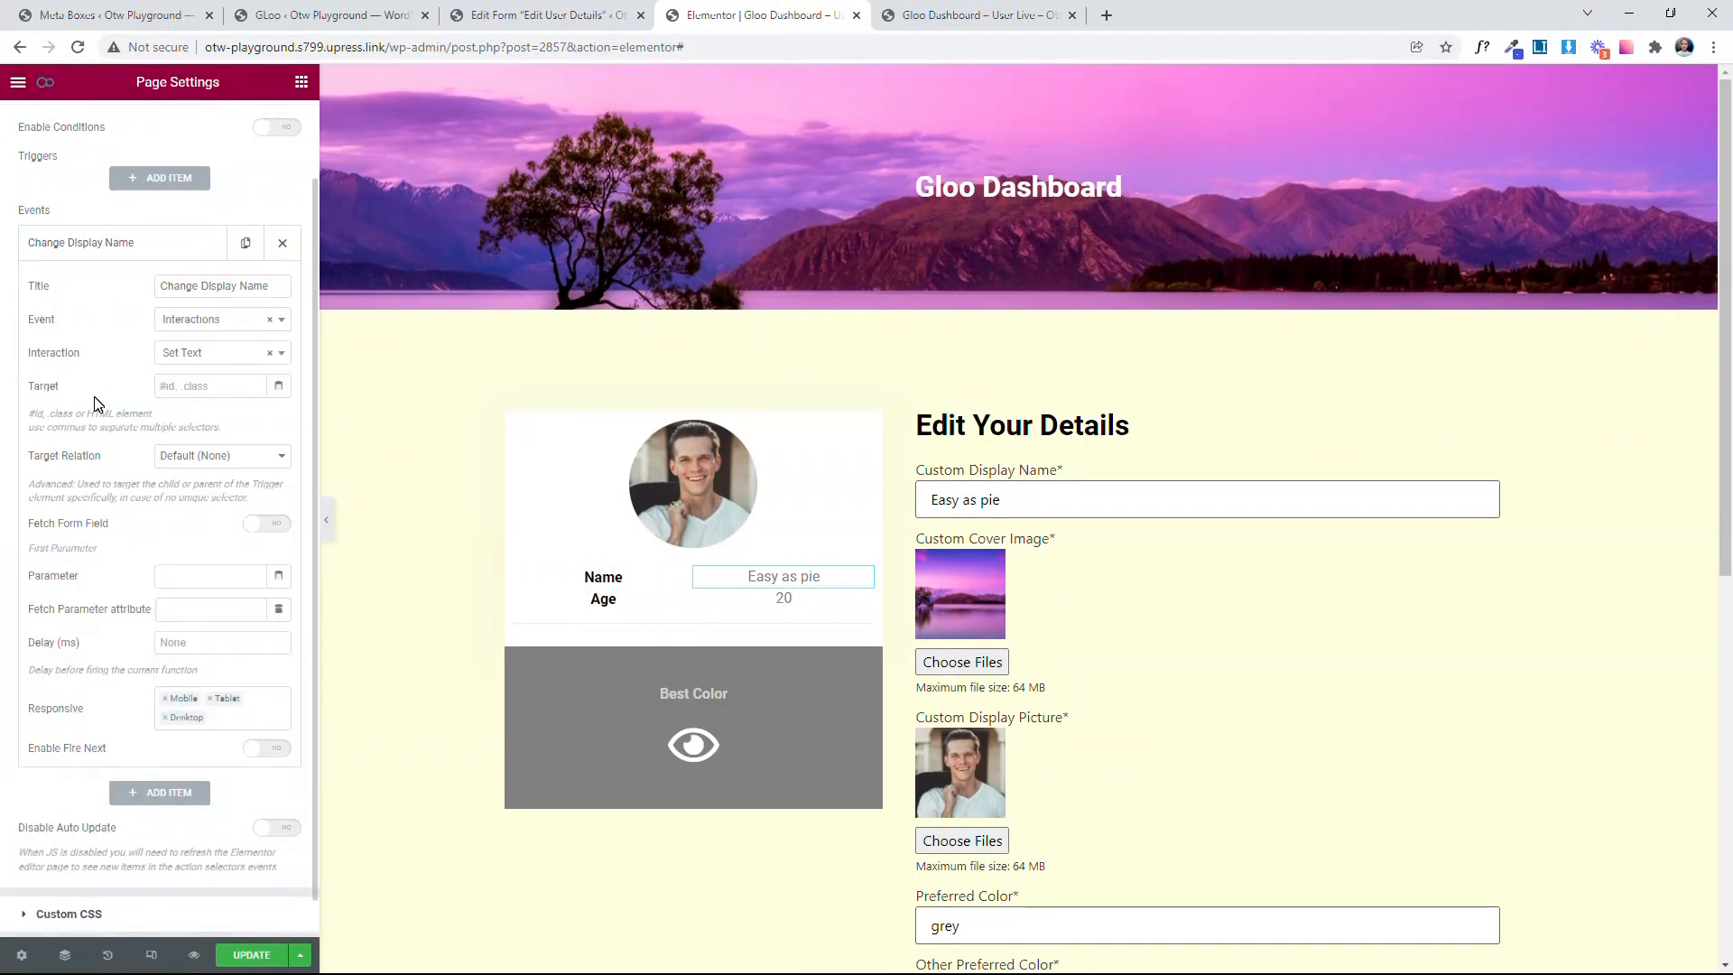
pyautogui.click(198, 386)
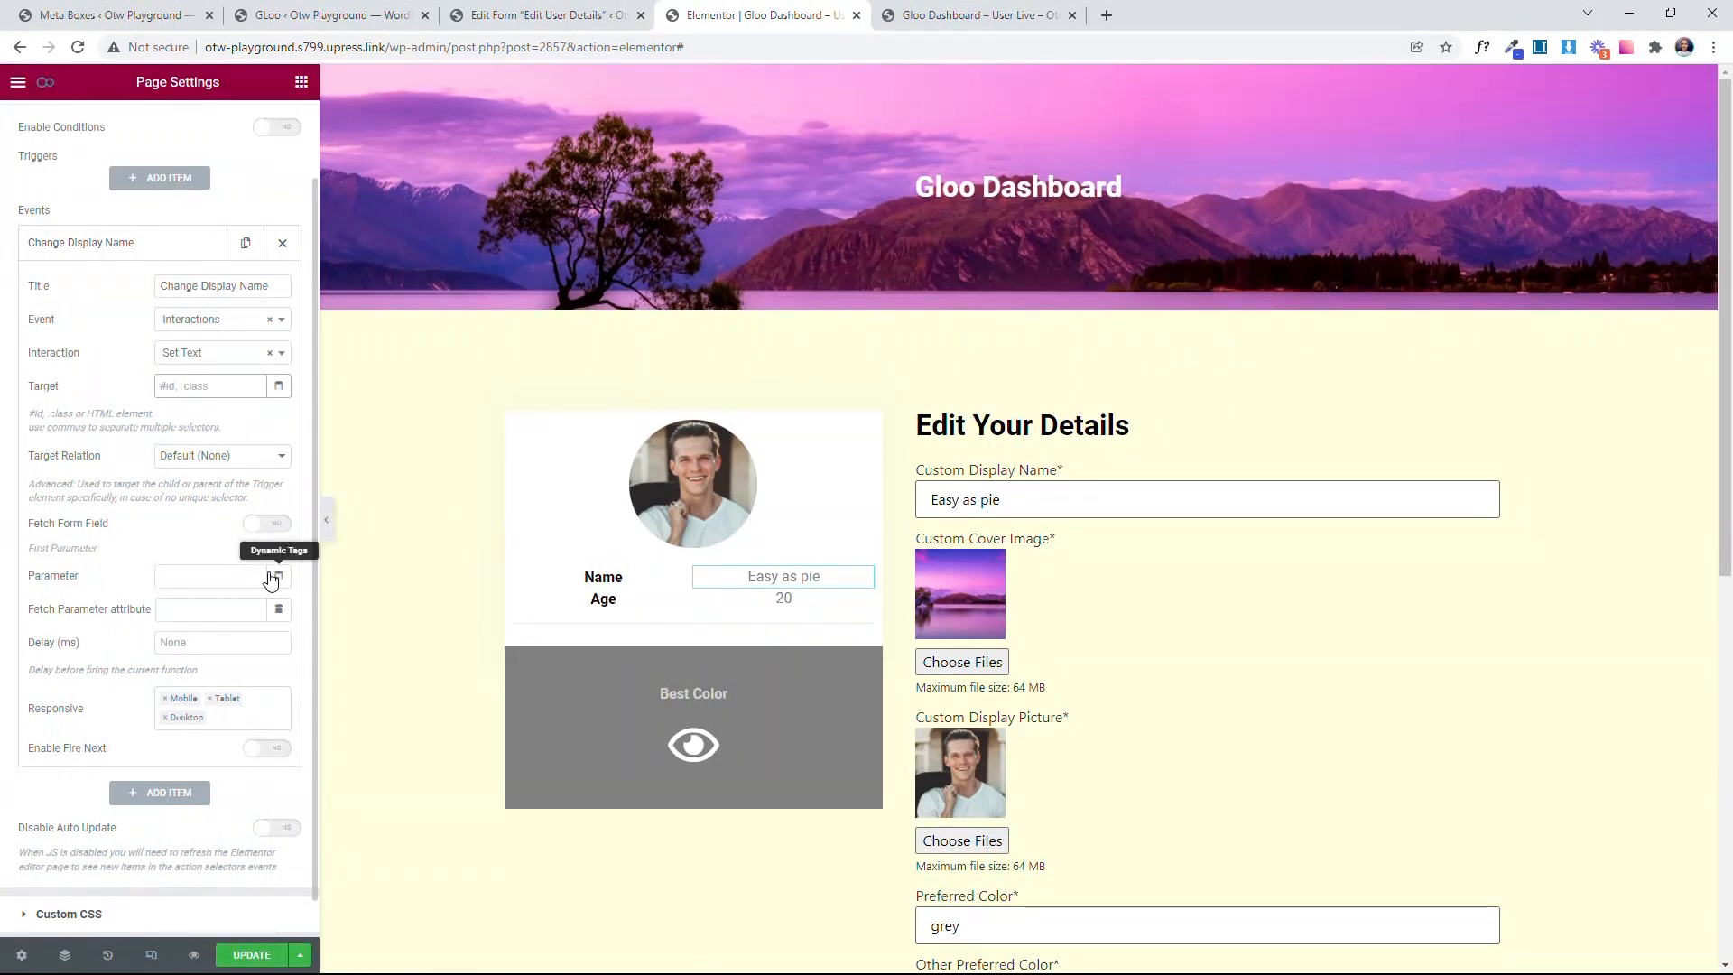
pyautogui.write('#easyAsPie')
pyautogui.moveTo(166, 389); pyautogui.dragTo(145, 391)
pyautogui.click(246, 382)
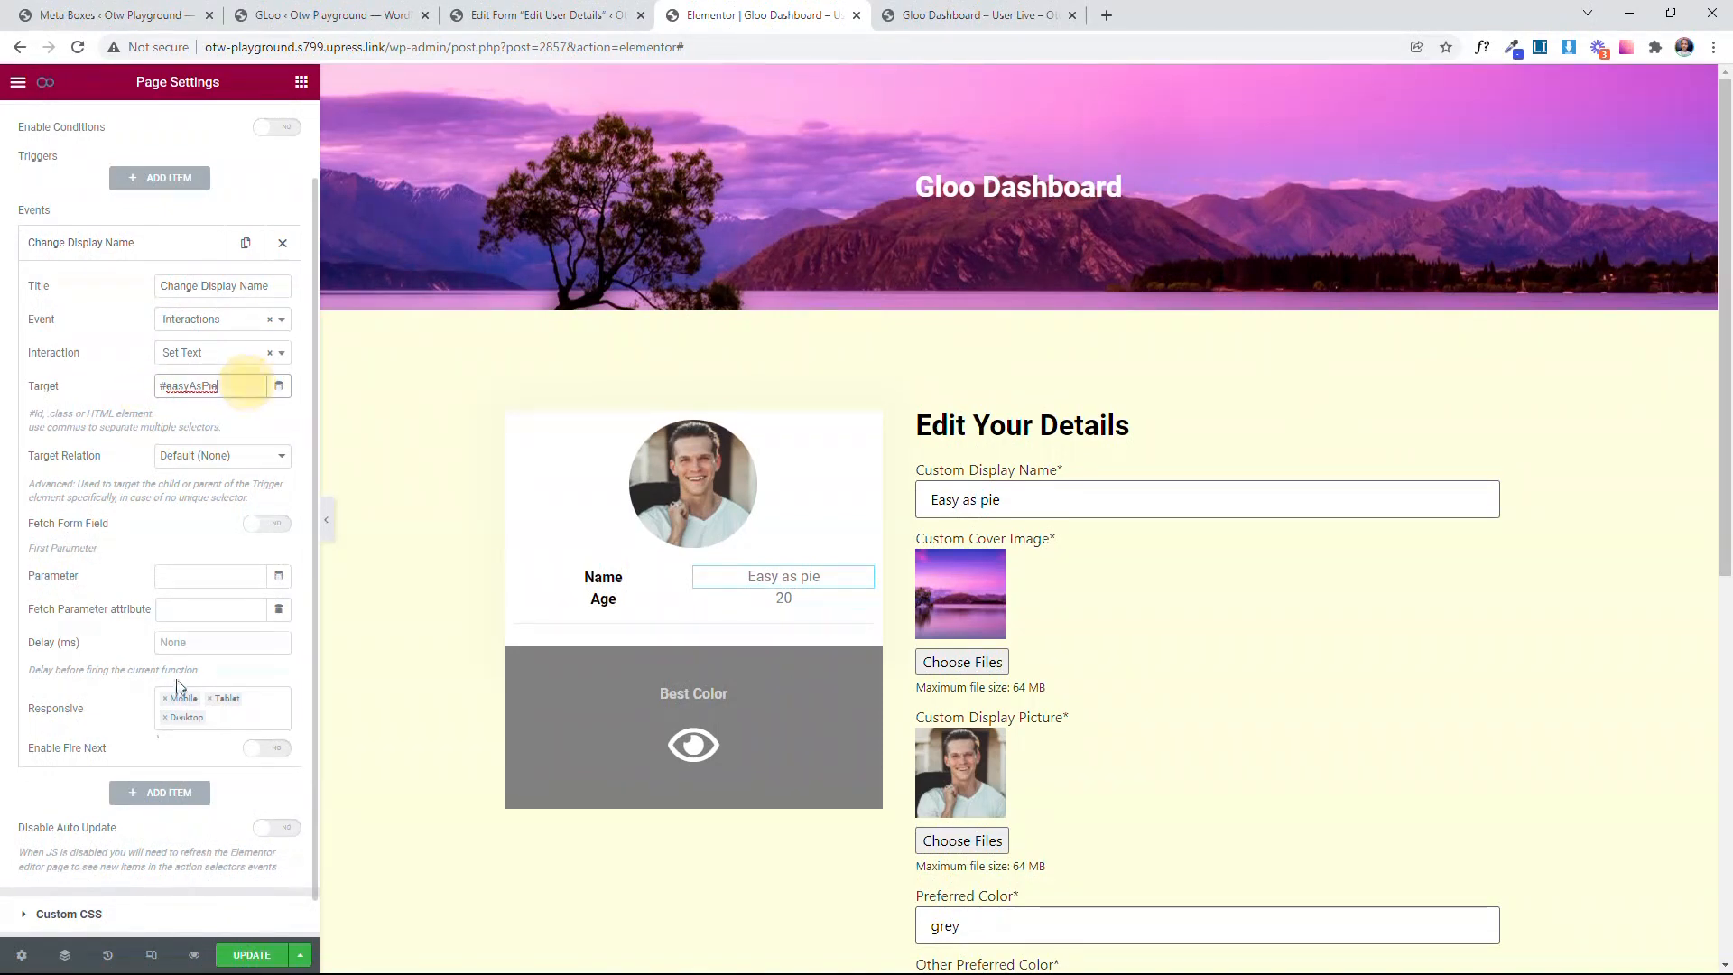
# Step: Examine the Target field's guidance on selector formats and multiple selectors, and compare it with the entered ID selector
pyautogui.click(112, 418)
pyautogui.moveTo(25, 416); pyautogui.dragTo(185, 415)
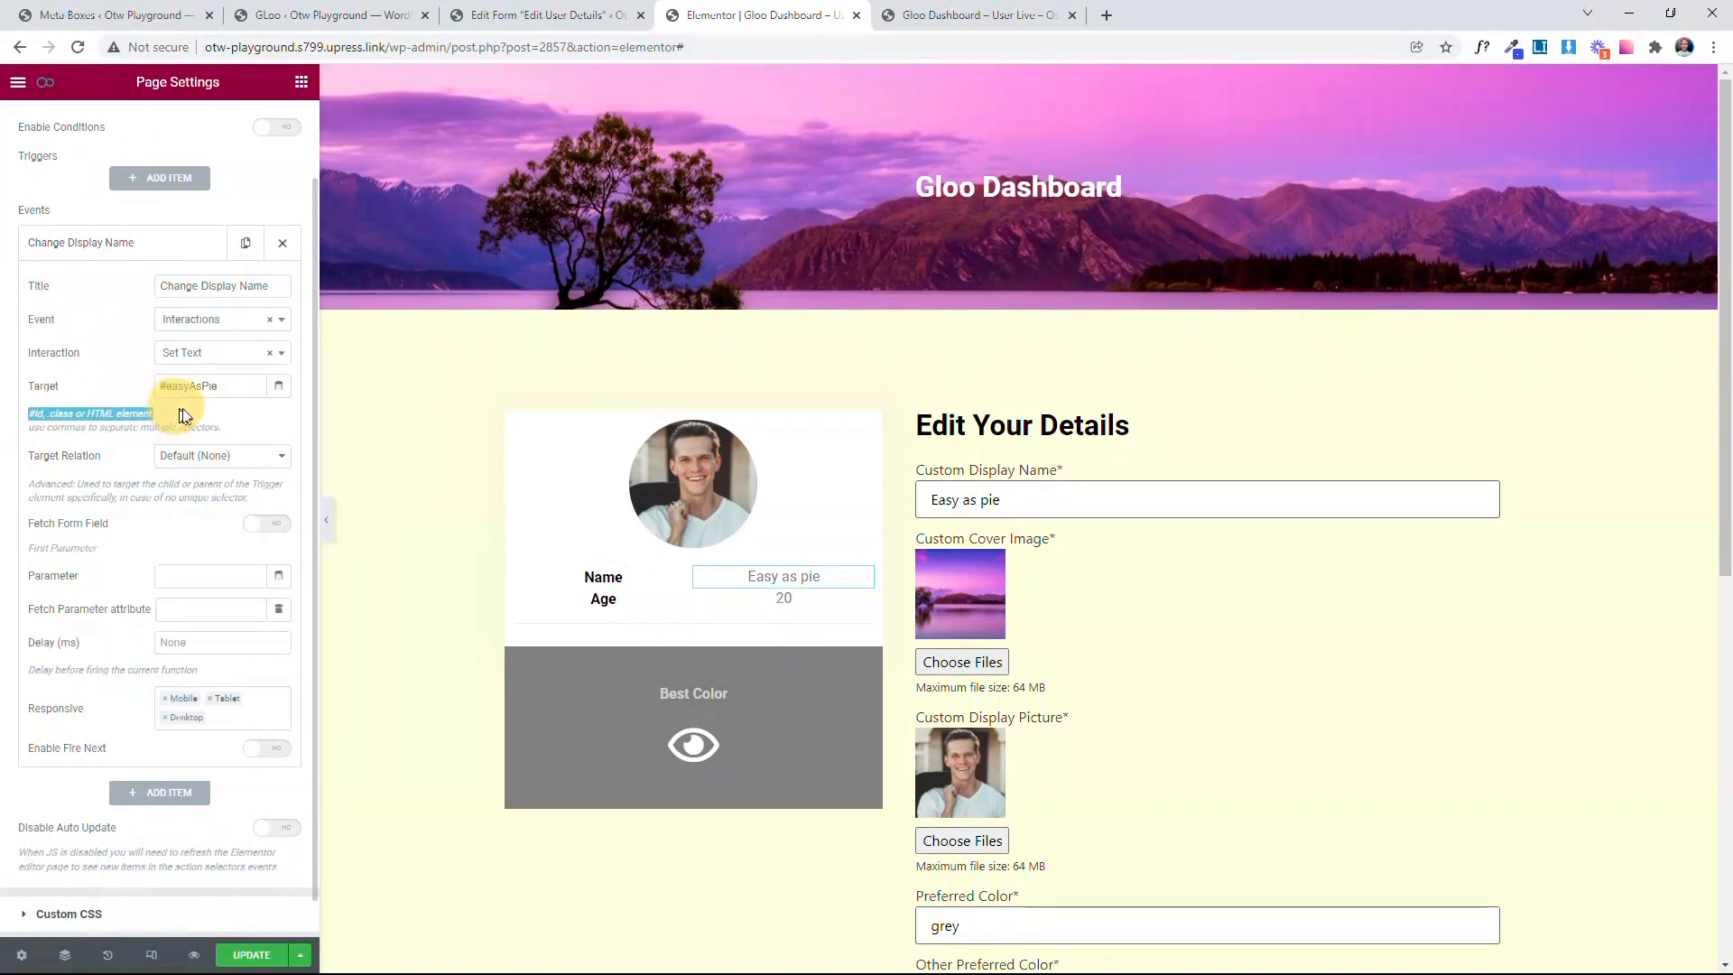
pyautogui.click(198, 423)
pyautogui.moveTo(27, 428); pyautogui.dragTo(238, 426)
pyautogui.click(238, 430)
pyautogui.tripleClick(228, 387)
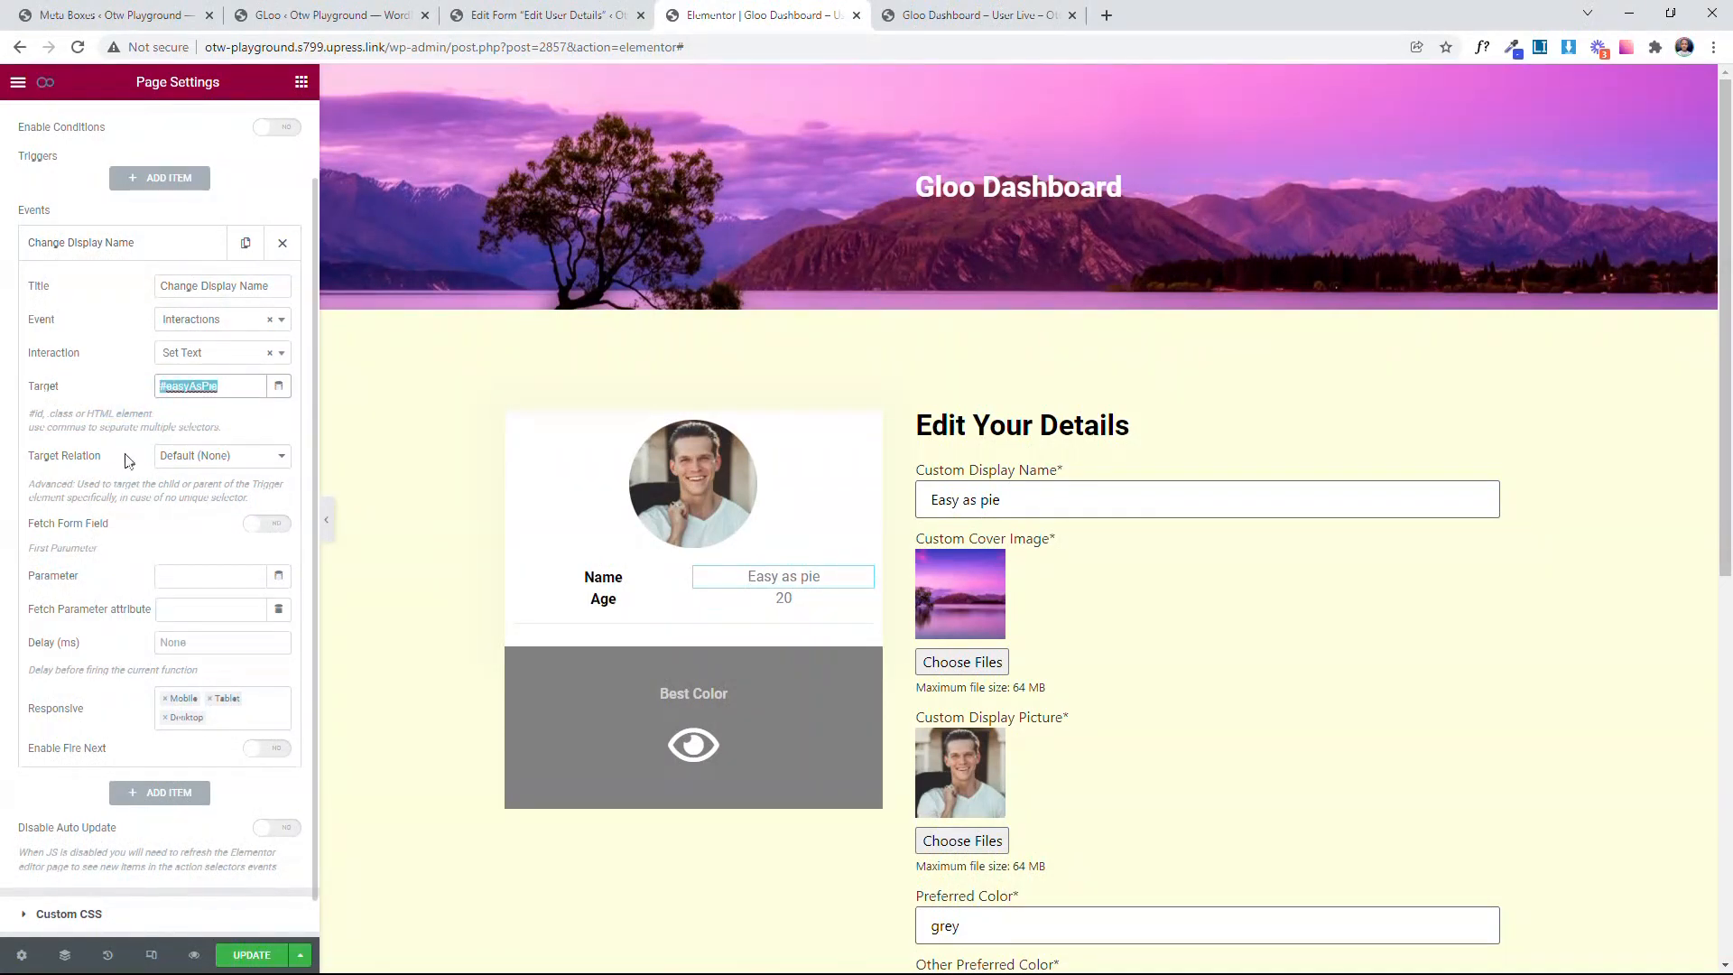
pyautogui.click(133, 387)
pyautogui.moveTo(222, 387); pyautogui.dragTo(153, 384)
pyautogui.click(120, 399)
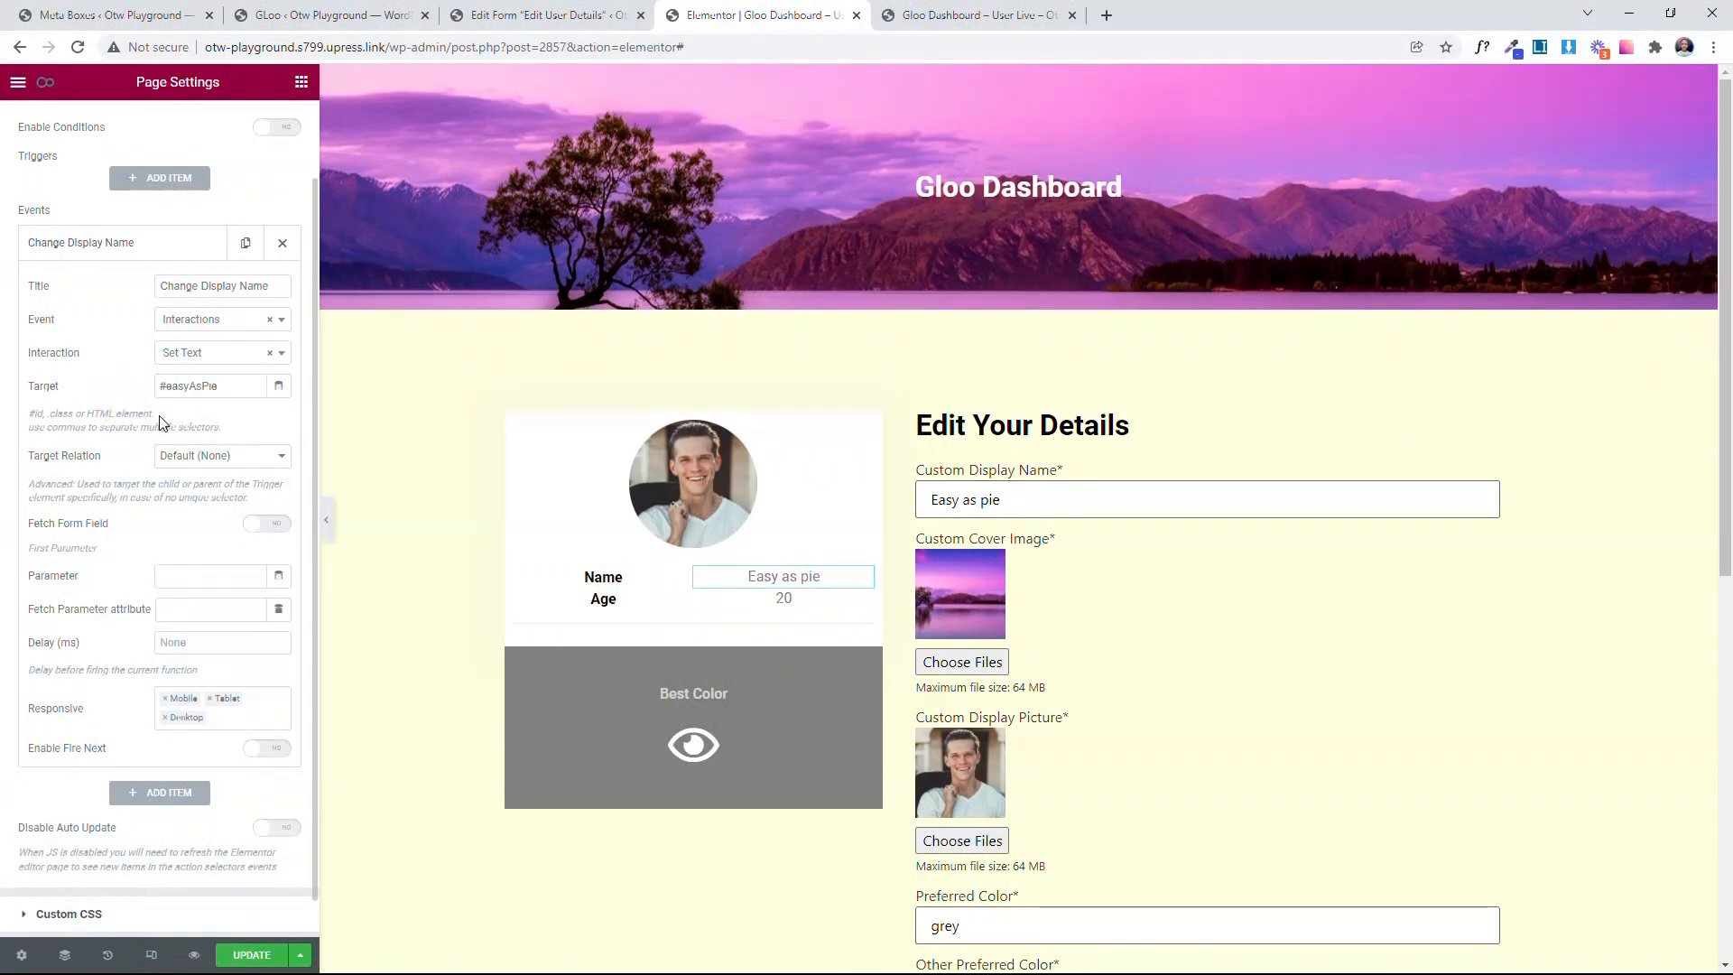
pyautogui.moveTo(166, 386); pyautogui.dragTo(111, 395)
pyautogui.click(113, 408)
pyautogui.scroll(-1, 221, 501)
# Step: Keep the event's target relation at Default (None) and enable Fetch Form Field
pyautogui.click(212, 417)
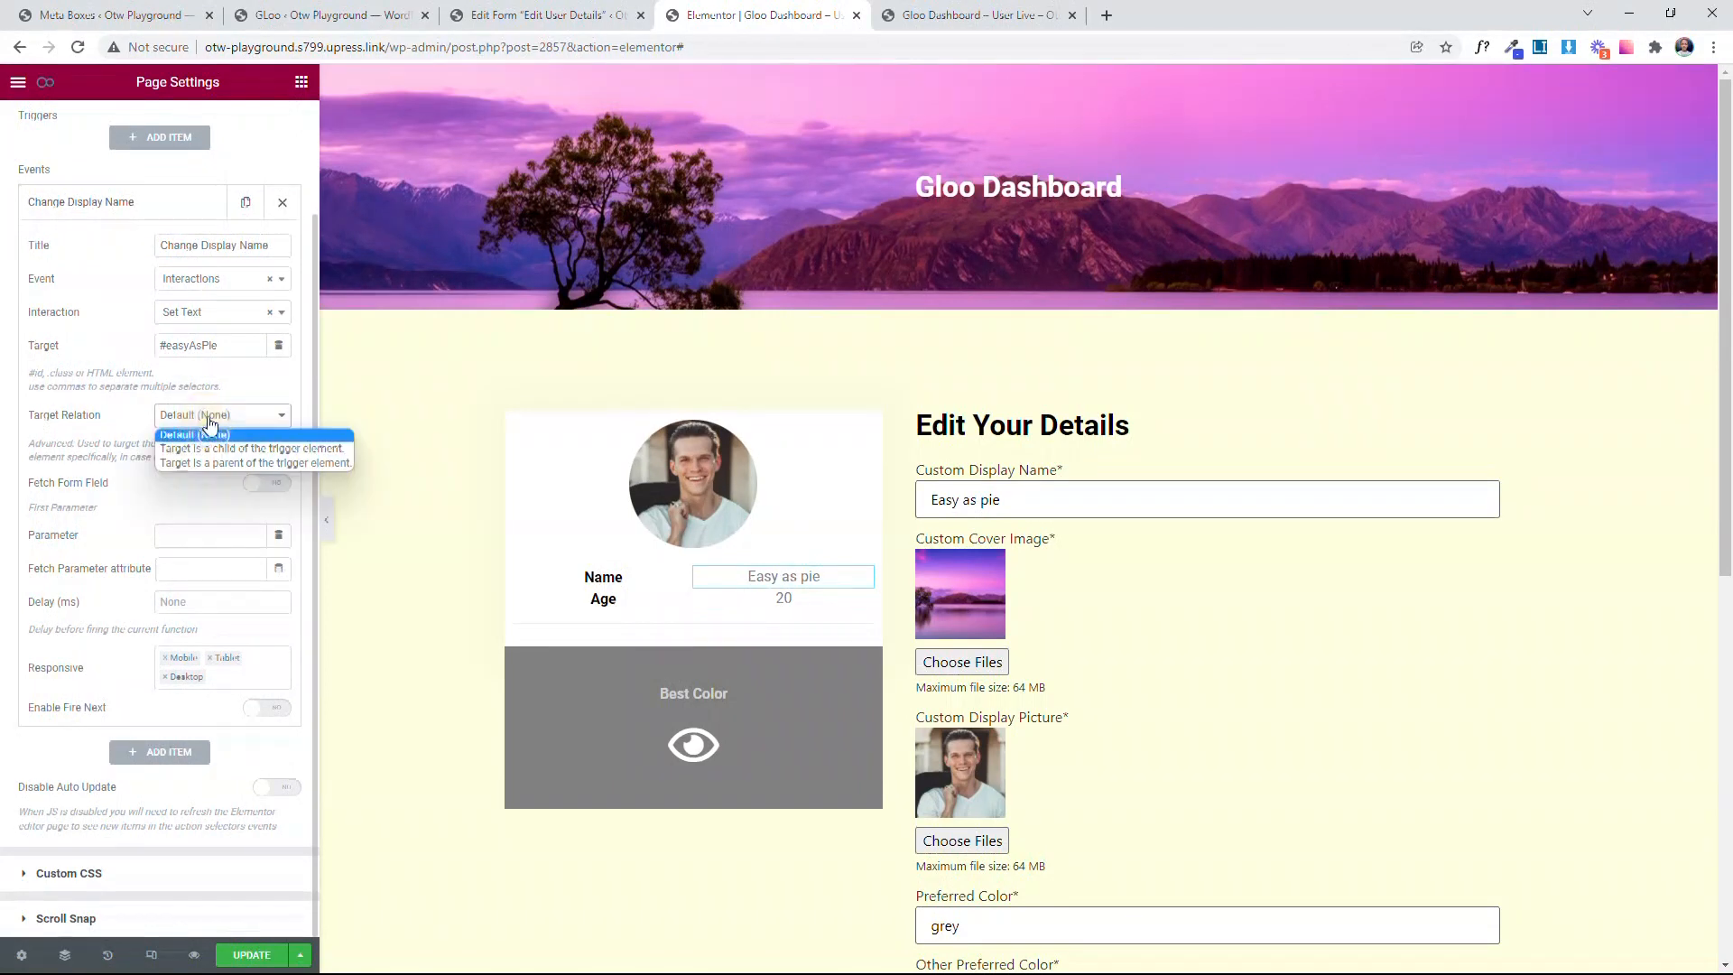
pyautogui.click(179, 432)
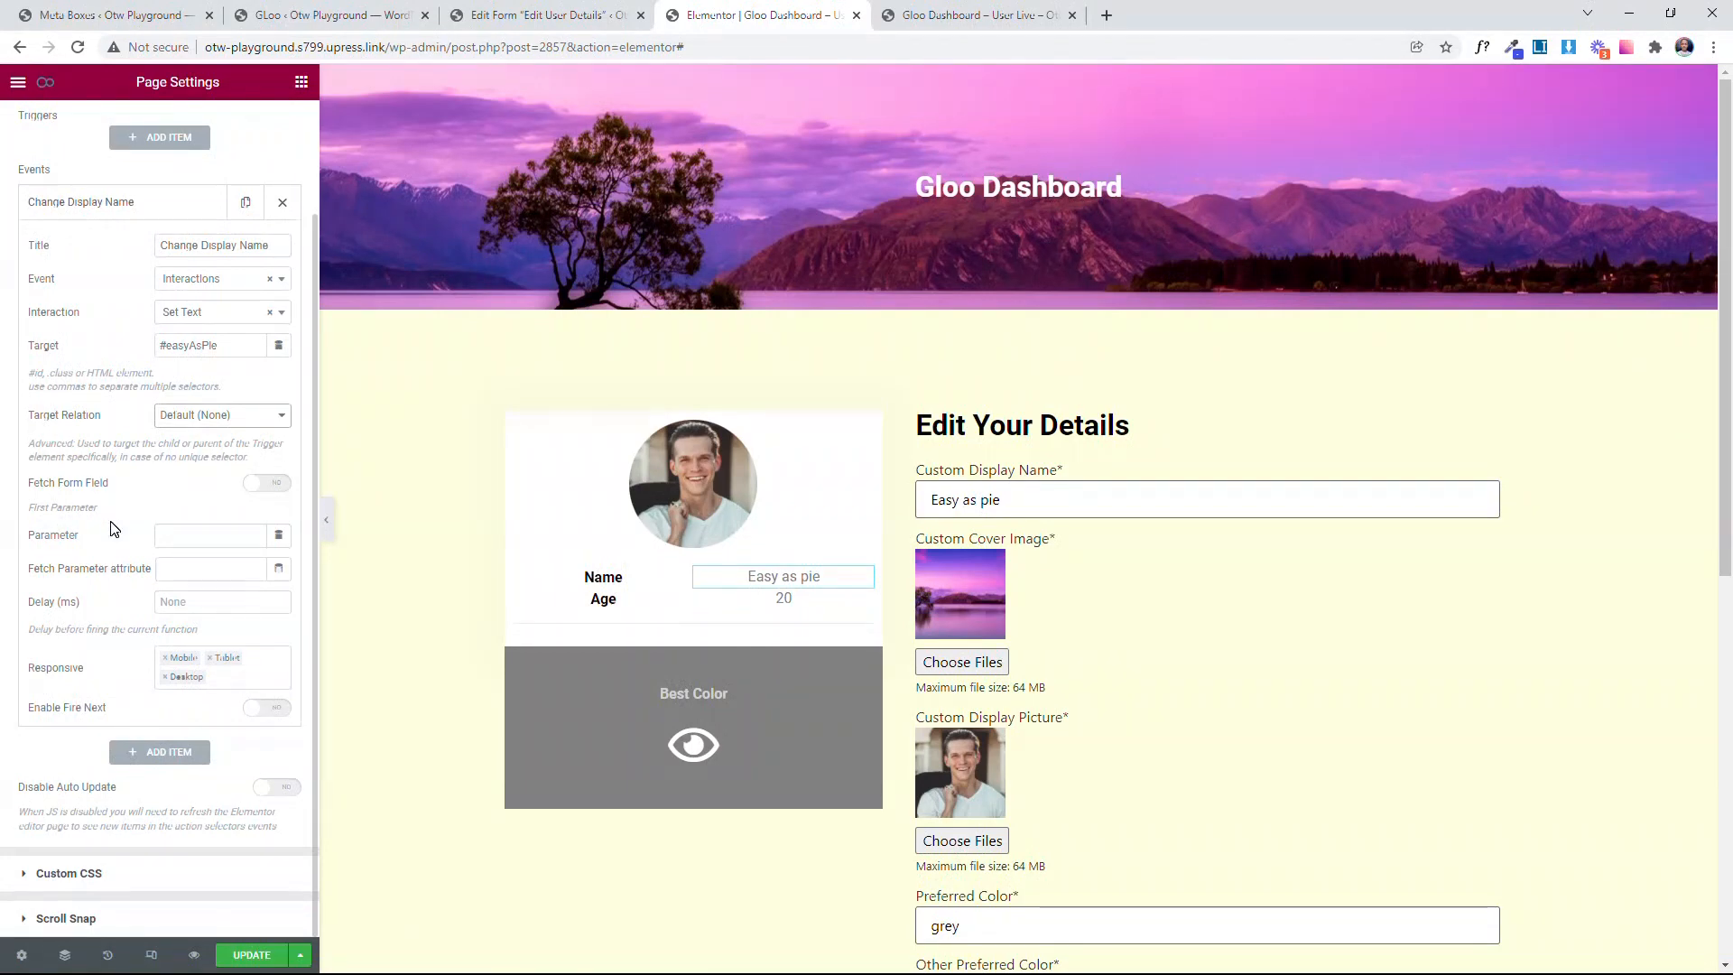
pyautogui.click(213, 536)
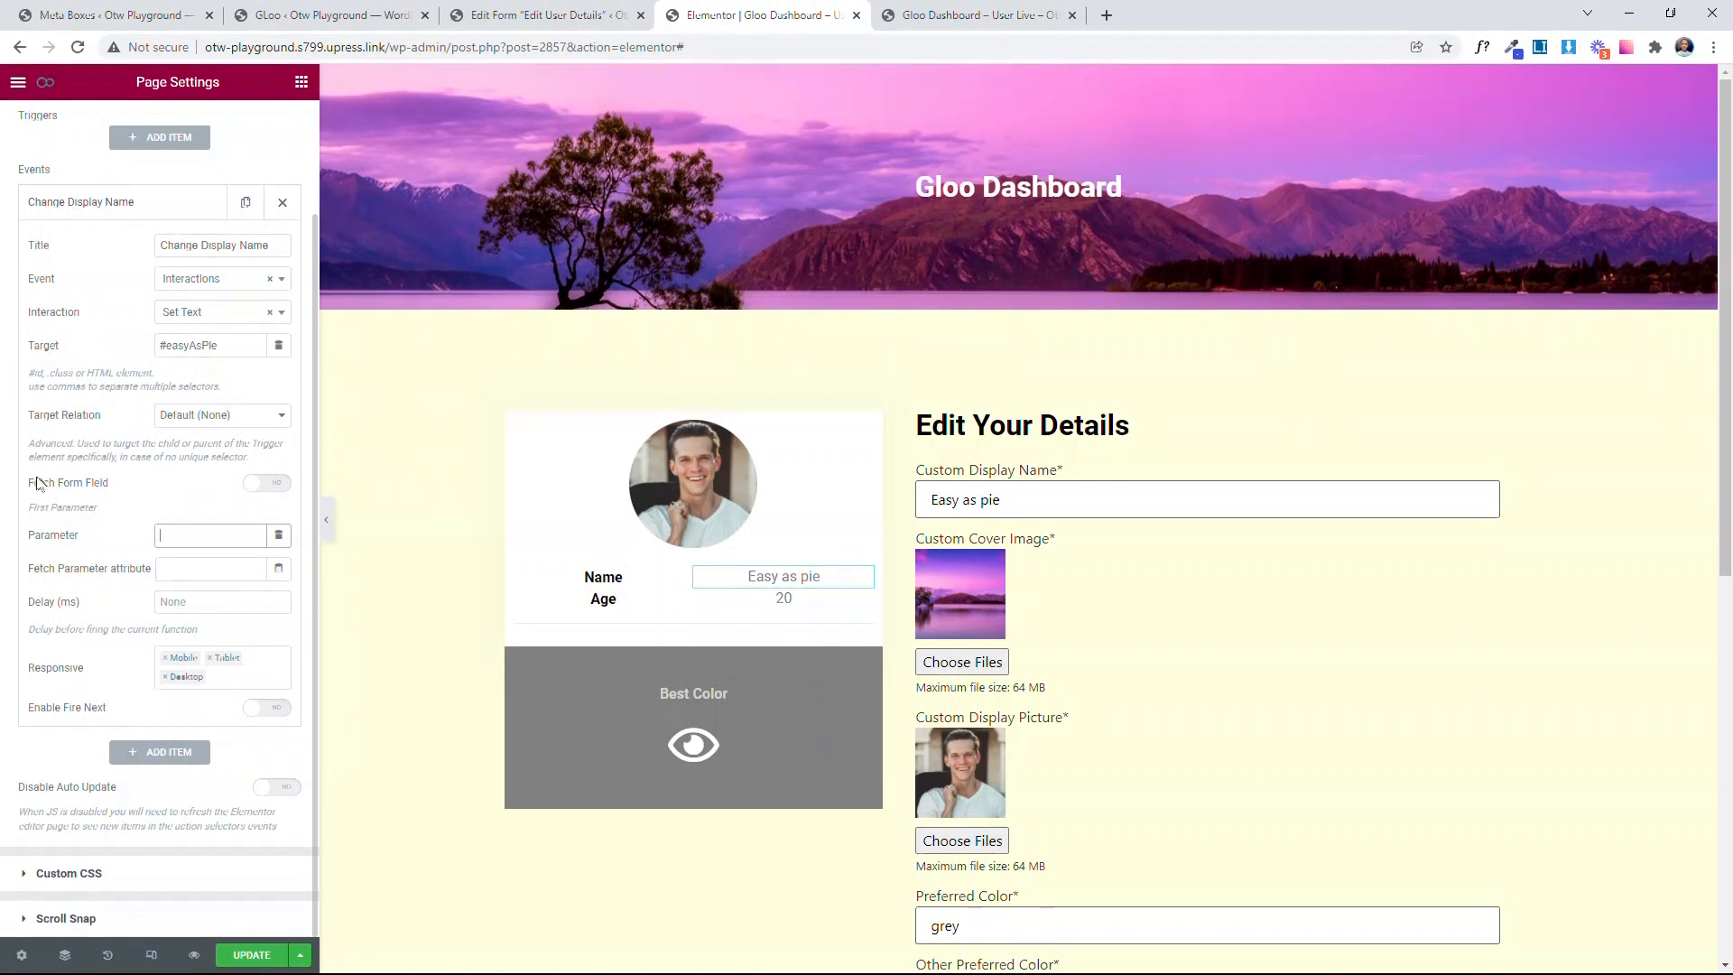
pyautogui.click(261, 486)
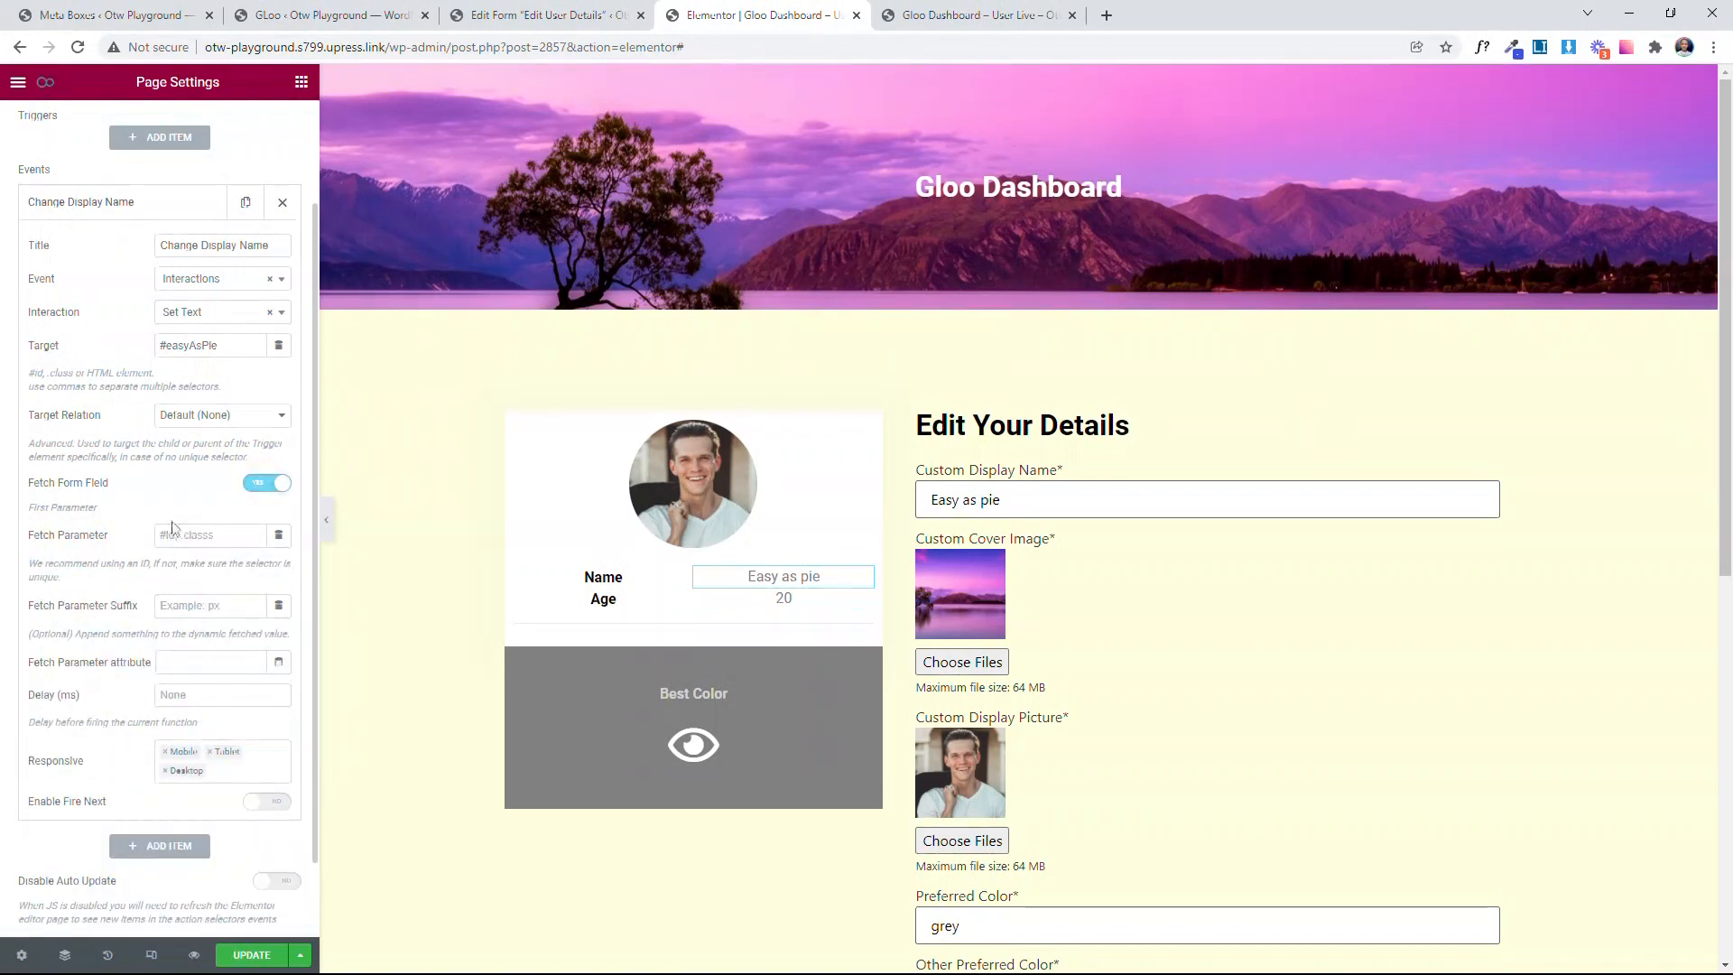
# Step: Inspect the Custom Display Name field on the live dashboard page and copy its ID, custom-display-name
pyautogui.click(190, 533)
pyautogui.click(979, 14)
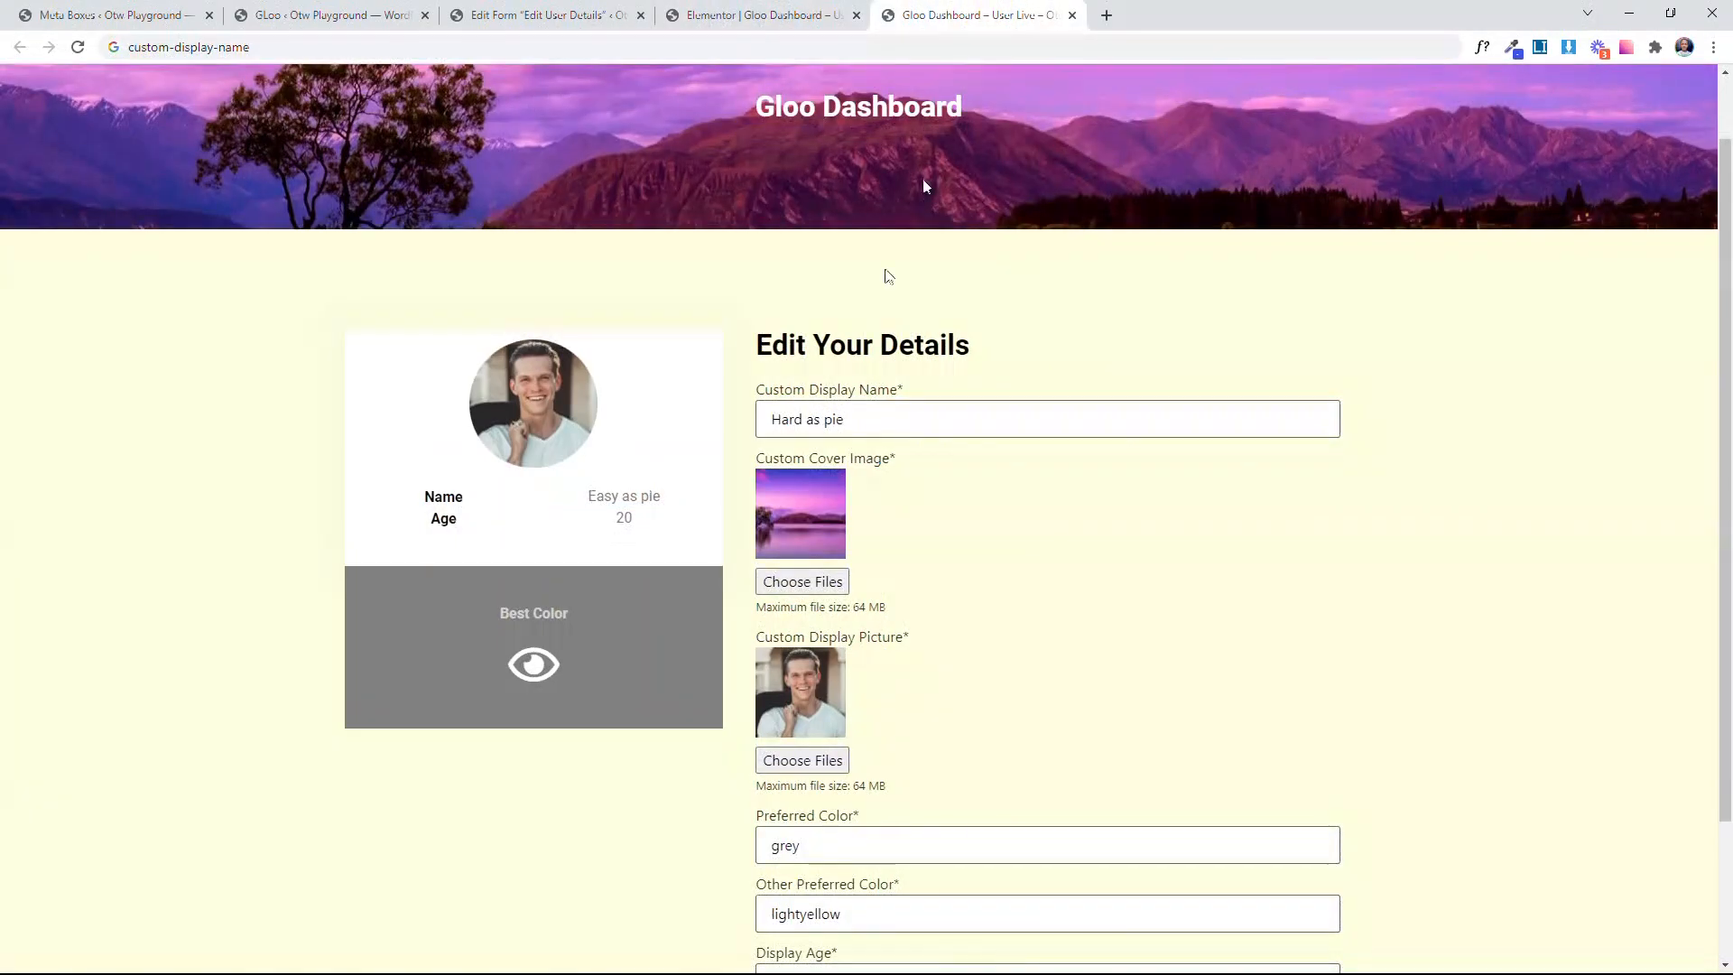
pyautogui.rightClick(918, 415)
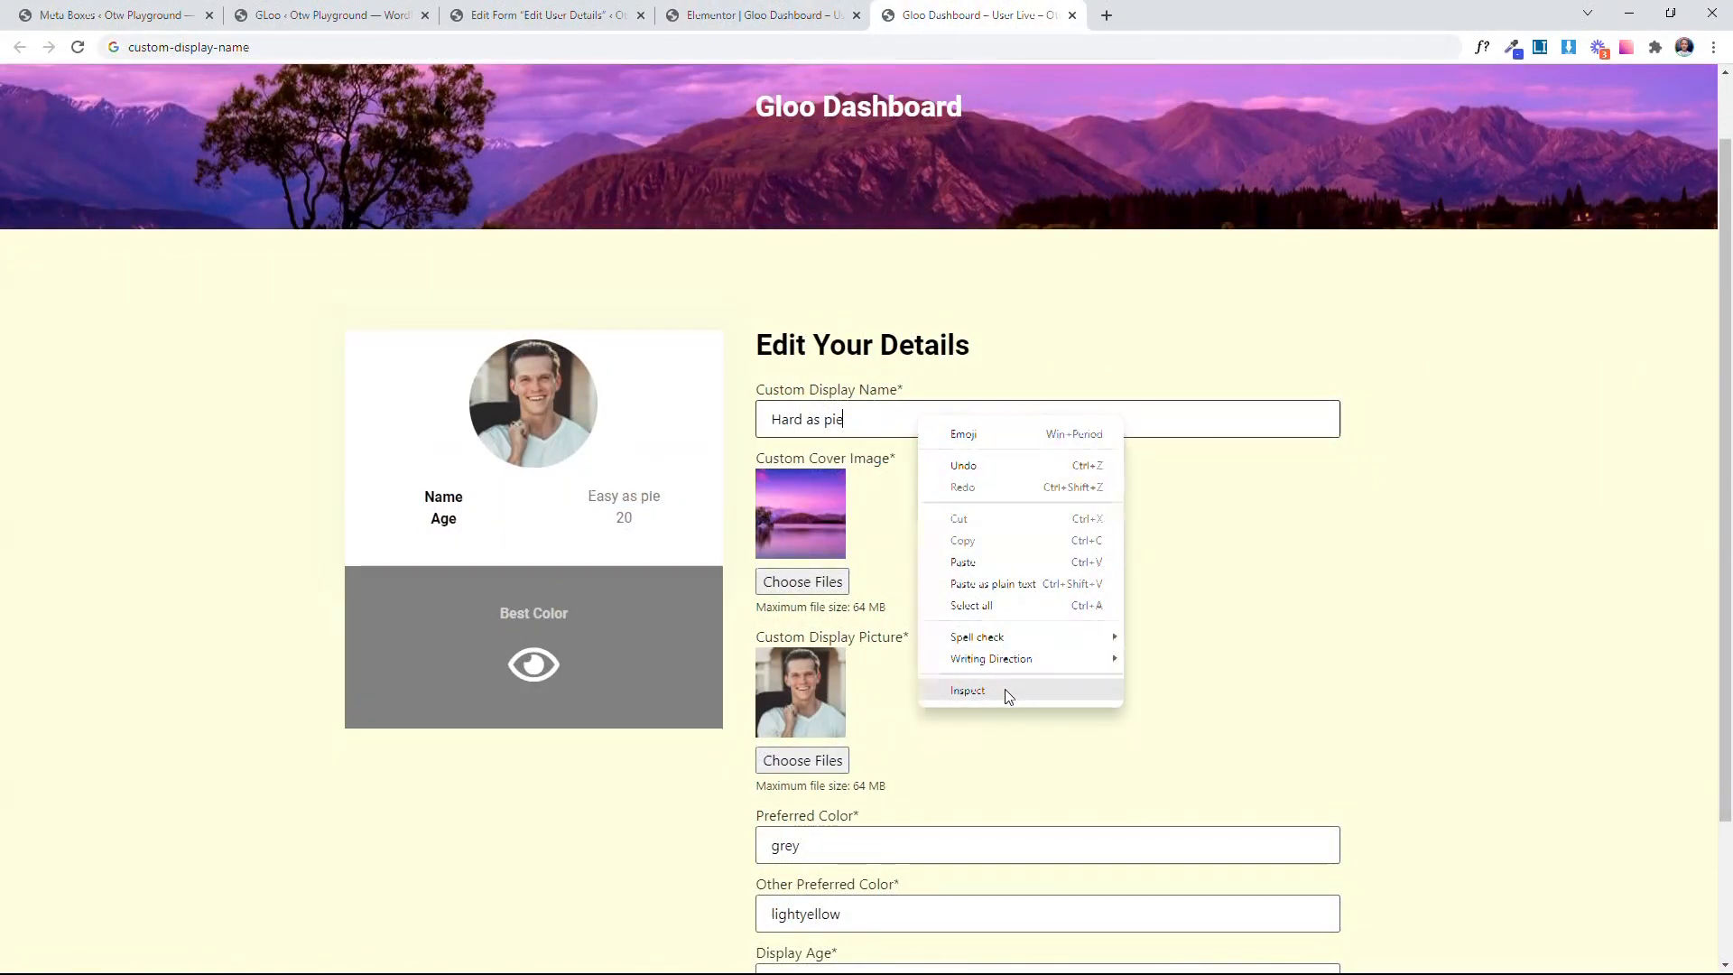
pyautogui.click(1005, 690)
pyautogui.click(243, 45)
pyautogui.hotkey('ctrl', 'c')
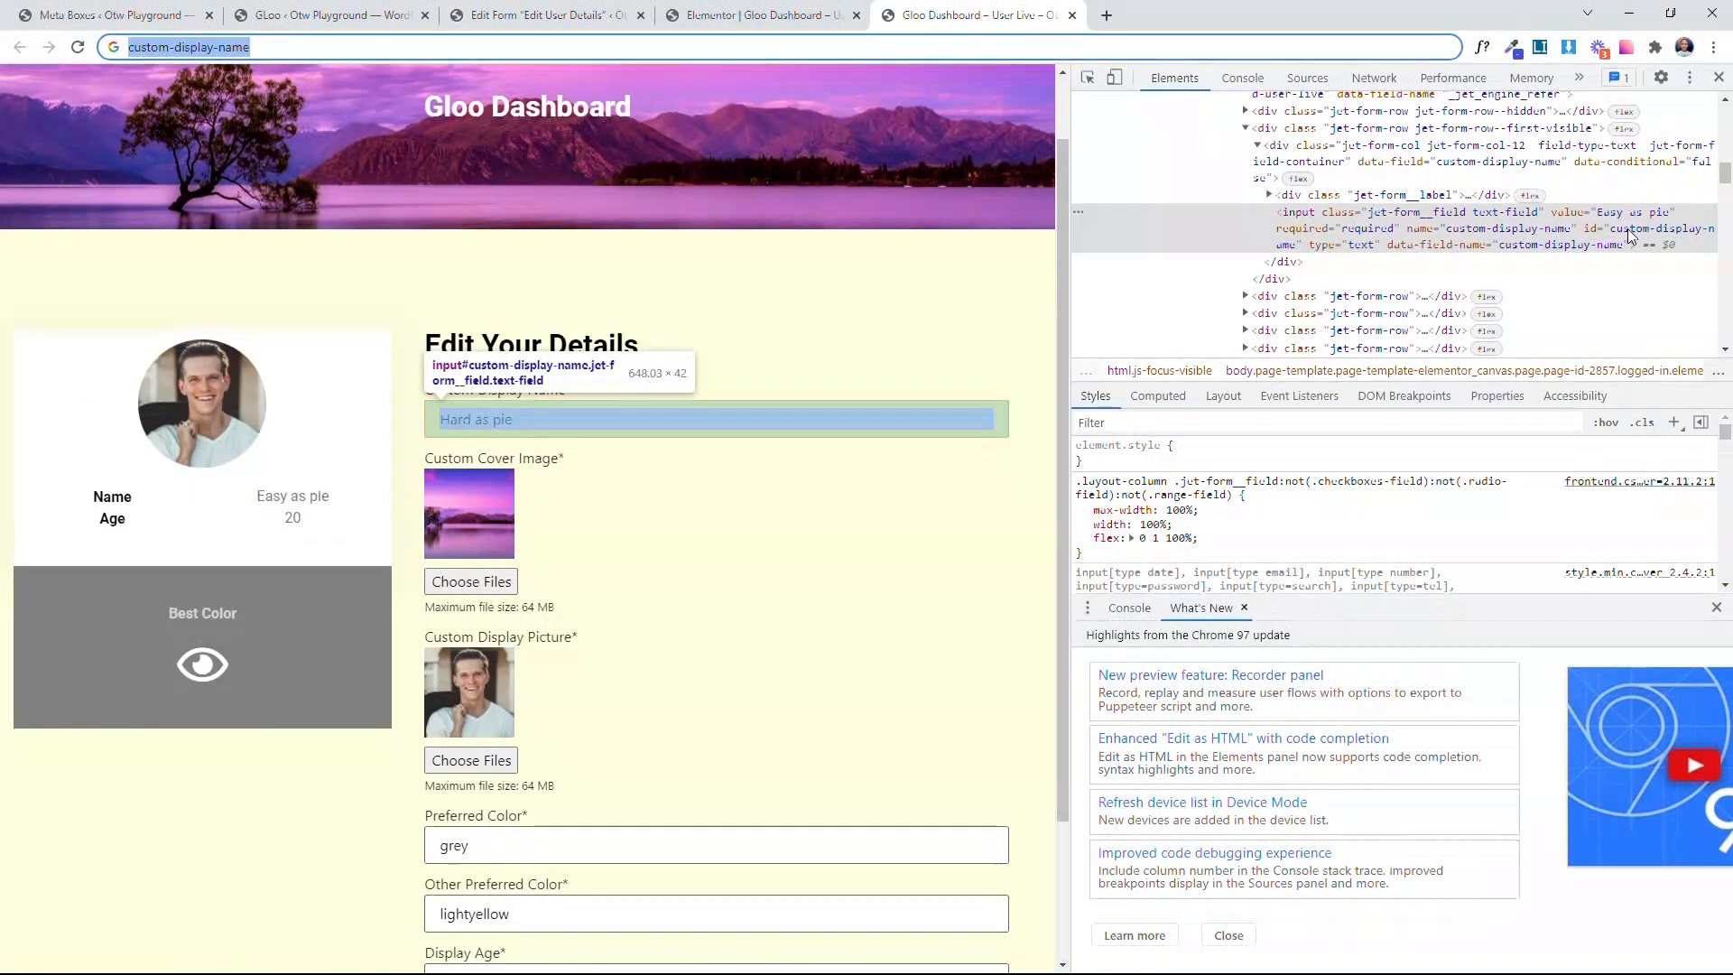
# Step: Back in the Elementor editor, set the event's Fetch Parameter to #custom-display-name and update the page
pyautogui.click(767, 14)
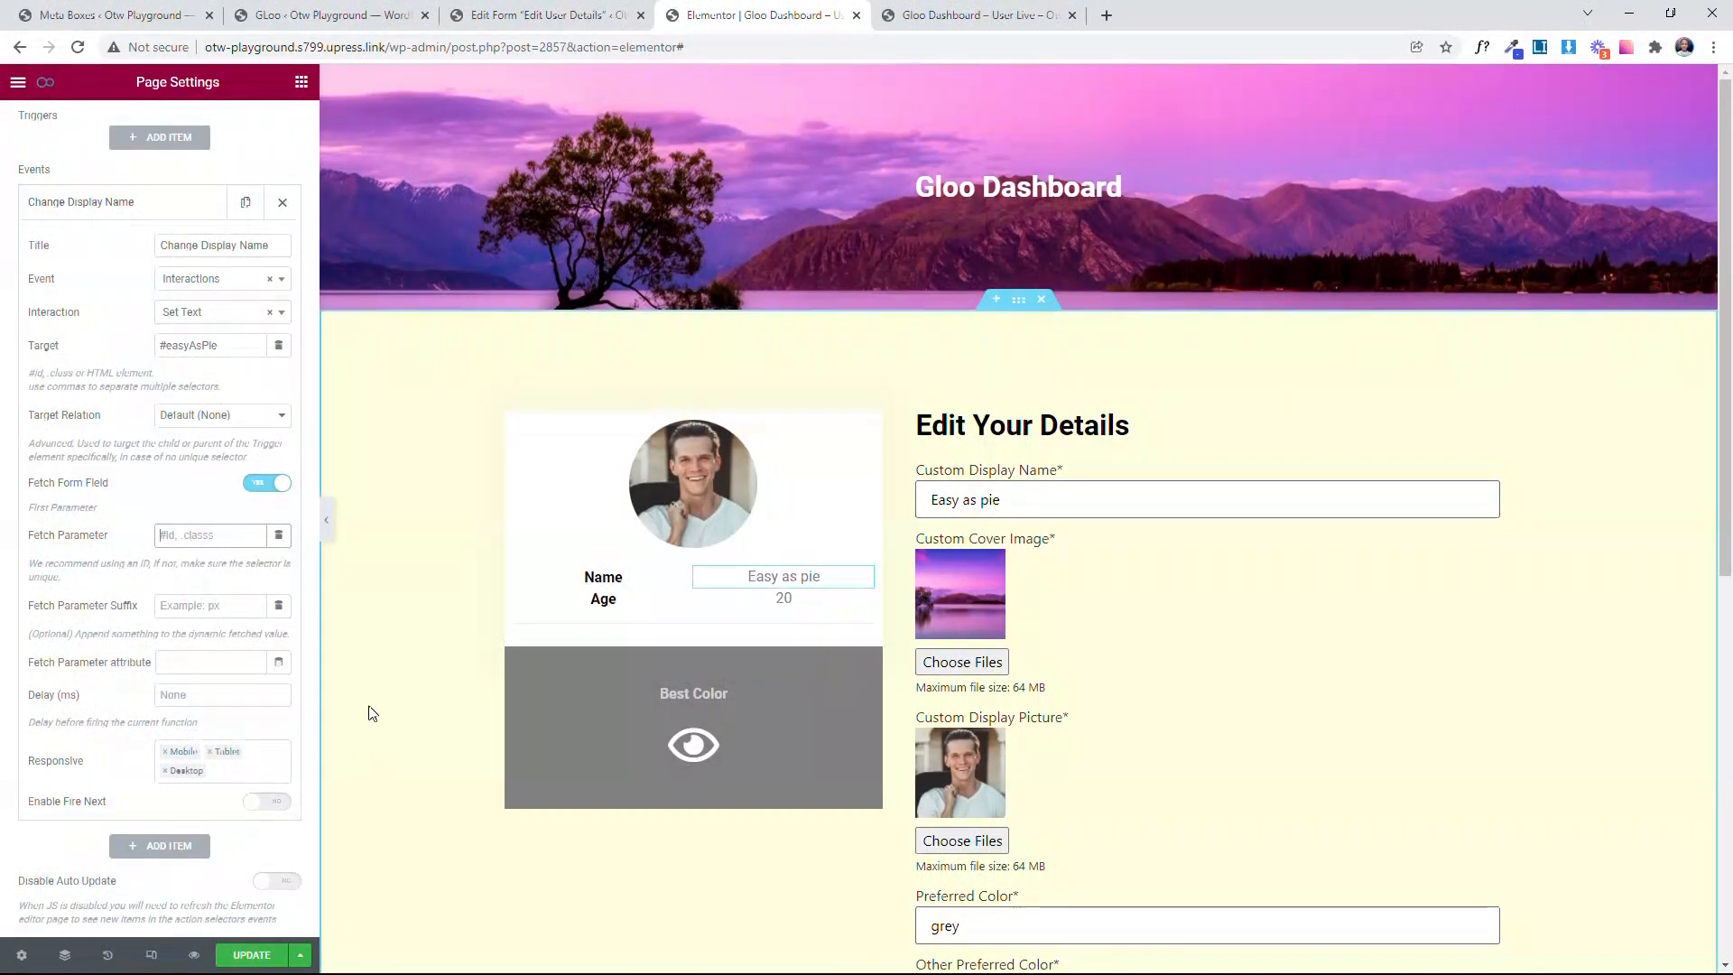
pyautogui.hotkey('ctrl', 'v')
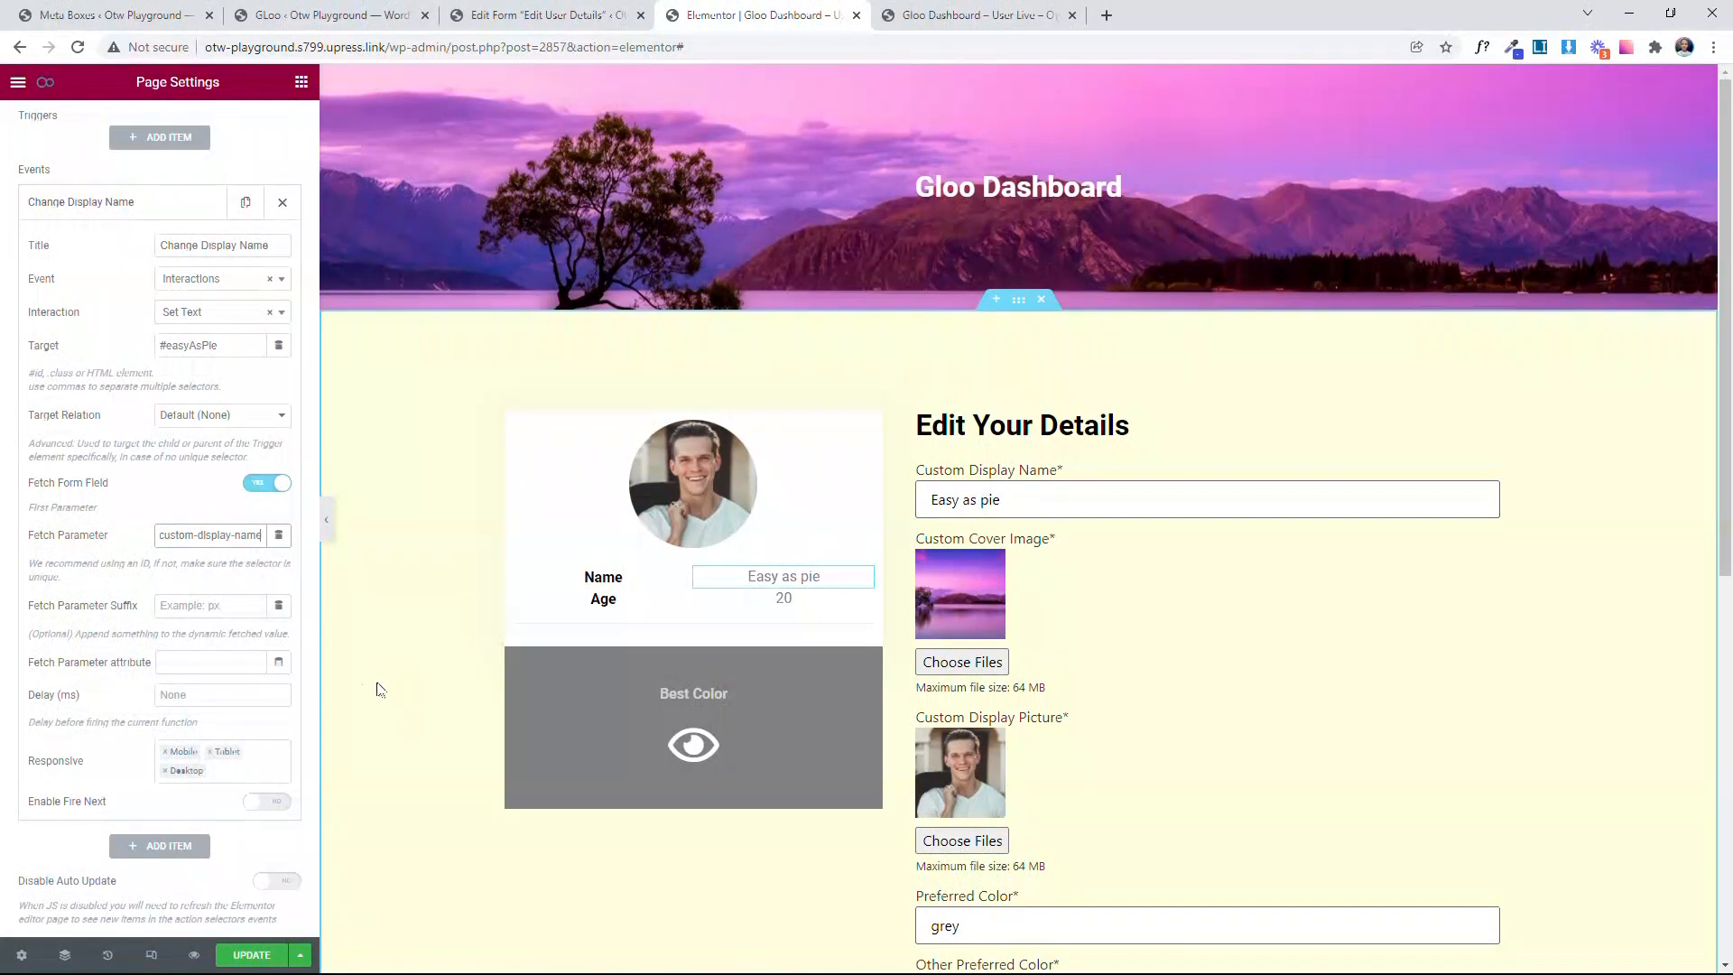
pyautogui.click(160, 535)
pyautogui.write('#')
pyautogui.scroll(-1, 76, 578)
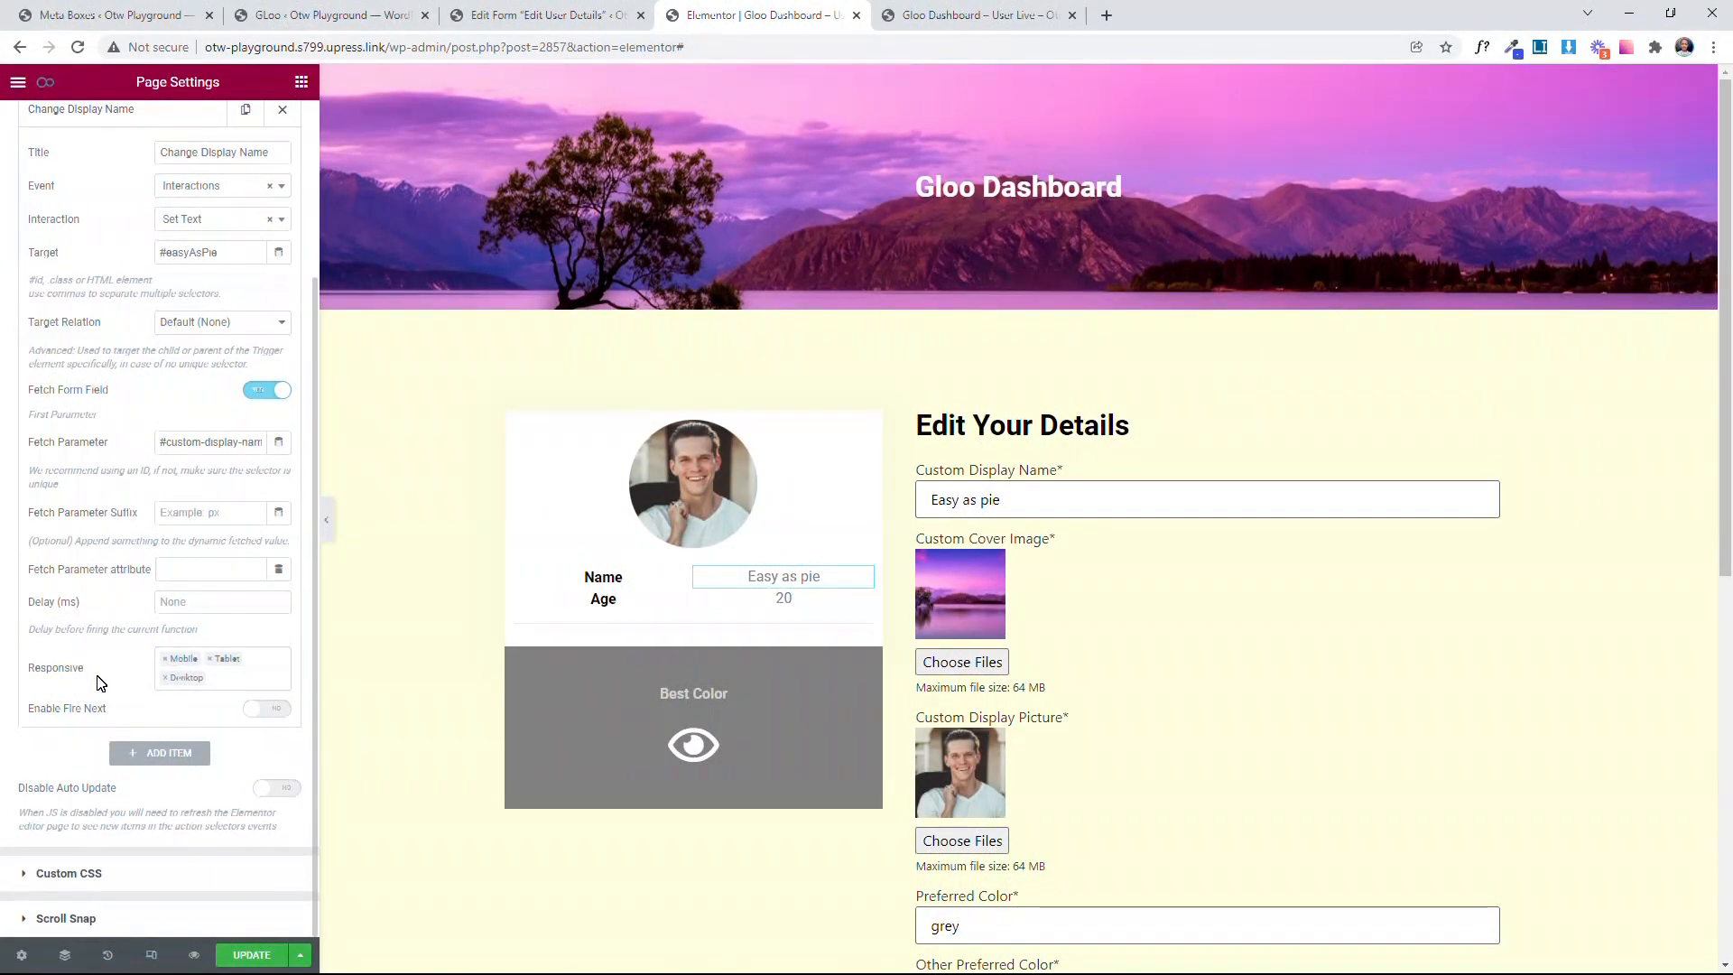
pyautogui.scroll(3, 100, 683)
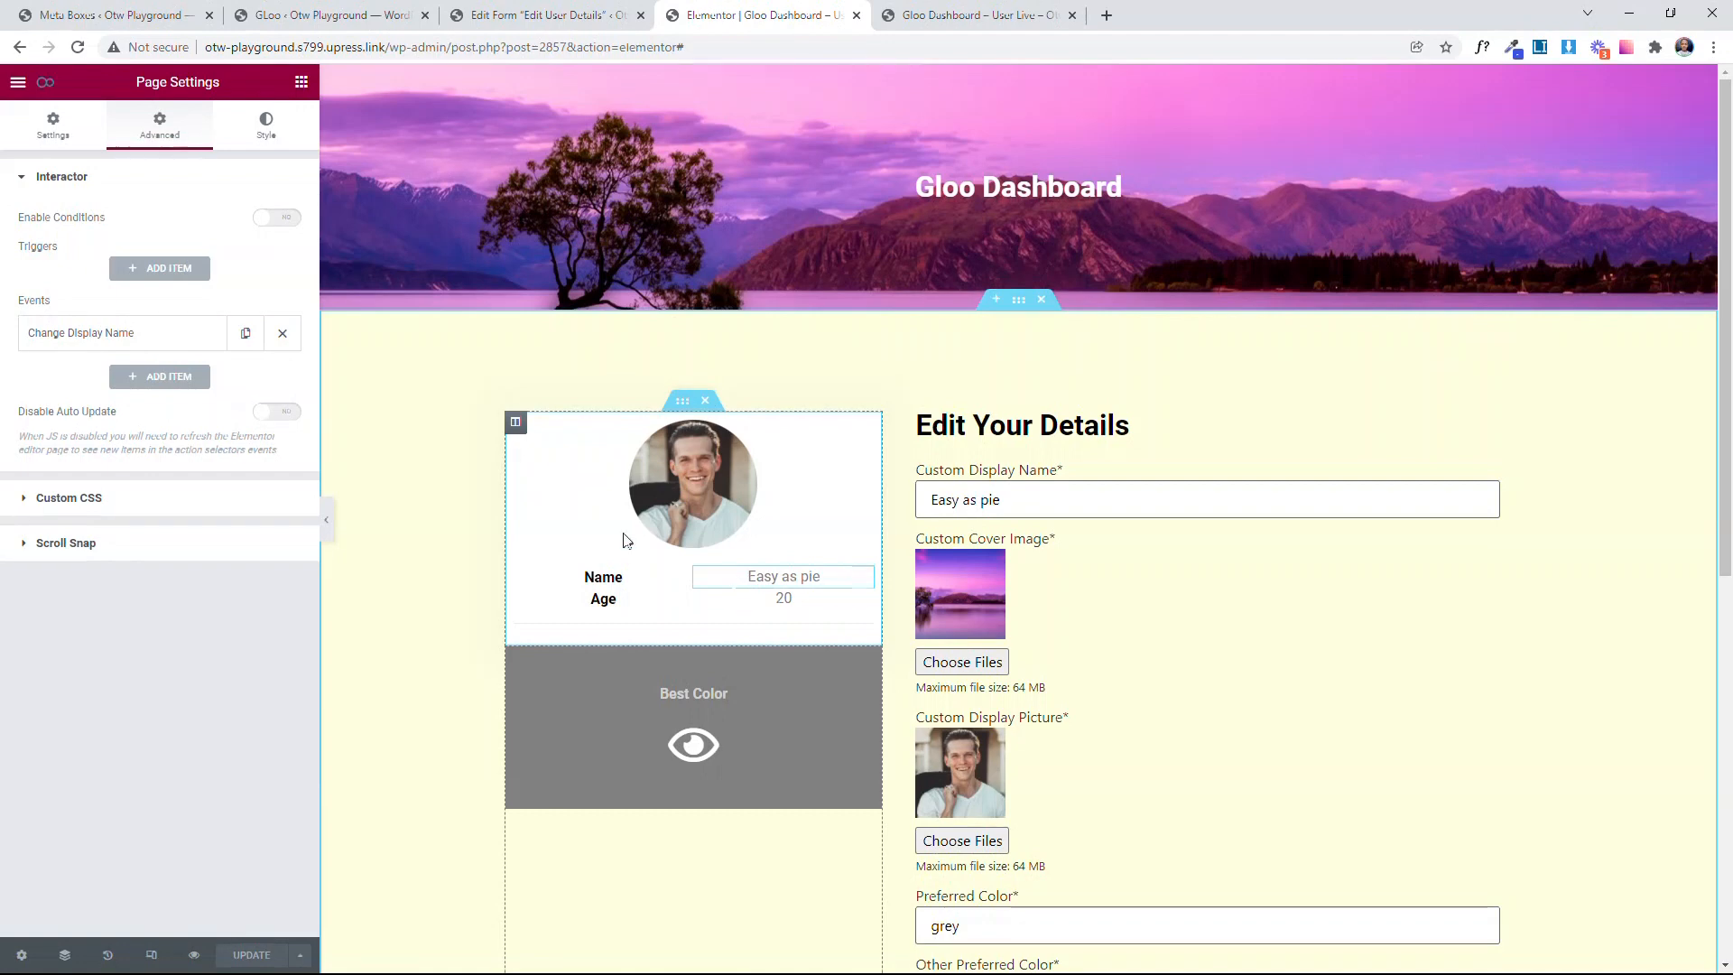
# Step: Add an Interactor trigger titled "Display Name Input" and set its firing event to Input Change
pyautogui.click(169, 269)
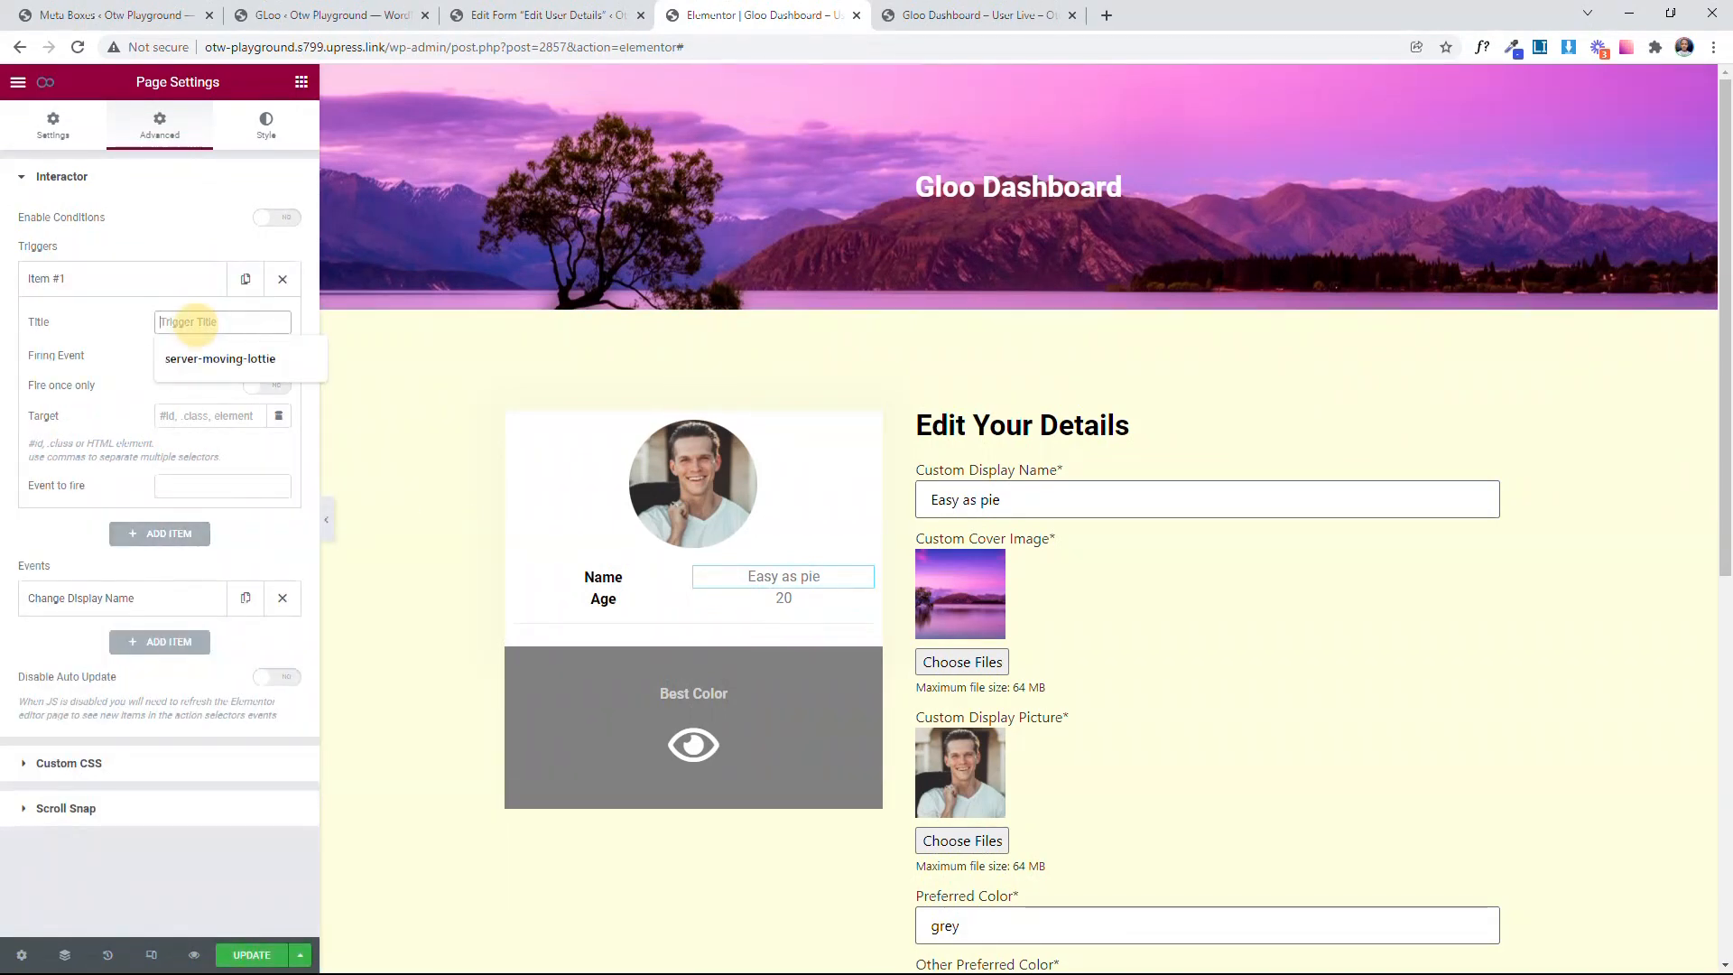
pyautogui.write('Display')
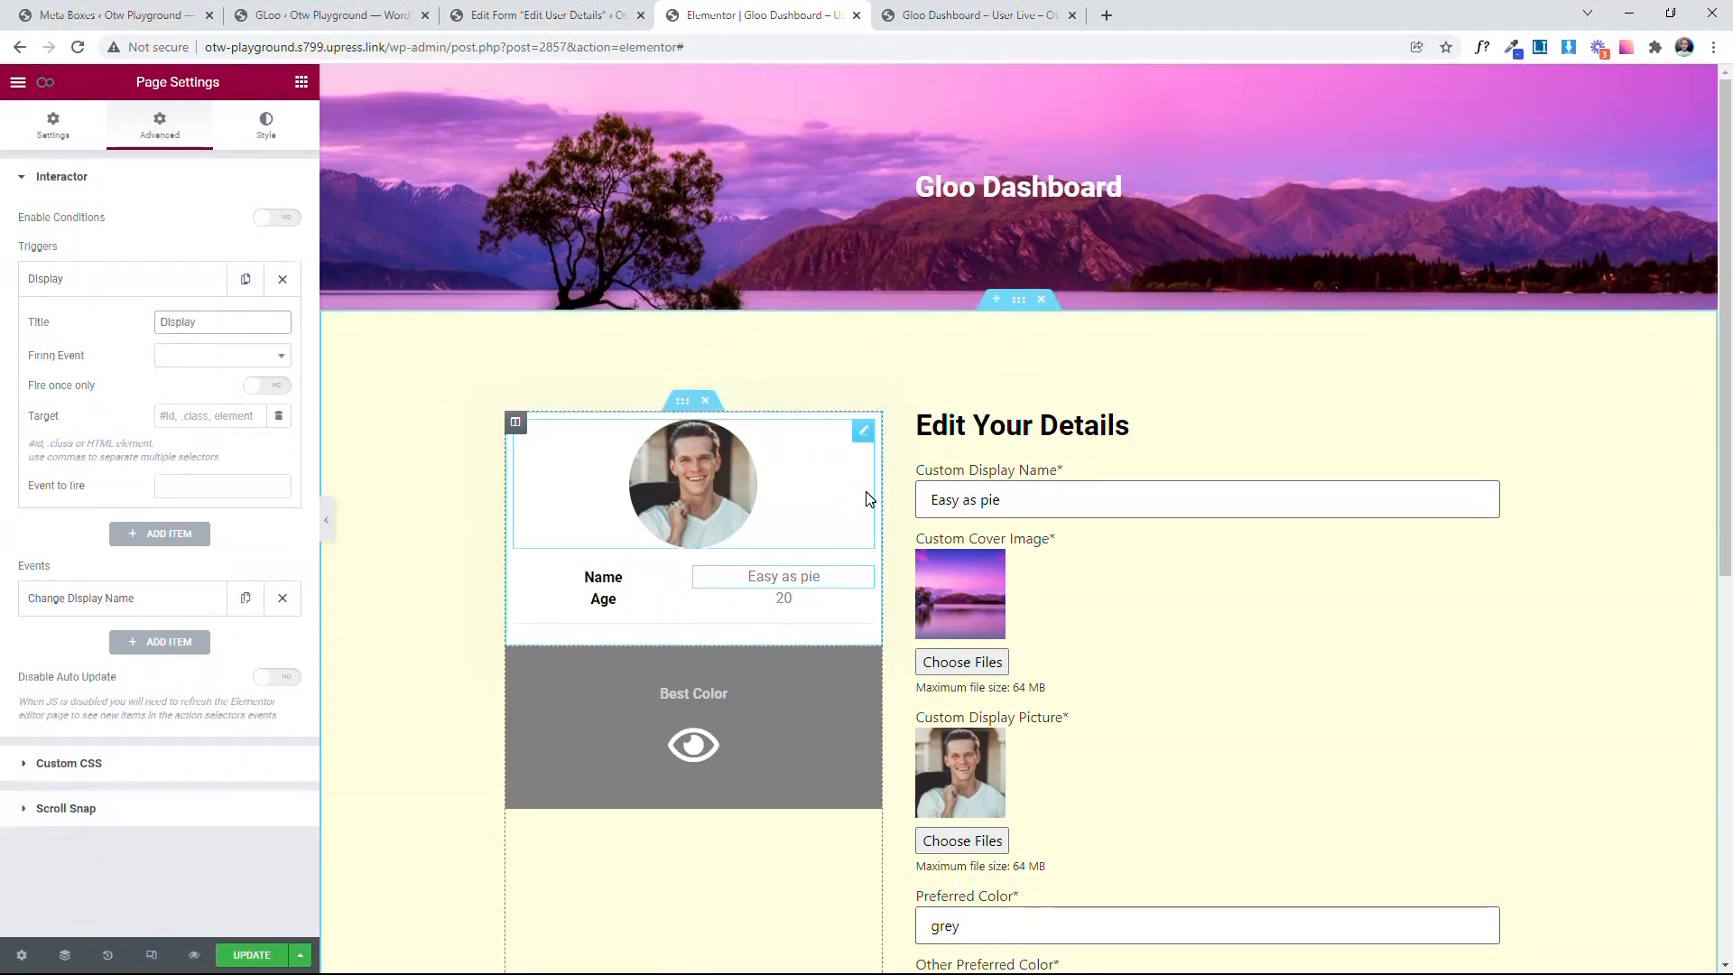
pyautogui.write(' Name Imnput')
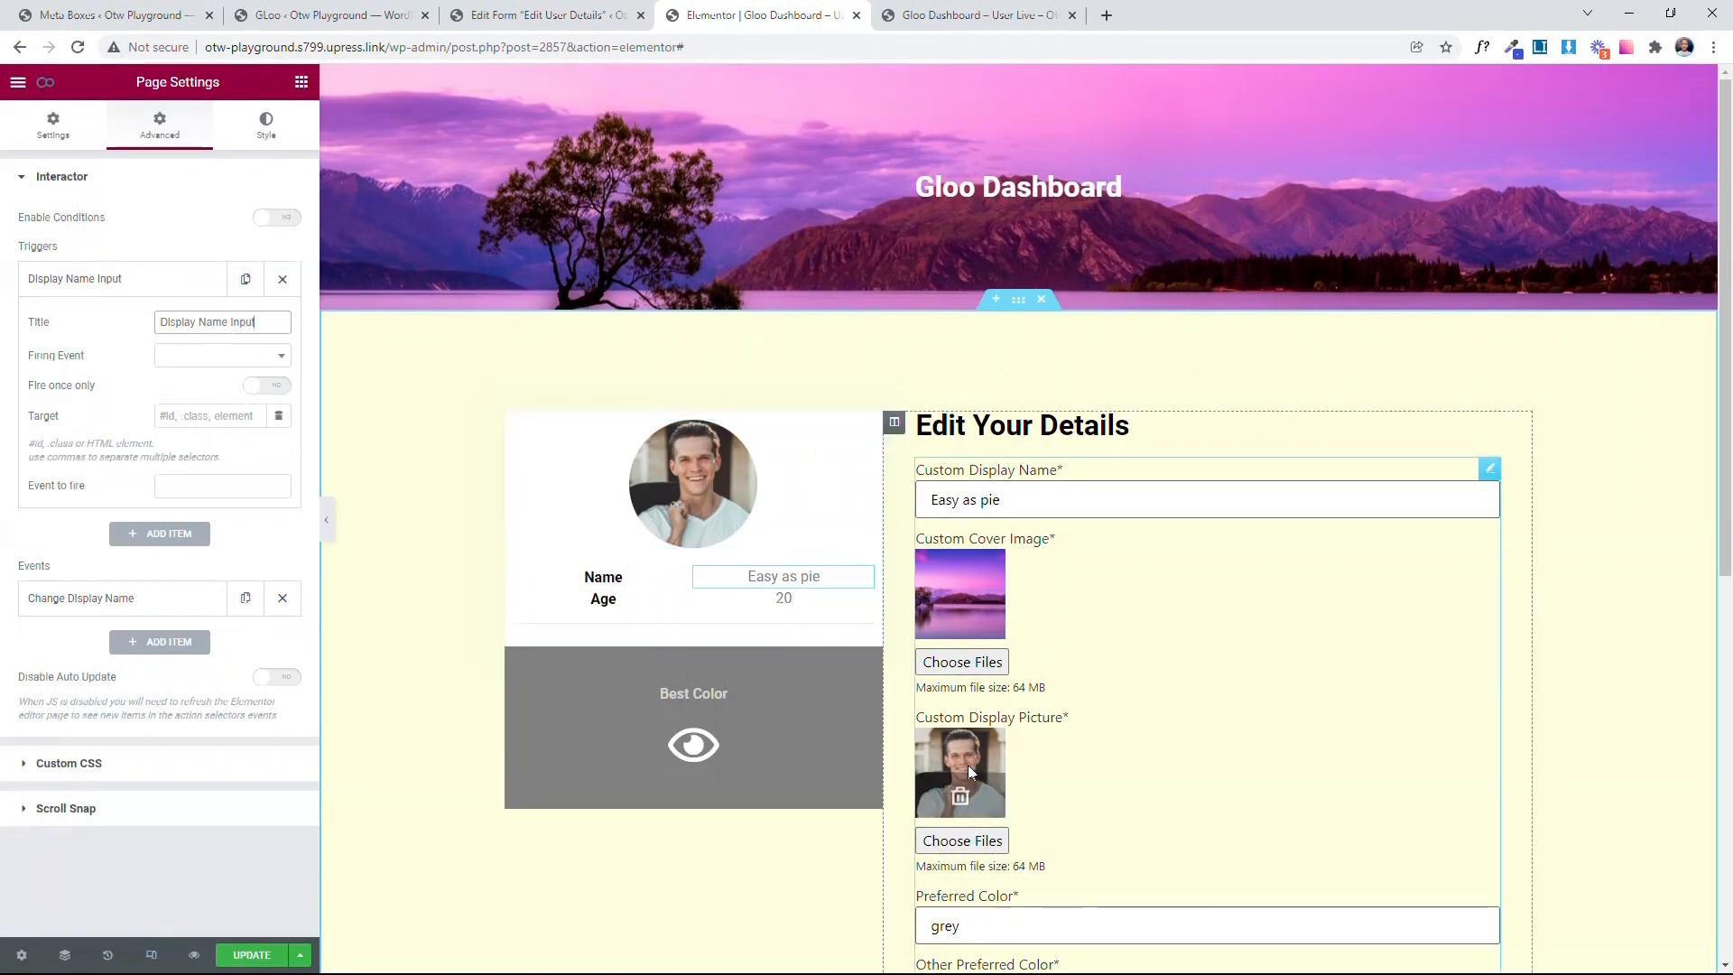
pyautogui.click(217, 356)
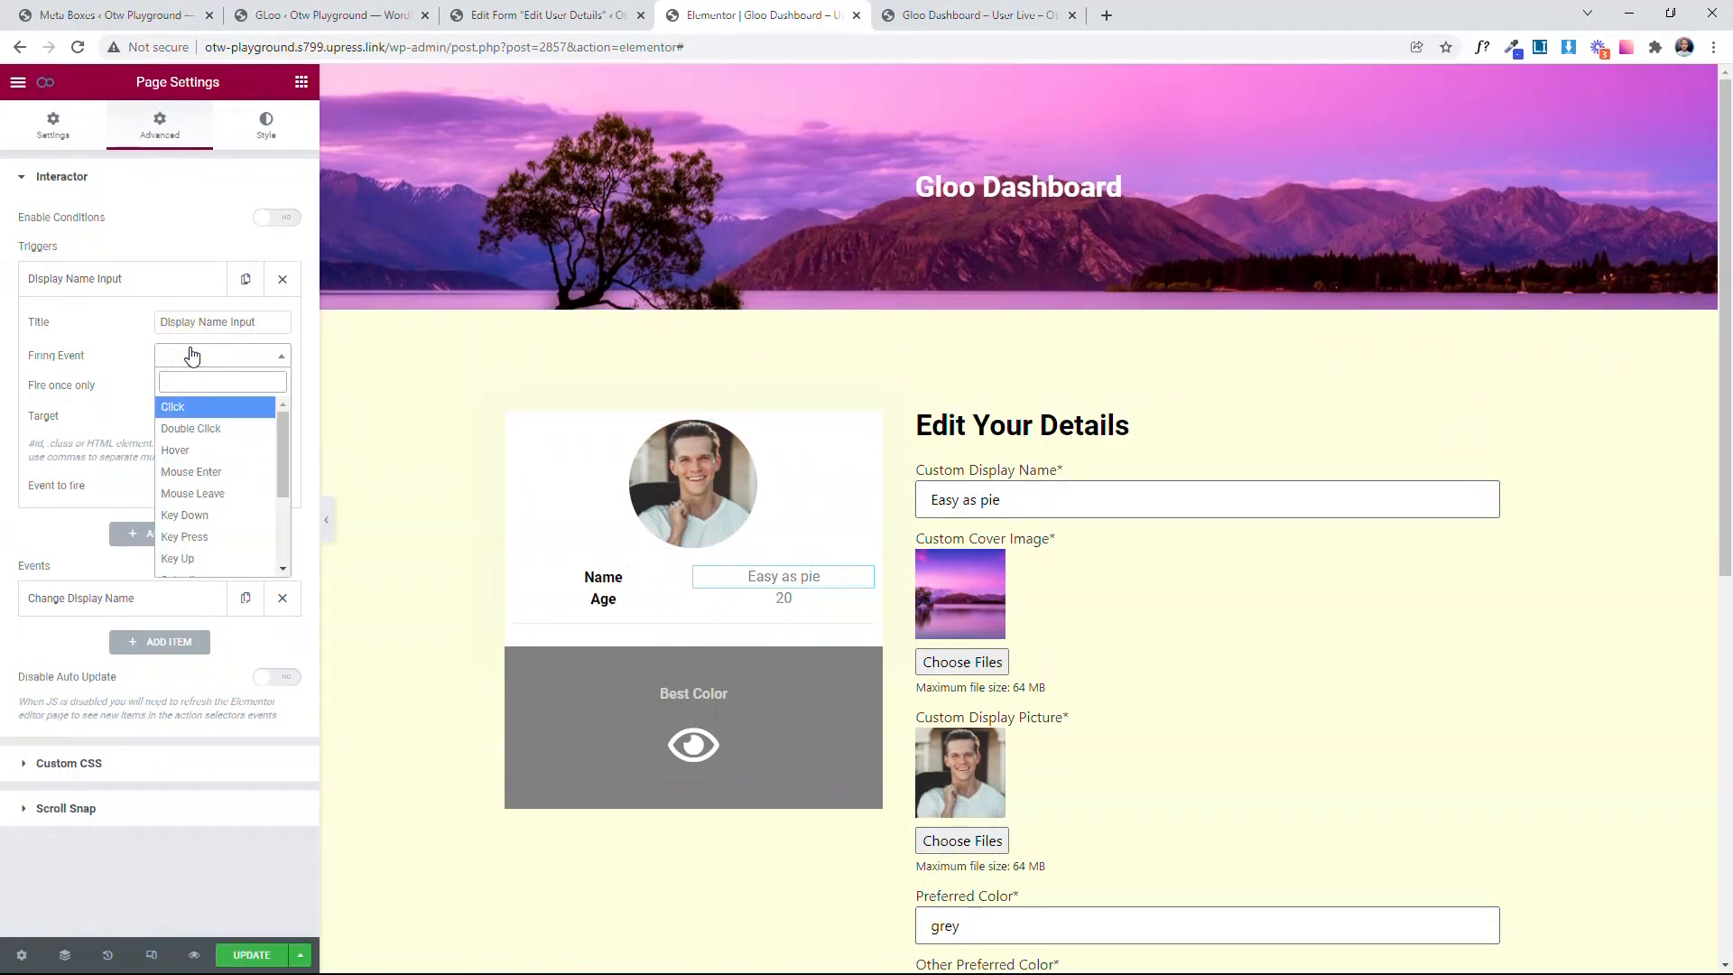
pyautogui.scroll(-5, 168, 543)
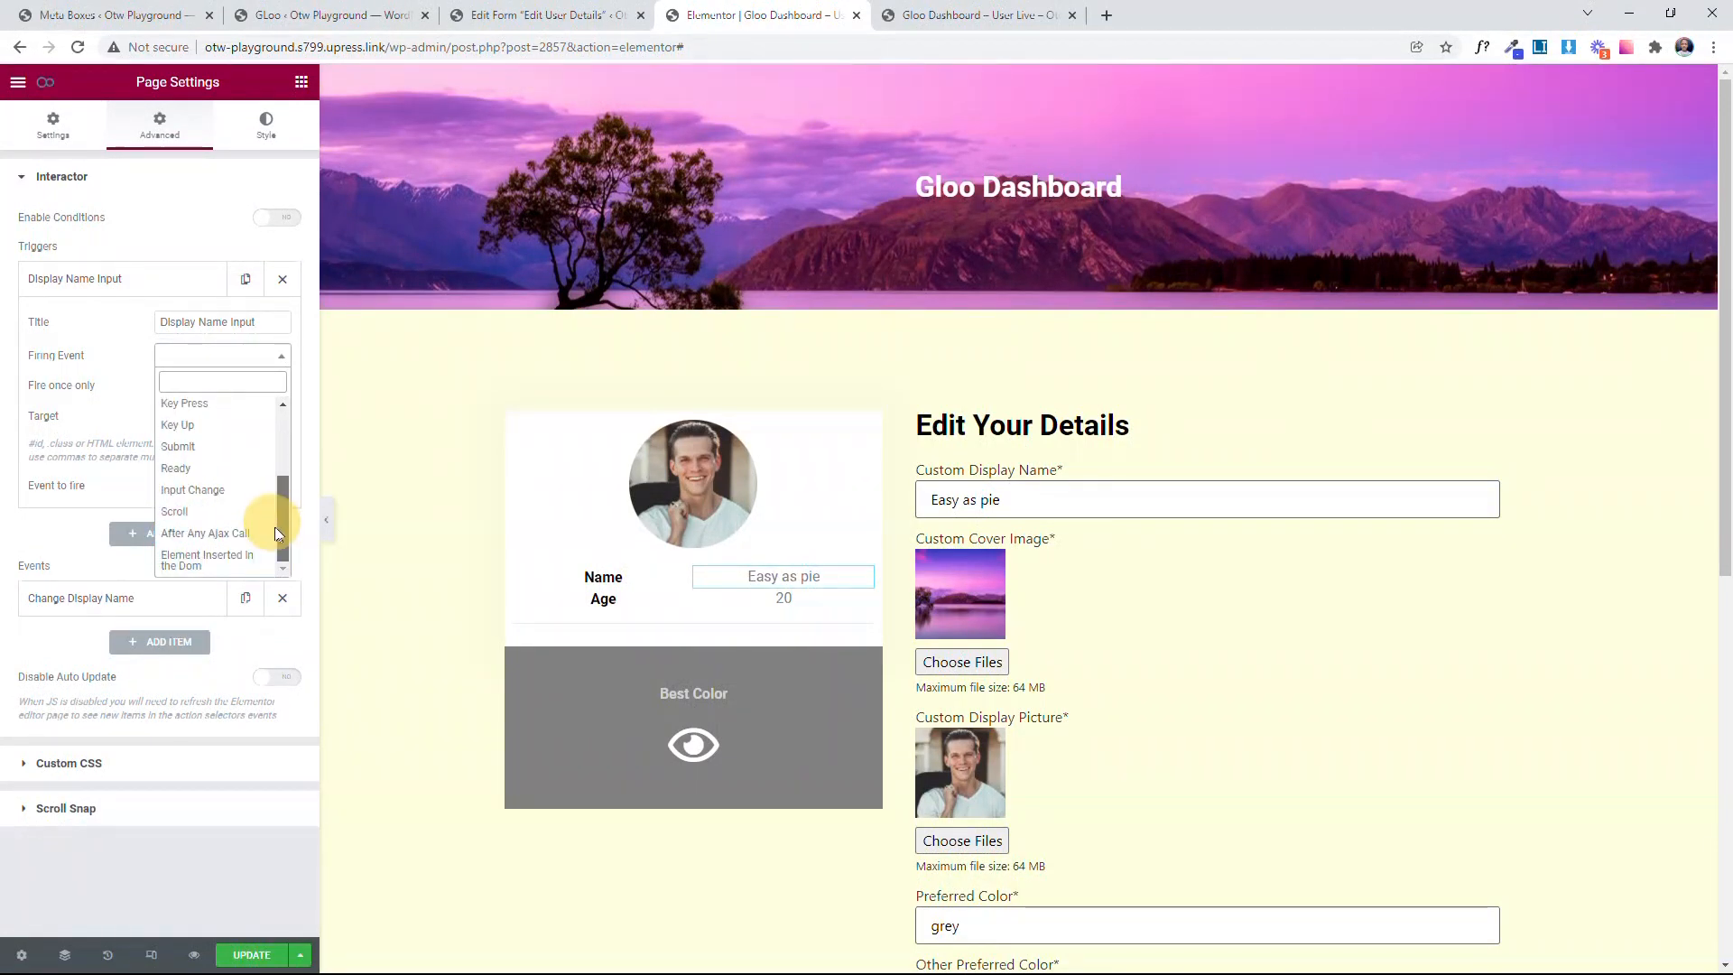
pyautogui.click(237, 494)
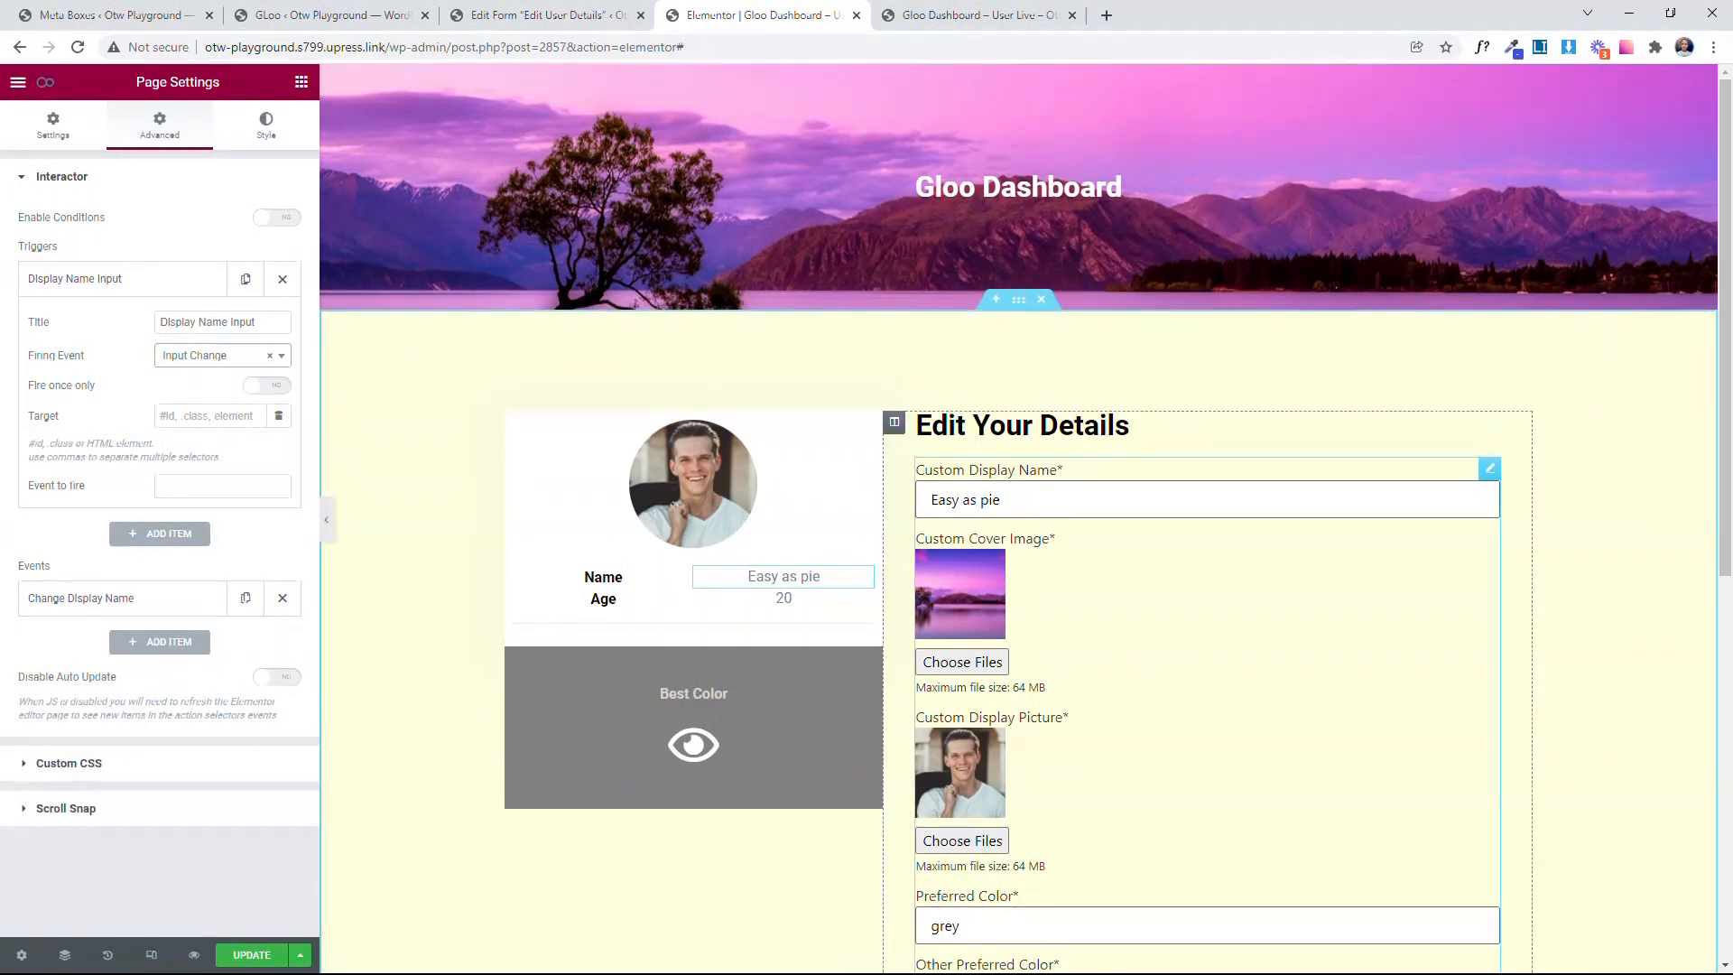
# Step: Set the Display Name Input trigger's target to input#custom-display-name, matching the inspected field on the live dashboard
pyautogui.click(901, 20)
pyautogui.click(749, 15)
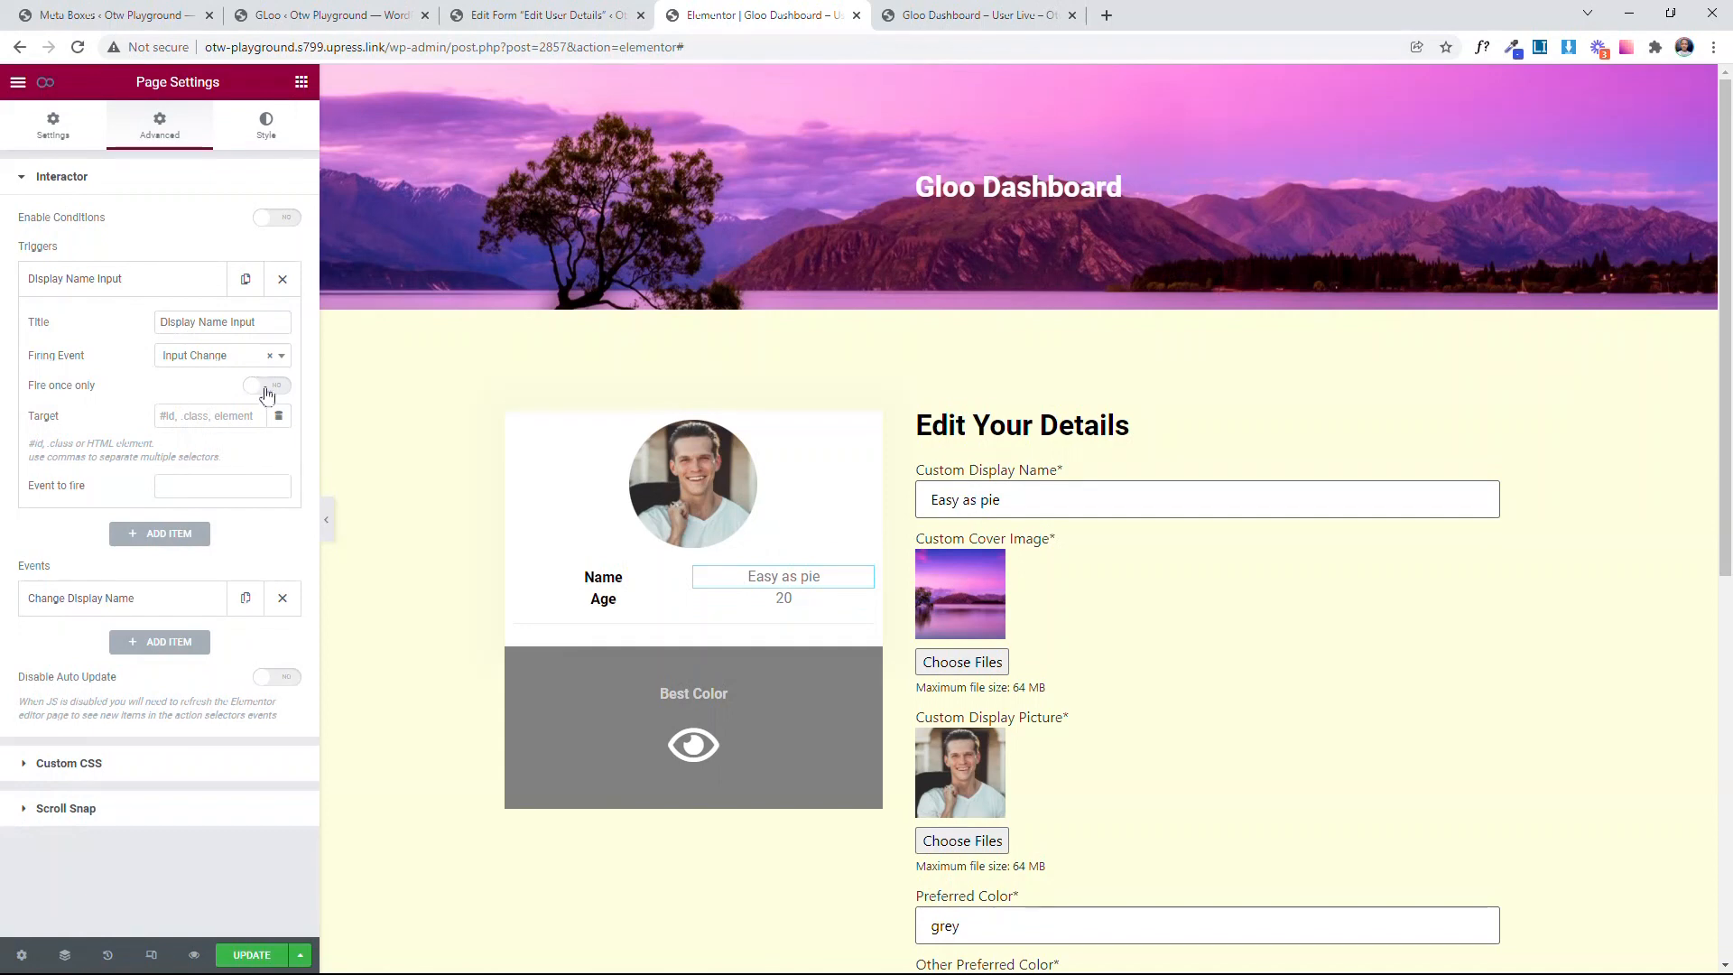
pyautogui.click(207, 415)
pyautogui.write('#')
pyautogui.hotkey('ctrl', 'v')
pyautogui.press('Home')
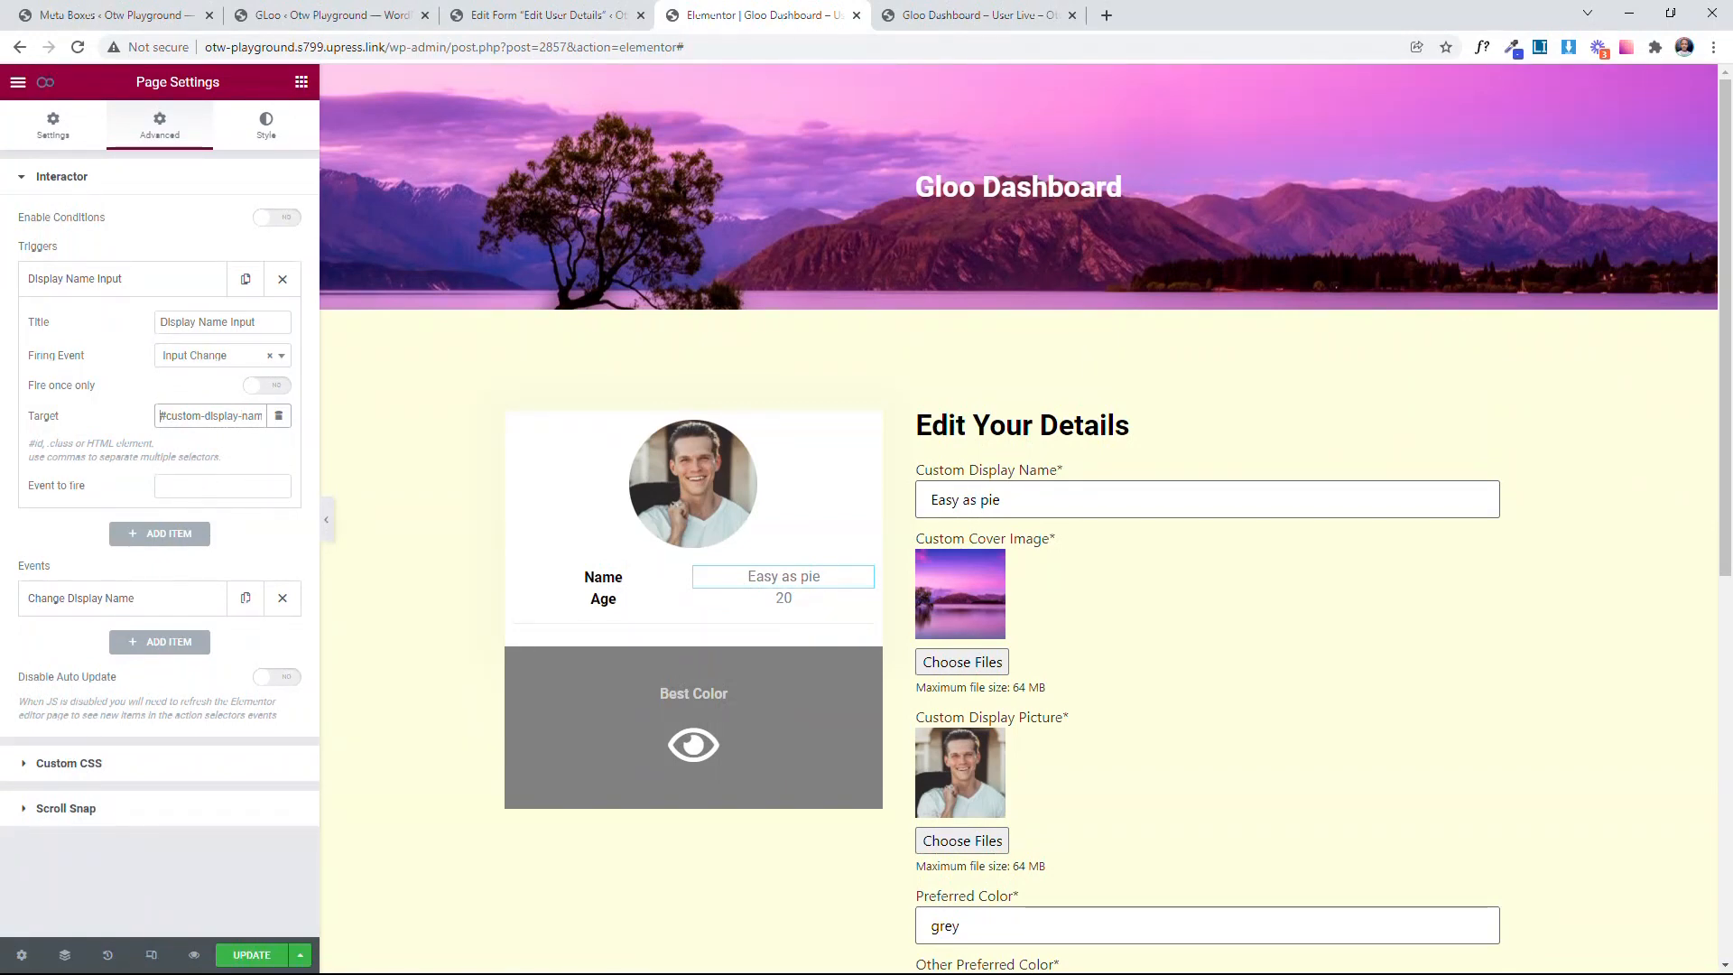
pyautogui.write('input')
pyautogui.click(135, 445)
pyautogui.click(975, 14)
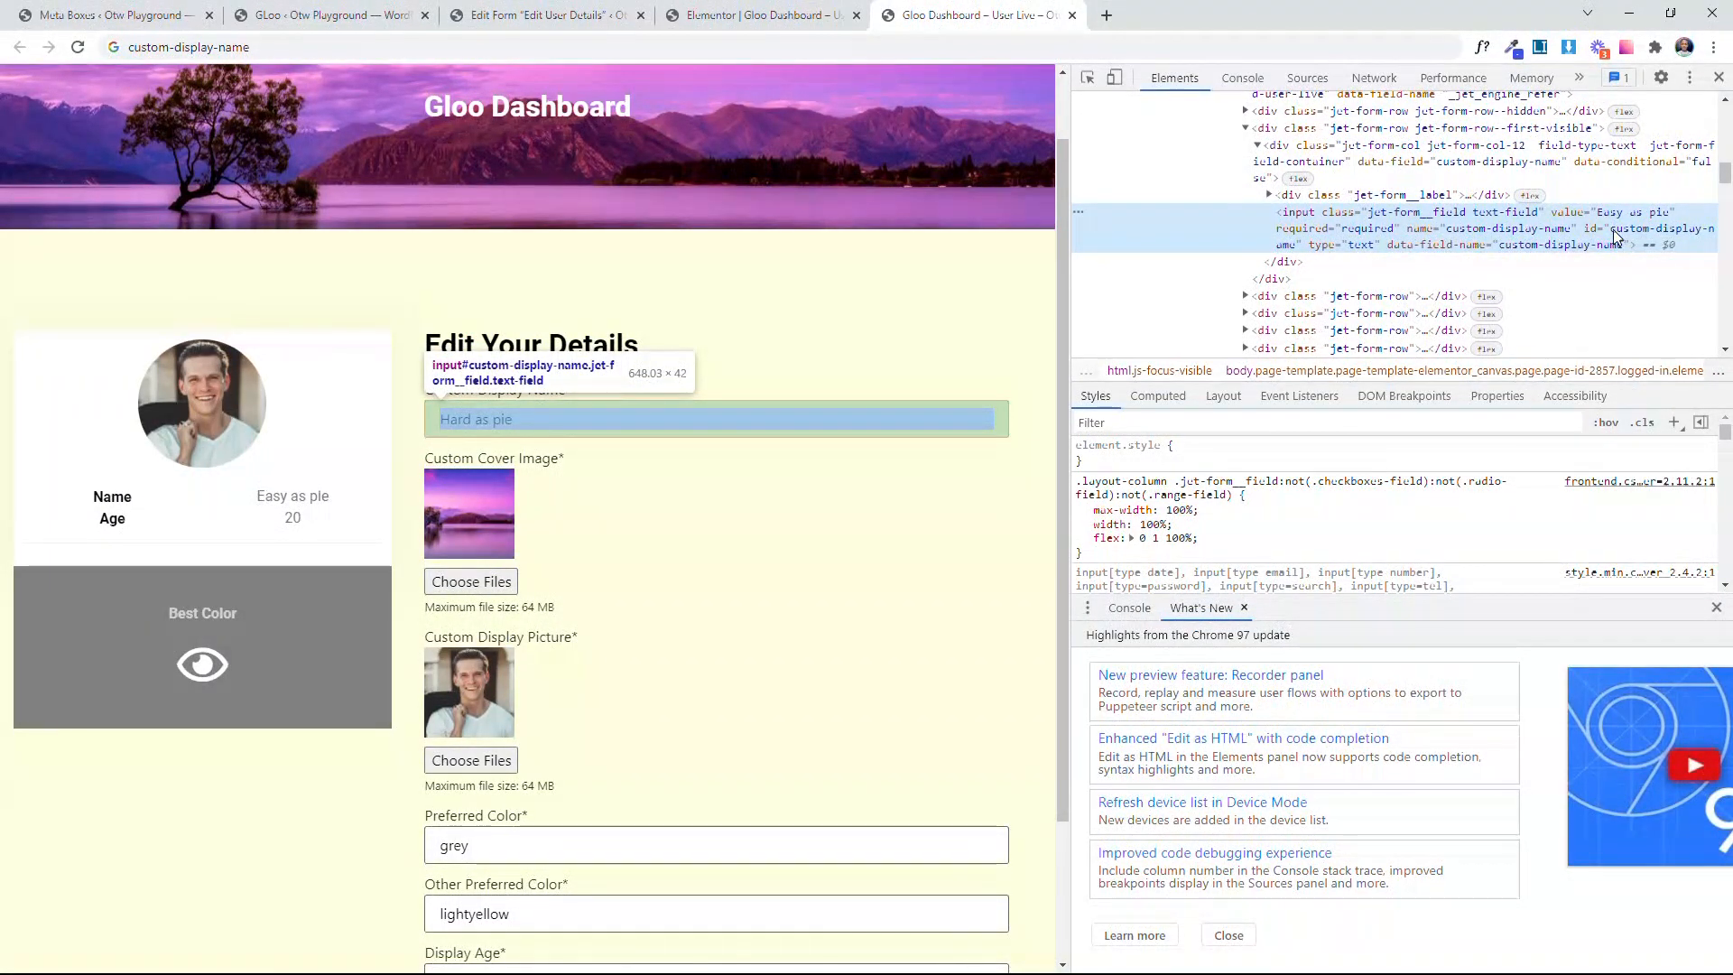
# Step: Reopen the Display Name Input trigger in the editor, make it fire the Change Display Name event, and update the page
pyautogui.click(763, 15)
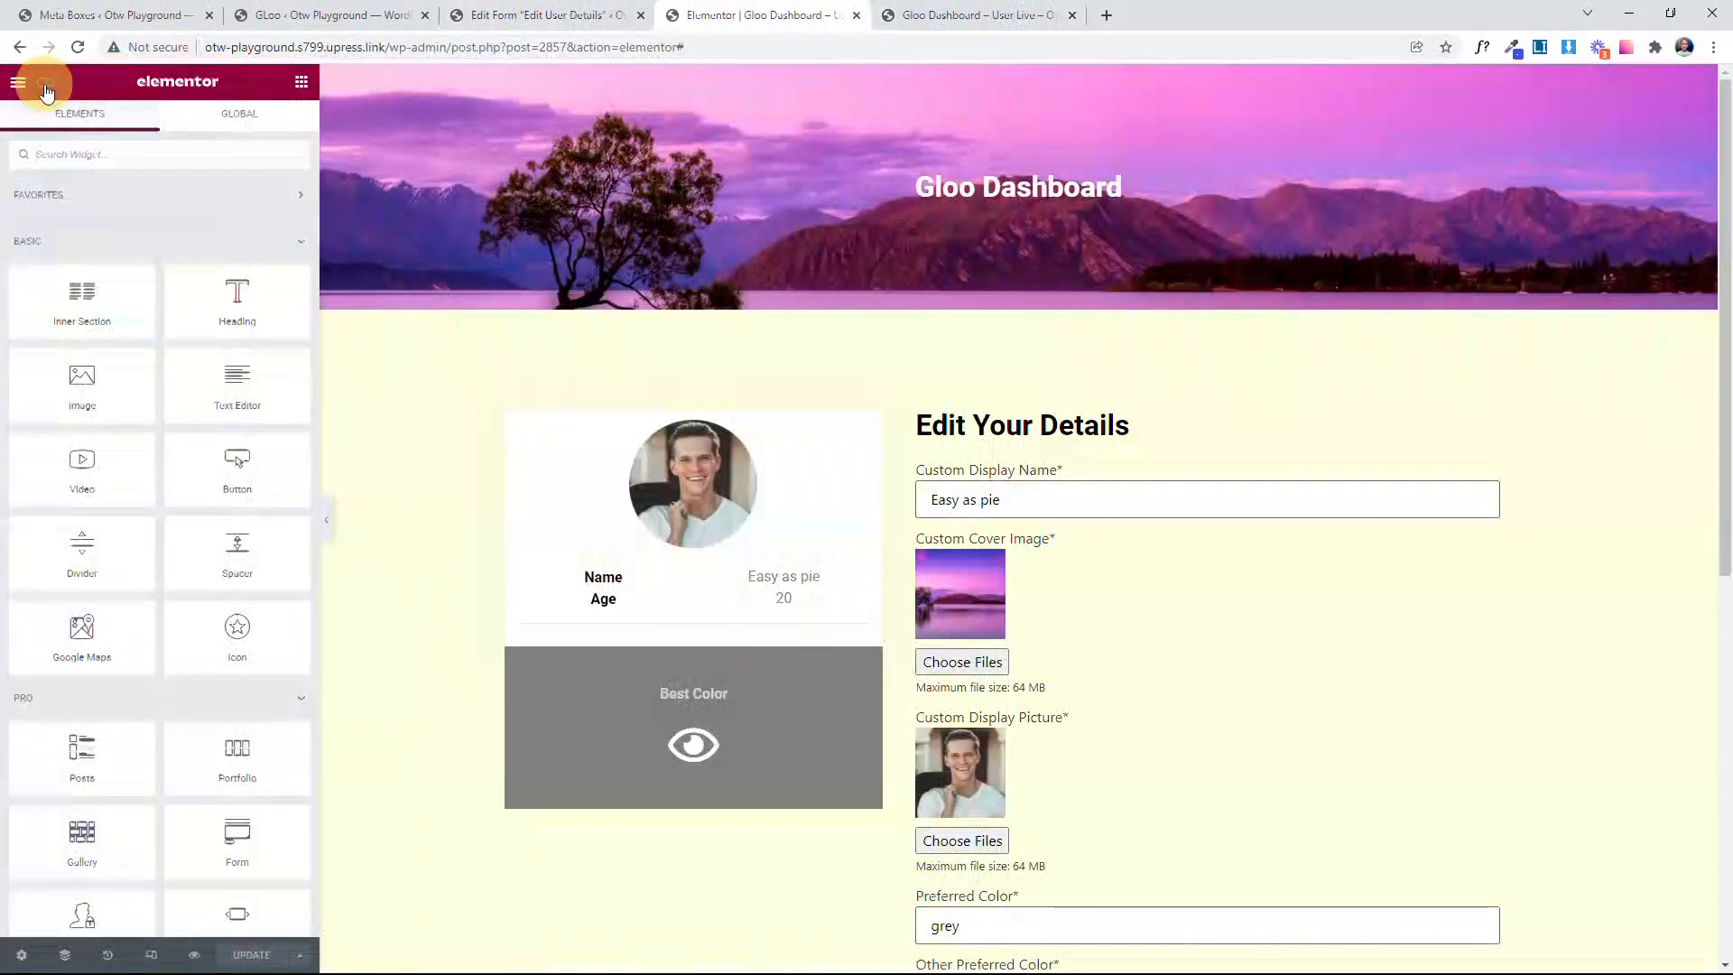
pyautogui.click(45, 82)
pyautogui.click(154, 286)
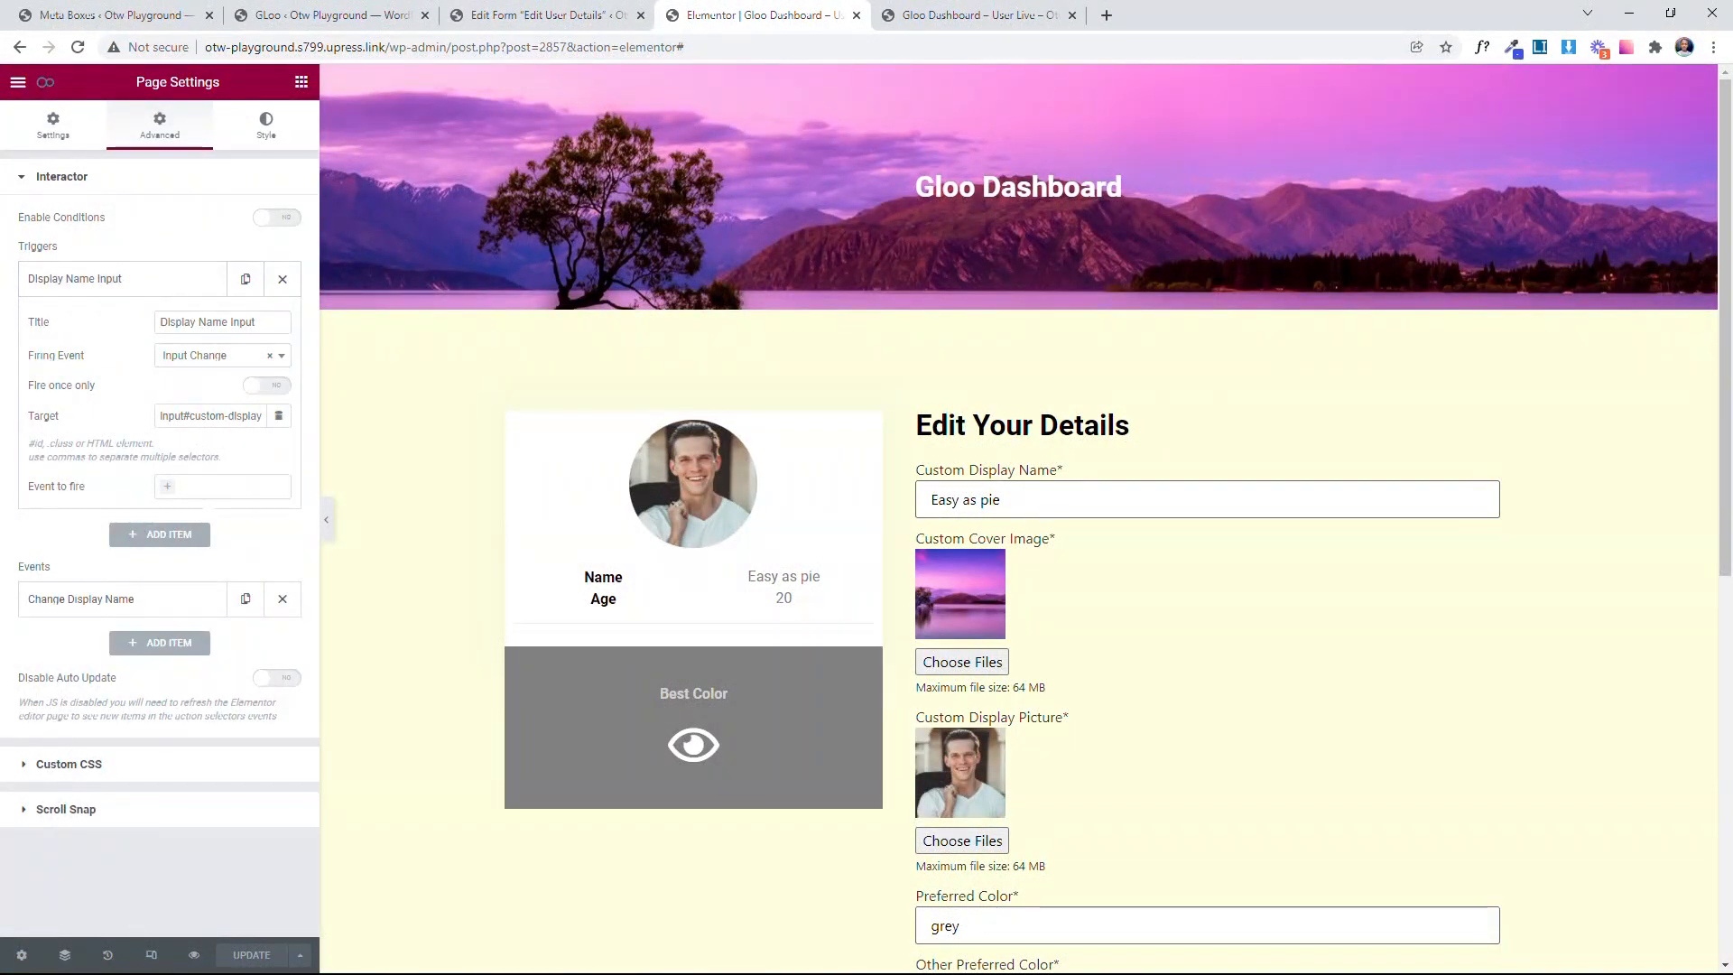
pyautogui.click(222, 486)
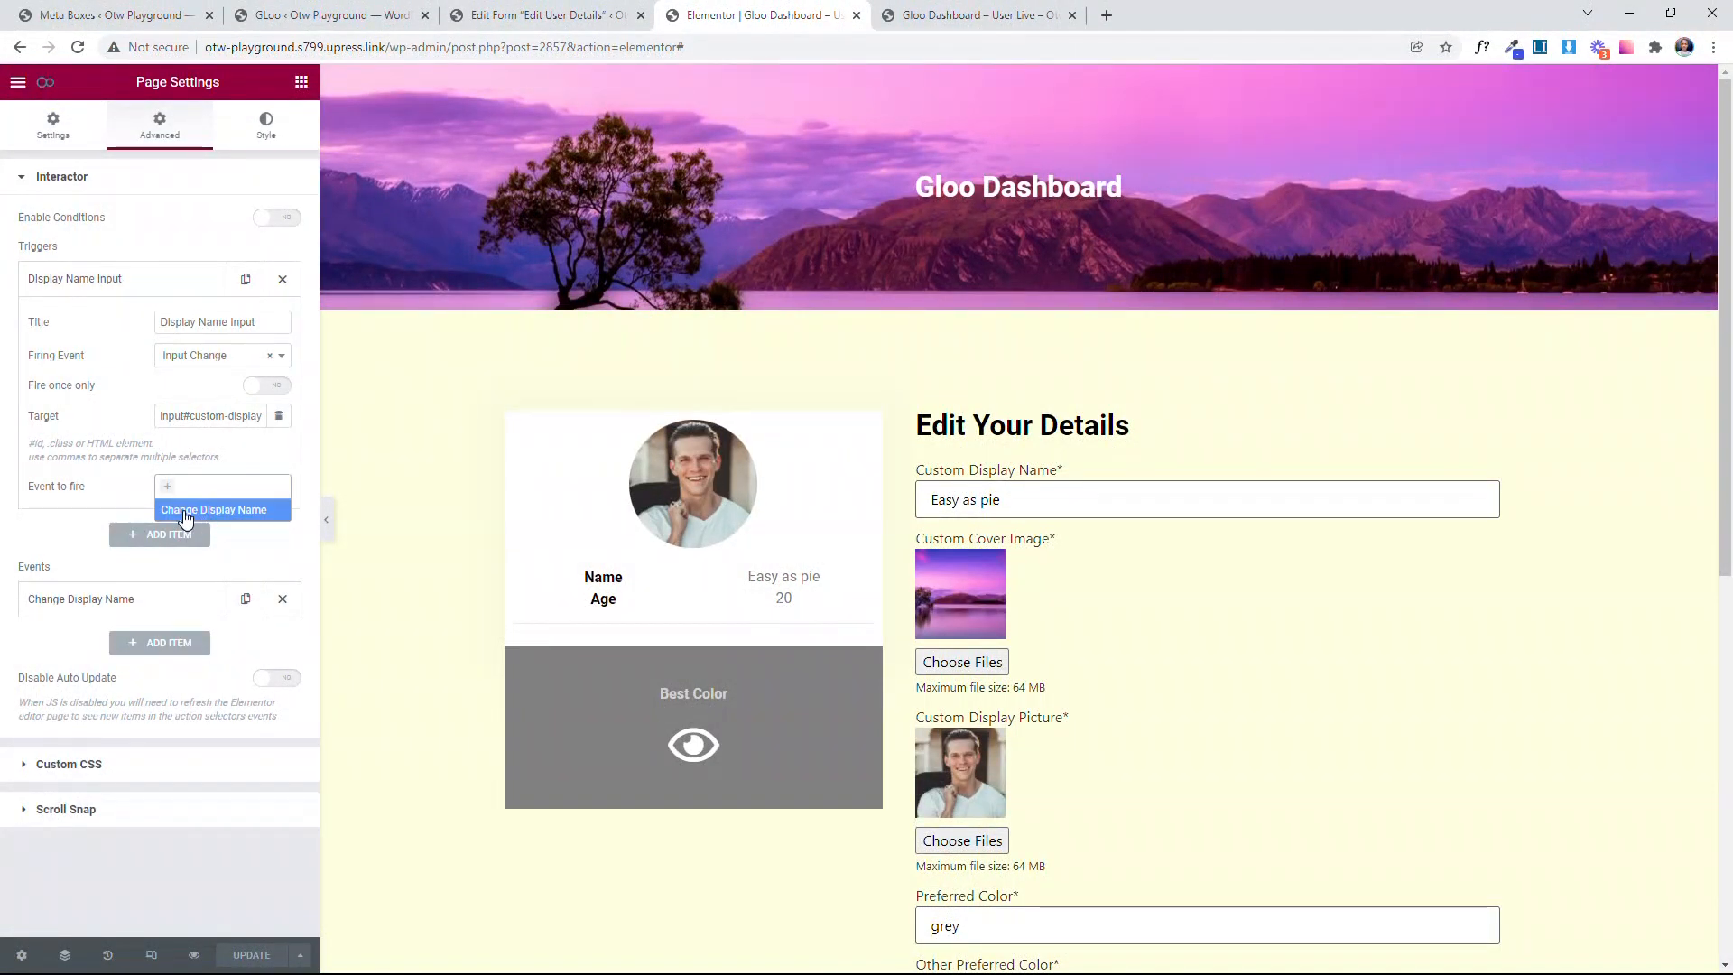
pyautogui.click(206, 511)
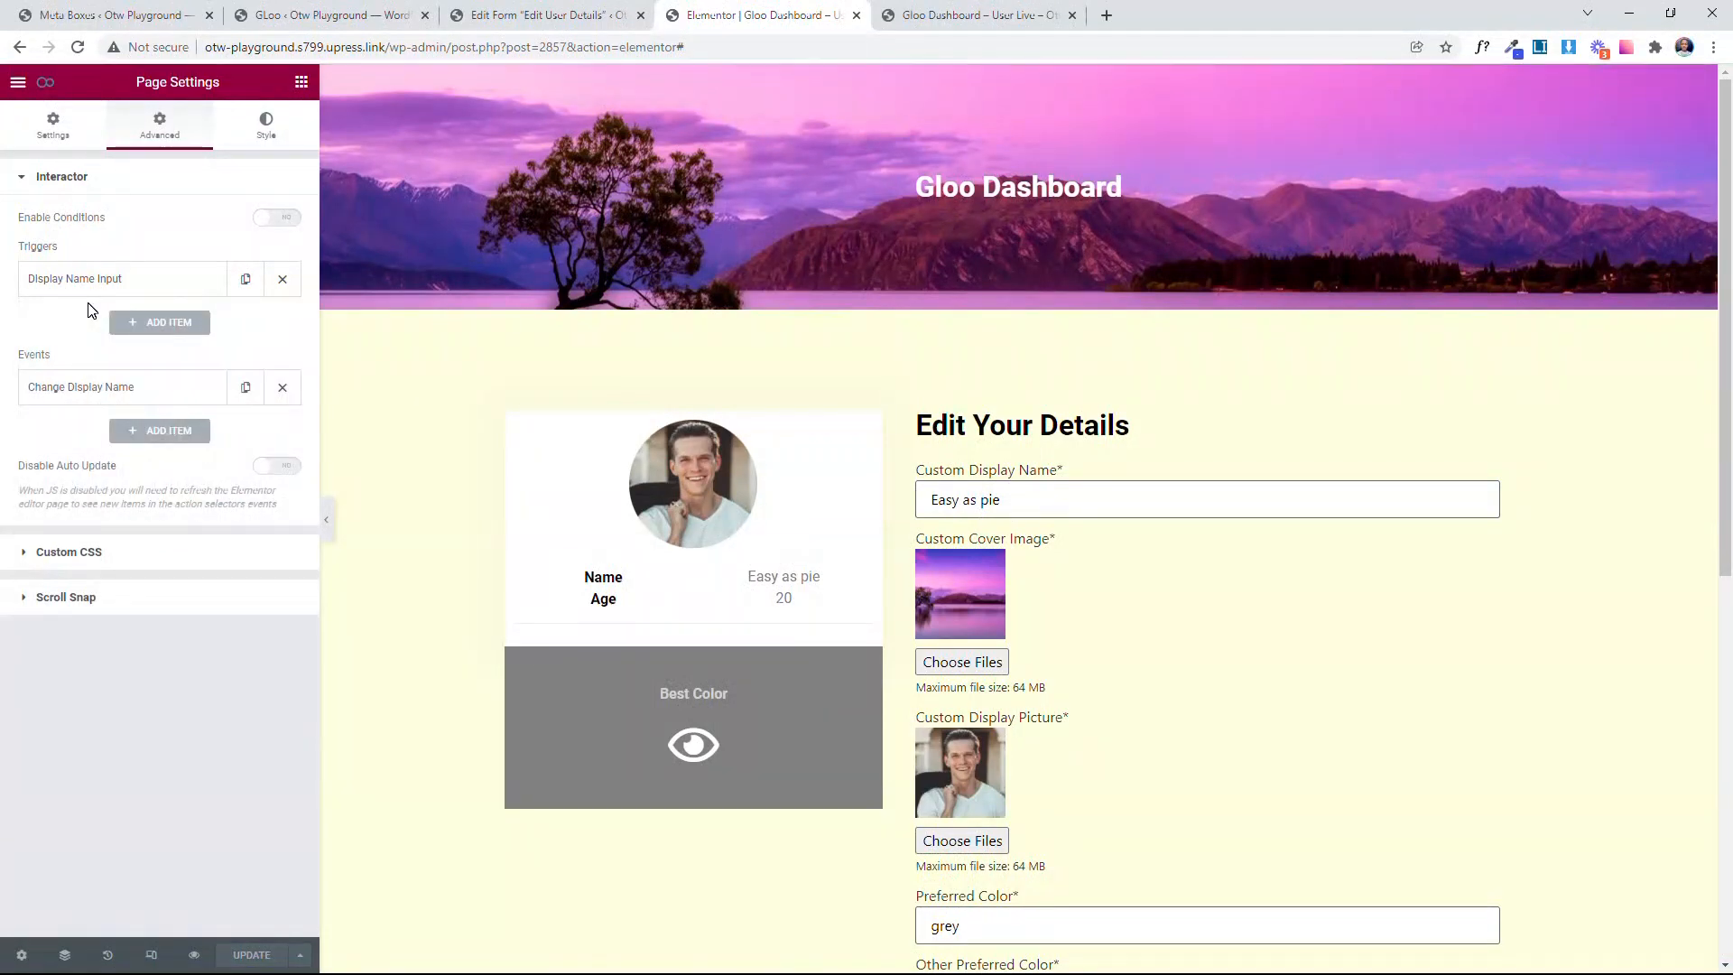
# Step: Reload the live dashboard without the developer tools and test the trigger by changing Custom Display Name to "Hard as pie"
pyautogui.click(898, 15)
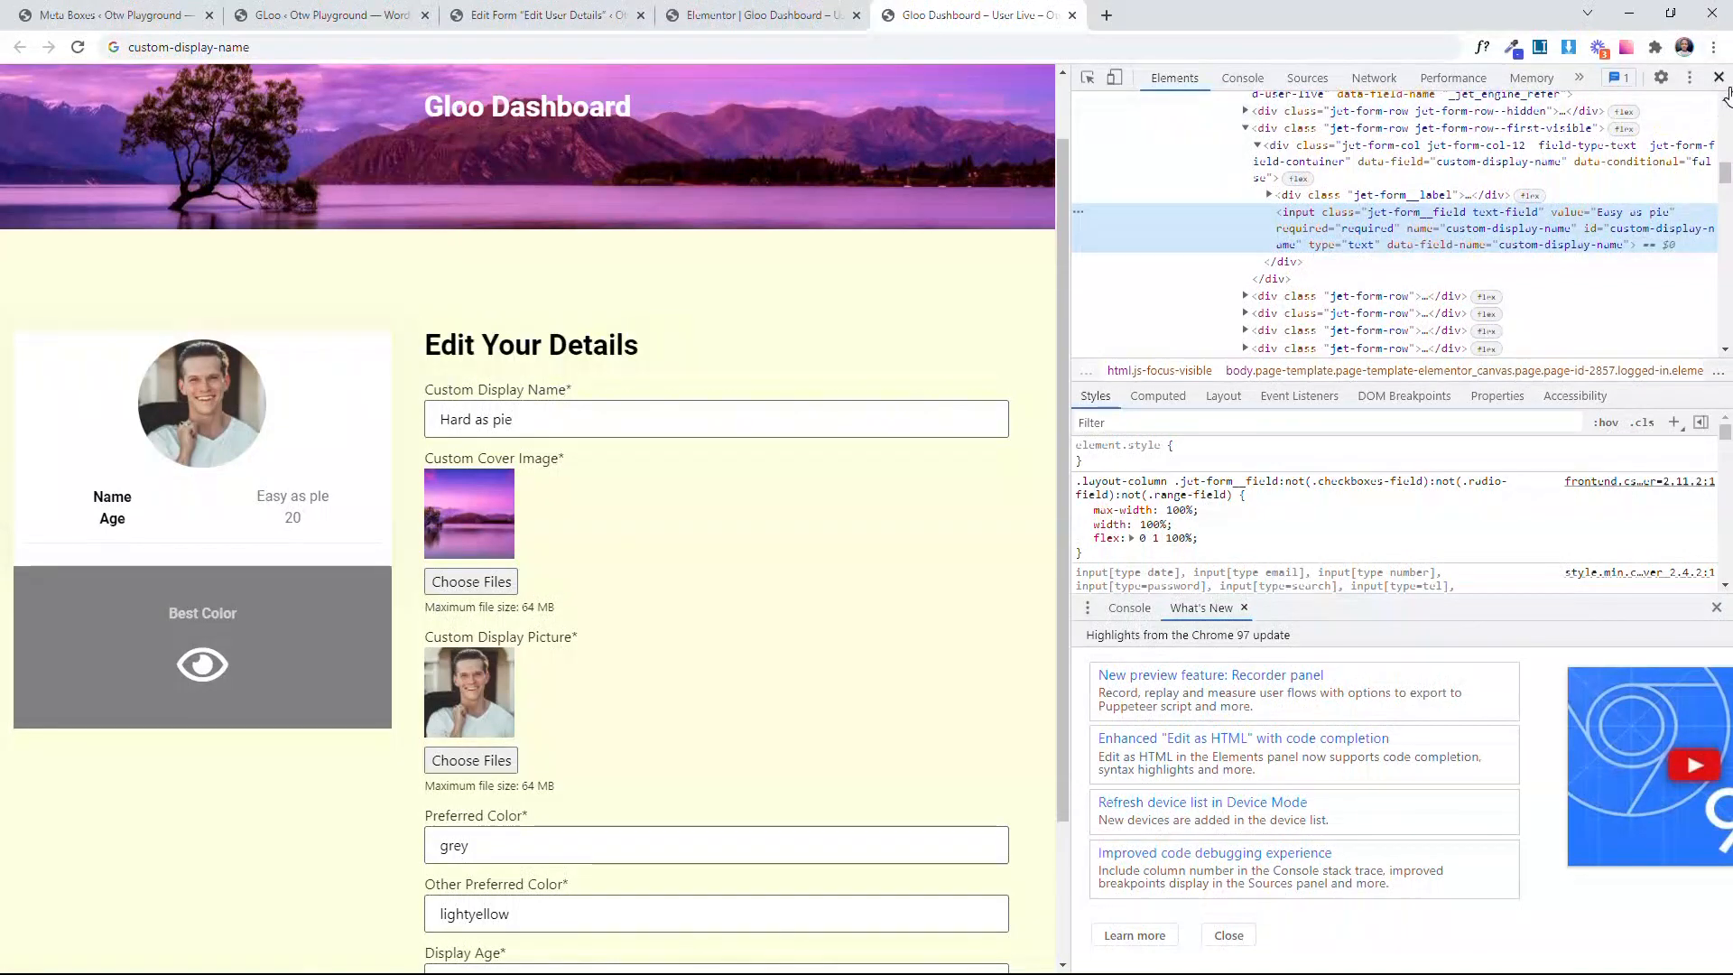
pyautogui.press('F12')
pyautogui.click(77, 46)
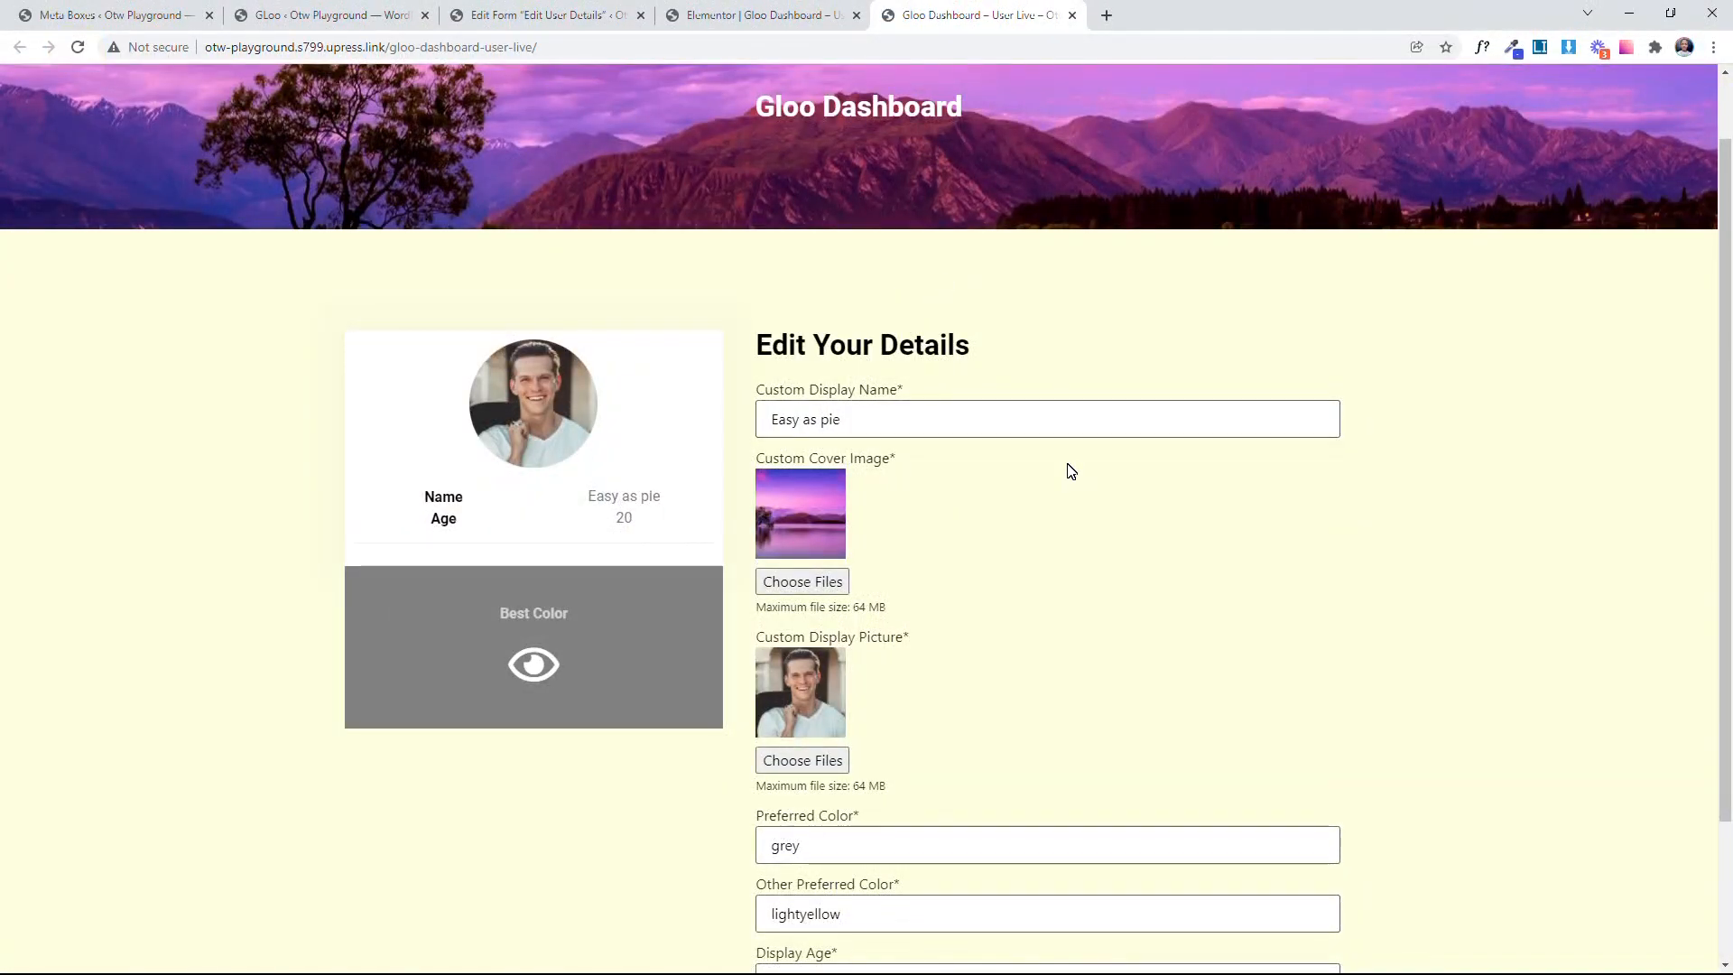
pyautogui.moveTo(857, 419); pyautogui.dragTo(685, 424)
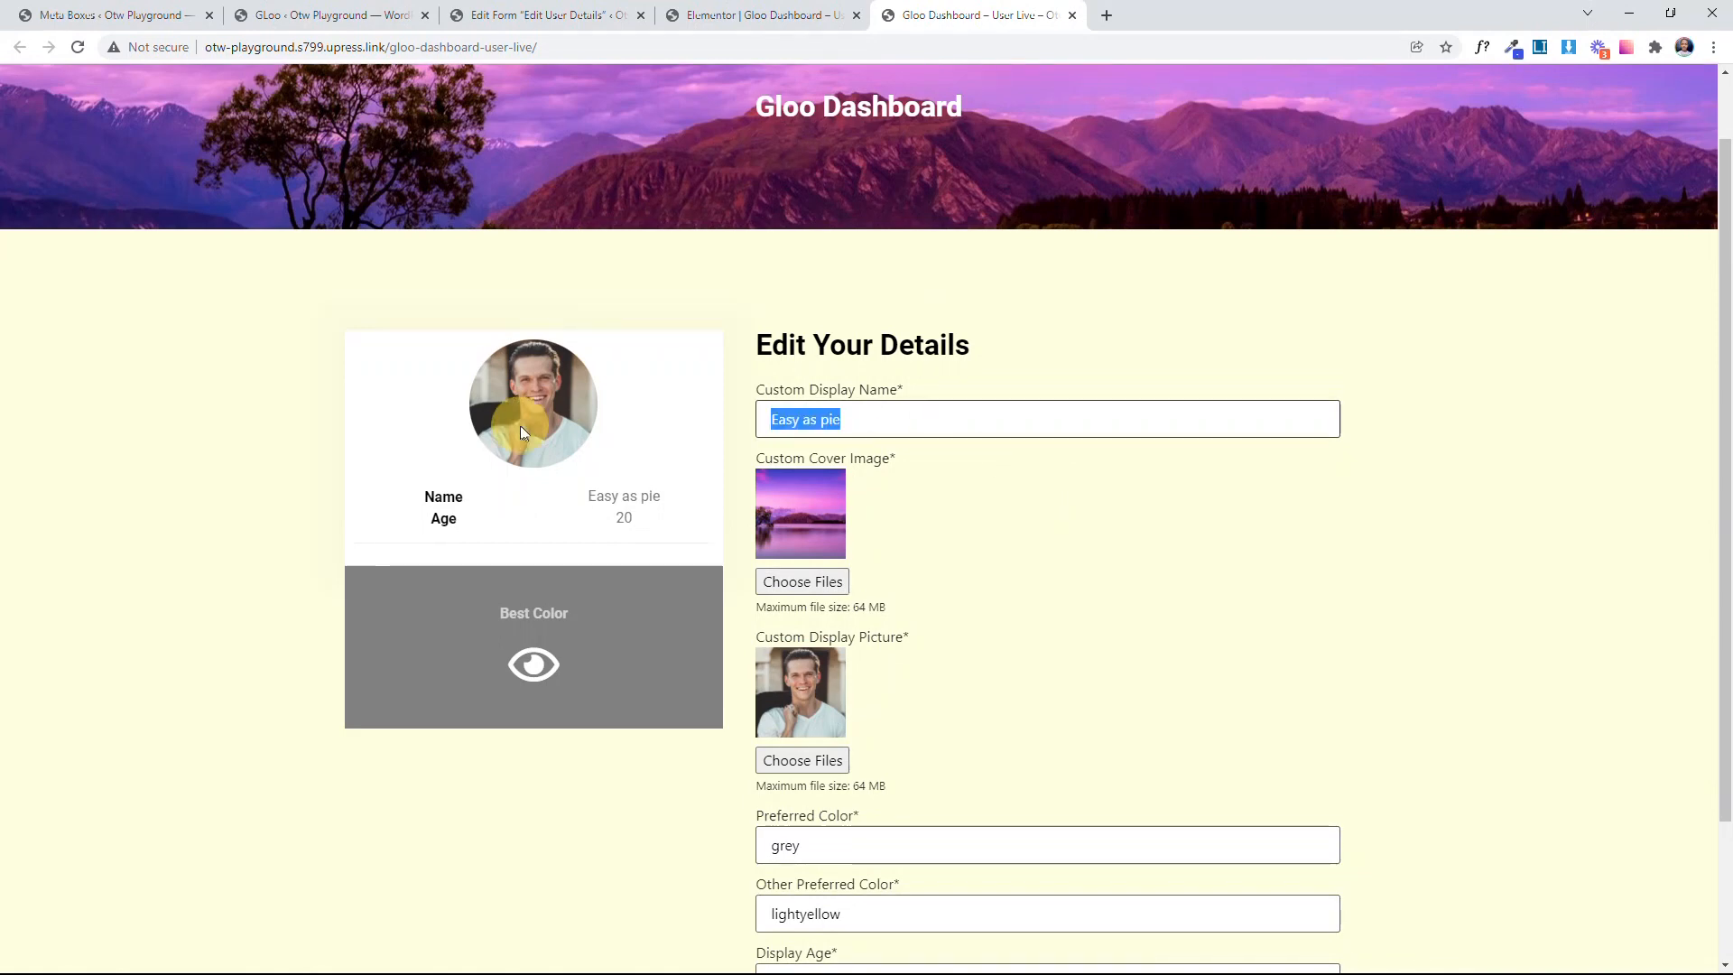
pyautogui.write('Hard as pie')
pyautogui.press('Tab')
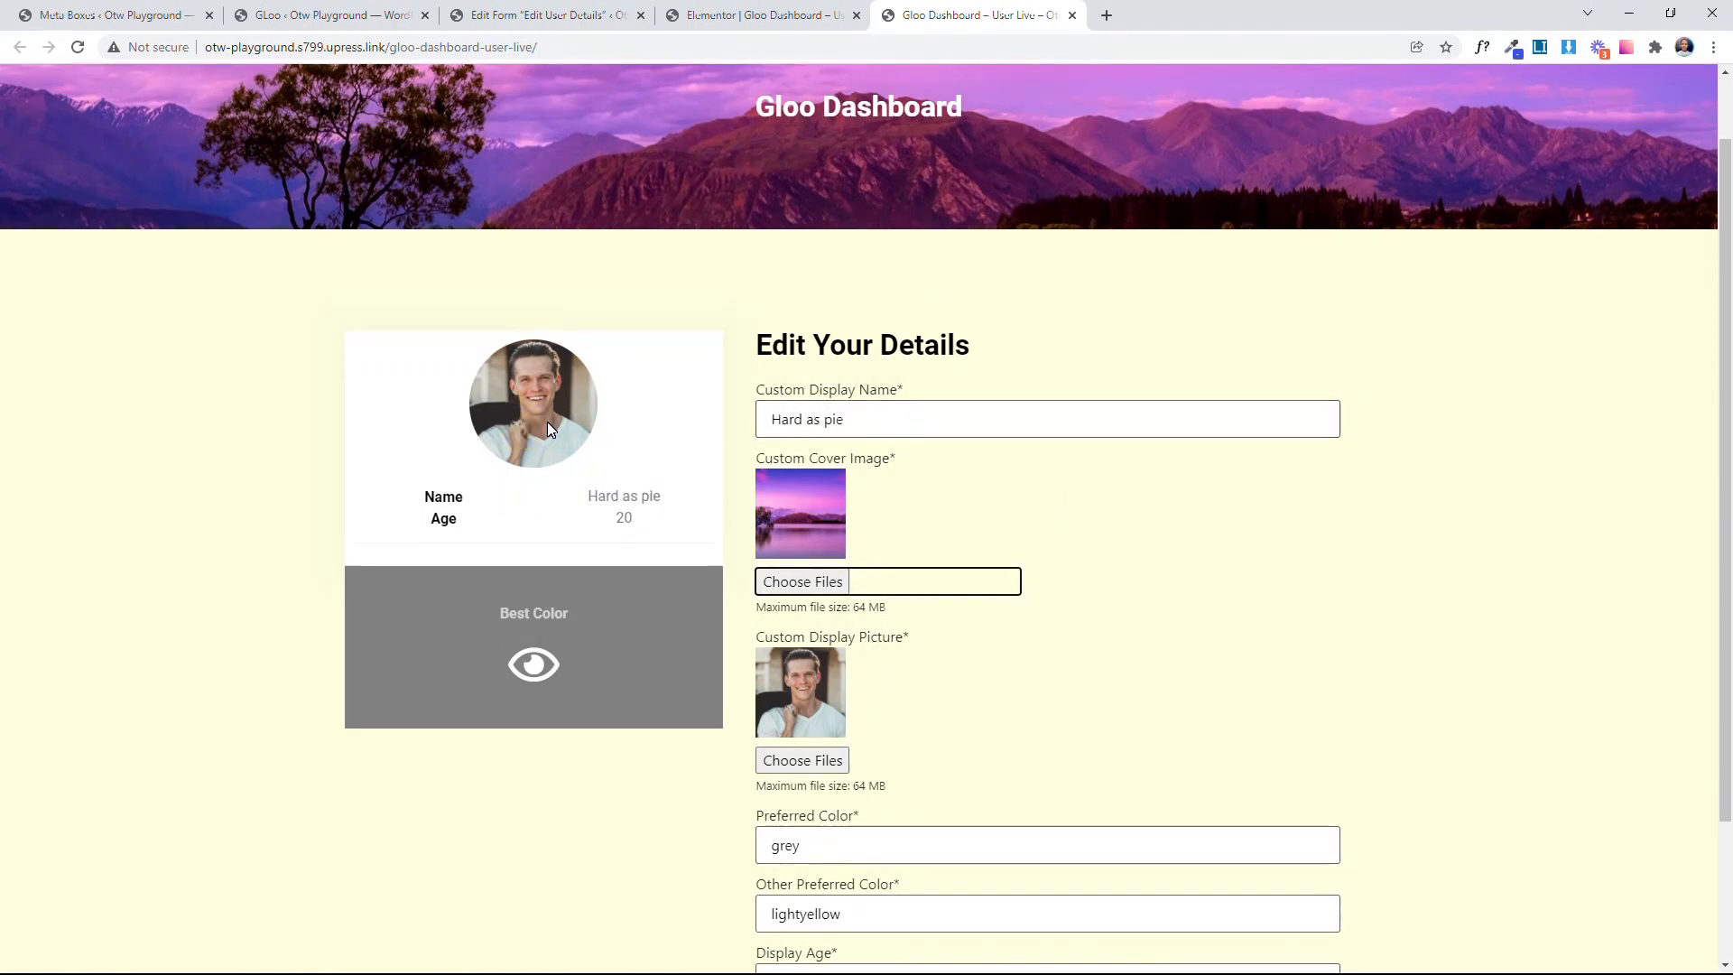
# Step: Check the Name value in the live dashboard's profile card against the Custom Display Name field
pyautogui.tripleClick(623, 496)
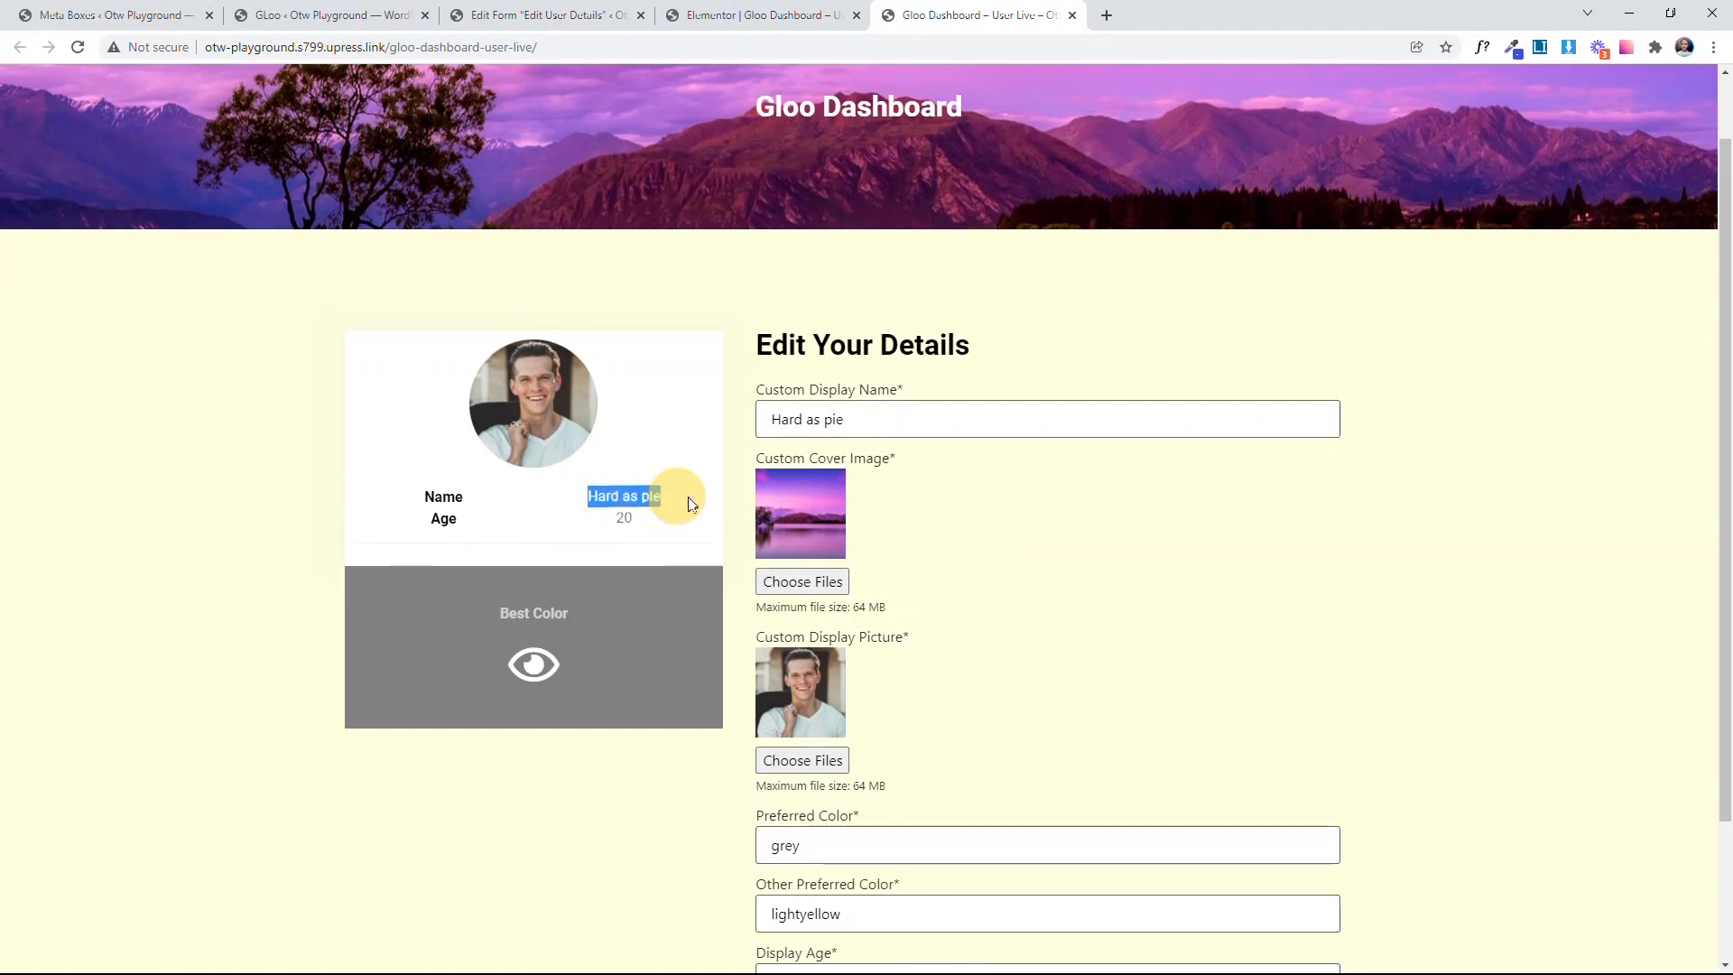
pyautogui.click(714, 547)
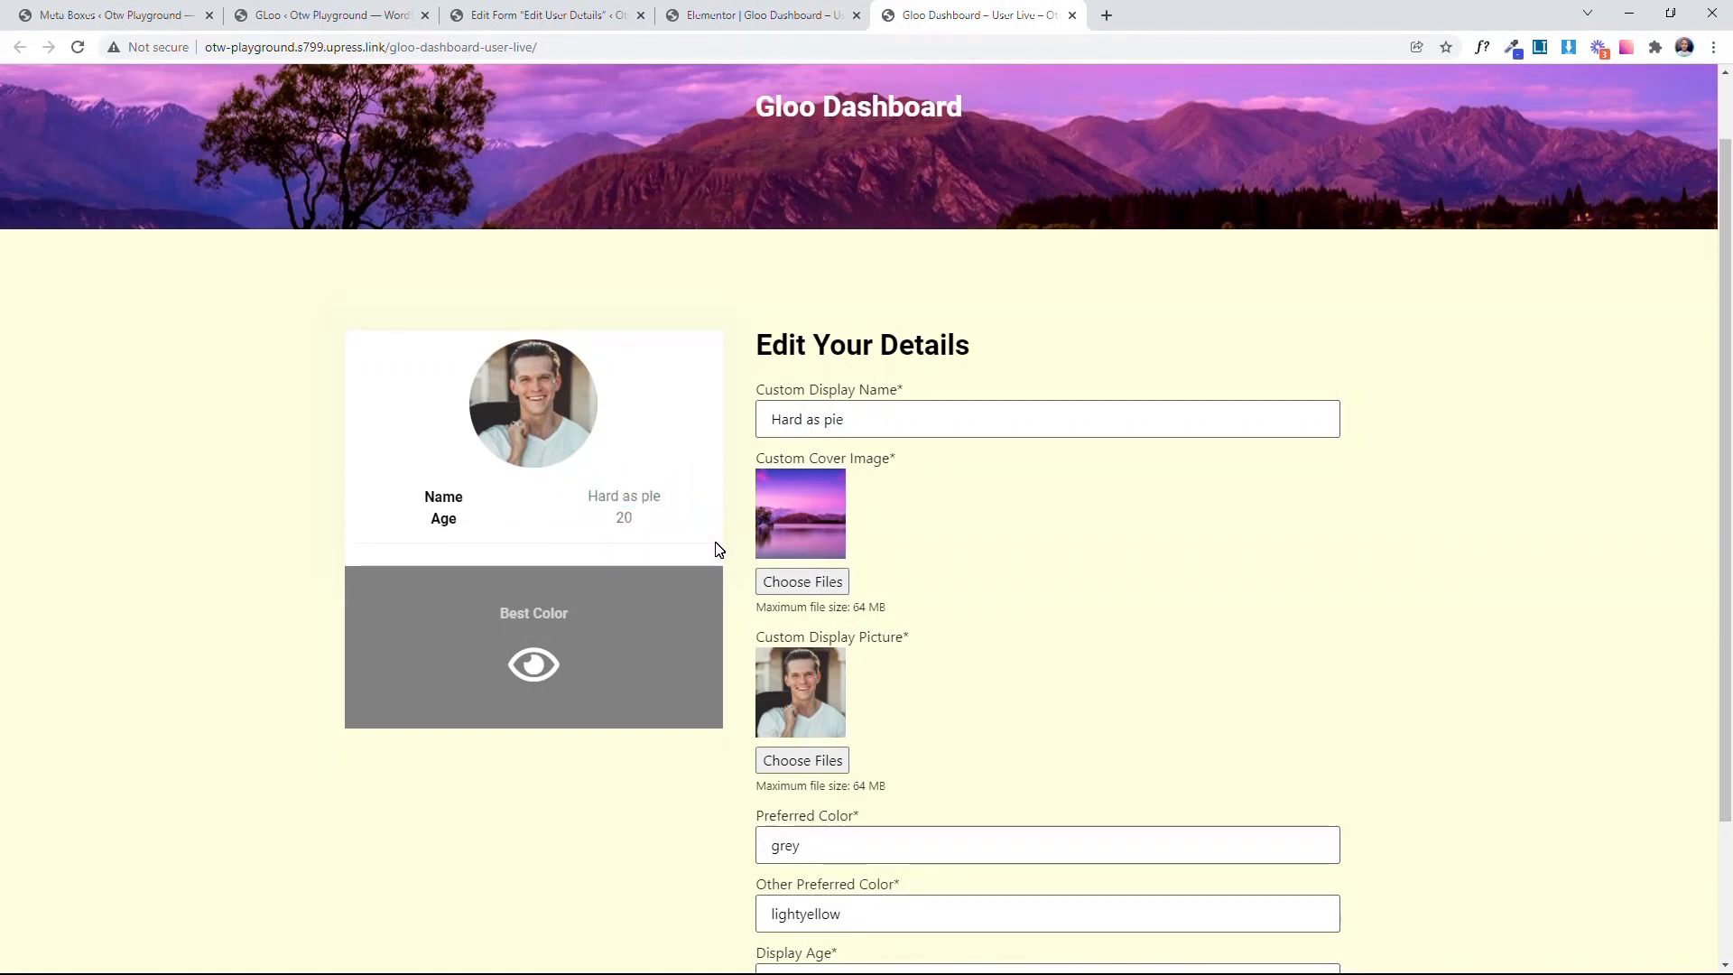
pyautogui.moveTo(604, 530); pyautogui.dragTo(650, 522)
# Step: Return to the Elementor editor and check the CSS ID of the text widget holding the Age value
pyautogui.click(585, 9)
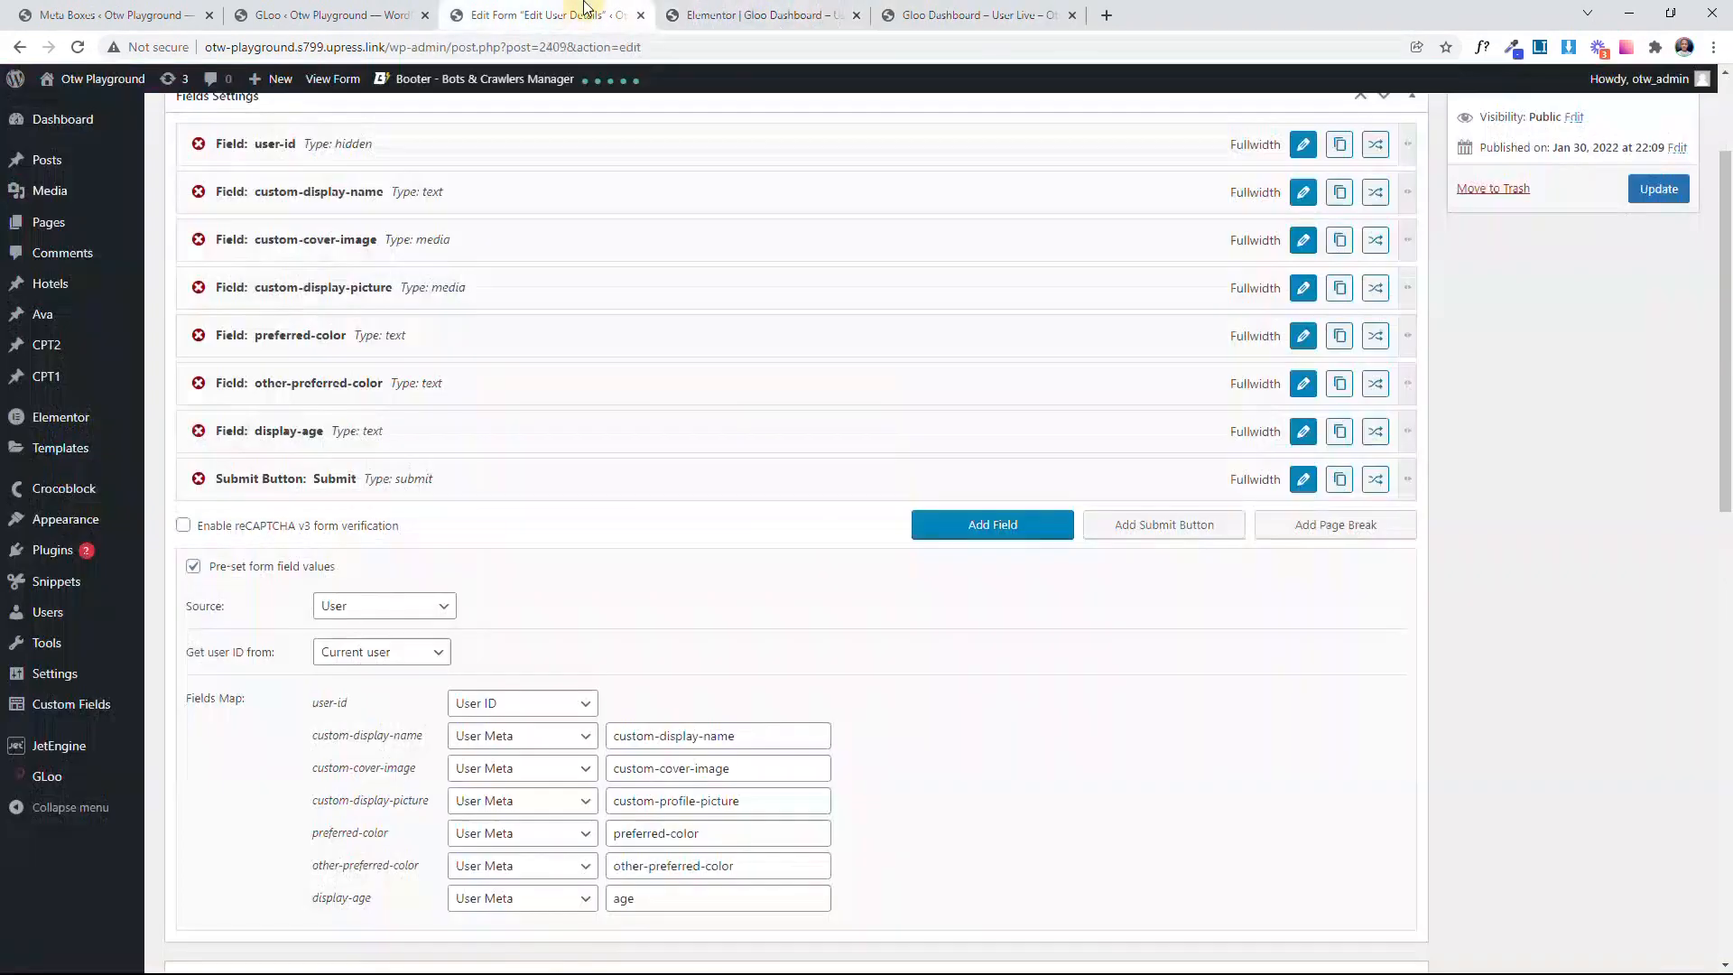
pyautogui.click(666, 11)
pyautogui.click(863, 600)
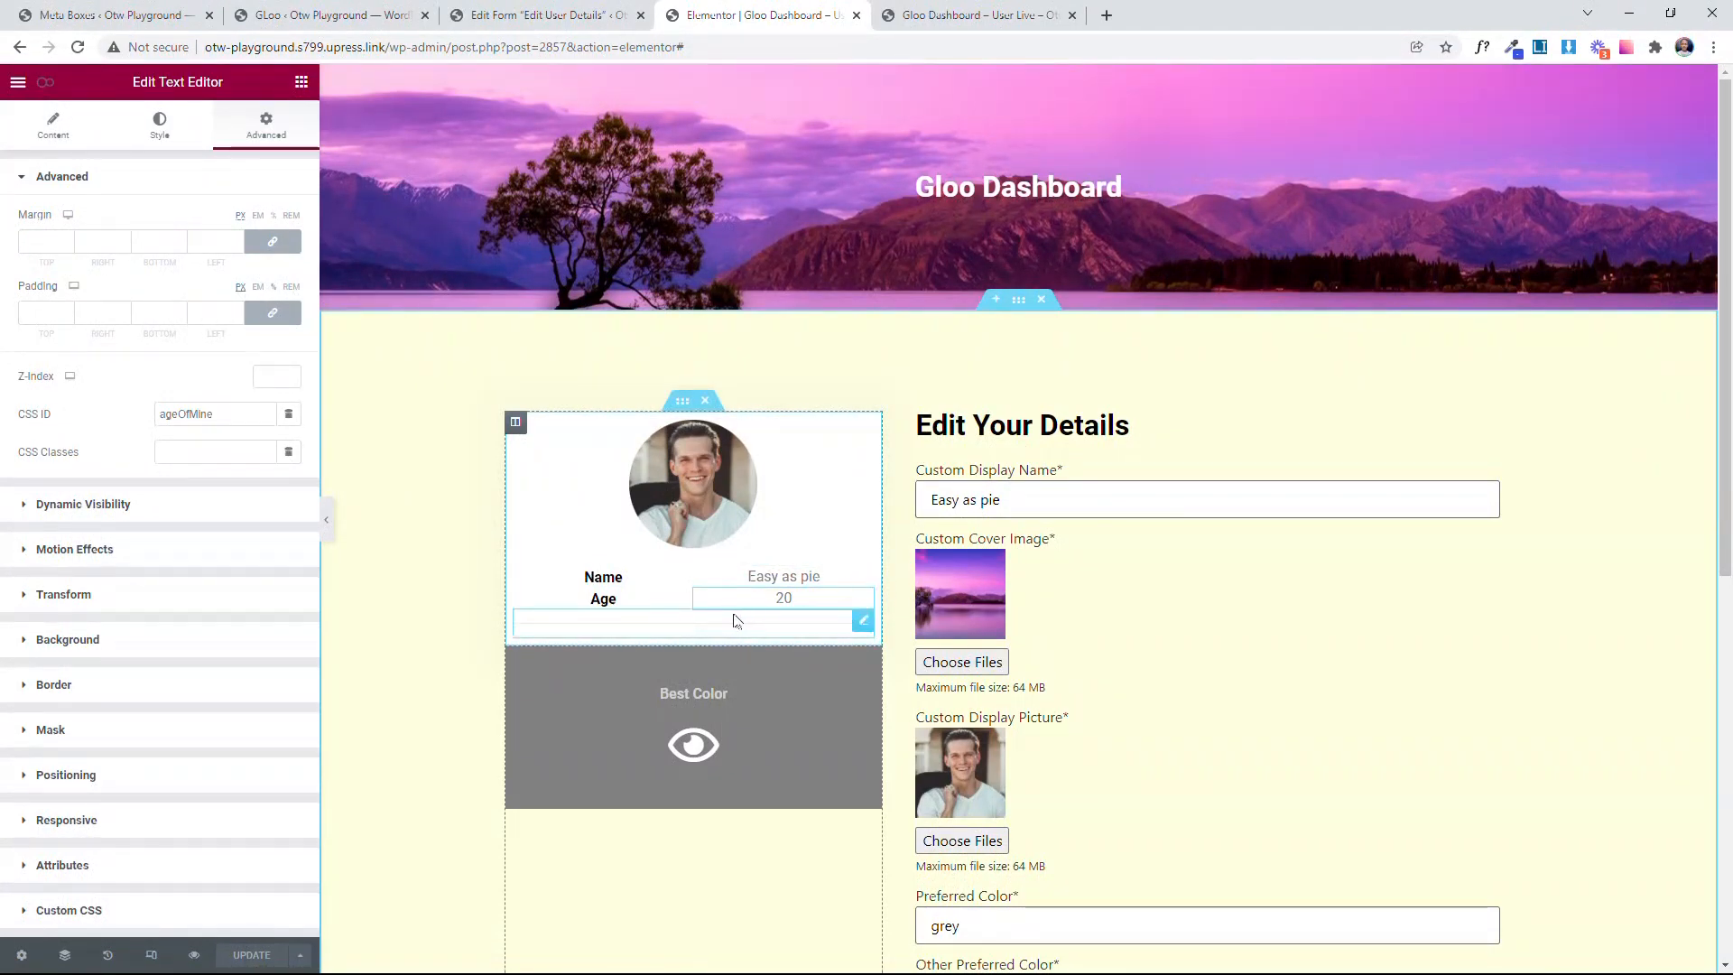
pyautogui.moveTo(240, 420); pyautogui.dragTo(135, 416)
pyautogui.click(95, 445)
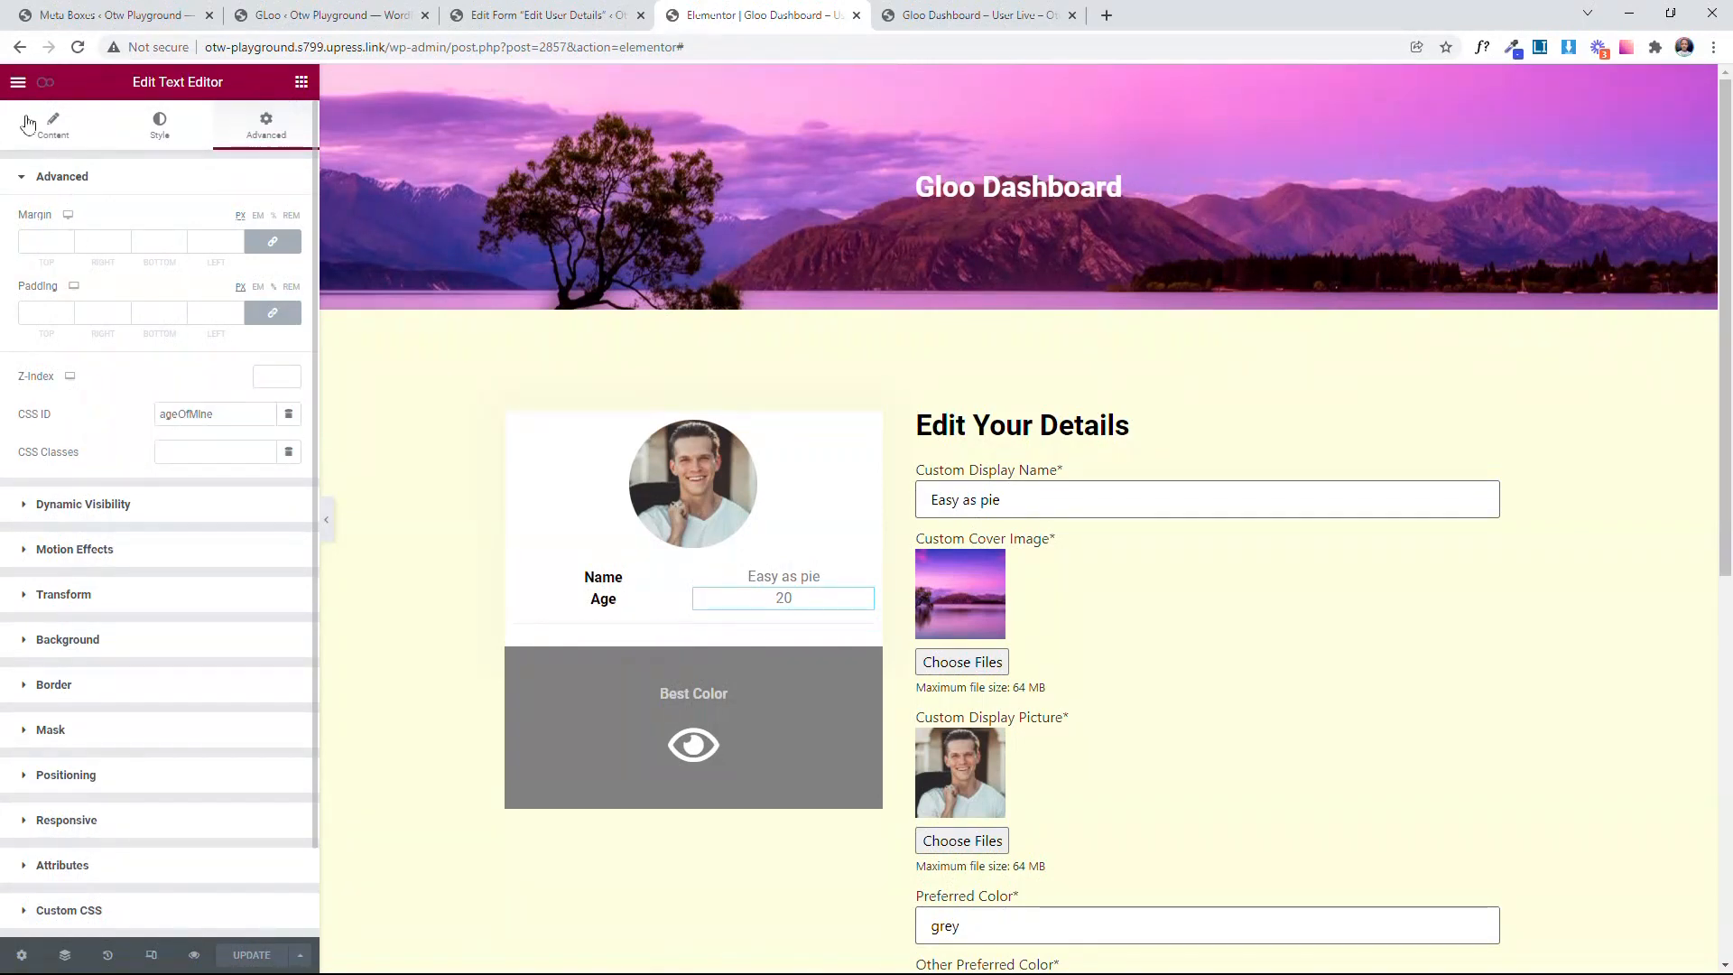
# Step: Review the Change the Age event in the page's Interactor settings, including its interaction, target and fetch parameter
pyautogui.click(50, 85)
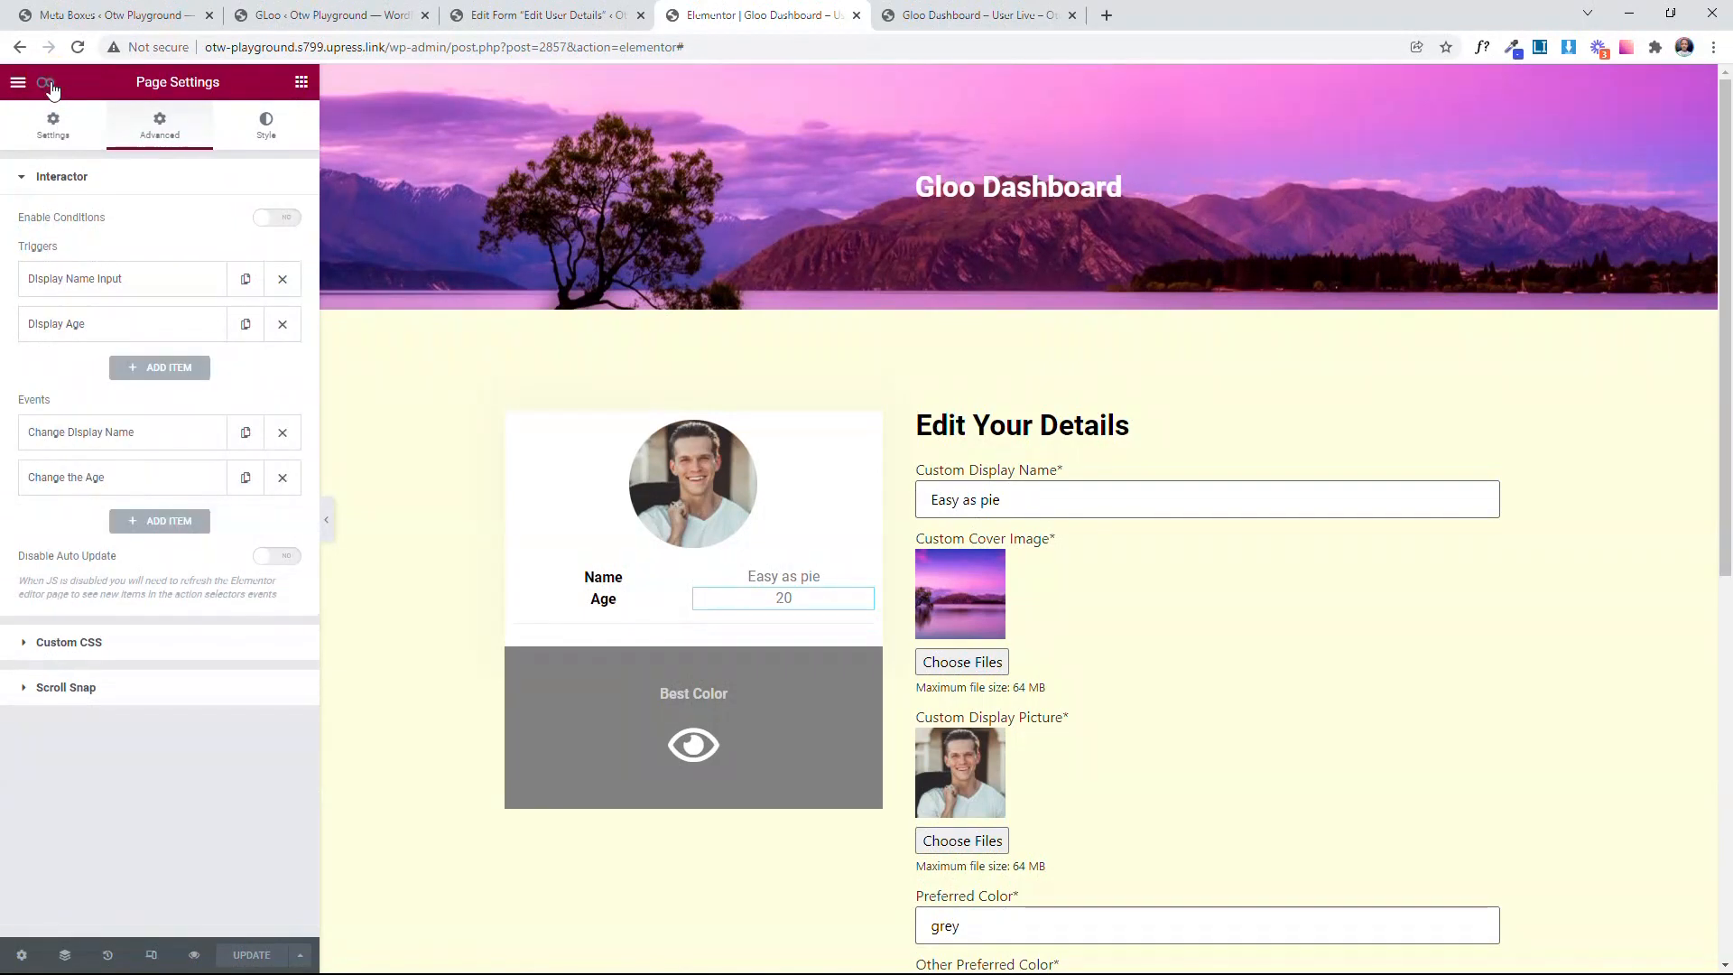
pyautogui.click(201, 337)
pyautogui.click(147, 335)
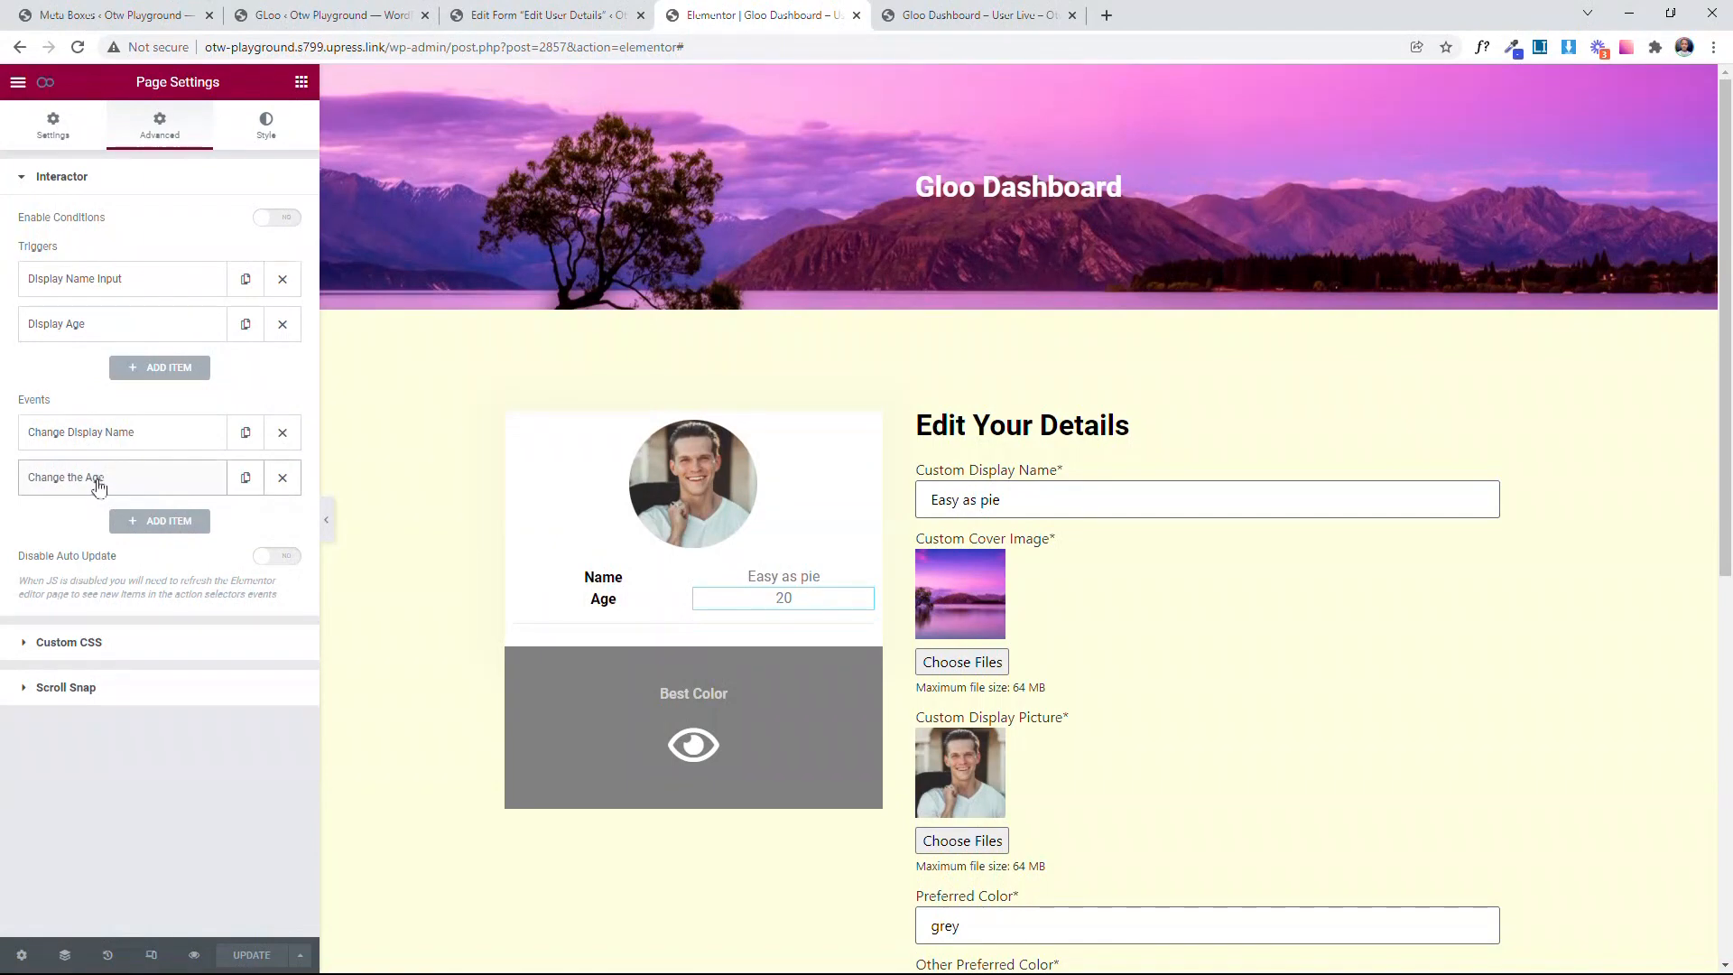
pyautogui.click(120, 489)
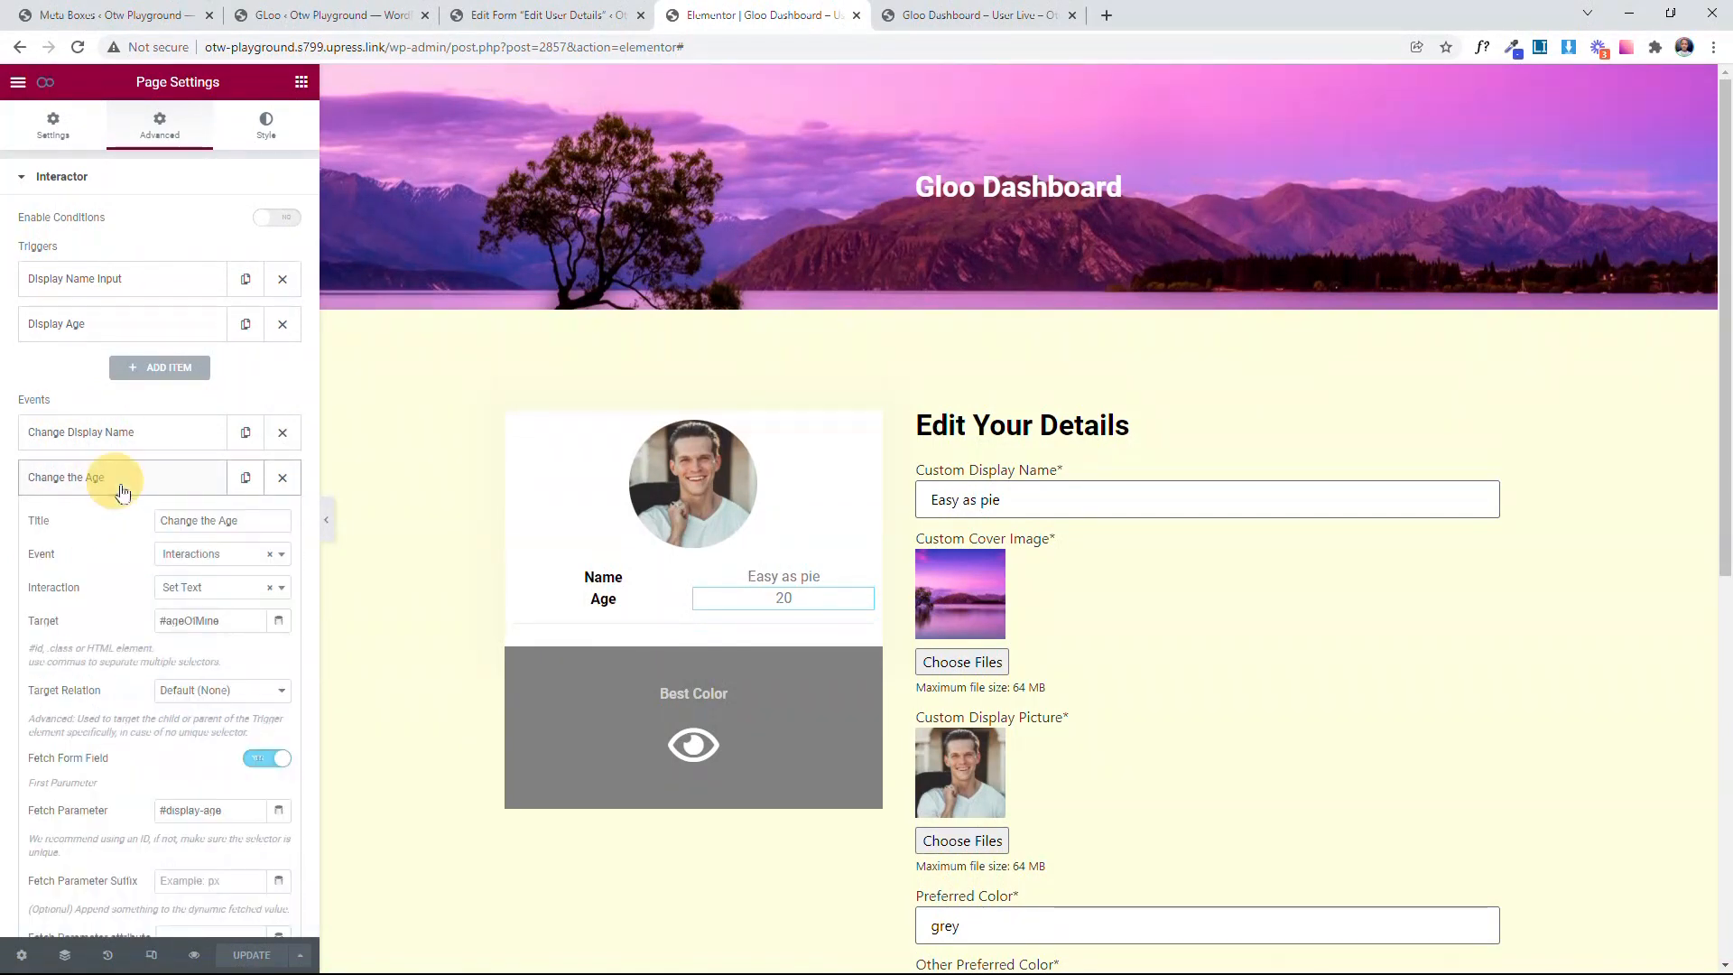
pyautogui.scroll(-2, 122, 492)
pyautogui.click(89, 343)
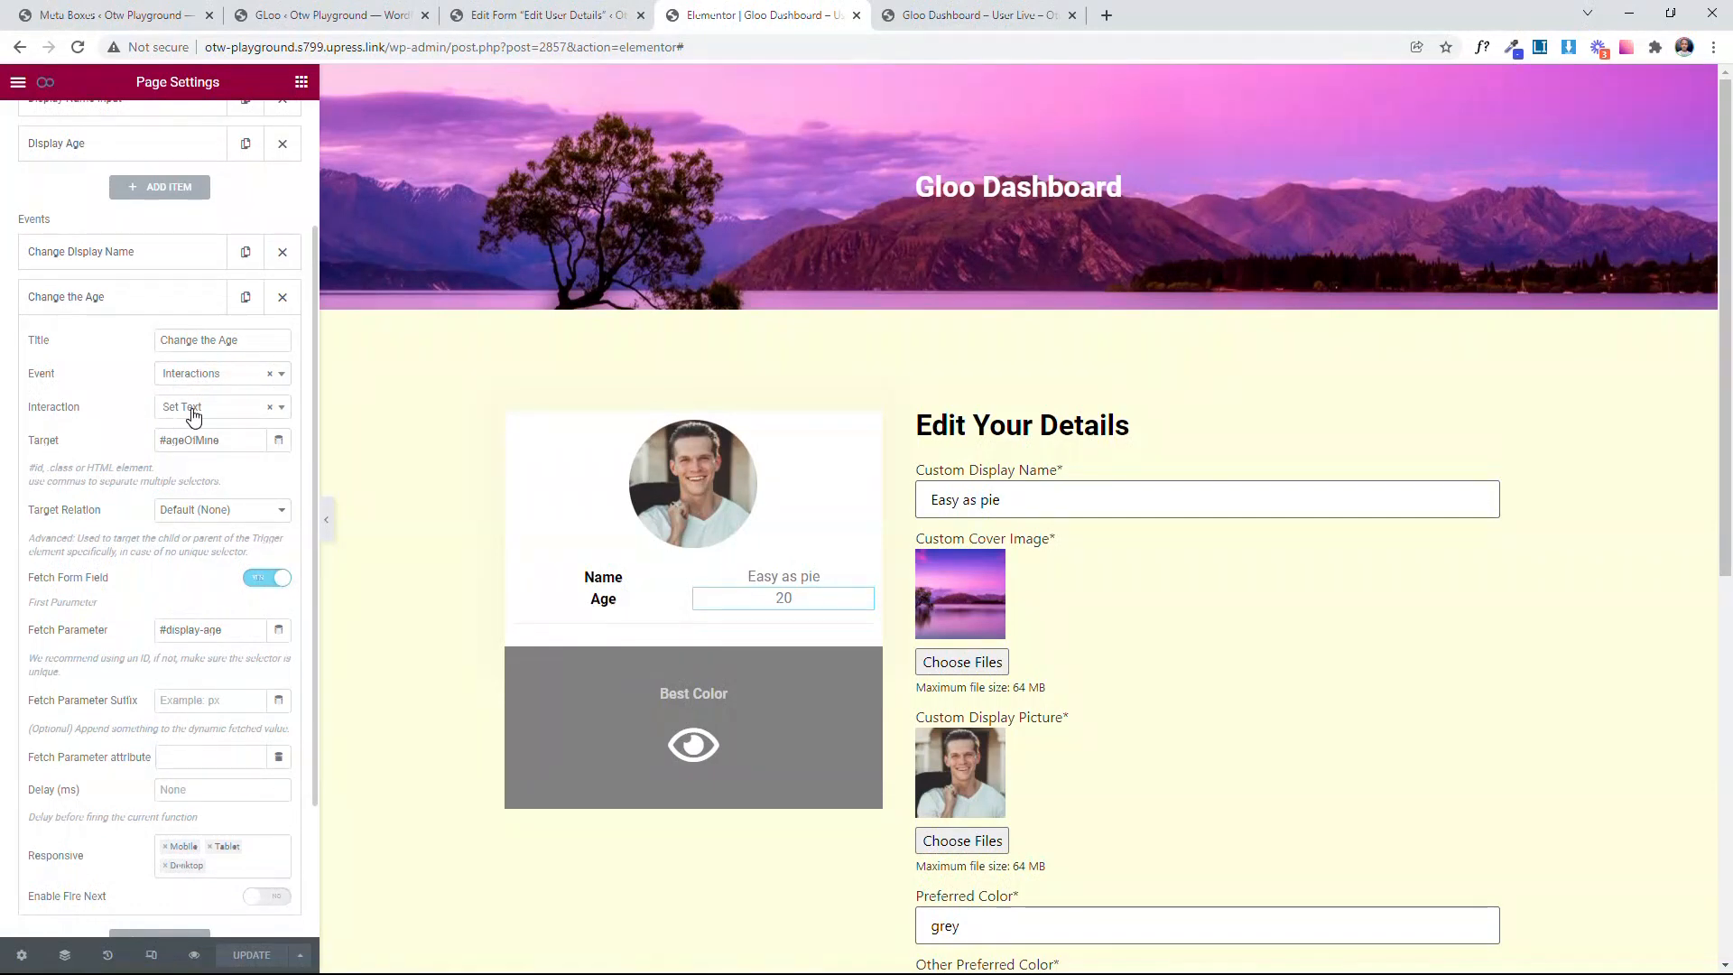
pyautogui.moveTo(232, 440); pyautogui.dragTo(99, 440)
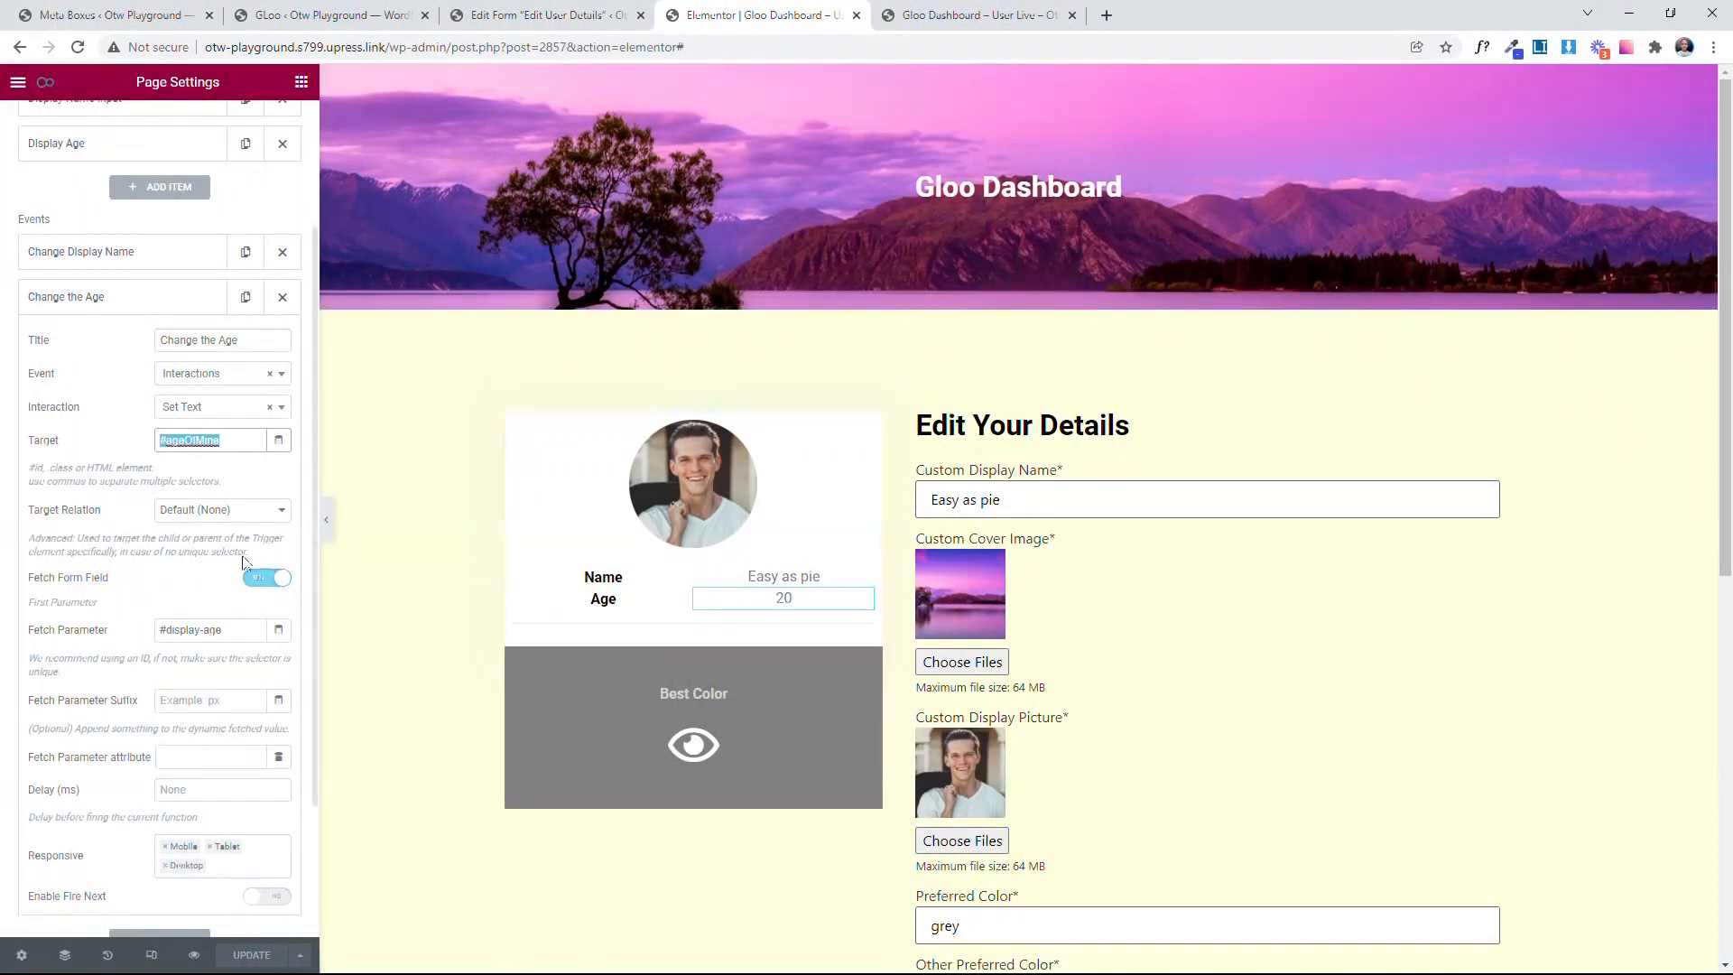
pyautogui.click(111, 521)
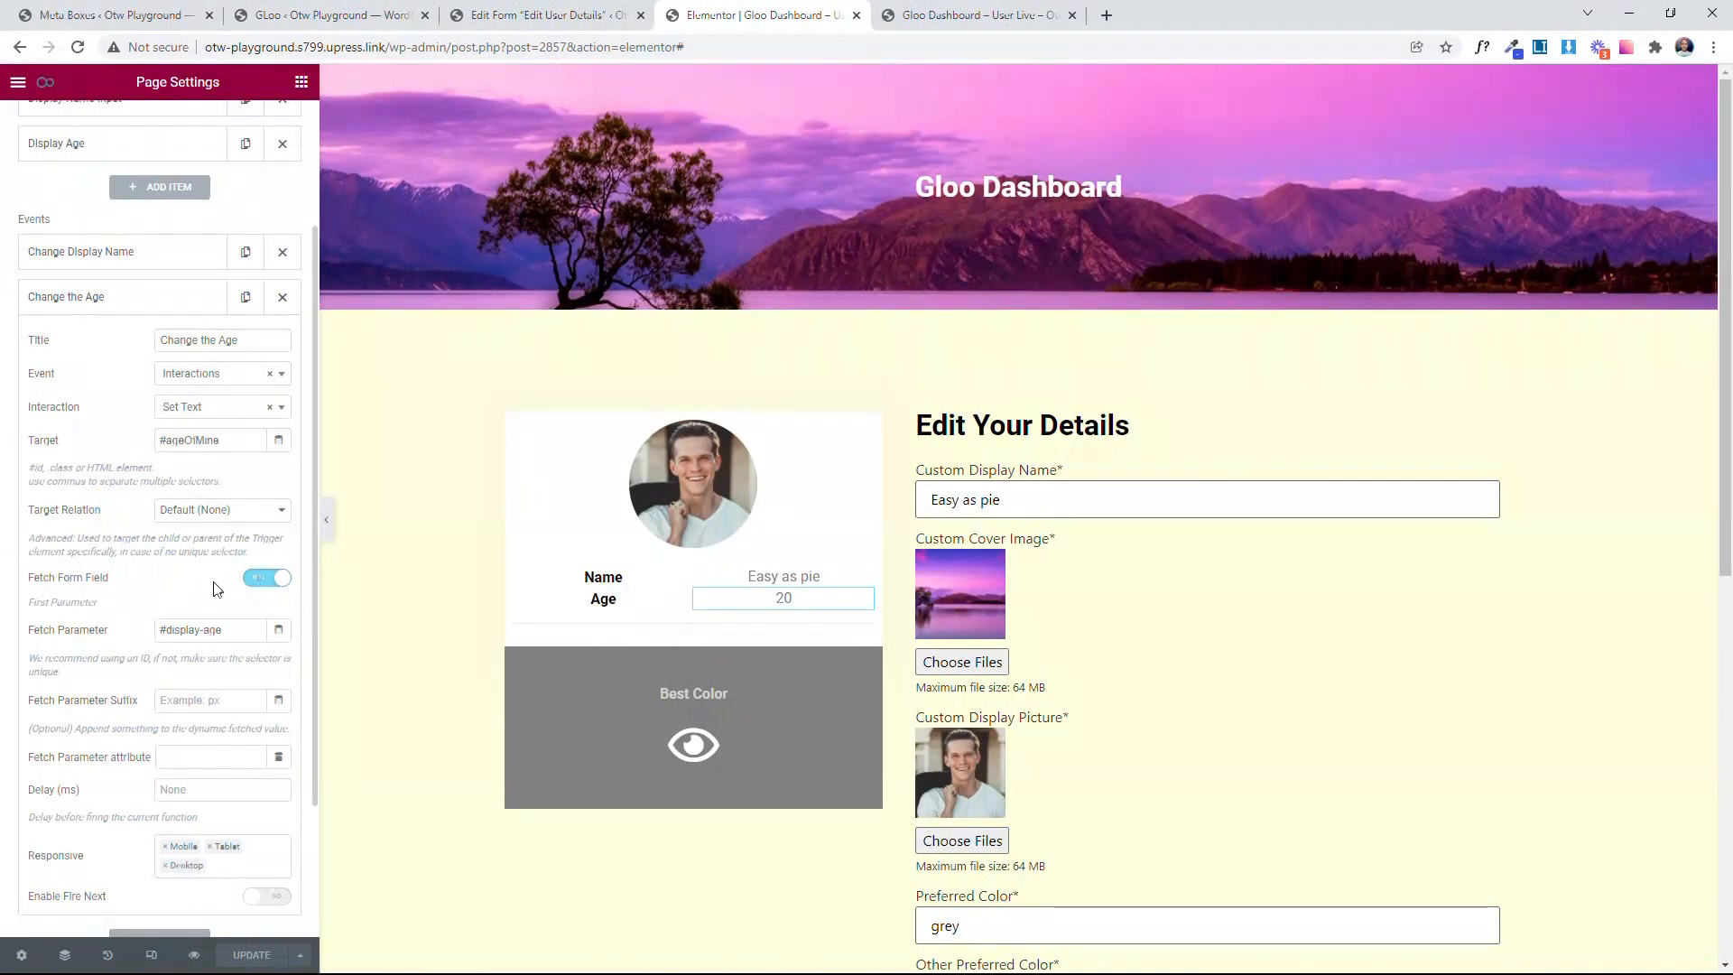
pyautogui.scroll(-1, 202, 565)
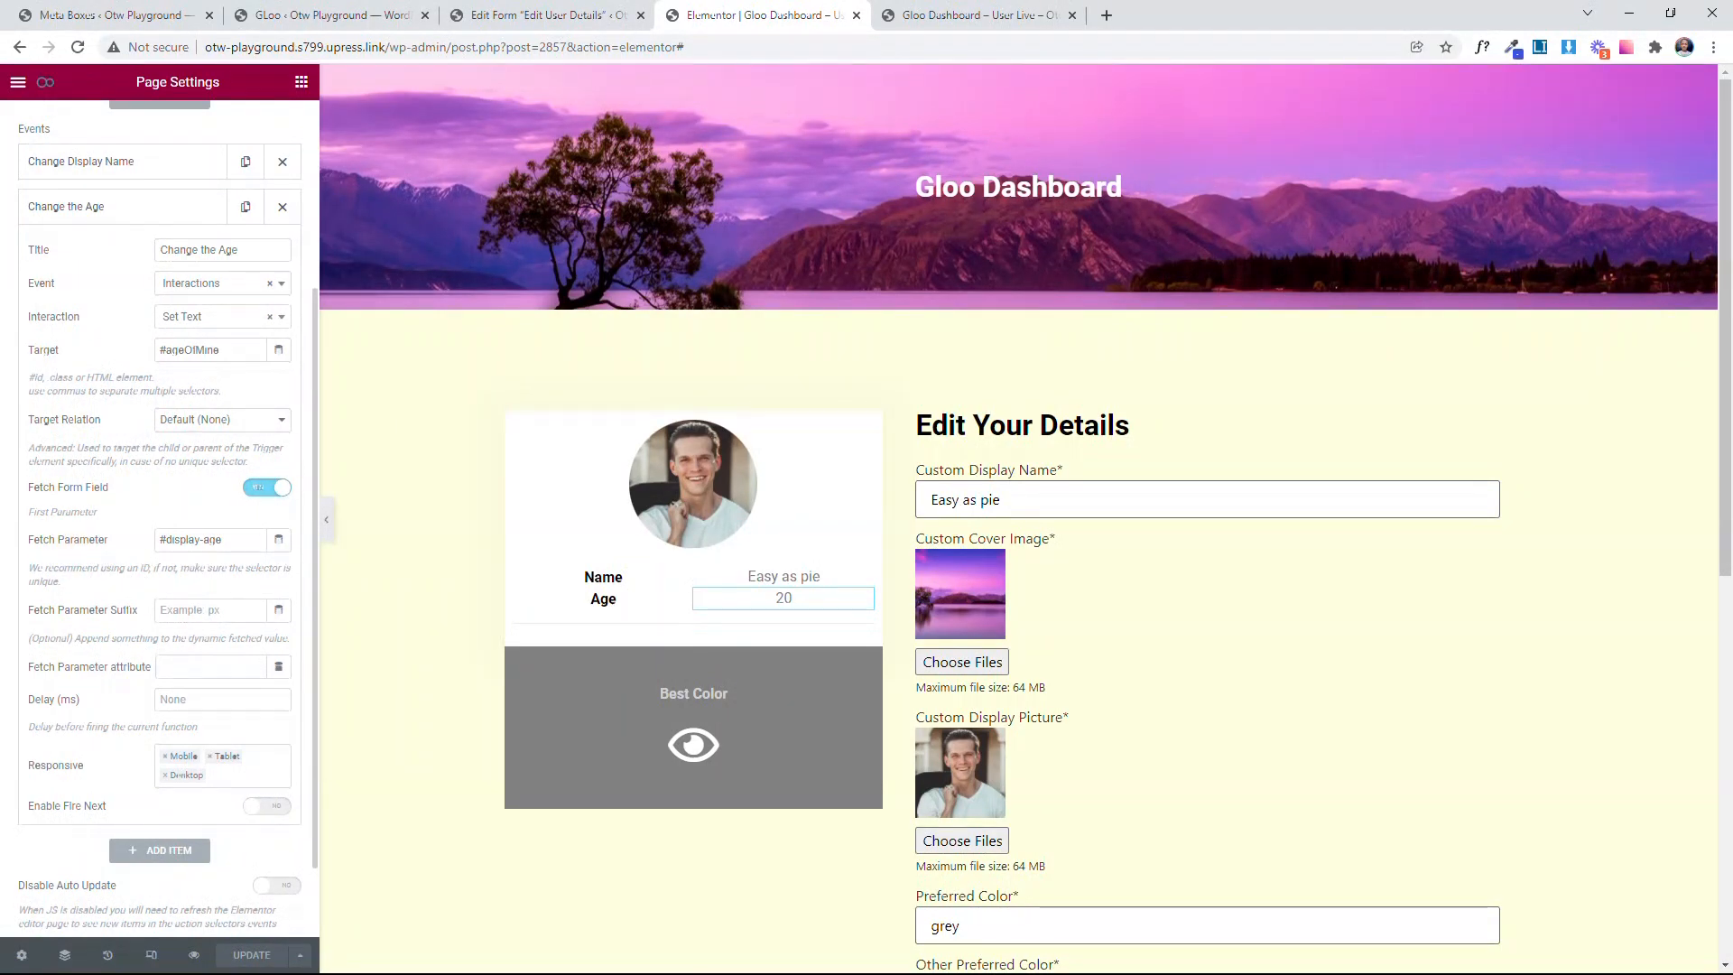
# Step: Compare the display-age field name in the Edit User Details form with the Change the Age event's fetch parameter, and collapse the event
pyautogui.click(505, 15)
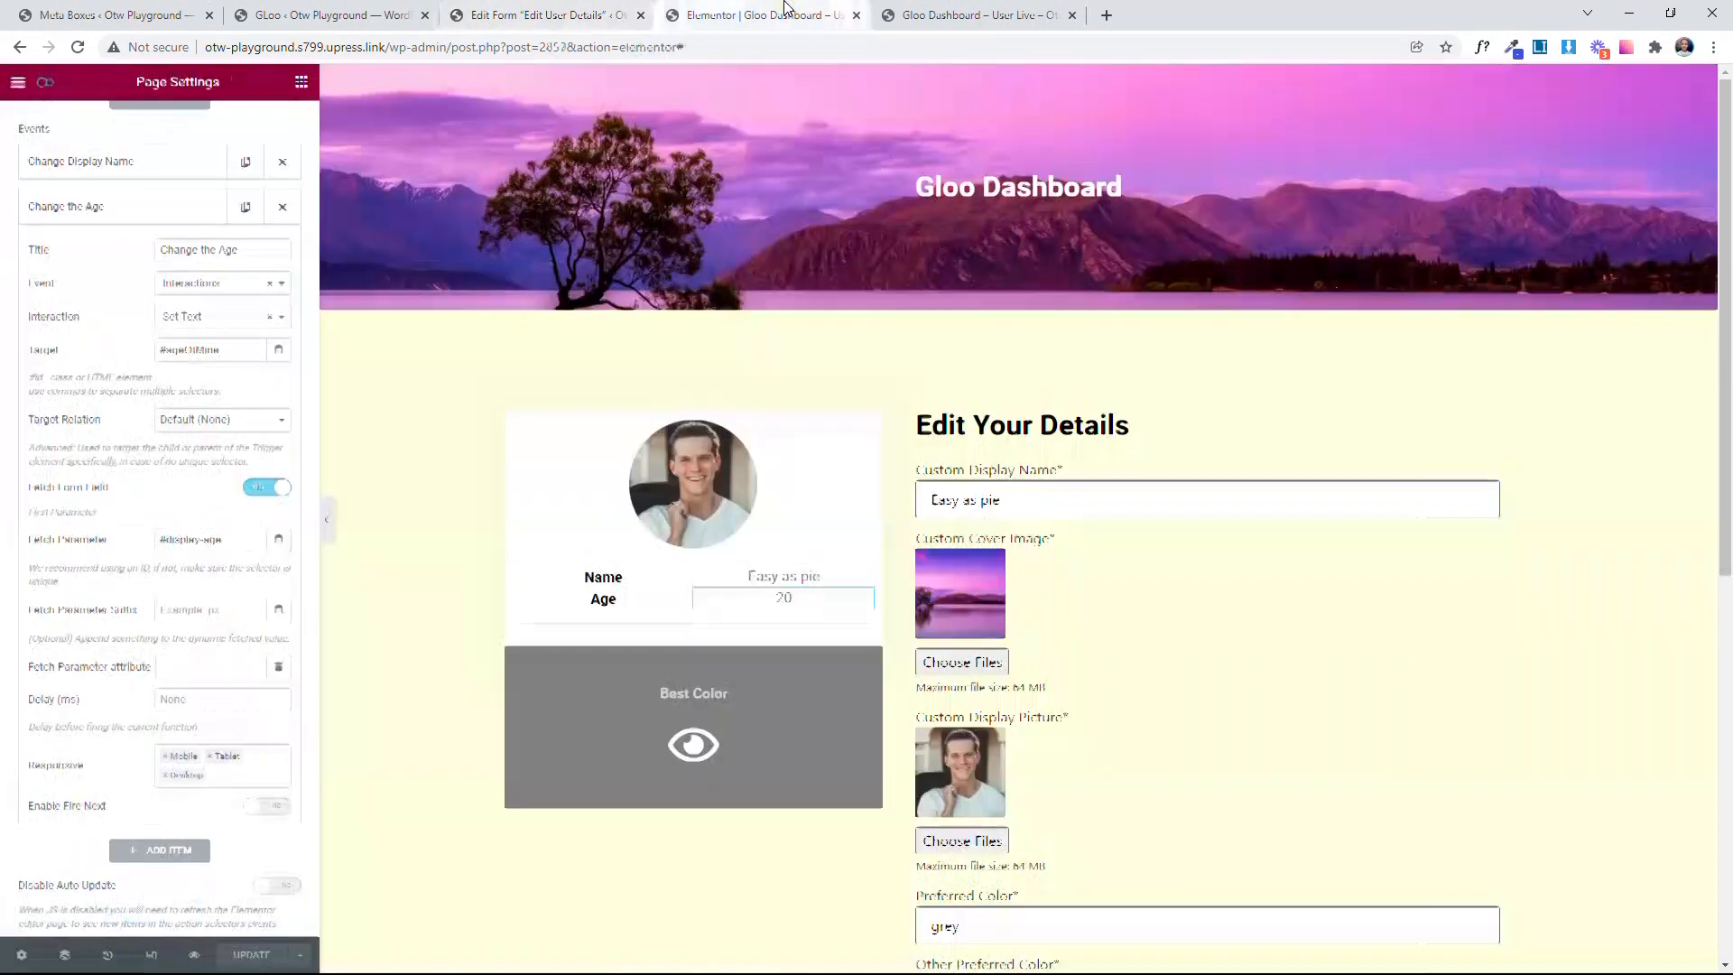
pyautogui.click(767, 14)
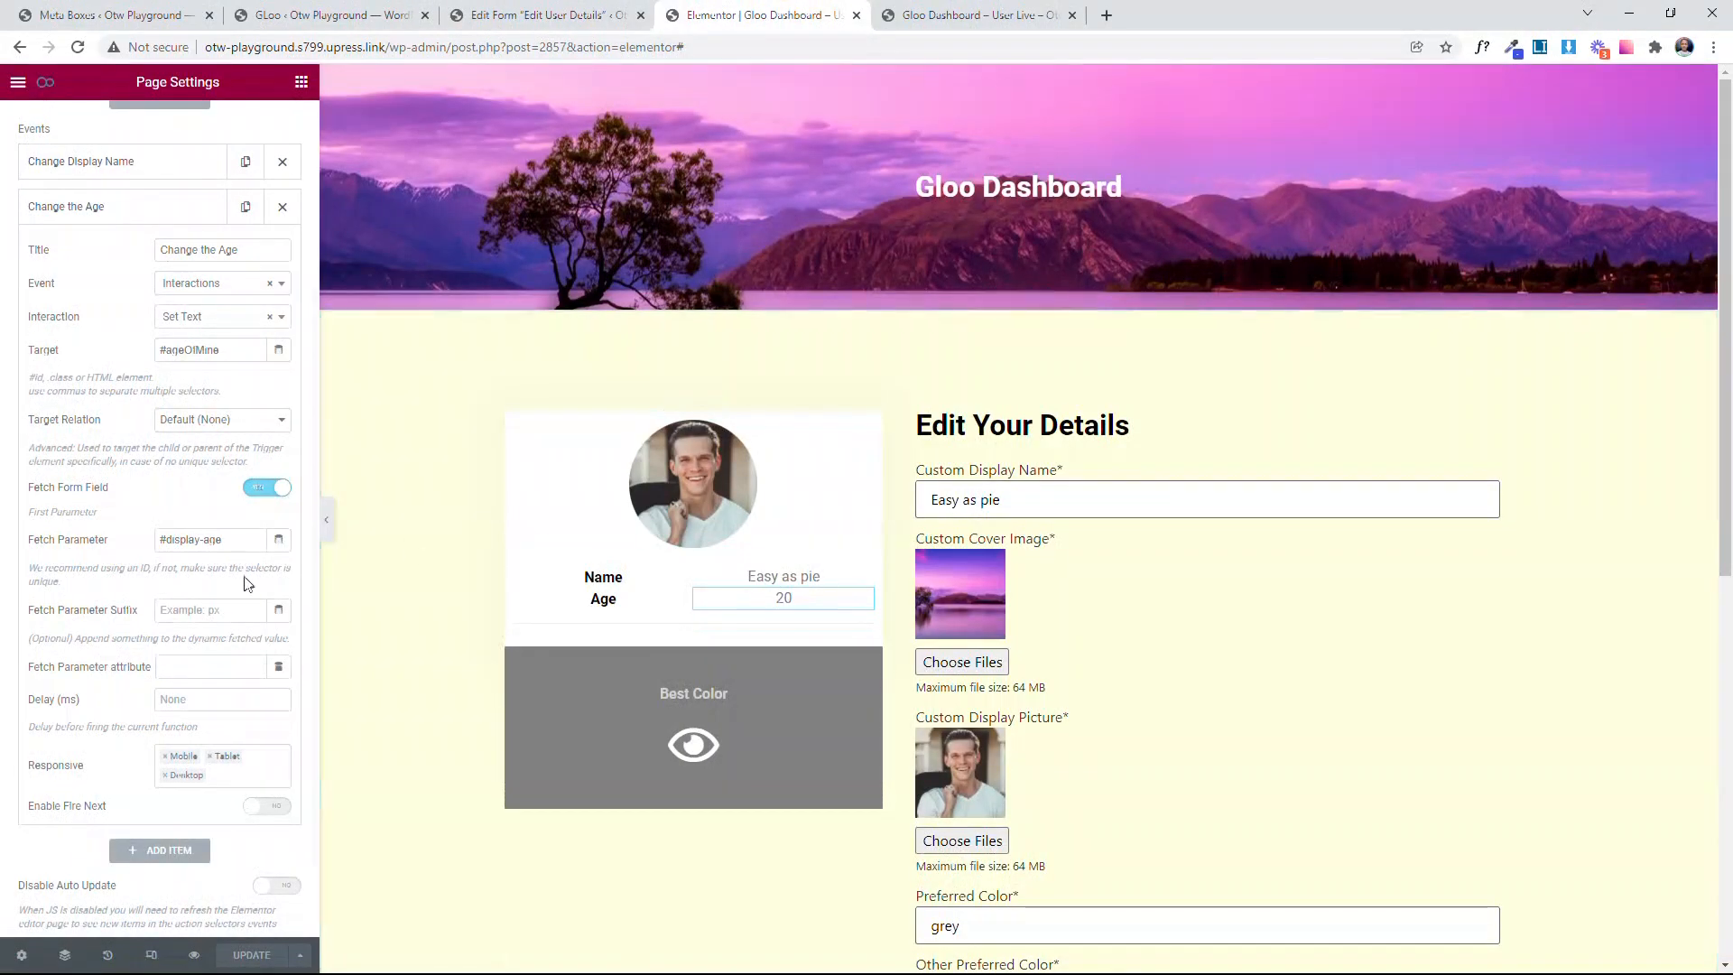
pyautogui.scroll(3, 99, 519)
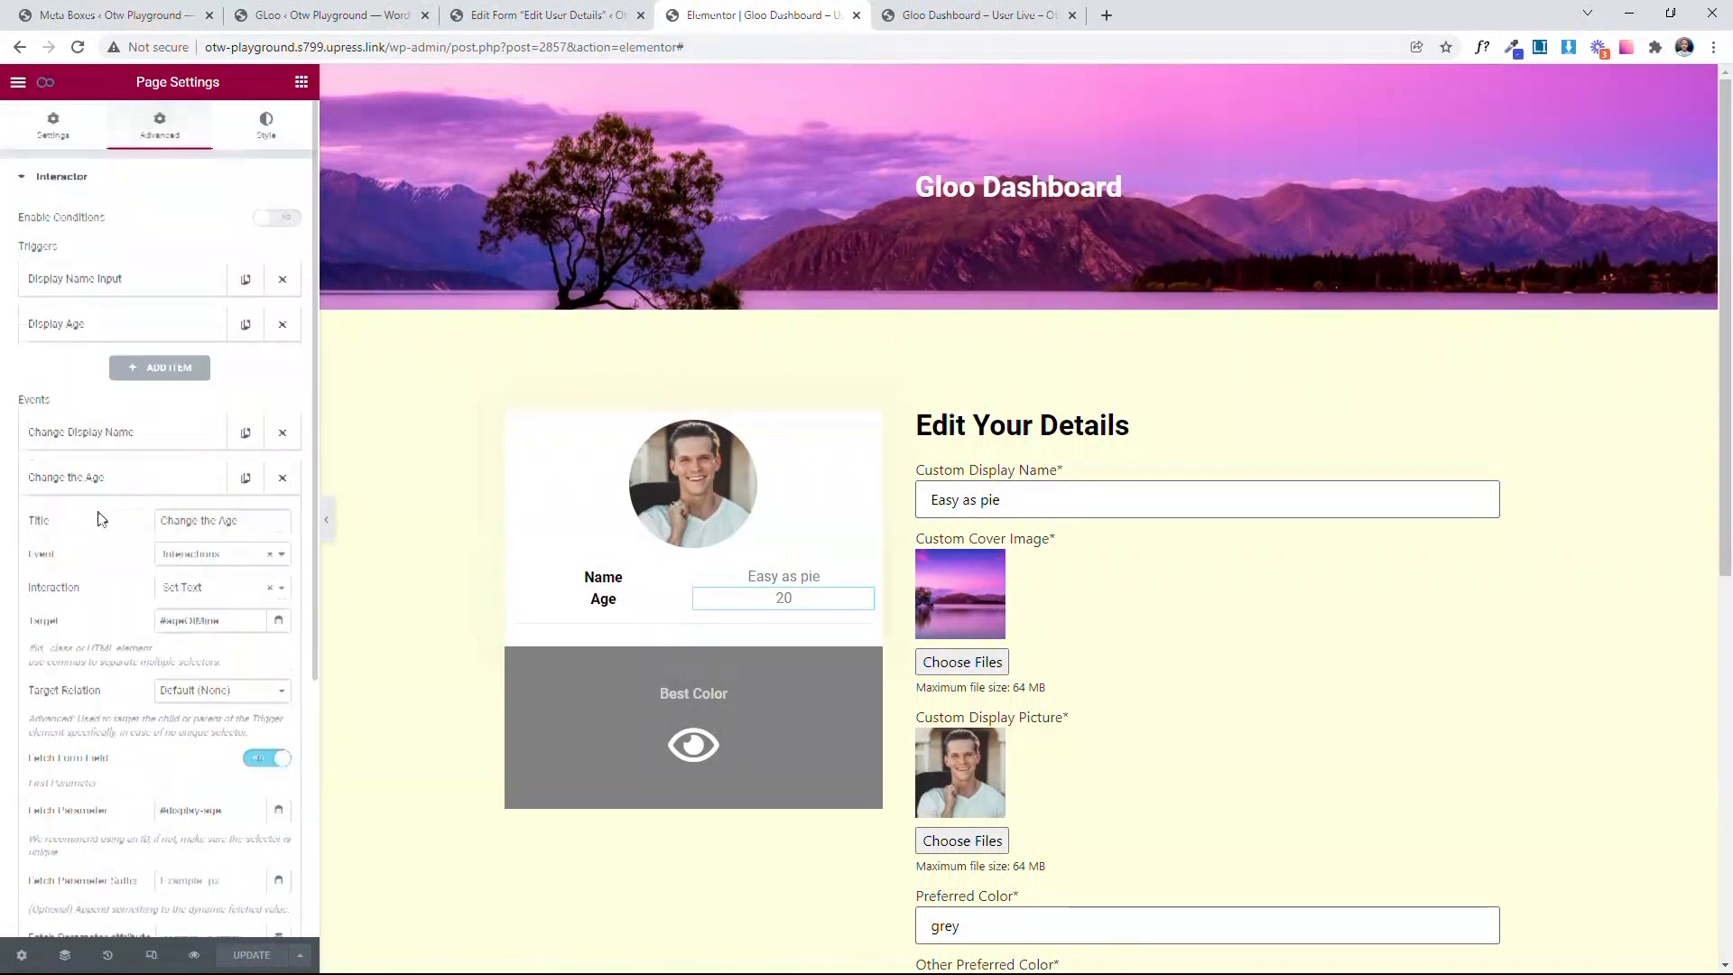
pyautogui.click(113, 476)
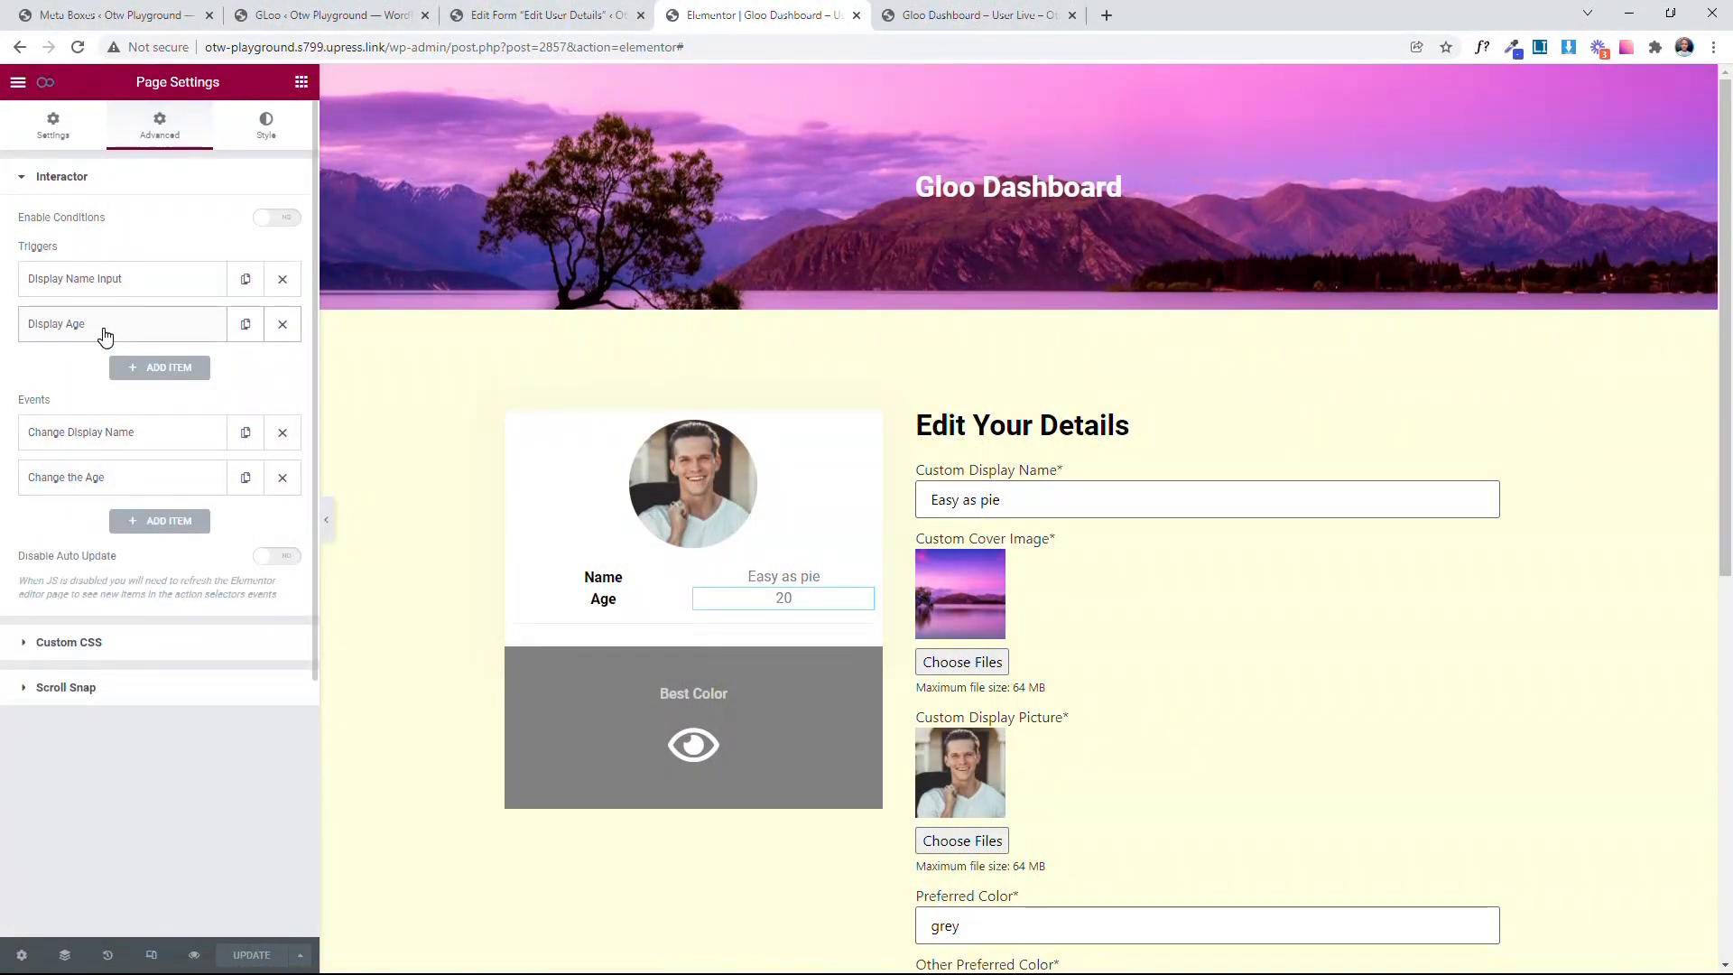
# Step: Review the Display Age trigger's firing event, target and event to fire, then collapse it
pyautogui.click(104, 334)
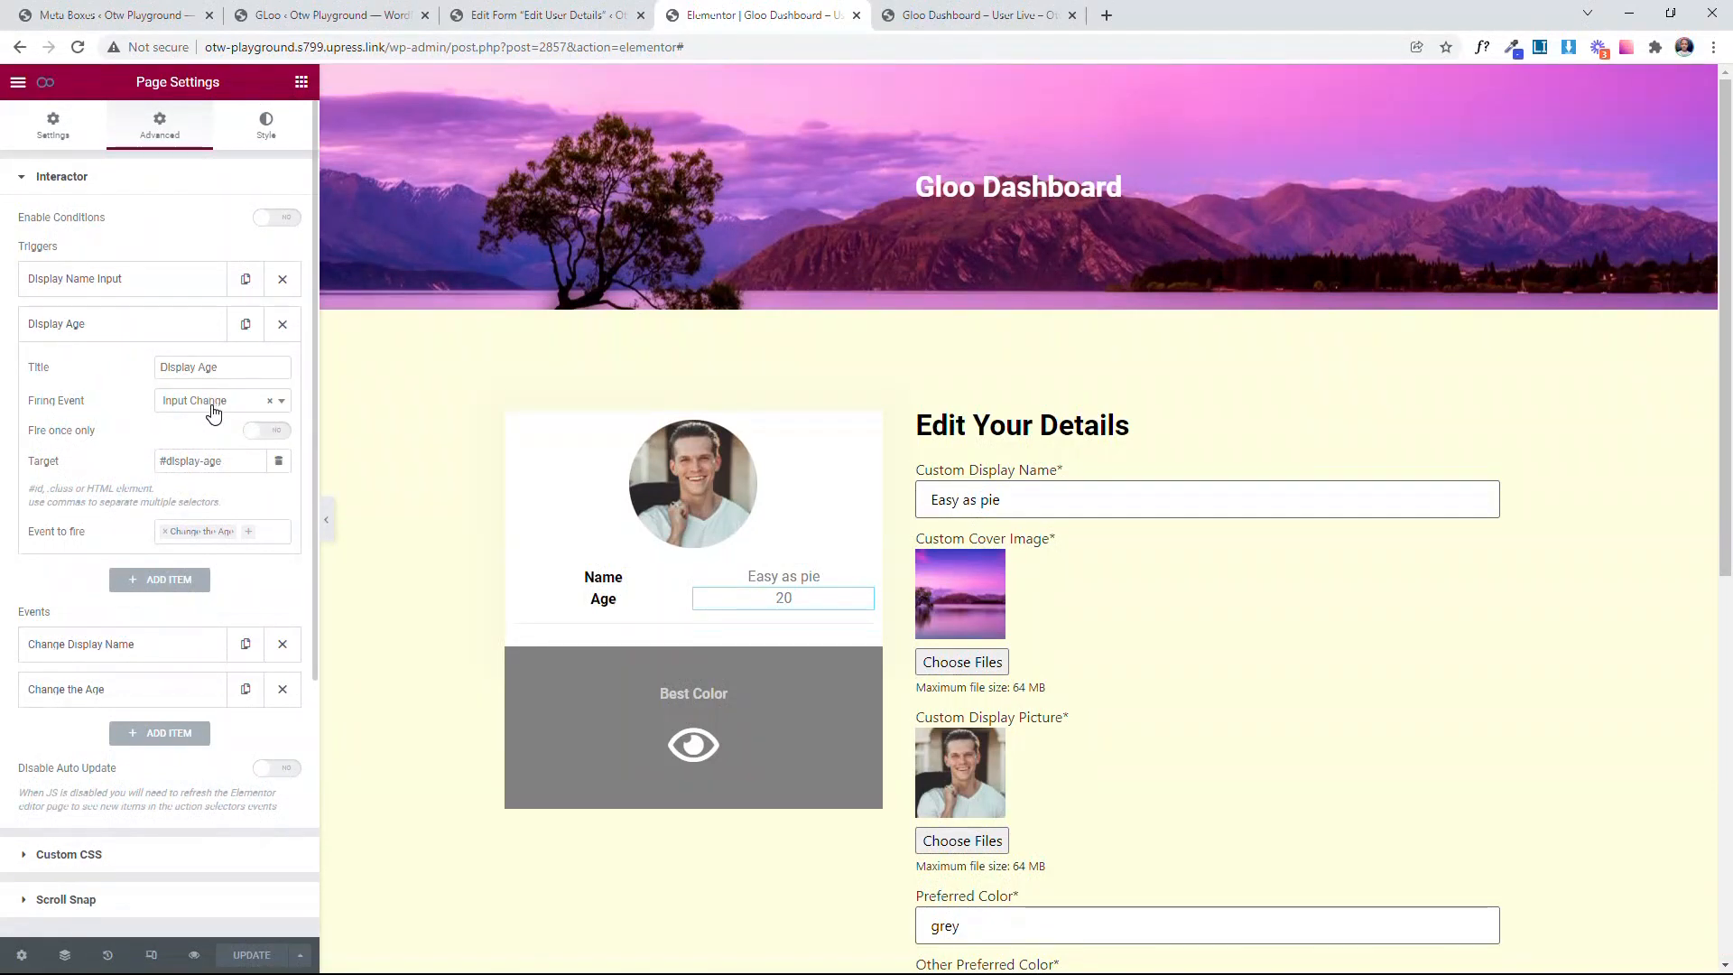
pyautogui.moveTo(229, 461); pyautogui.dragTo(152, 463)
pyautogui.click(88, 476)
pyautogui.click(137, 335)
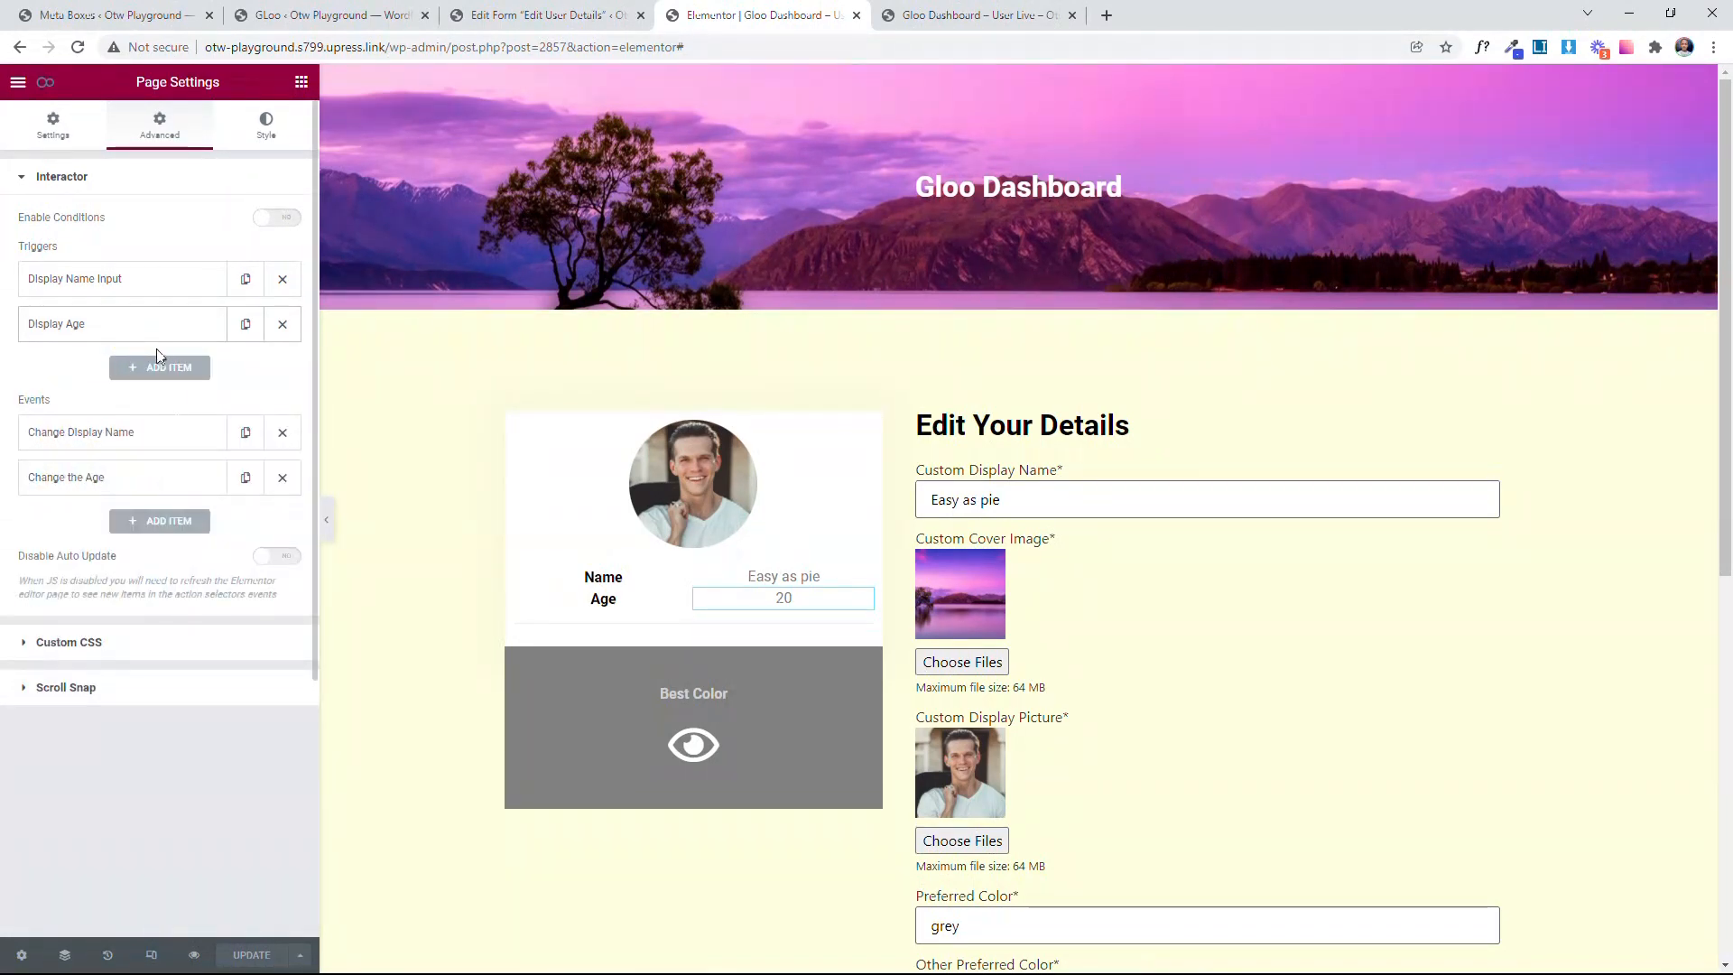
# Step: Reload the live dashboard and test the age trigger by changing Display Age to 45, checking the profile card's Age value
pyautogui.click(885, 11)
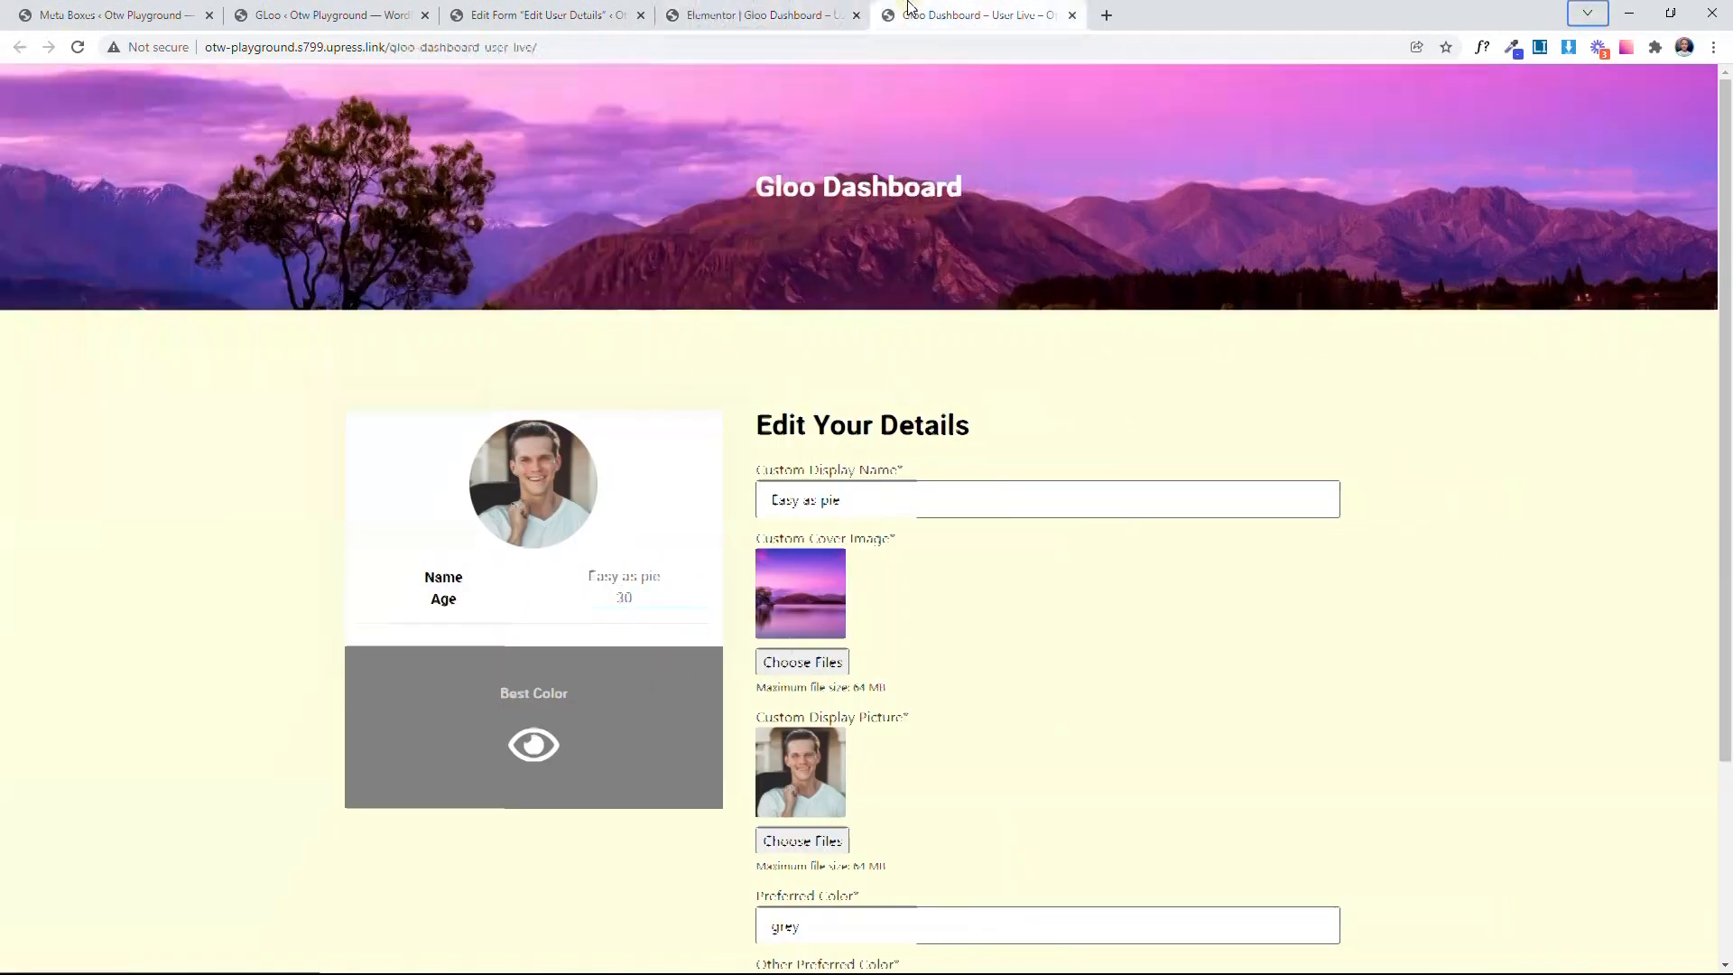
pyautogui.click(77, 47)
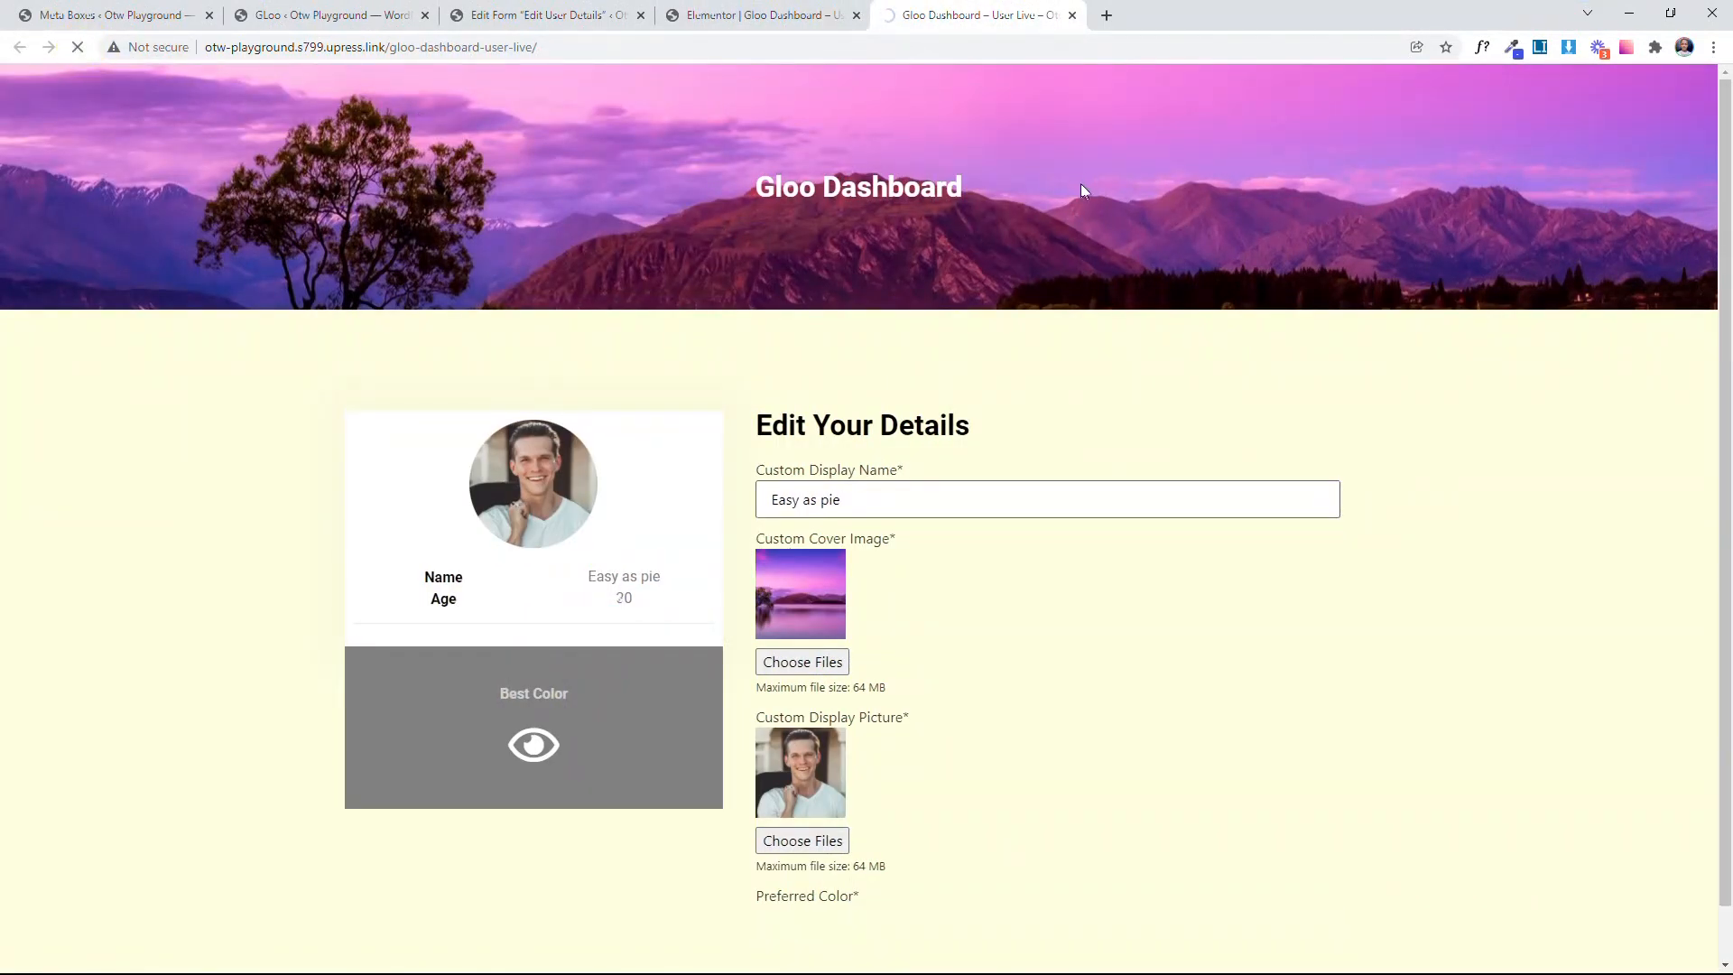
pyautogui.scroll(-3, 1128, 577)
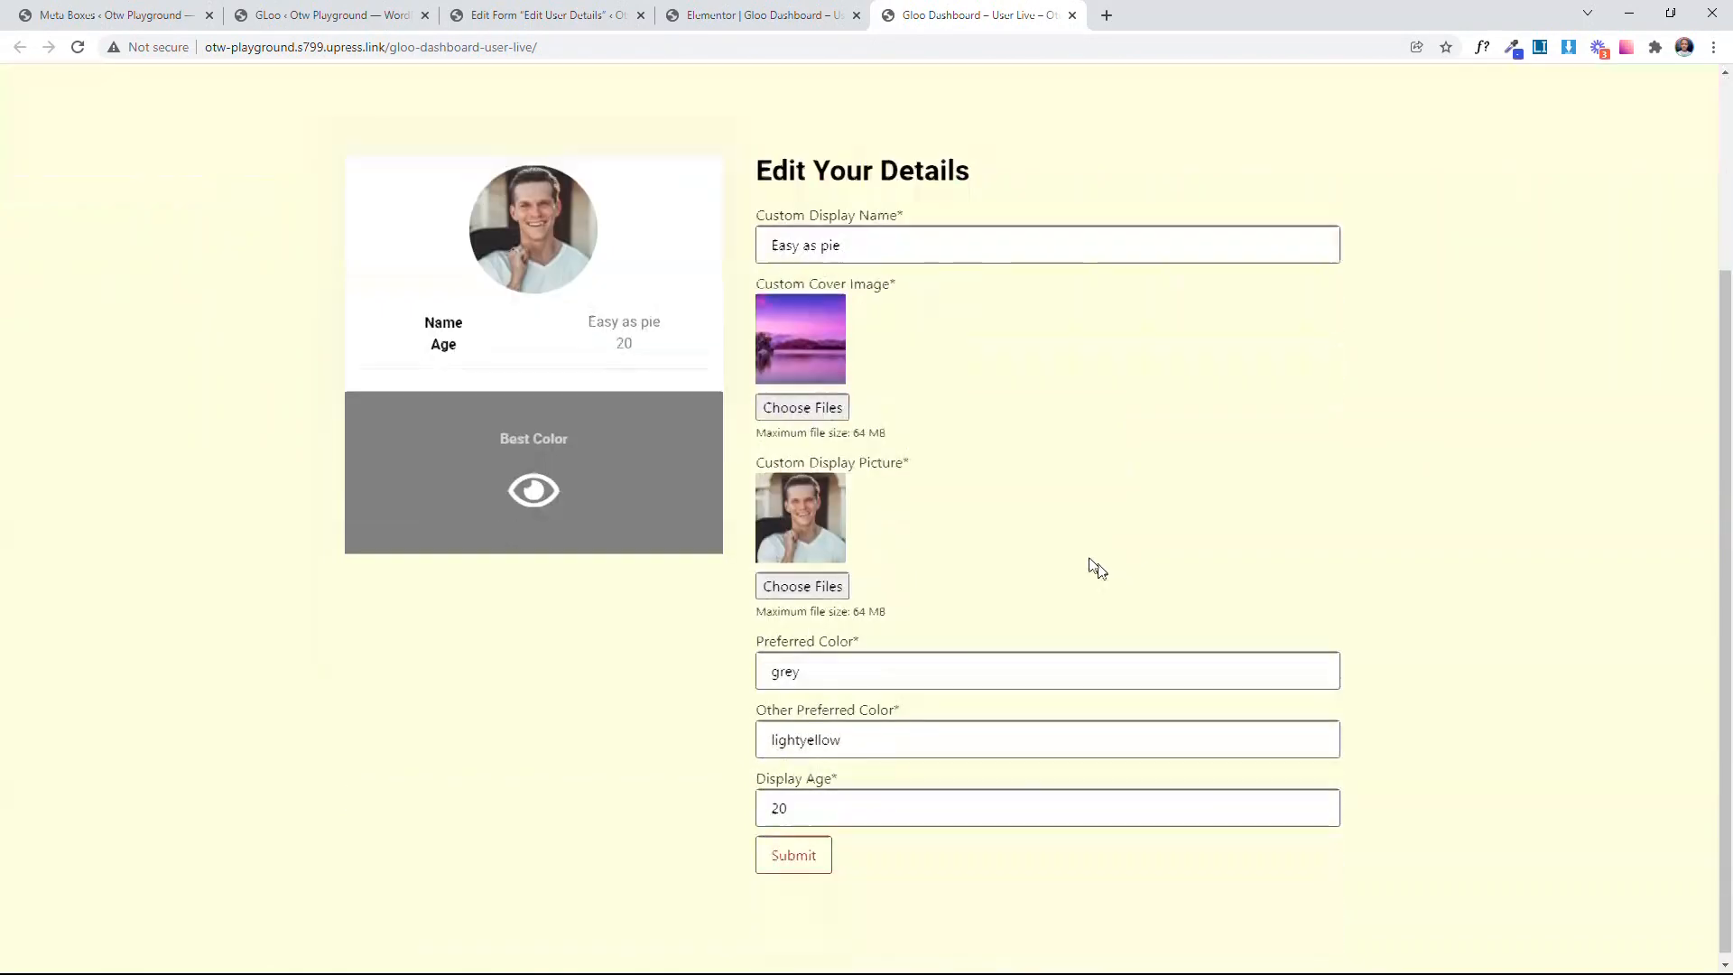
pyautogui.click(826, 800)
pyautogui.doubleClick(826, 801)
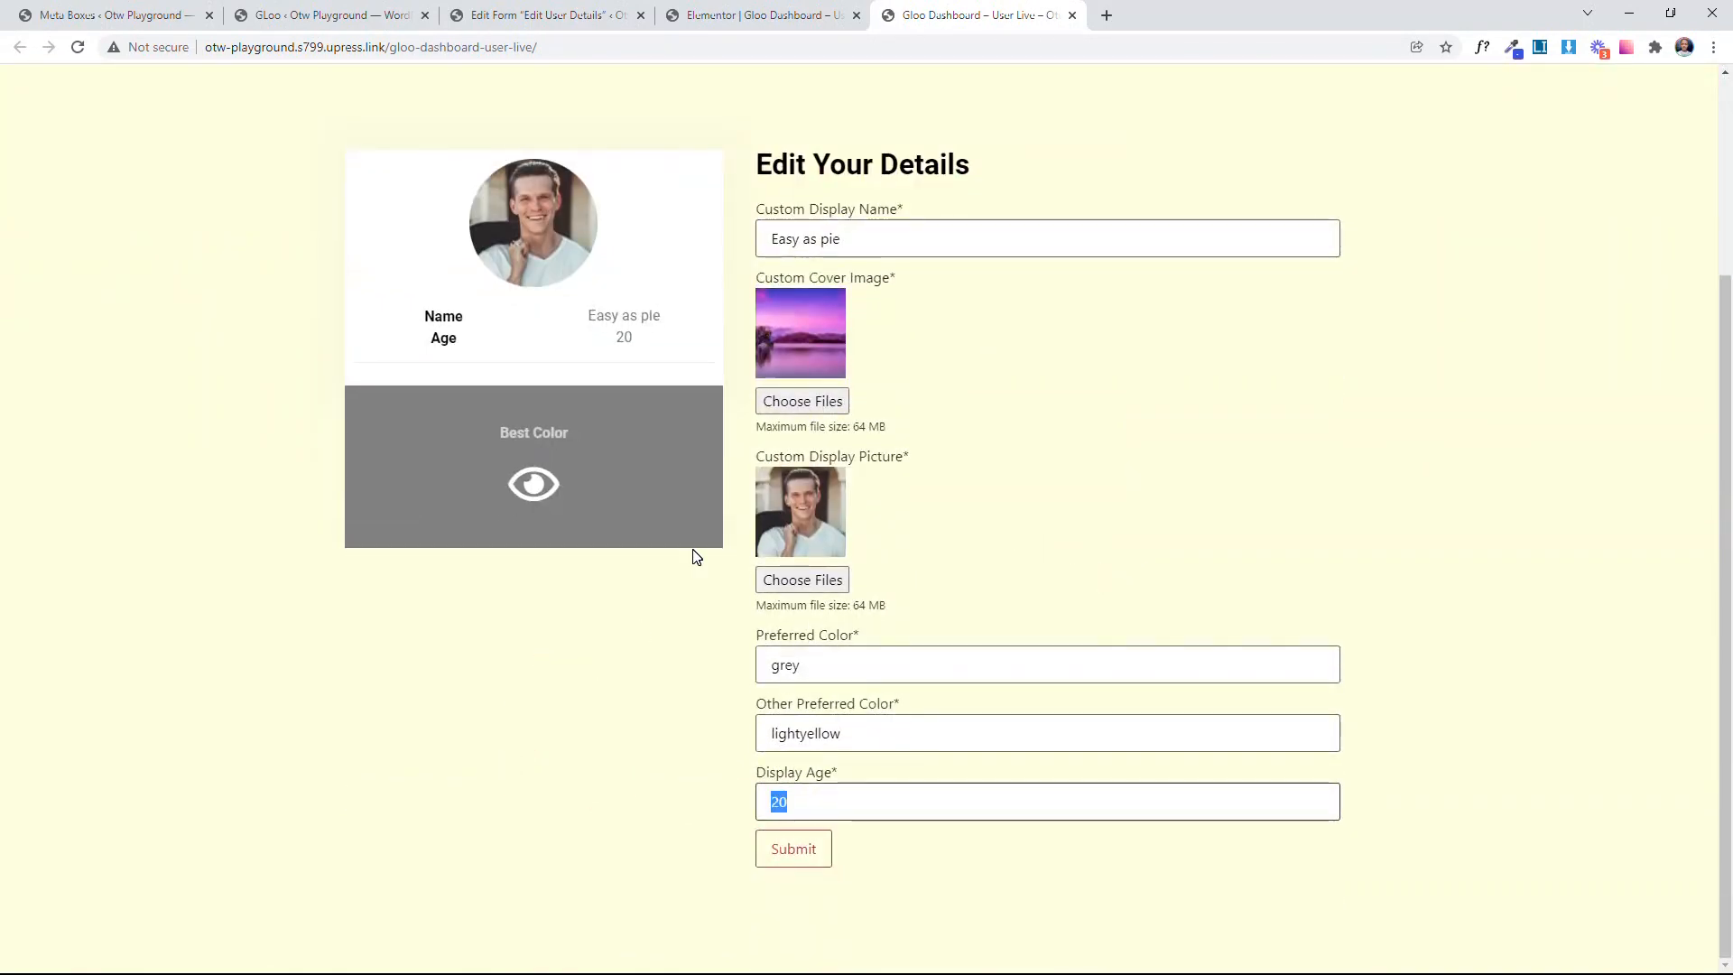
pyautogui.write('45')
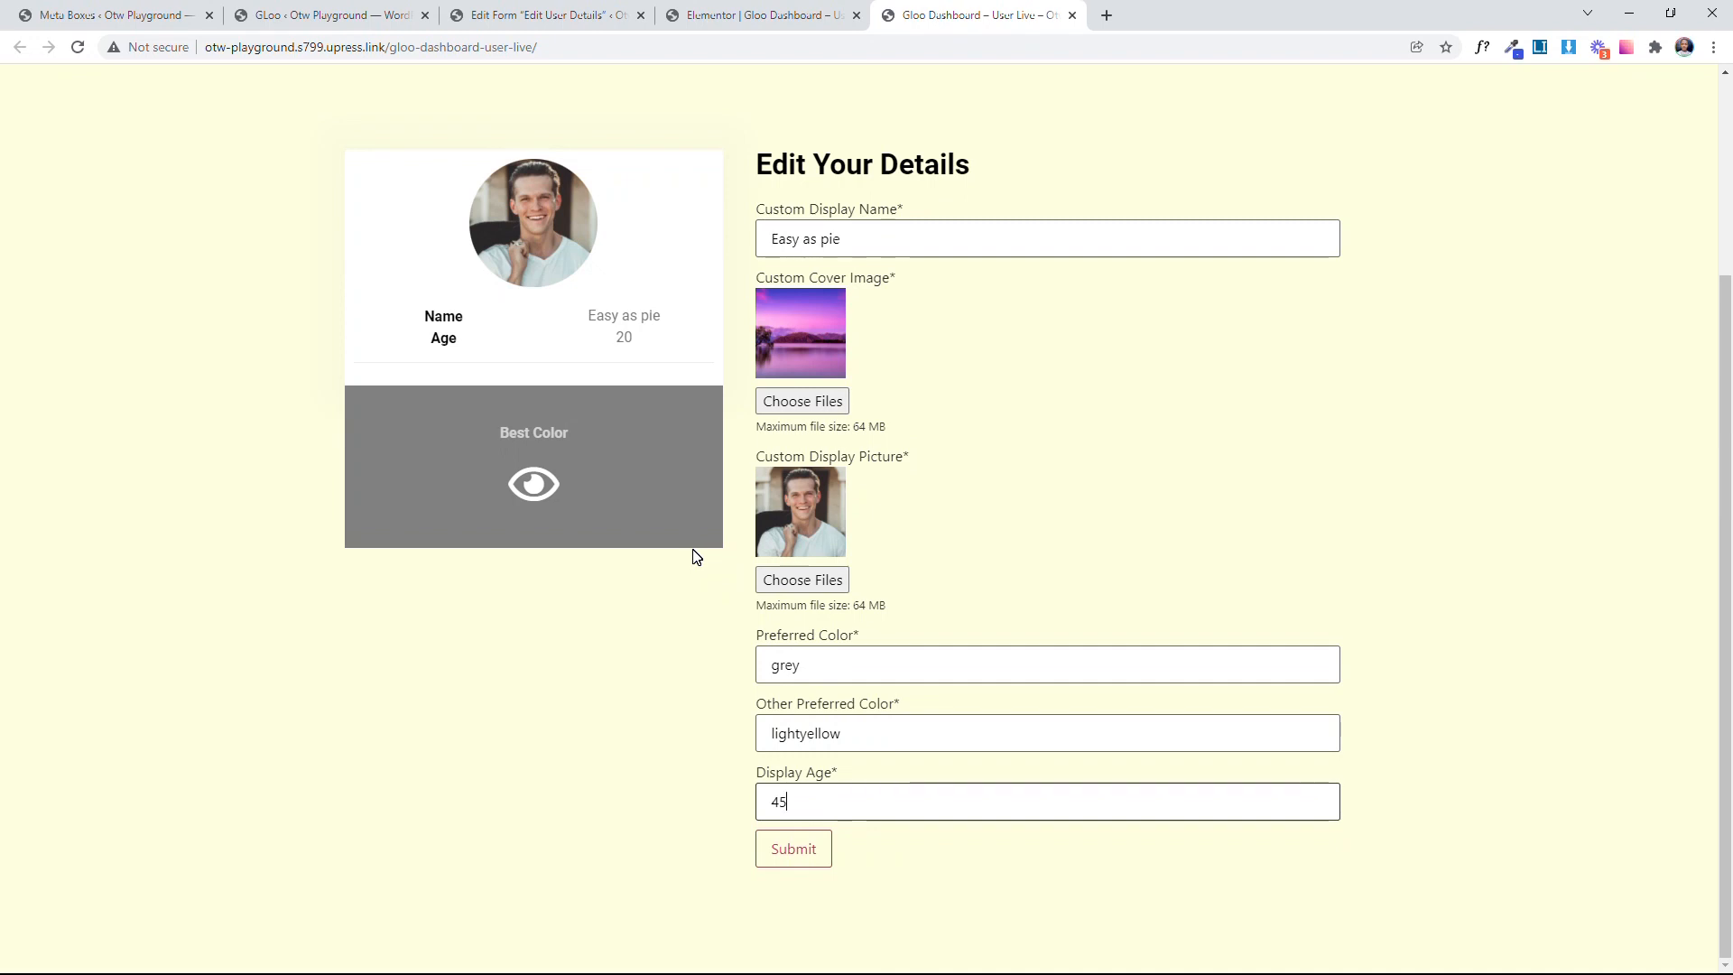
pyautogui.press('Return')
pyautogui.moveTo(614, 346); pyautogui.dragTo(707, 326)
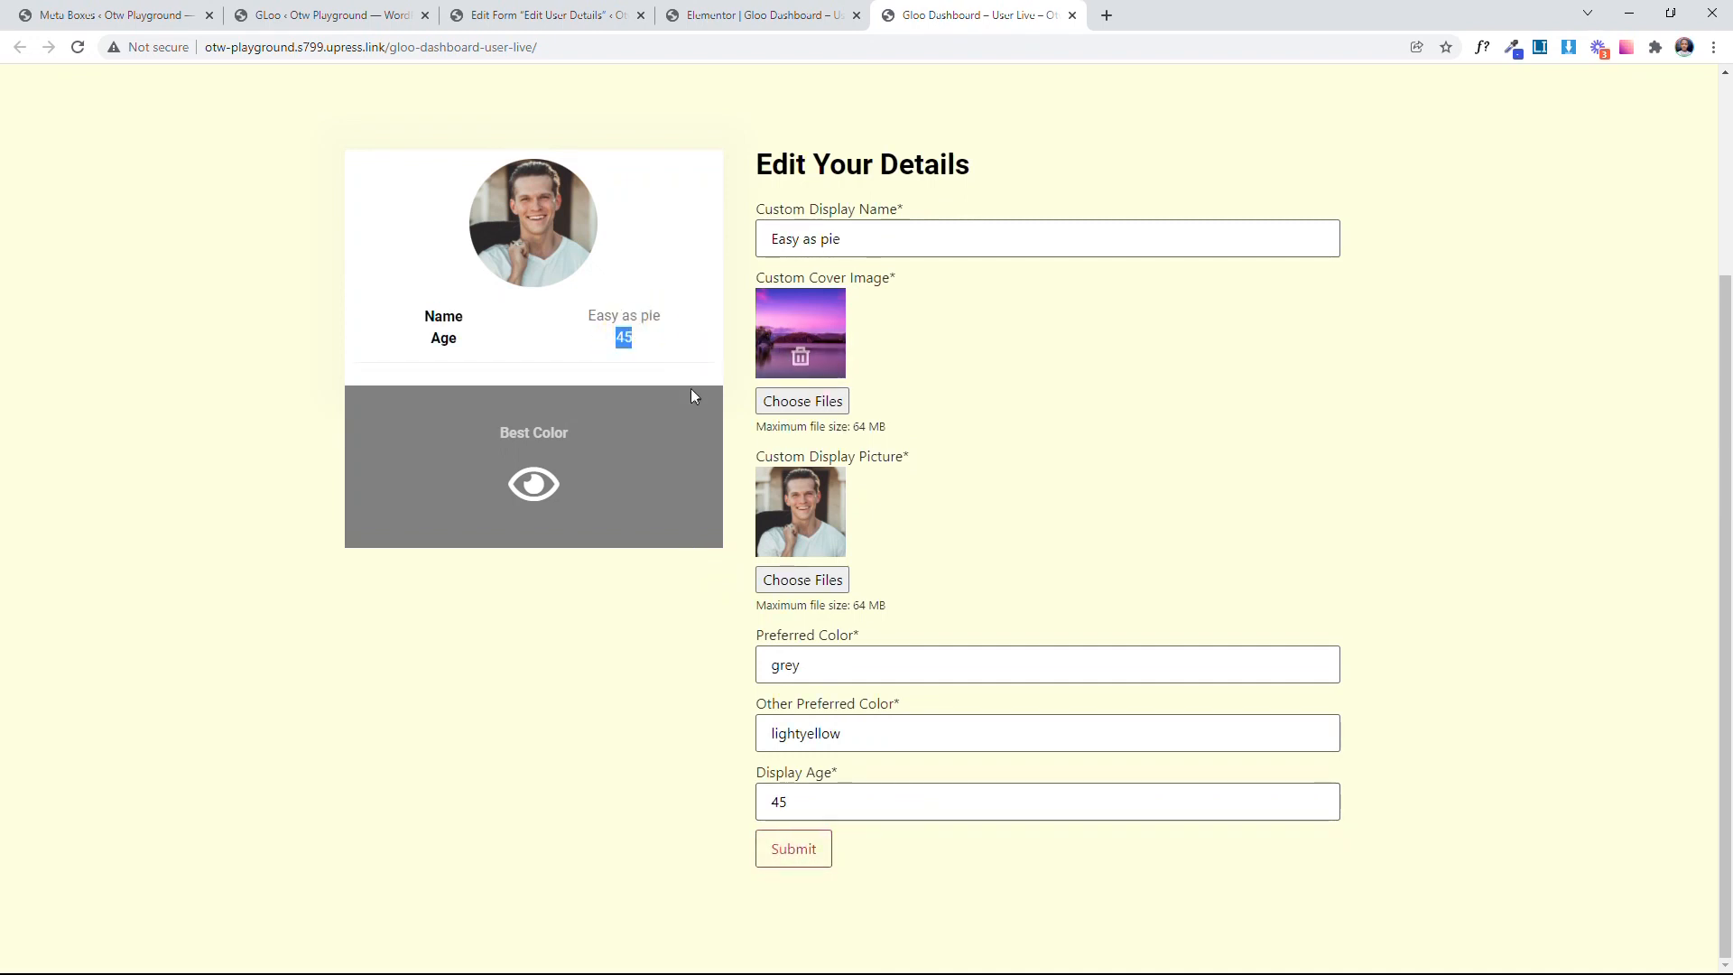
pyautogui.click(713, 377)
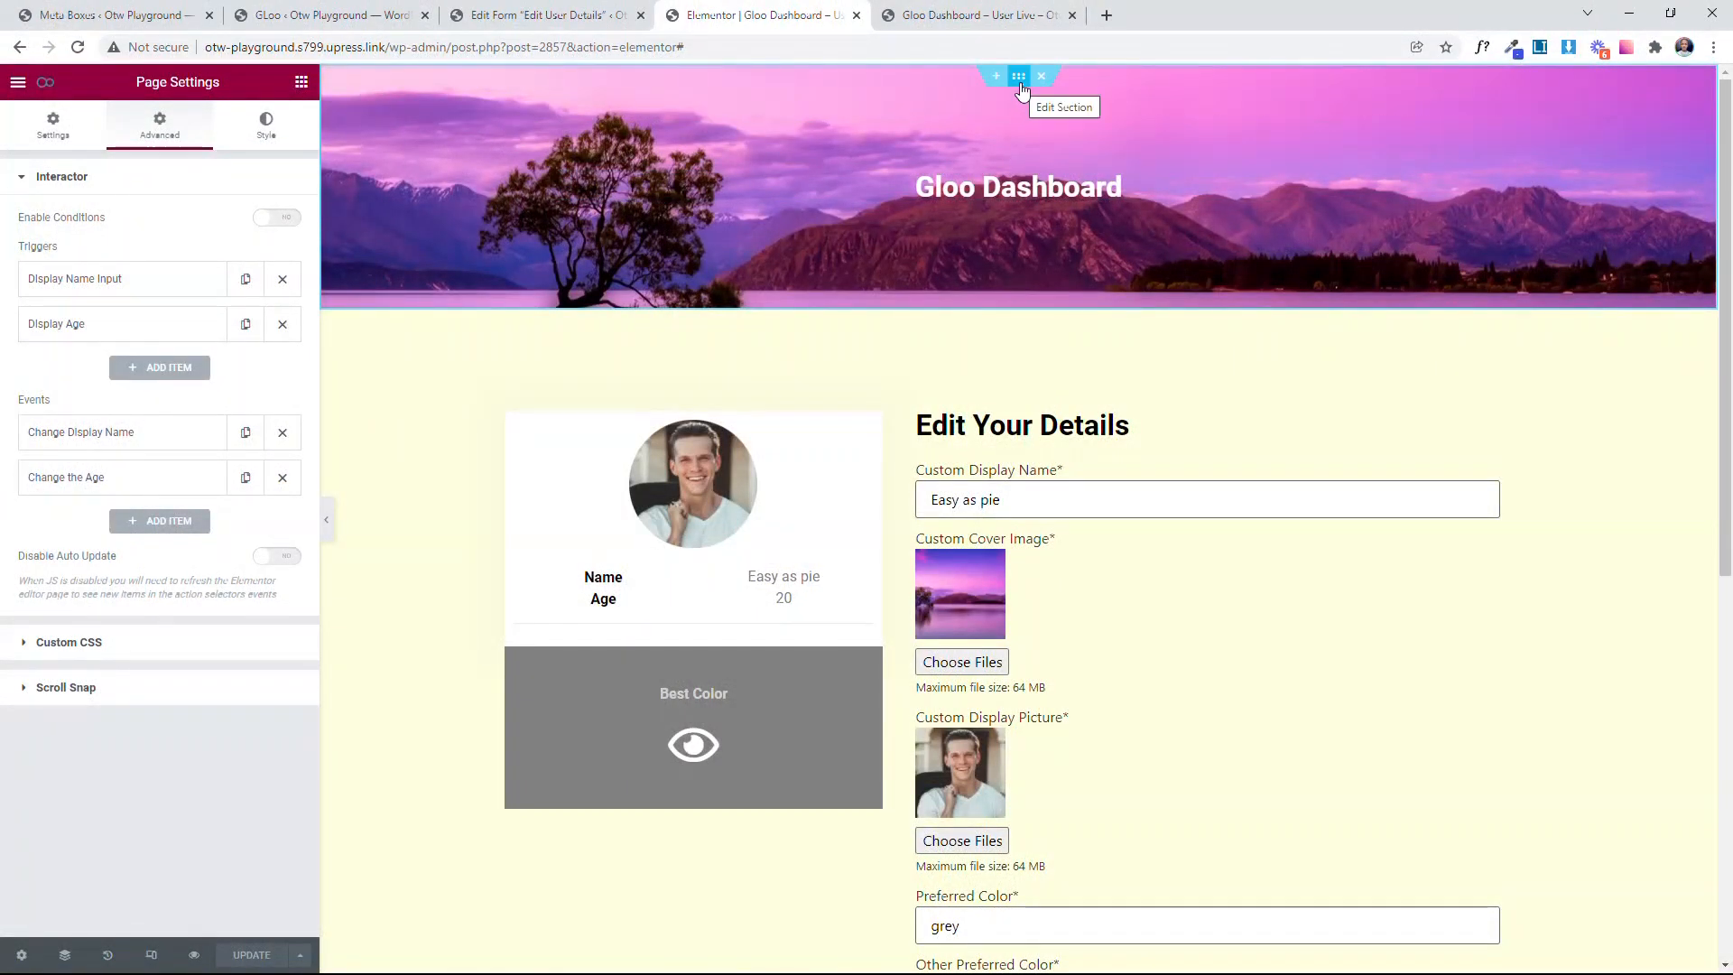
# Step: In the Elementor editor, check the CSS ID of the Gloo Dashboard header section
pyautogui.click(1020, 81)
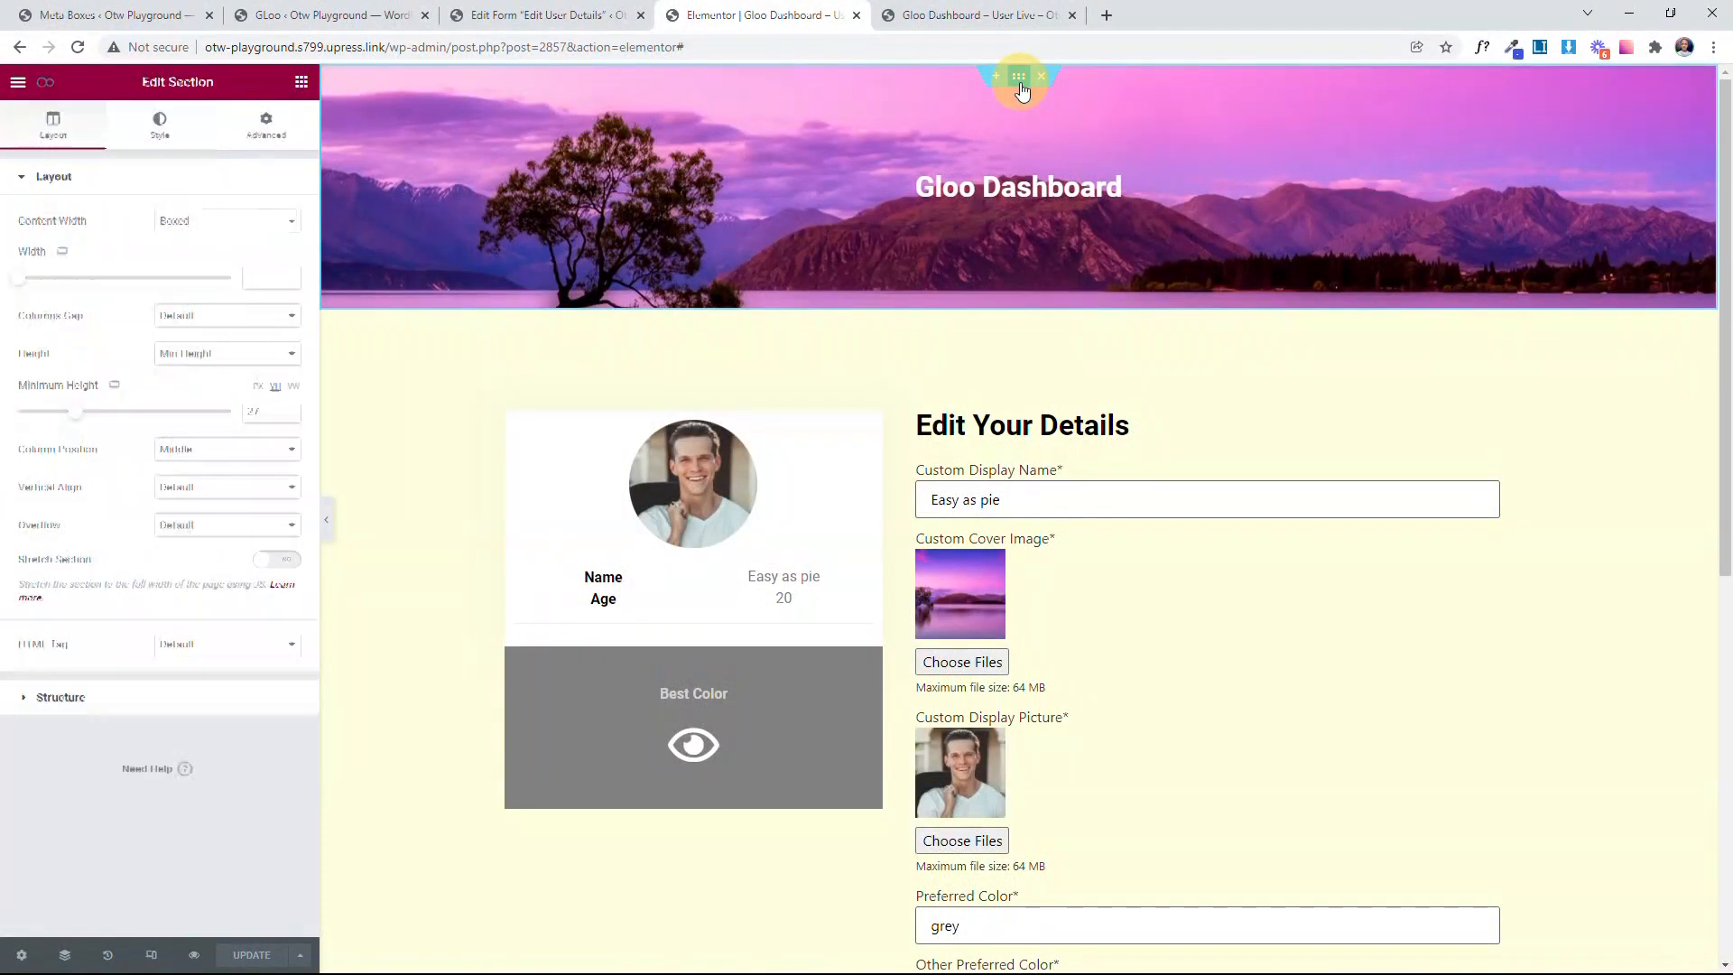
pyautogui.click(265, 126)
pyautogui.moveTo(220, 402); pyautogui.dragTo(85, 405)
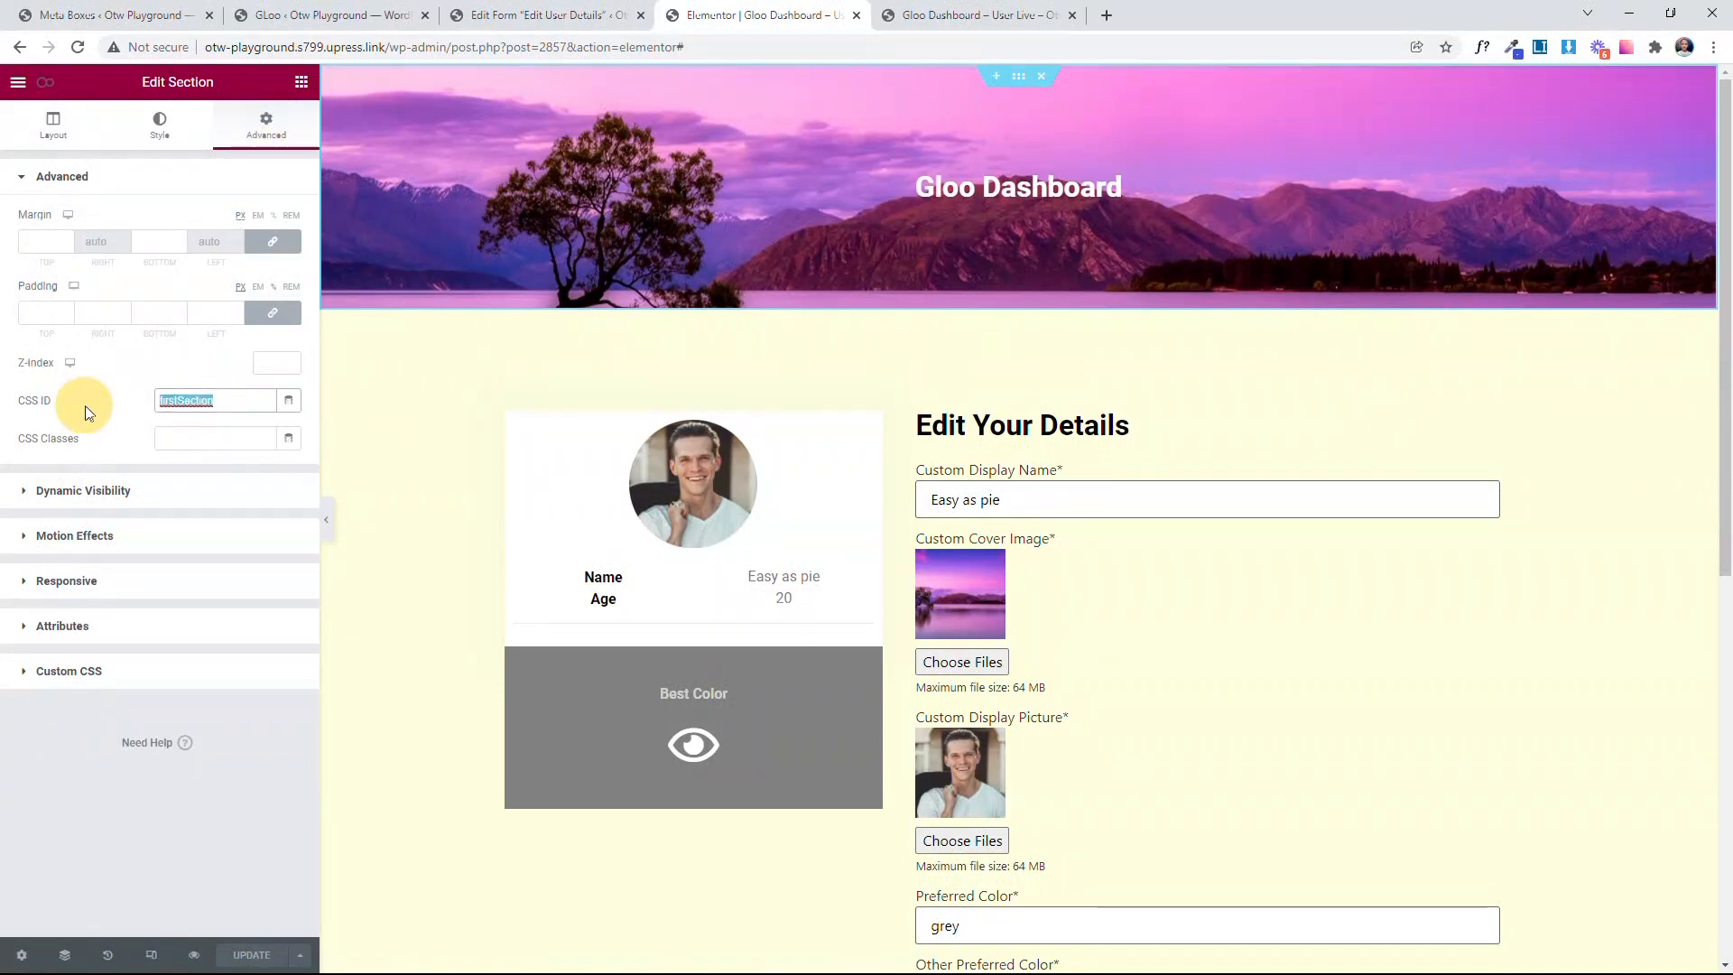
# Step: Add an Interactor event titled "Change Cover Image" in the page settings
pyautogui.click(49, 84)
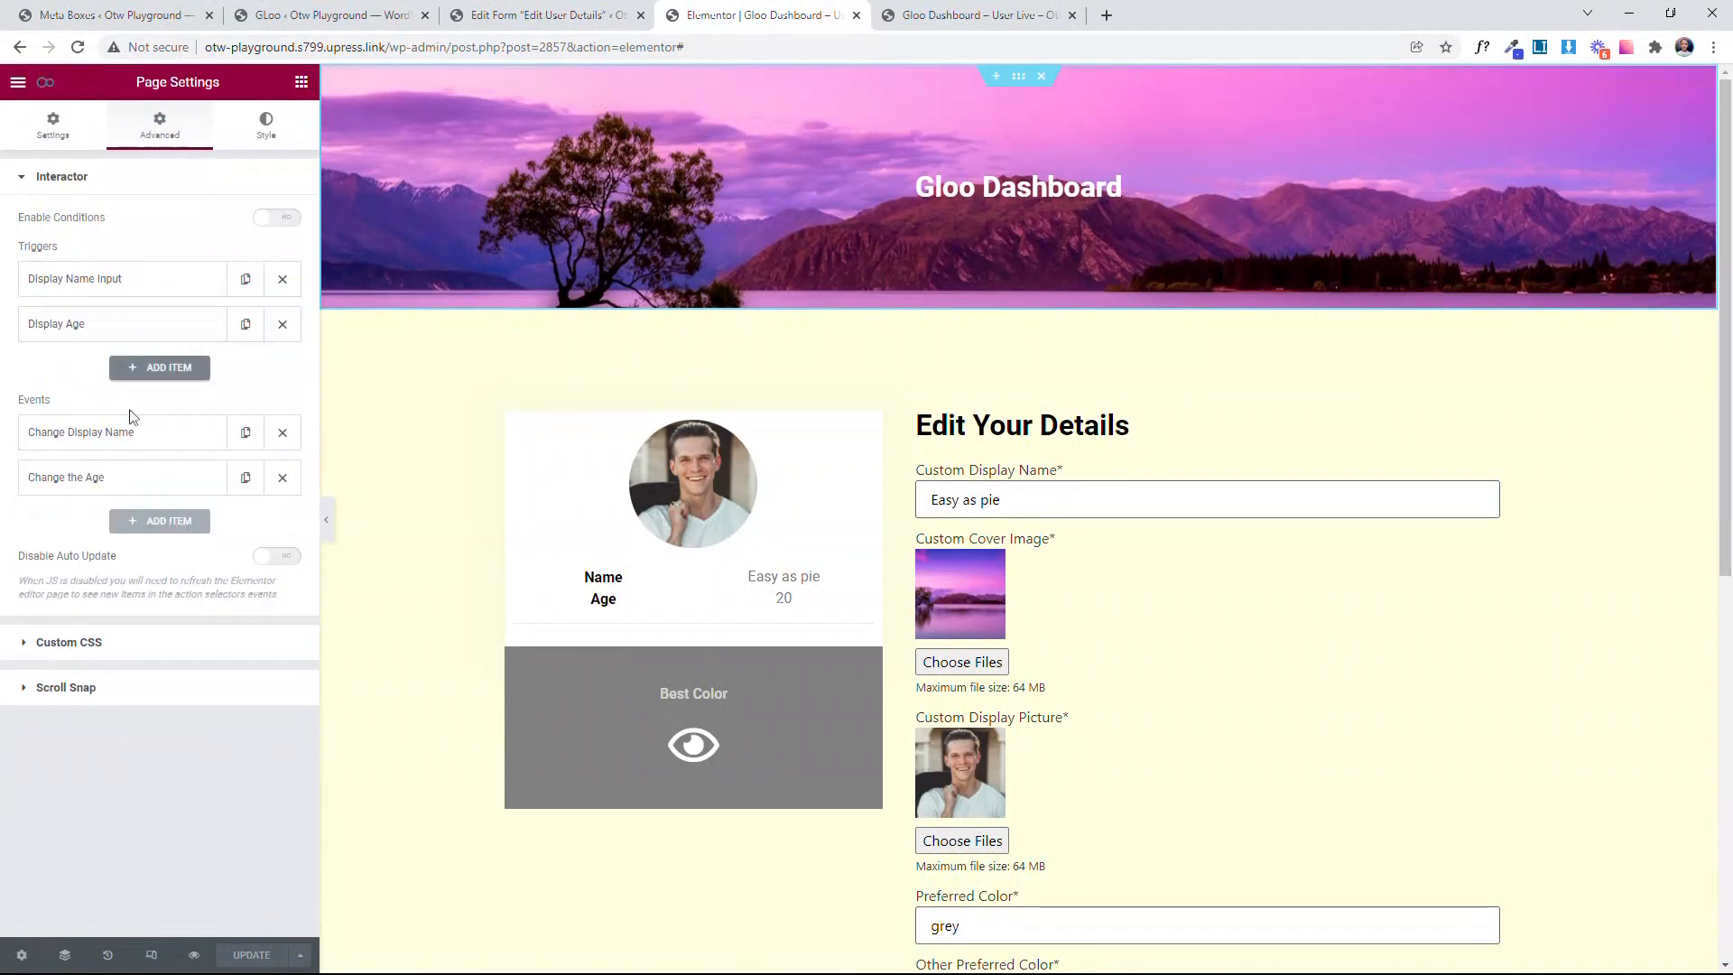
pyautogui.click(176, 512)
pyautogui.click(222, 361)
pyautogui.write('Change Cover Image')
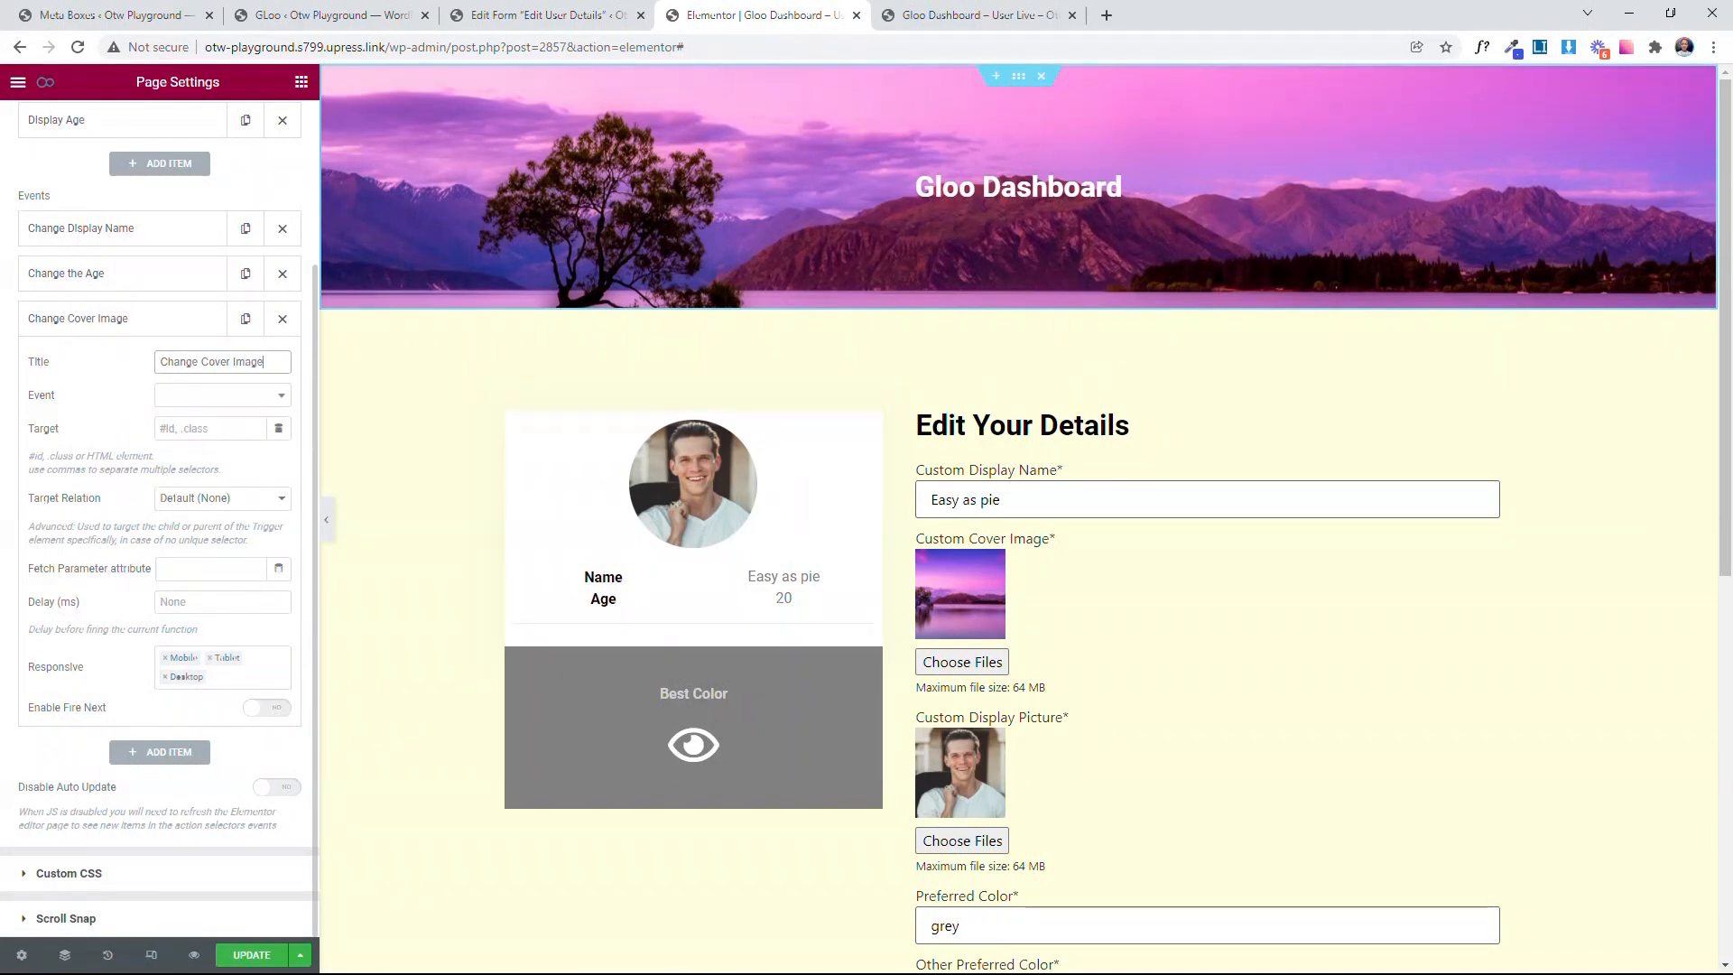
# Step: Set the Change Cover Image event to Interactions with the Set CSS interaction
pyautogui.click(206, 395)
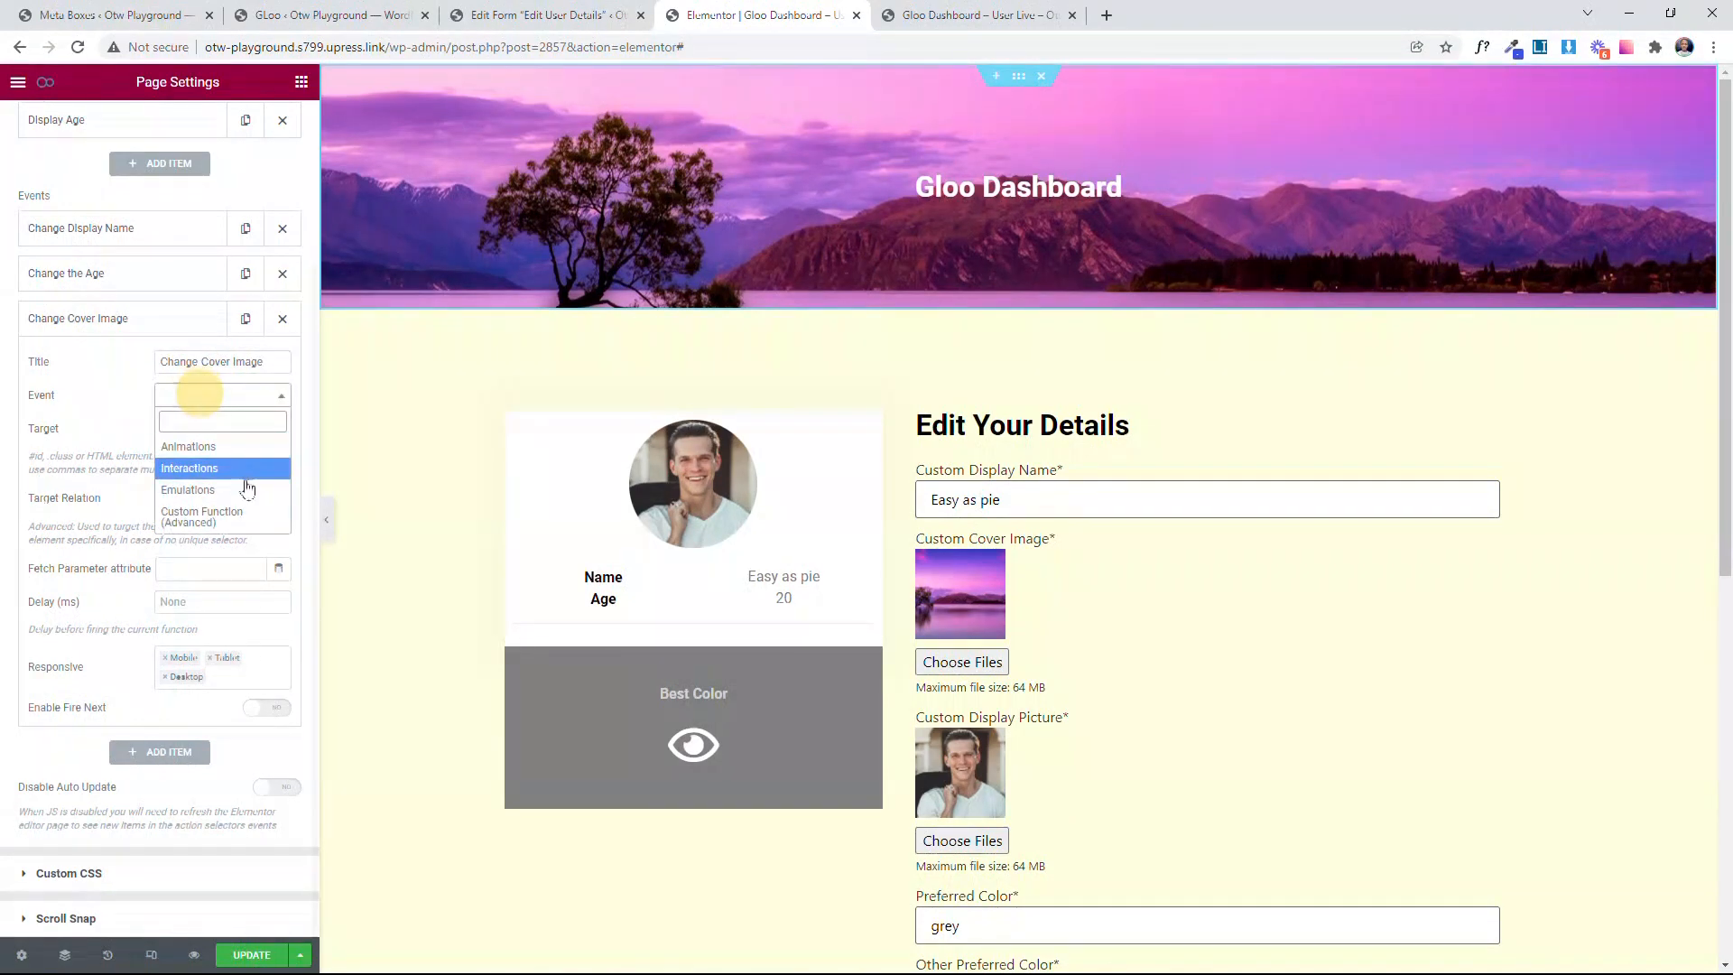
pyautogui.click(243, 487)
pyautogui.click(217, 394)
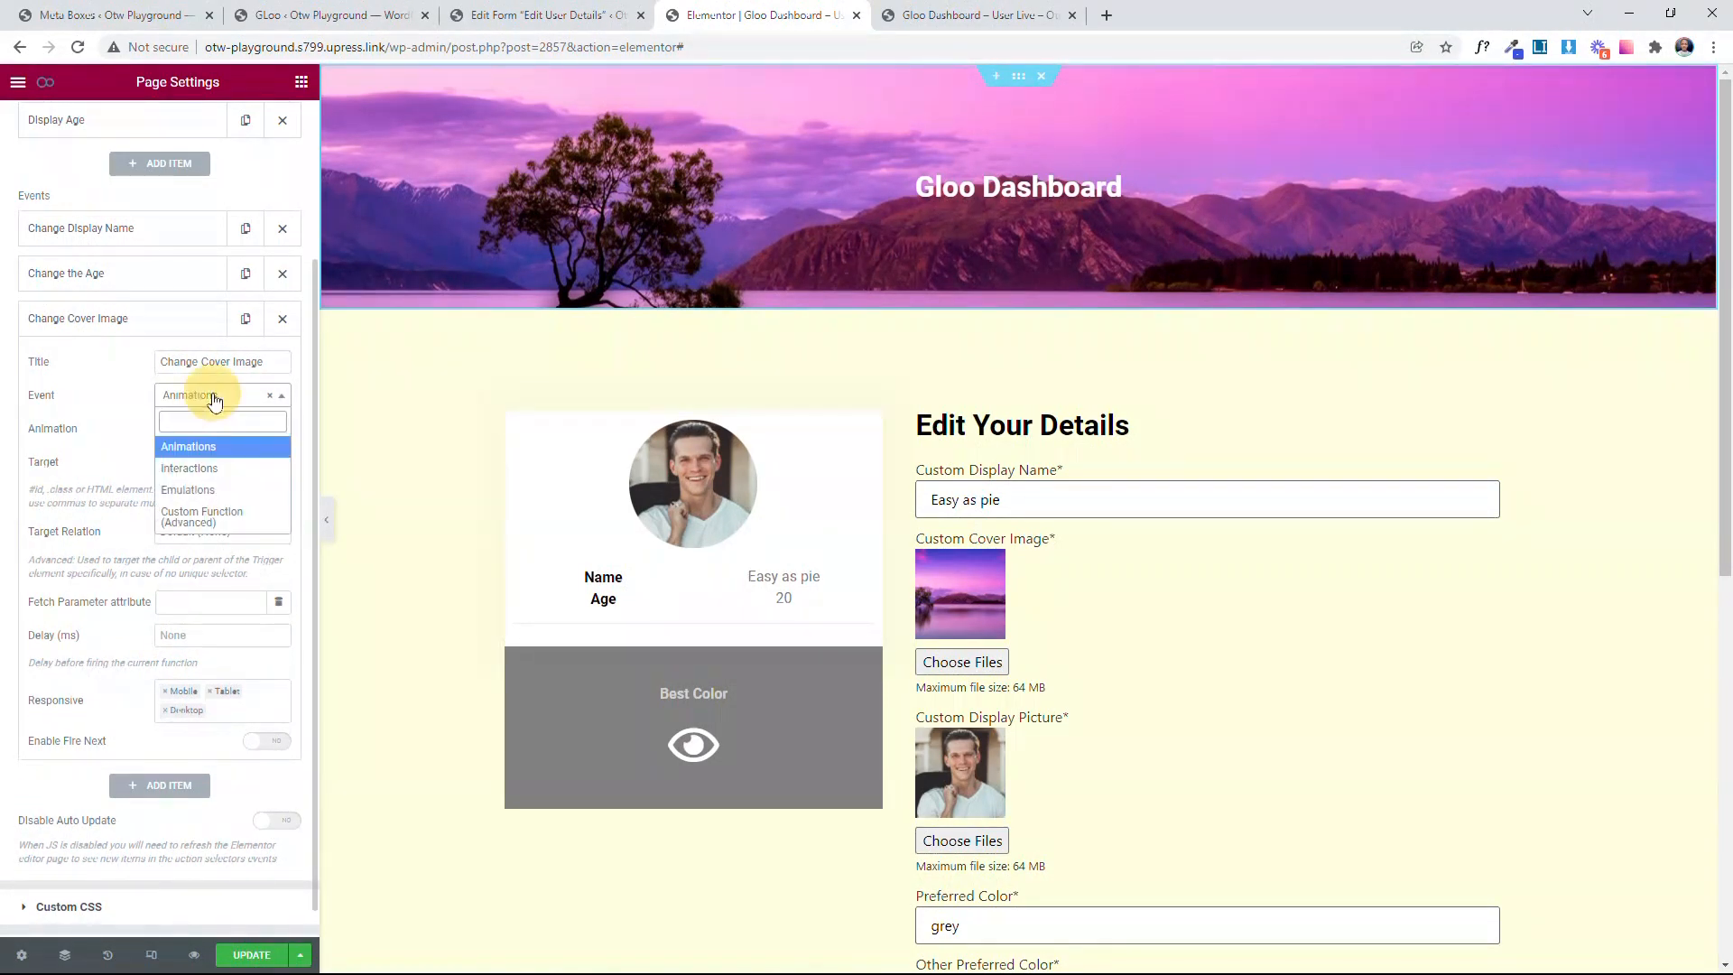
pyautogui.click(191, 462)
pyautogui.click(208, 437)
pyautogui.scroll(-5, 195, 547)
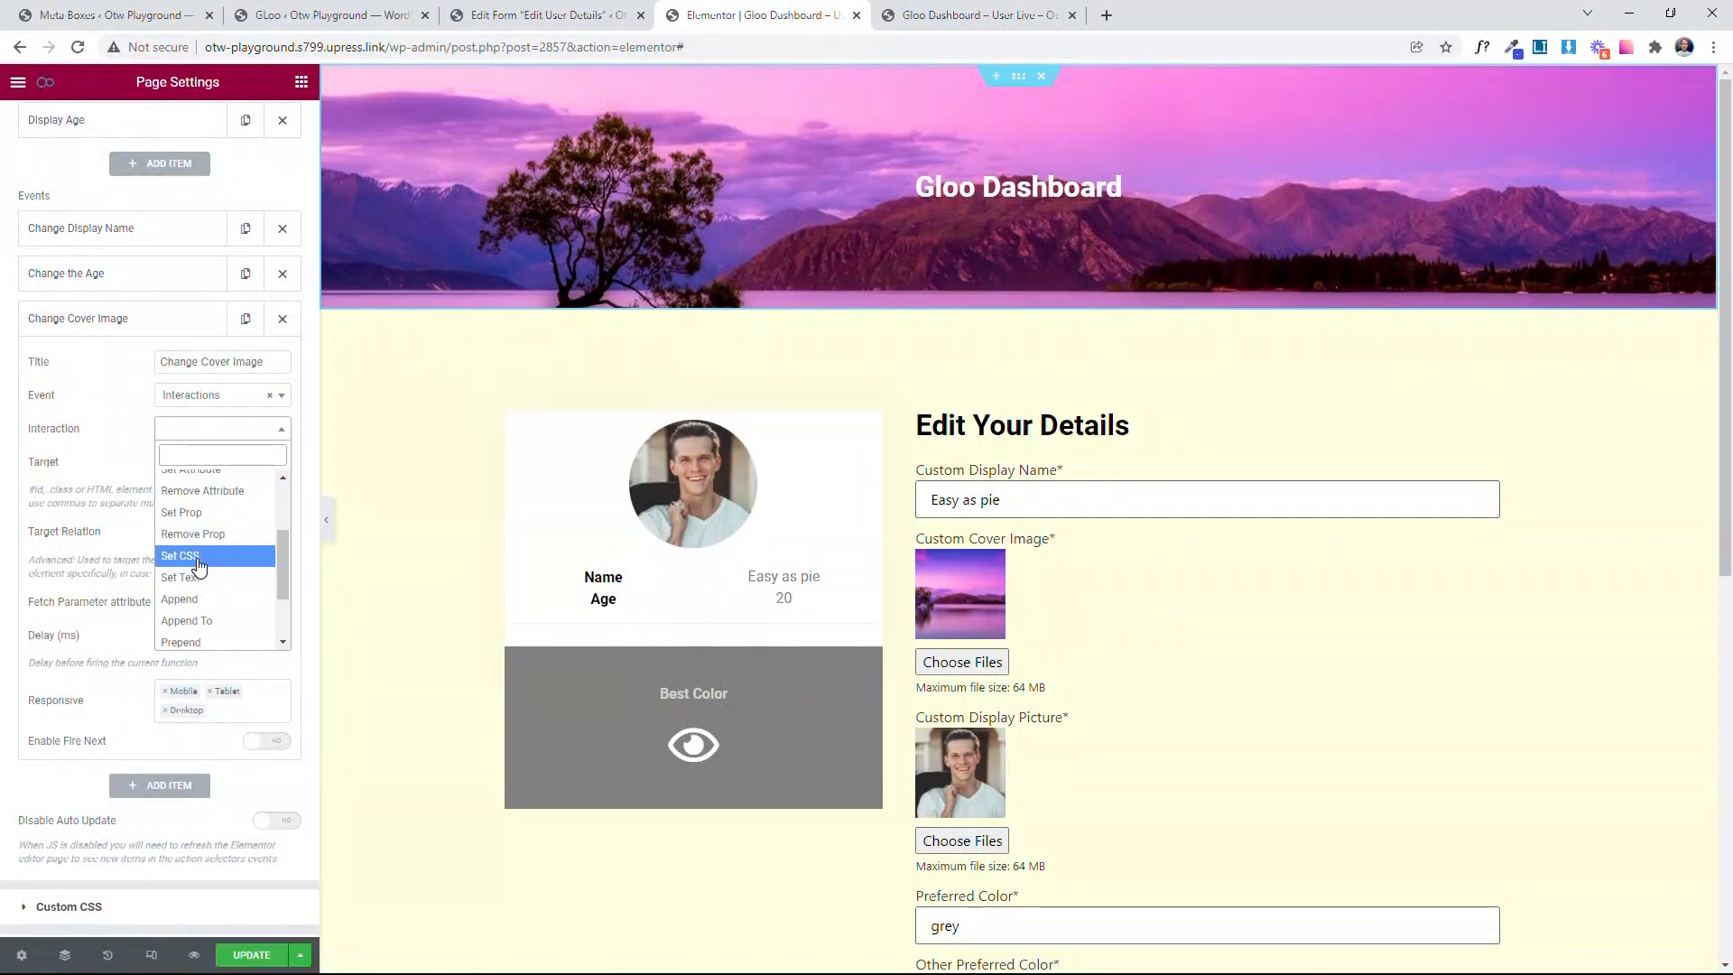
pyautogui.click(195, 554)
# Step: Target the Change Cover Image event at #firstSection and set its first parameter to background-image
pyautogui.click(217, 462)
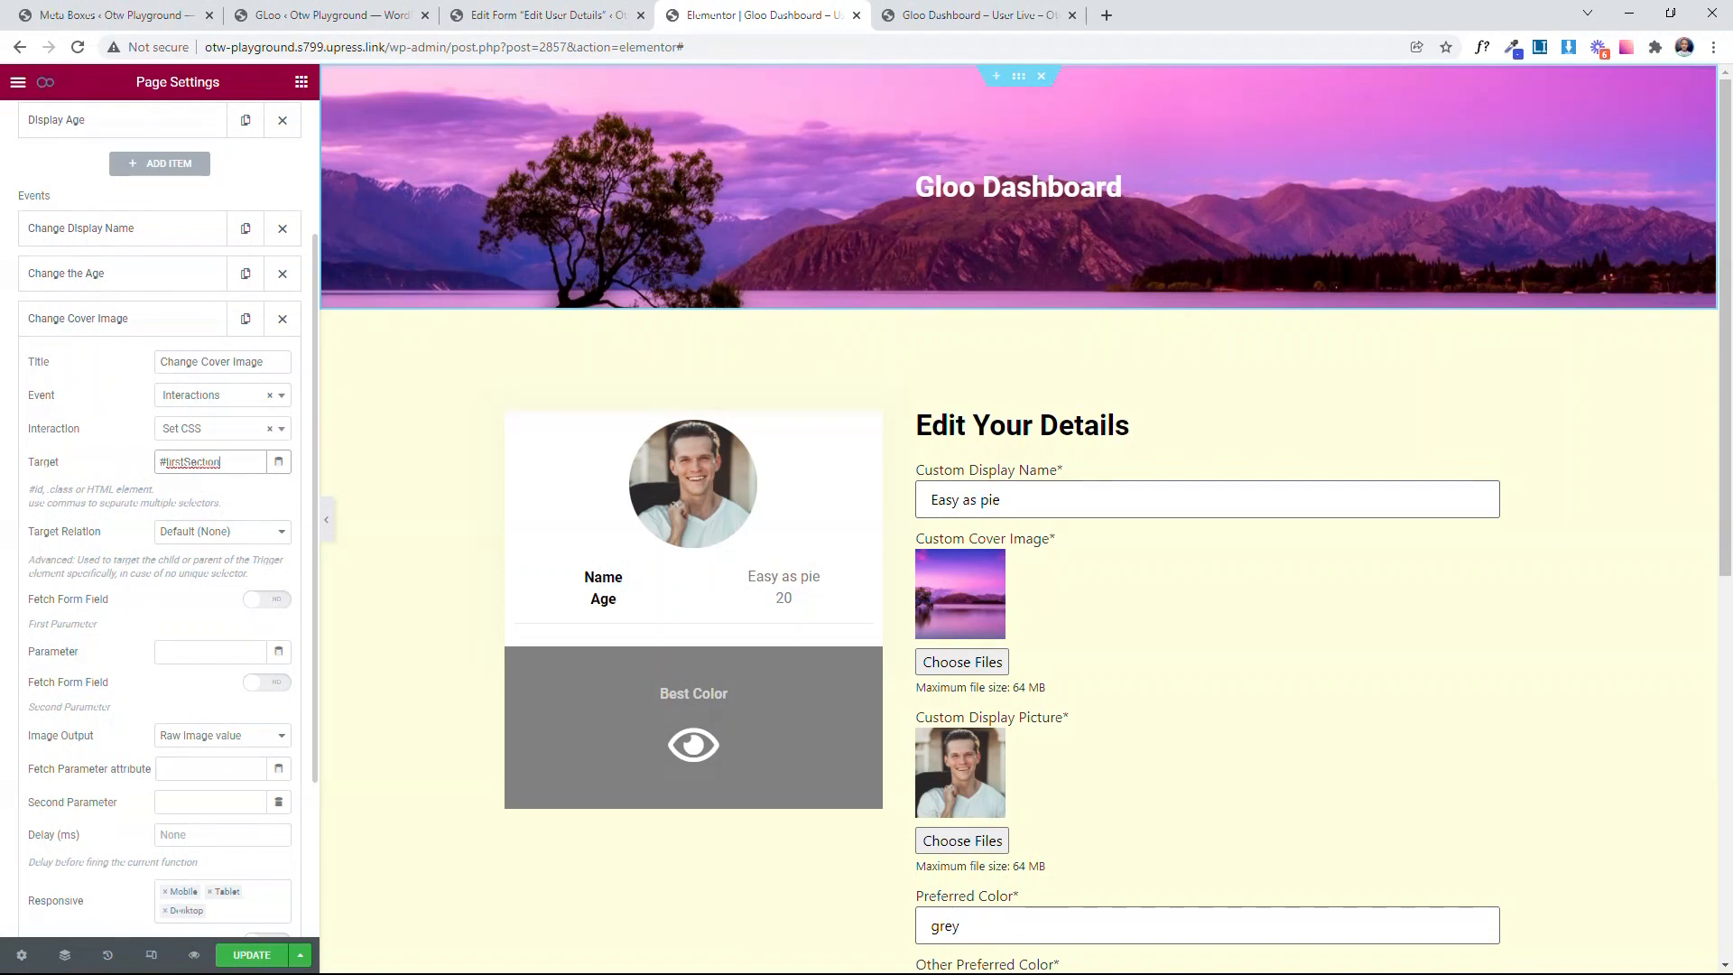
pyautogui.scroll(-2, 119, 465)
pyautogui.moveTo(115, 448); pyautogui.dragTo(26, 451)
pyautogui.moveTo(120, 523); pyautogui.dragTo(11, 539)
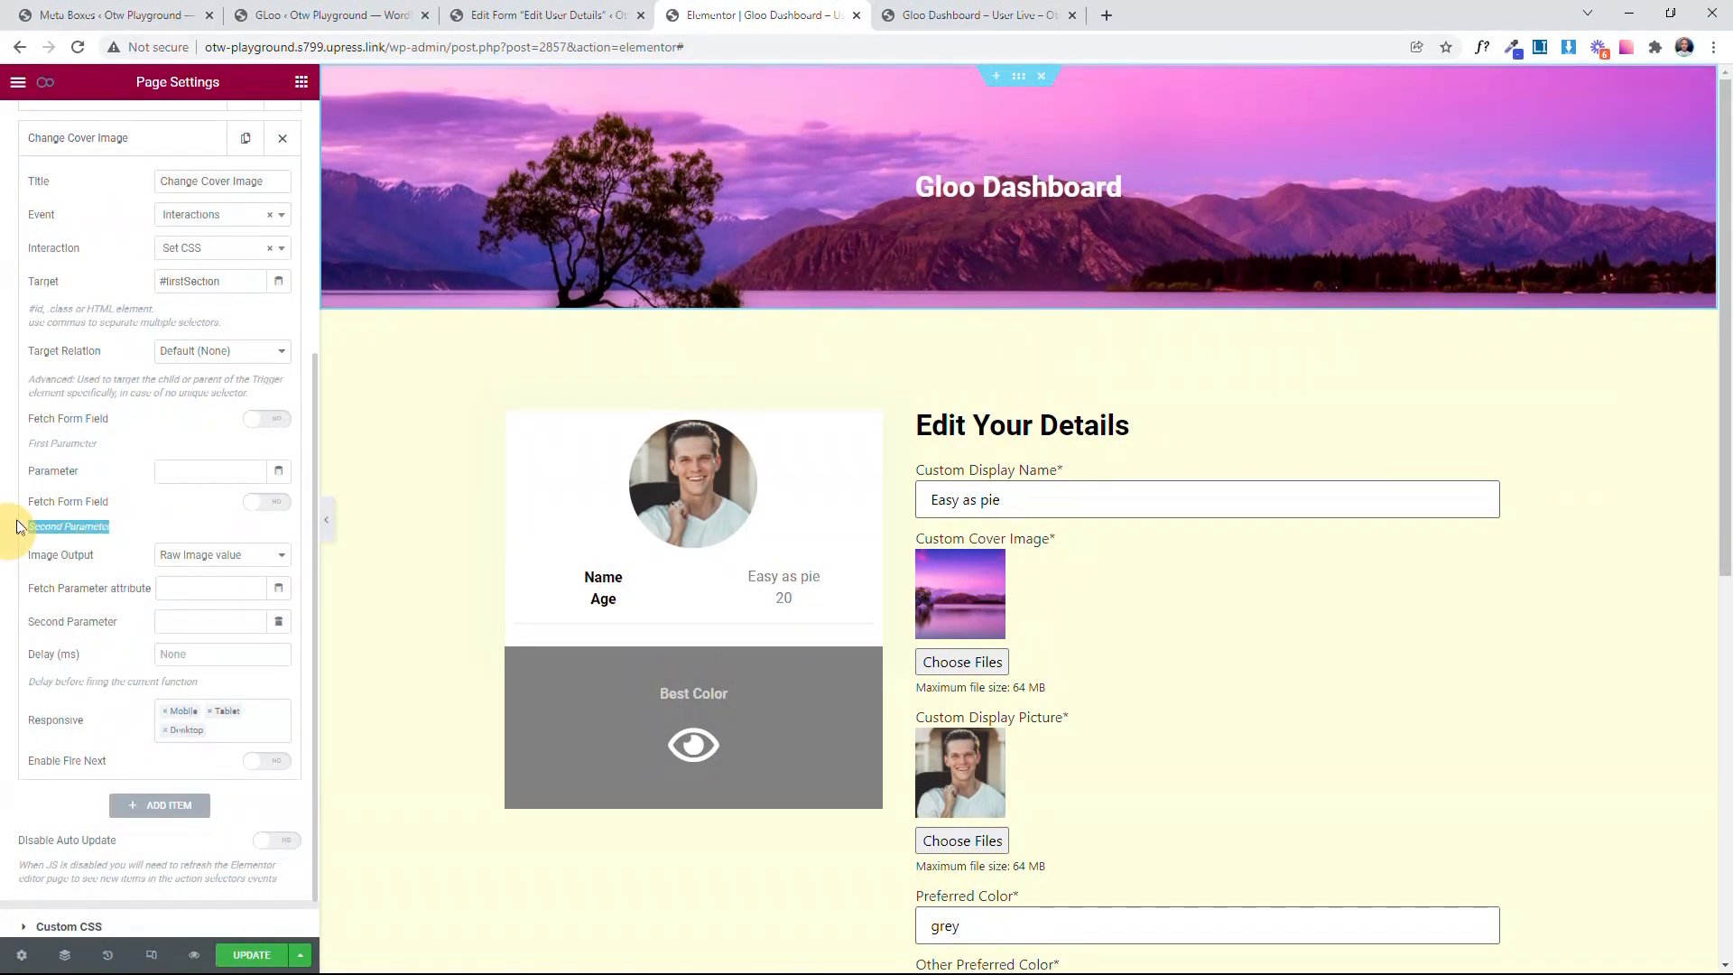
pyautogui.click(164, 469)
pyautogui.write('background-image')
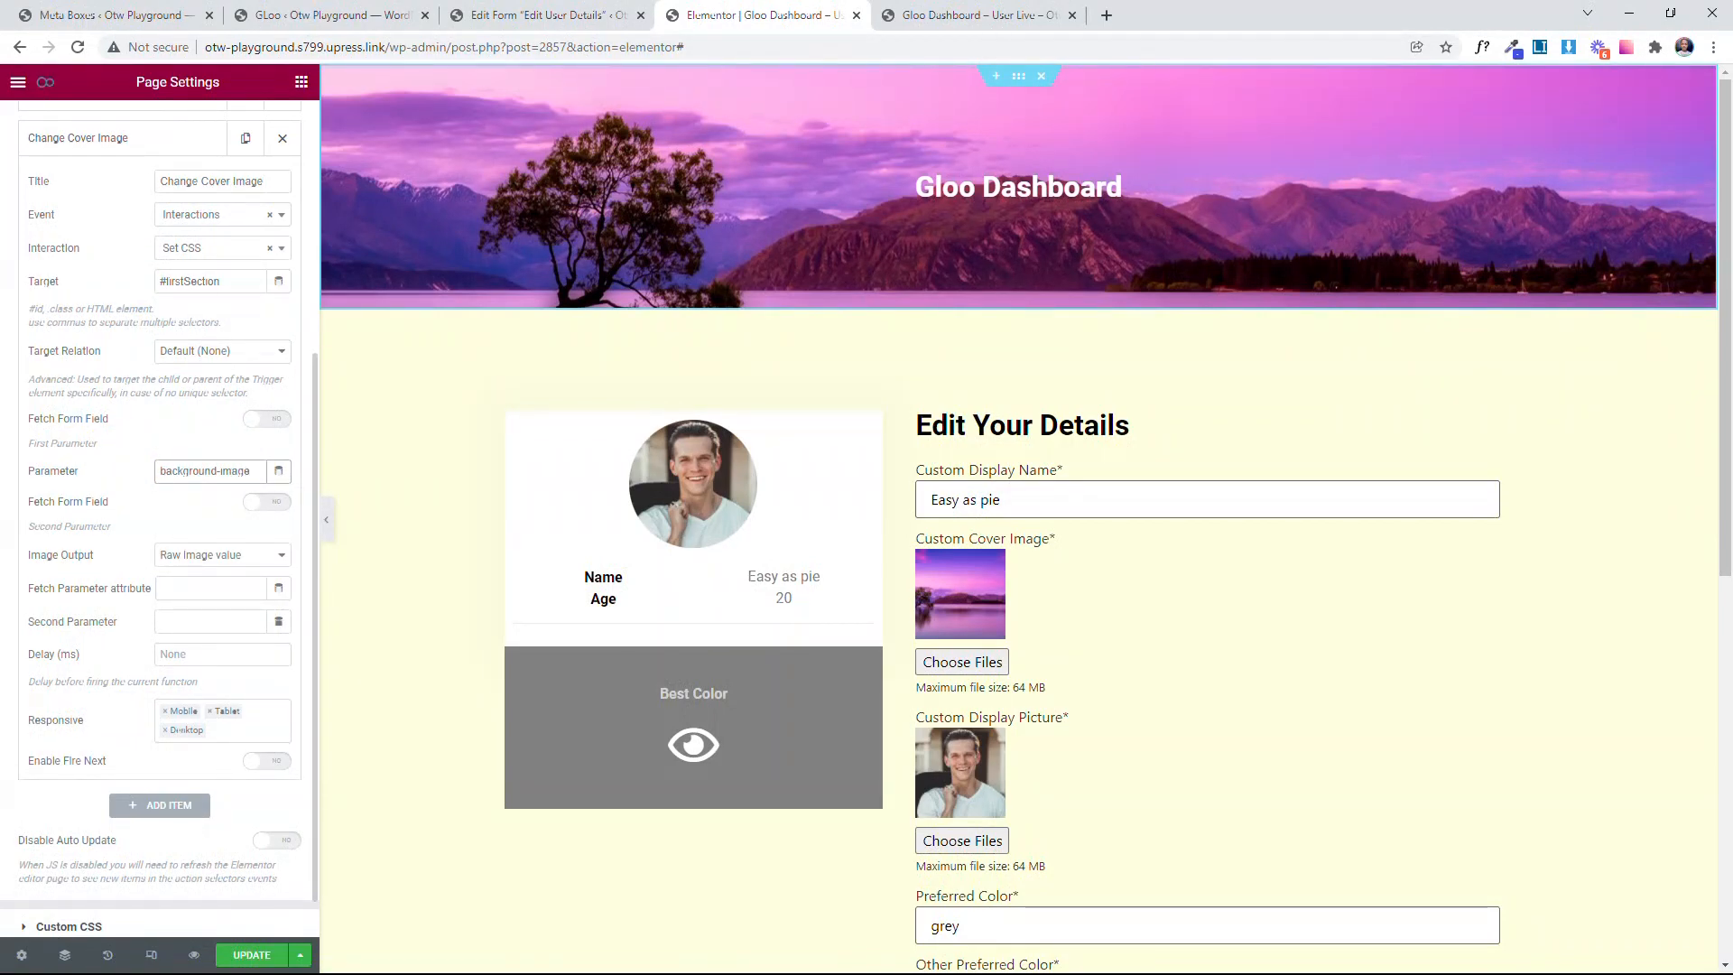
# Step: Enable fetching the second parameter from a form field in the Change Cover Image event and set Image Output to "Image wrapped in url()"
pyautogui.click(147, 472)
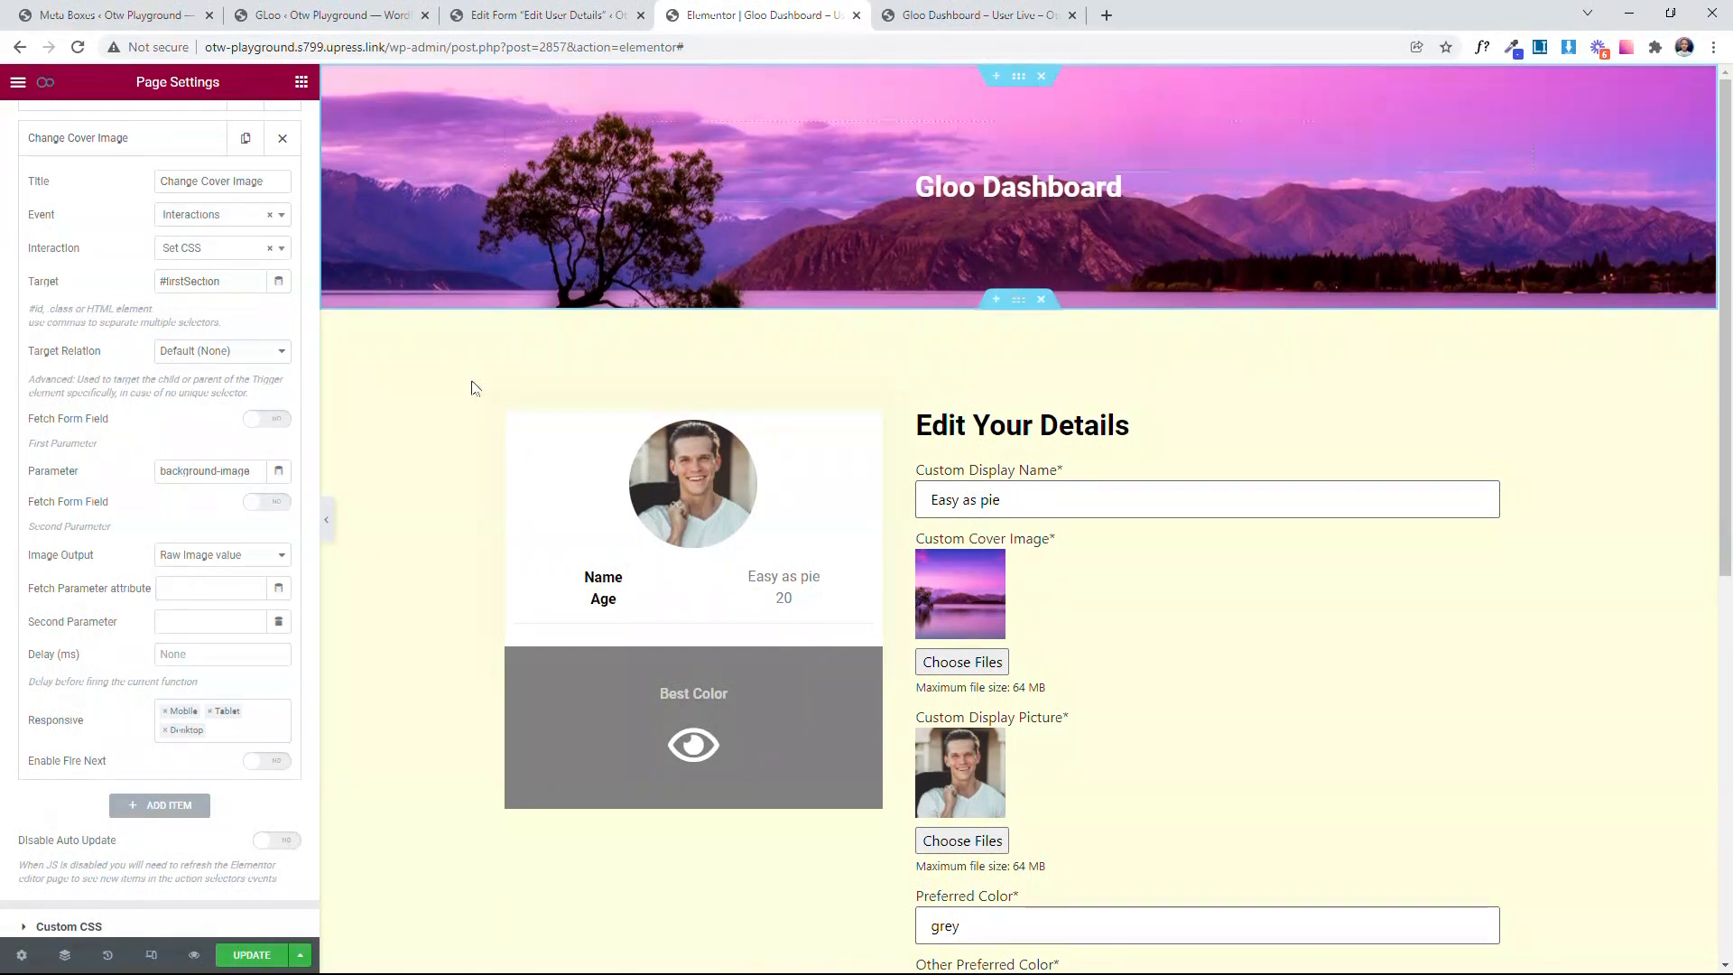
pyautogui.click(269, 503)
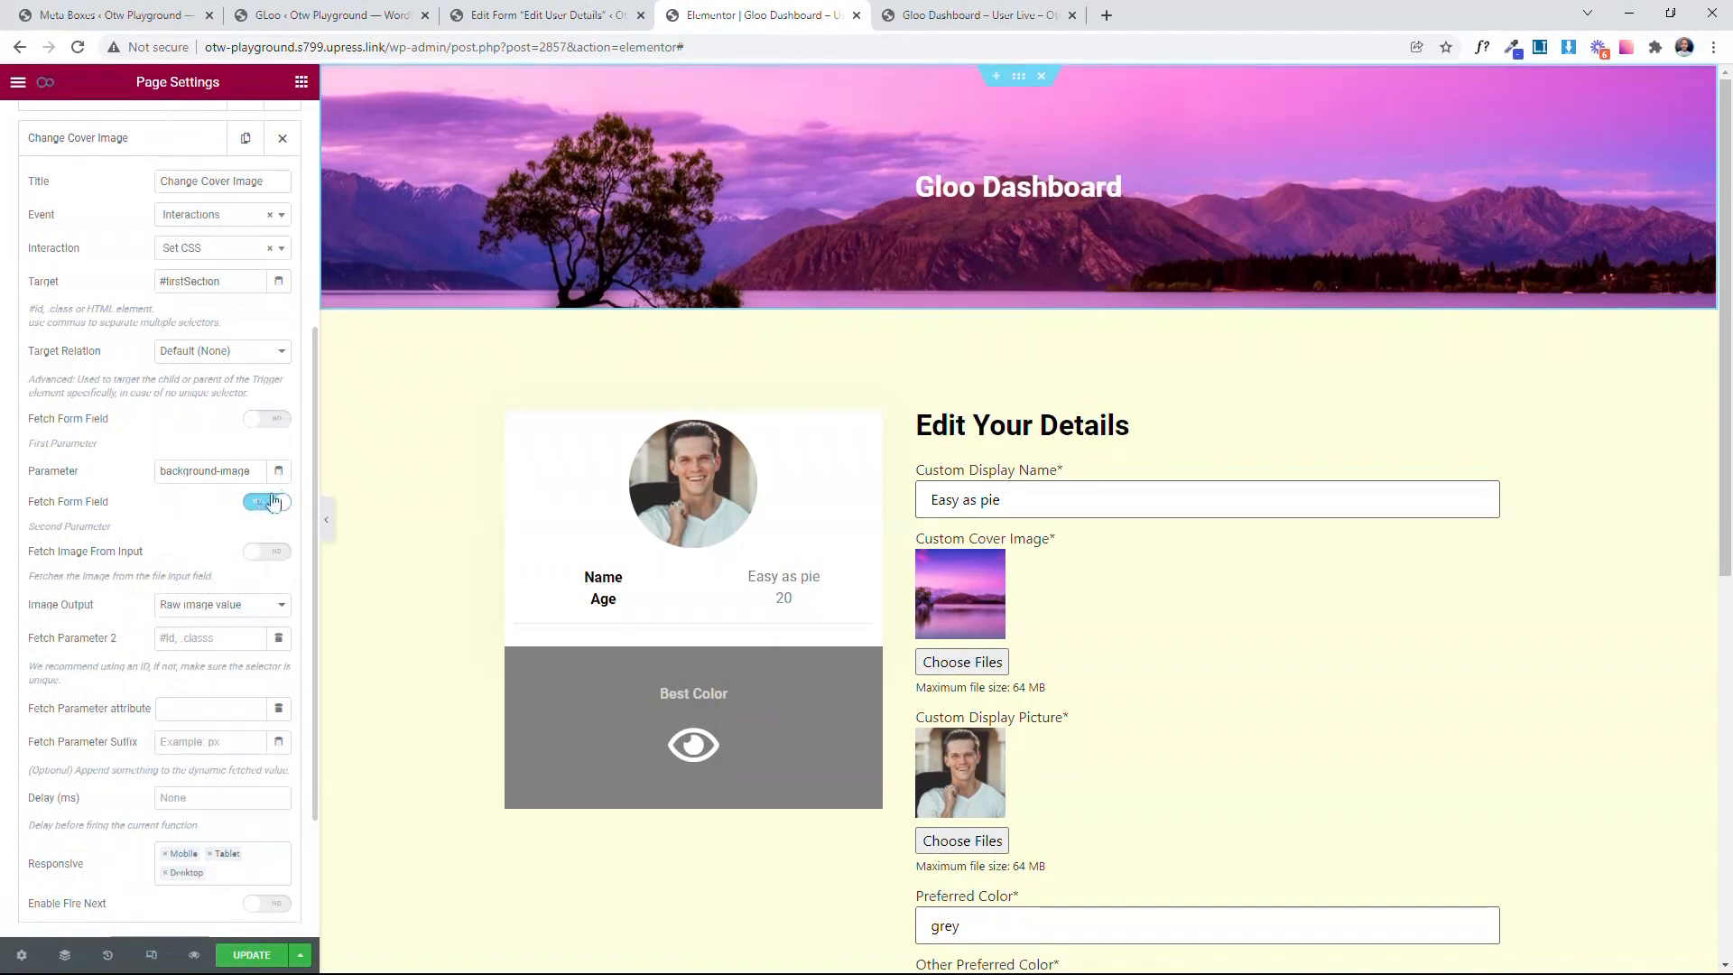
pyautogui.scroll(-1, 125, 540)
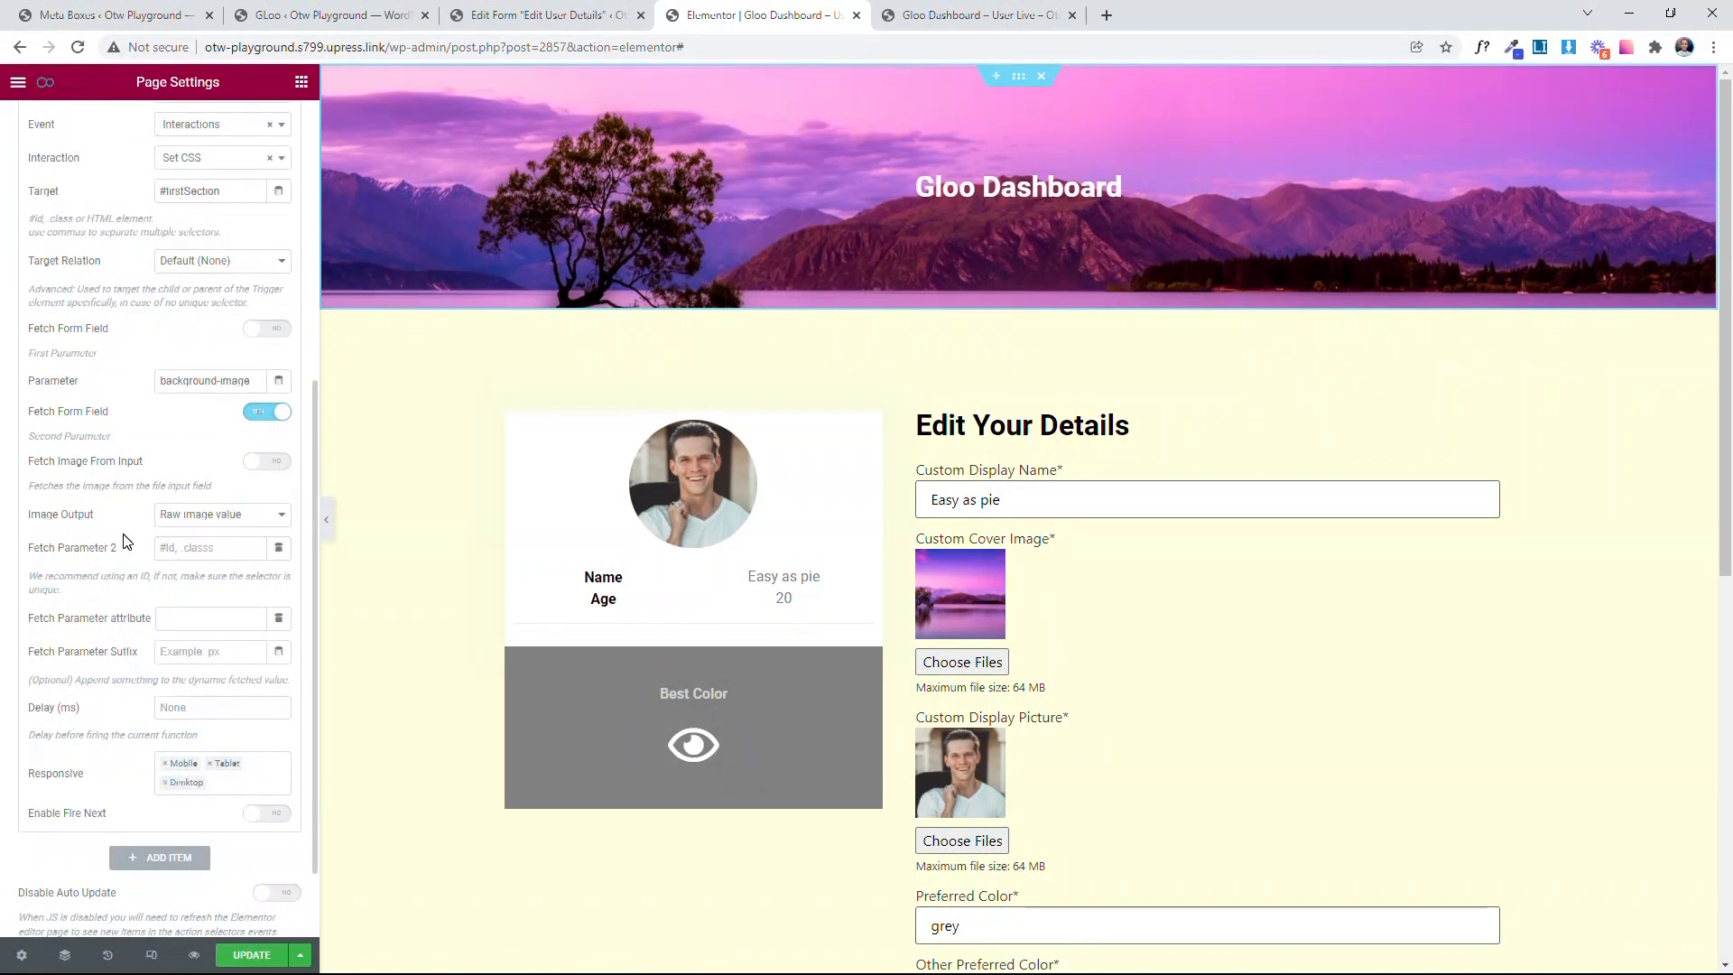
pyautogui.click(224, 523)
pyautogui.click(192, 552)
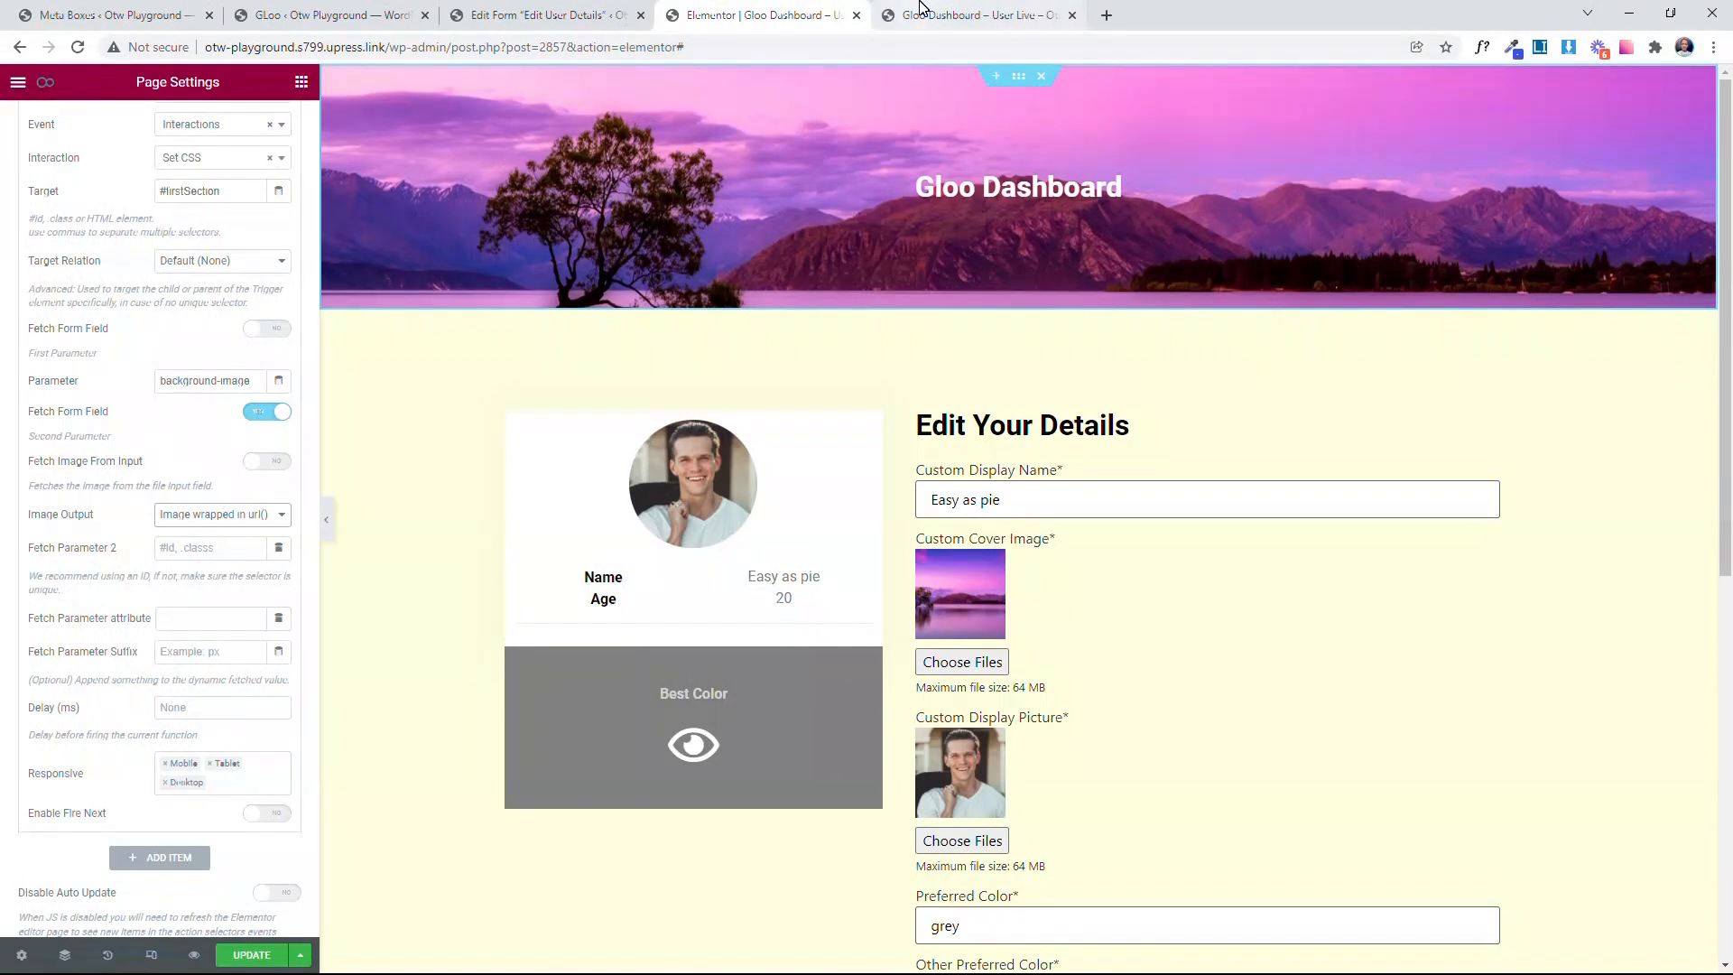
# Step: Inspect the header section's background-image CSS rule on the live dashboard and compare its format with the event's Image Output options
pyautogui.click(921, 9)
pyautogui.rightClick(1625, 89)
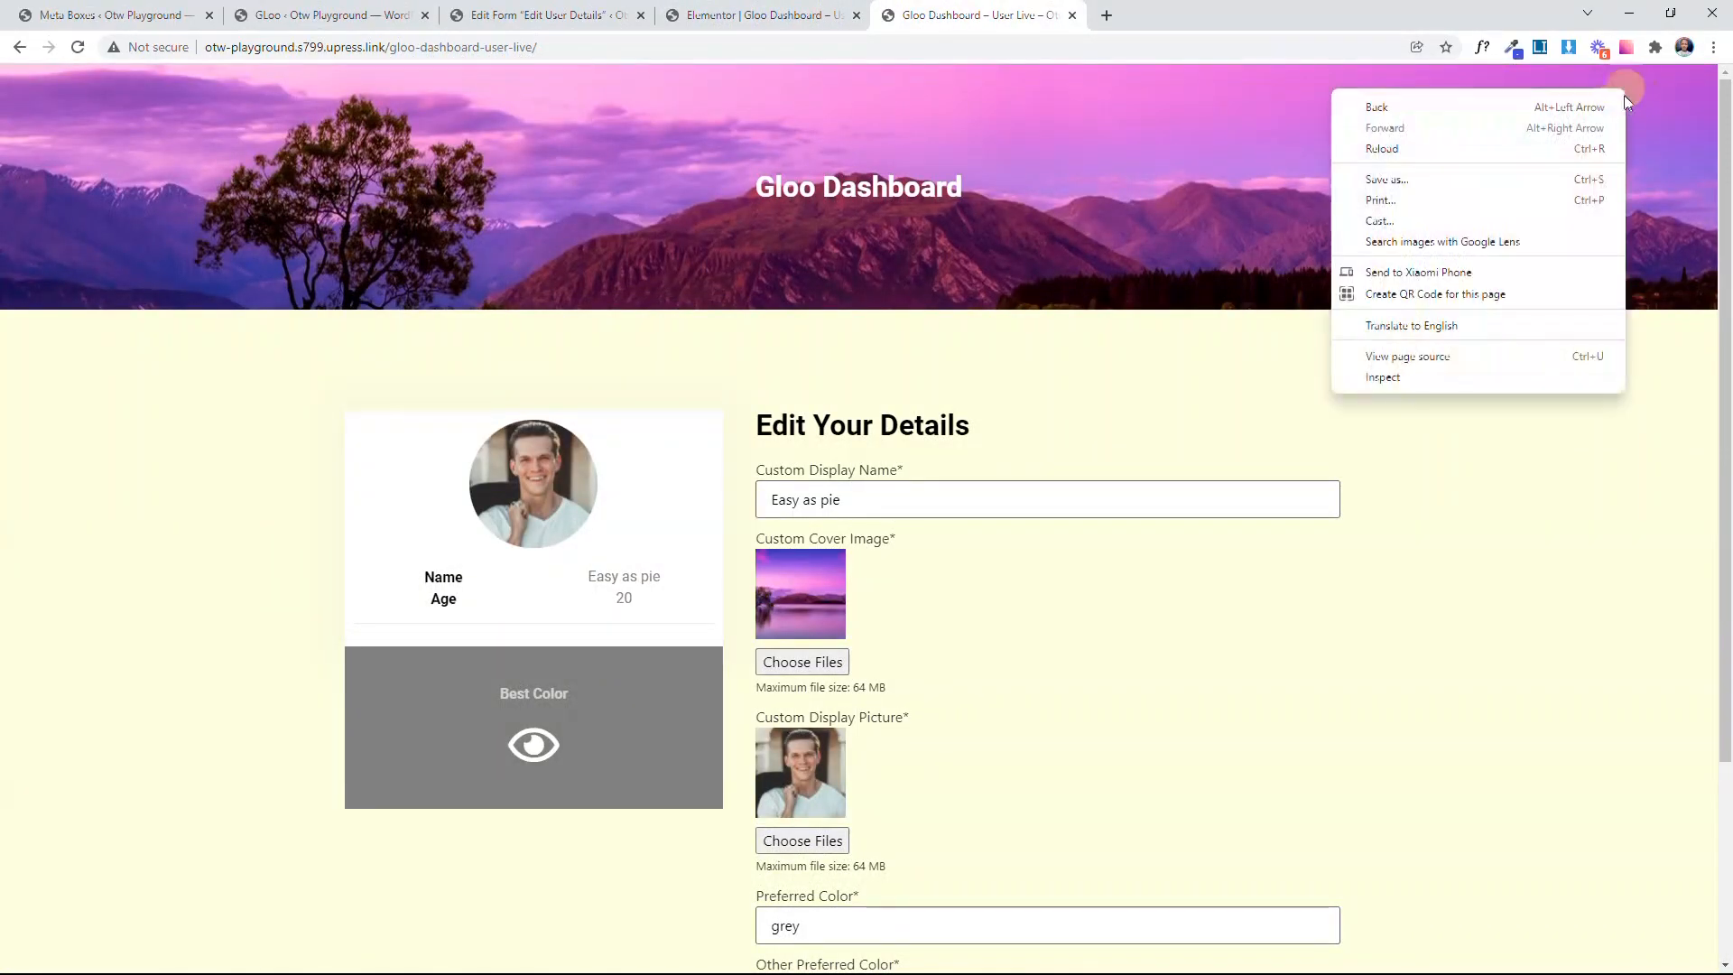
pyautogui.click(1453, 378)
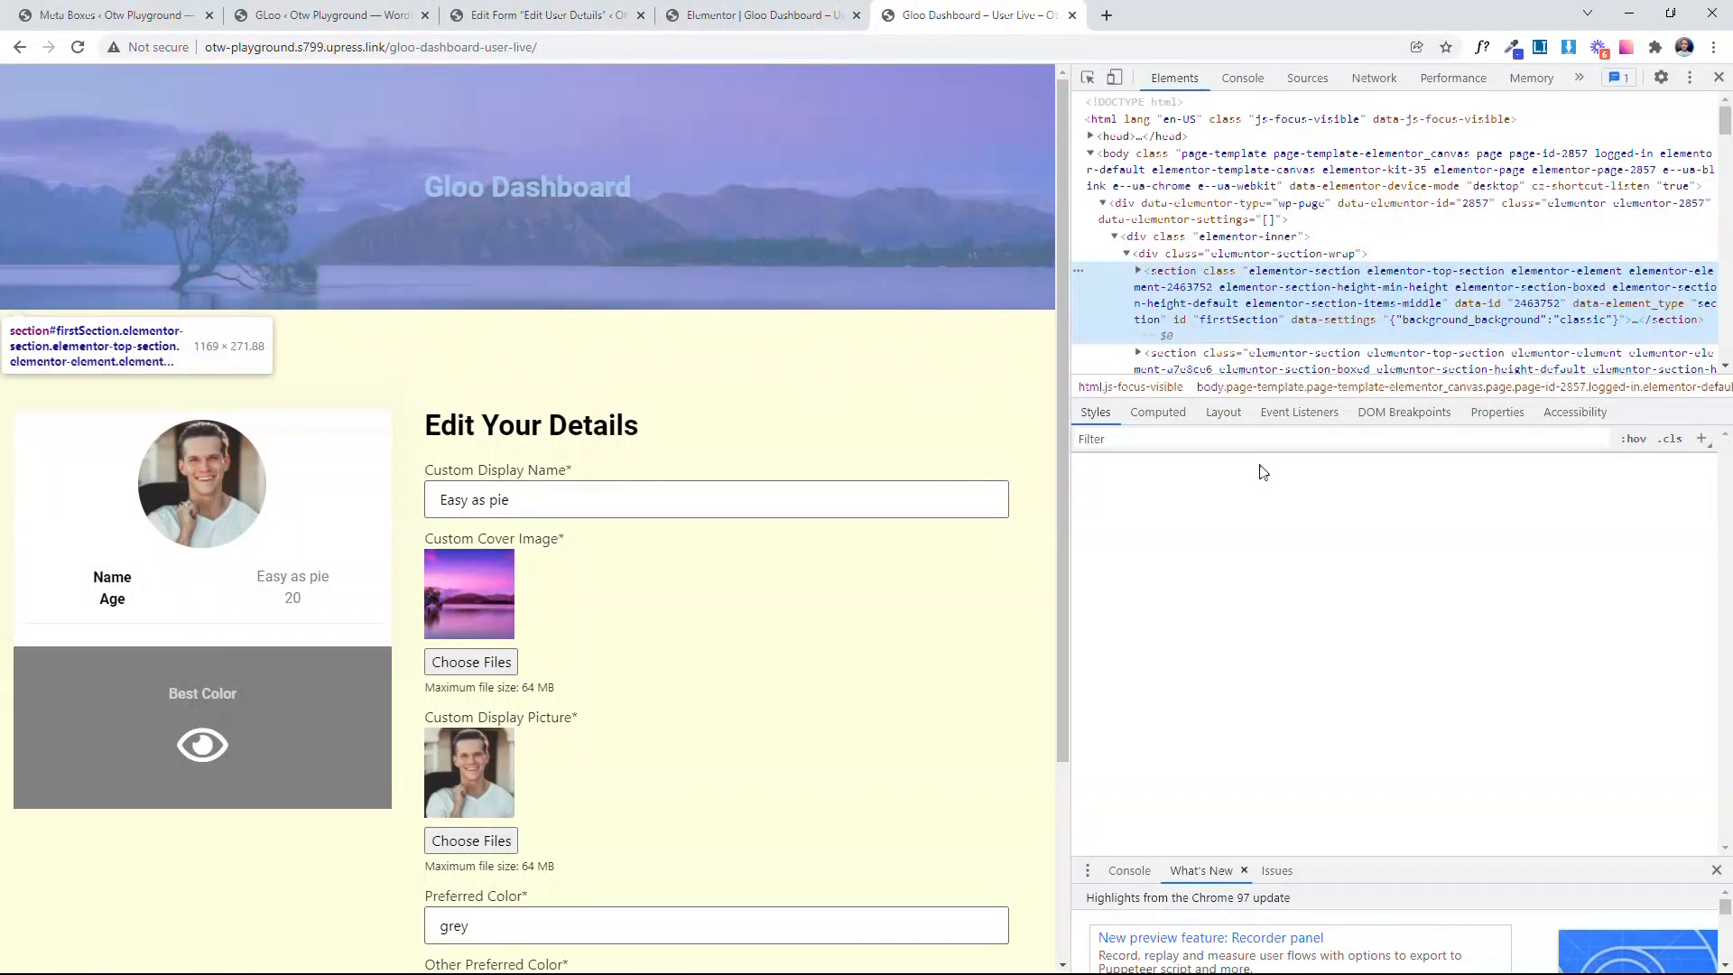
pyautogui.scroll(-2, 1250, 471)
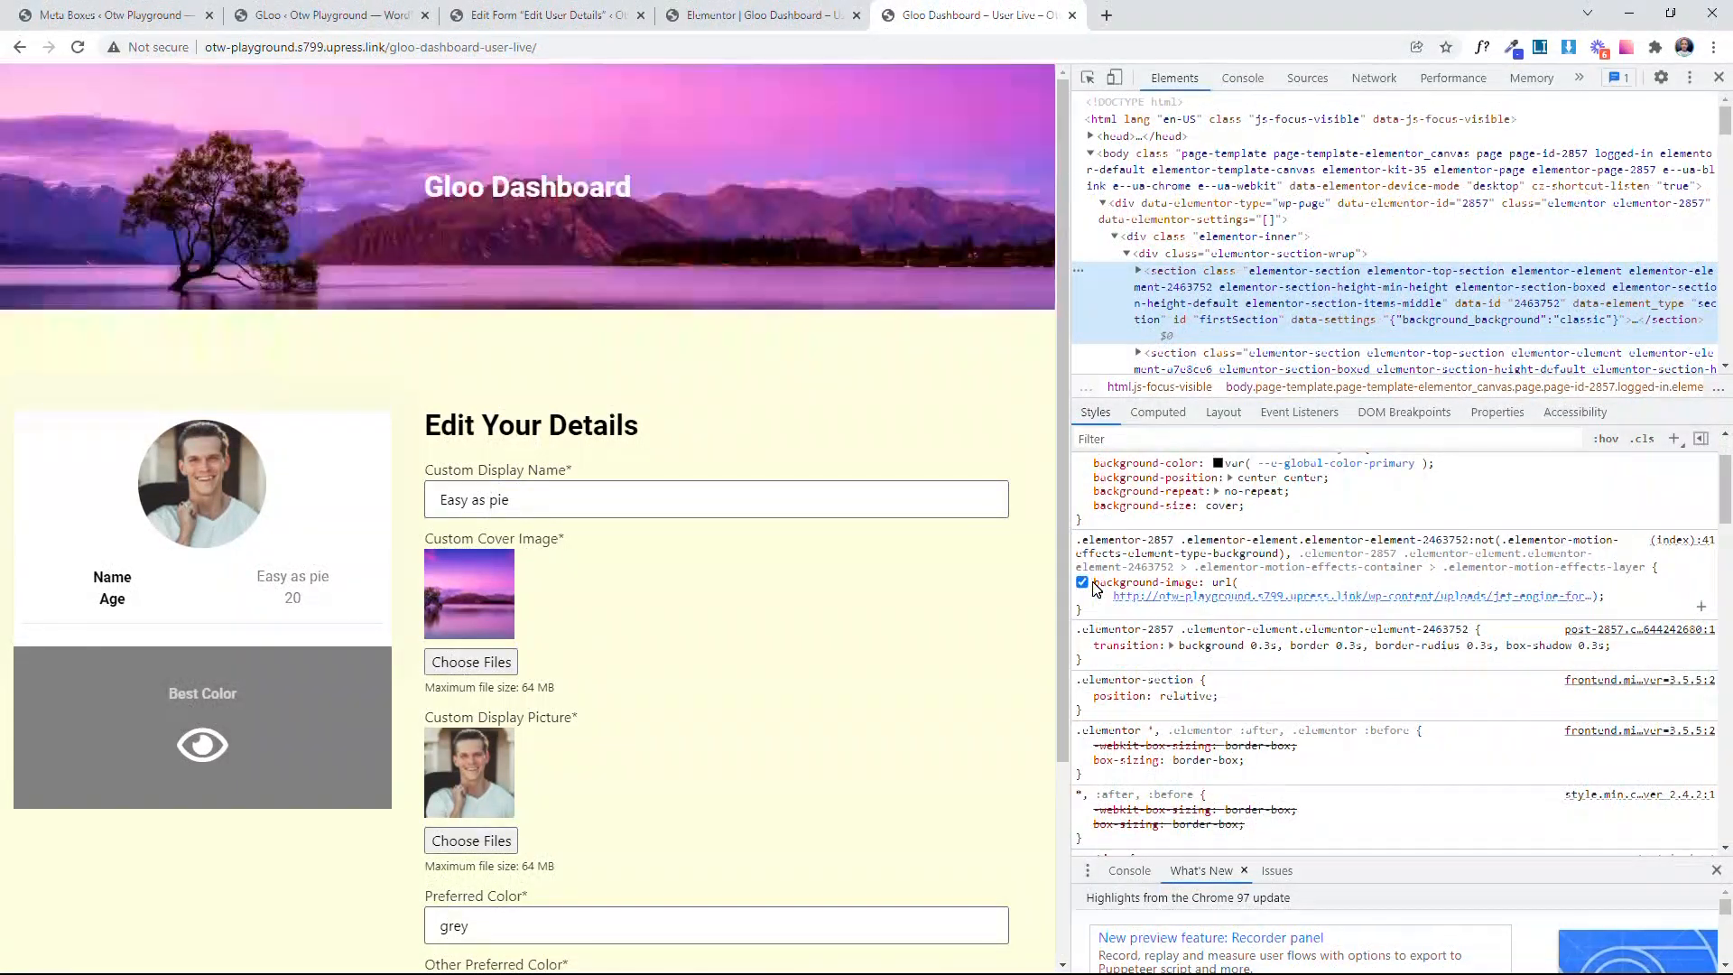
pyautogui.moveTo(1095, 582); pyautogui.dragTo(1595, 618)
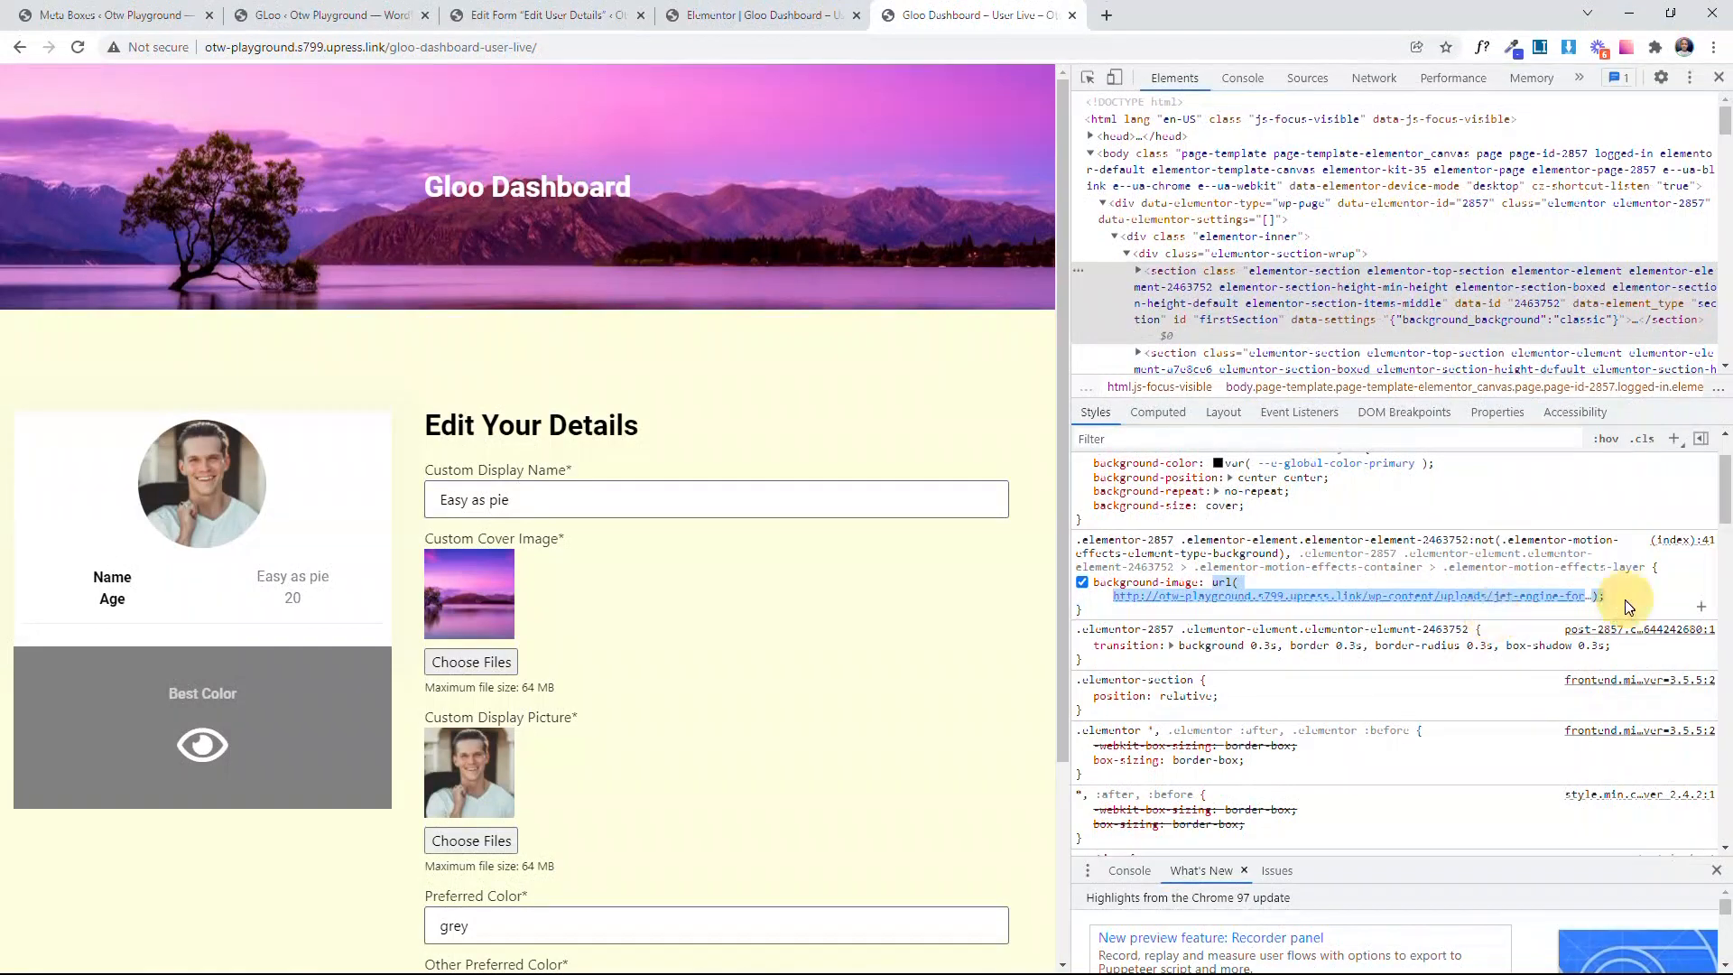
pyautogui.moveTo(1253, 597)
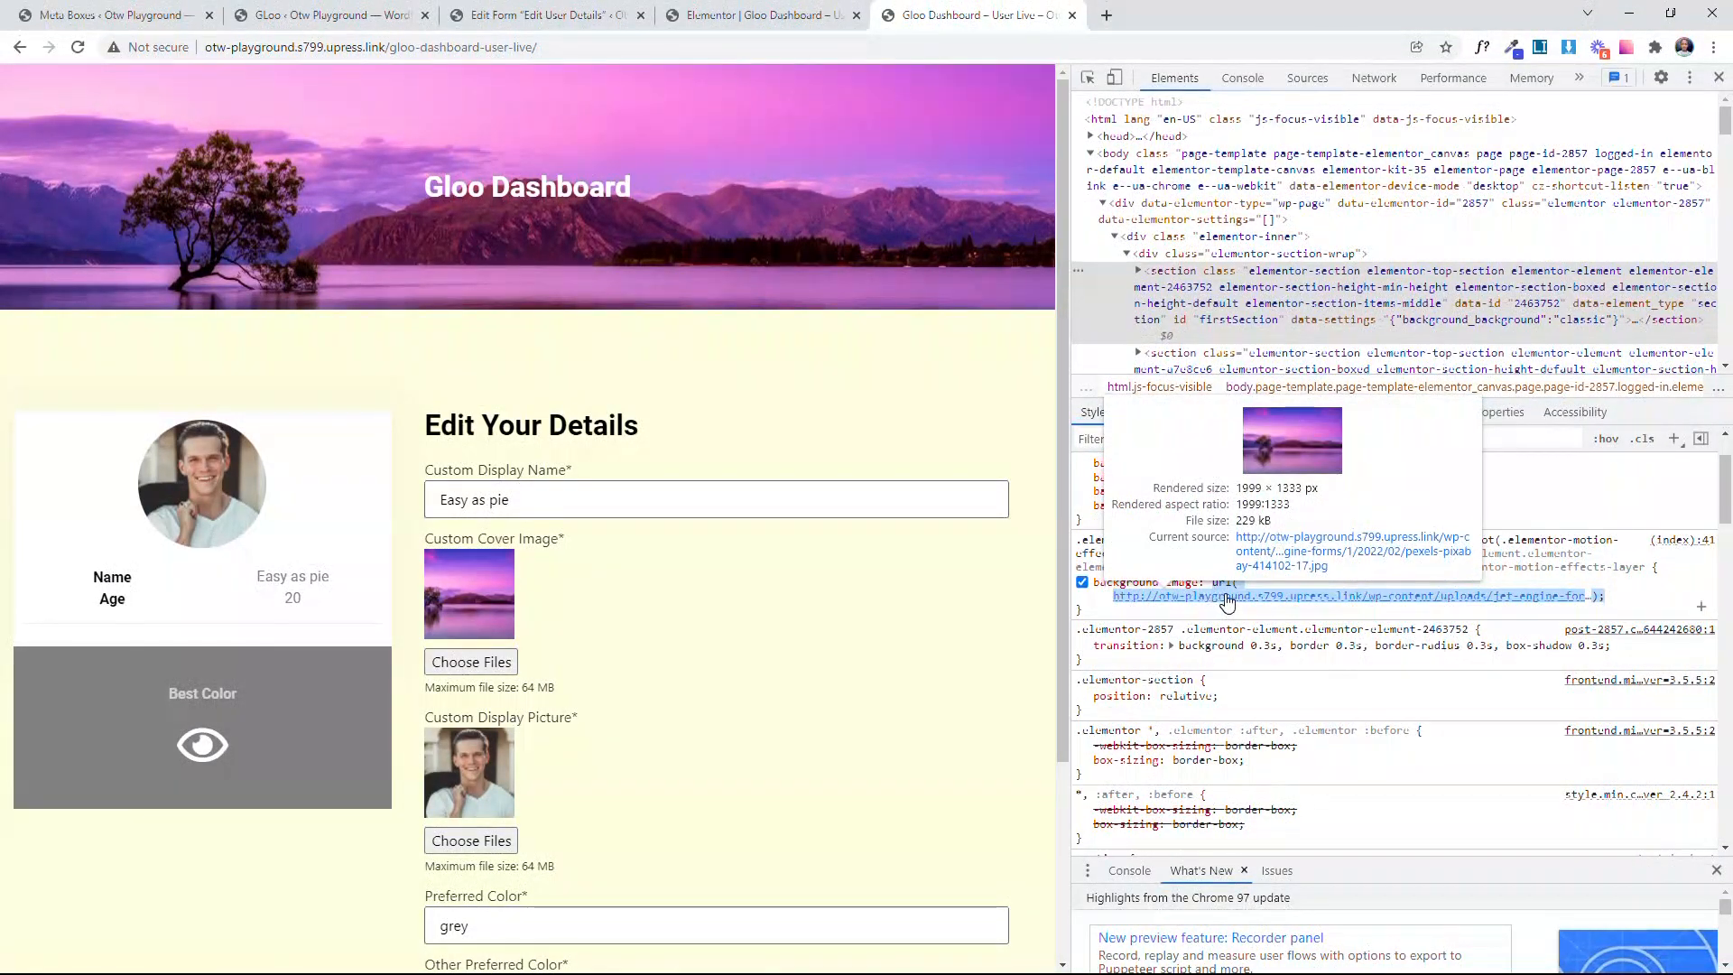
pyautogui.click(763, 16)
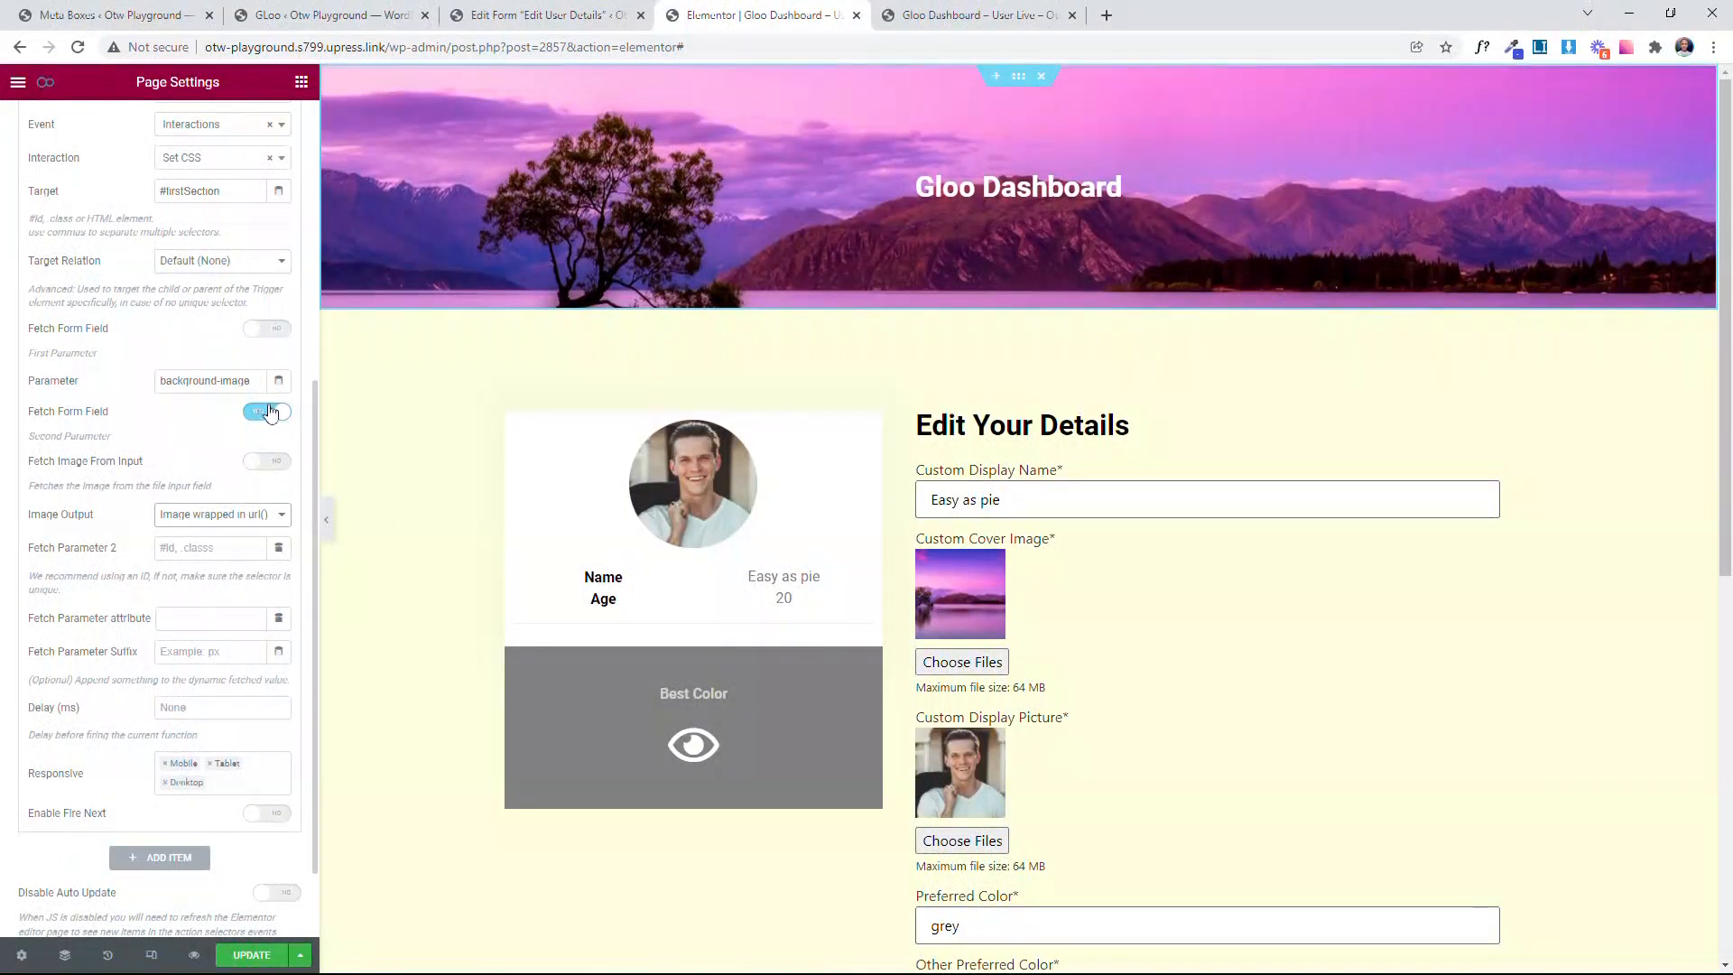
pyautogui.click(204, 517)
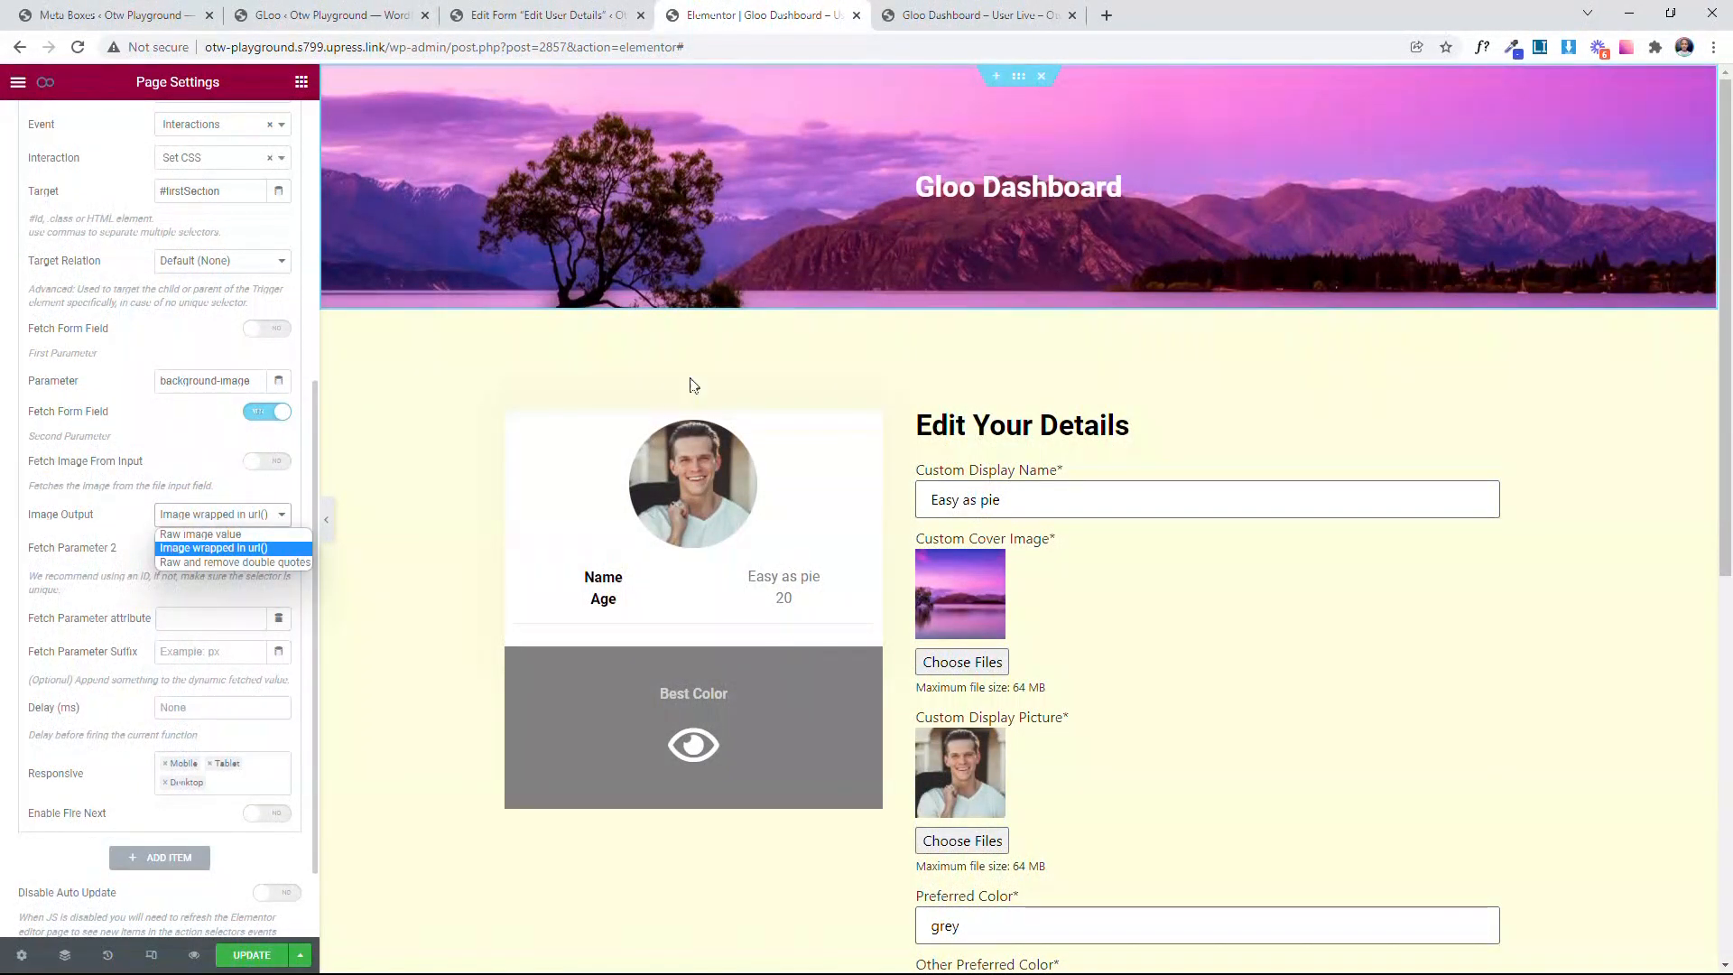
pyautogui.click(975, 15)
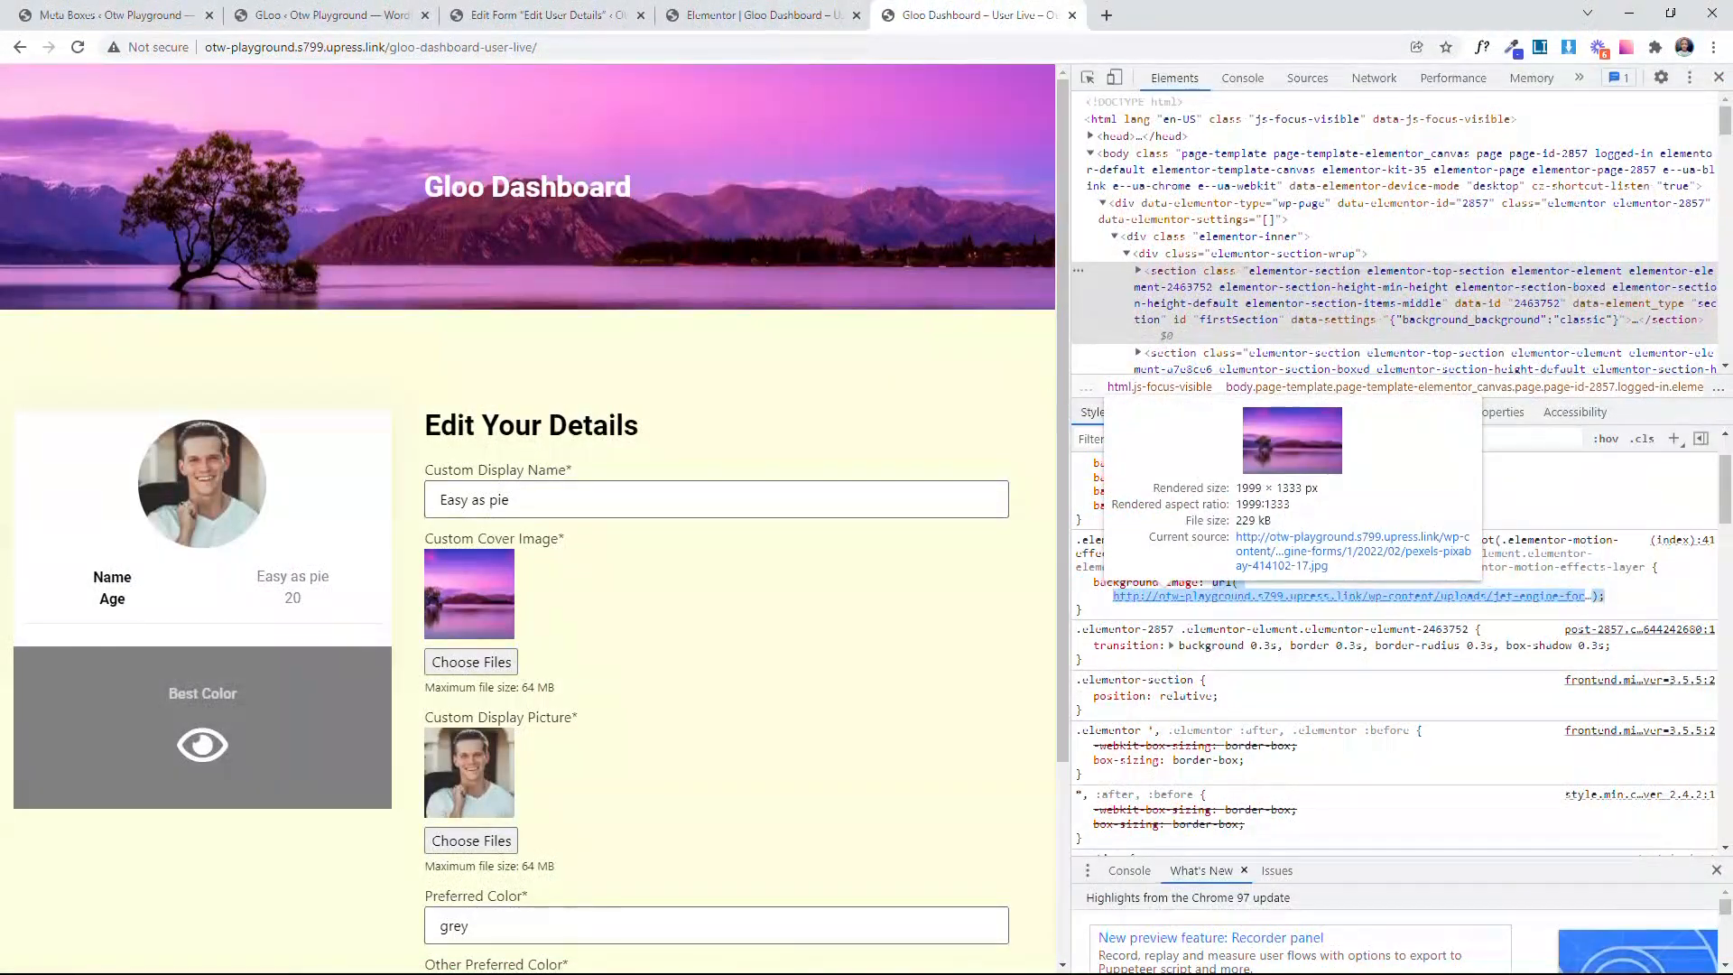
# Step: In the Elementor editor, begin the Change Cover Image event's Fetch Parameter 2 selector with input[name="
pyautogui.click(765, 15)
pyautogui.scroll(-2, 181, 451)
pyautogui.click(179, 441)
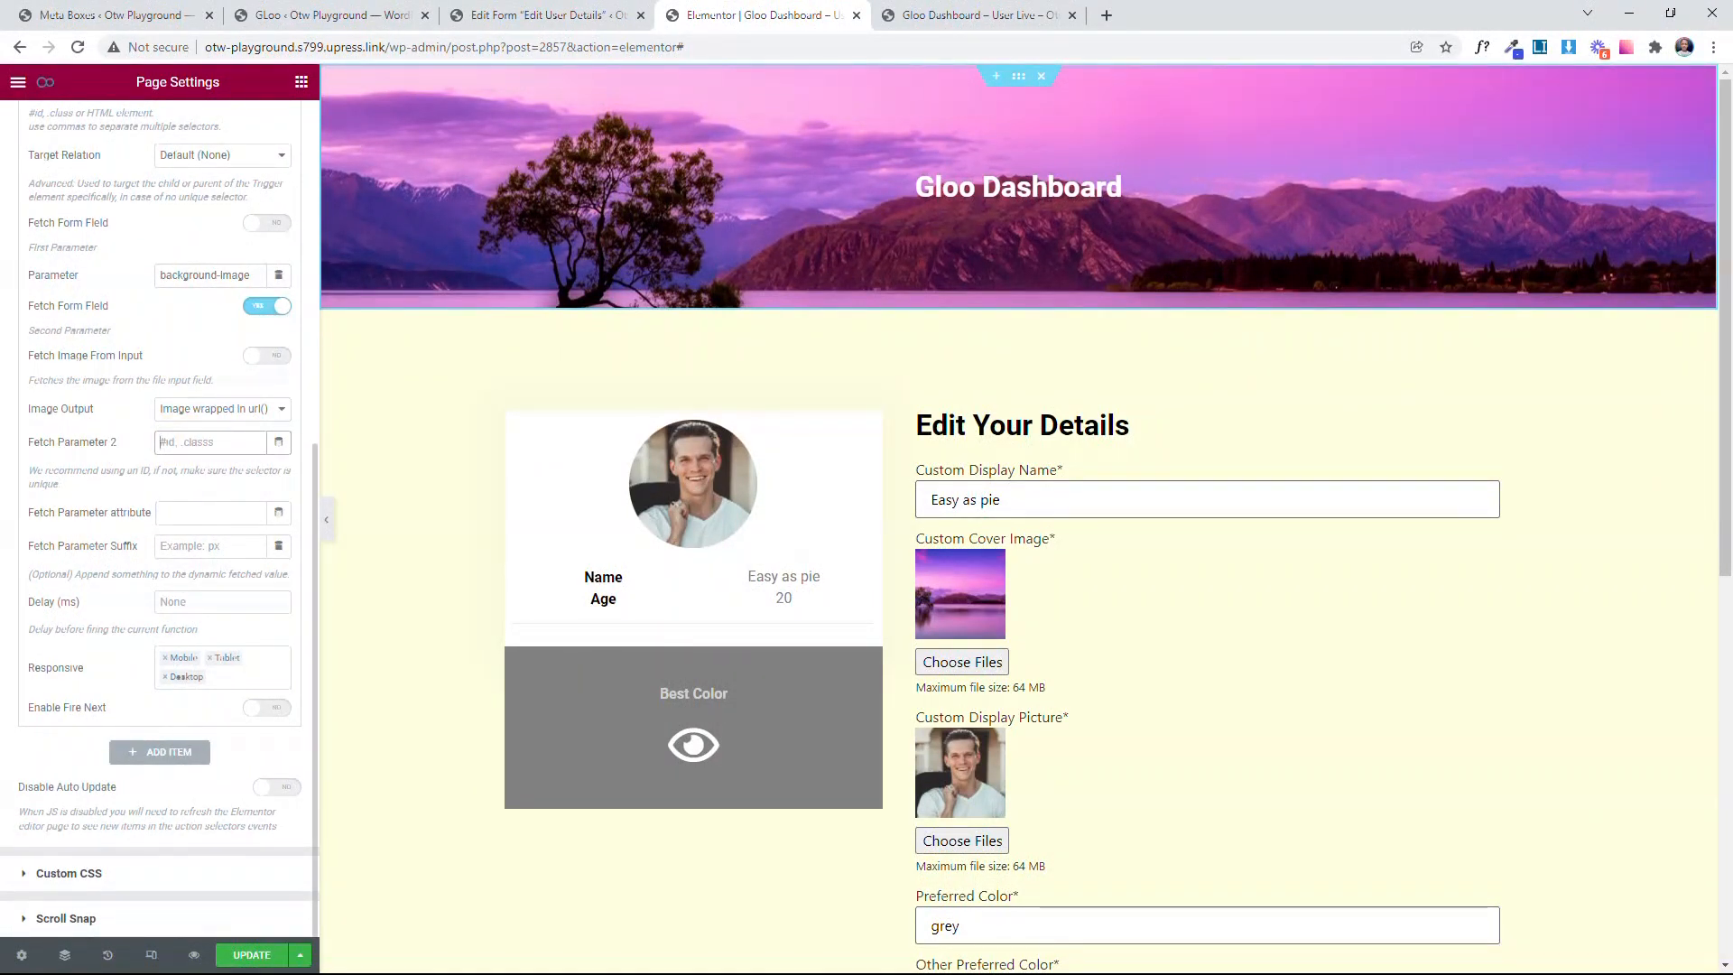
pyautogui.write('inpu')
pyautogui.write("'")
# Step: Copy the field name custom-cover-image from the Edit User Details form settings
pyautogui.click(559, 14)
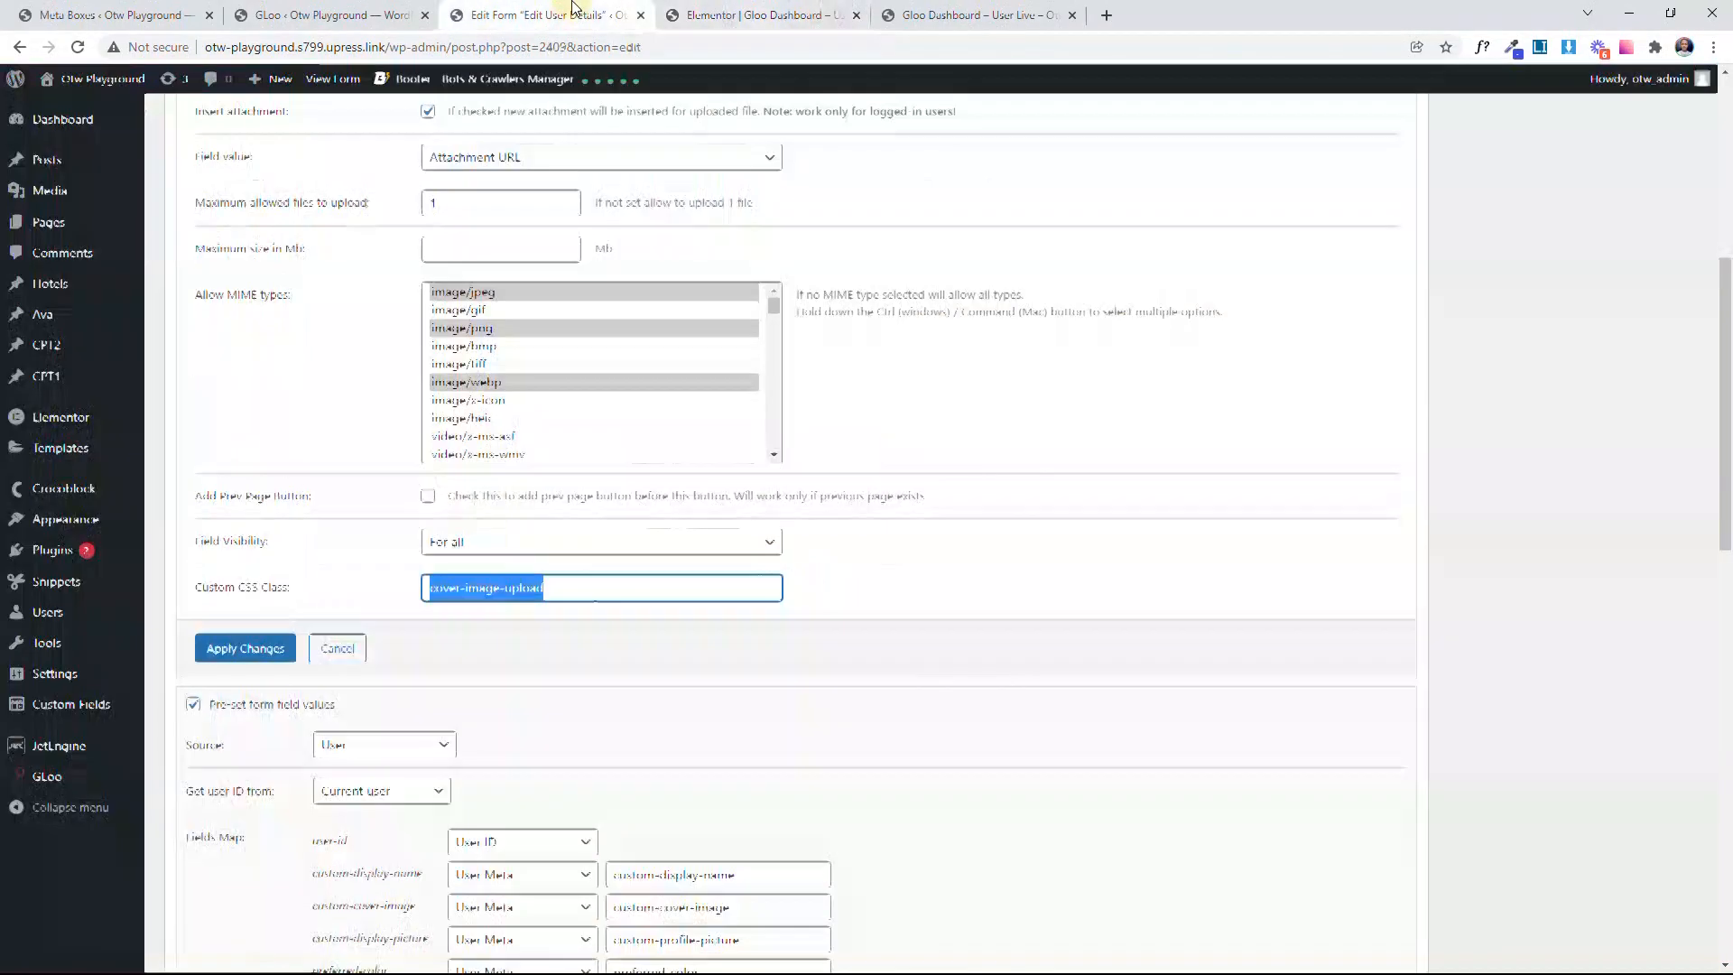
pyautogui.scroll(3, 586, 334)
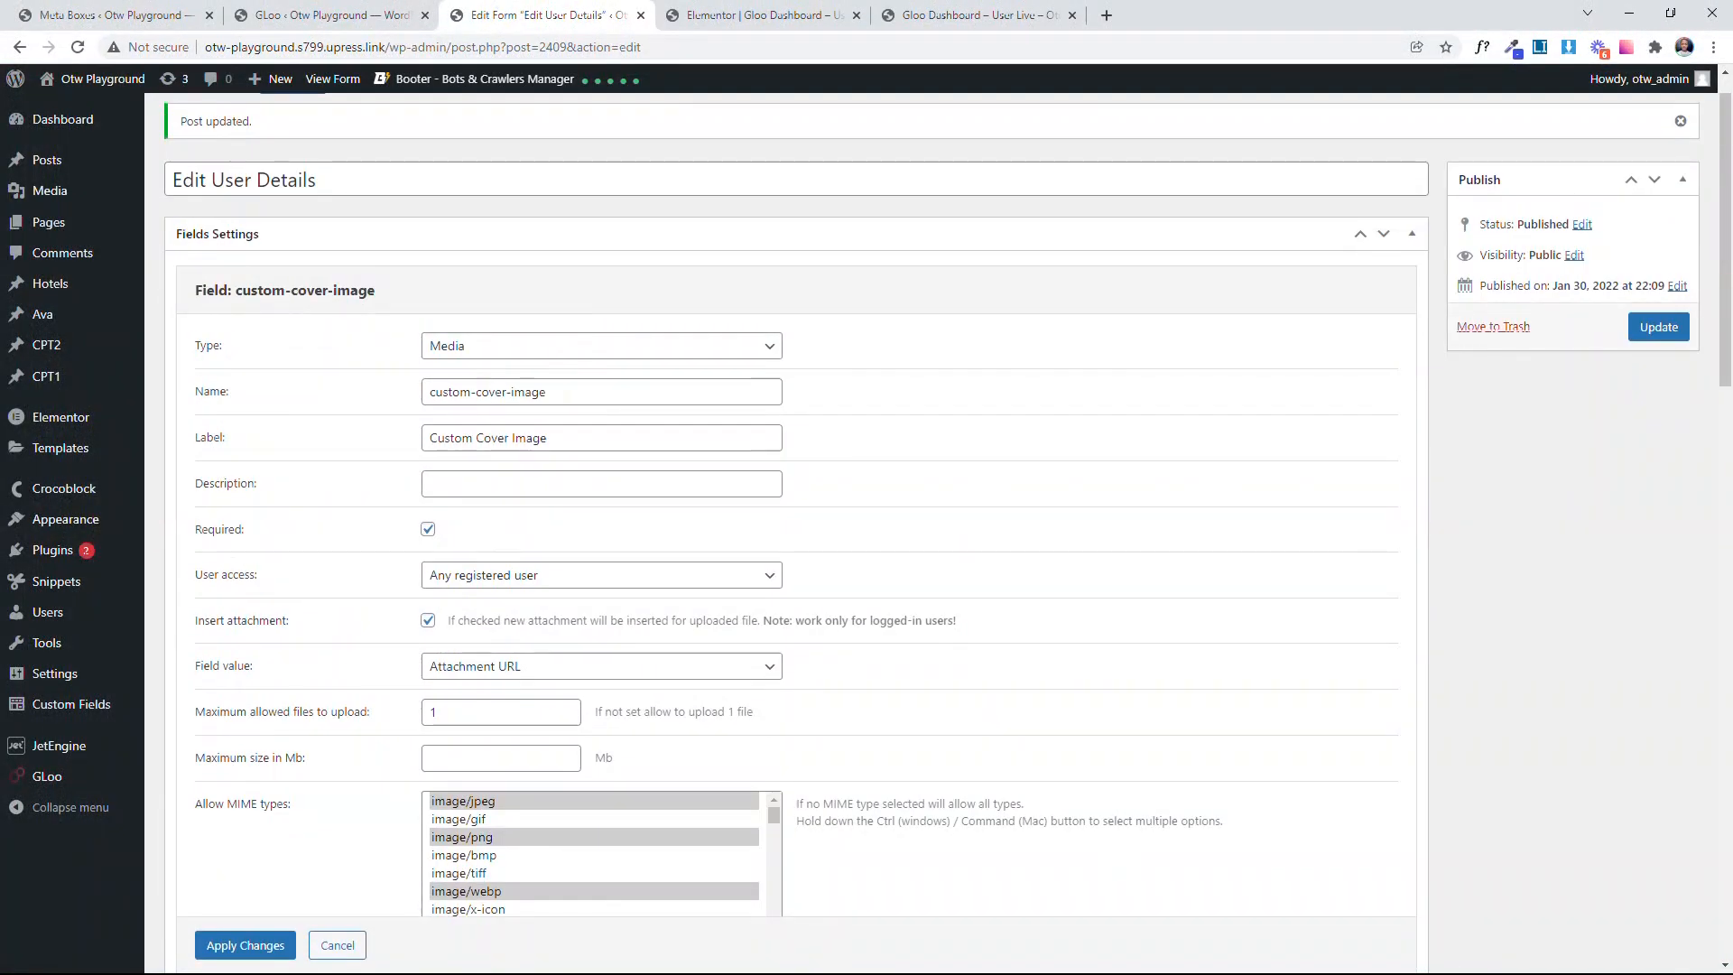
pyautogui.tripleClick(419, 391)
pyautogui.rightClick(465, 388)
pyautogui.click(508, 454)
# Step: Back in the Elementor editor, complete Fetch Parameter 2 as input[name="custom-cover-image"]
pyautogui.click(763, 14)
pyautogui.click(244, 442)
pyautogui.hotkey('ctrl', 'v')
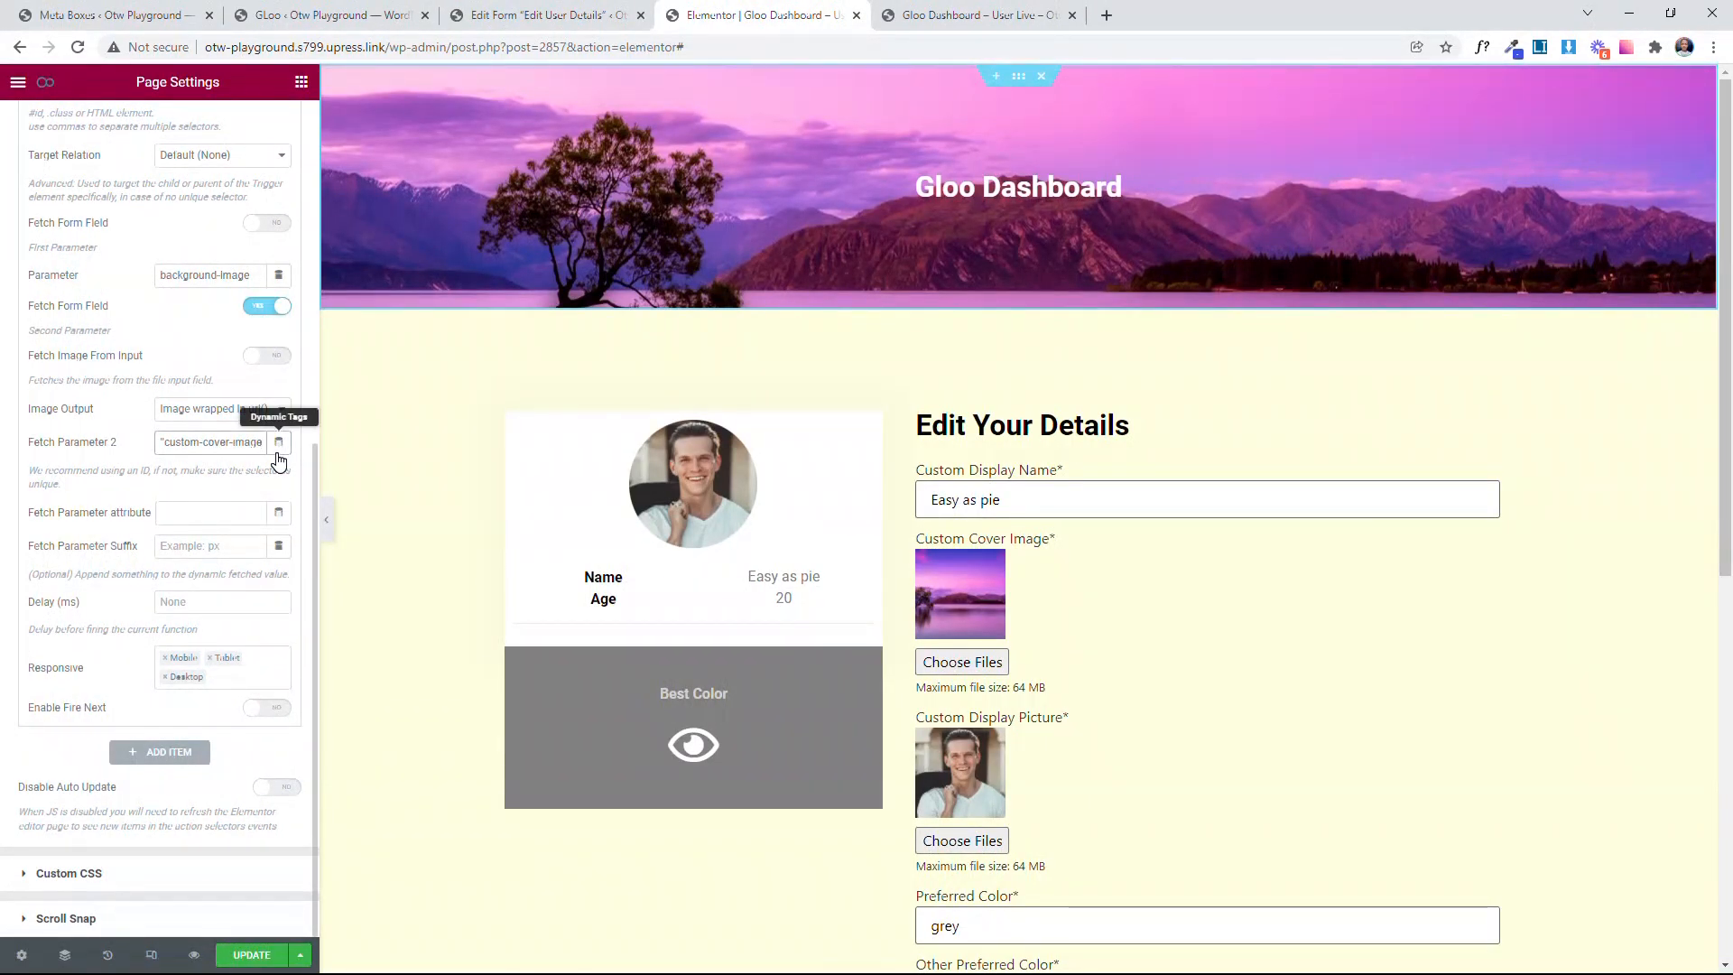
pyautogui.write(']')
pyautogui.click(135, 487)
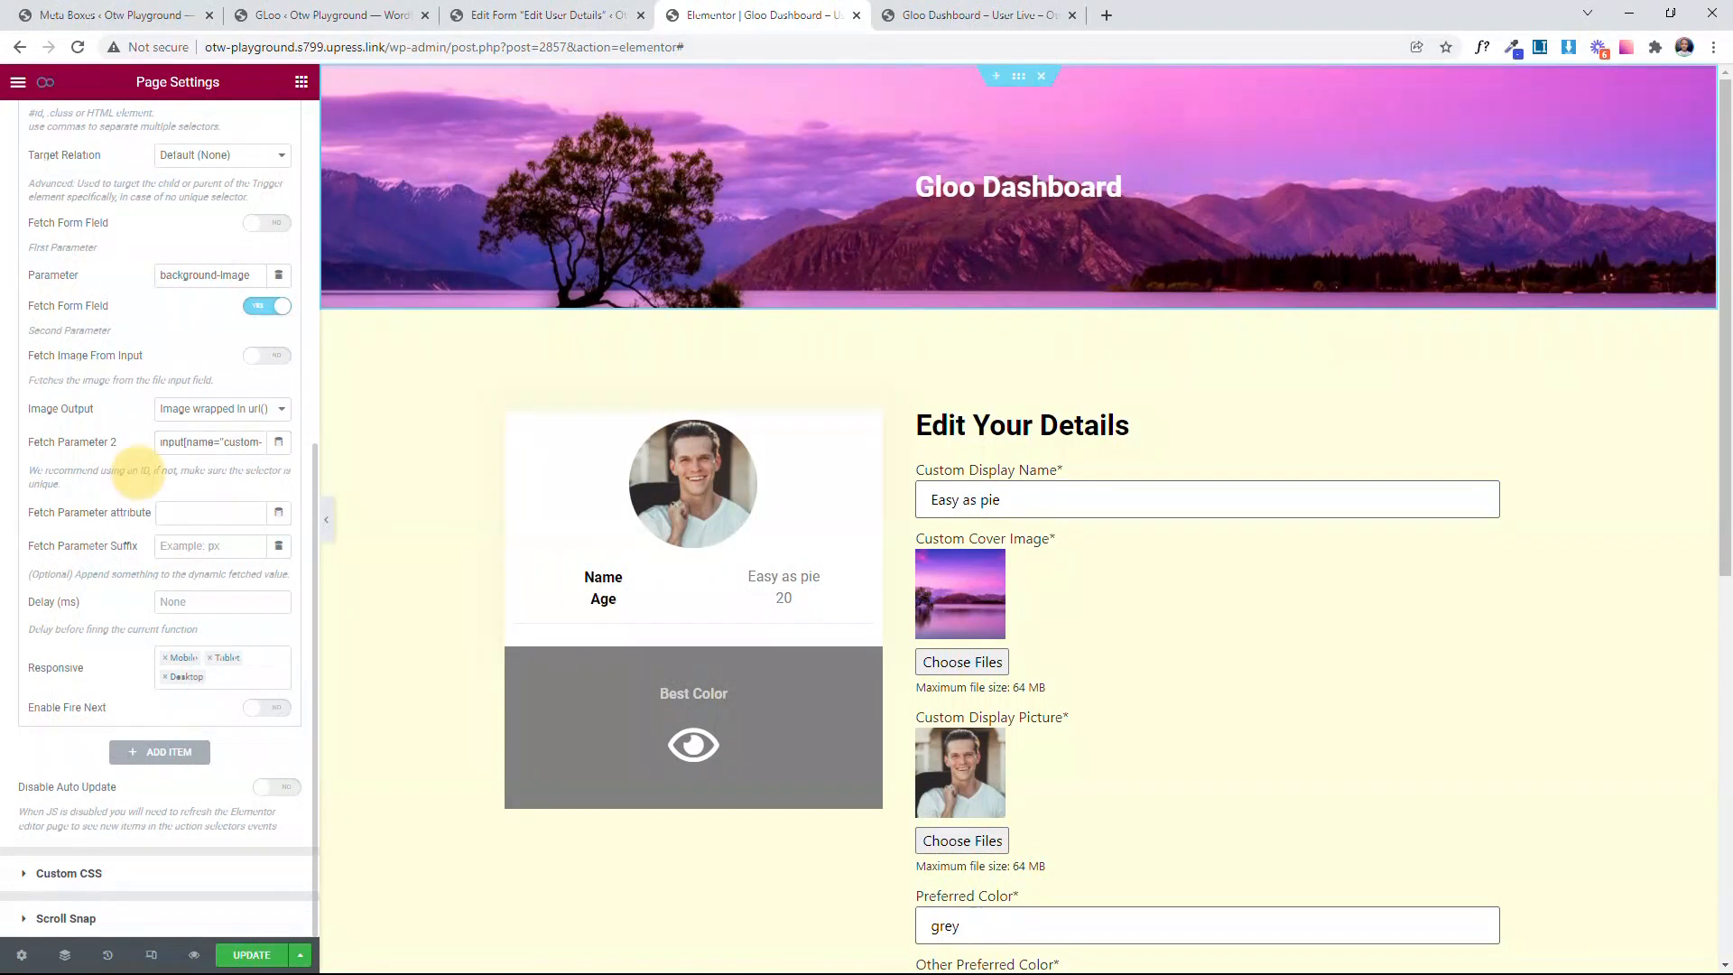
# Step: Set the Change Cover Image event's delay to 5 ms
pyautogui.click(222, 601)
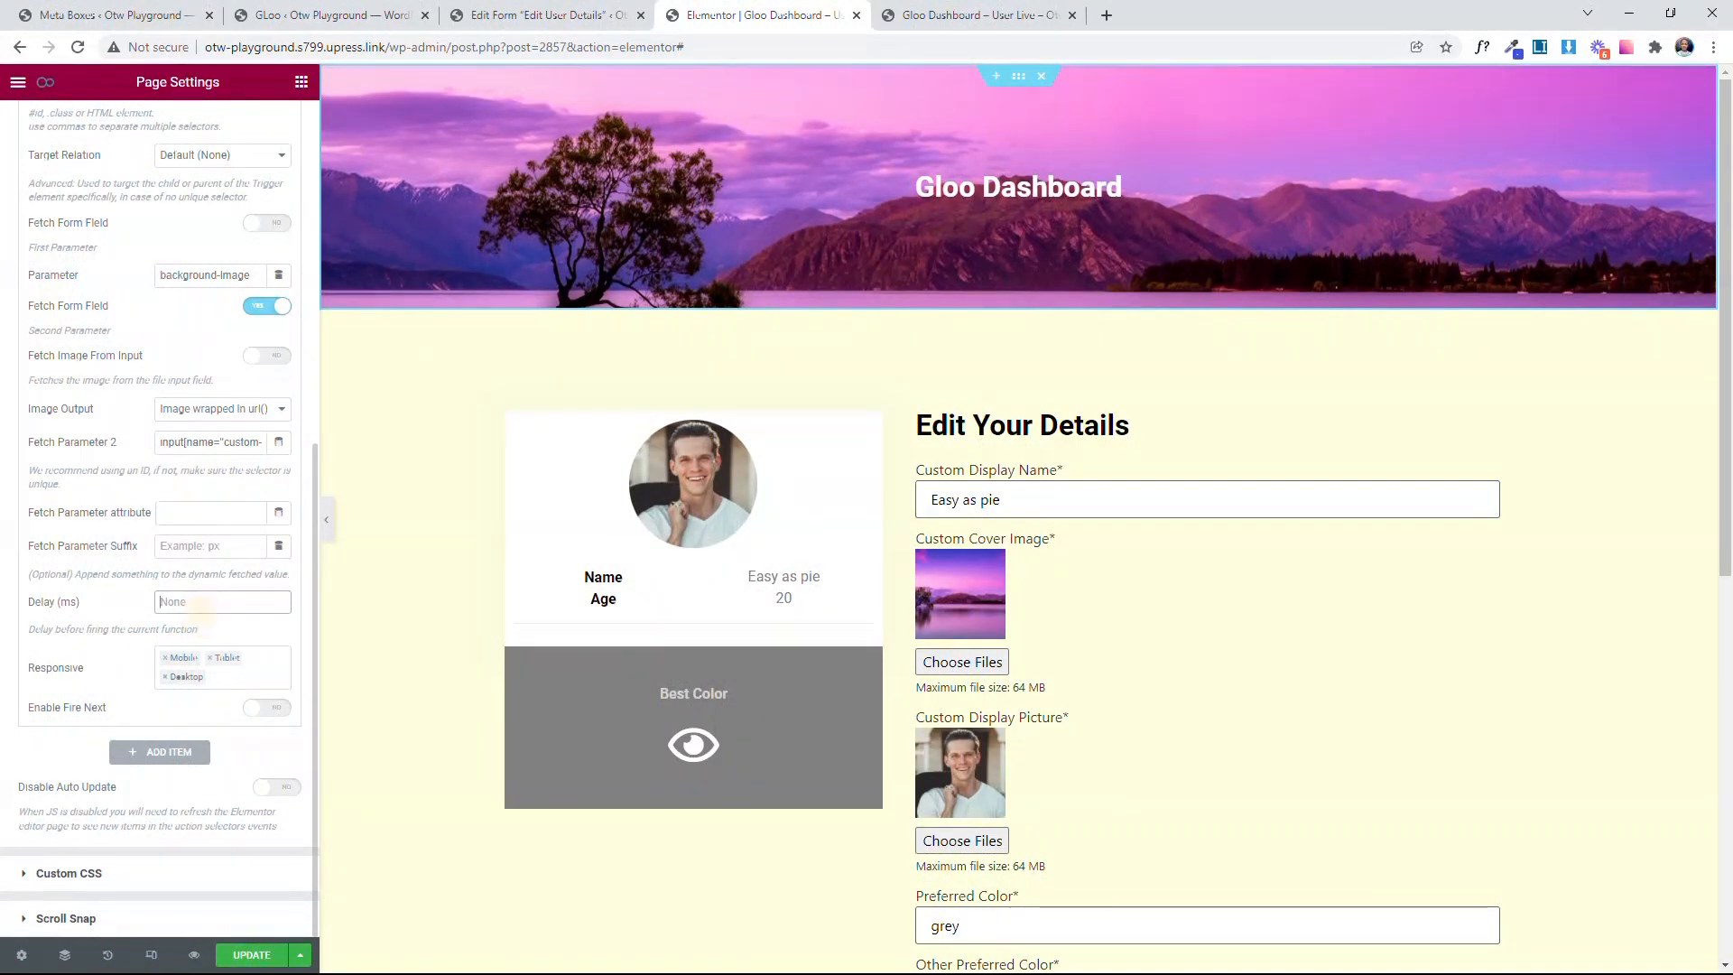
pyautogui.write('5')
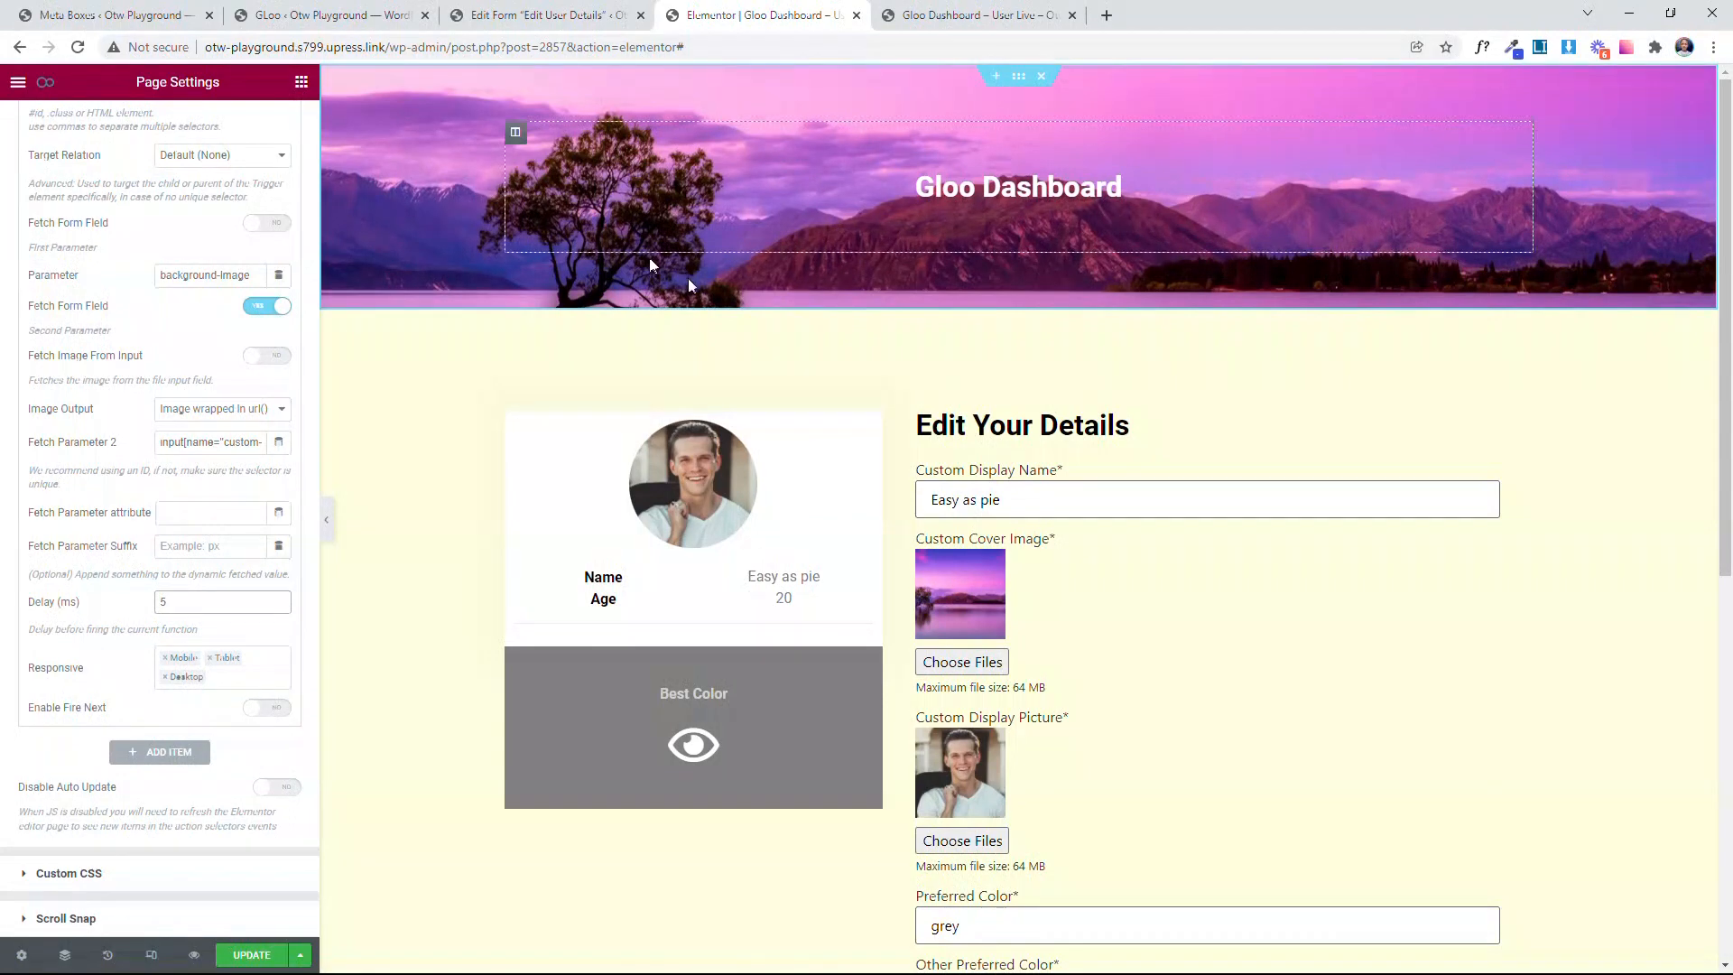
pyautogui.click(178, 604)
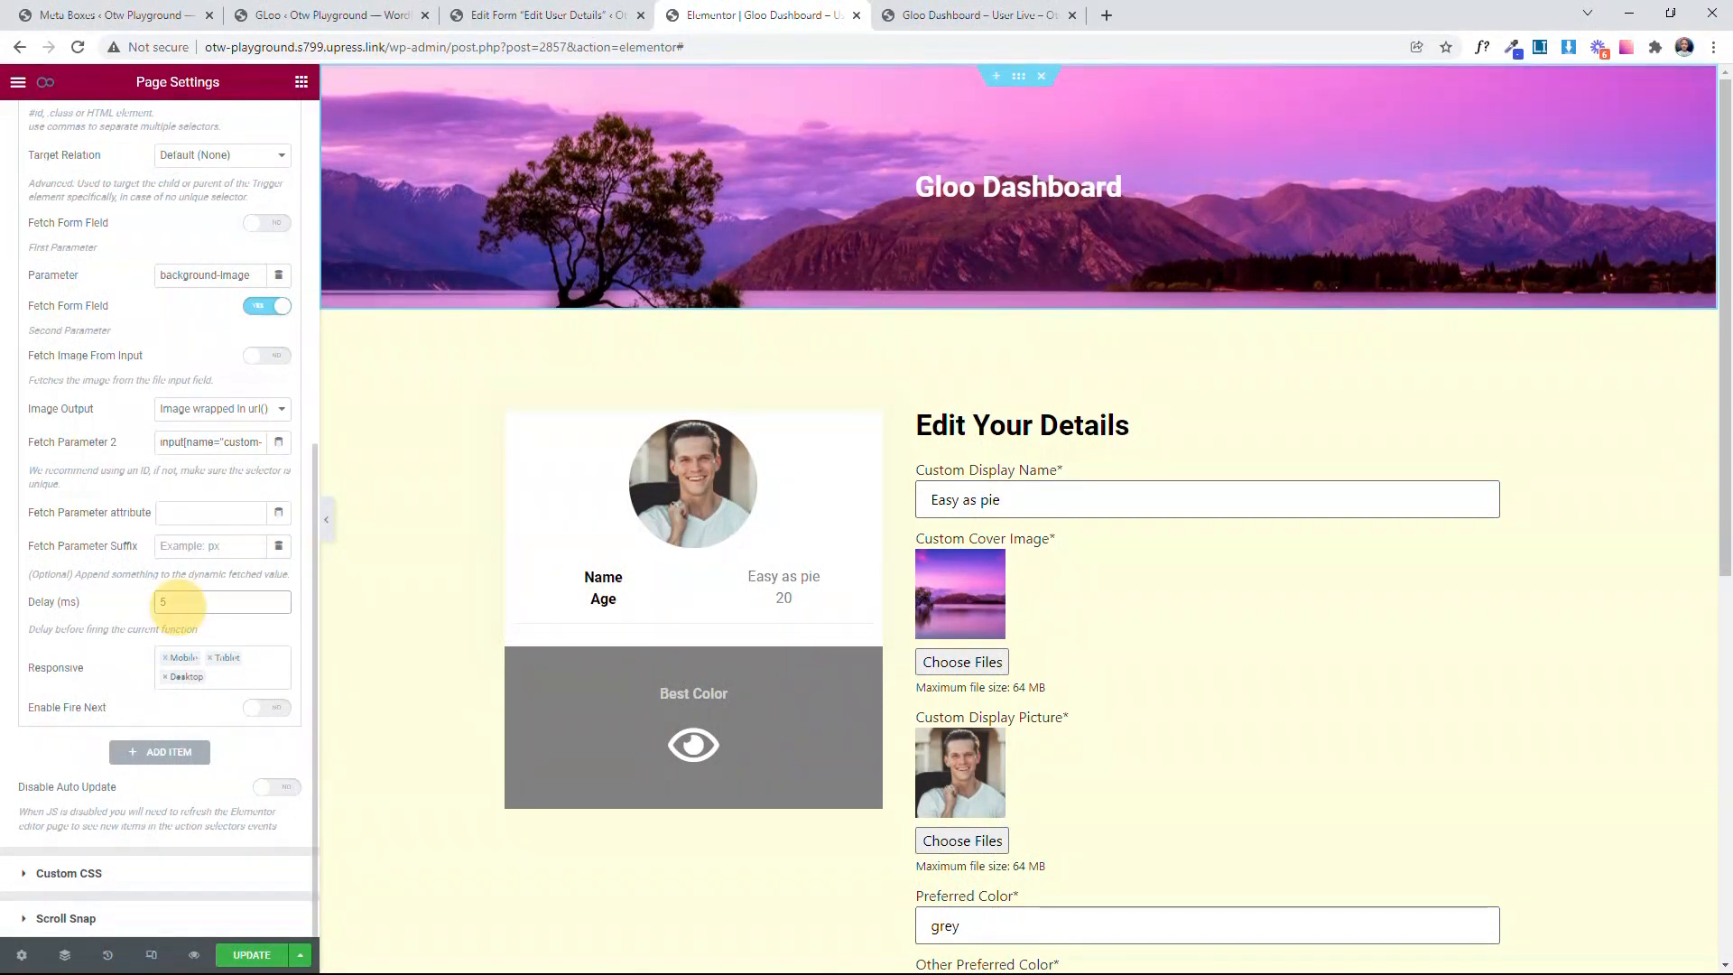
pyautogui.click(125, 610)
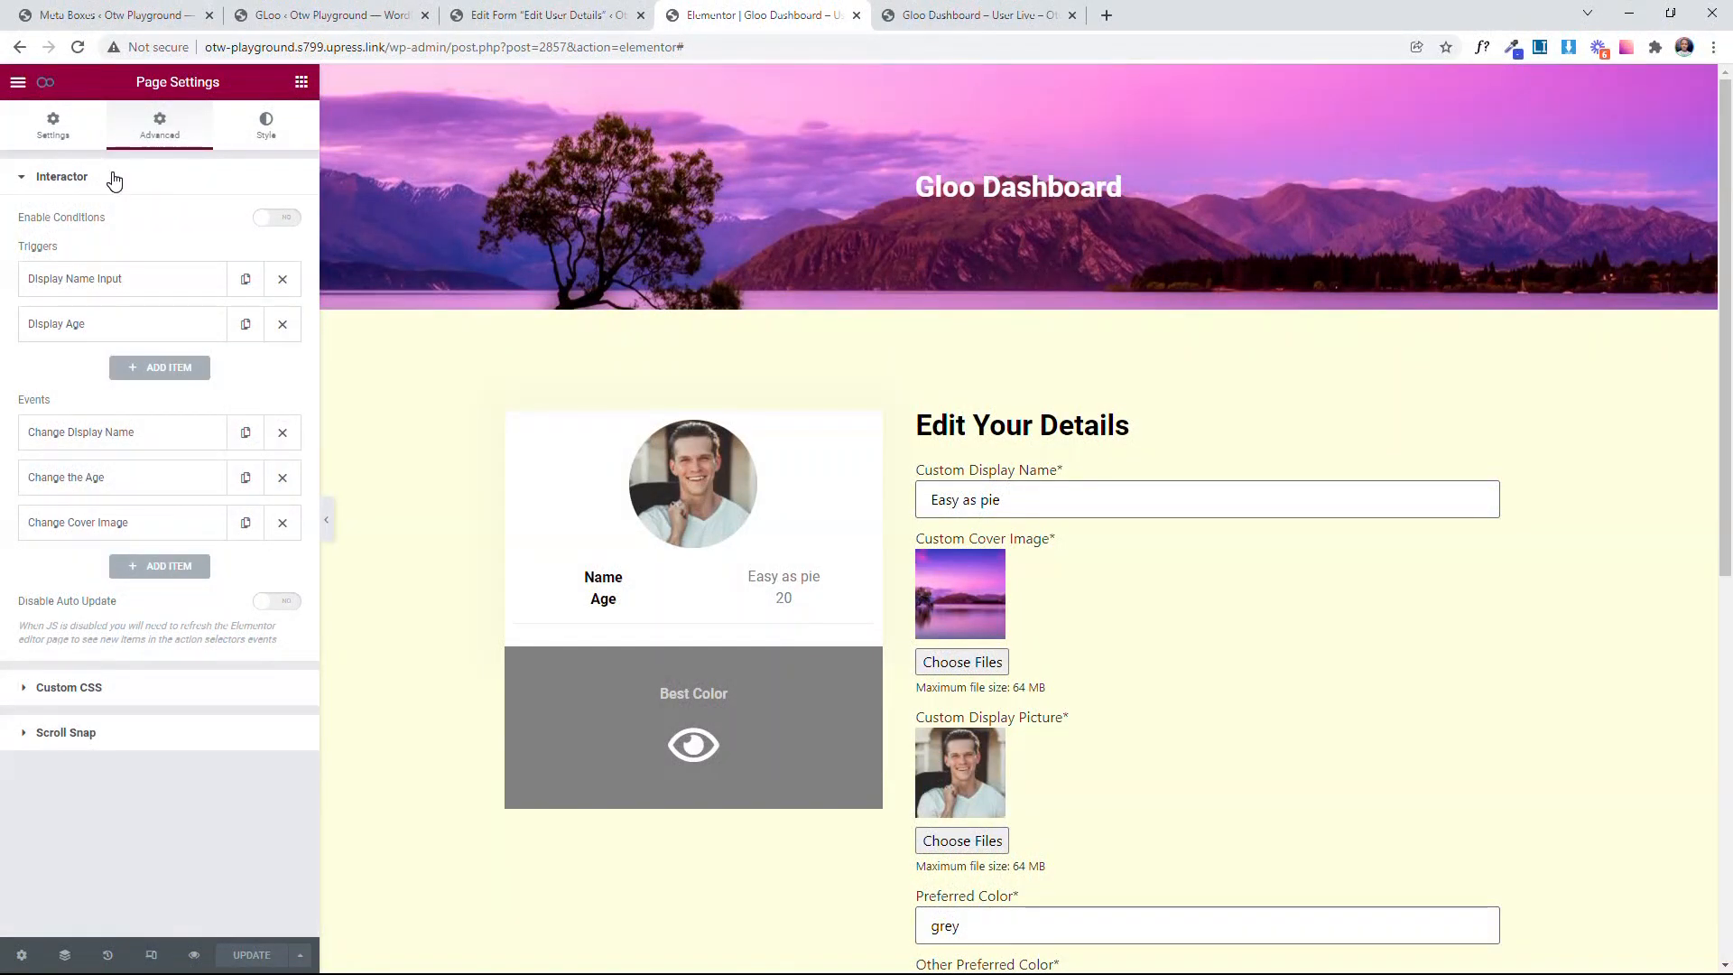
# Step: Add an Interactor trigger titled "Cover Image Change" in the page settings
pyautogui.click(152, 371)
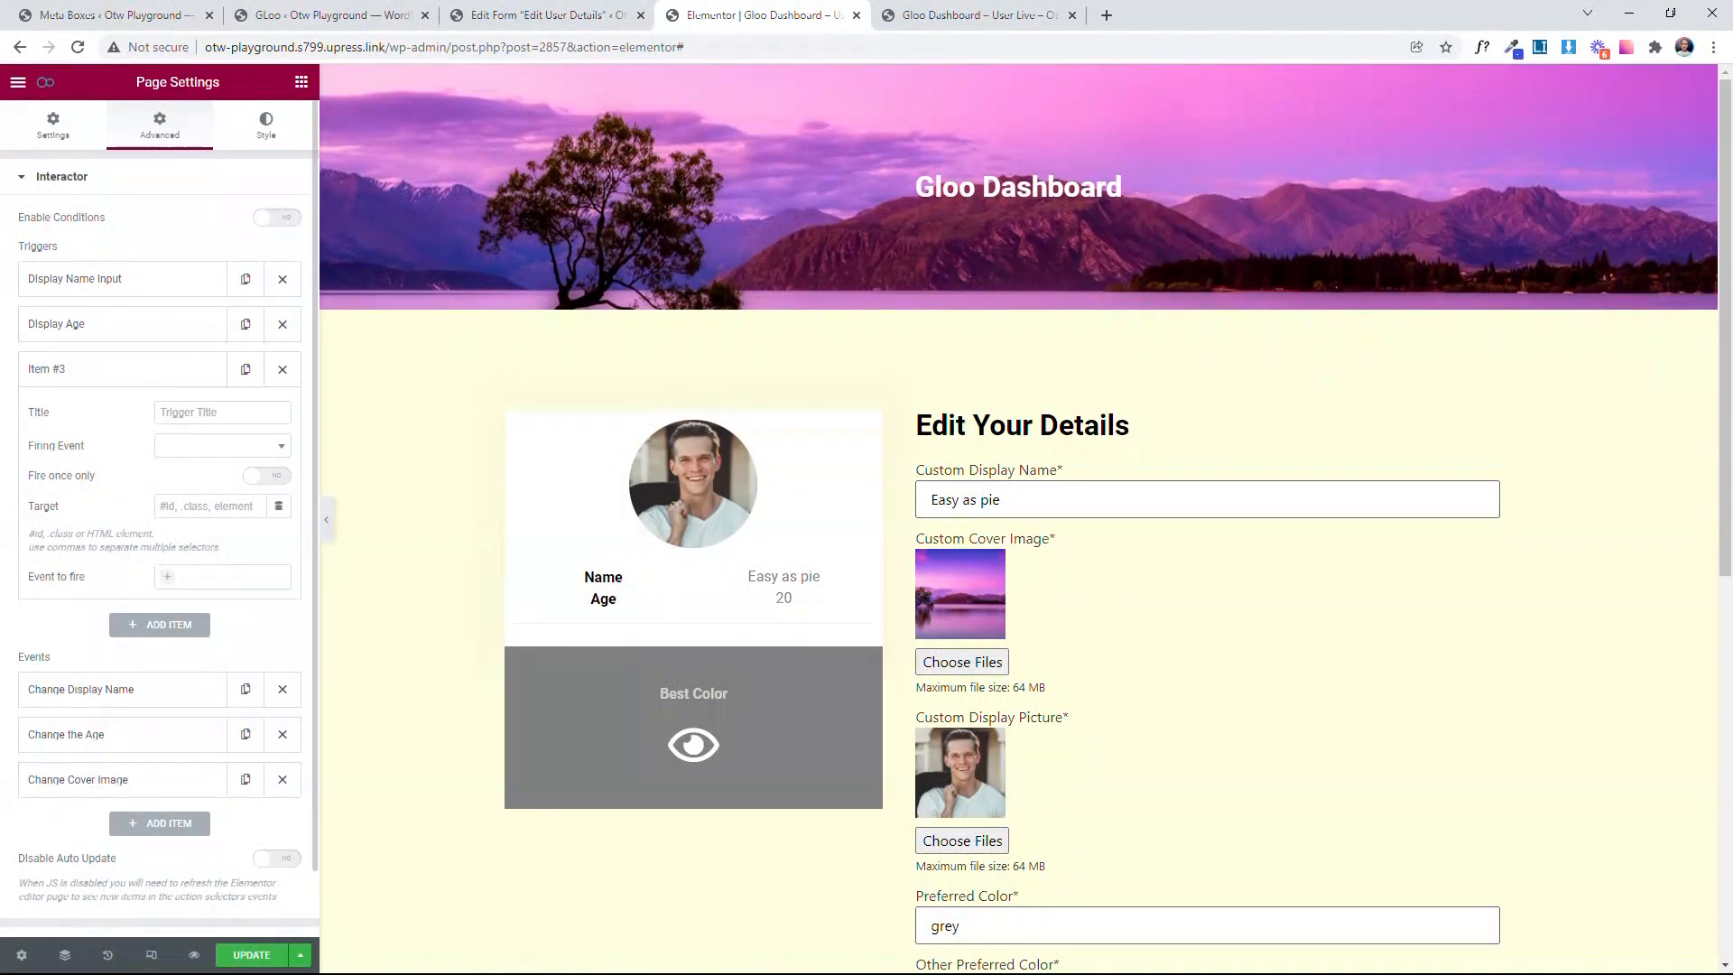
pyautogui.click(217, 412)
pyautogui.write('Cove')
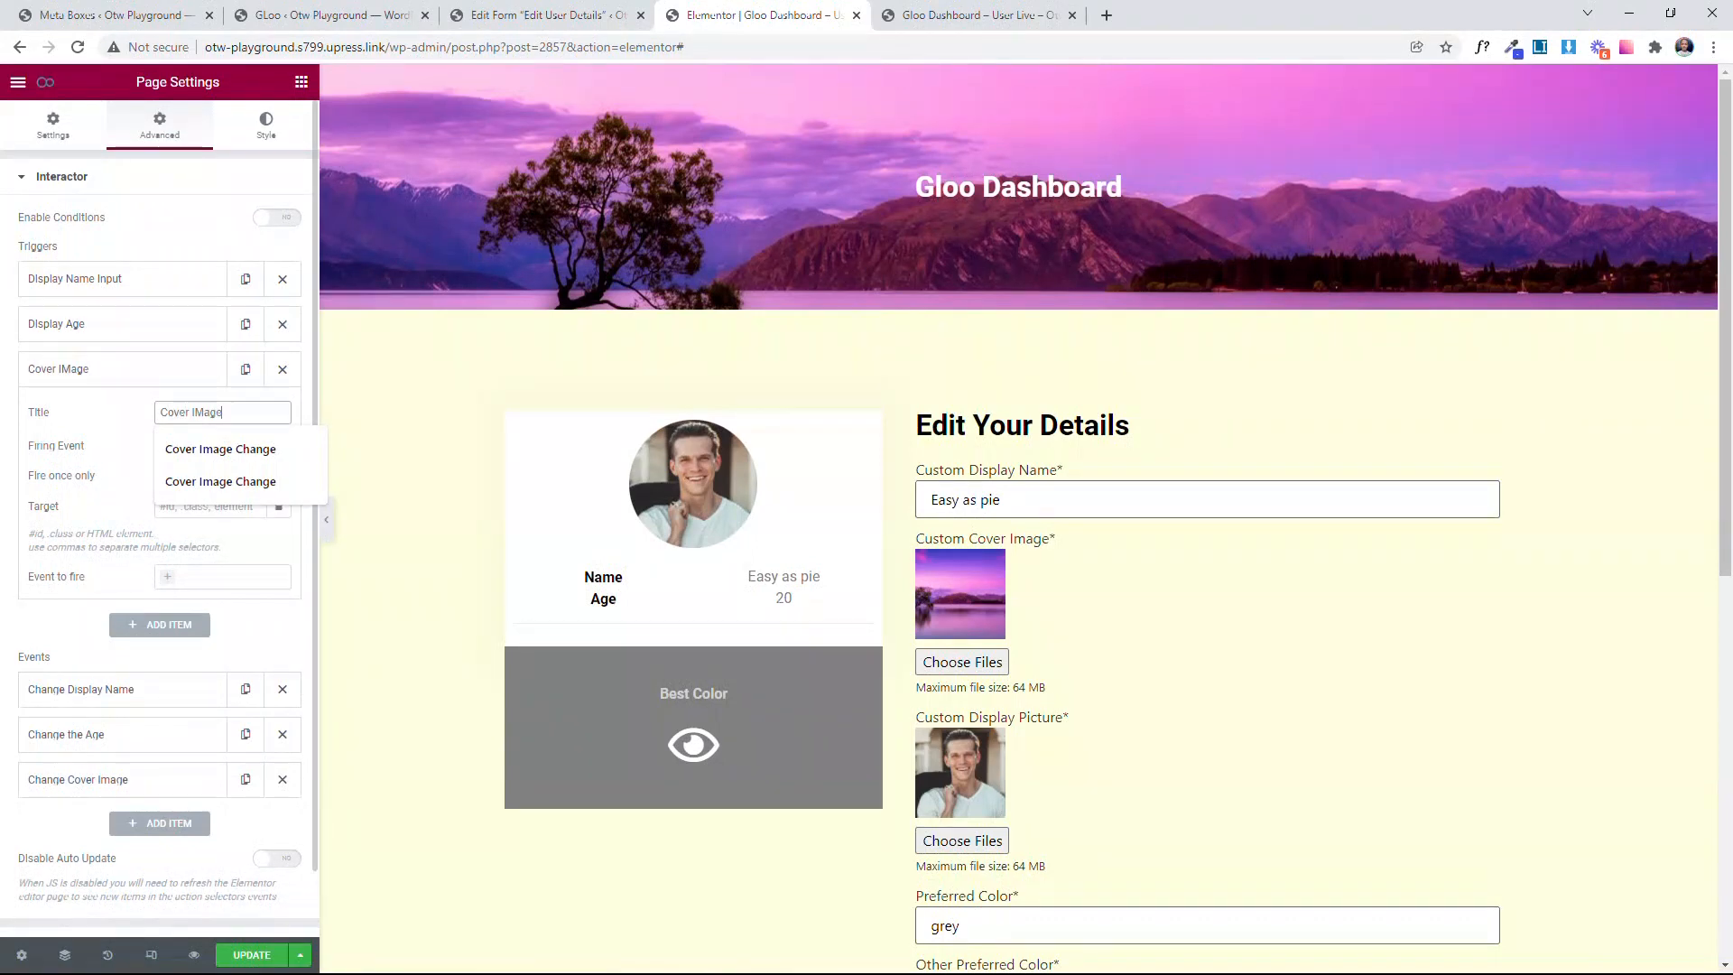
pyautogui.write('r Image')
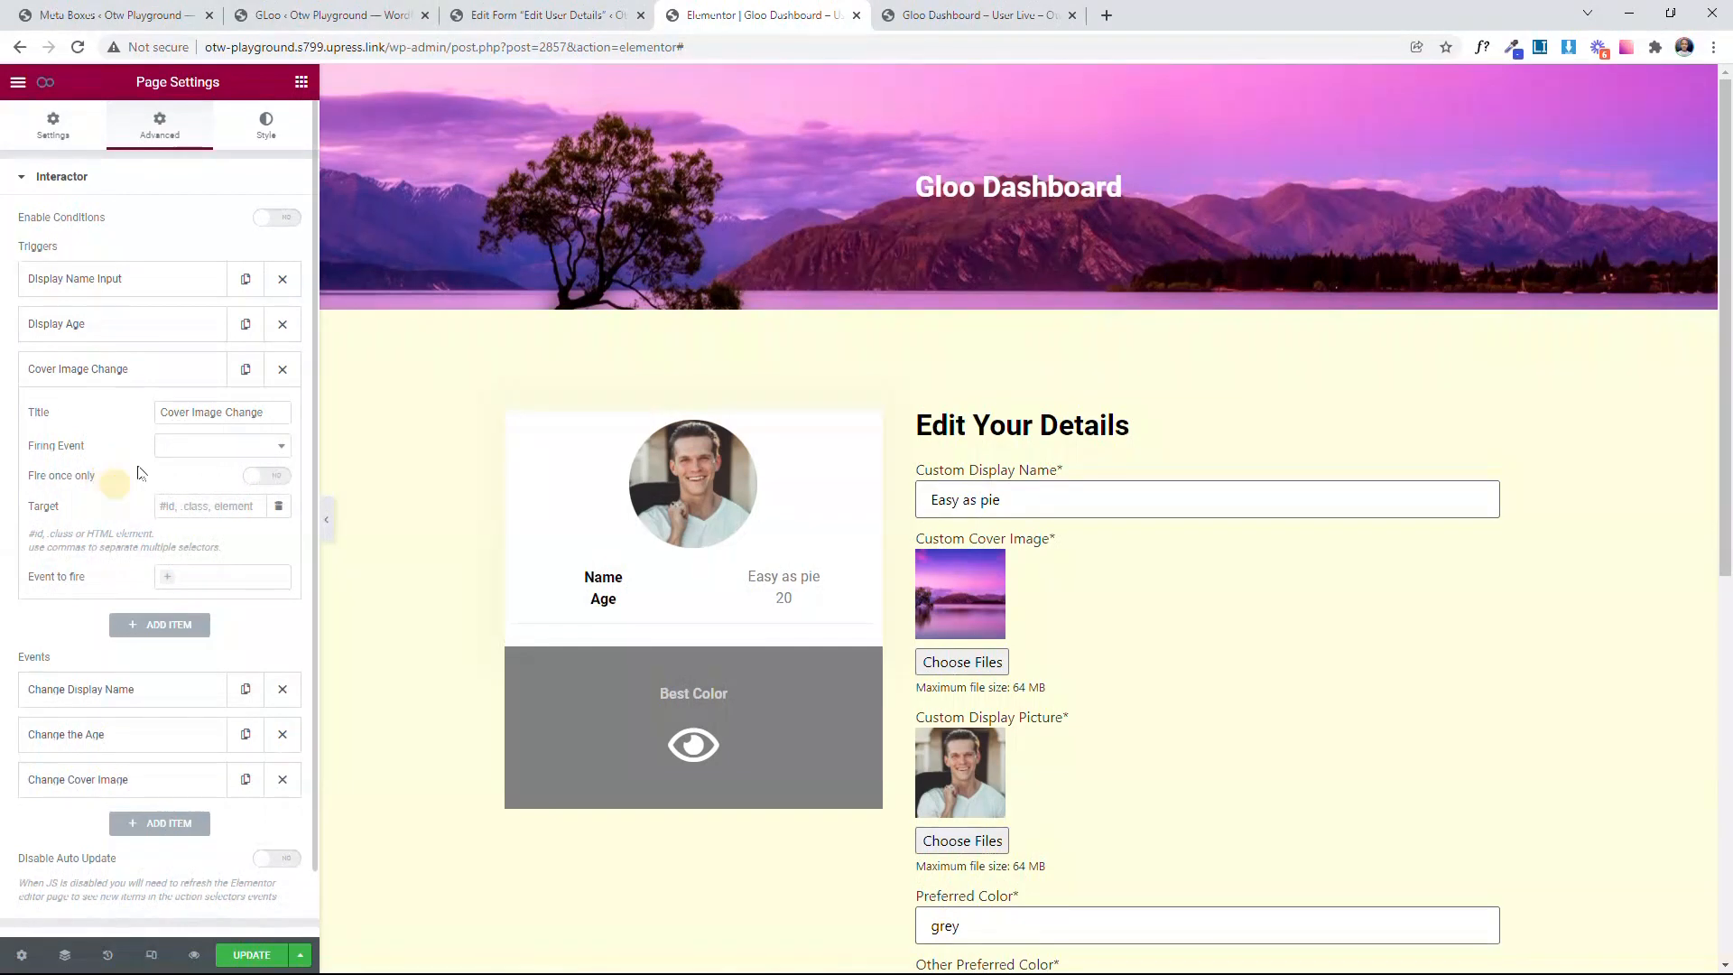
# Step: Set the Cover Image Change trigger's firing event to "Element Inserted in the Dom"
pyautogui.click(222, 446)
pyautogui.scroll(-3, 194, 578)
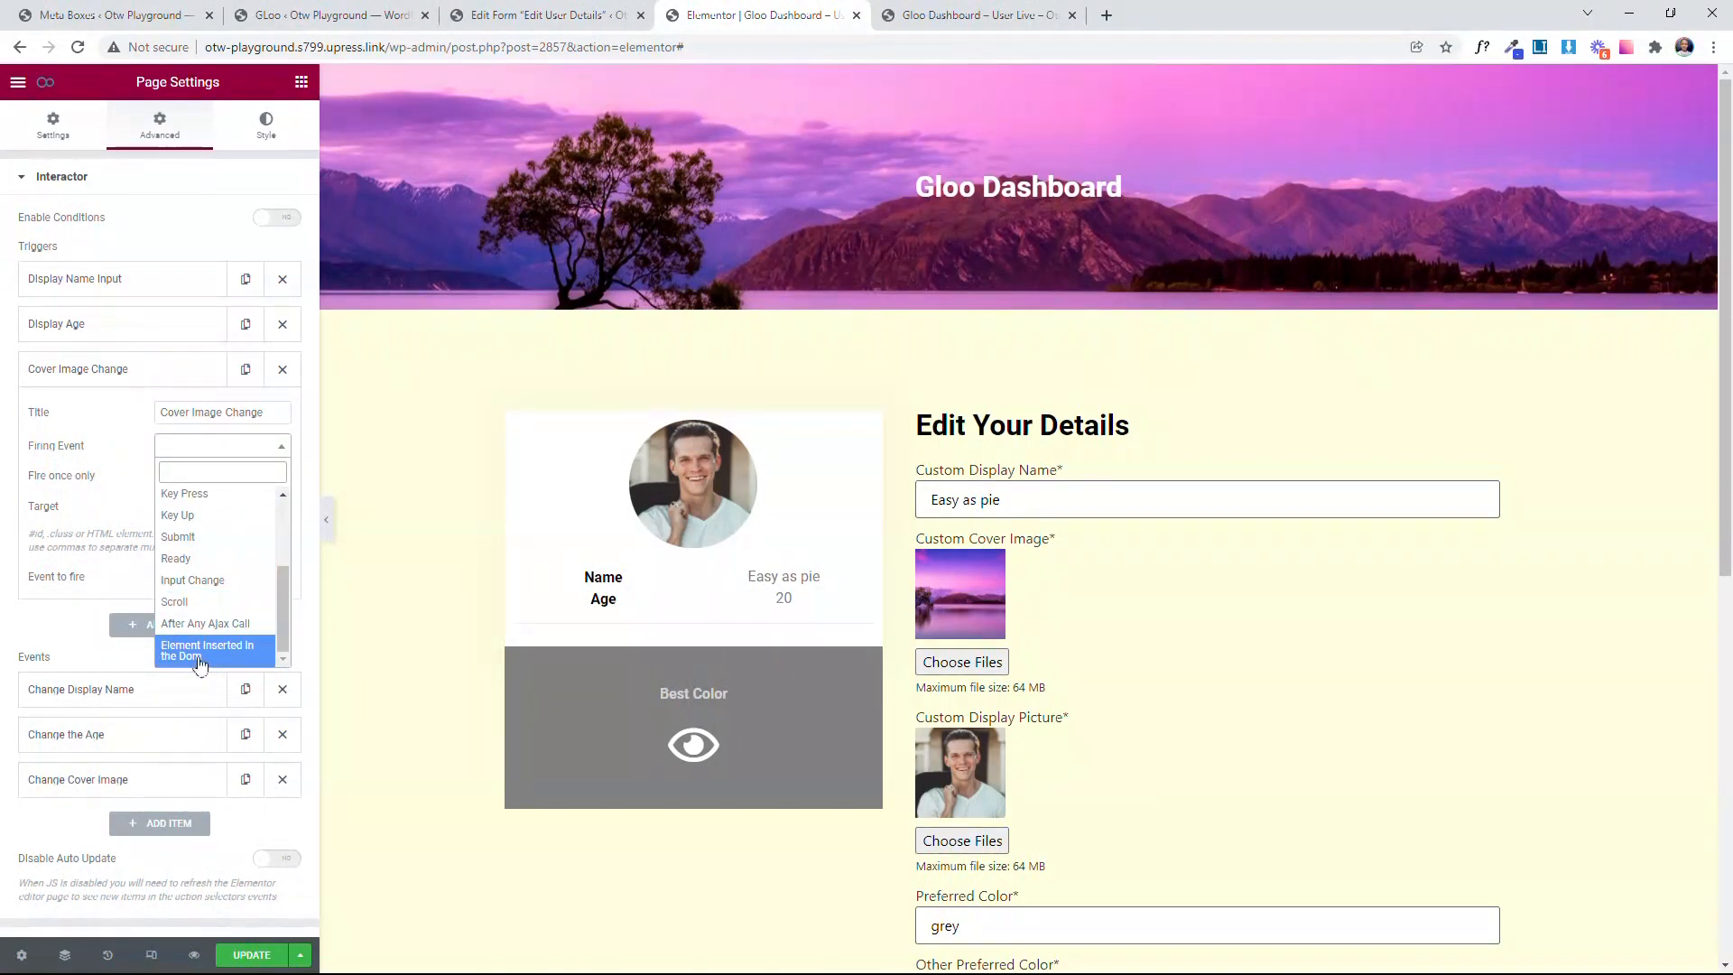
pyautogui.click(193, 642)
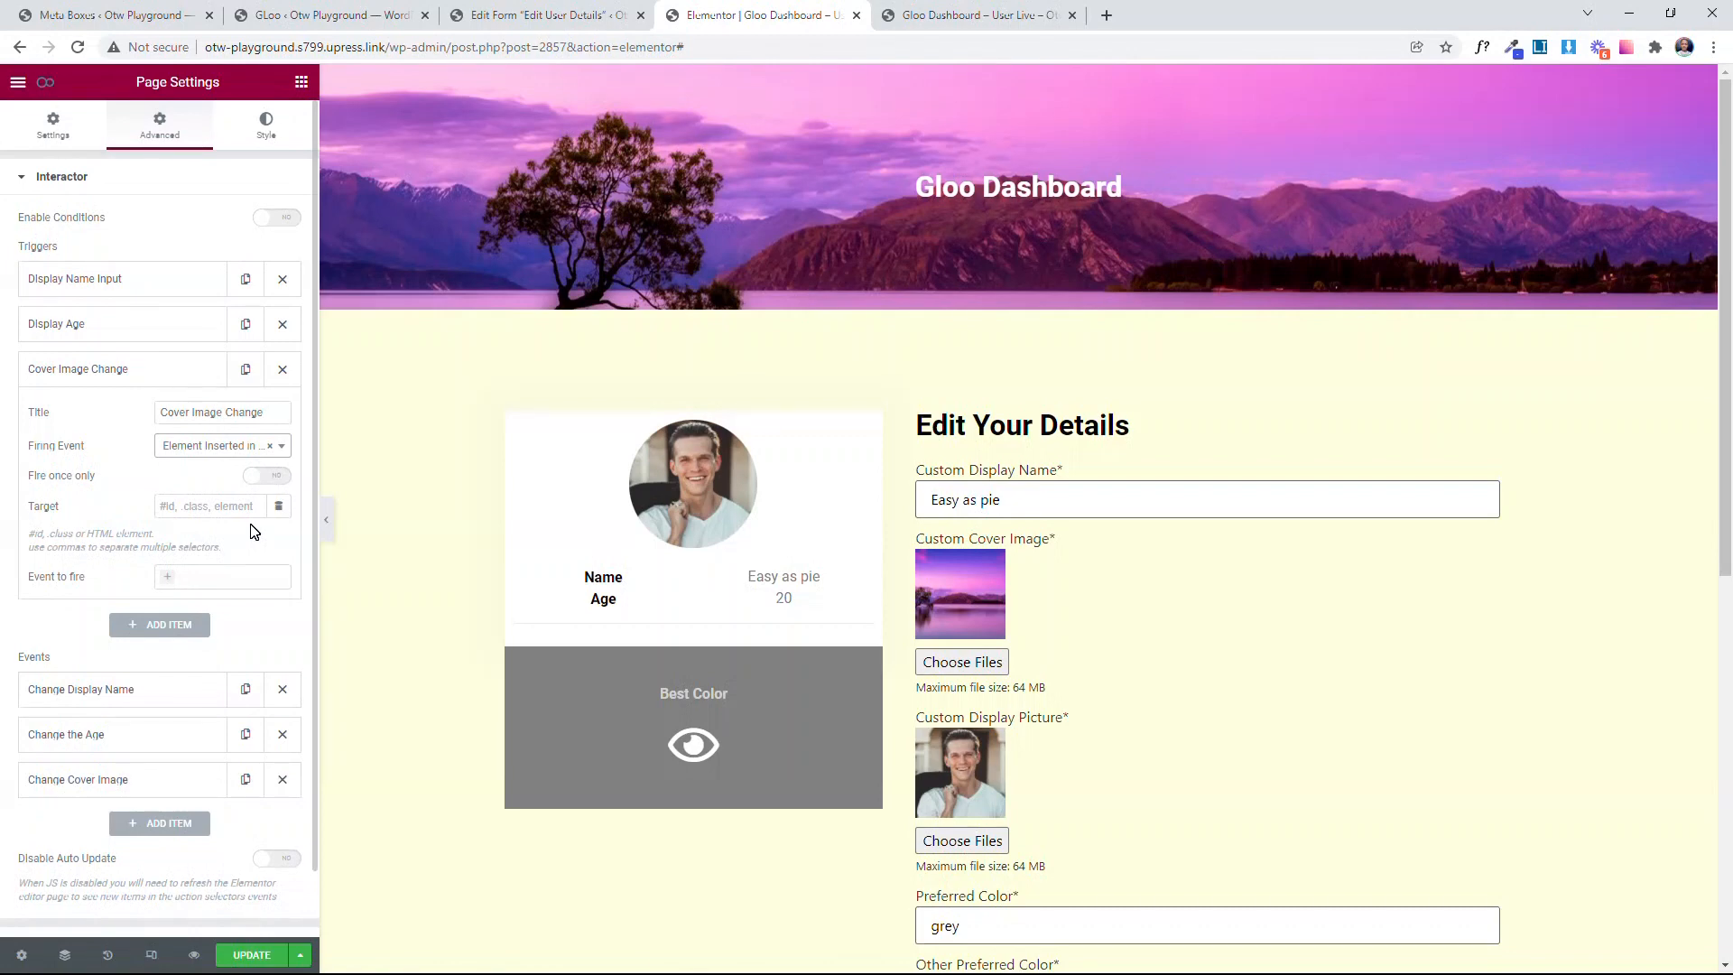
pyautogui.click(226, 451)
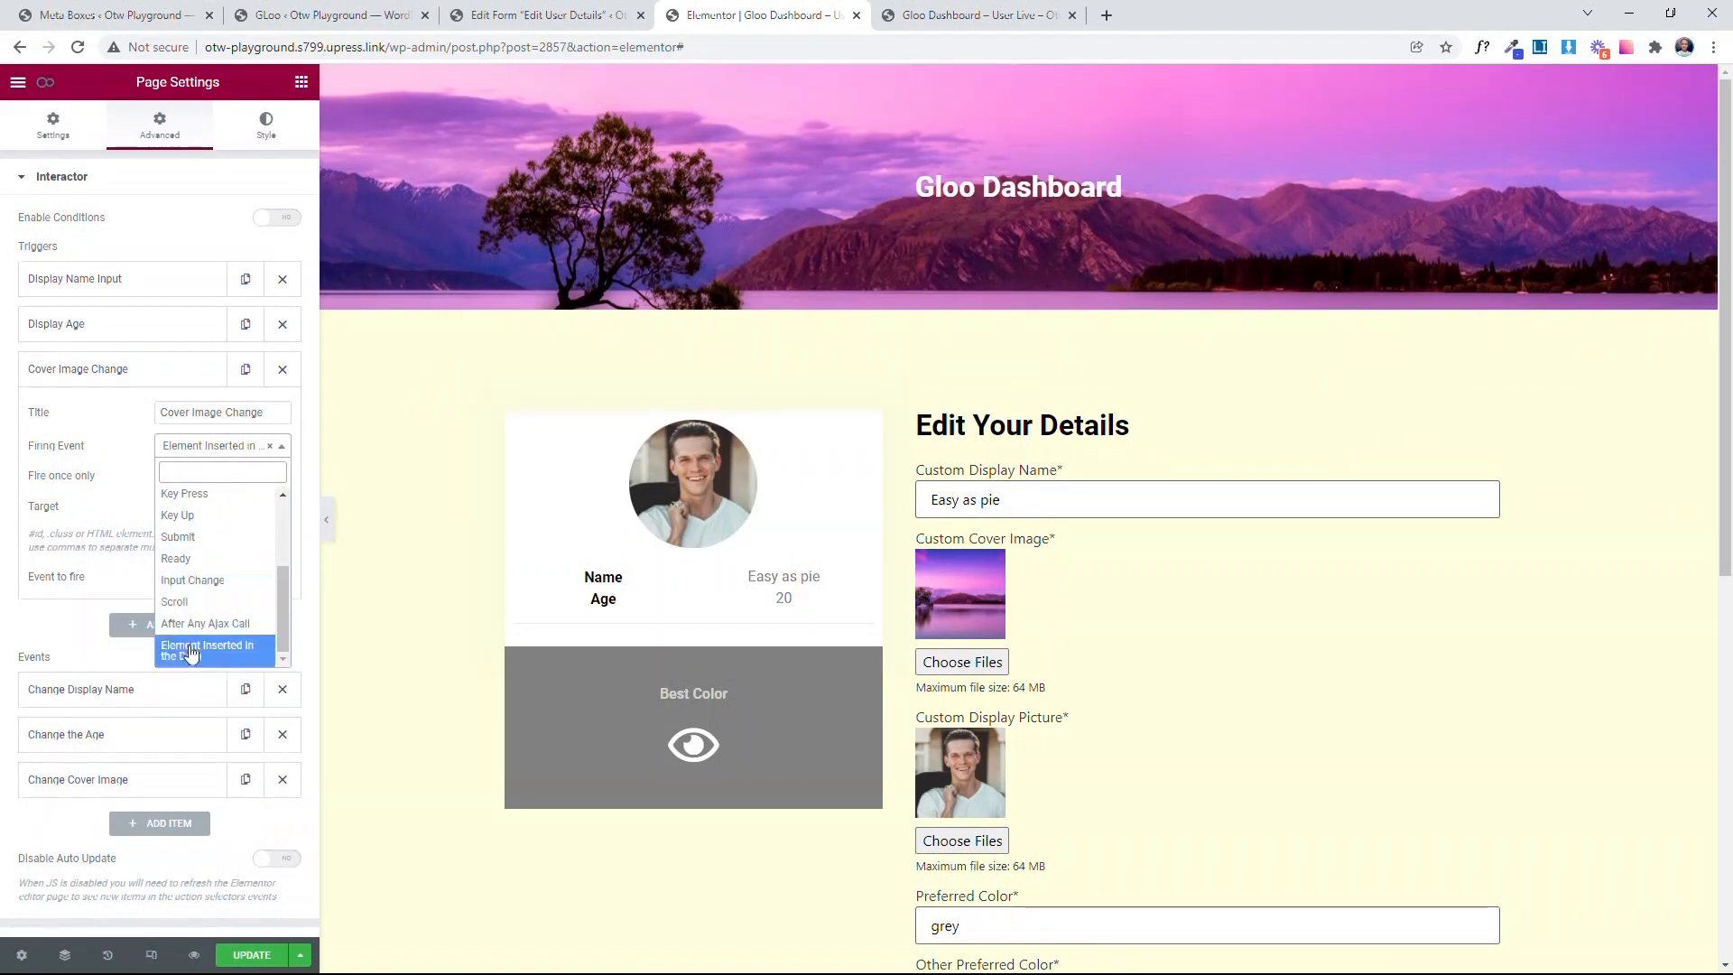
pyautogui.click(186, 650)
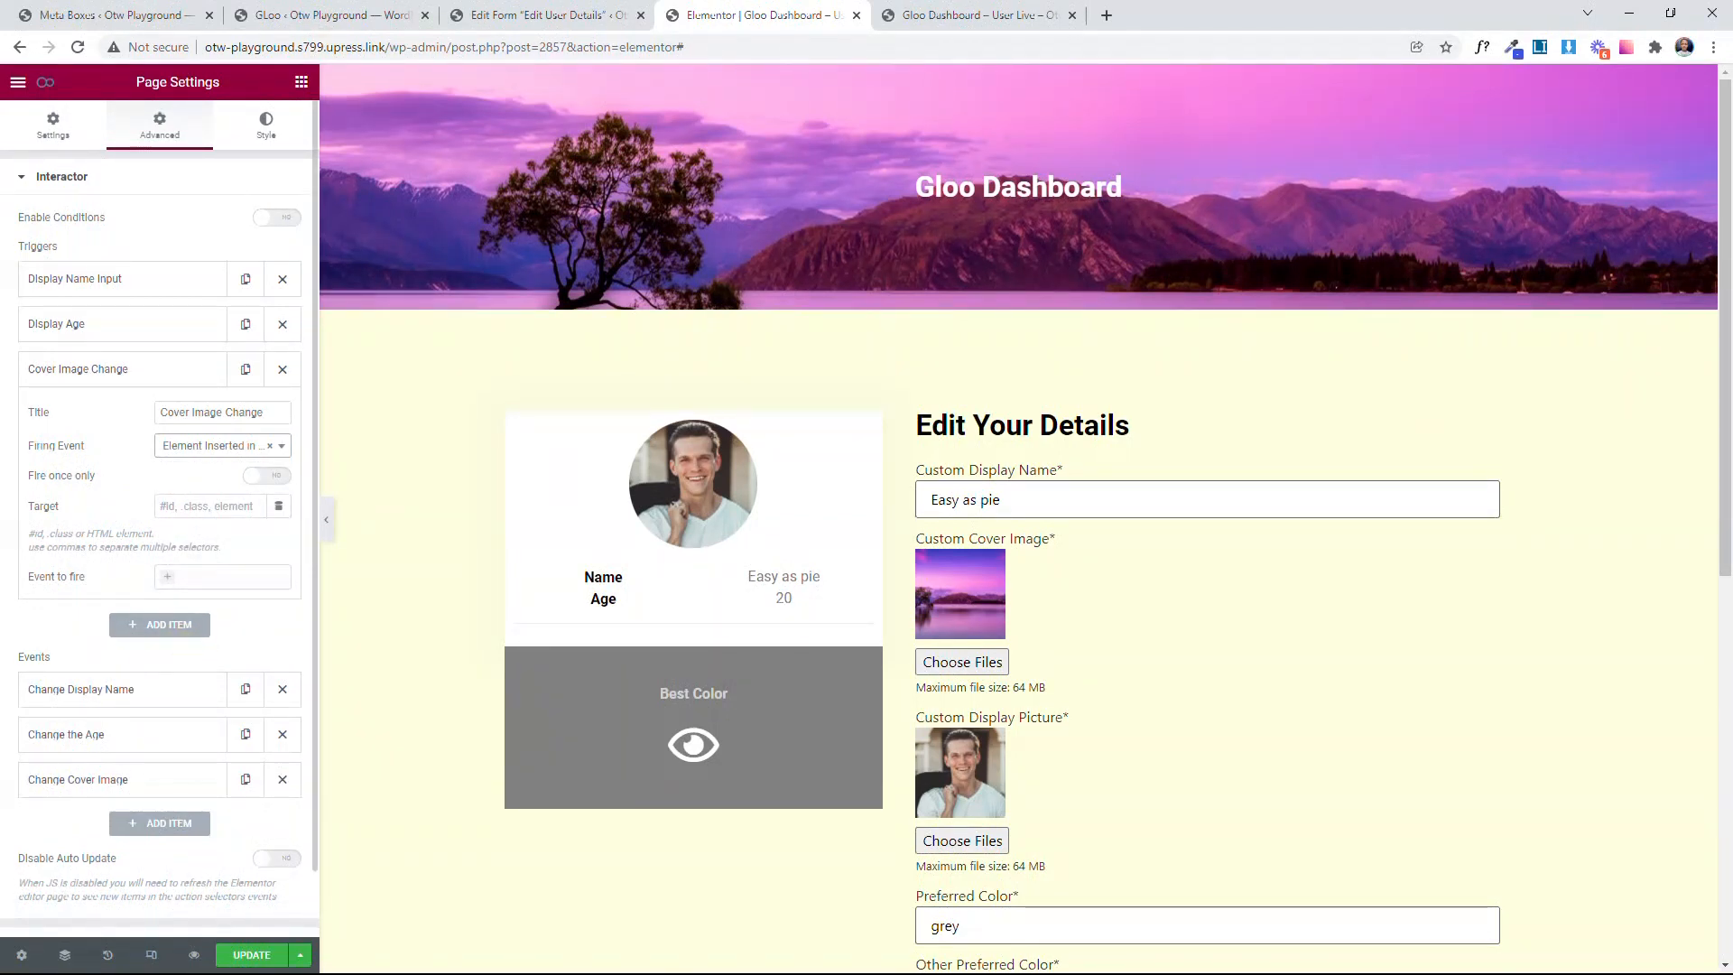
# Step: Target the Cover Image Change trigger at .cover-image-upload, copying the custom CSS class from the form's cover image field settings
pyautogui.click(546, 15)
pyautogui.scroll(-5, 418, 615)
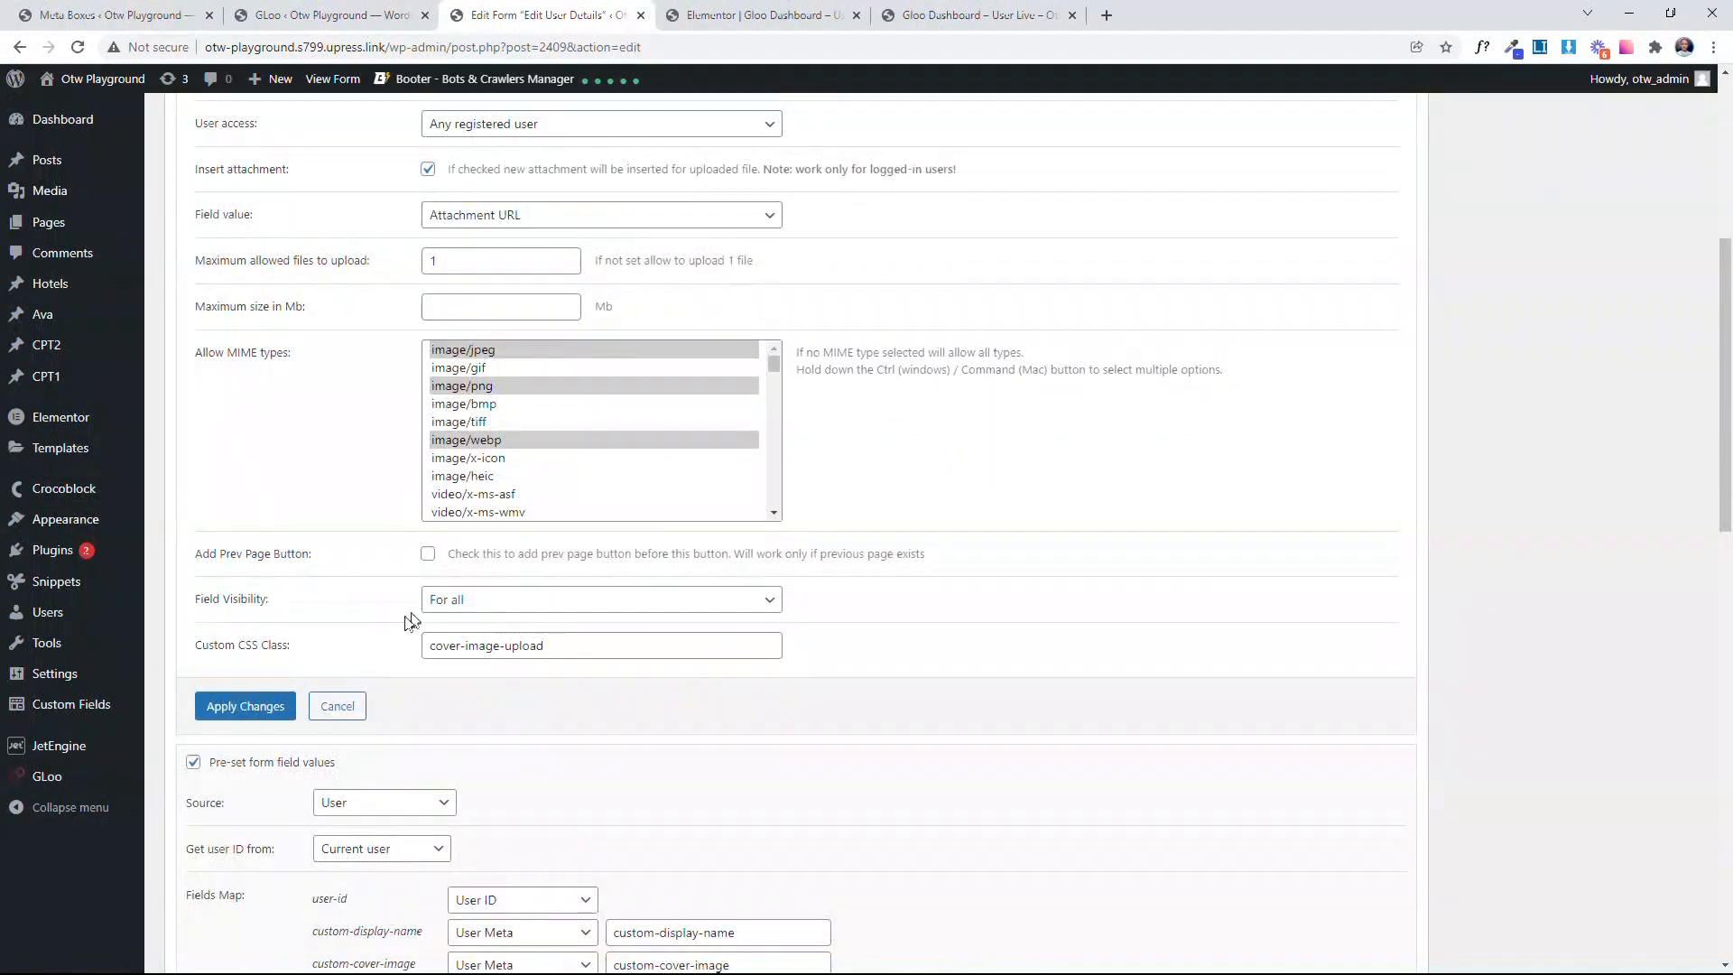
pyautogui.moveTo(552, 646); pyautogui.dragTo(417, 622)
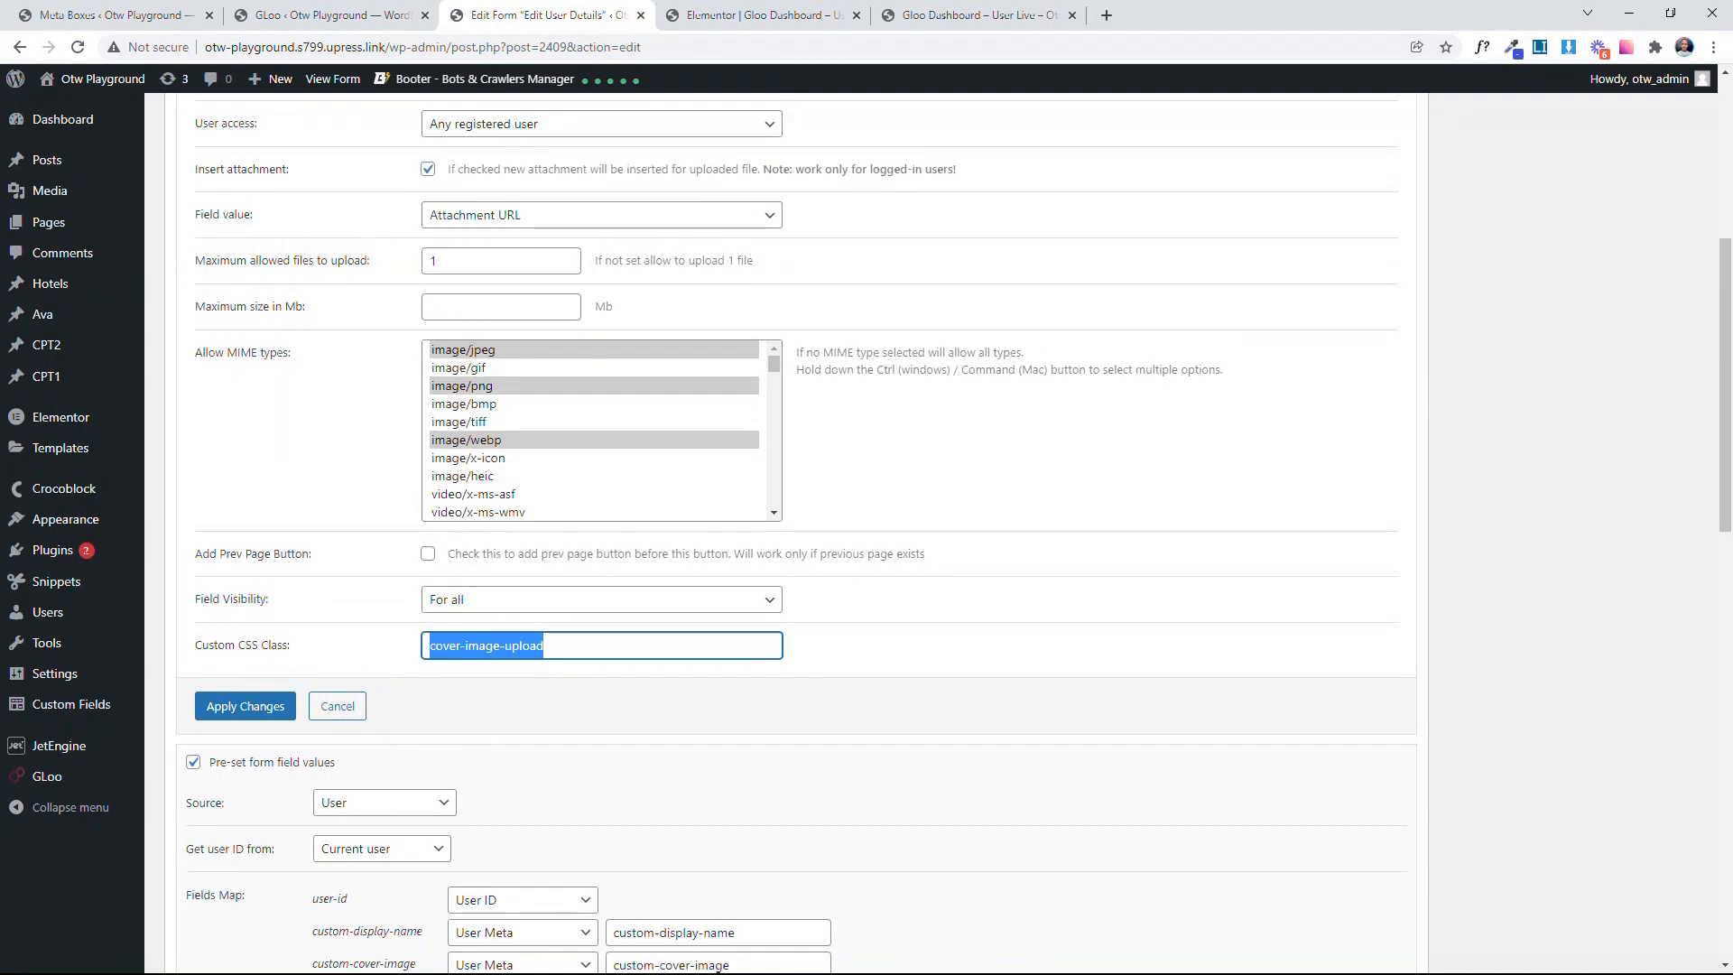
pyautogui.click(759, 14)
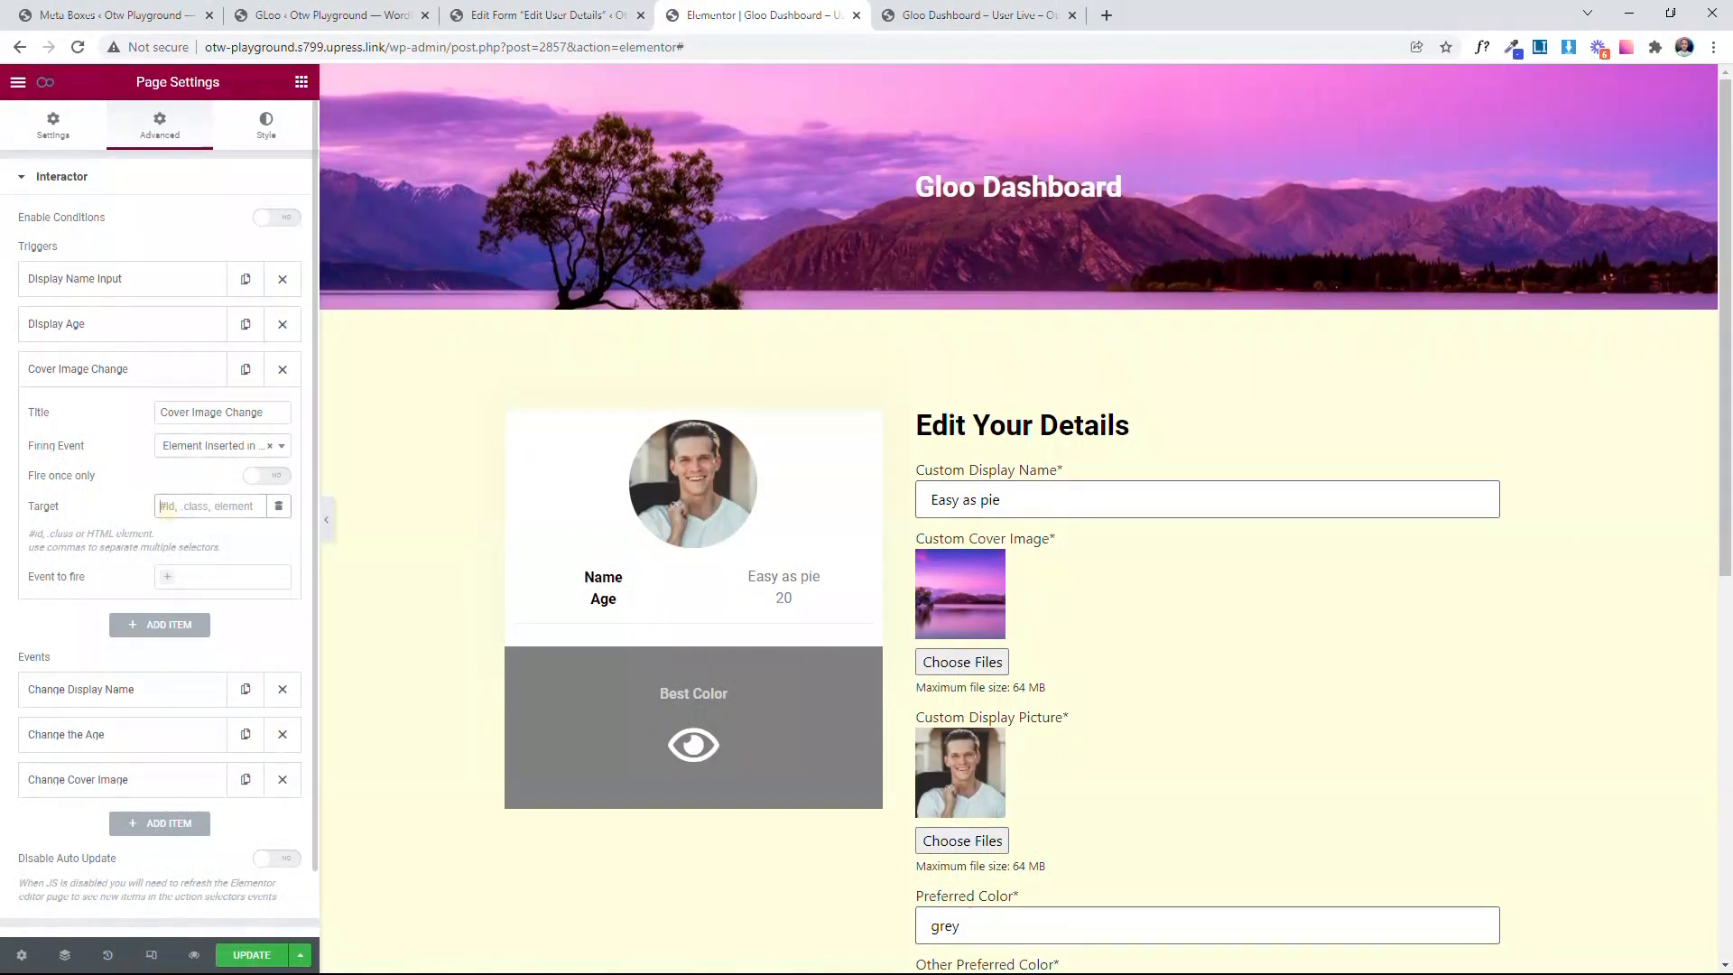
pyautogui.write('.')
pyautogui.hotkey('ctrl', 'v')
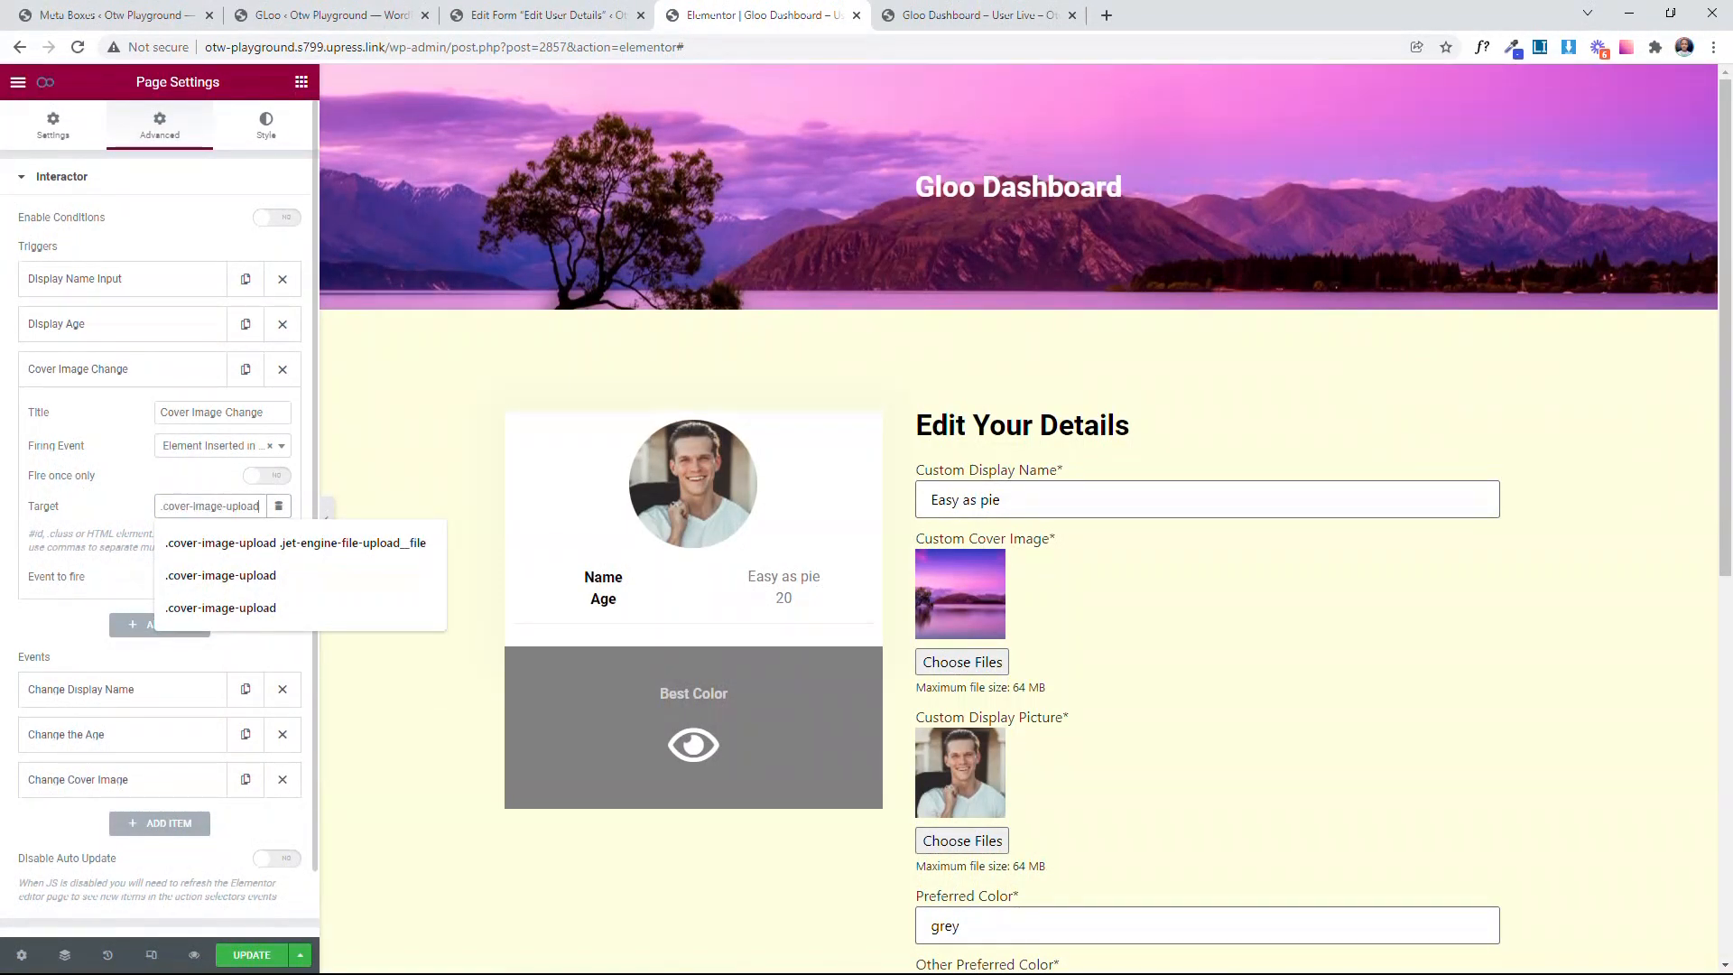
pyautogui.click(98, 495)
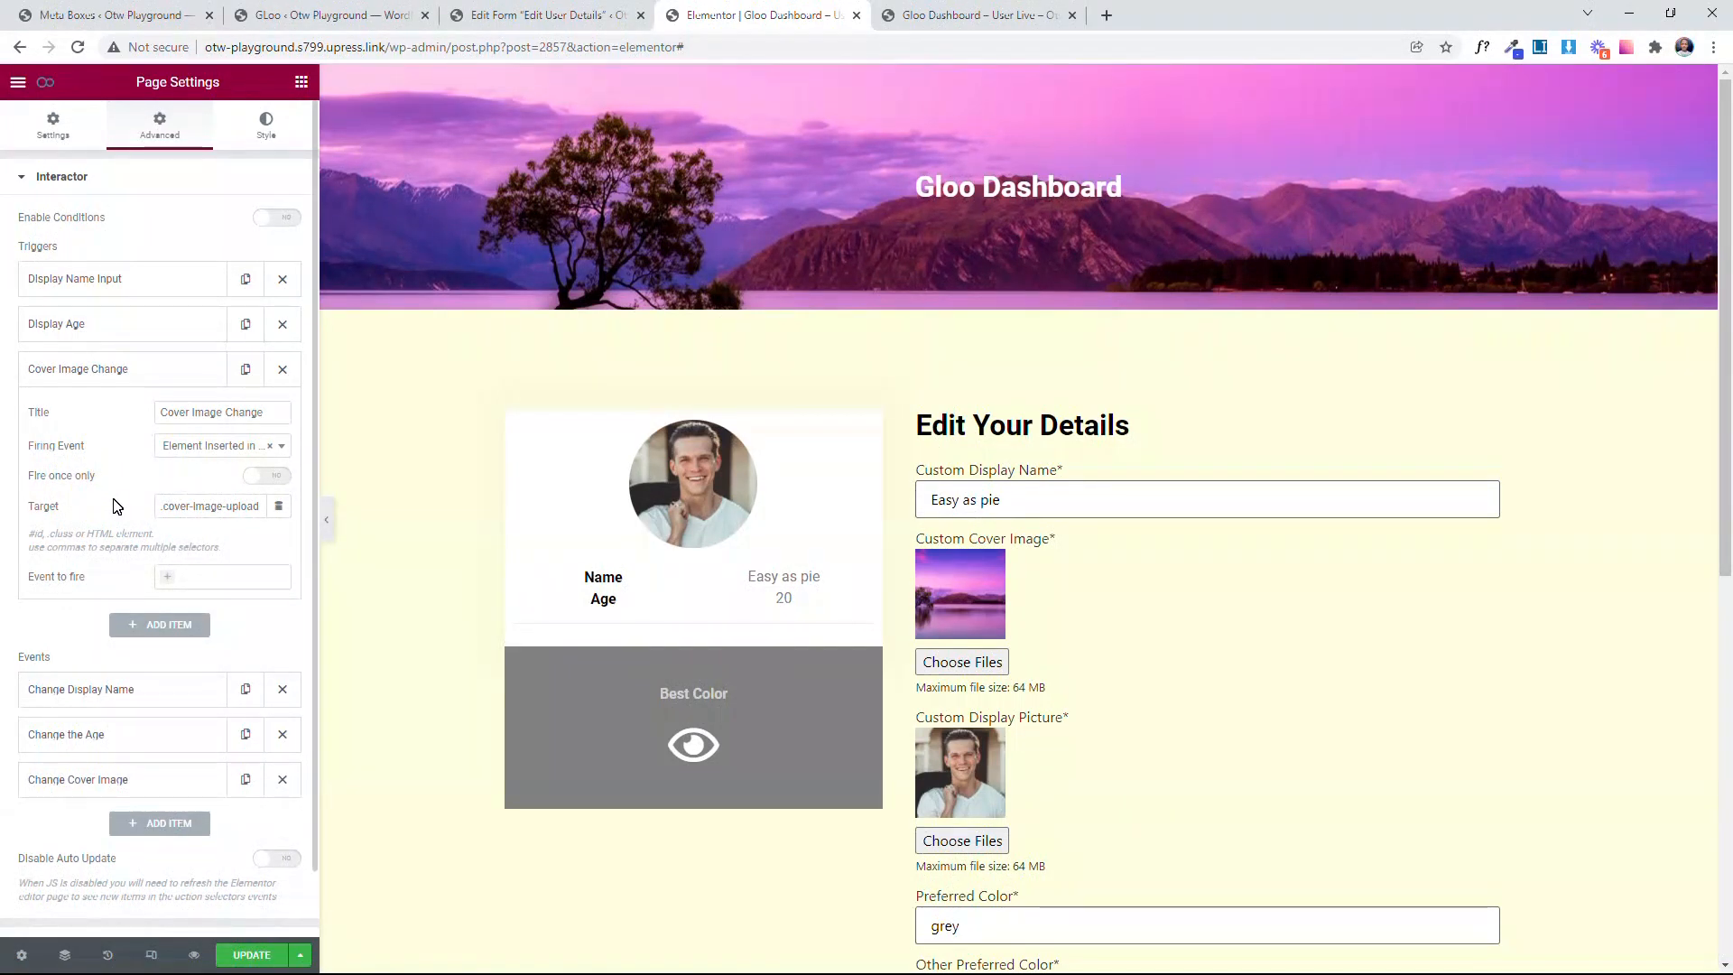
# Step: Switch to the live Gloo Dashboard page and inspect the markup of the Custom Cover Image thumbnail
pyautogui.click(974, 14)
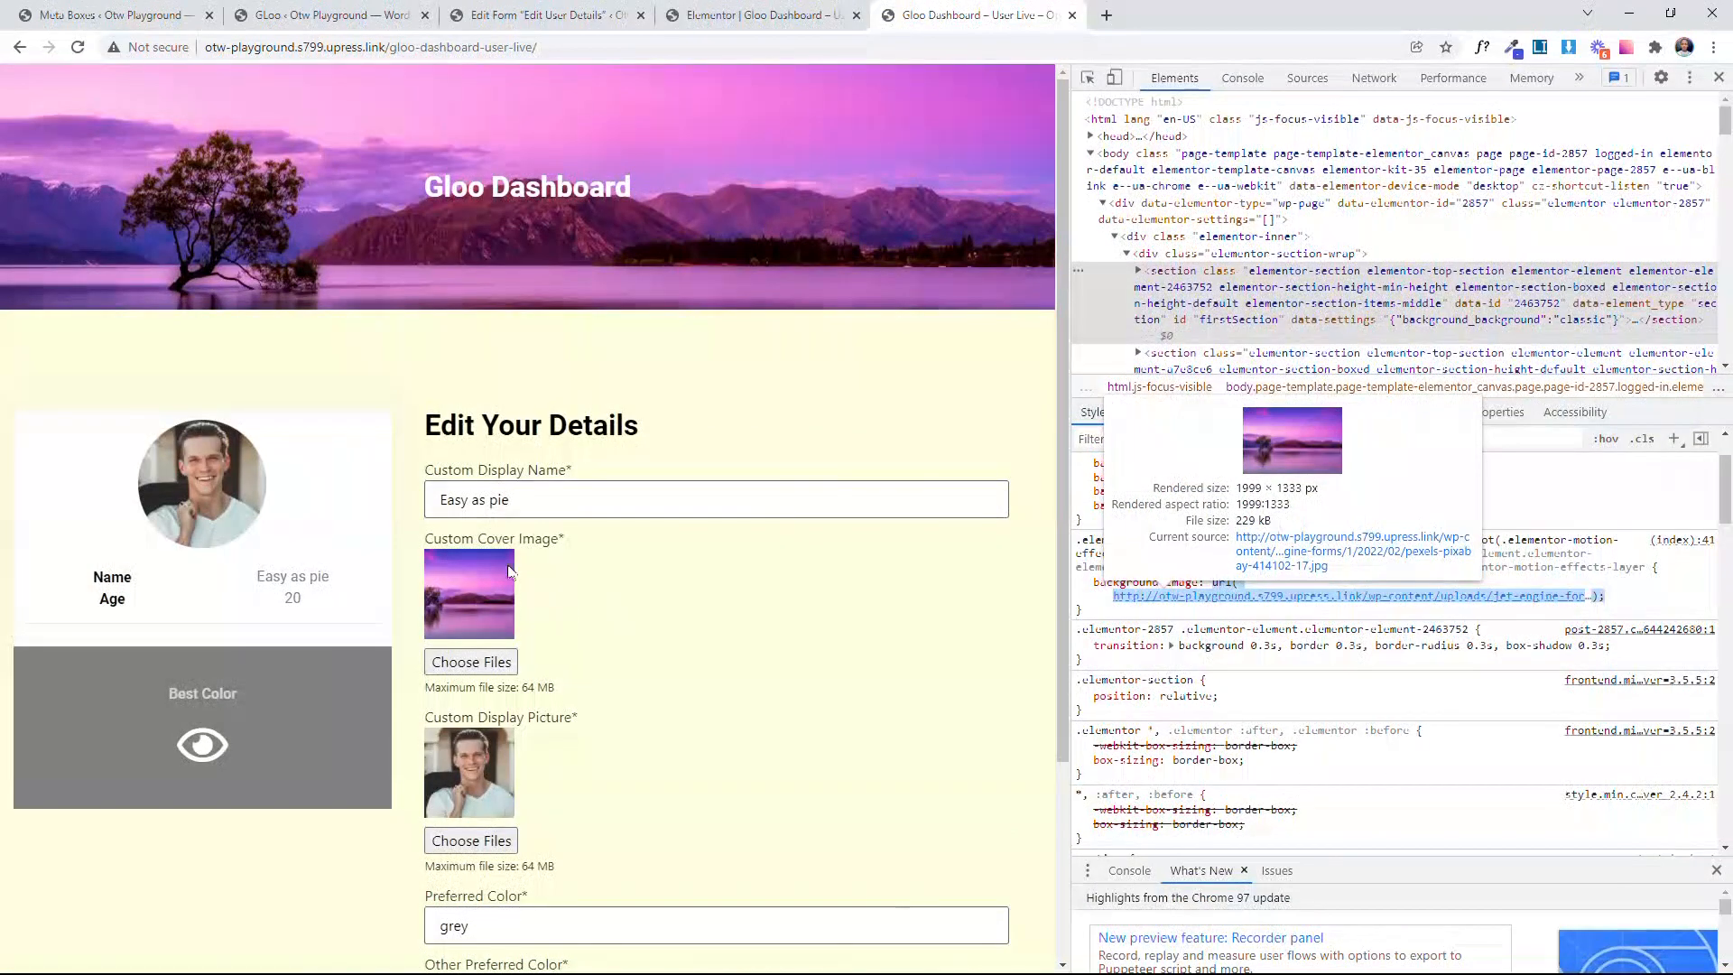
pyautogui.moveTo(501, 580)
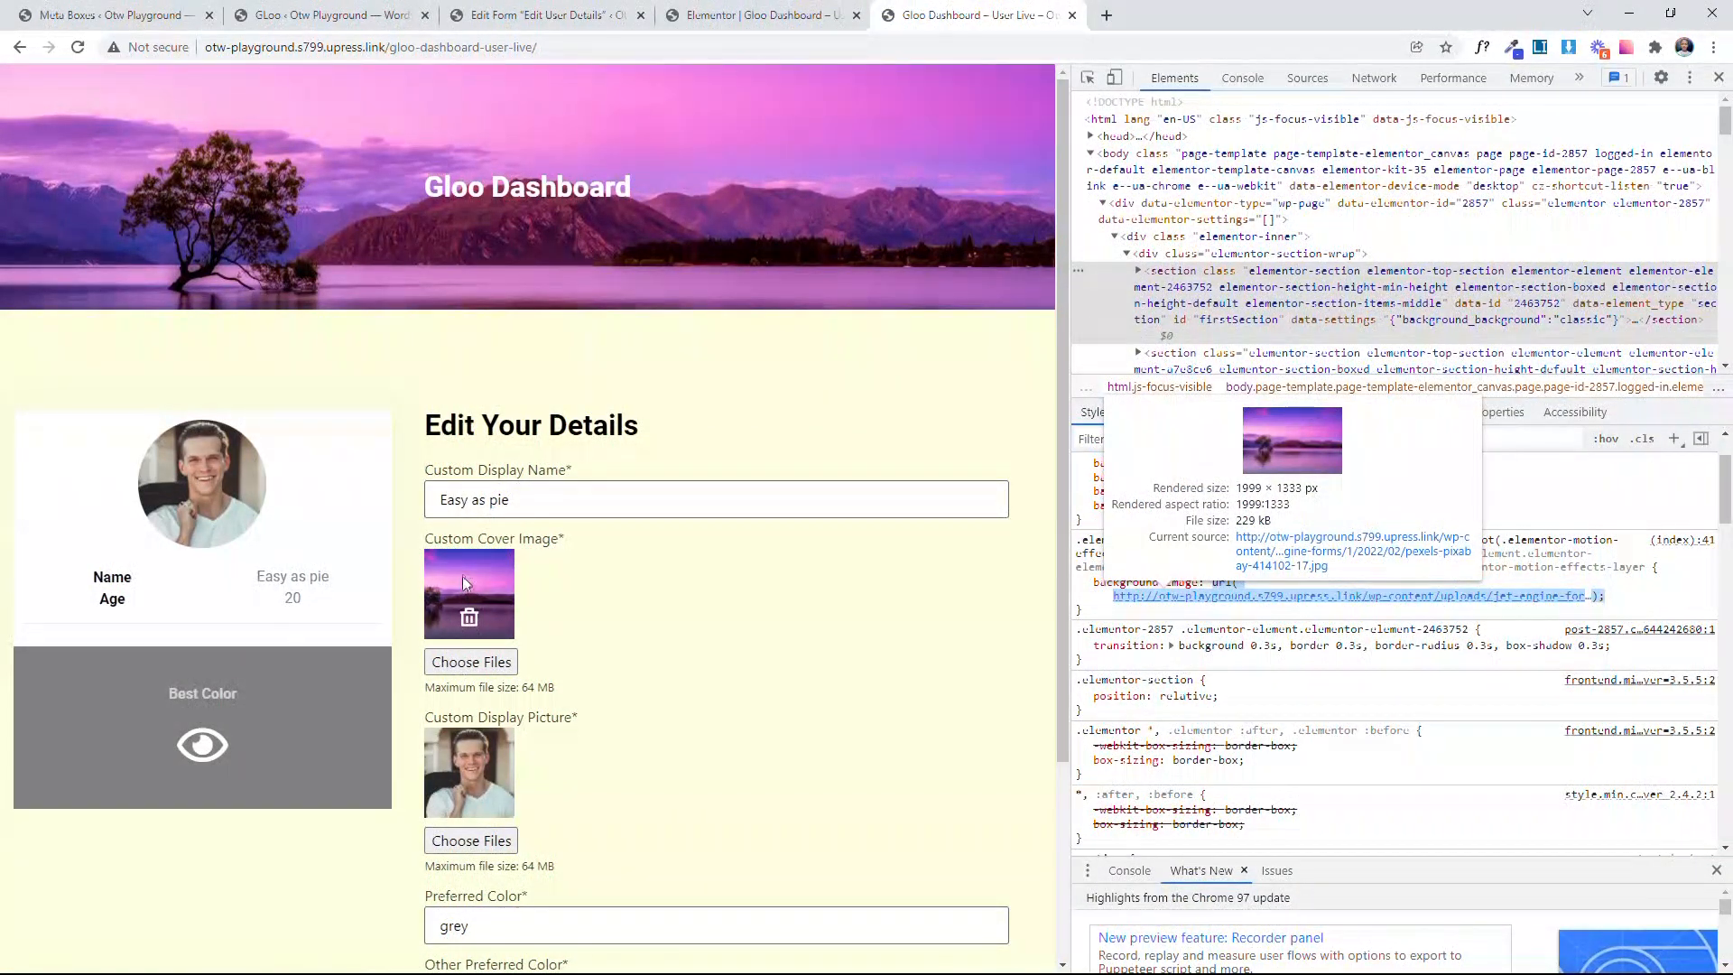
pyautogui.rightClick(463, 582)
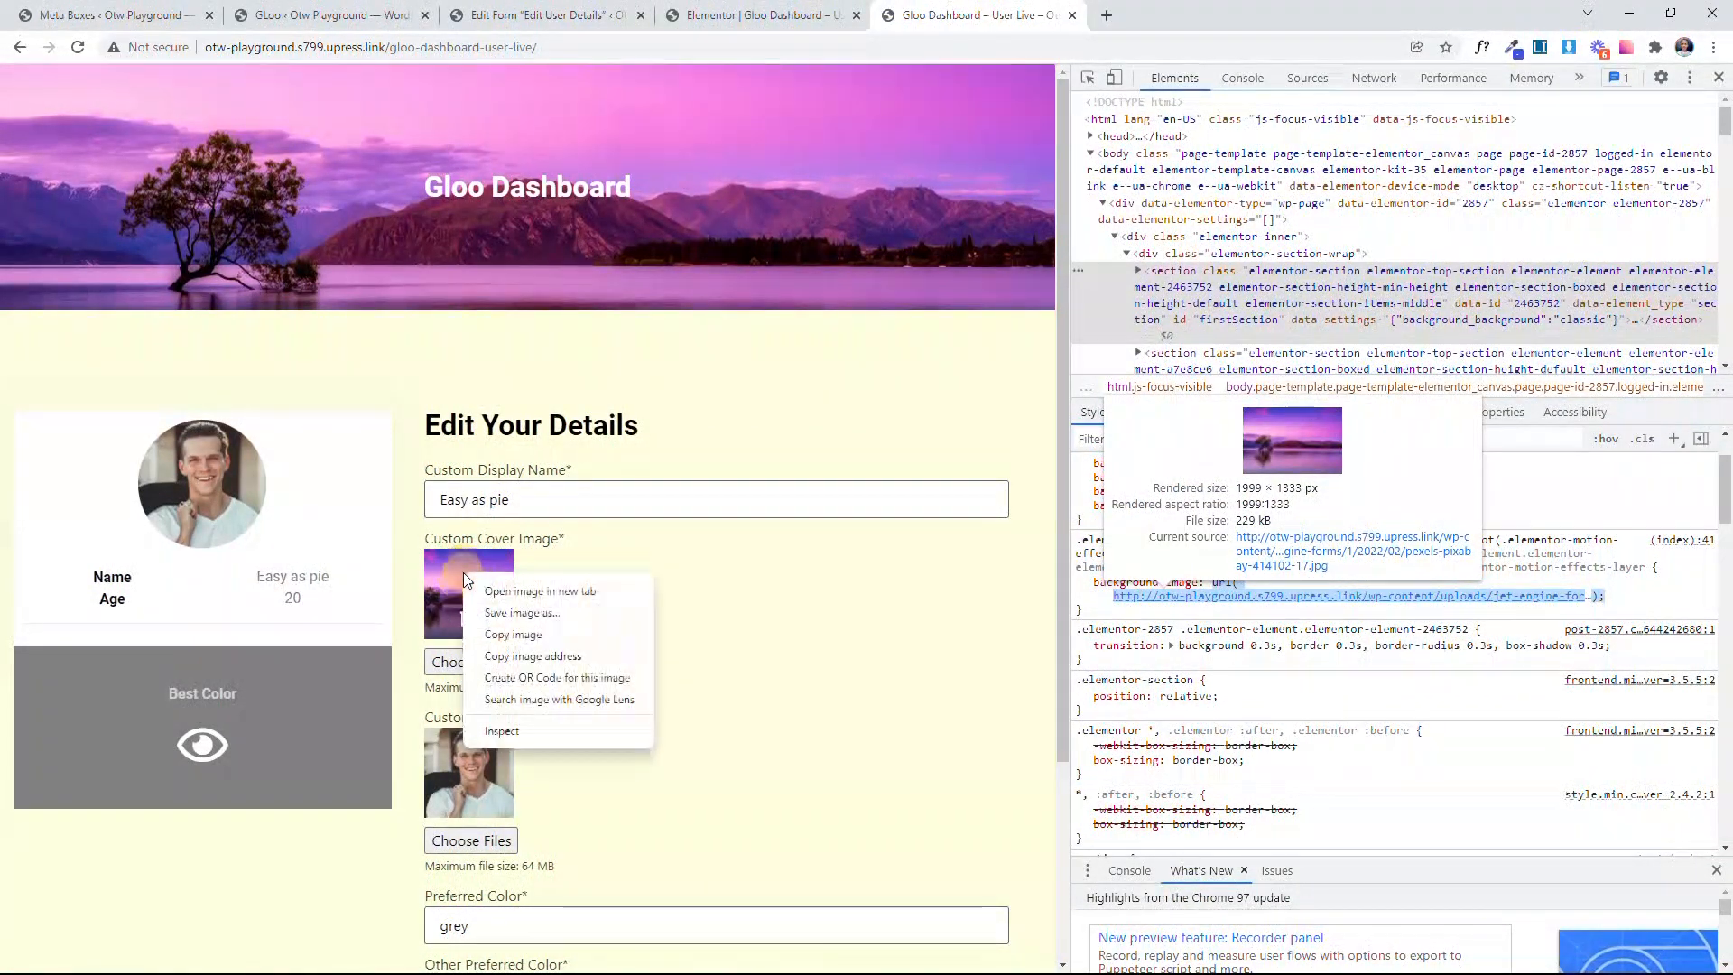
pyautogui.click(501, 731)
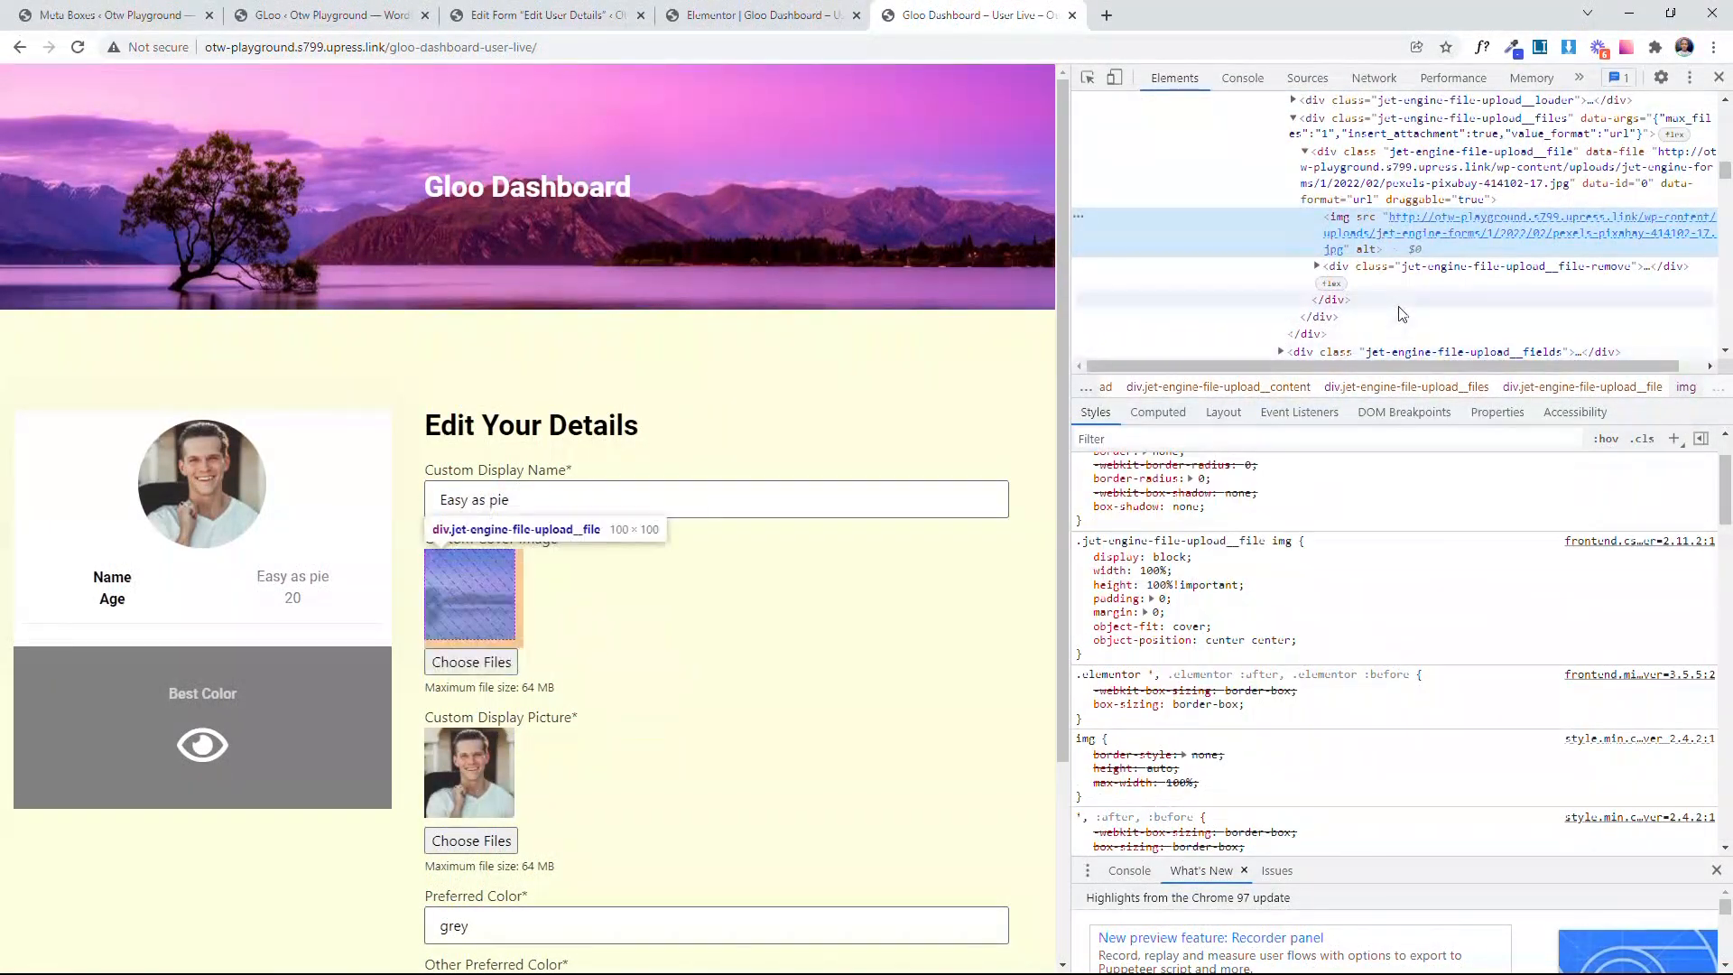
# Step: Select the thumbnail's parent div, add a new style rule for it, and copy its selector .jet-engine-file-upload__file
pyautogui.moveTo(1442, 236)
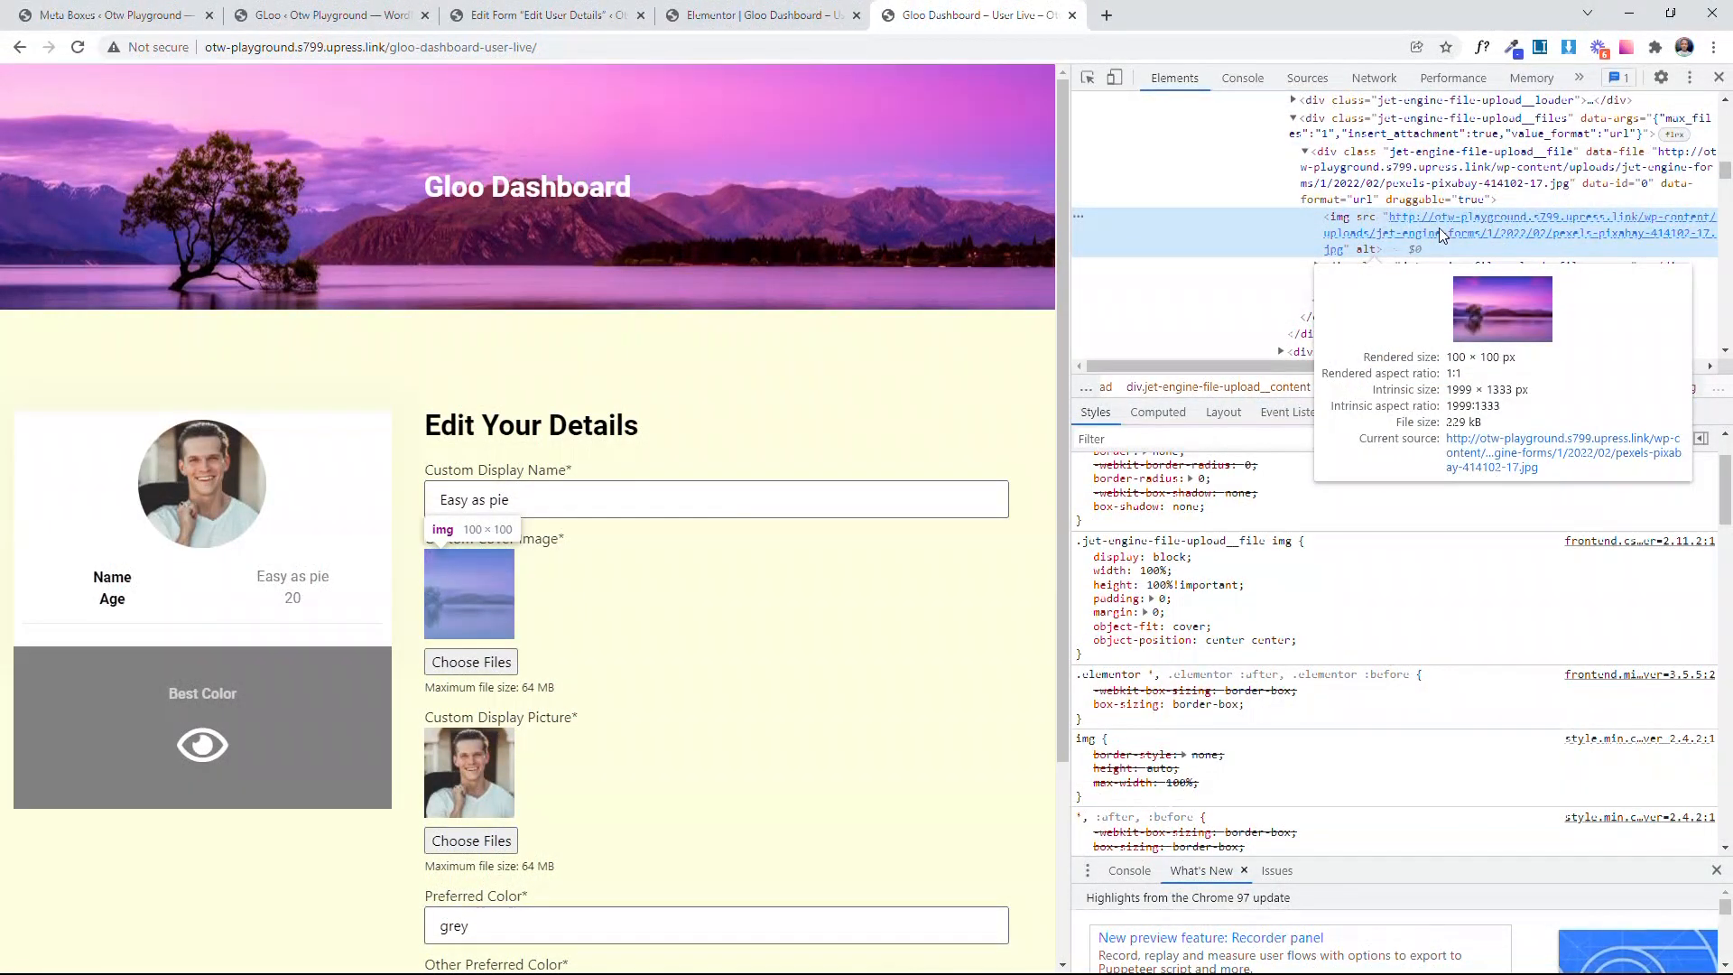
pyautogui.click(1358, 179)
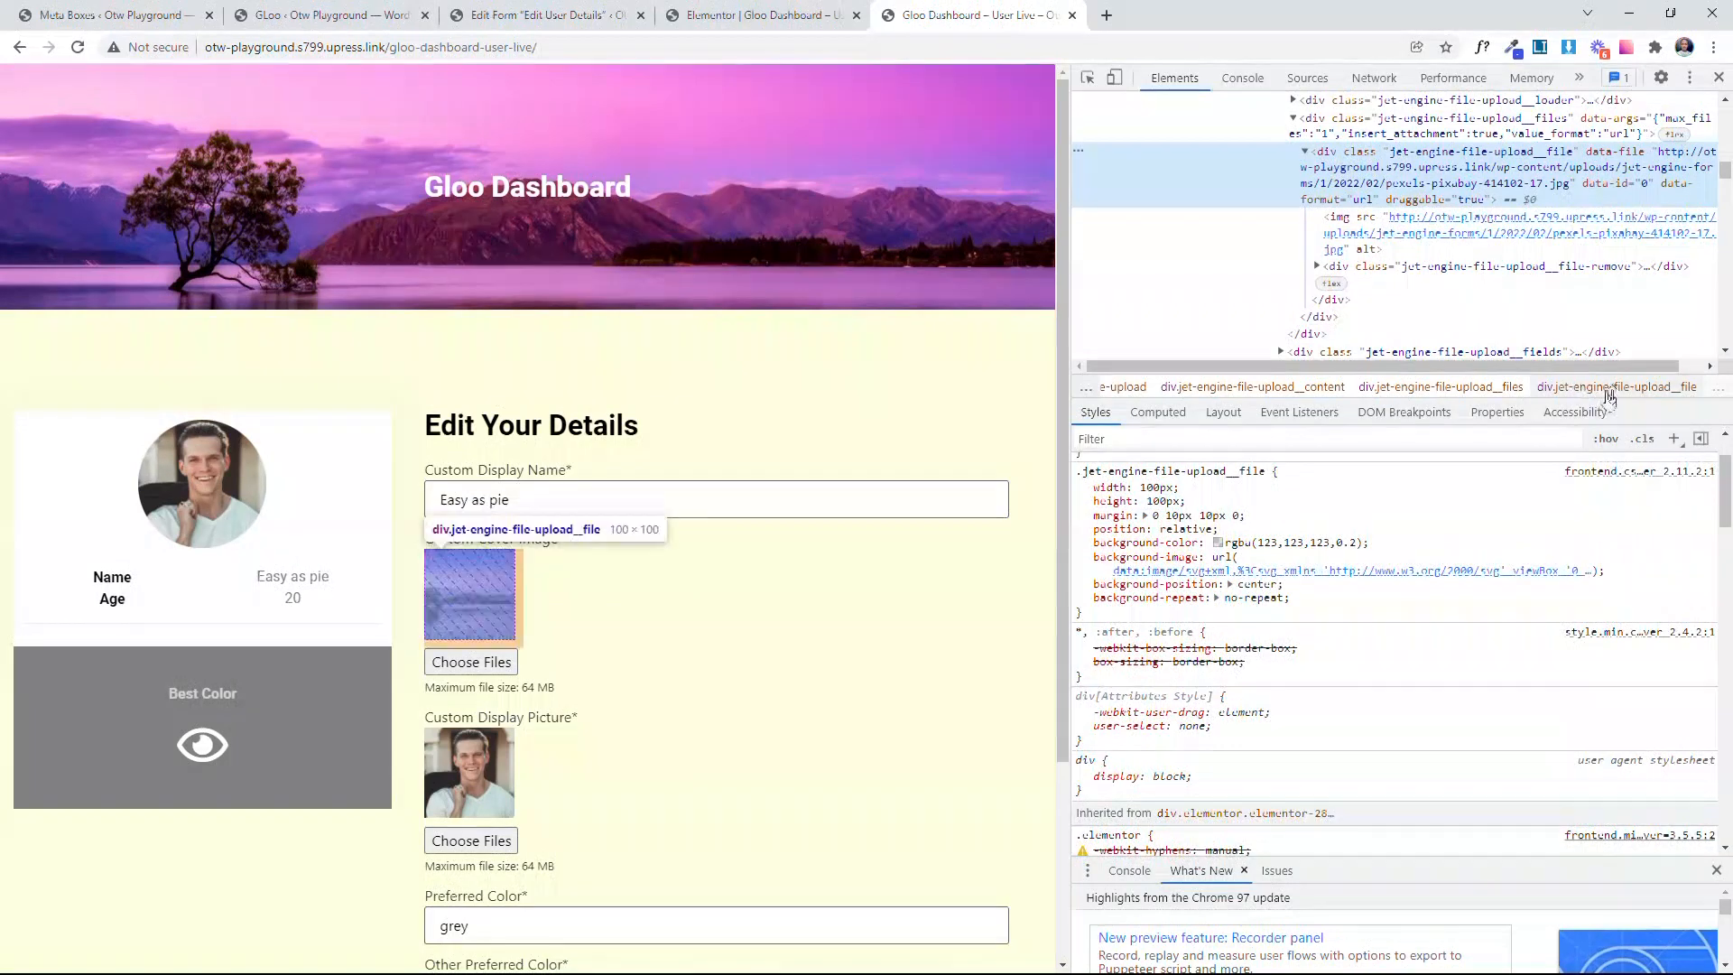
pyautogui.scroll(-2, 1644, 492)
pyautogui.click(1674, 439)
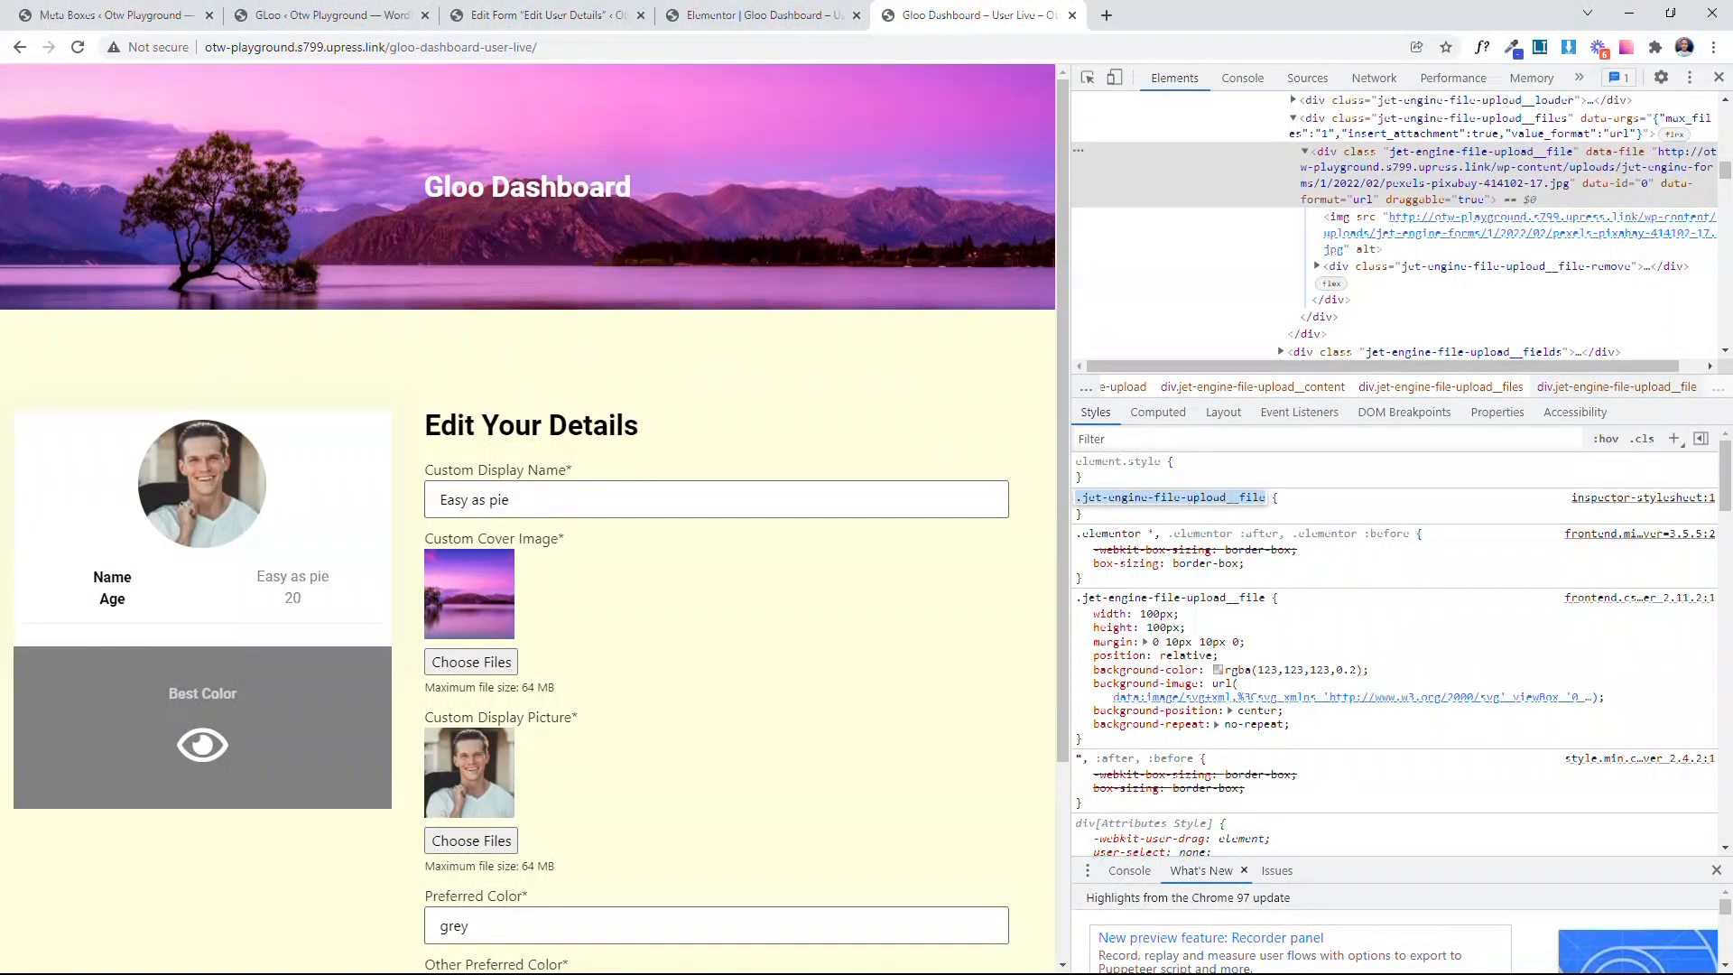
pyautogui.rightClick(1218, 499)
pyautogui.click(1282, 511)
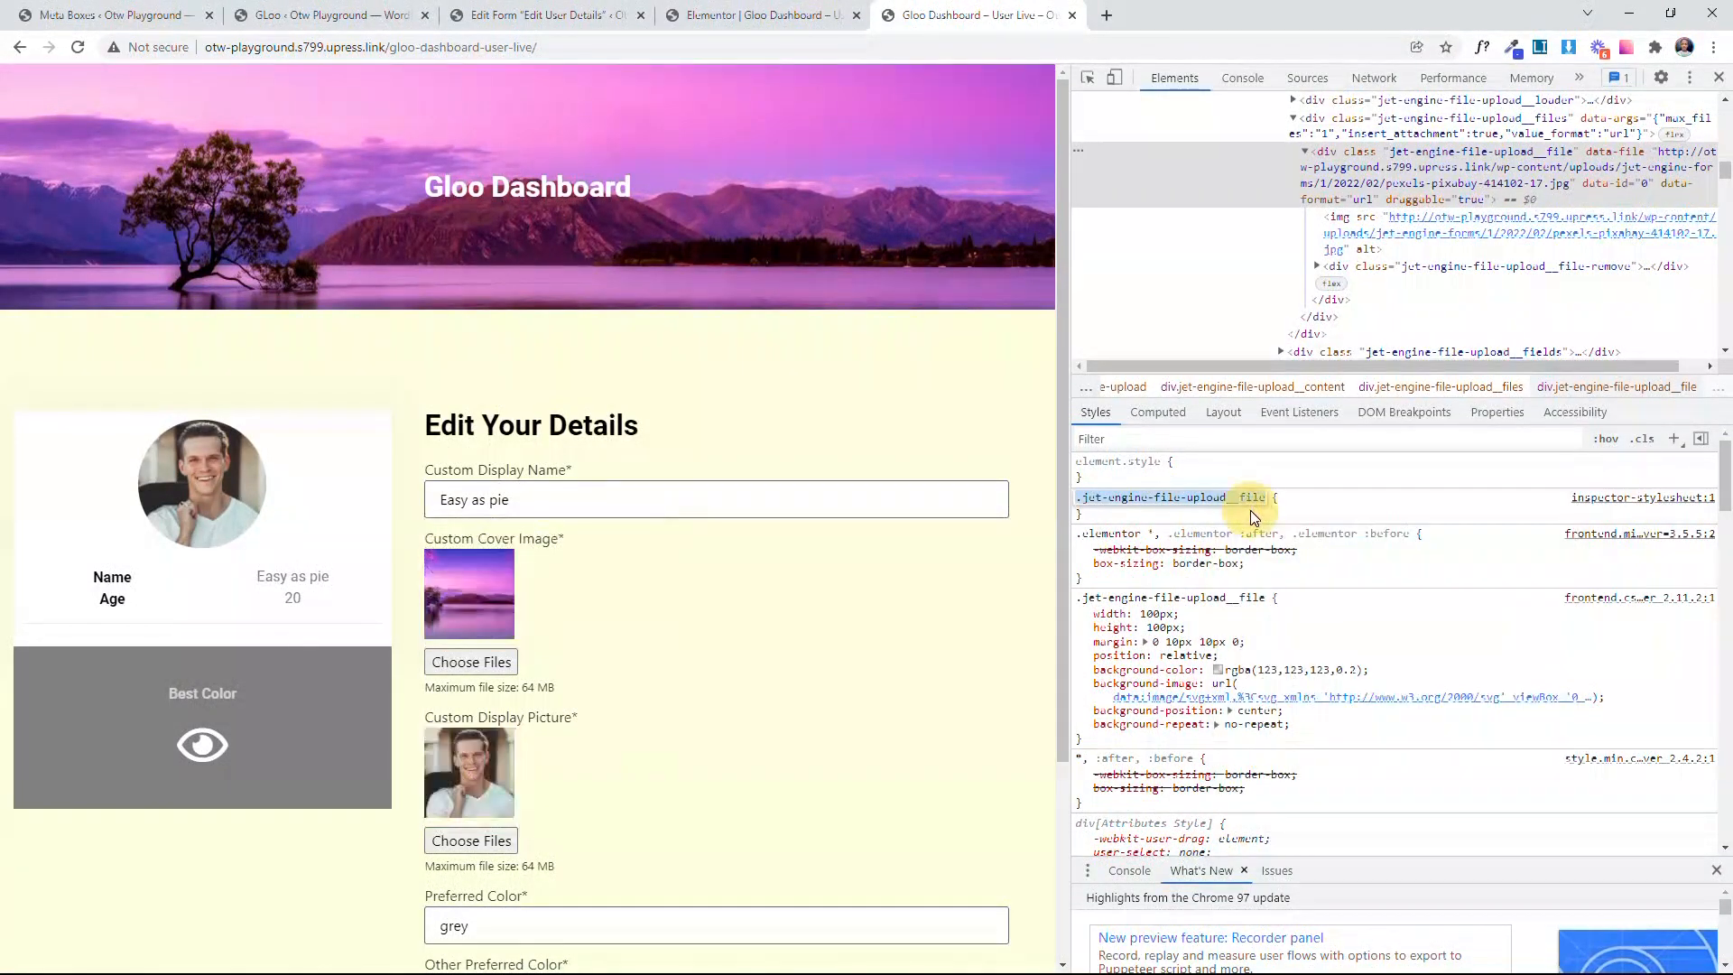
# Step: Return to the Elementor editor and open the Cover Image Change trigger's target for editing
pyautogui.click(758, 14)
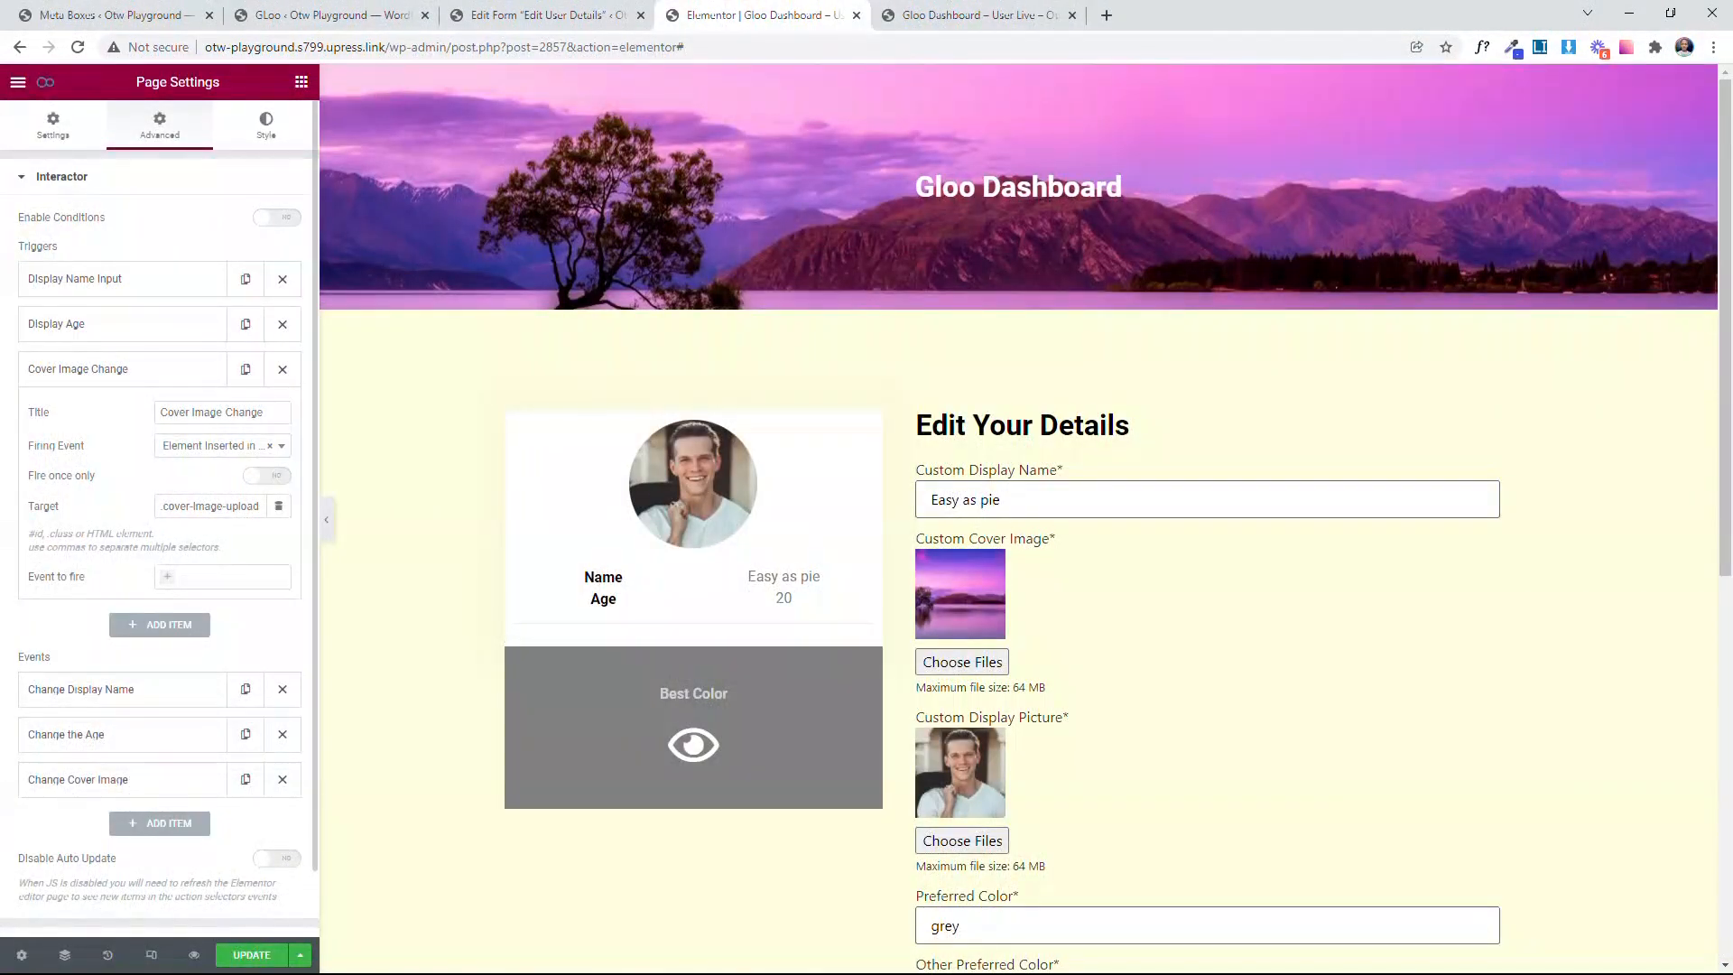
pyautogui.click(222, 506)
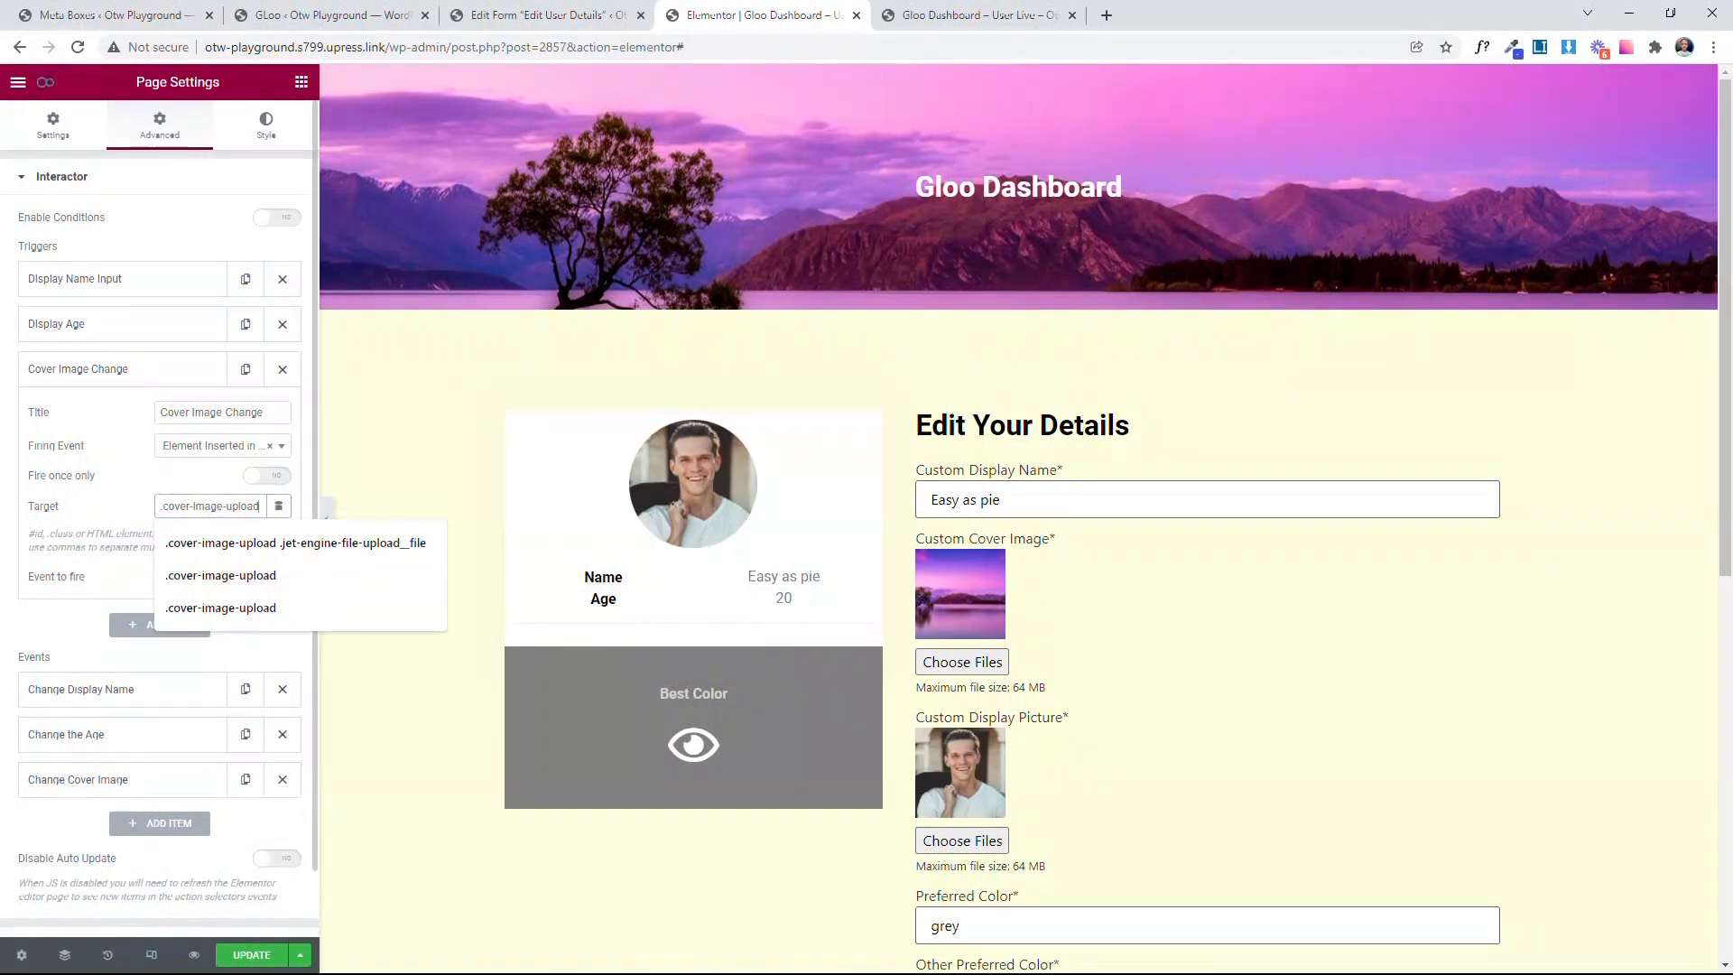
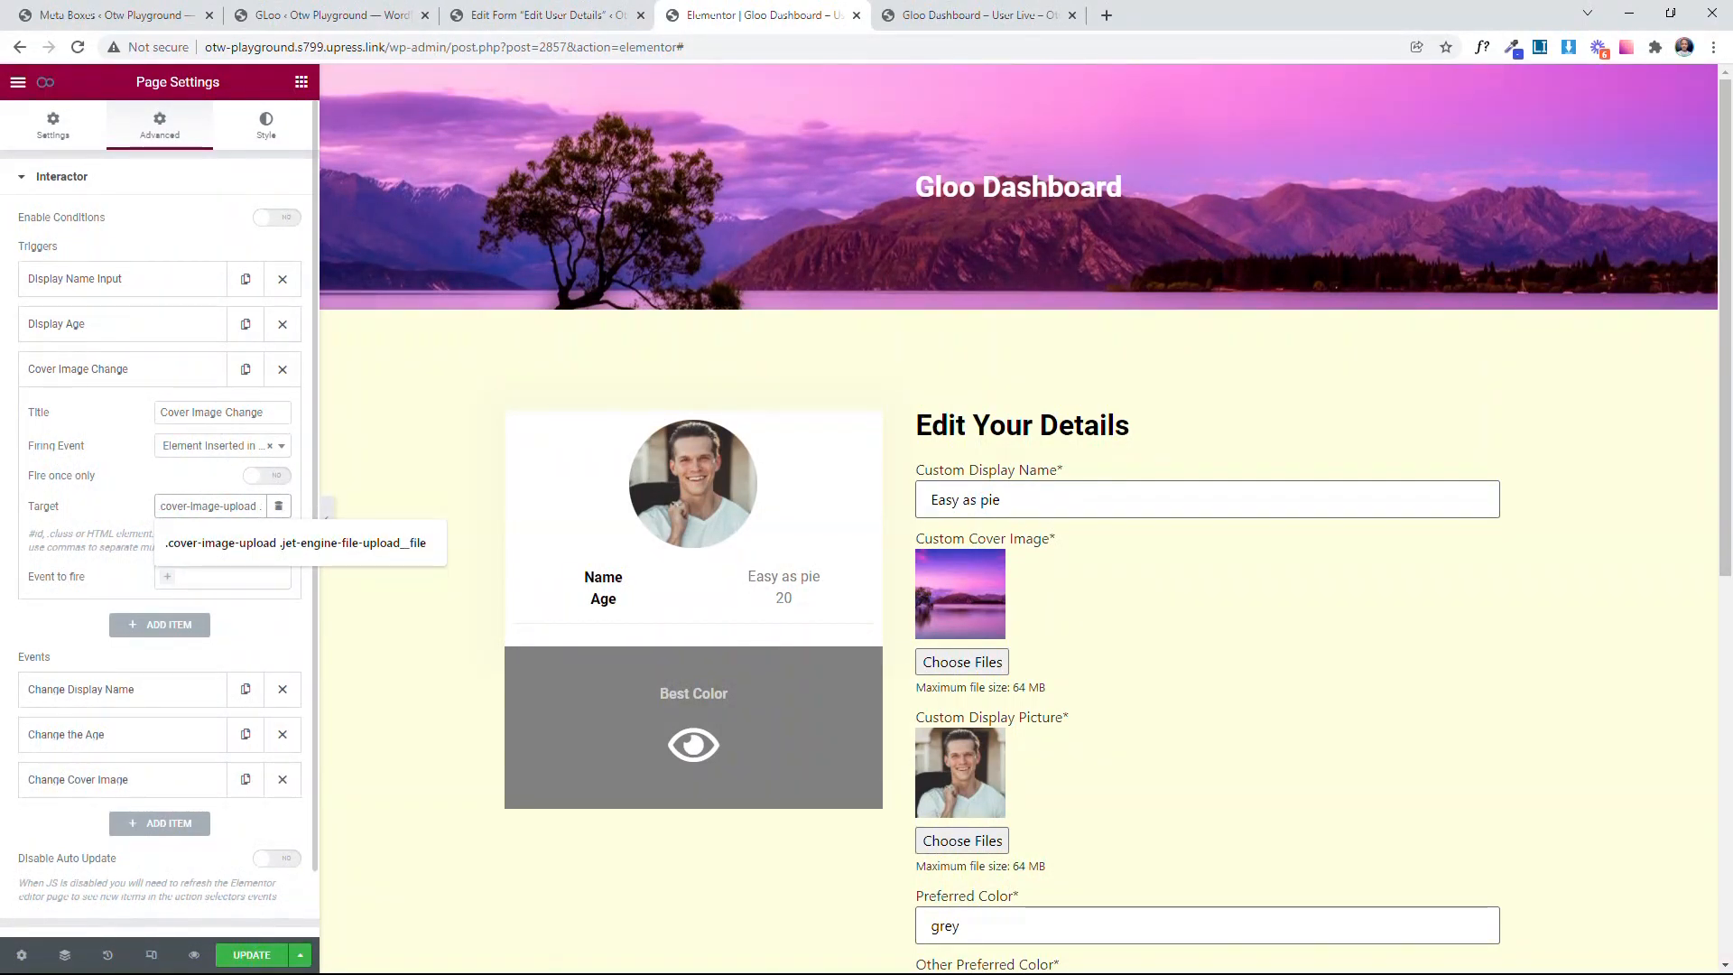
# Step: Complete the Cover Image Change trigger's target with the copied .jet-engine-file-upload__file selector, set it to fire Change Cover Image, and save the page
pyautogui.press('BackSpace')
pyautogui.press('BackSpace')
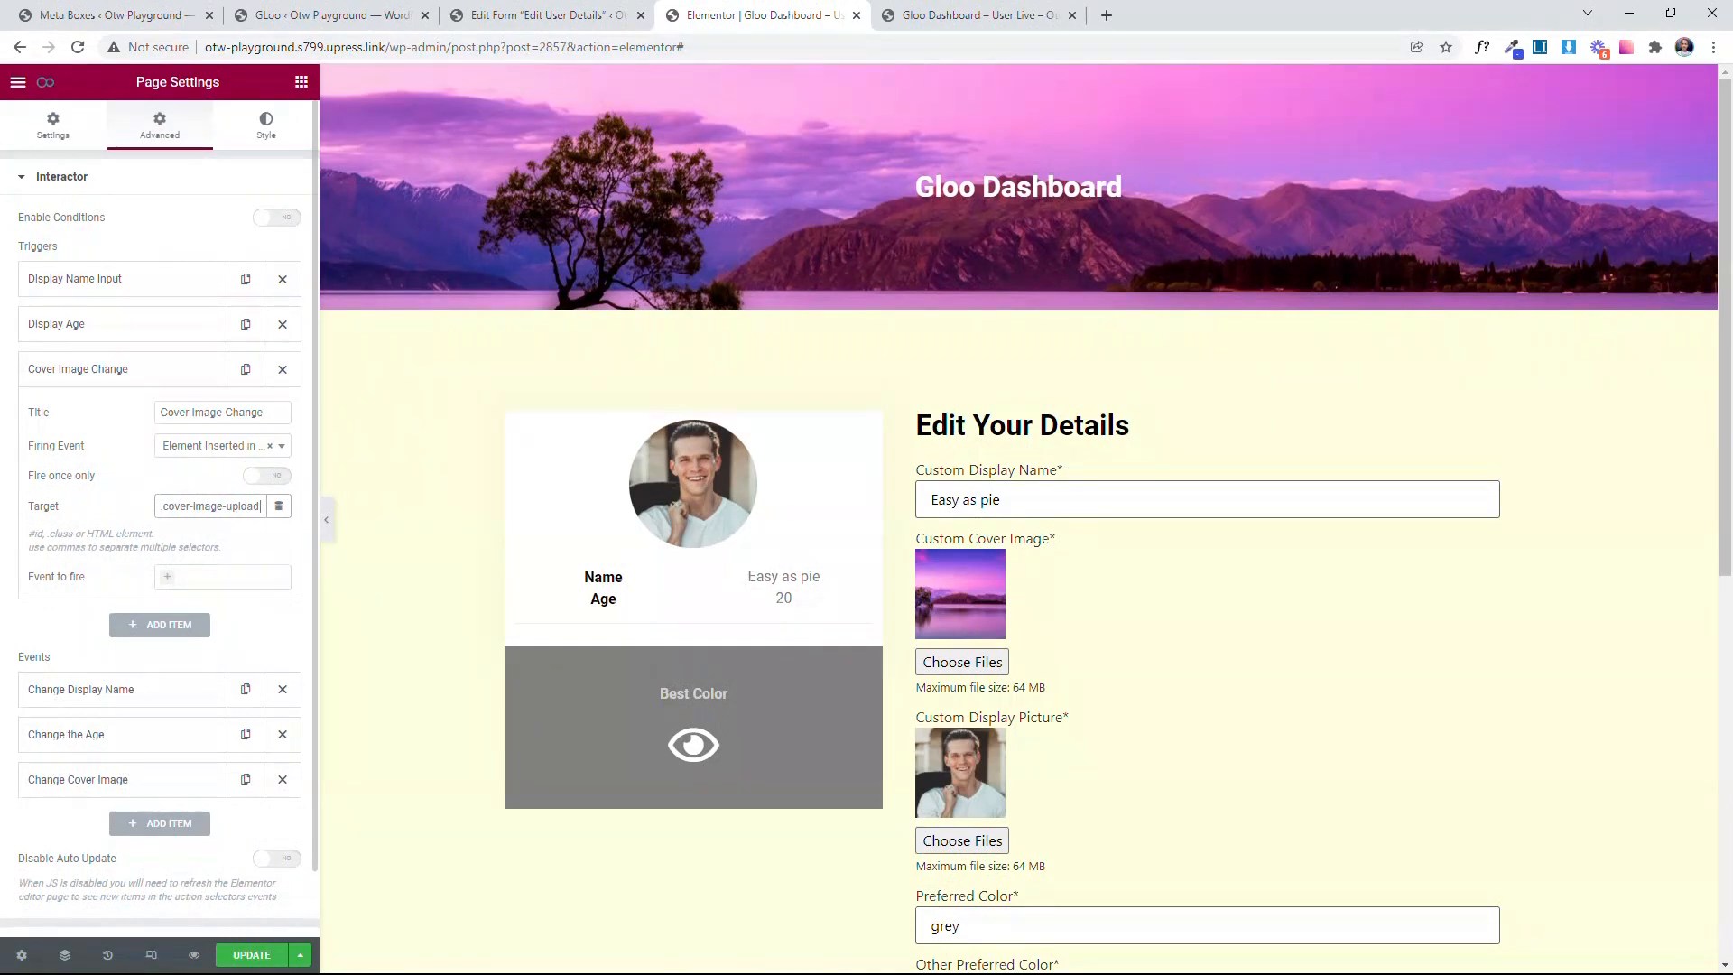
pyautogui.hotkey('ctrl', 'v')
pyautogui.click(208, 578)
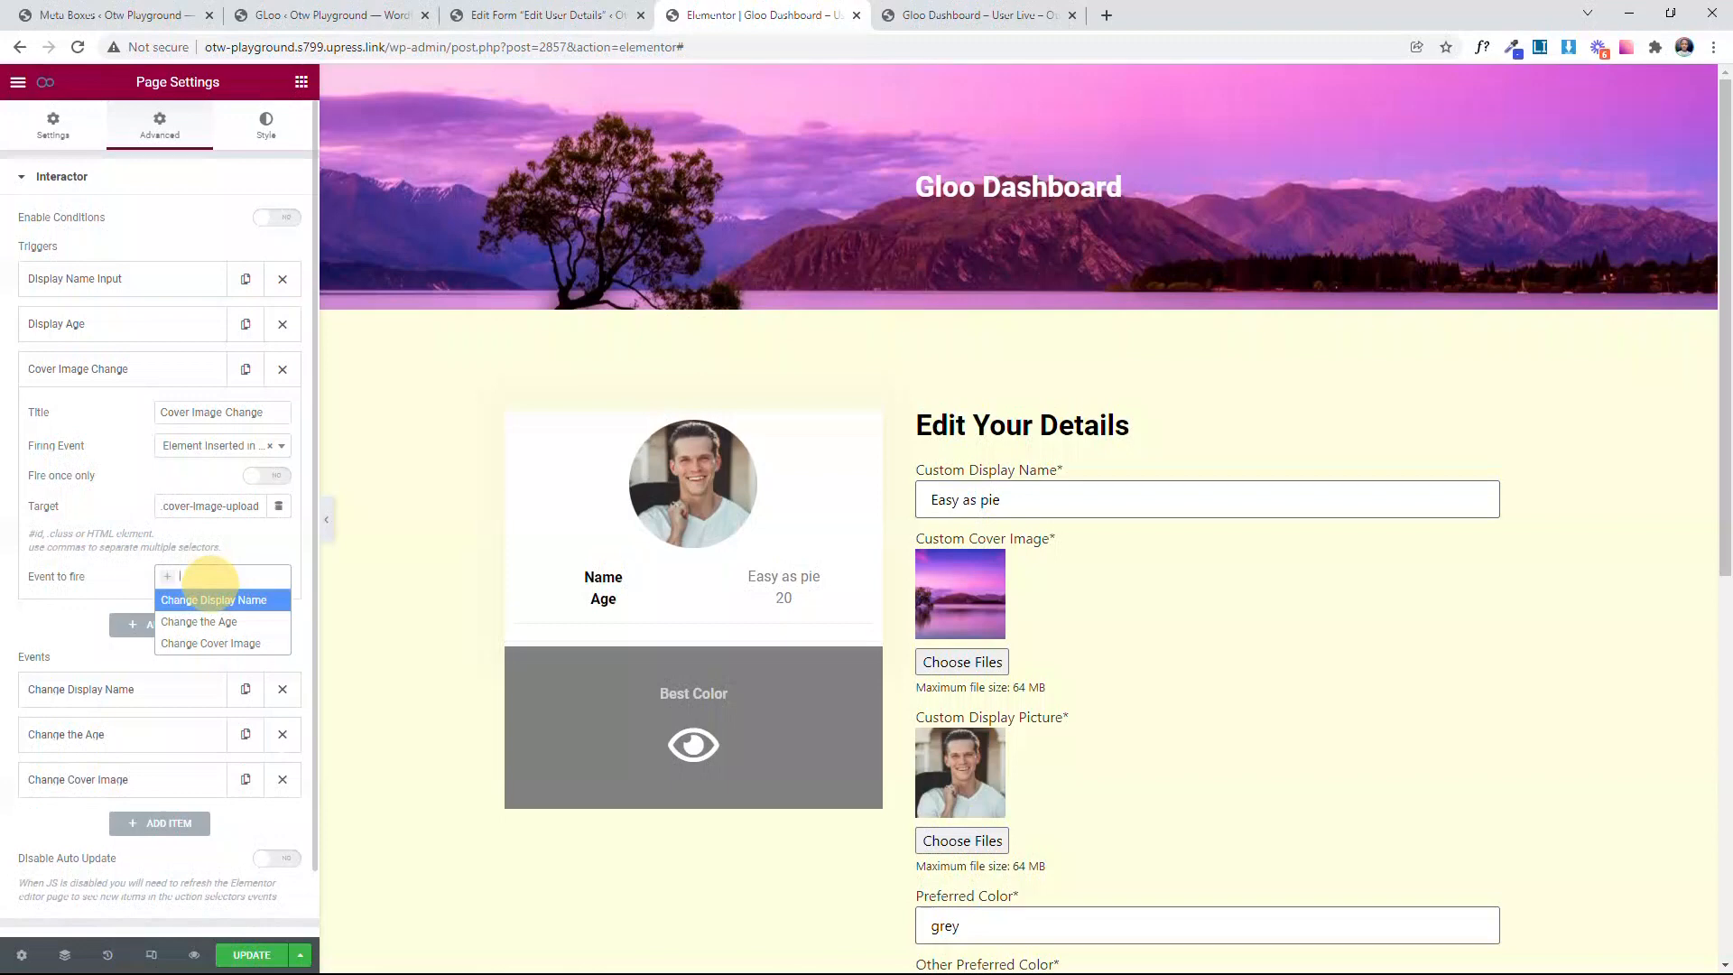
pyautogui.click(202, 642)
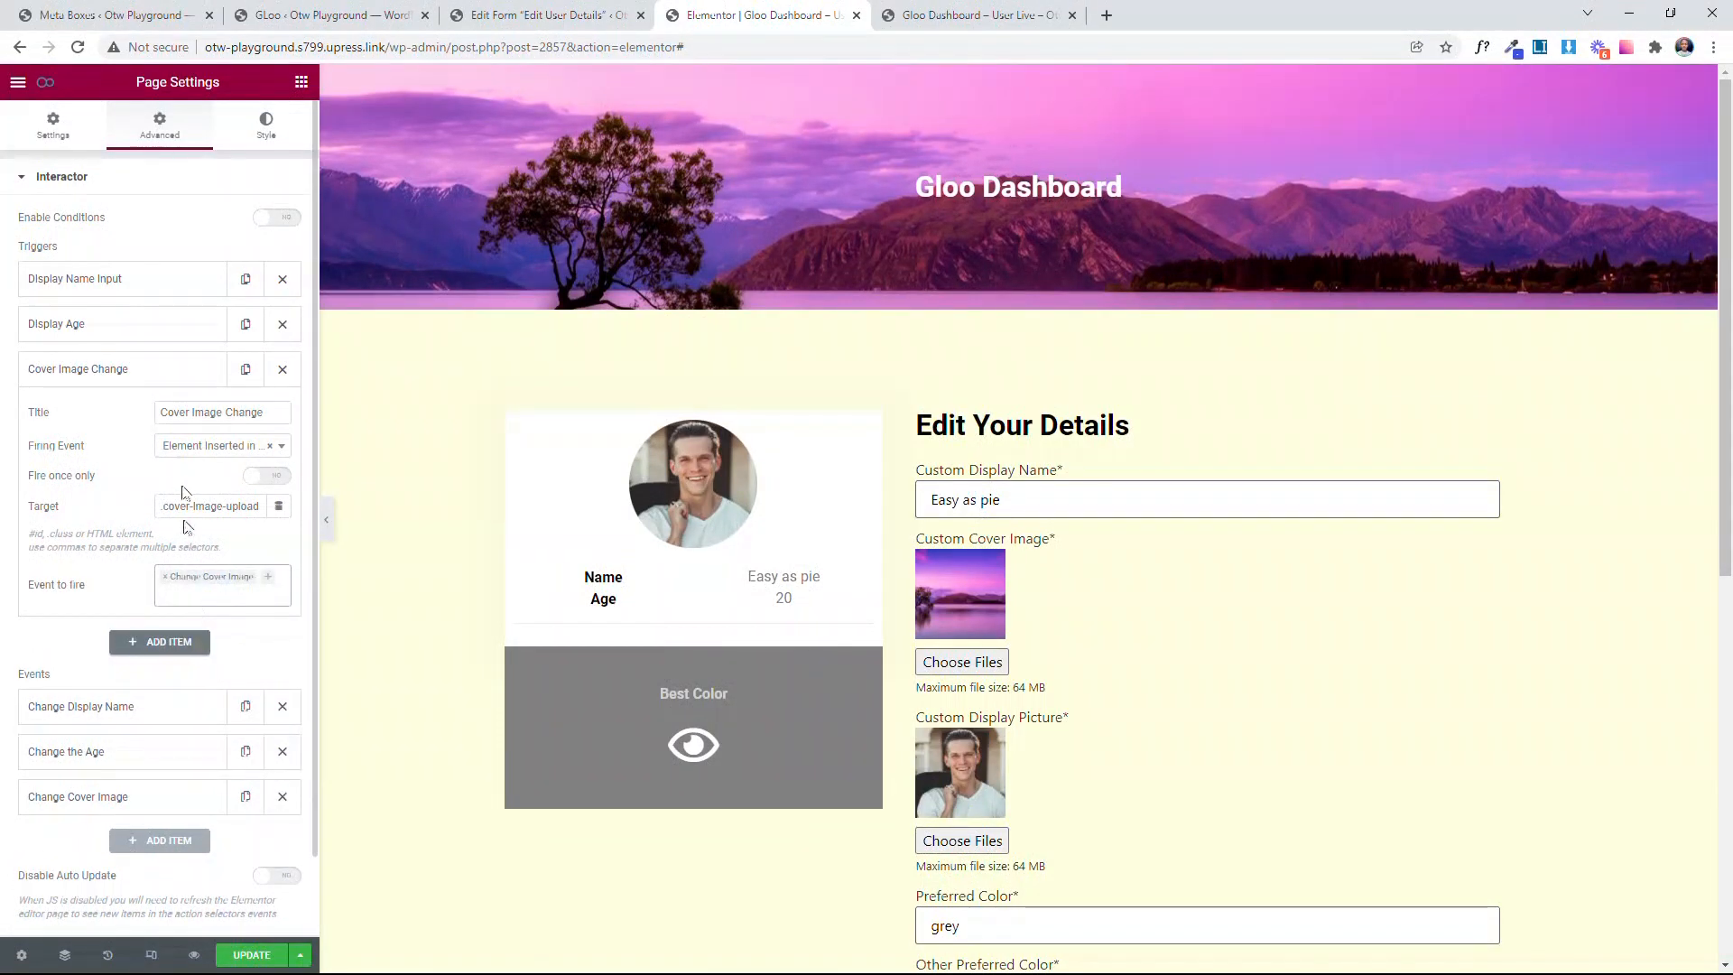
pyautogui.click(145, 370)
pyautogui.click(254, 956)
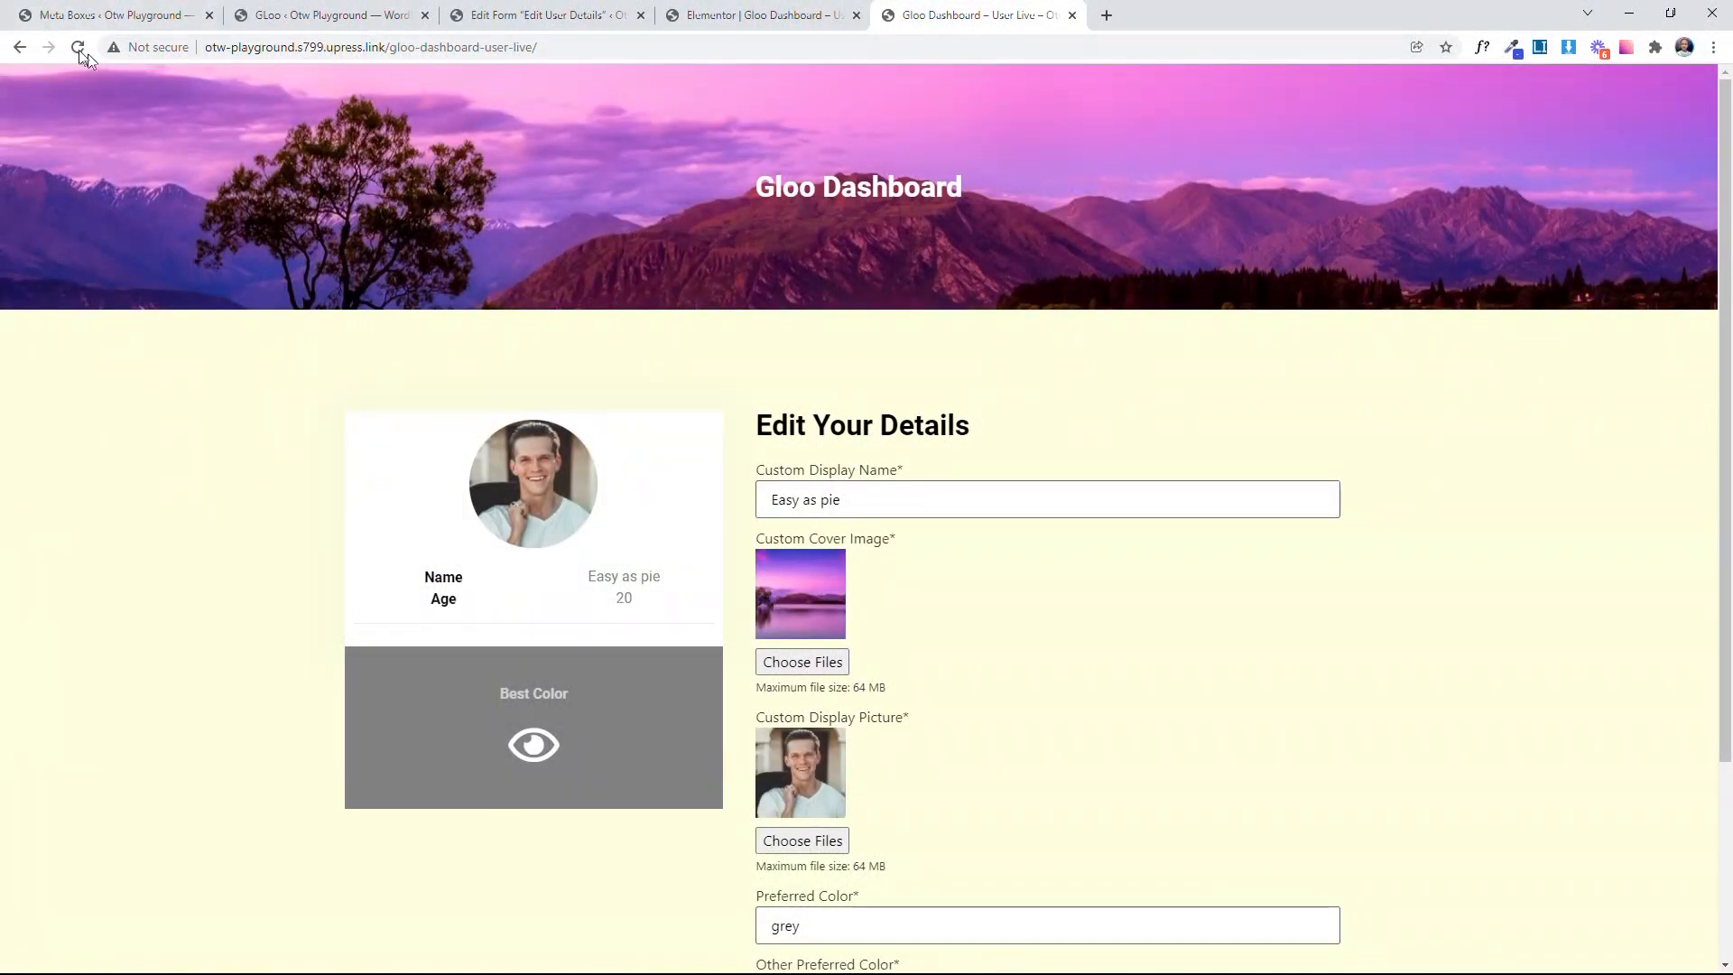
# Step: On the live Gloo Dashboard page, test the cover image field by uploading the grey mountain landscape picture
pyautogui.scroll(-2, 788, 500)
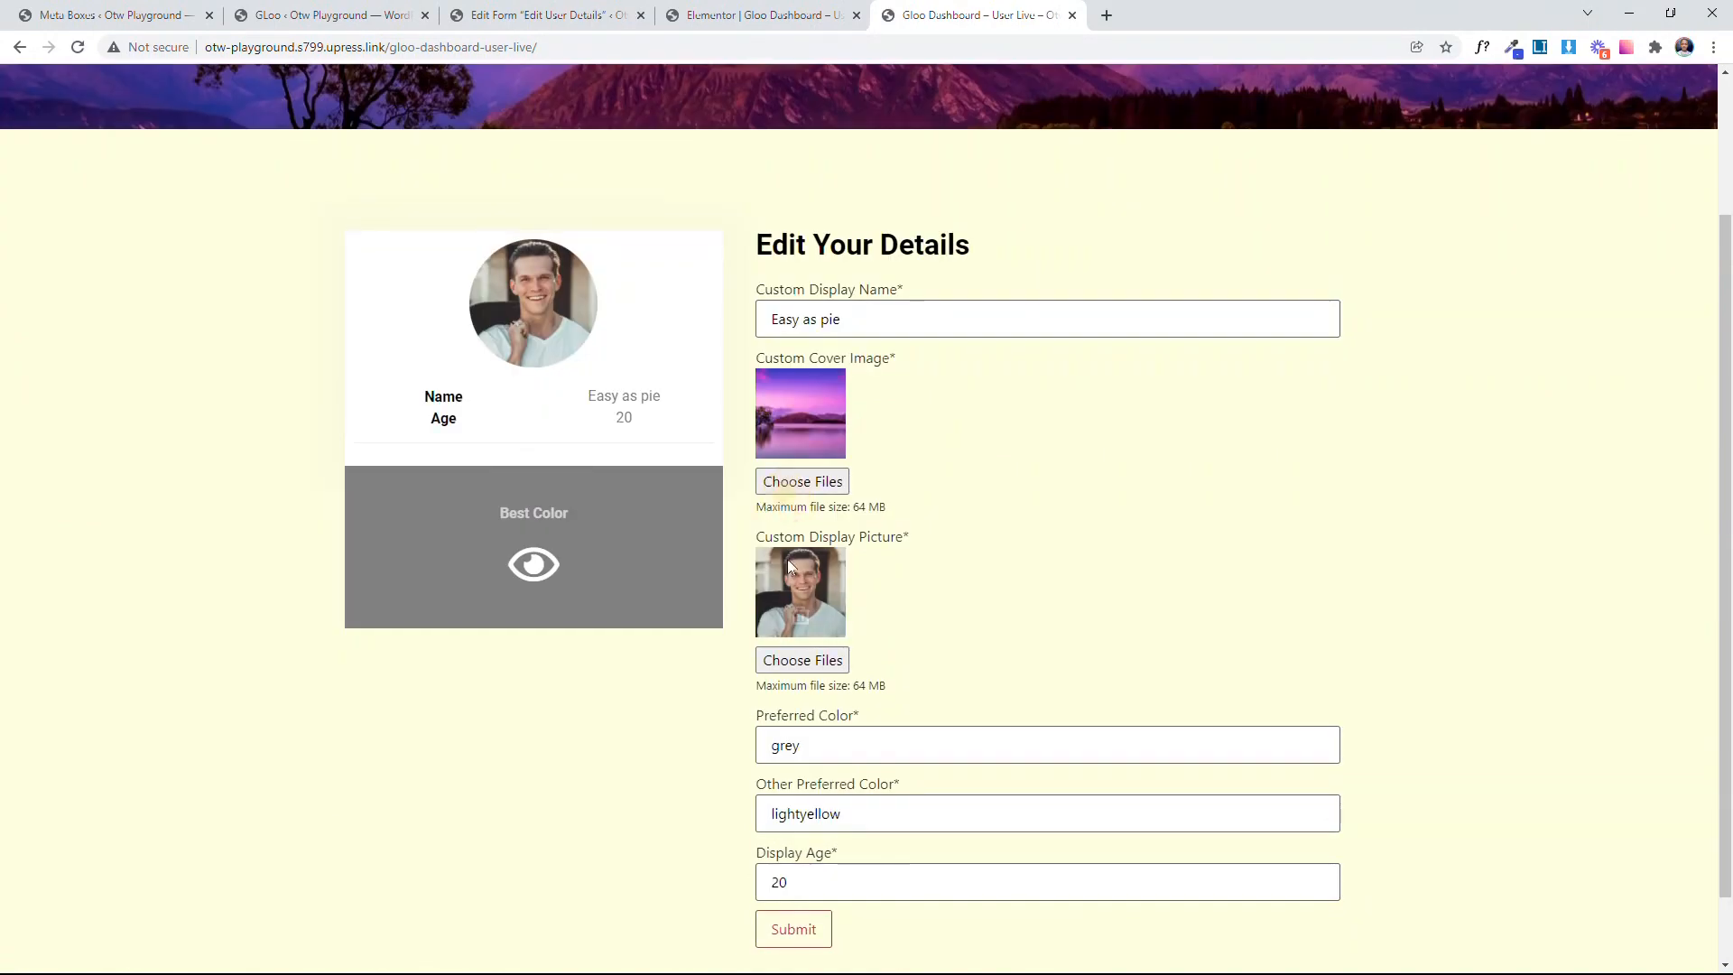
pyautogui.scroll(2, 987, 572)
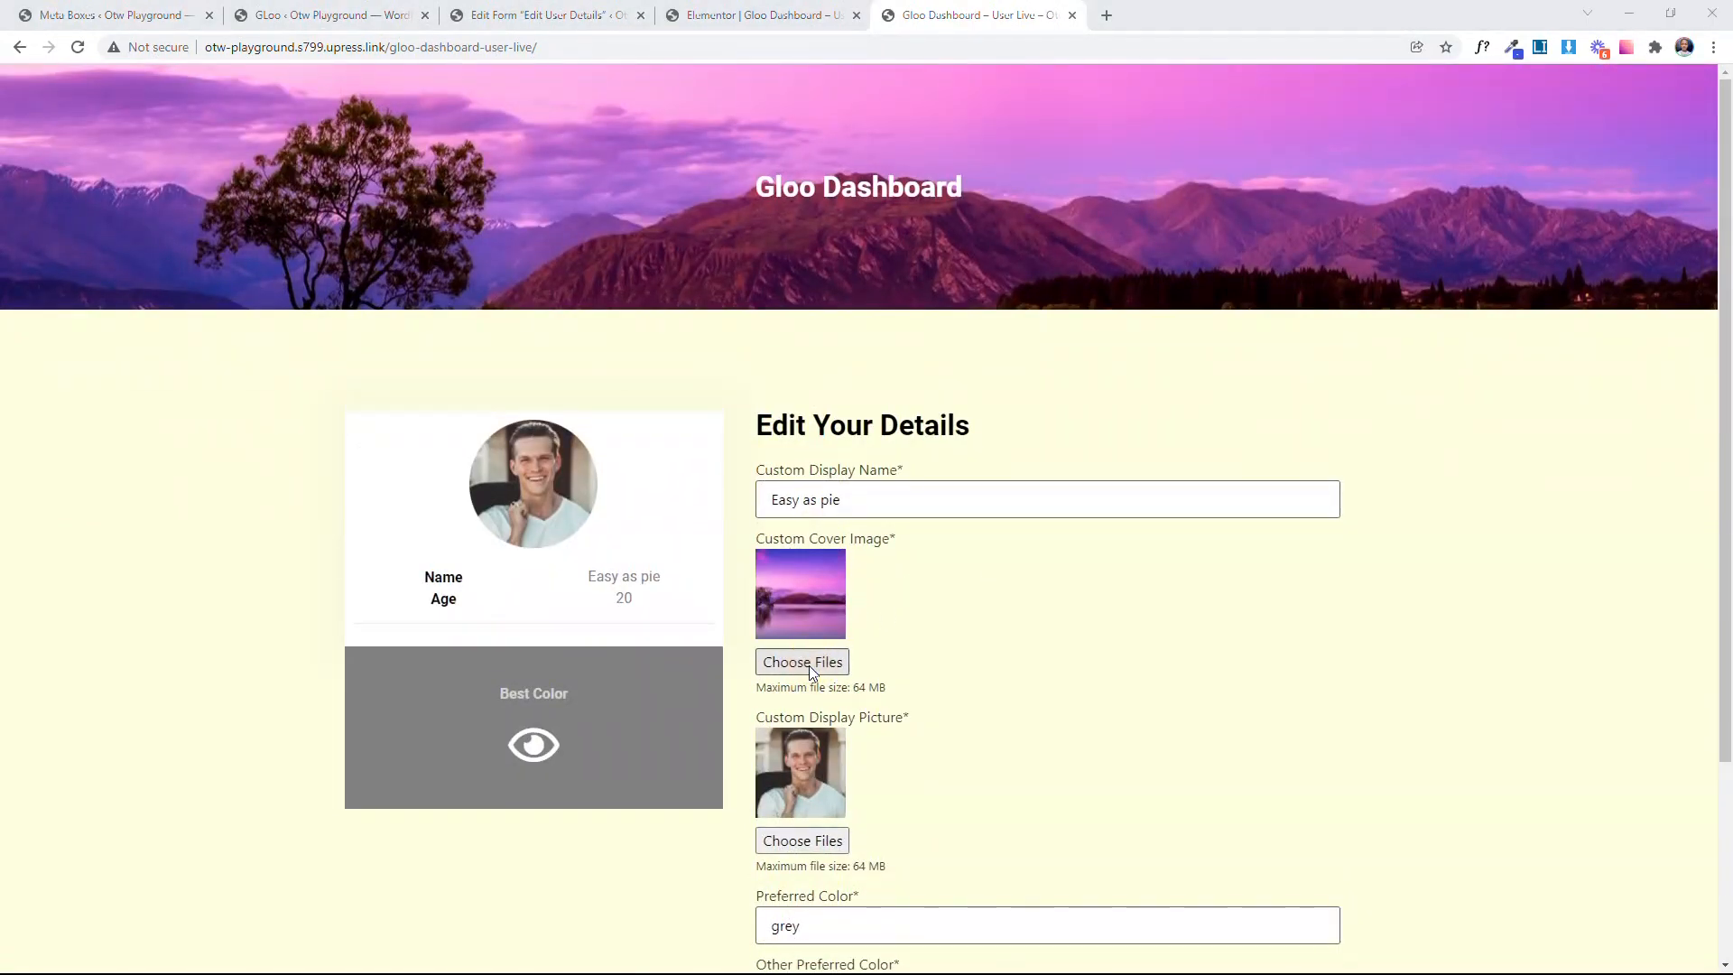
pyautogui.click(808, 664)
pyautogui.click(401, 195)
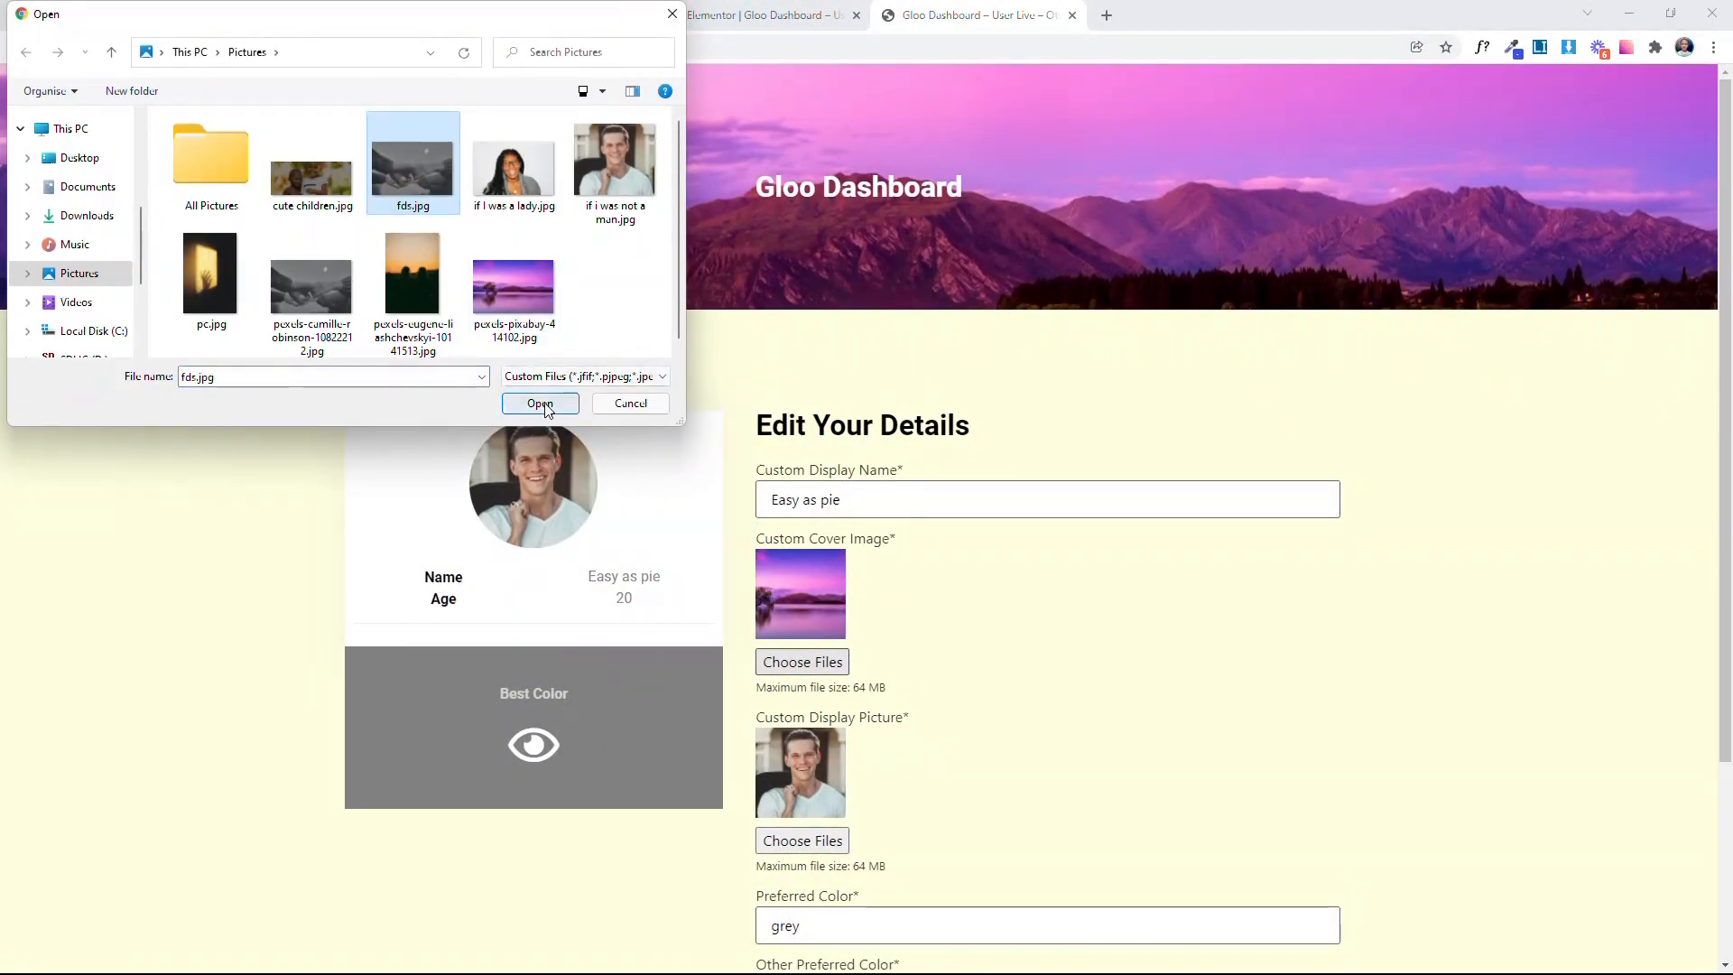
pyautogui.click(539, 403)
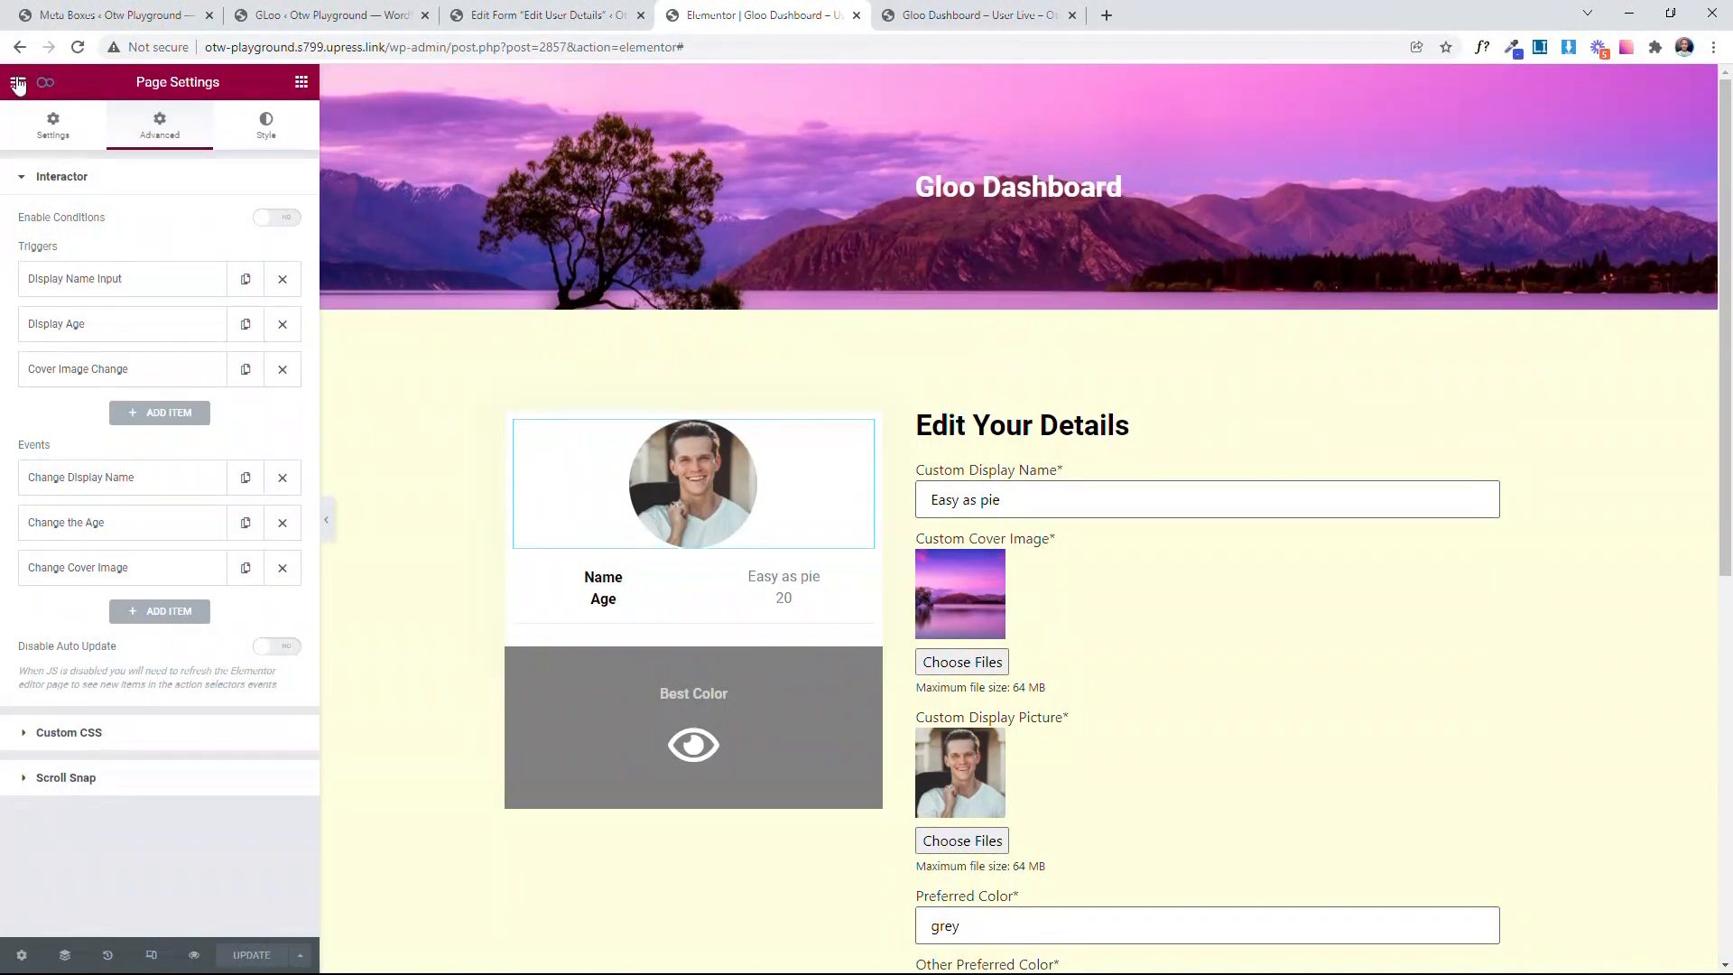
# Step: Back in the Elementor editor, add a new Interactor event titled Change Pic (SRC)
pyautogui.click(169, 611)
pyautogui.scroll(-2, 214, 605)
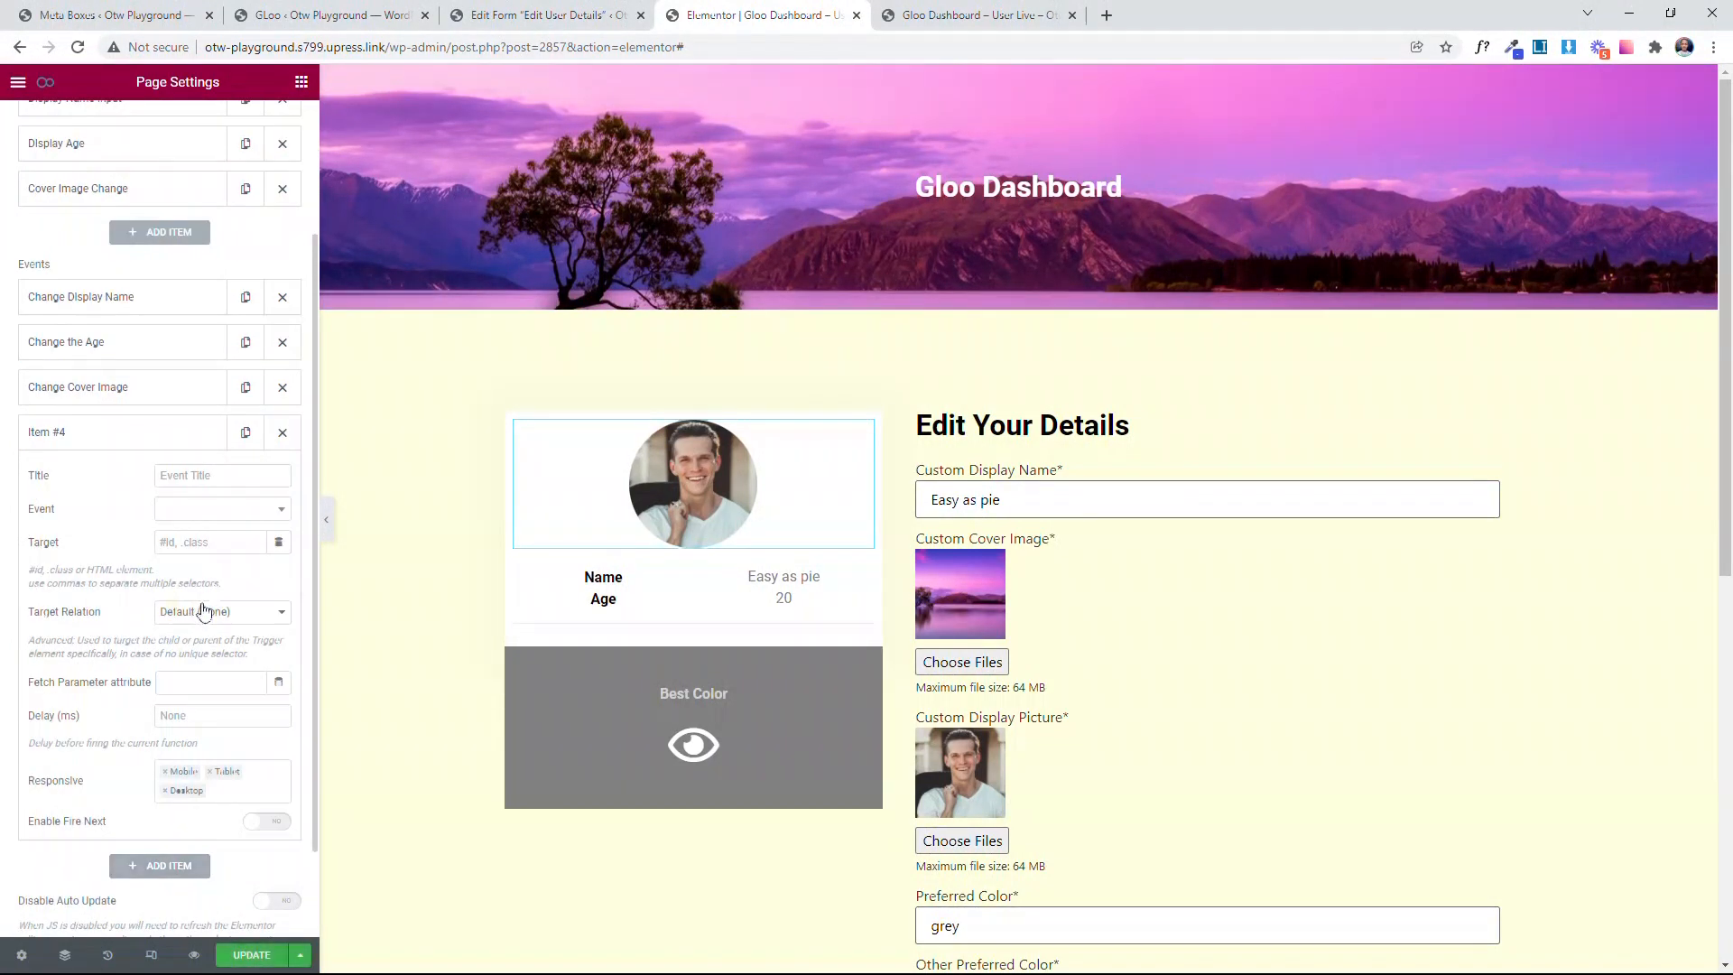
pyautogui.click(241, 478)
pyautogui.write('Change Pic (SRC')
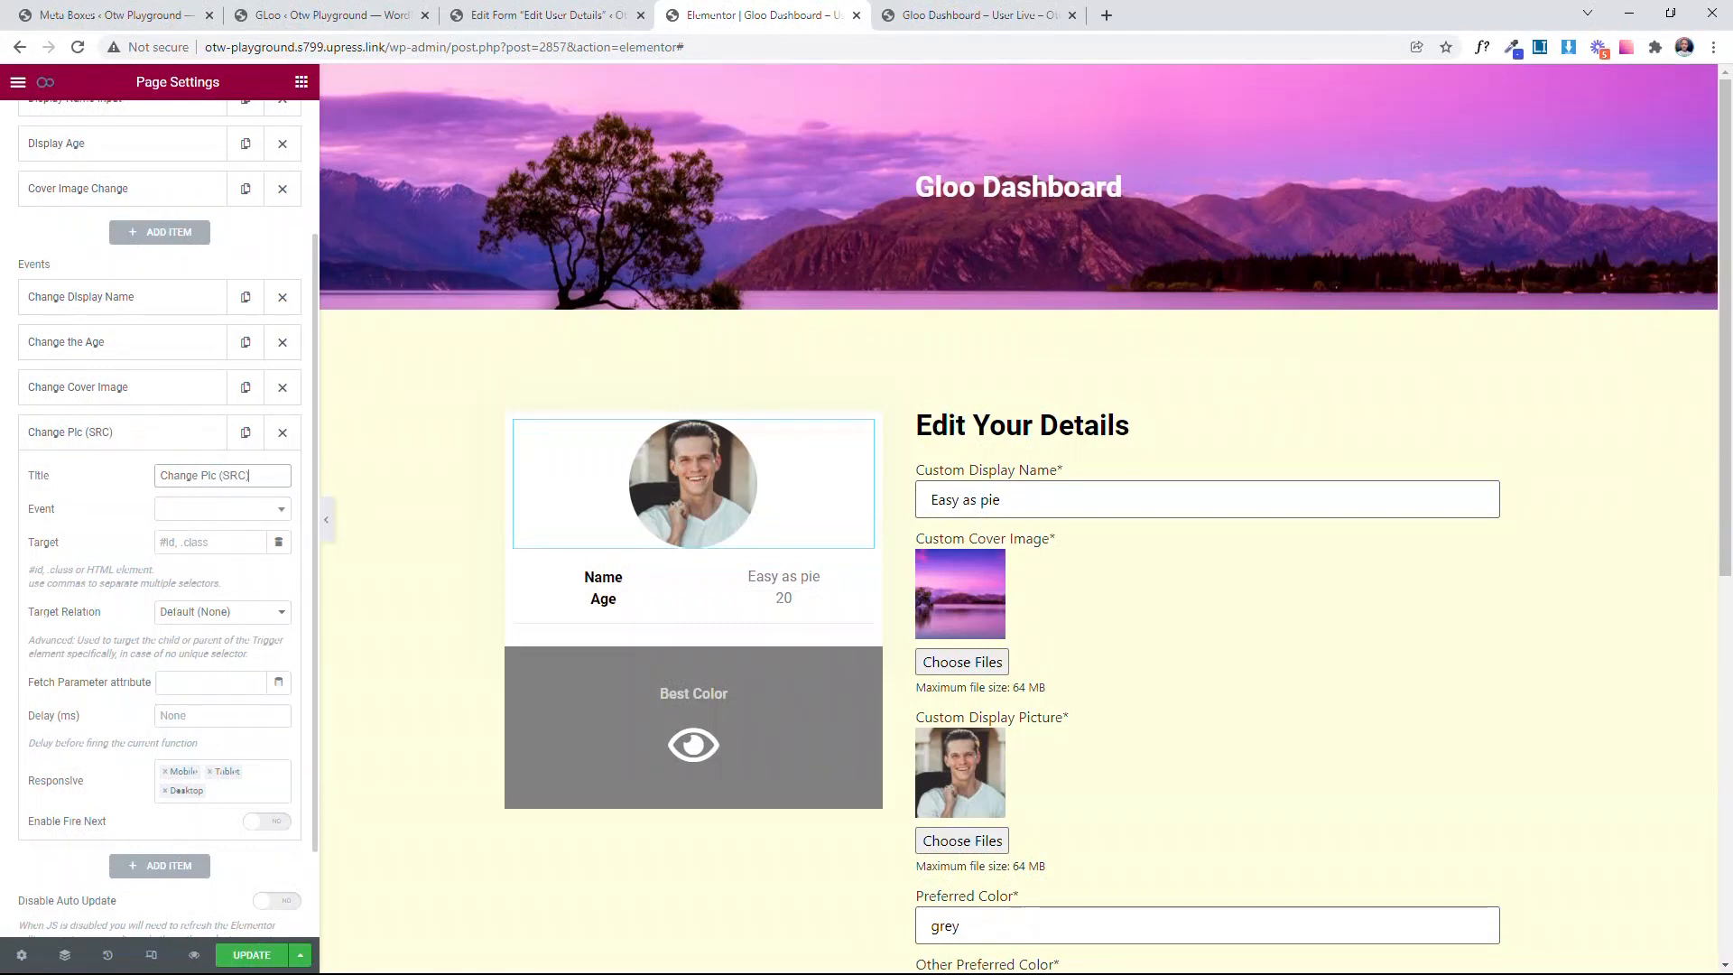
# Step: Set the Change Pic (SRC) event's type to Interactions and its interaction to Set Prop
pyautogui.click(224, 509)
pyautogui.click(218, 588)
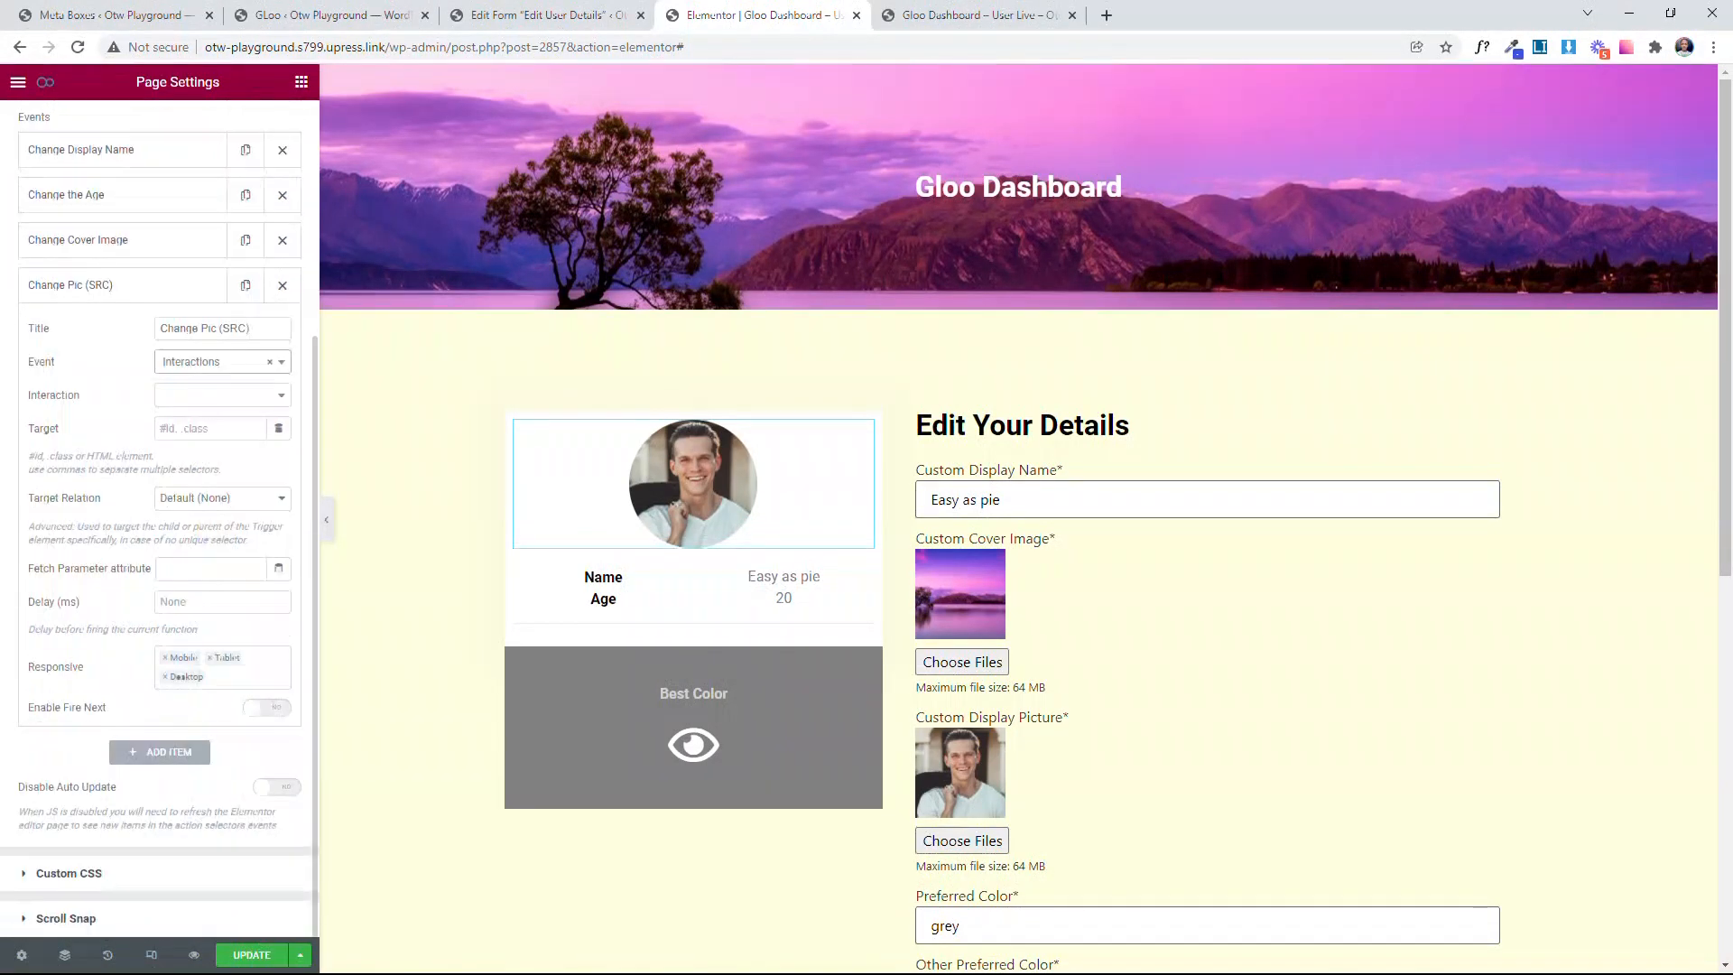
pyautogui.click(204, 397)
pyautogui.scroll(-5, 215, 506)
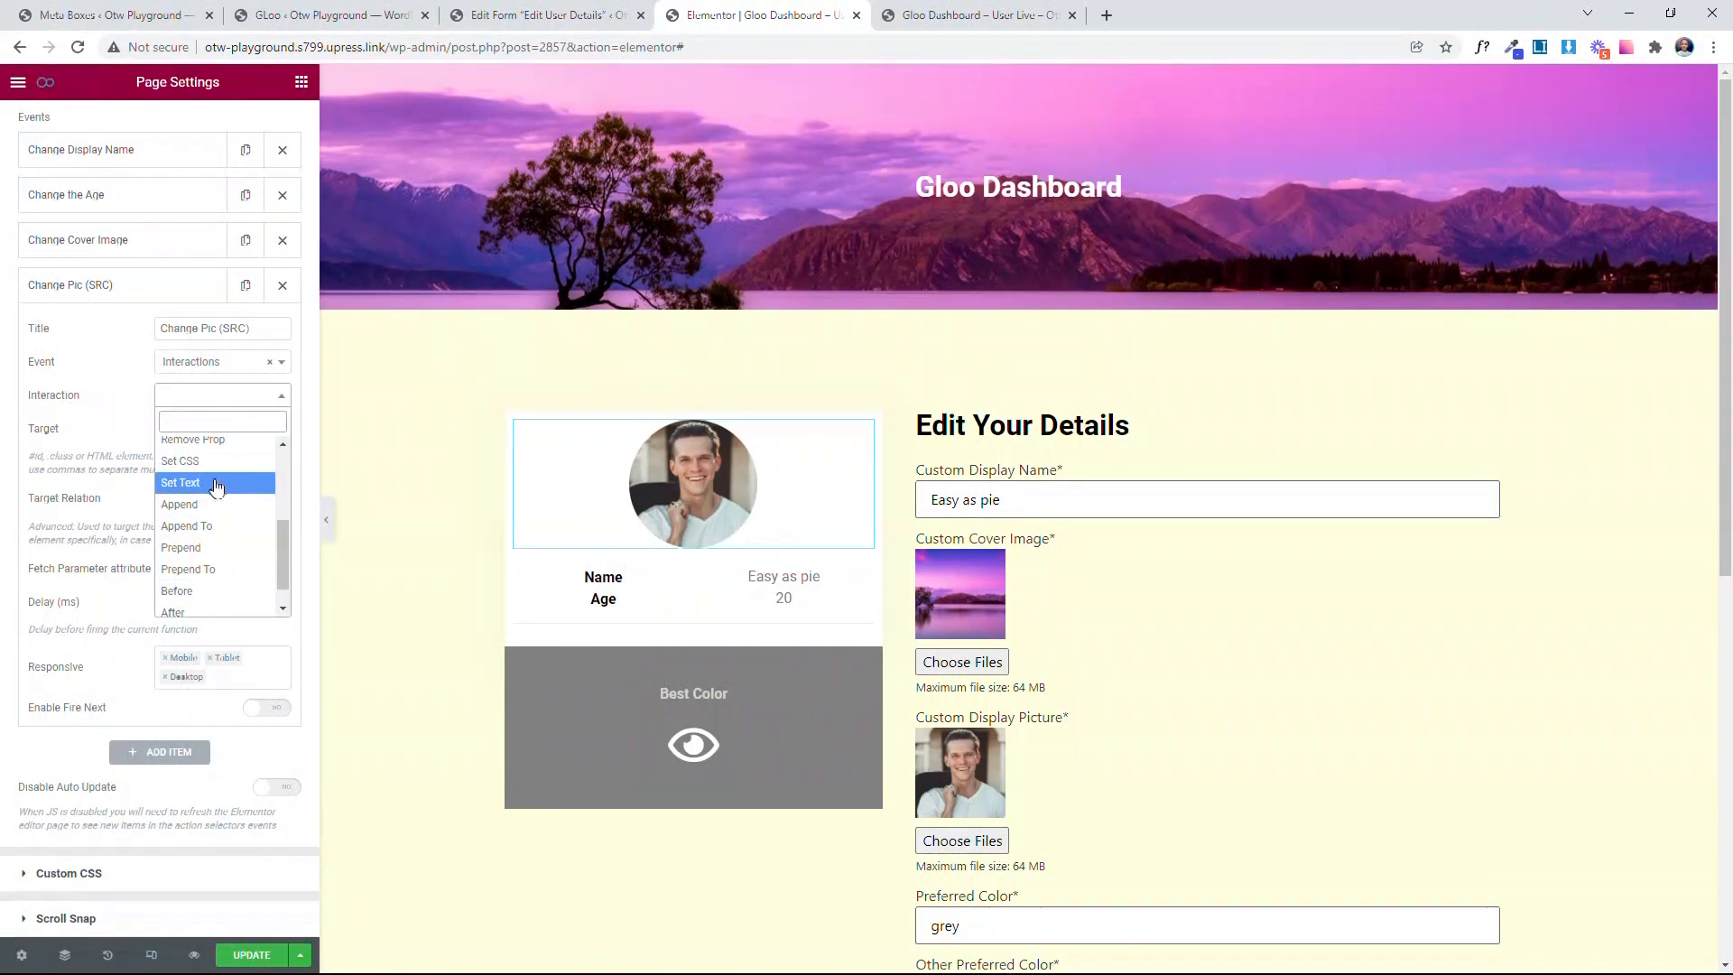
pyautogui.scroll(3, 213, 565)
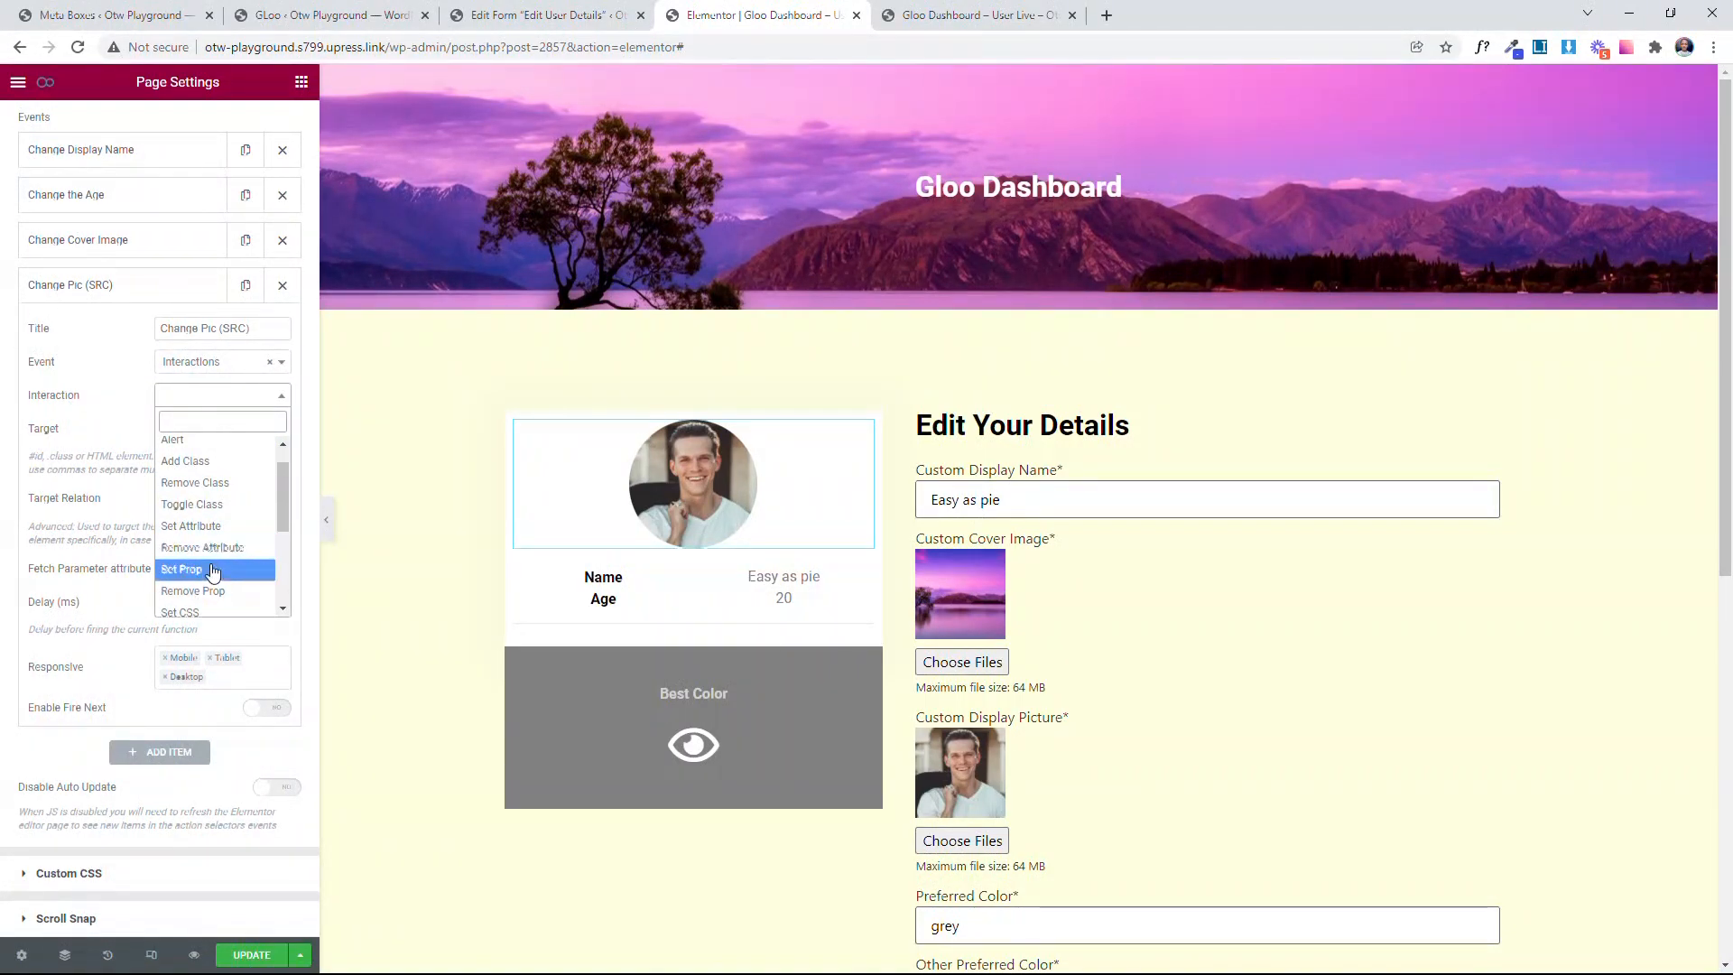
pyautogui.click(212, 569)
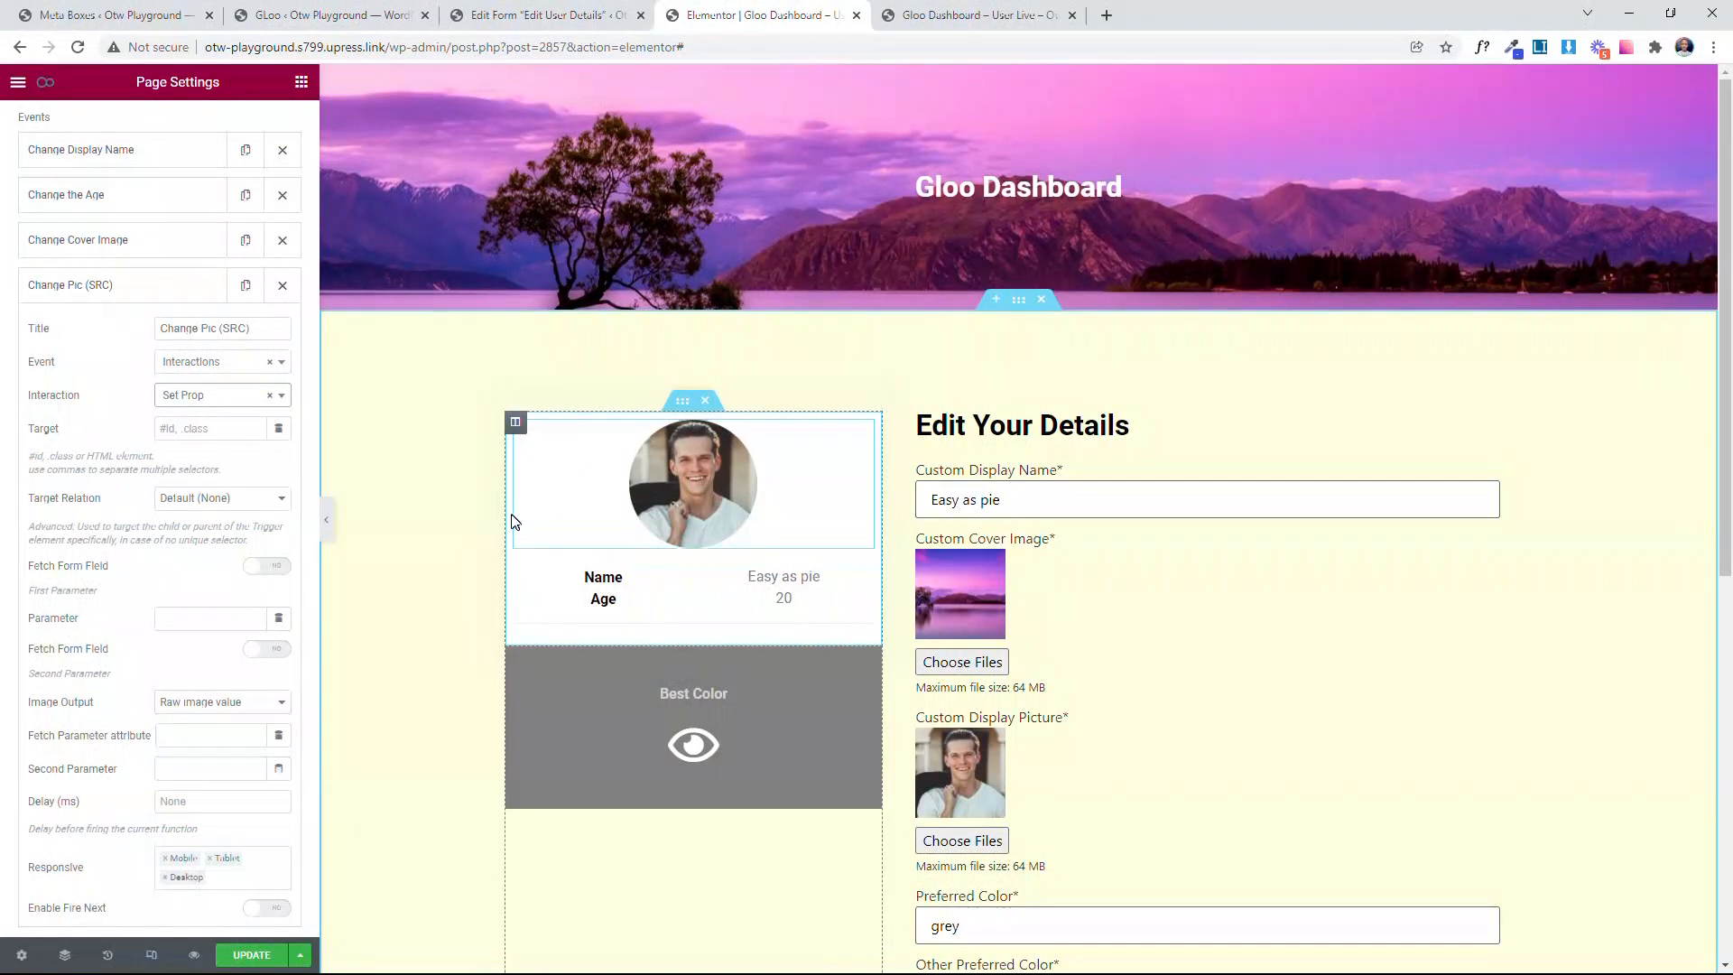
# Step: Inspect the round profile picture on the live Gloo Dashboard page, add a style rule for it, and copy its img.attachment-large.size-large selector
pyautogui.click(207, 427)
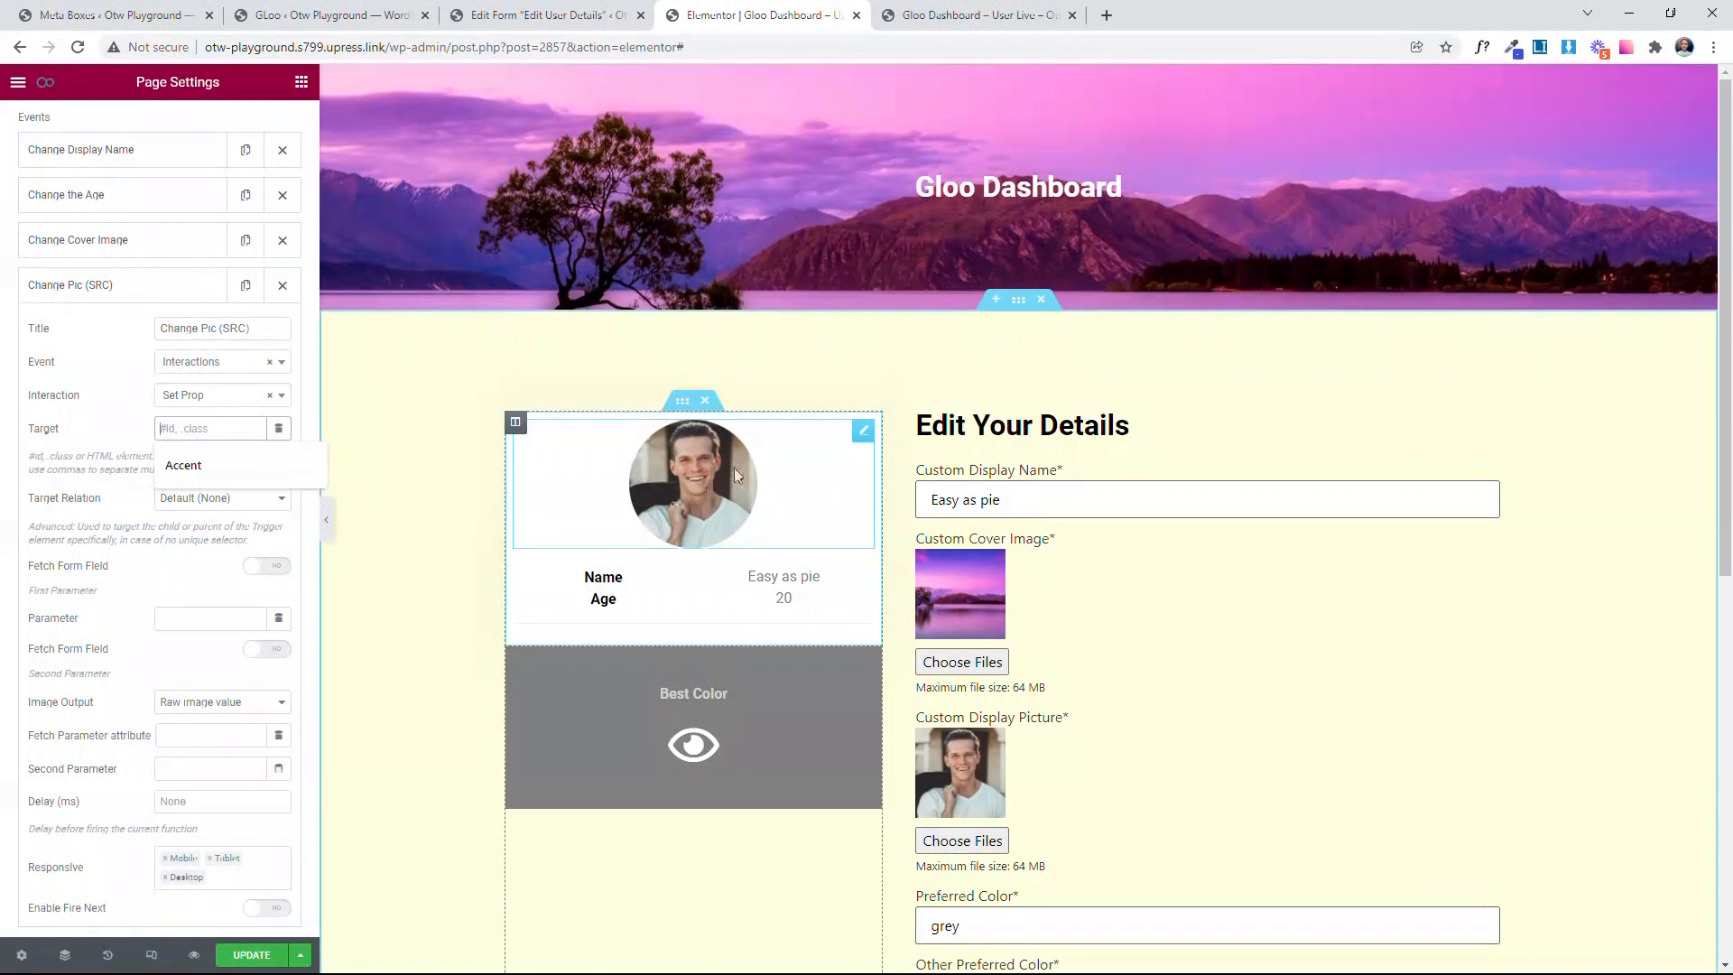
pyautogui.click(893, 15)
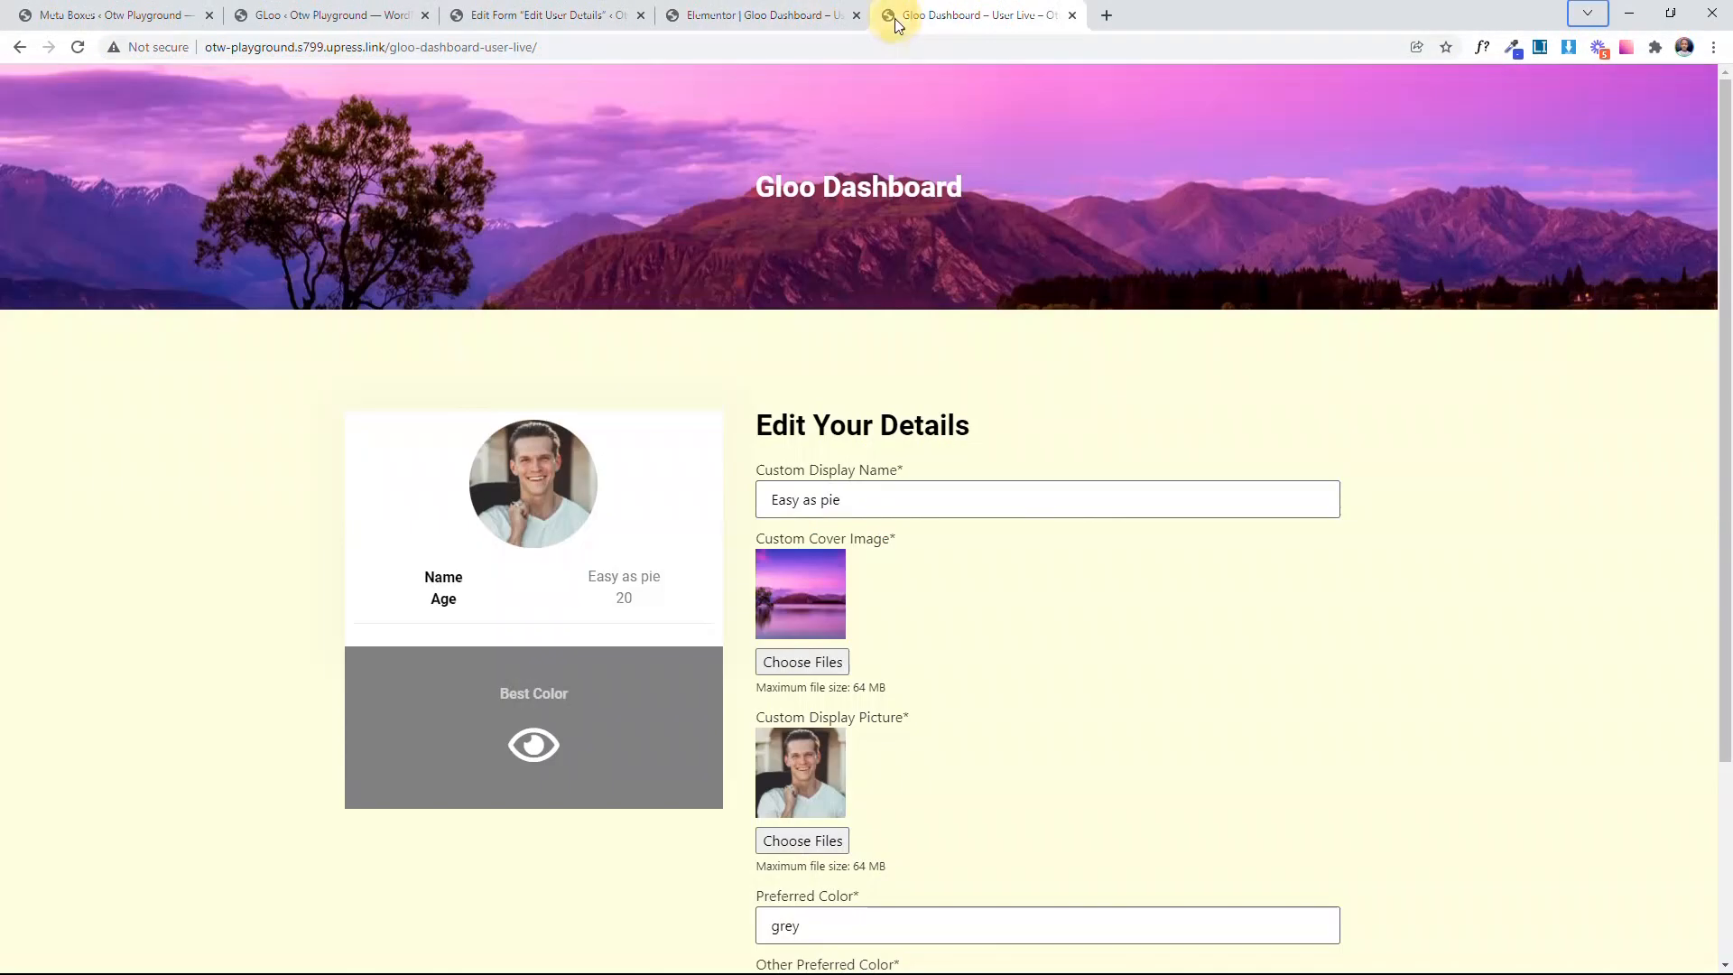
pyautogui.rightClick(534, 465)
pyautogui.click(597, 622)
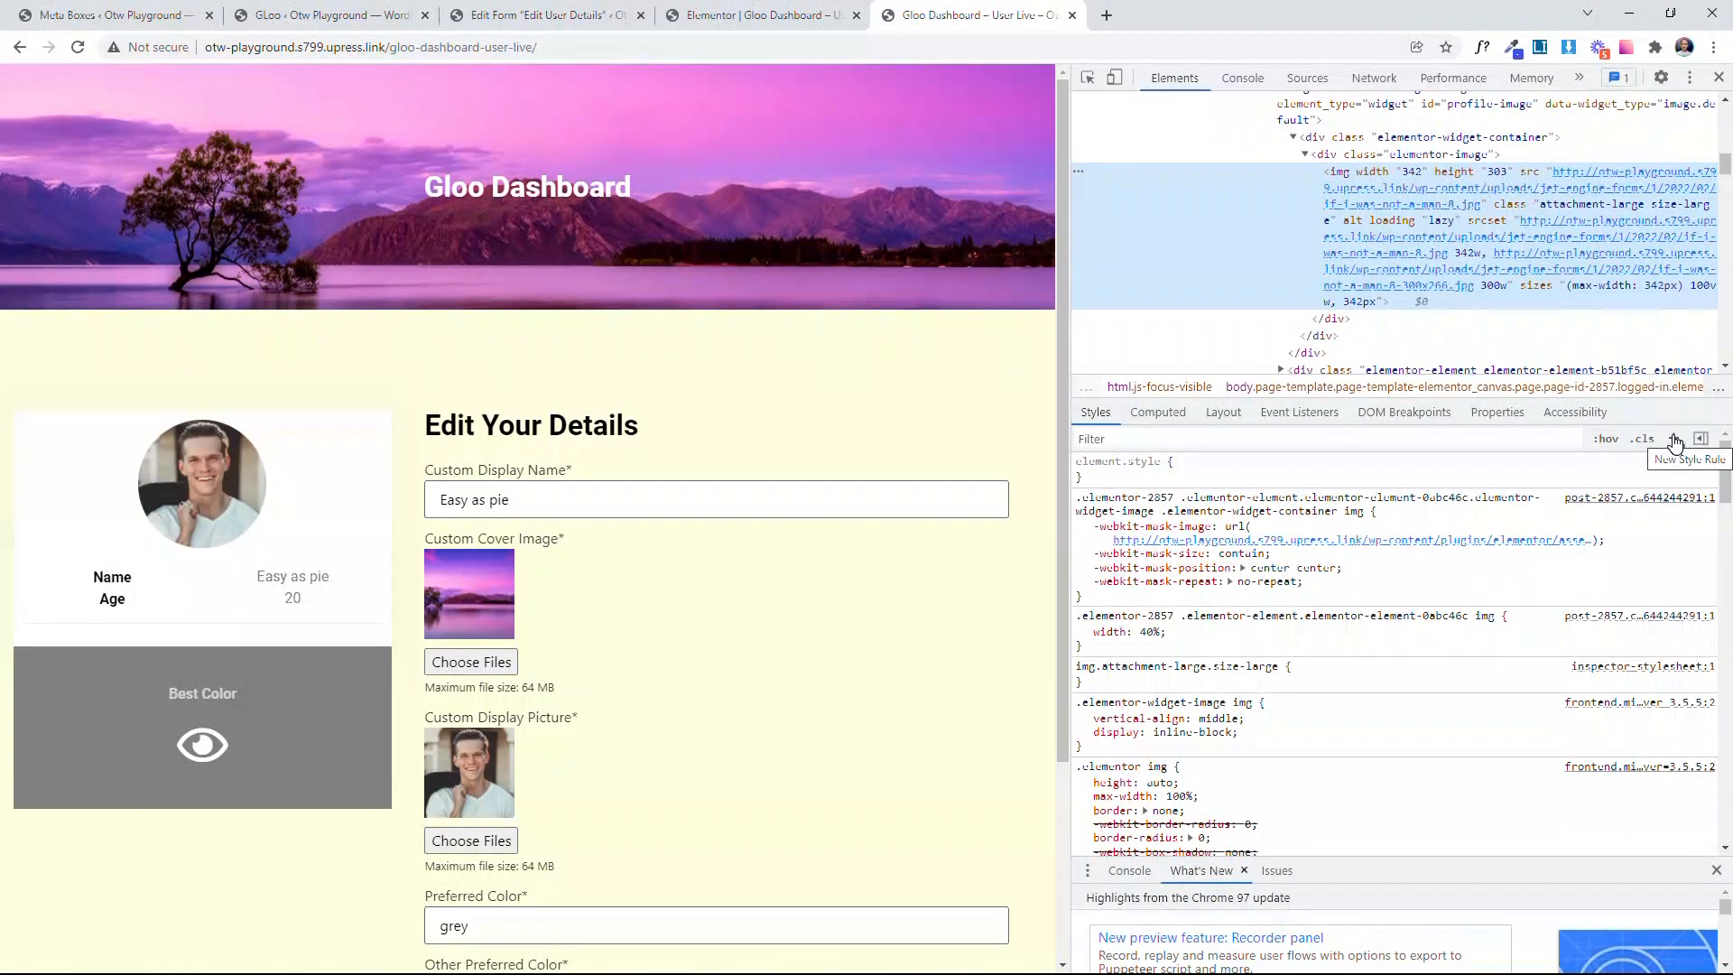
pyautogui.click(1674, 439)
pyautogui.rightClick(1160, 497)
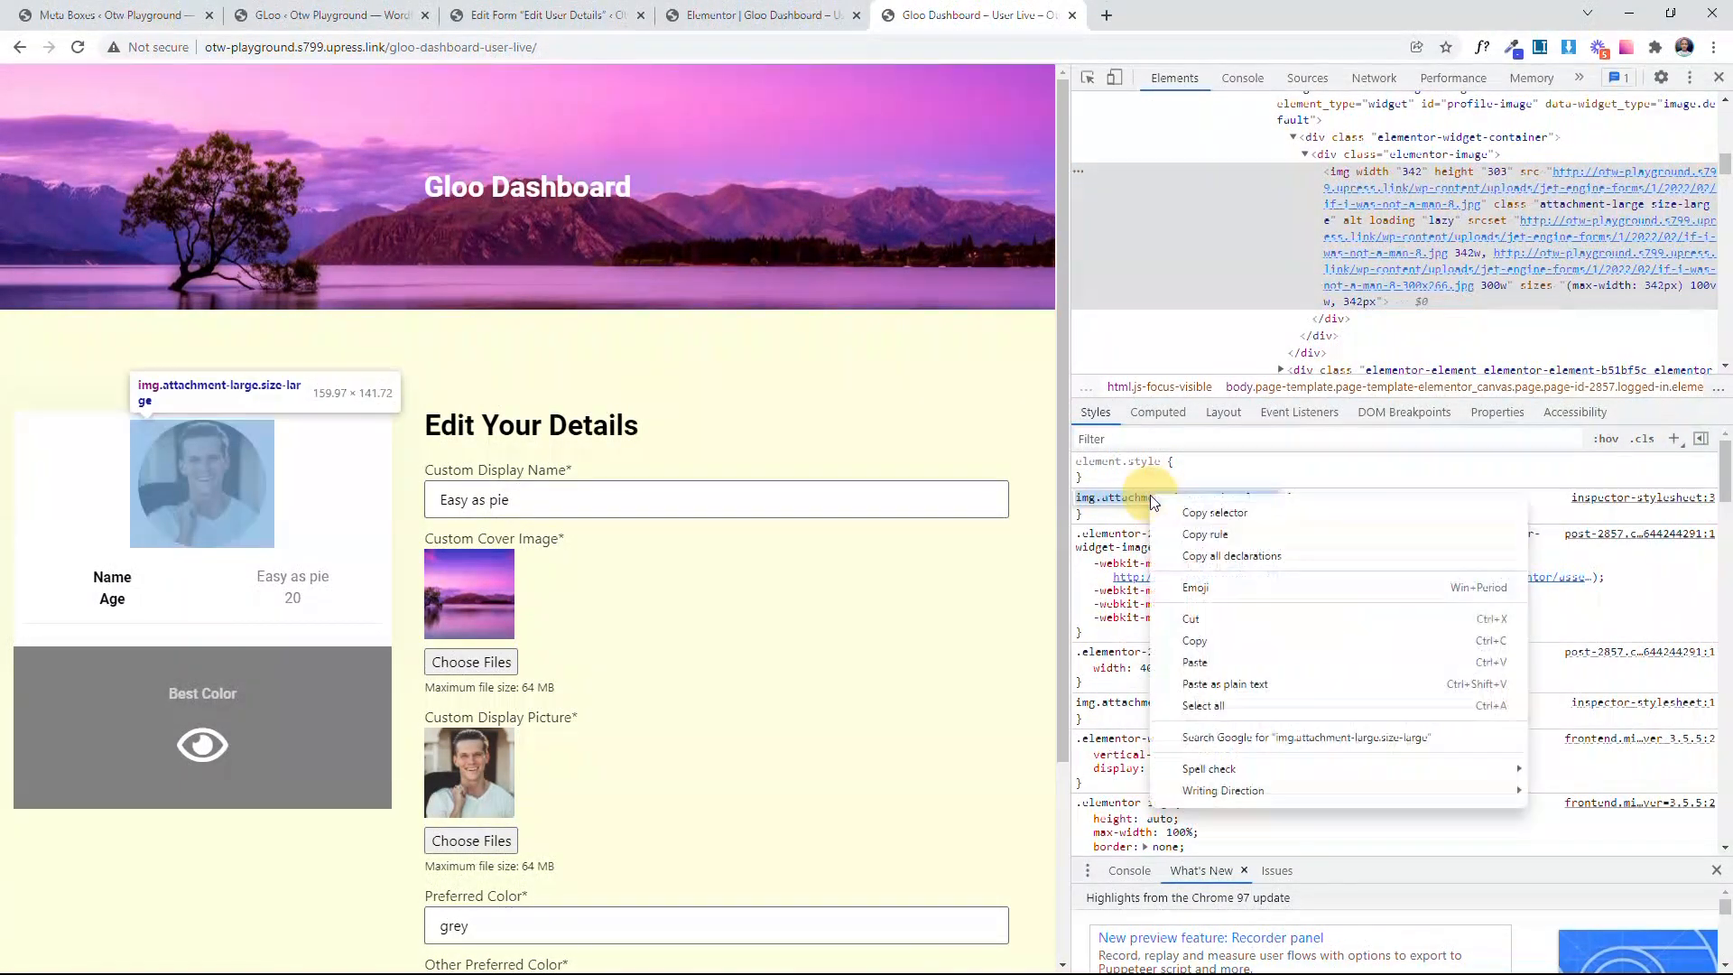
pyautogui.click(1173, 518)
# Step: Return to the Elementor editor and use the copied img.attachment-large.size-large selector as the Change Pic (SRC) event's target
pyautogui.click(741, 15)
pyautogui.click(212, 428)
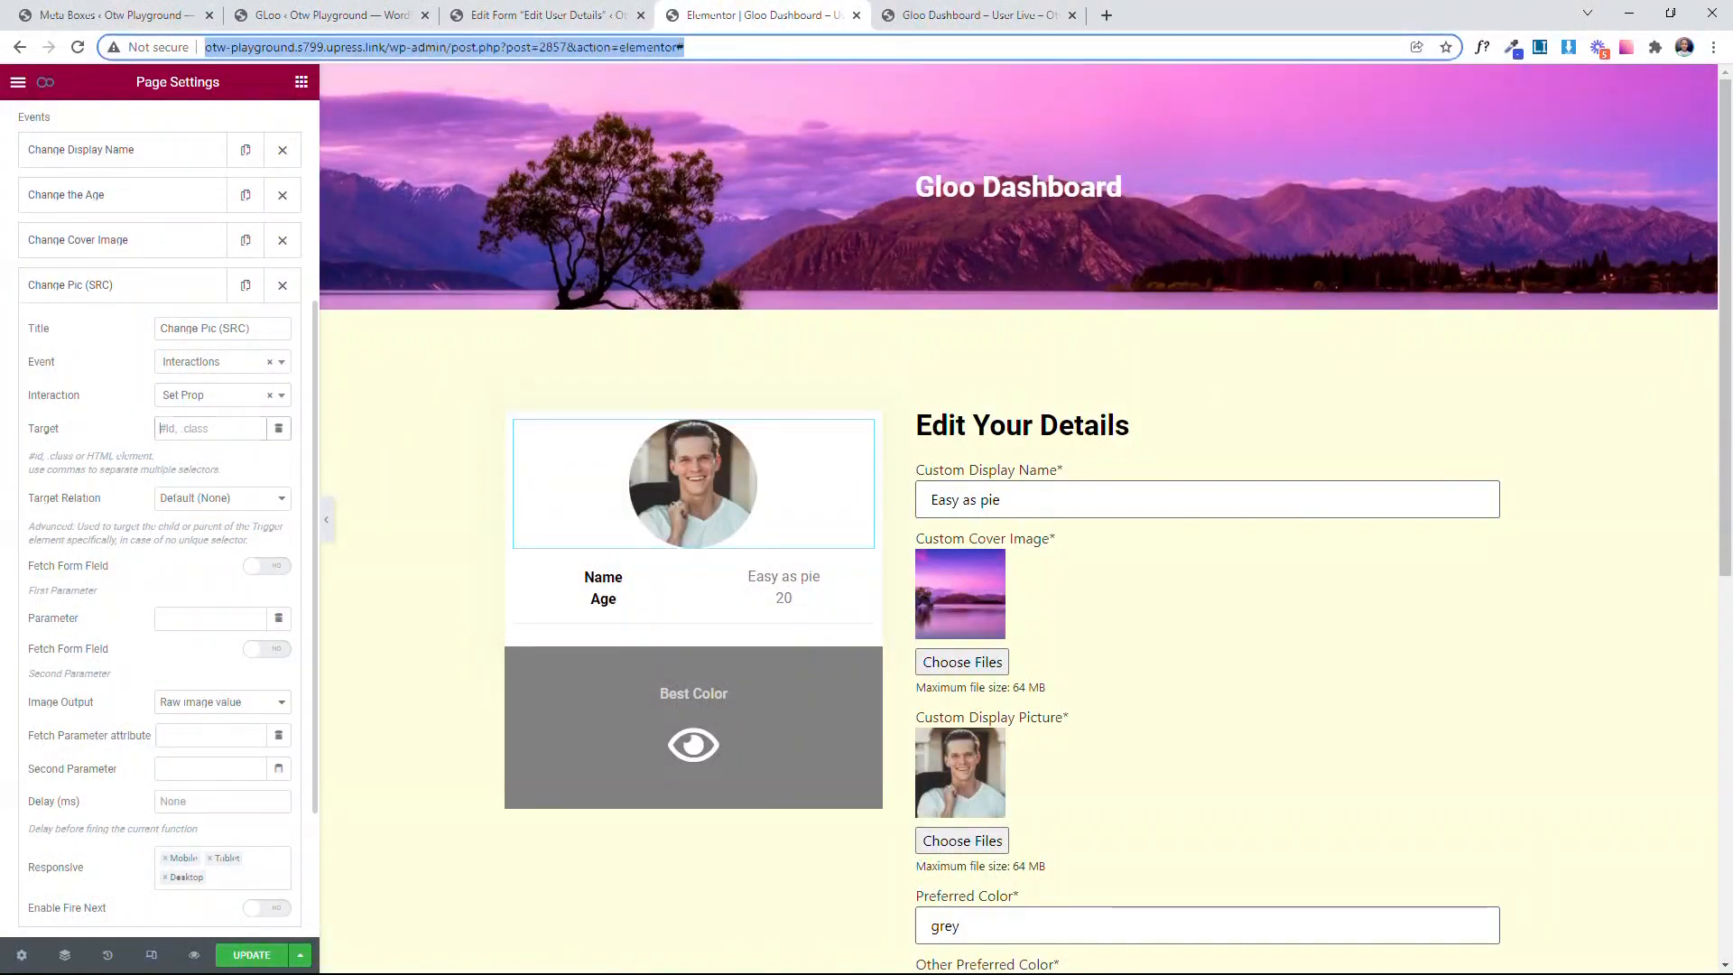
pyautogui.hotkey('ctrl', 'v')
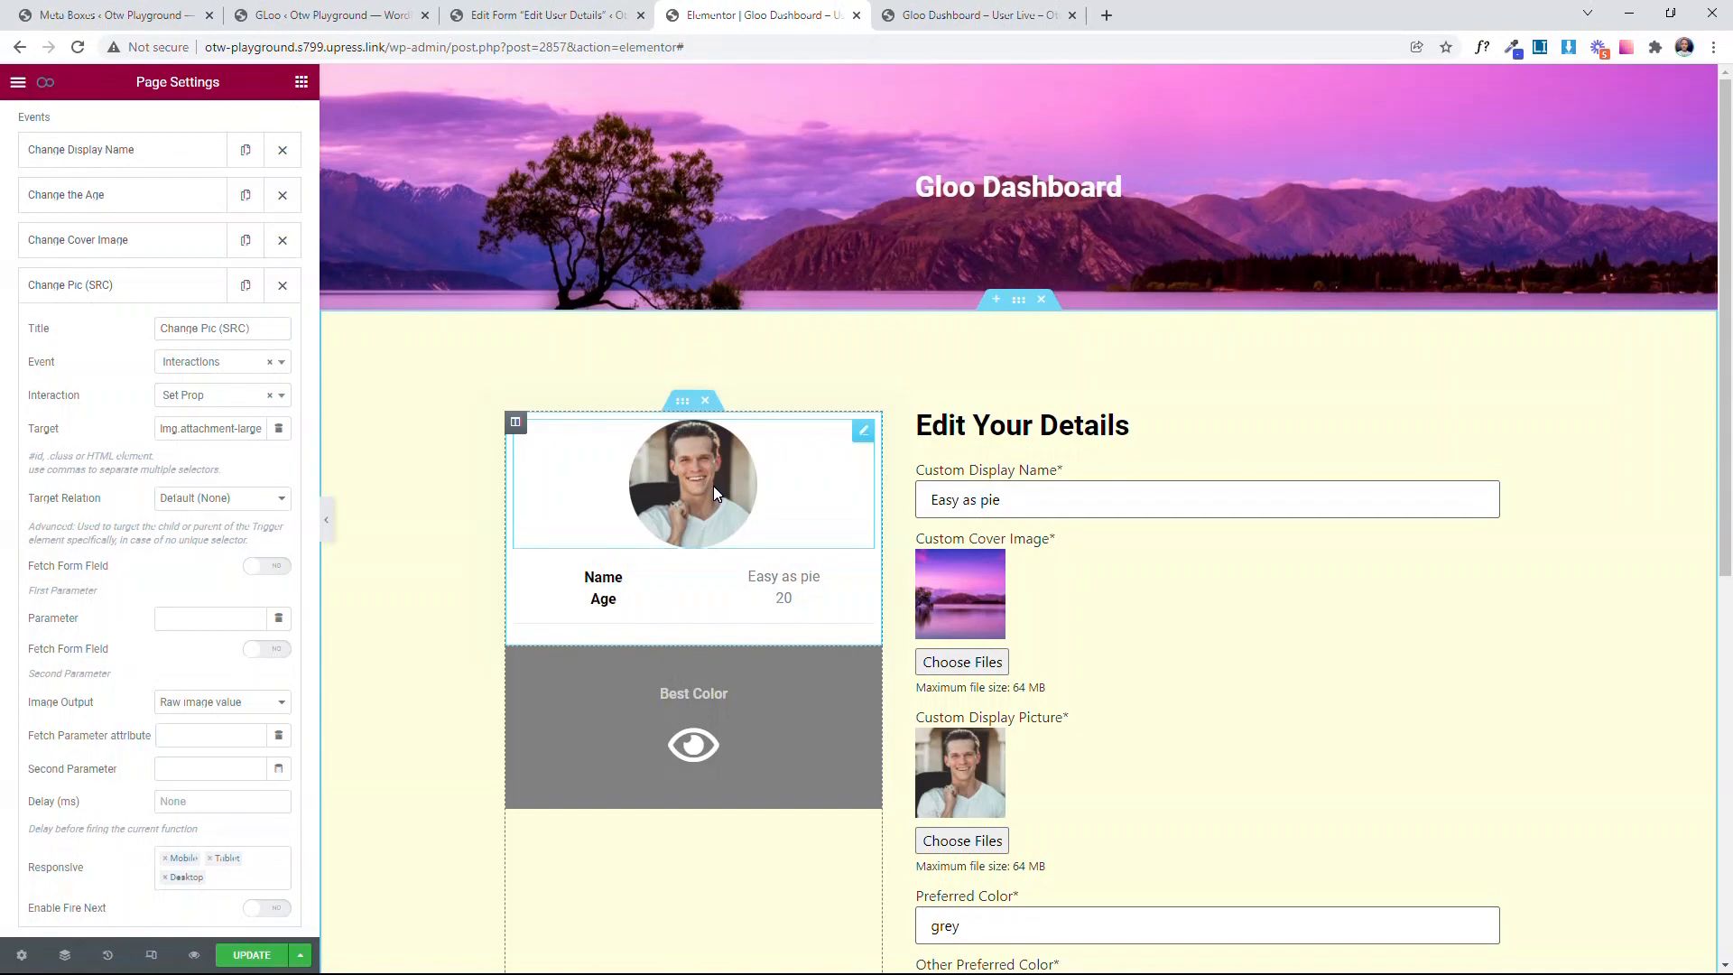
# Step: Check the profile image's source attribute in the live page's markup, and set the event's first Parameter to src
pyautogui.scroll(-2, 88, 436)
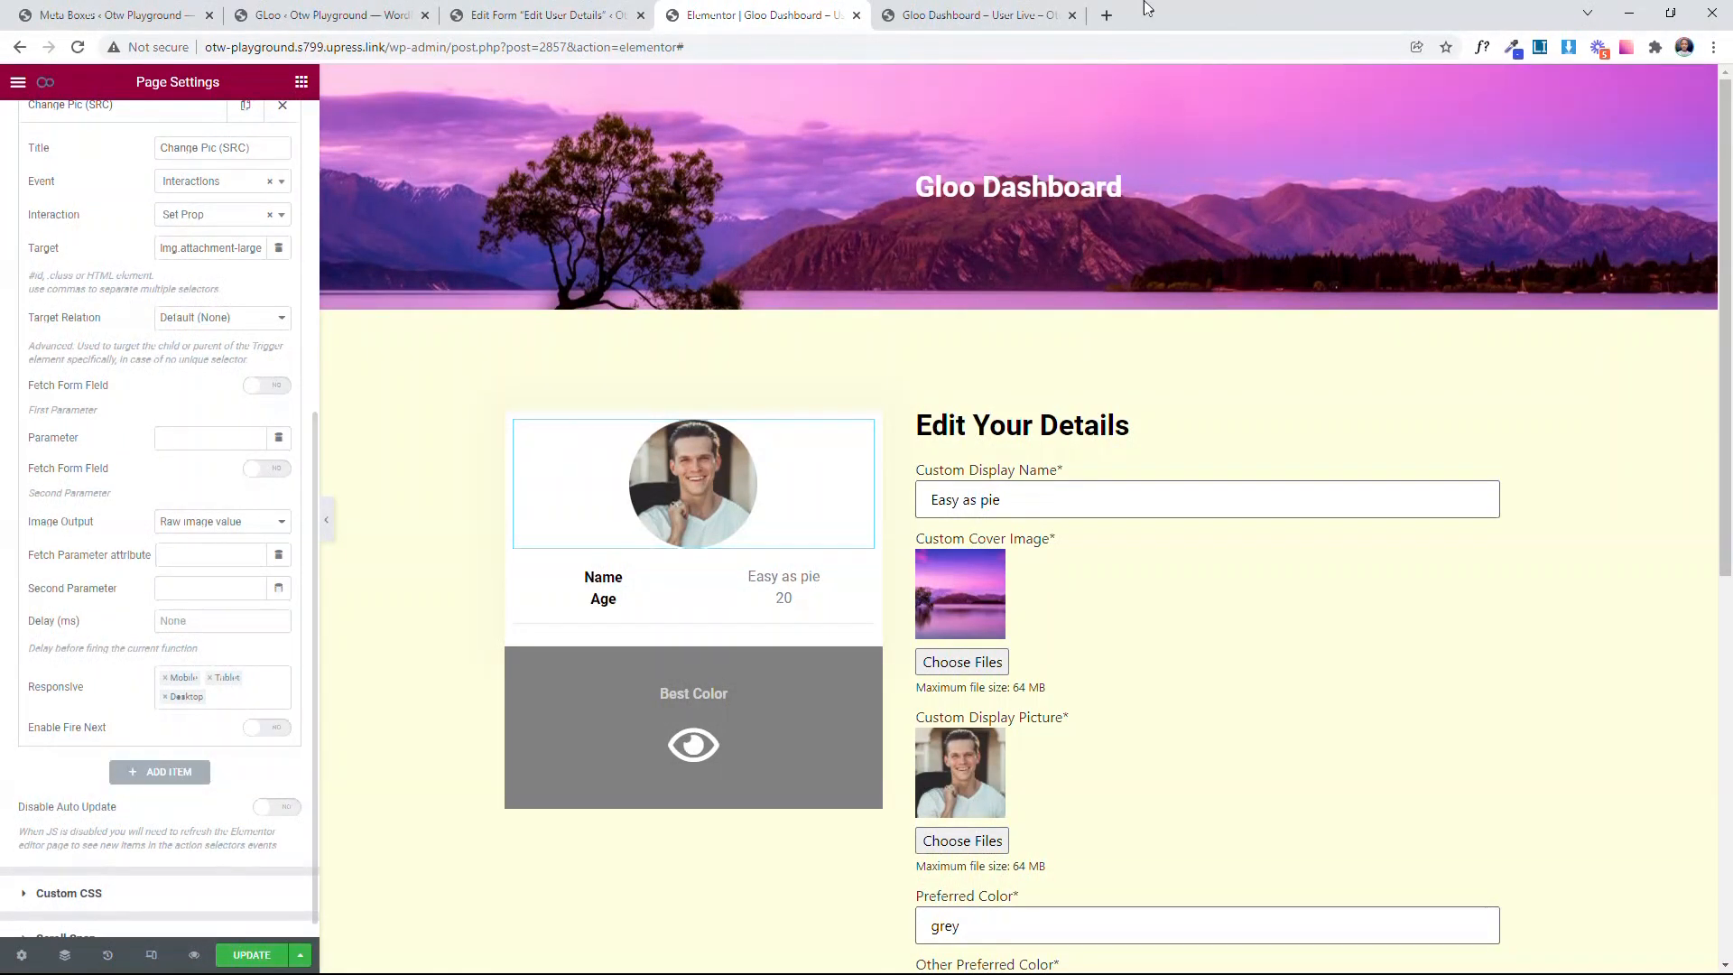
pyautogui.click(975, 14)
pyautogui.moveTo(1459, 187)
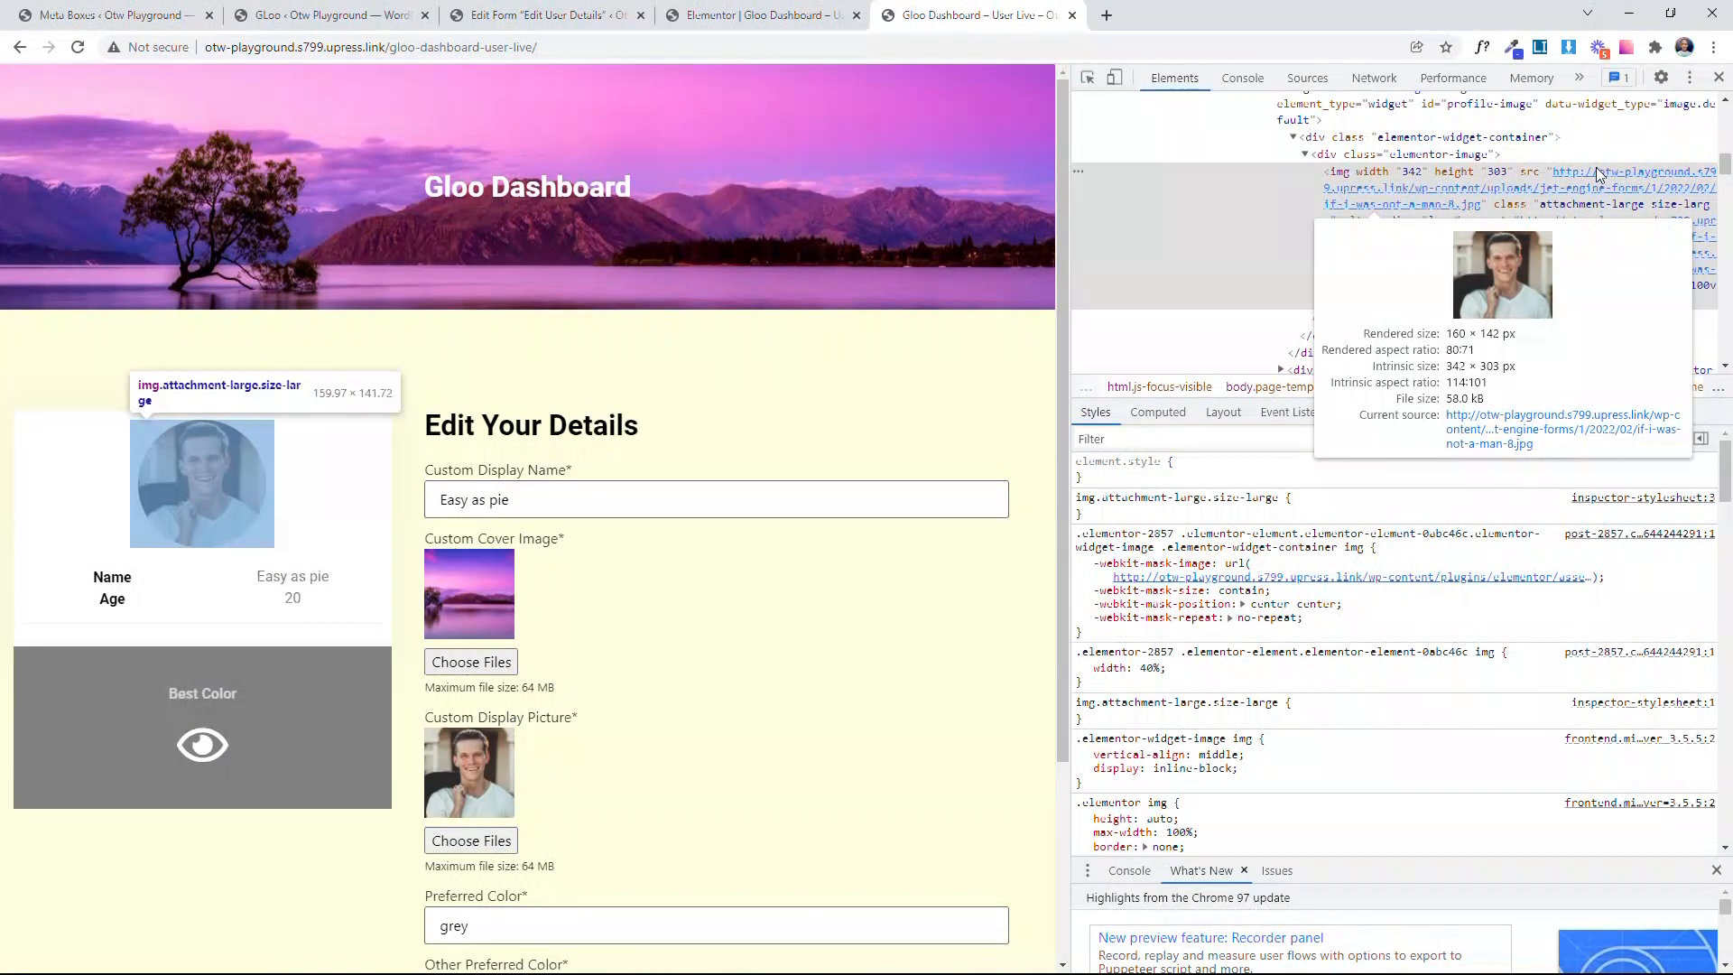
pyautogui.click(767, 14)
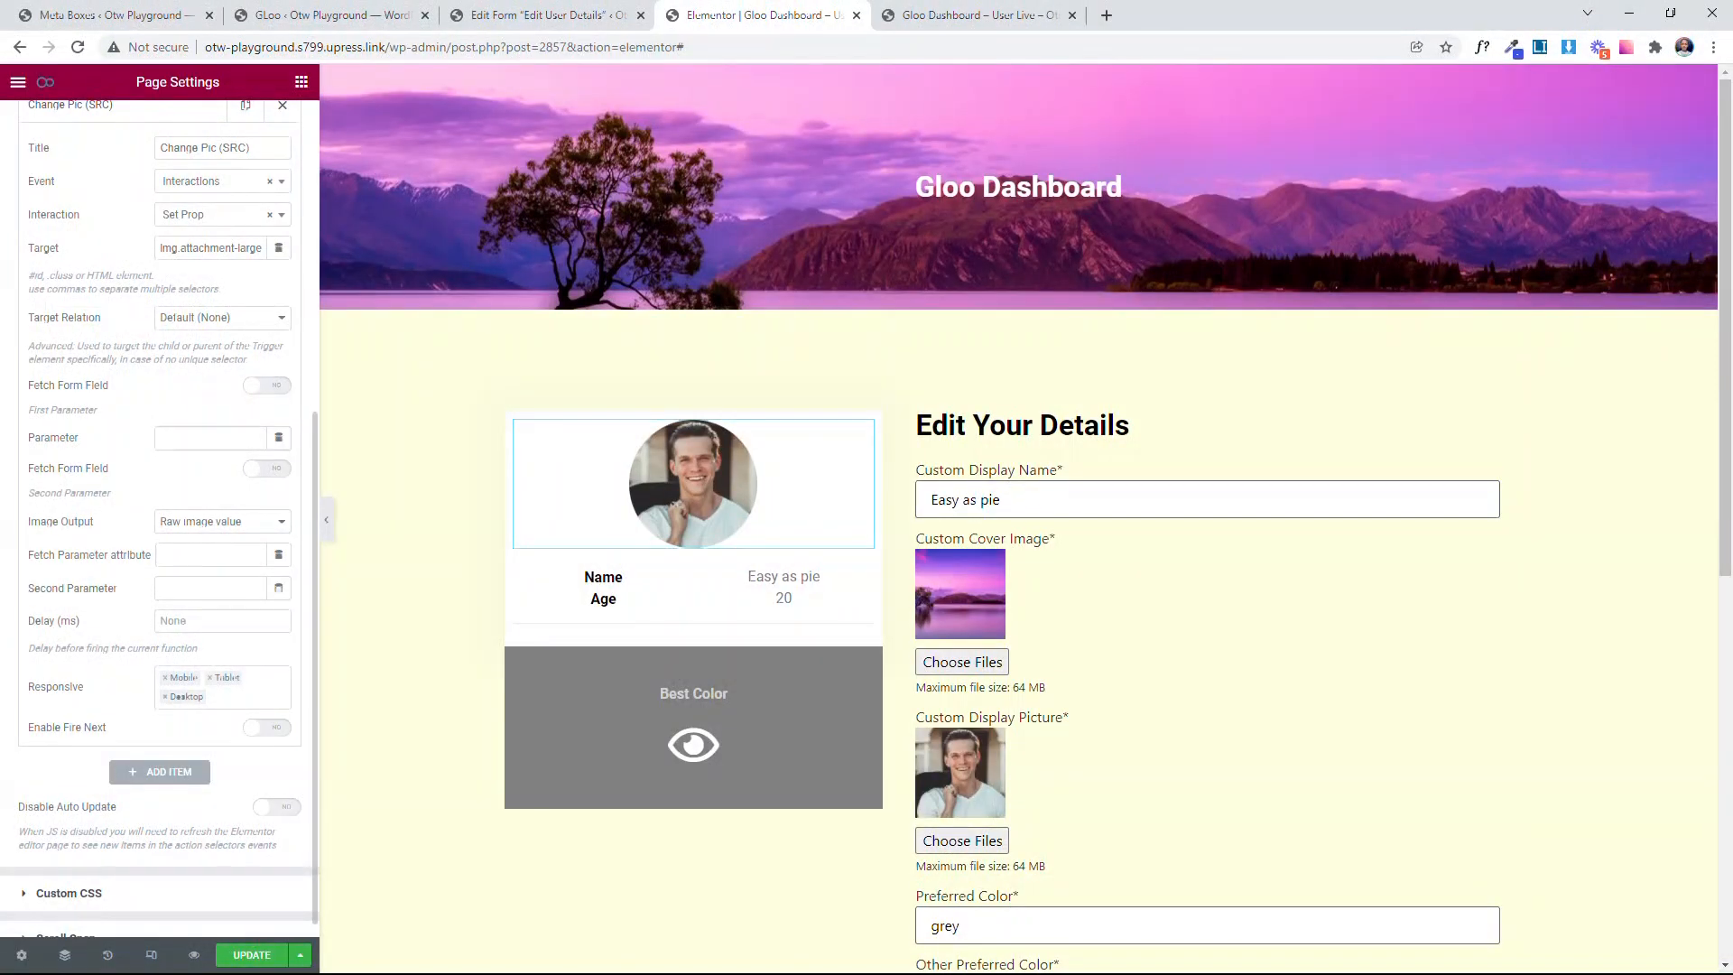
pyautogui.write('src')
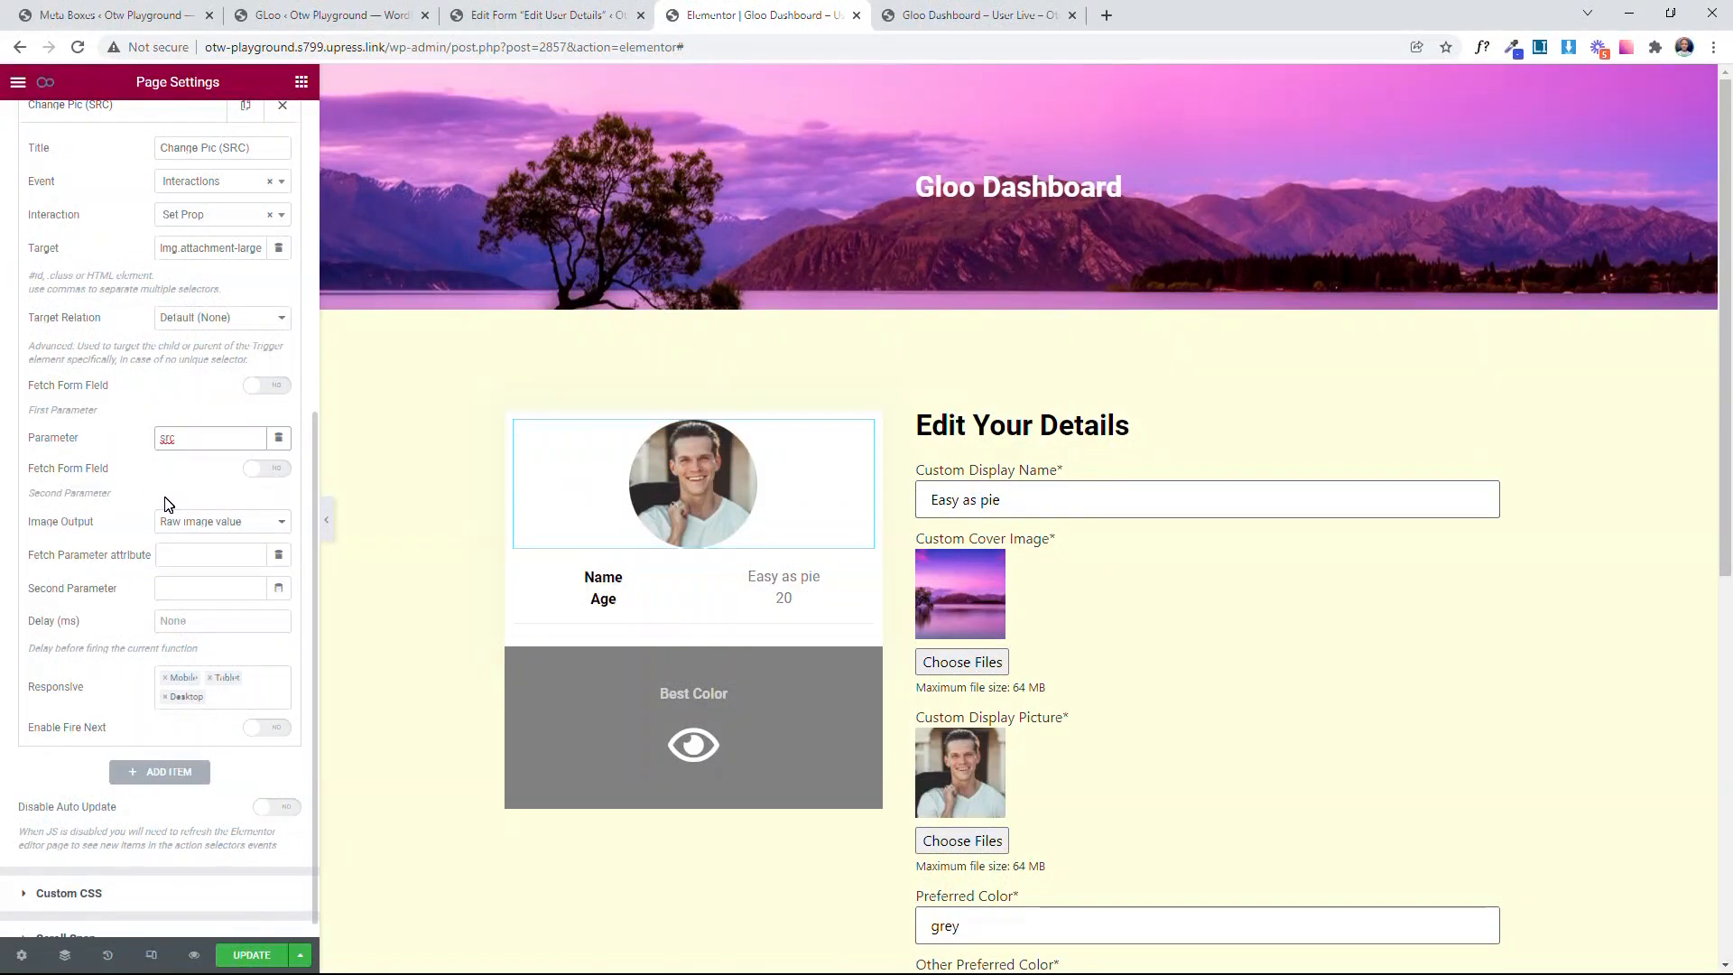
# Step: Enable Fetch Form Field for the second parameter and Fetch Image From Input, with Image Output set to Raw and remove double quotes
pyautogui.click(269, 469)
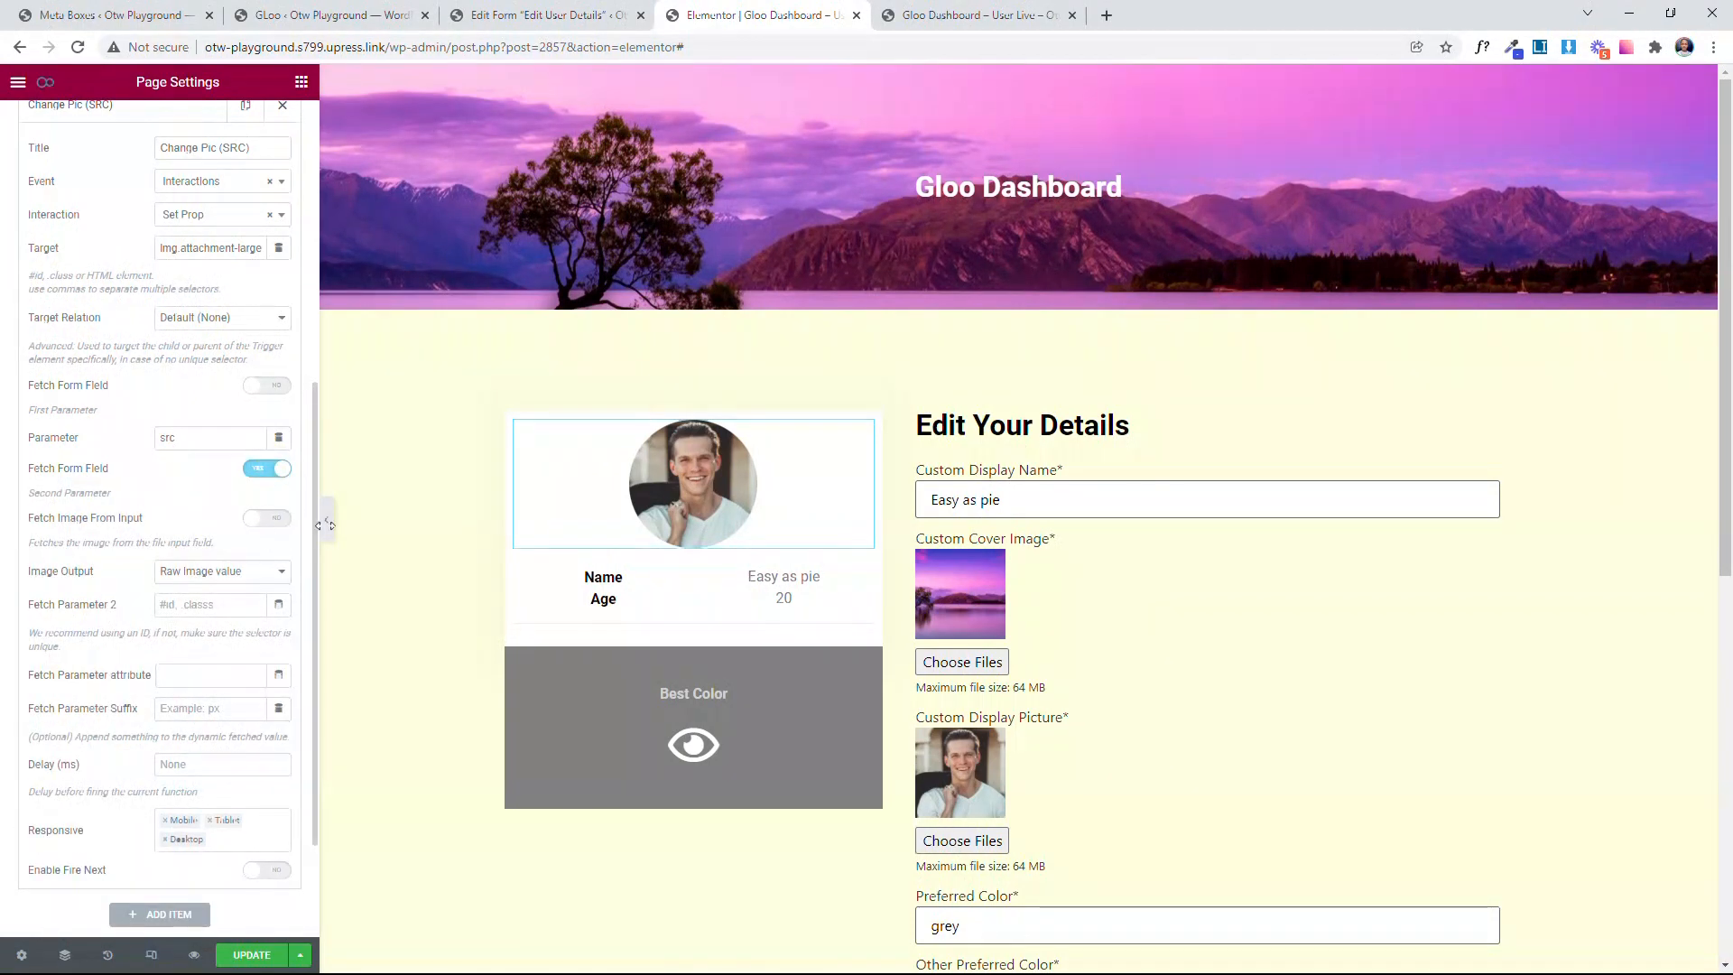
pyautogui.click(264, 519)
pyautogui.scroll(-1, 163, 518)
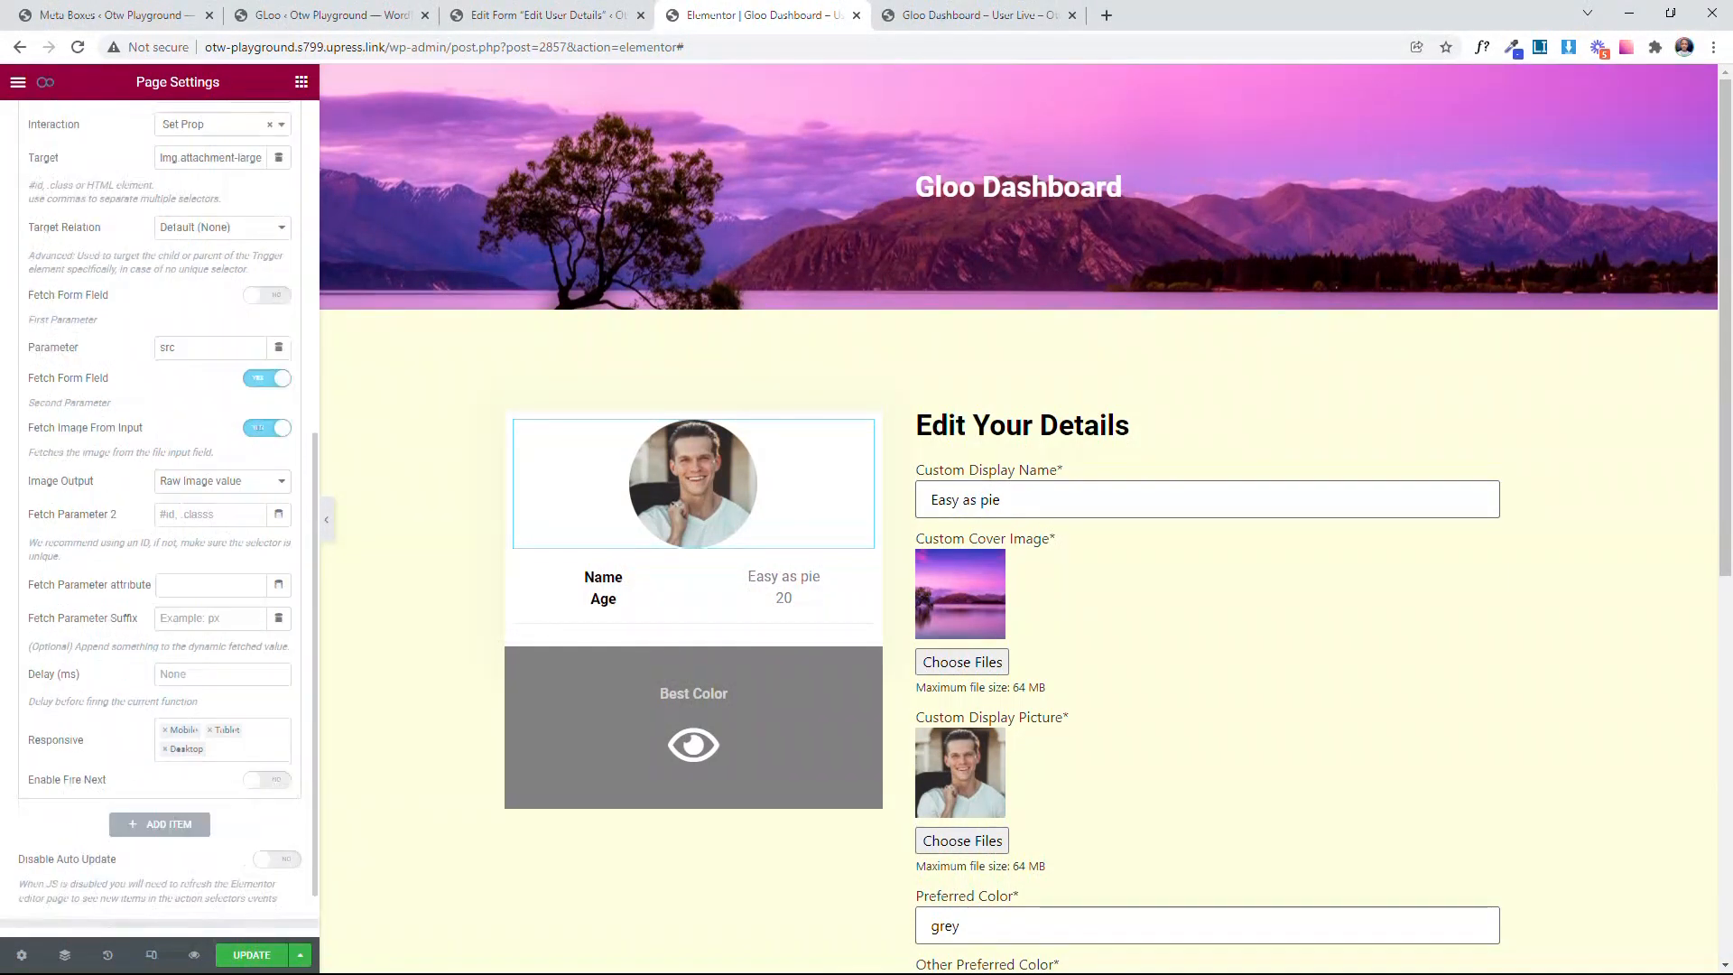
pyautogui.click(188, 480)
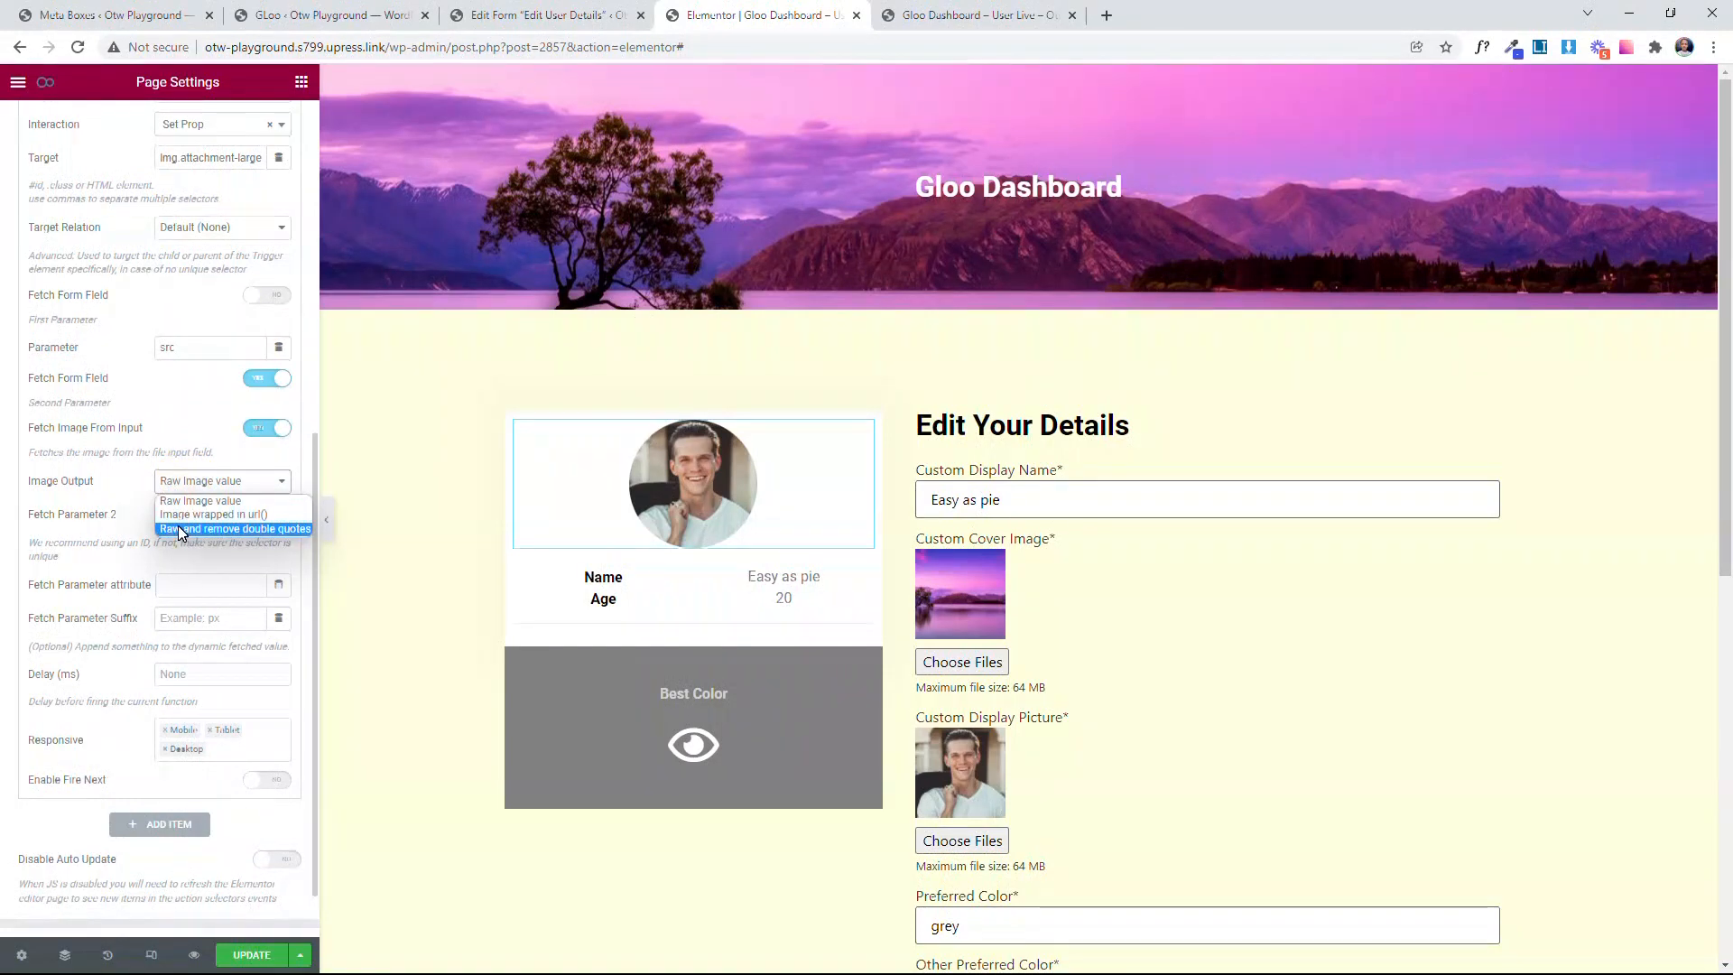
pyautogui.click(180, 529)
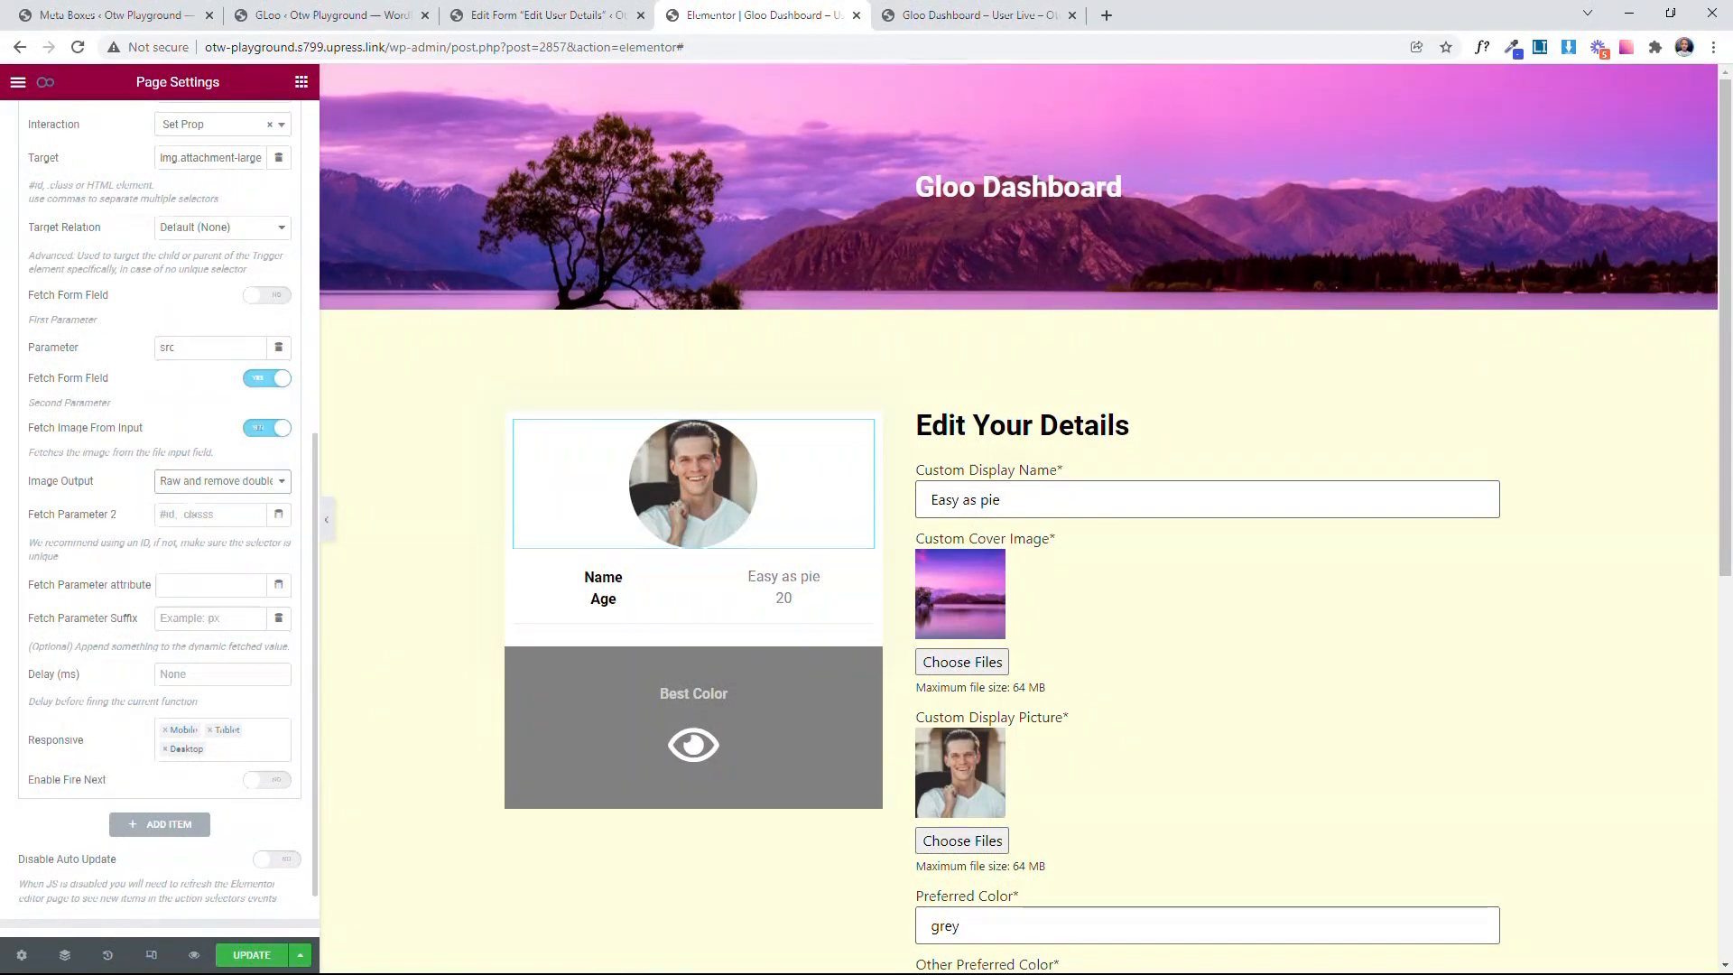
pyautogui.click(191, 485)
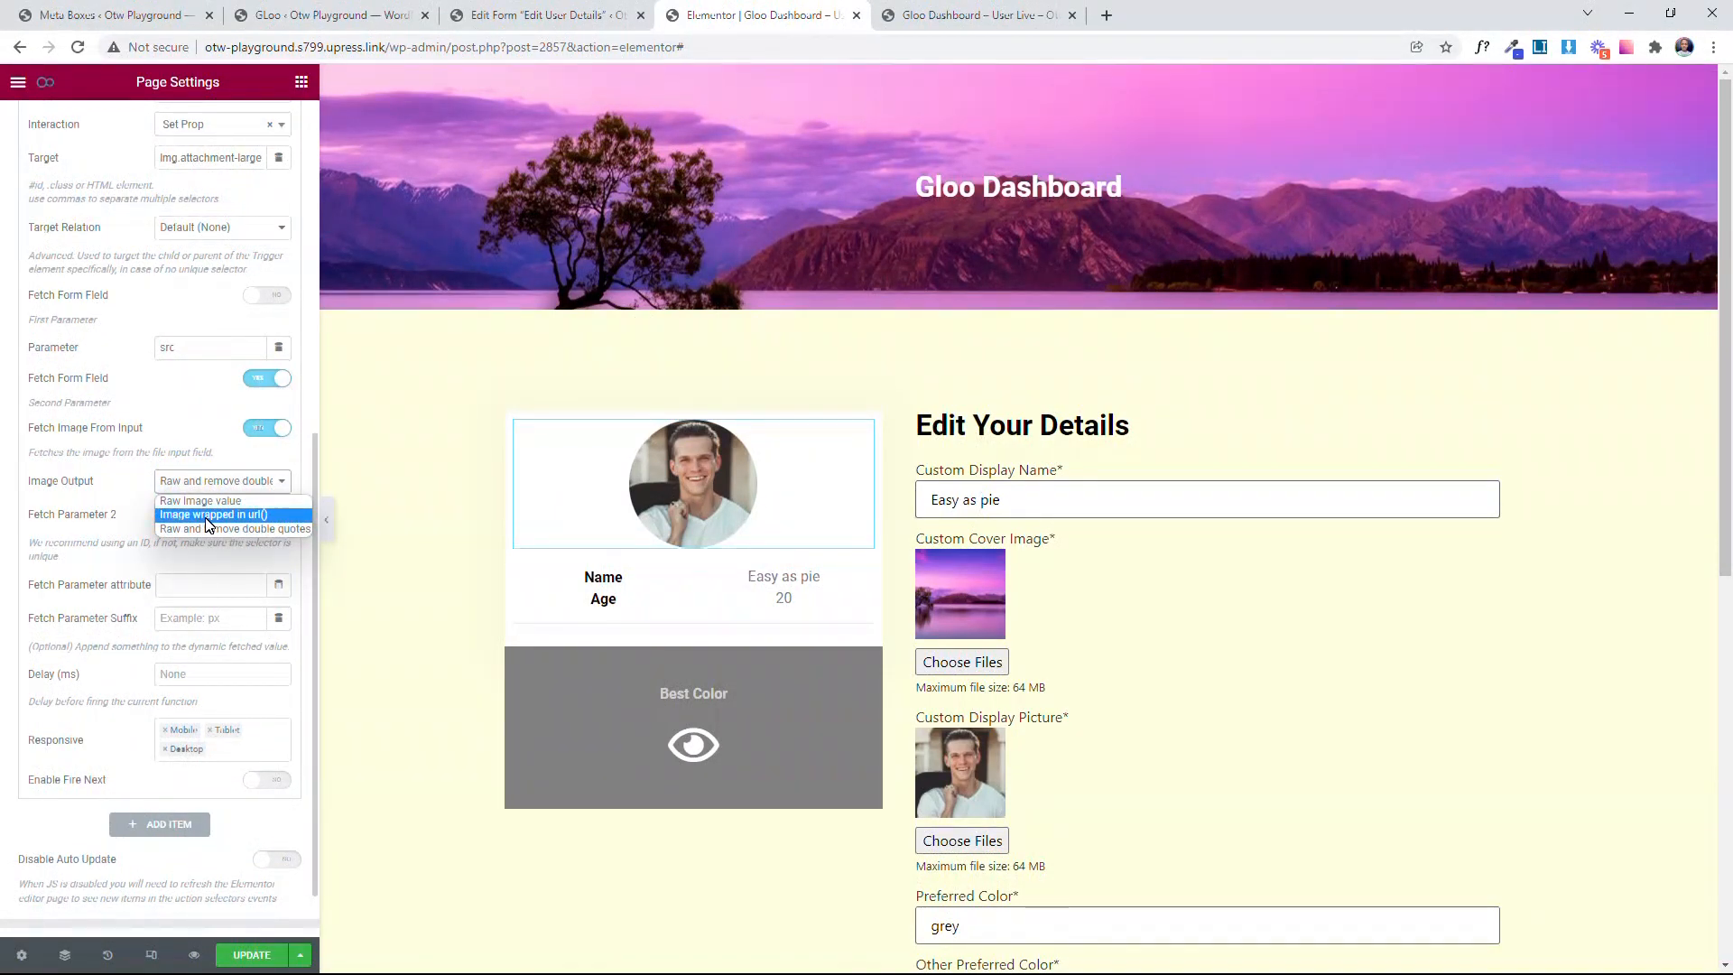
pyautogui.click(119, 535)
# Step: Set Fetch Parameter 2 to input[name="custom-display-picture"], copying the field name from the Edit User Details form
pyautogui.scroll(-1, 144, 524)
pyautogui.click(194, 442)
pyautogui.write('input')
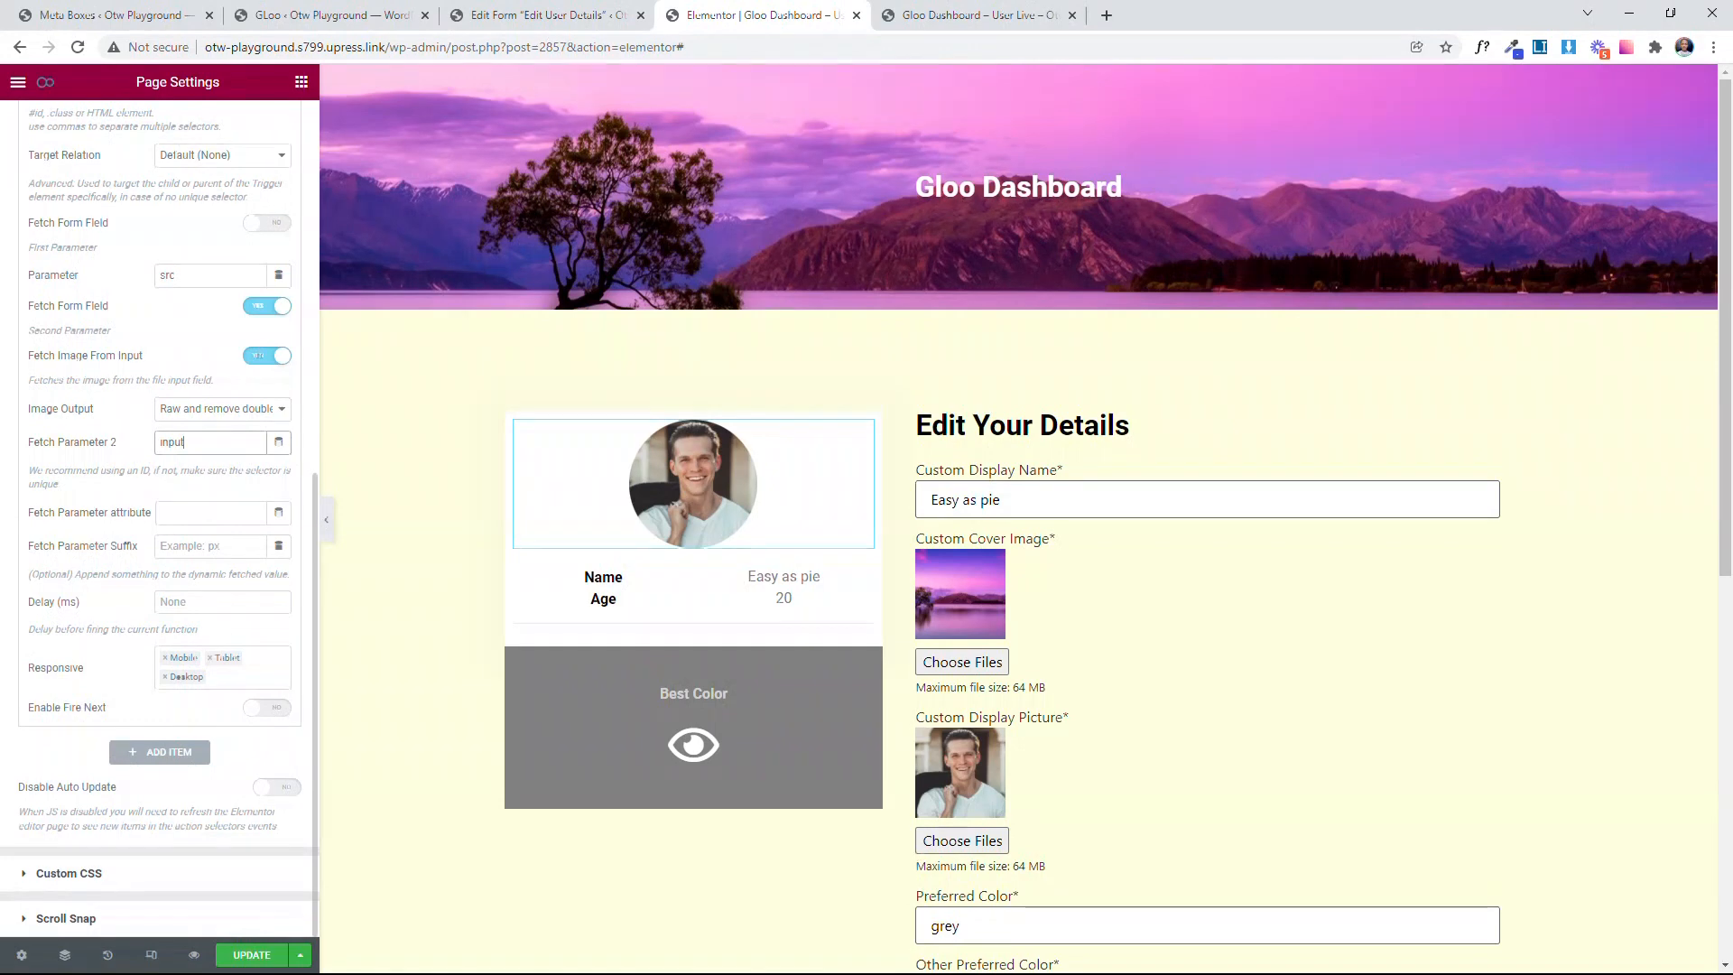
pyautogui.write("[name='")
pyautogui.click(475, 12)
pyautogui.rightClick(470, 391)
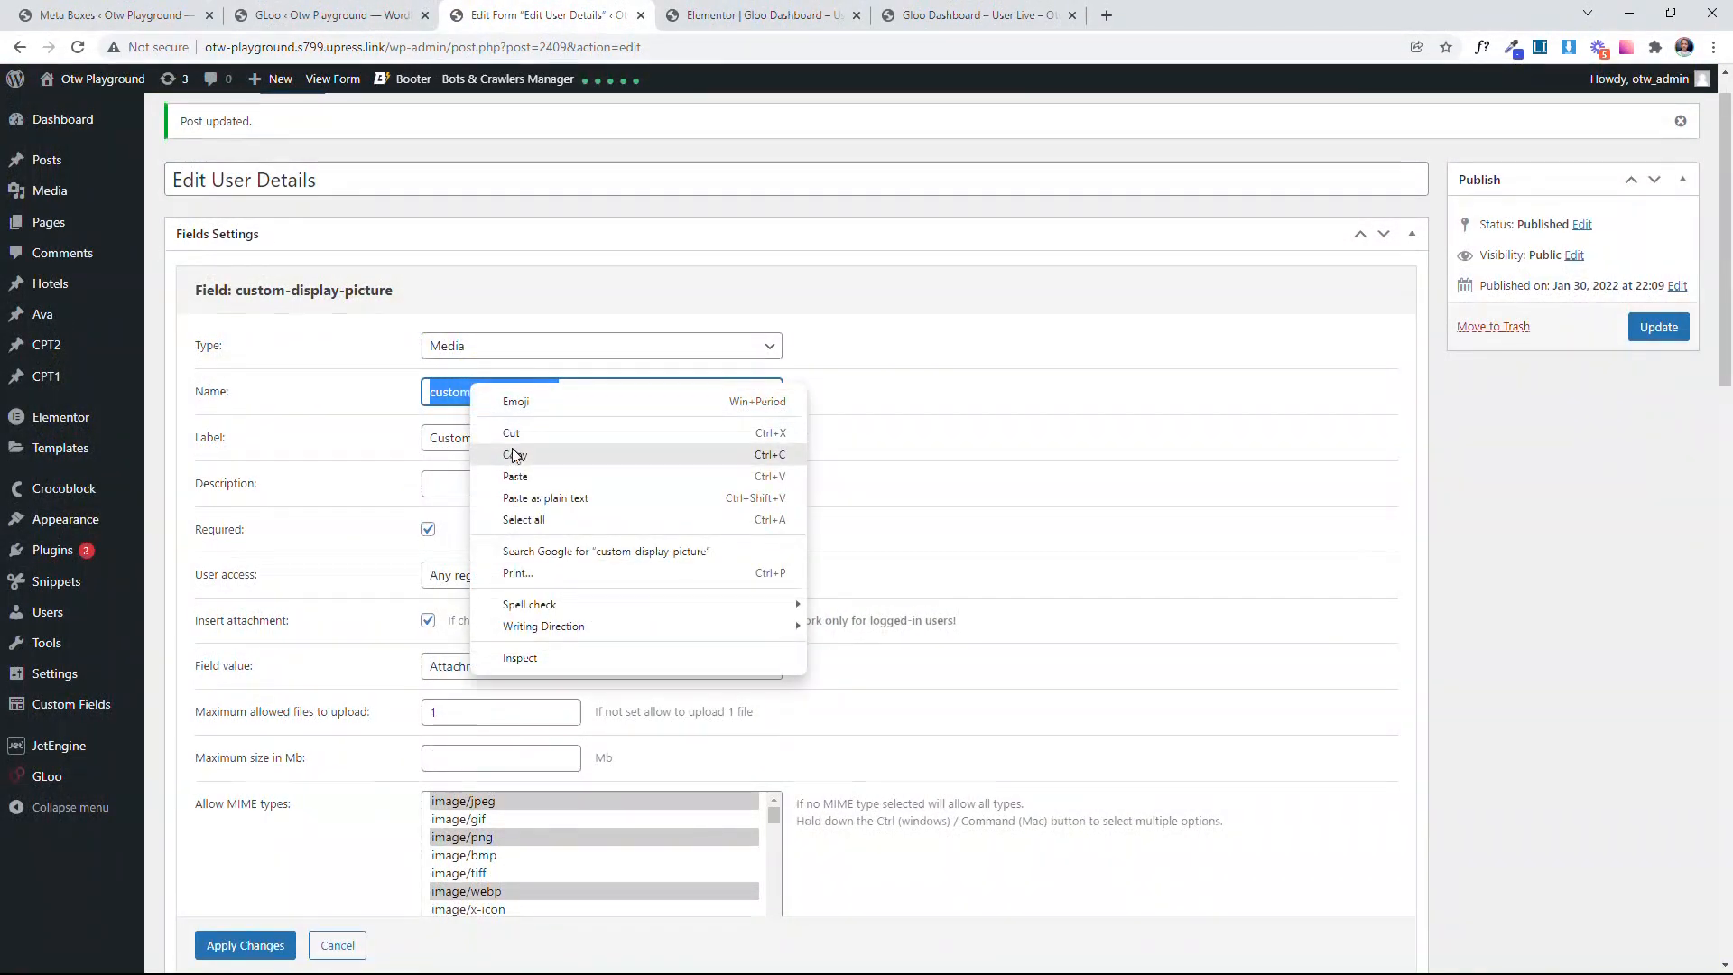
pyautogui.click(514, 457)
pyautogui.click(722, 17)
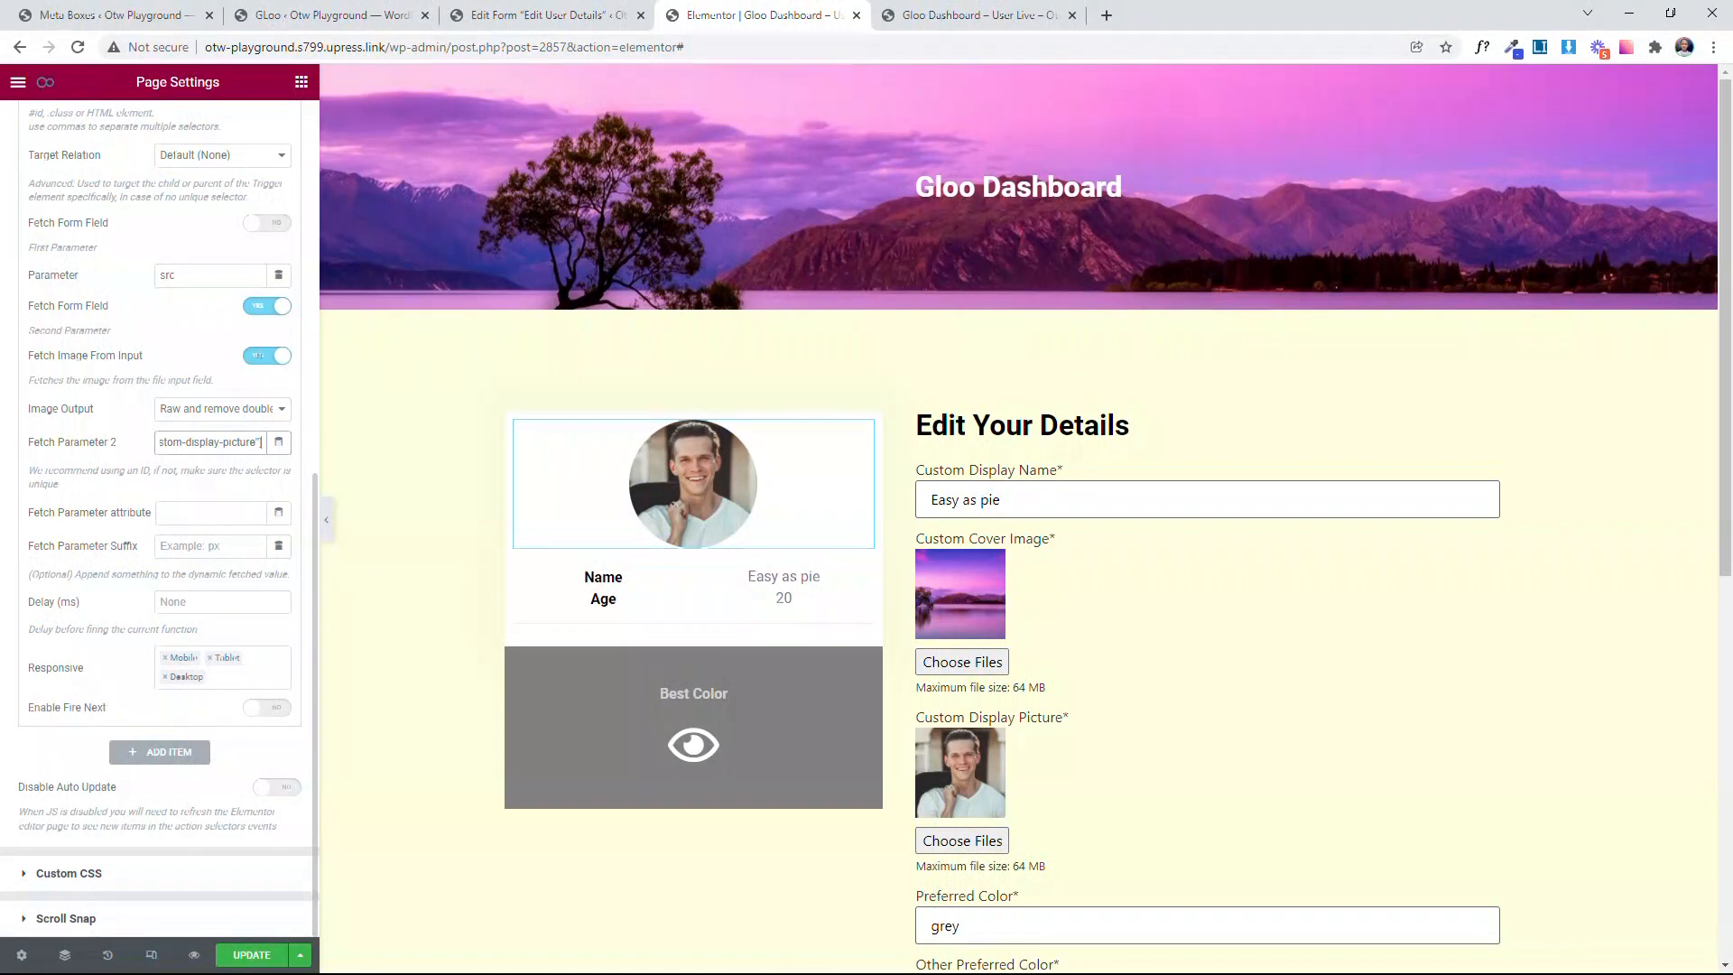
# Step: Set the Change Pic (SRC) event's delay to 5 ms and review its settings
pyautogui.click(222, 600)
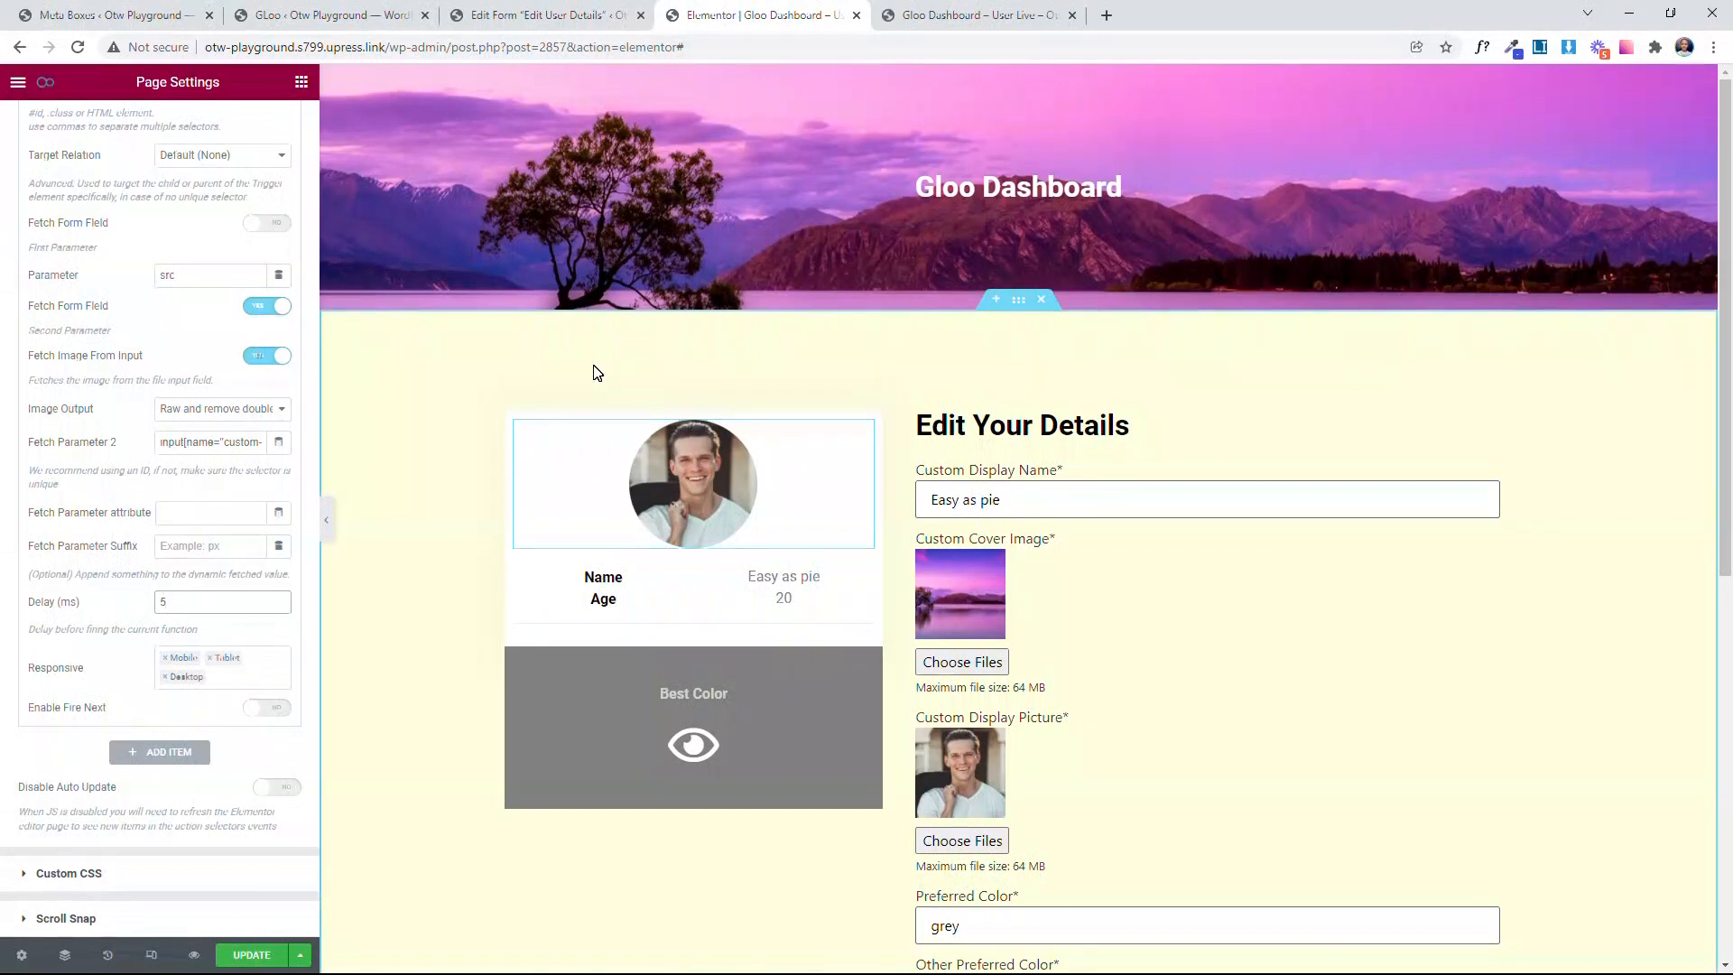
pyautogui.scroll(2, 158, 426)
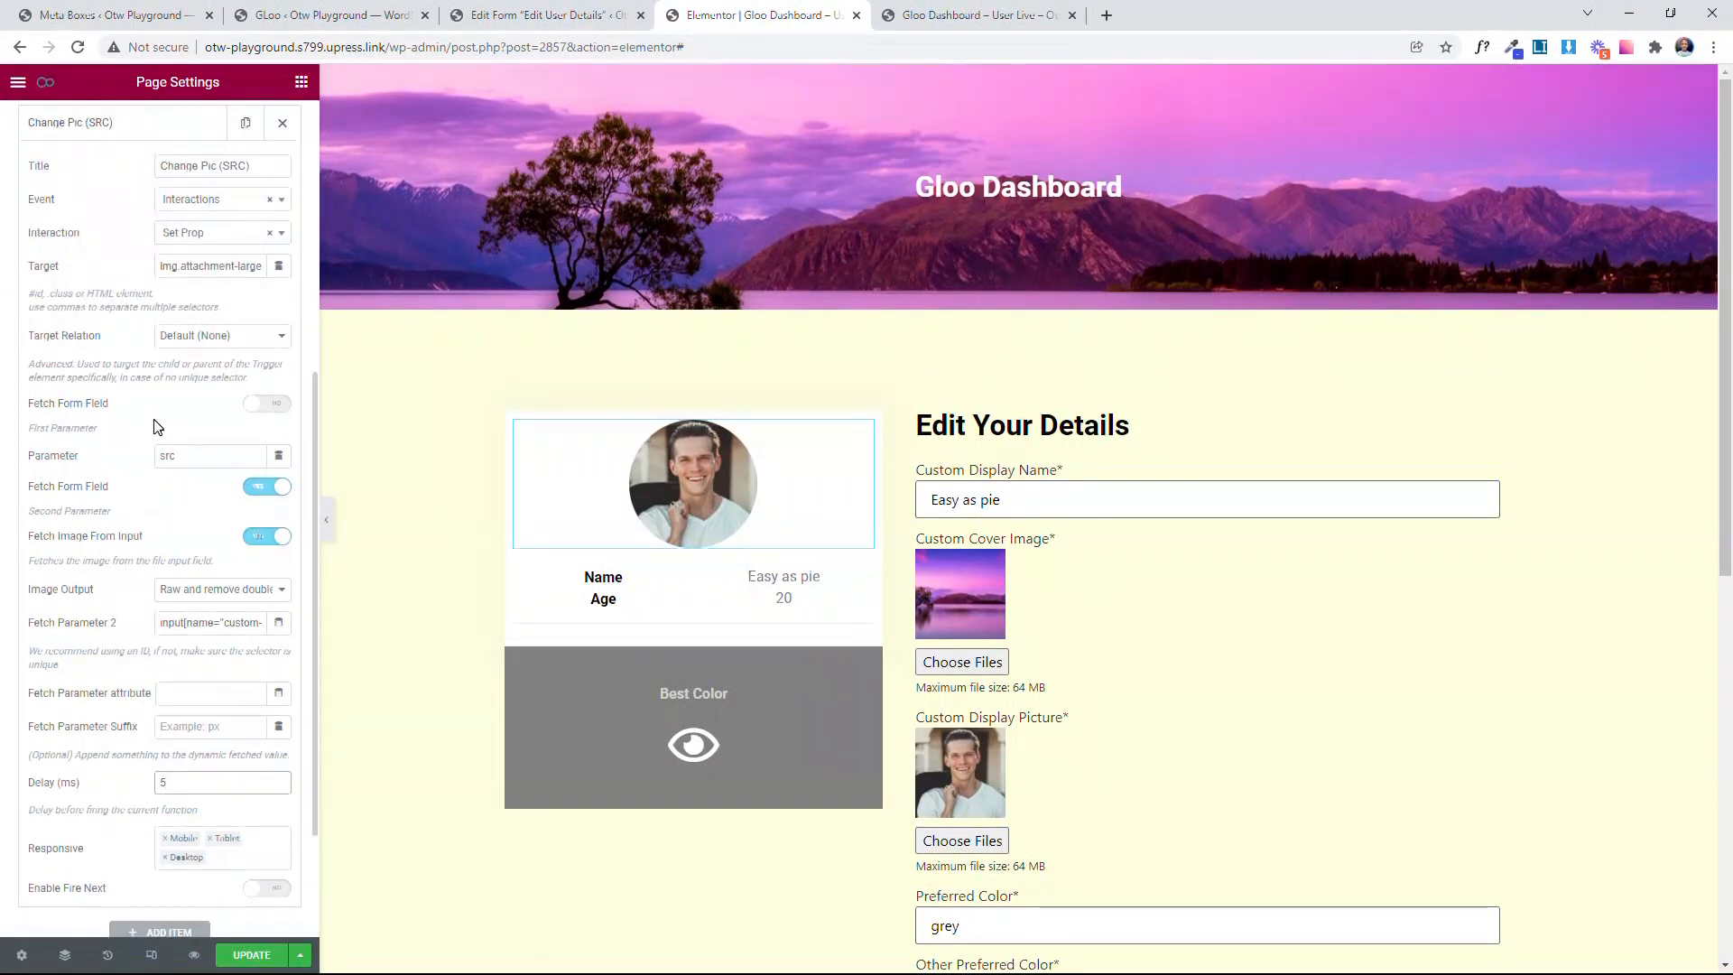
pyautogui.scroll(3, 158, 426)
pyautogui.scroll(-1, 132, 390)
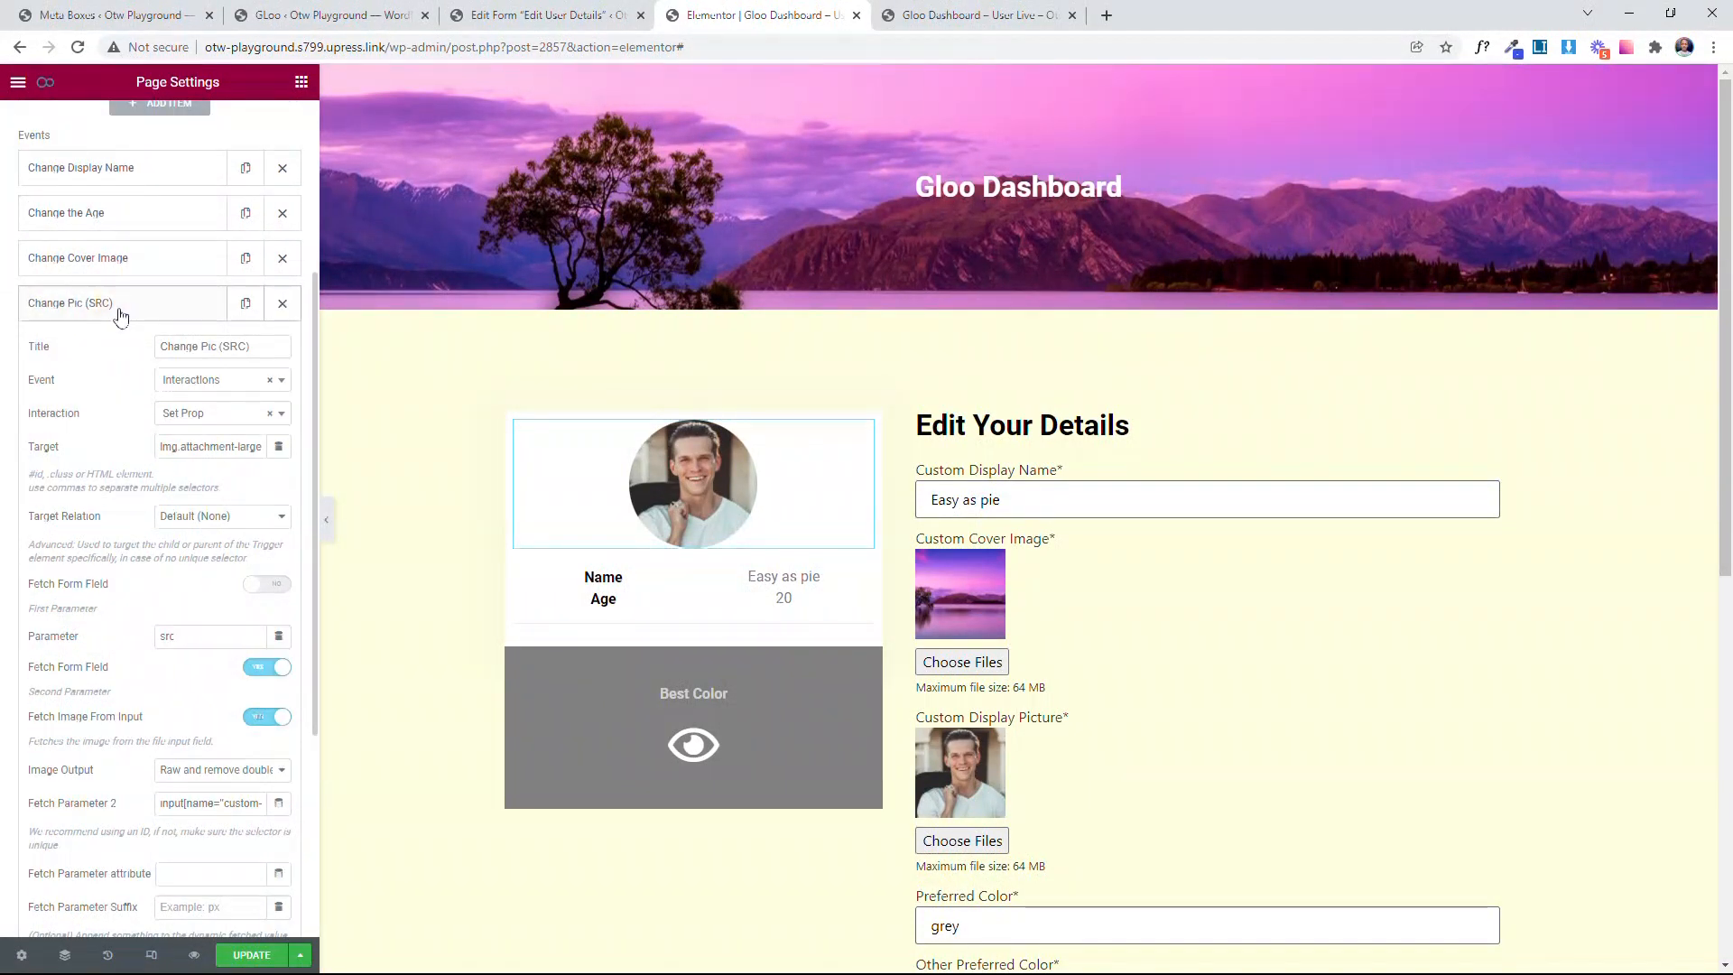
# Step: Add a new event titled Change Pic (SRCSET), checking the profile image's srcset attribute in the live page's markup
pyautogui.click(118, 304)
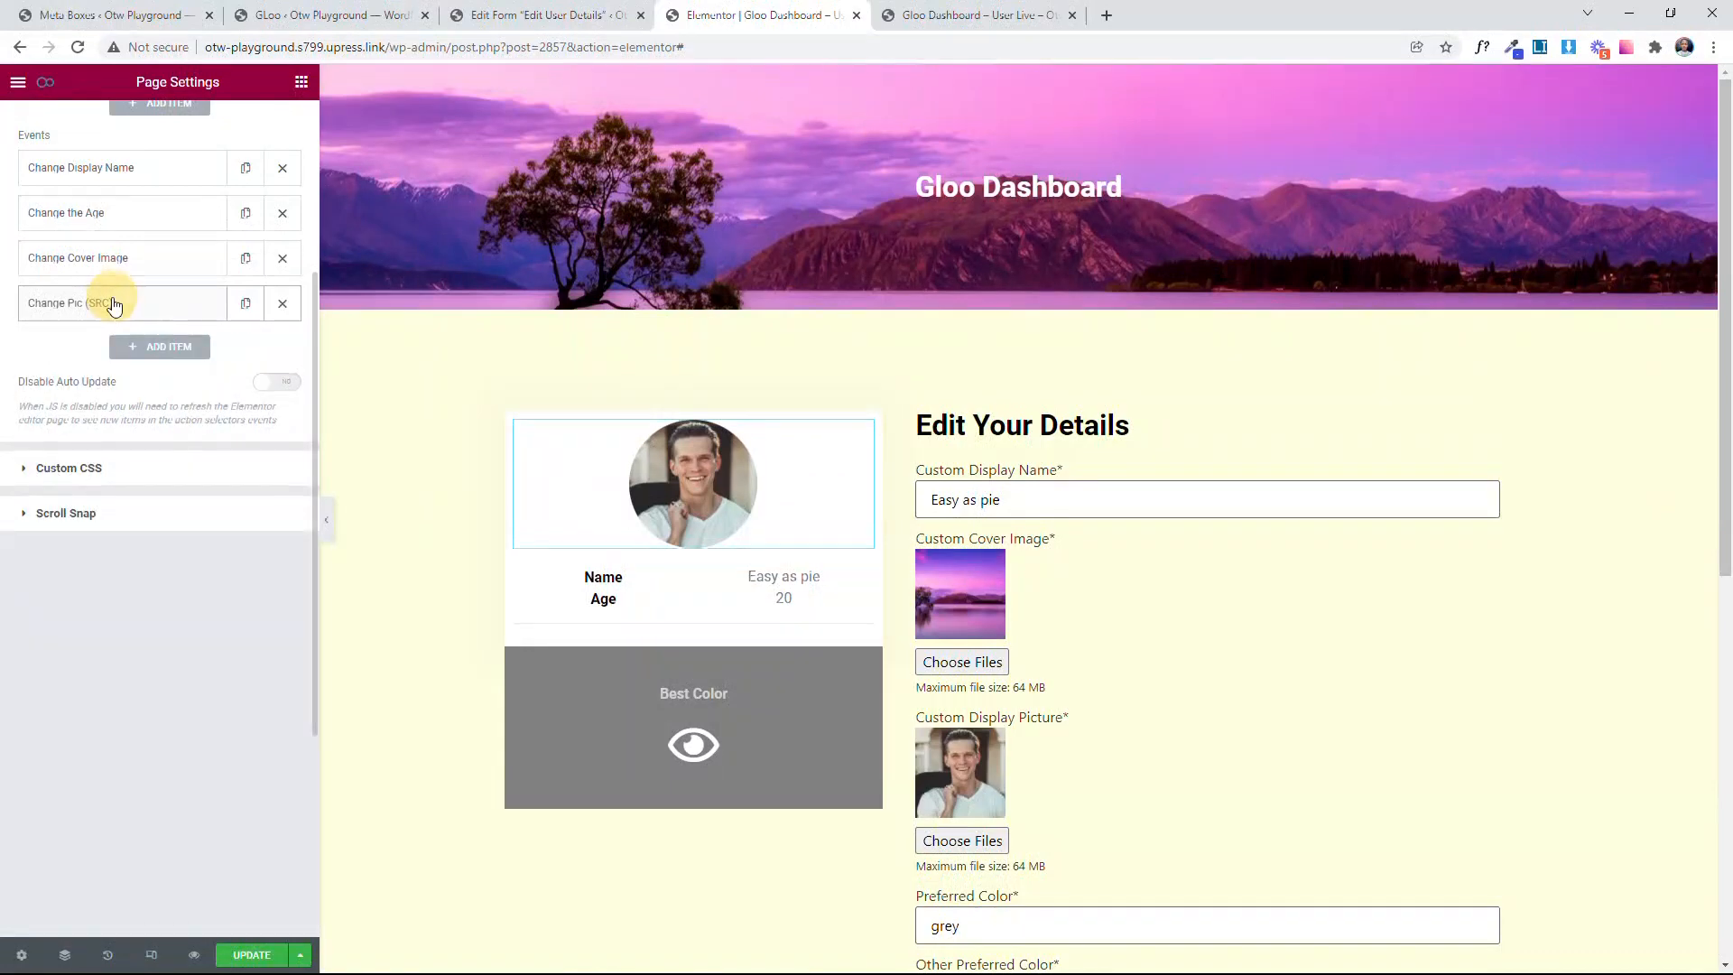
pyautogui.click(175, 354)
pyautogui.scroll(-2, 158, 523)
pyautogui.click(206, 428)
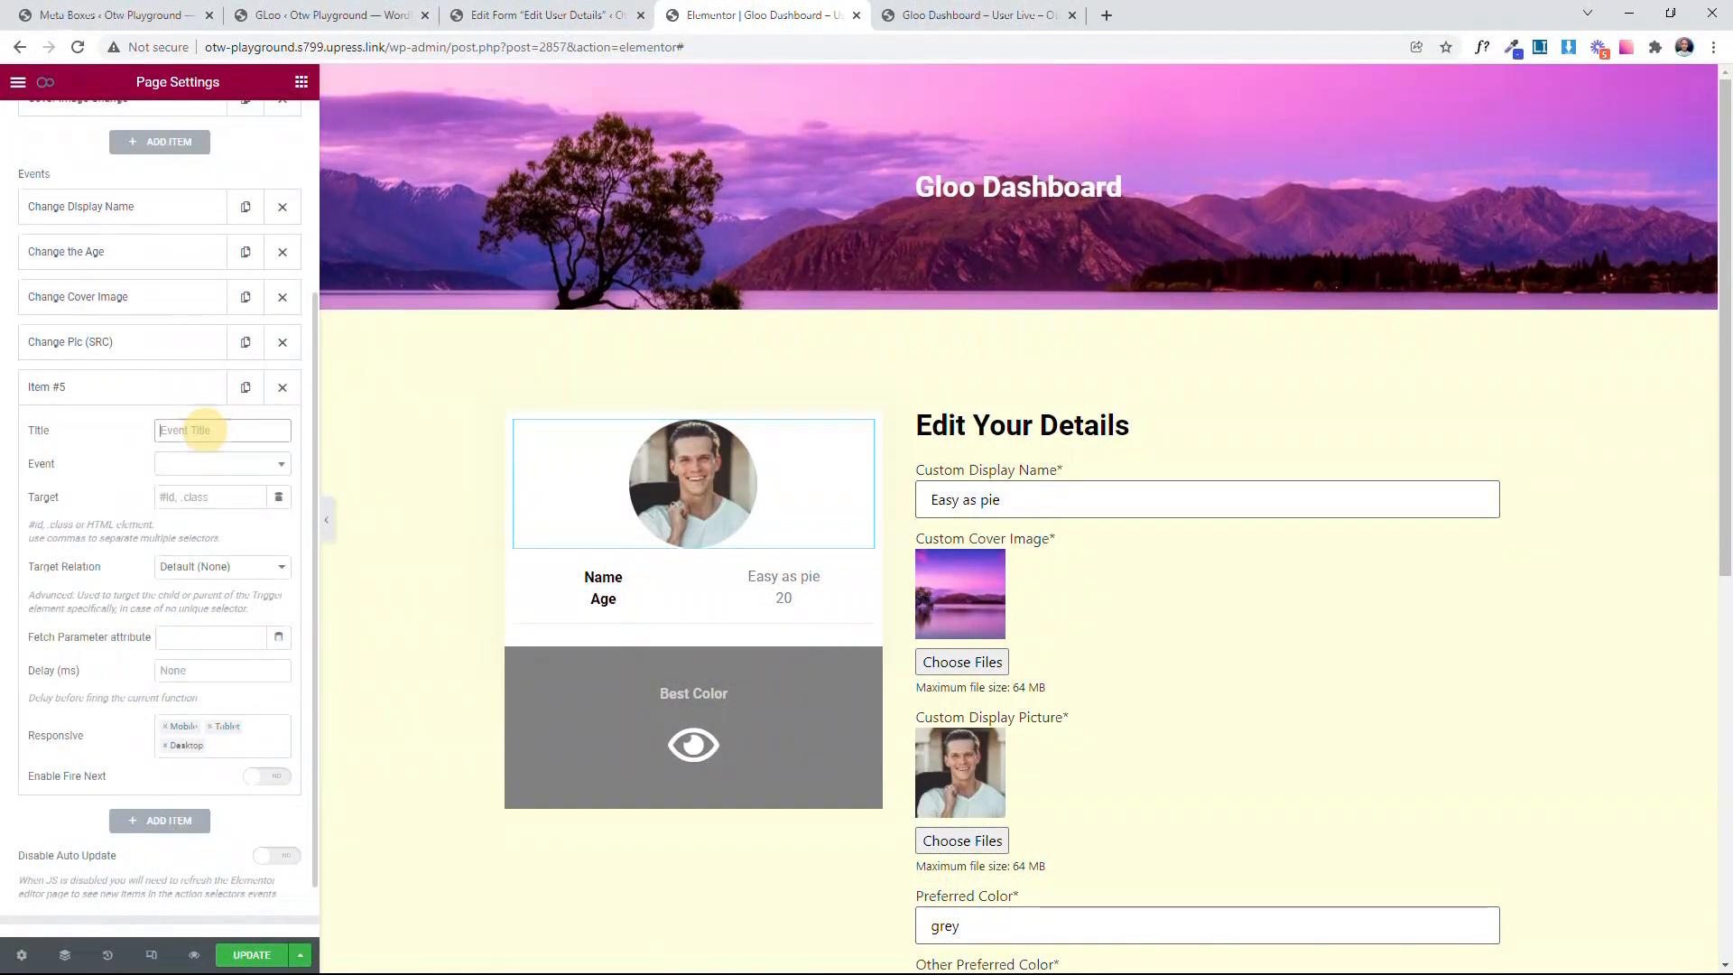
pyautogui.write('Change Pic')
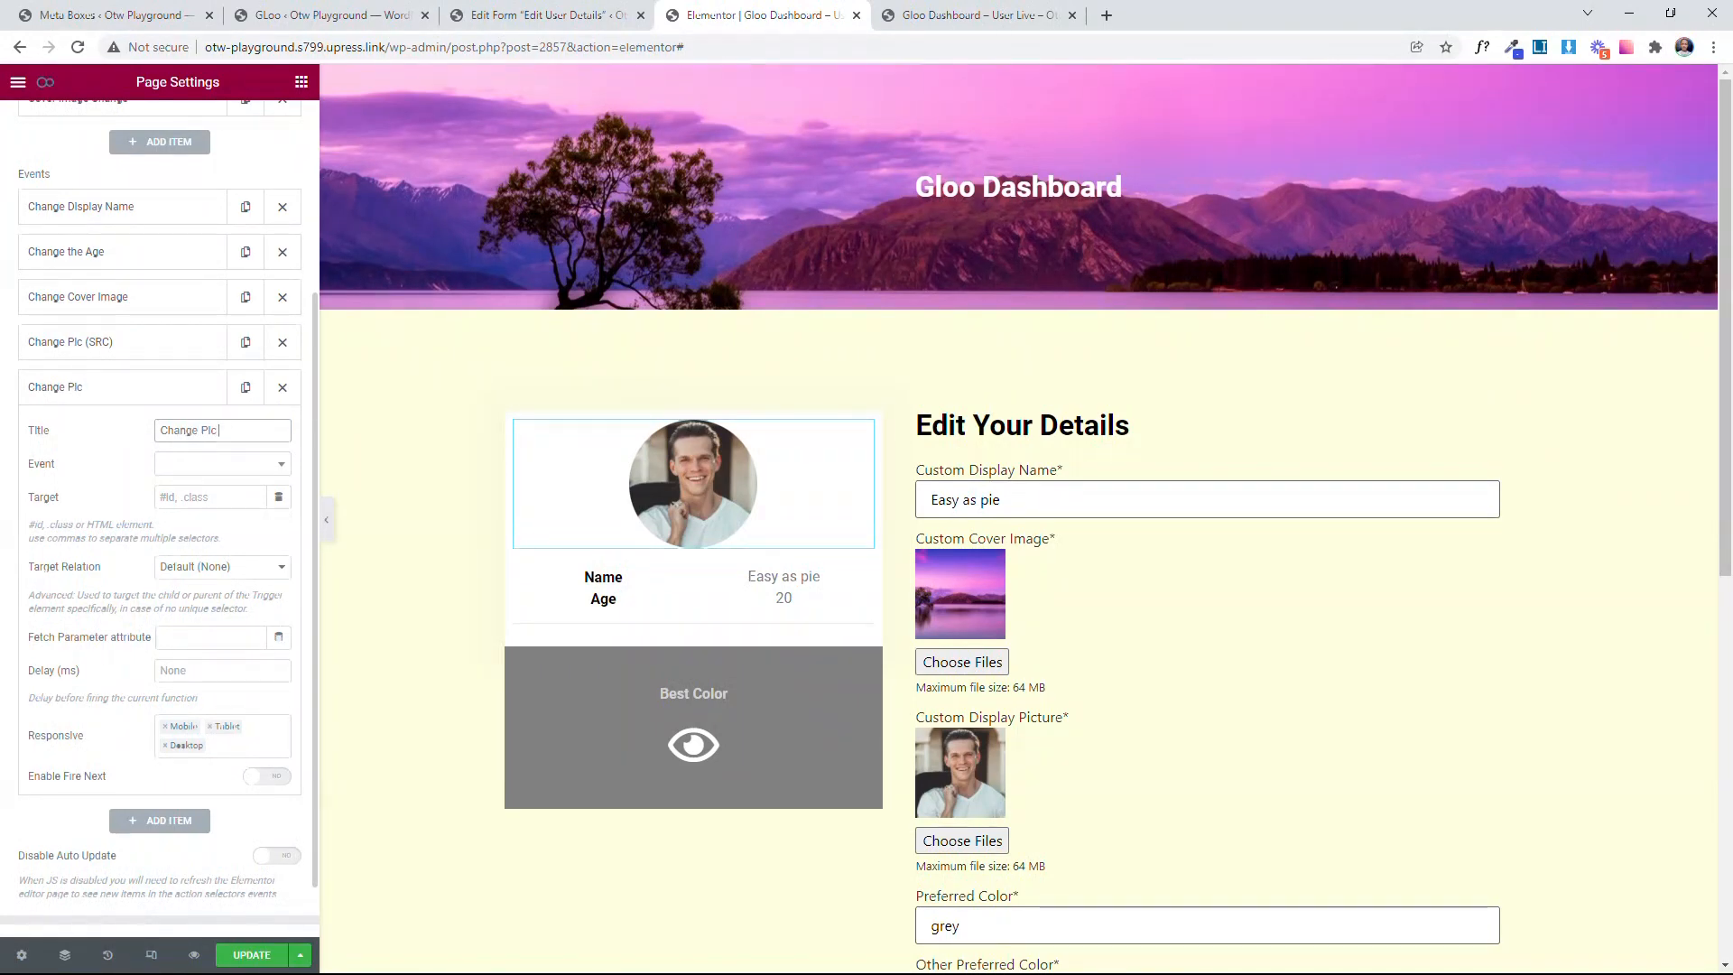
pyautogui.write(' (SRCSET')
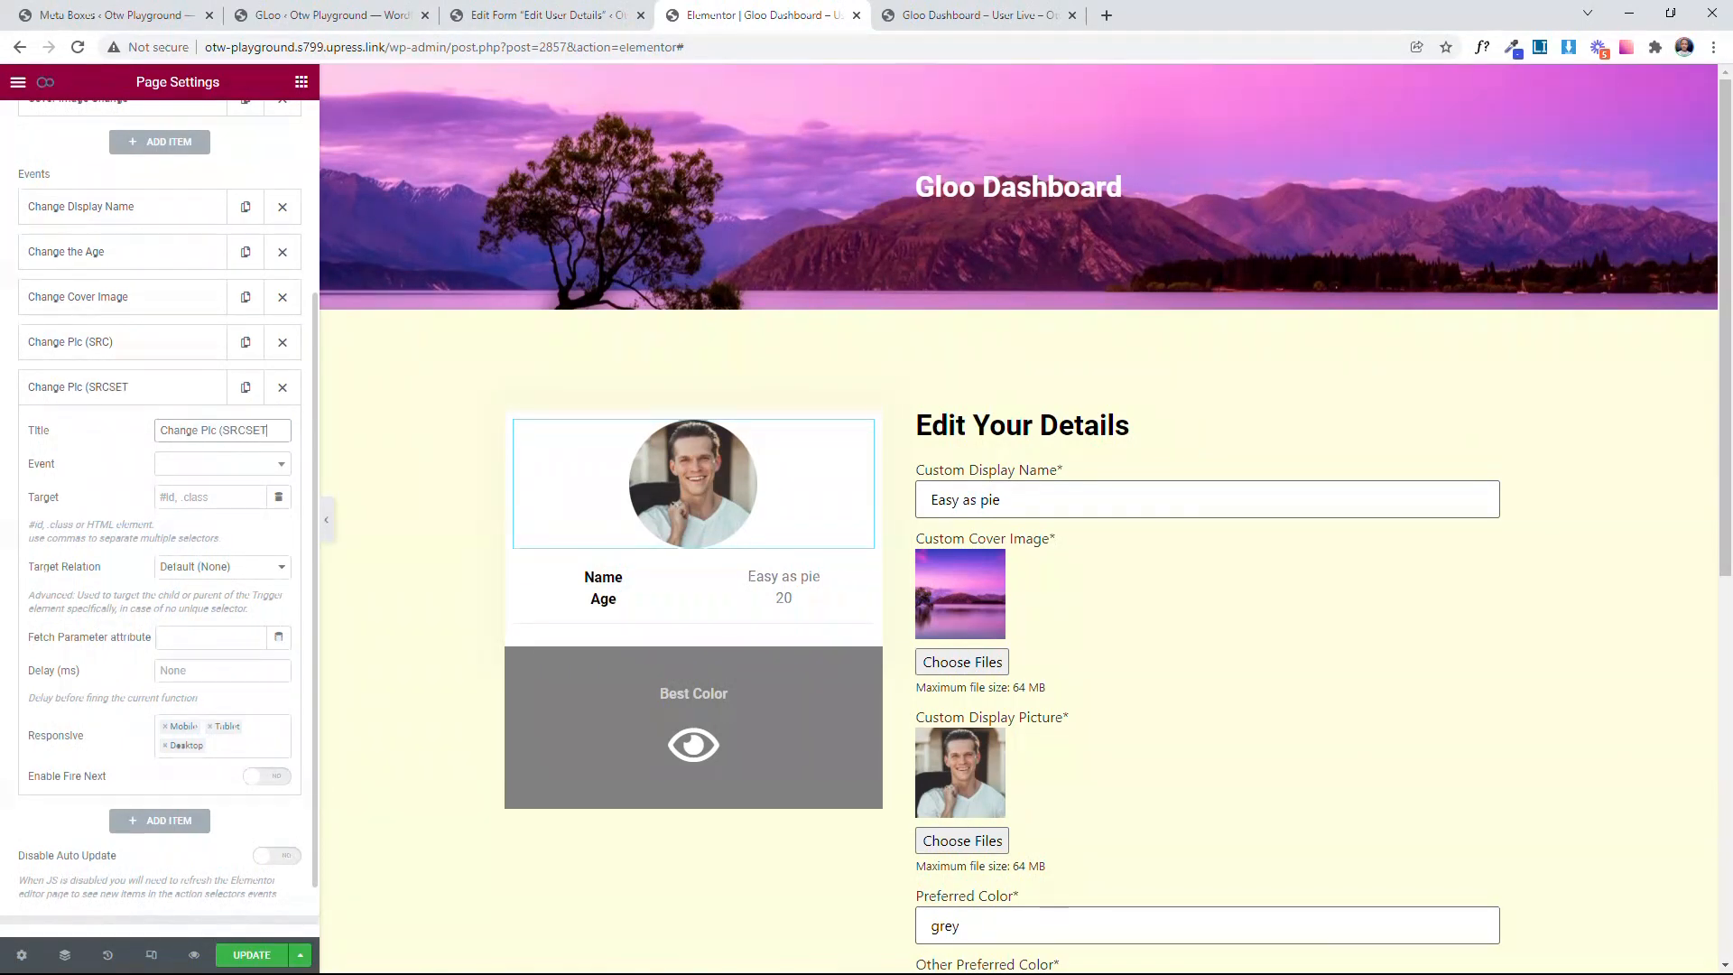
pyautogui.click(983, 15)
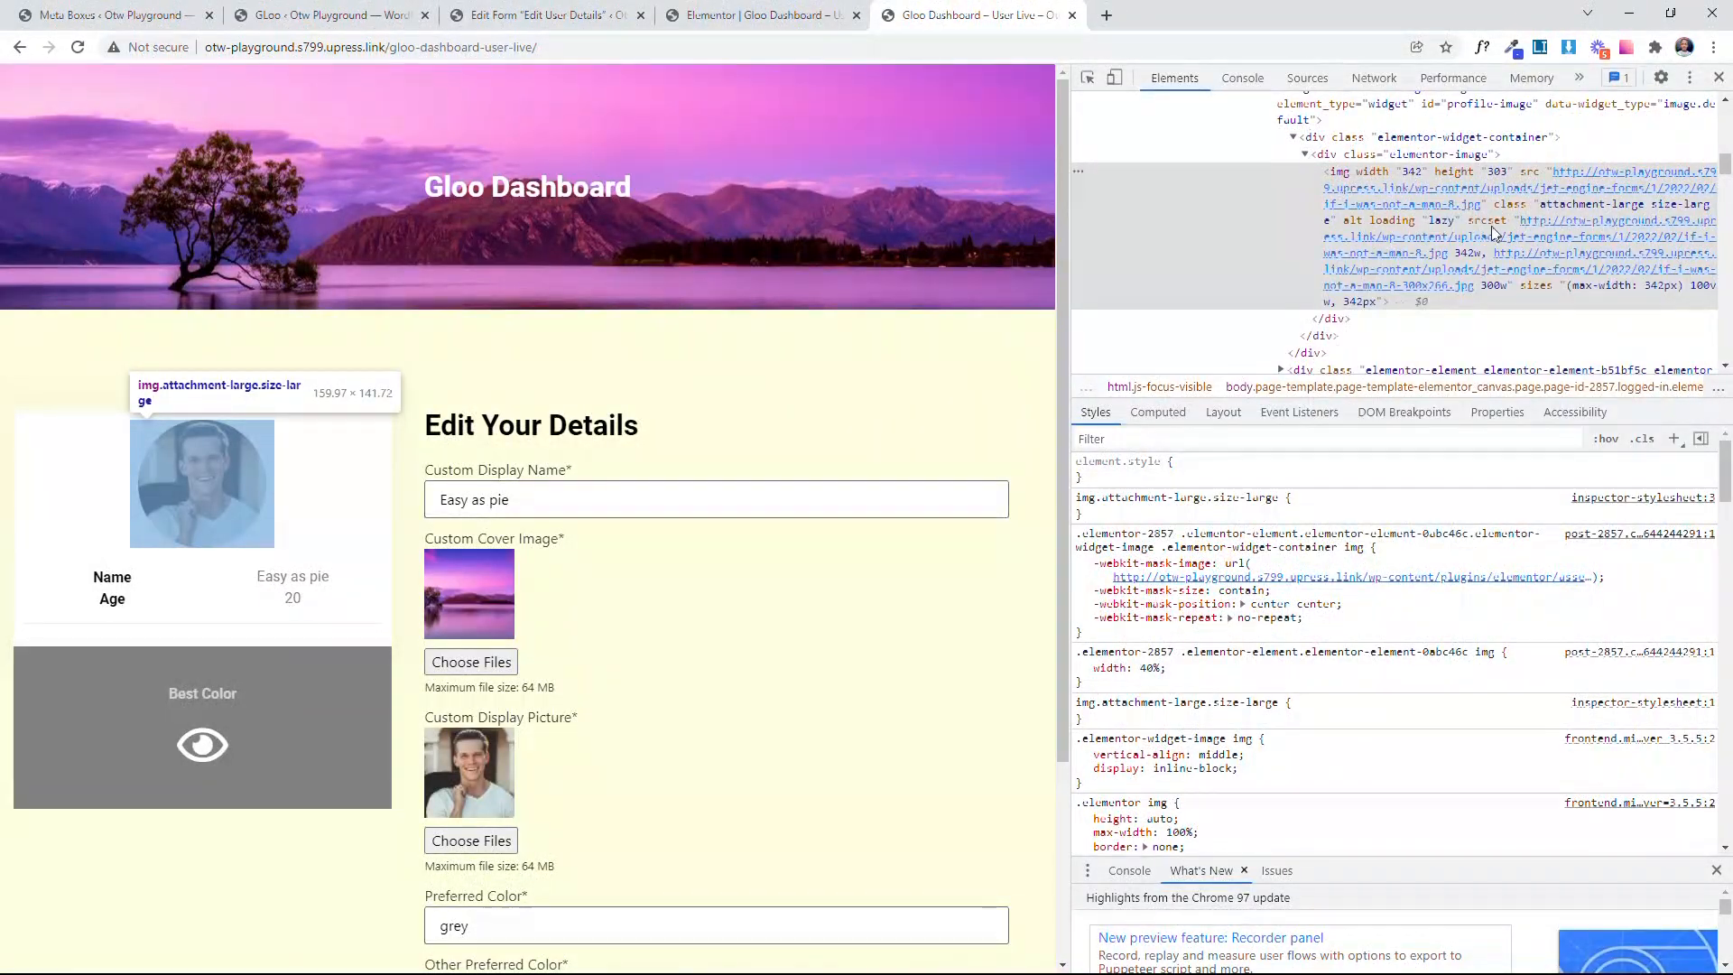
pyautogui.click(704, 14)
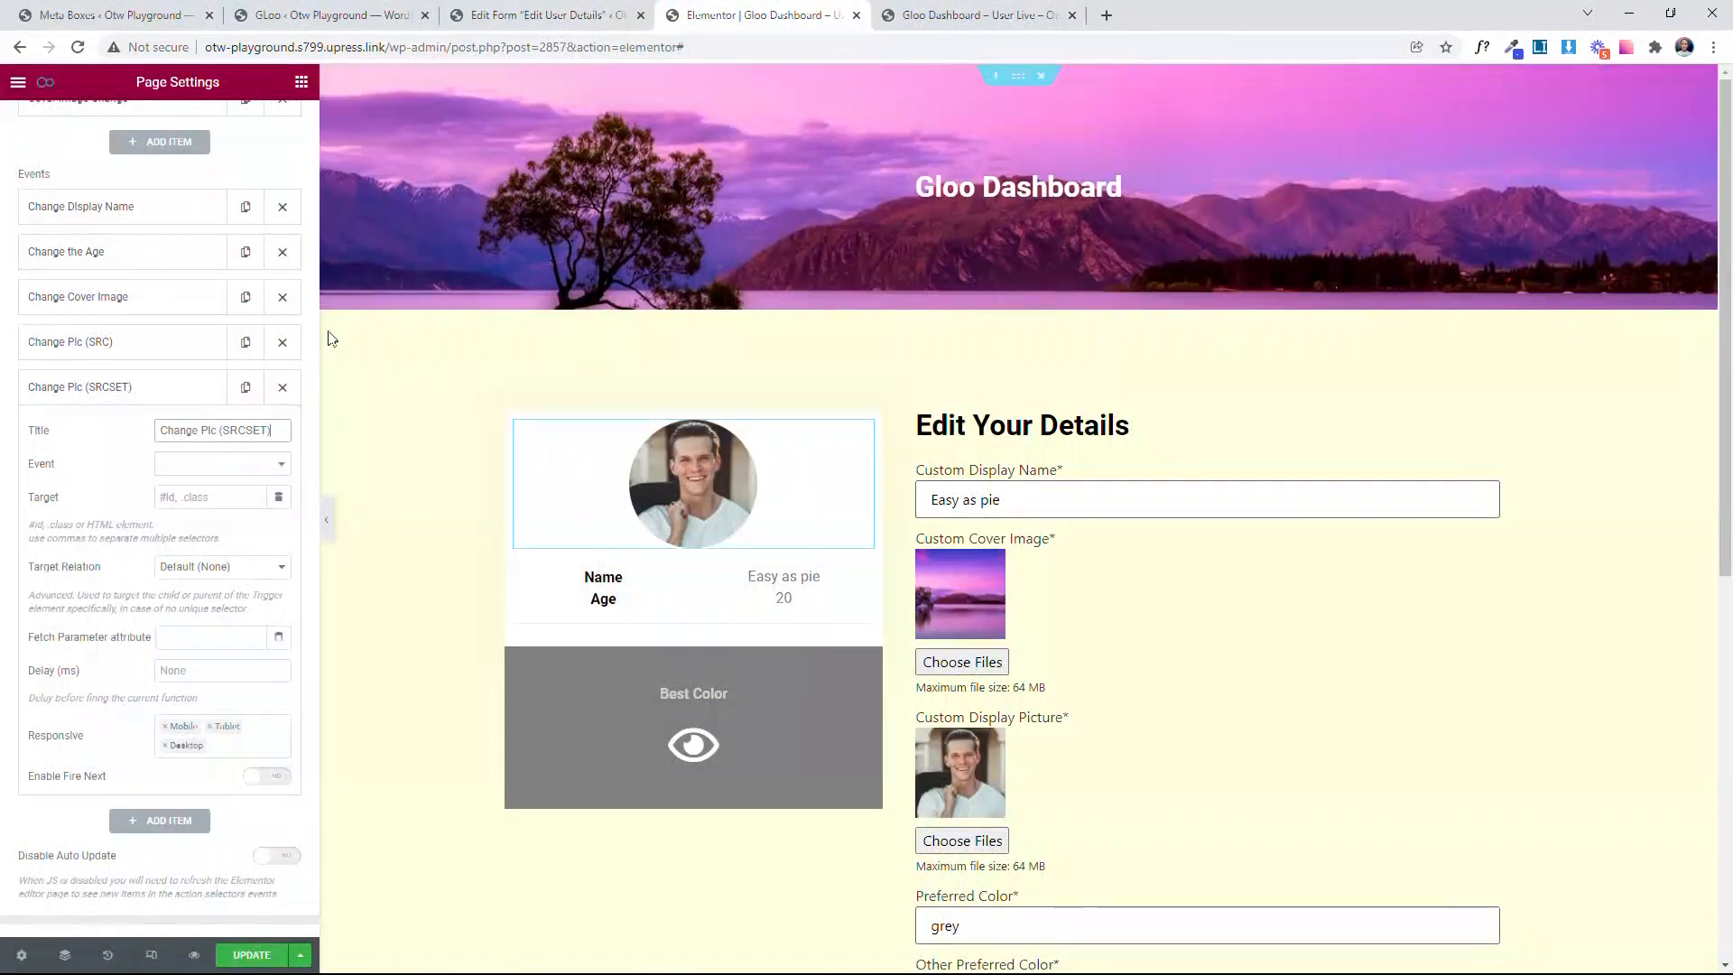
# Step: Set the Change Pic (SRCSET) event to Interactions with the Set Prop interaction, targeting img.attachment-large.size-large
pyautogui.scroll(-1, 216, 479)
pyautogui.click(199, 395)
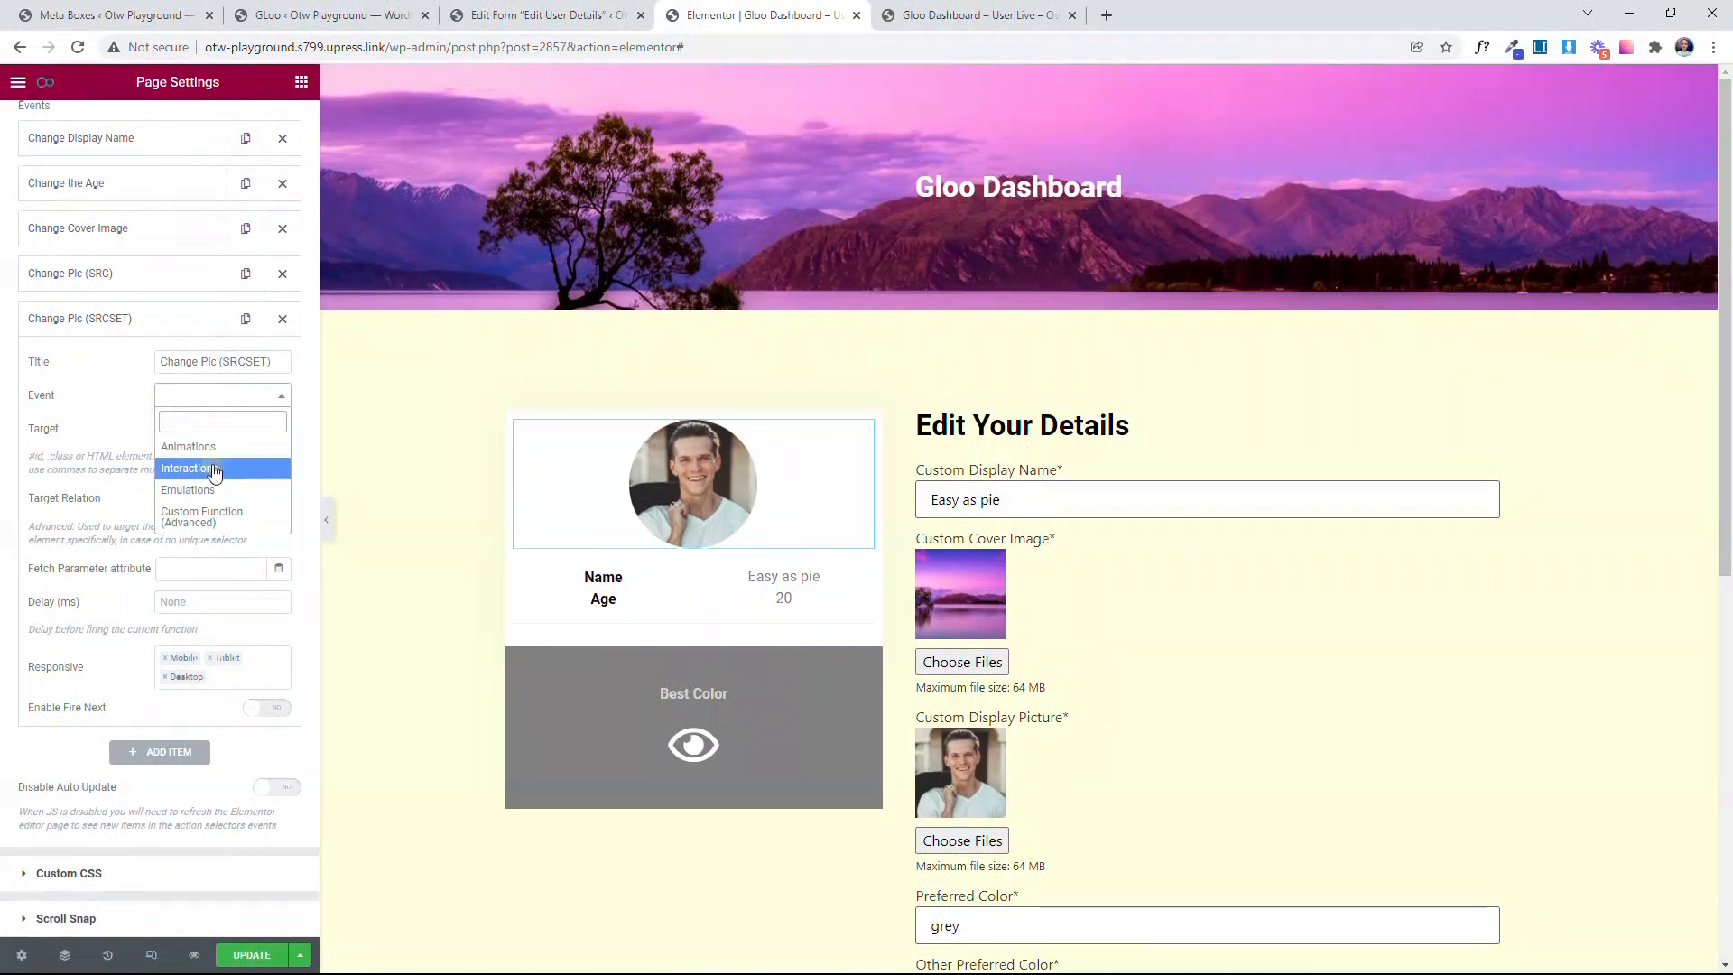
pyautogui.click(213, 469)
pyautogui.click(221, 429)
pyautogui.scroll(-5, 198, 578)
pyautogui.scroll(4, 200, 595)
pyautogui.click(215, 507)
pyautogui.click(214, 465)
pyautogui.press('super+v')
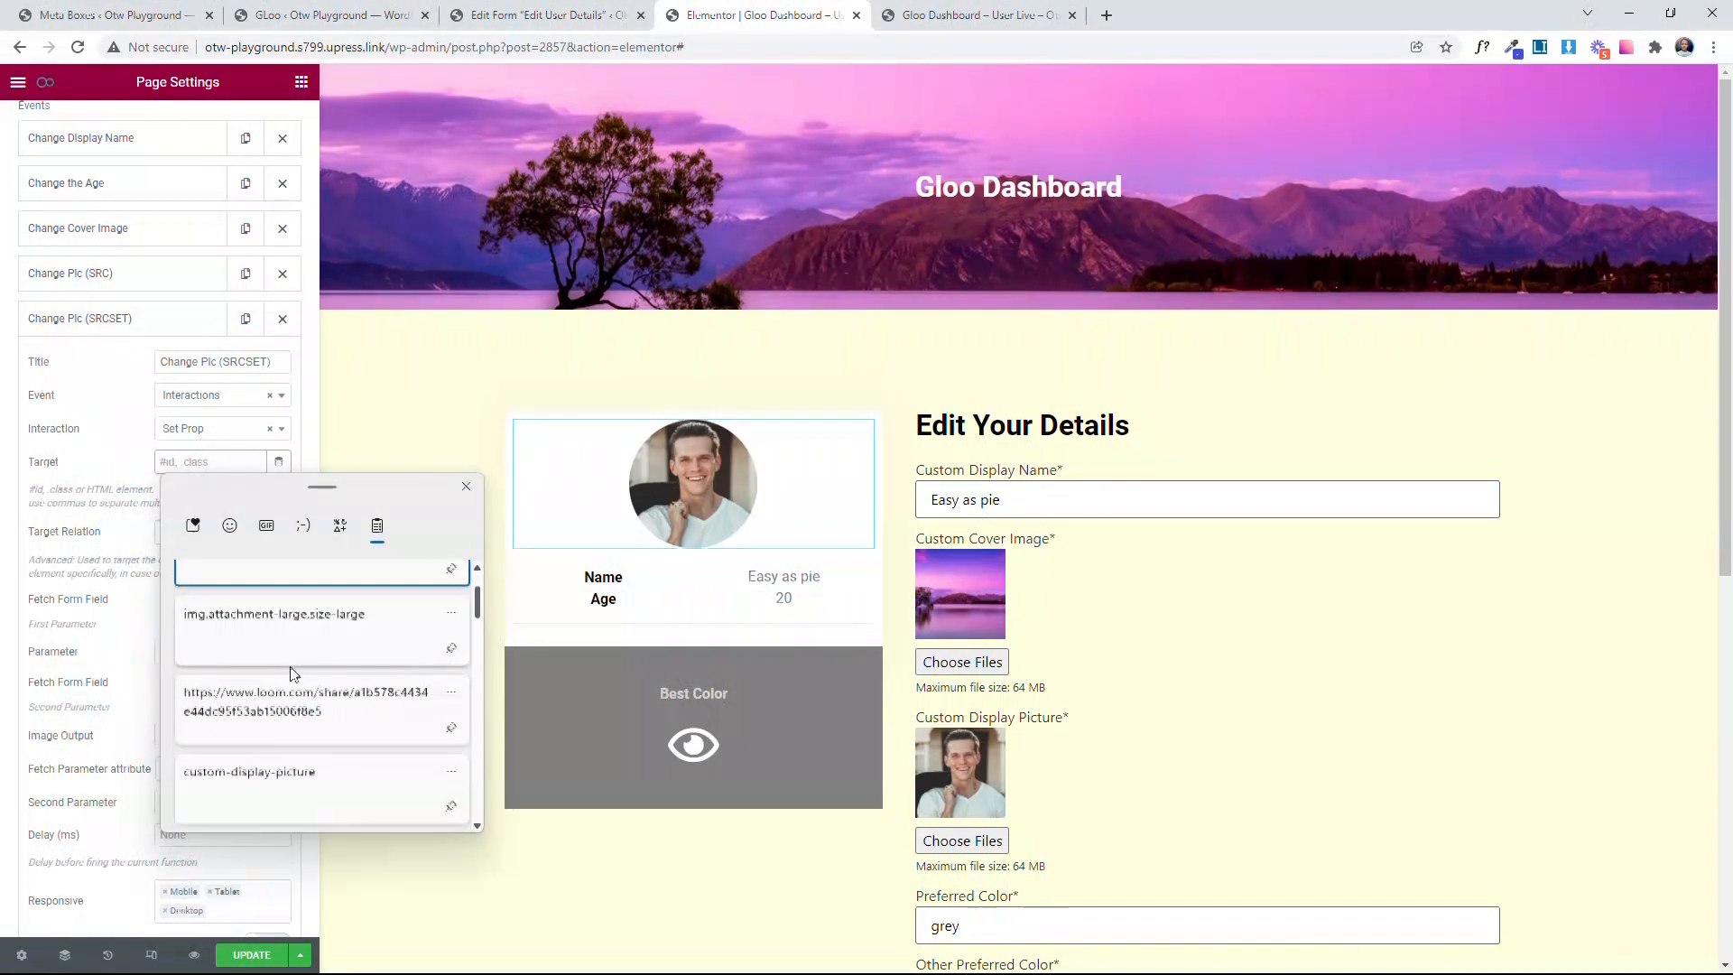
pyautogui.click(291, 600)
# Step: Set the event's first Parameter to srcset and enable Fetch Form Field for the second parameter
pyautogui.scroll(-1, 211, 624)
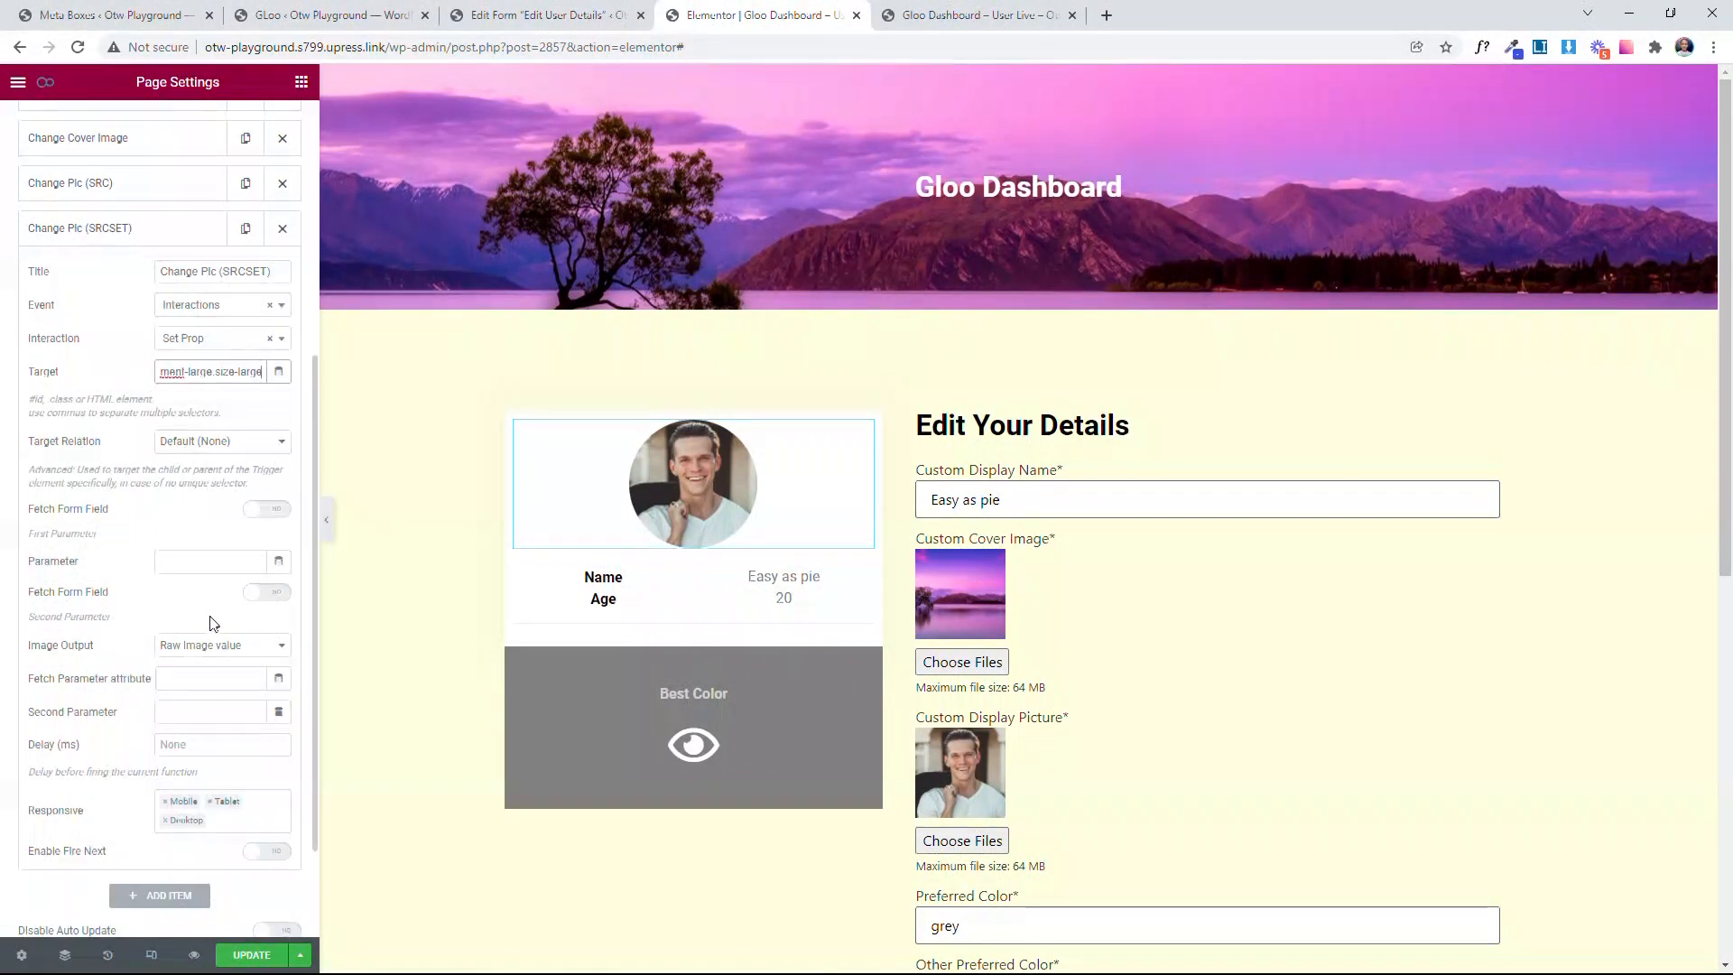
pyautogui.click(240, 561)
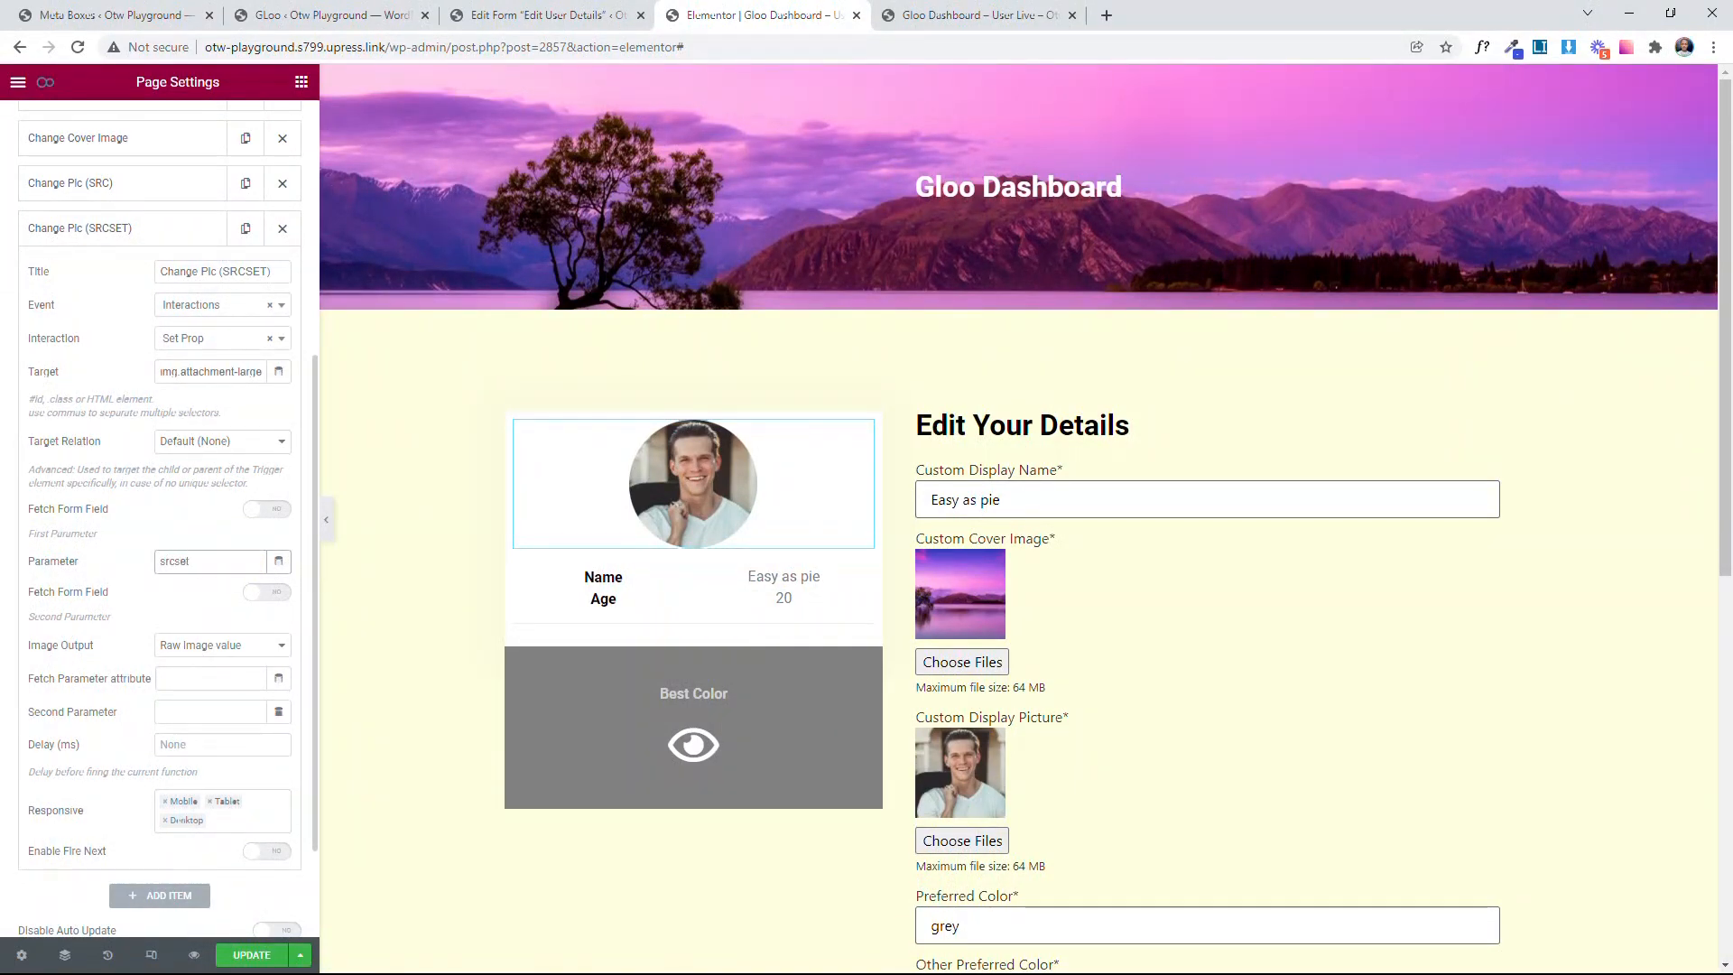
pyautogui.scroll(-2, 160, 542)
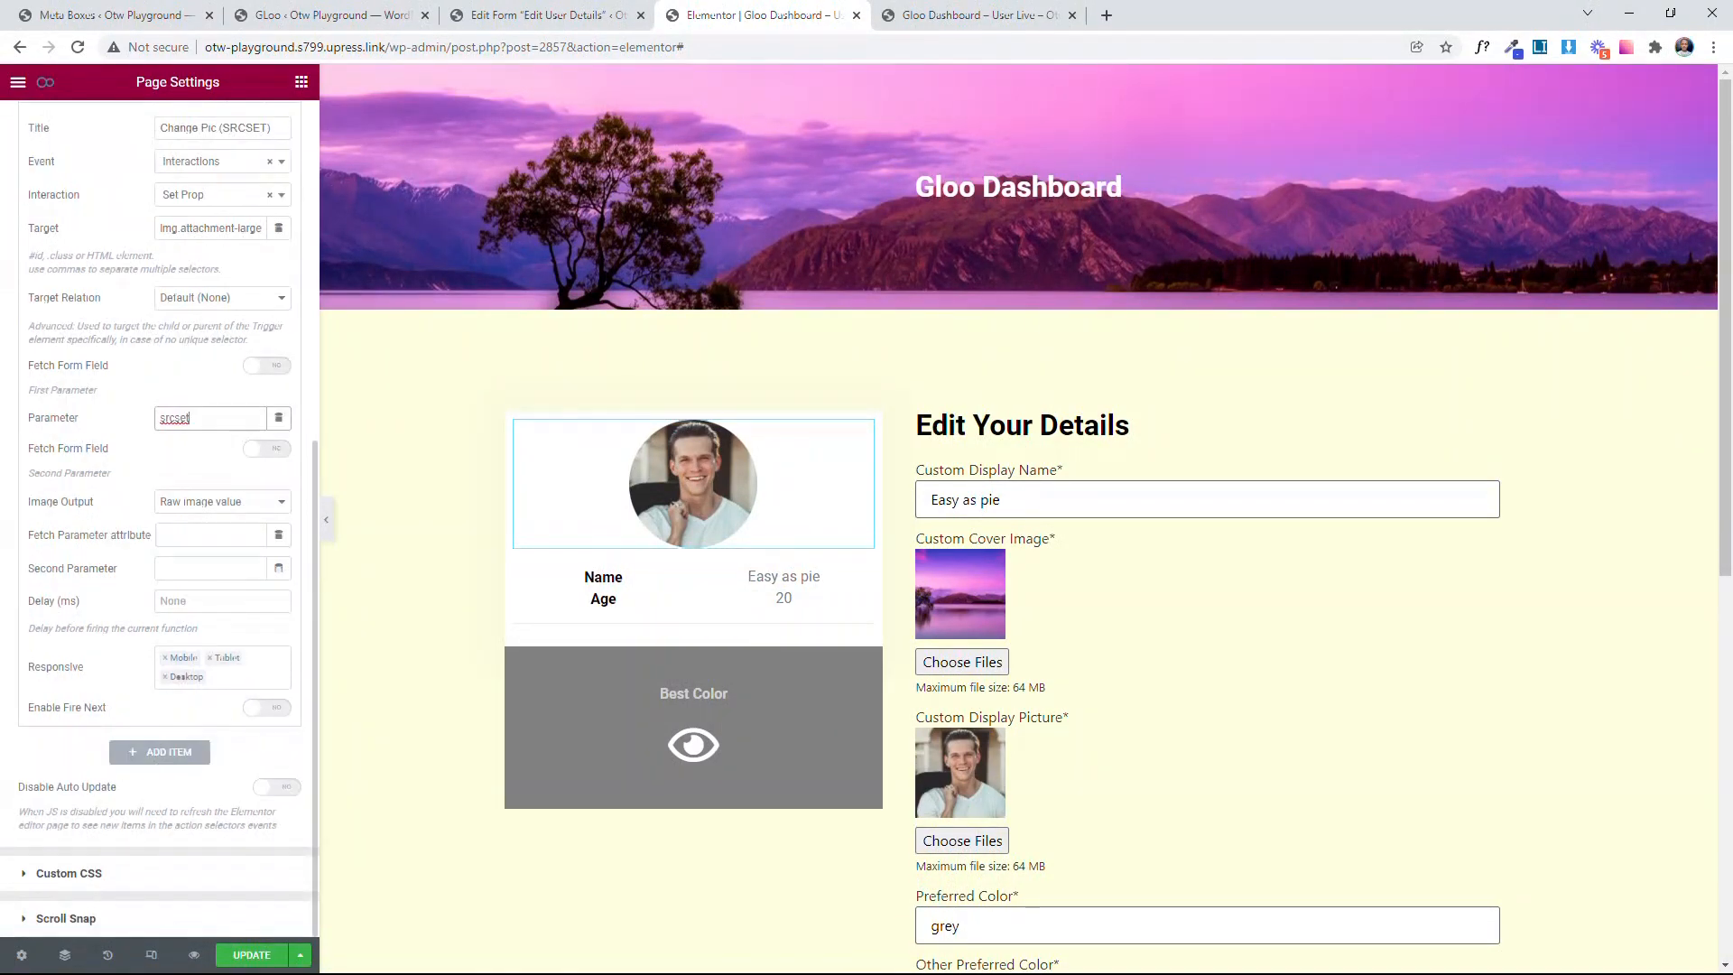
pyautogui.click(277, 460)
pyautogui.scroll(-1, 221, 540)
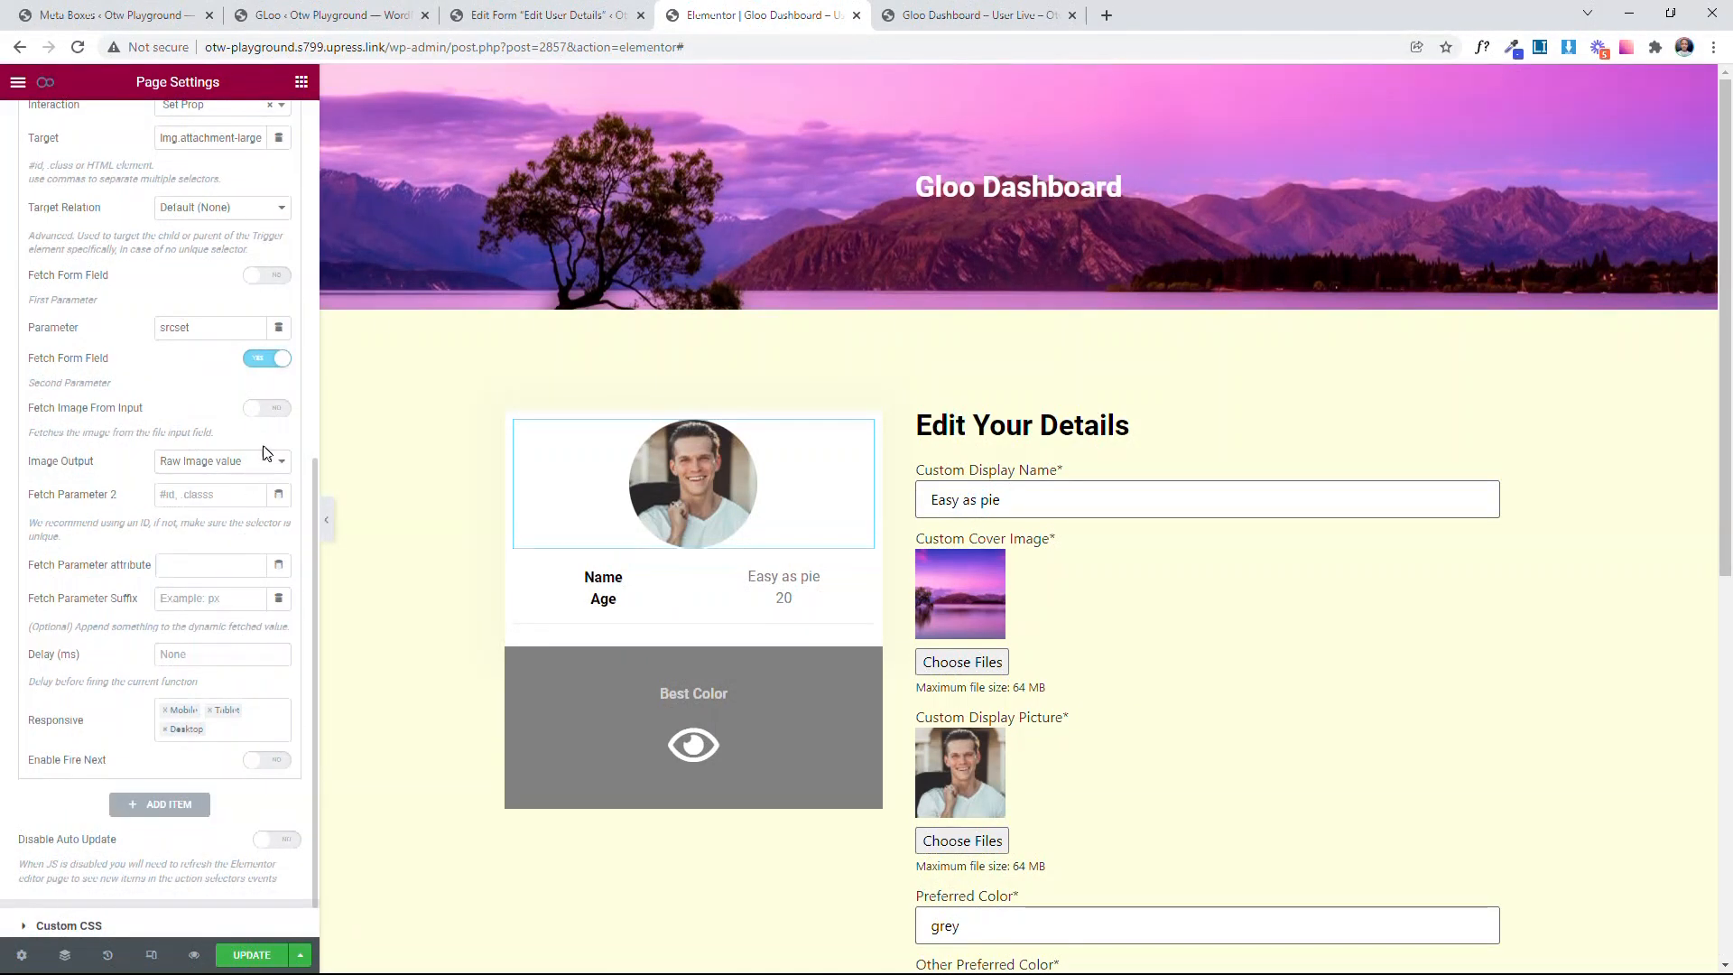
# Step: Enable Fetch Image From Input and set Image Output to Raw and remove double quotes
pyautogui.click(277, 410)
pyautogui.scroll(-1, 270, 411)
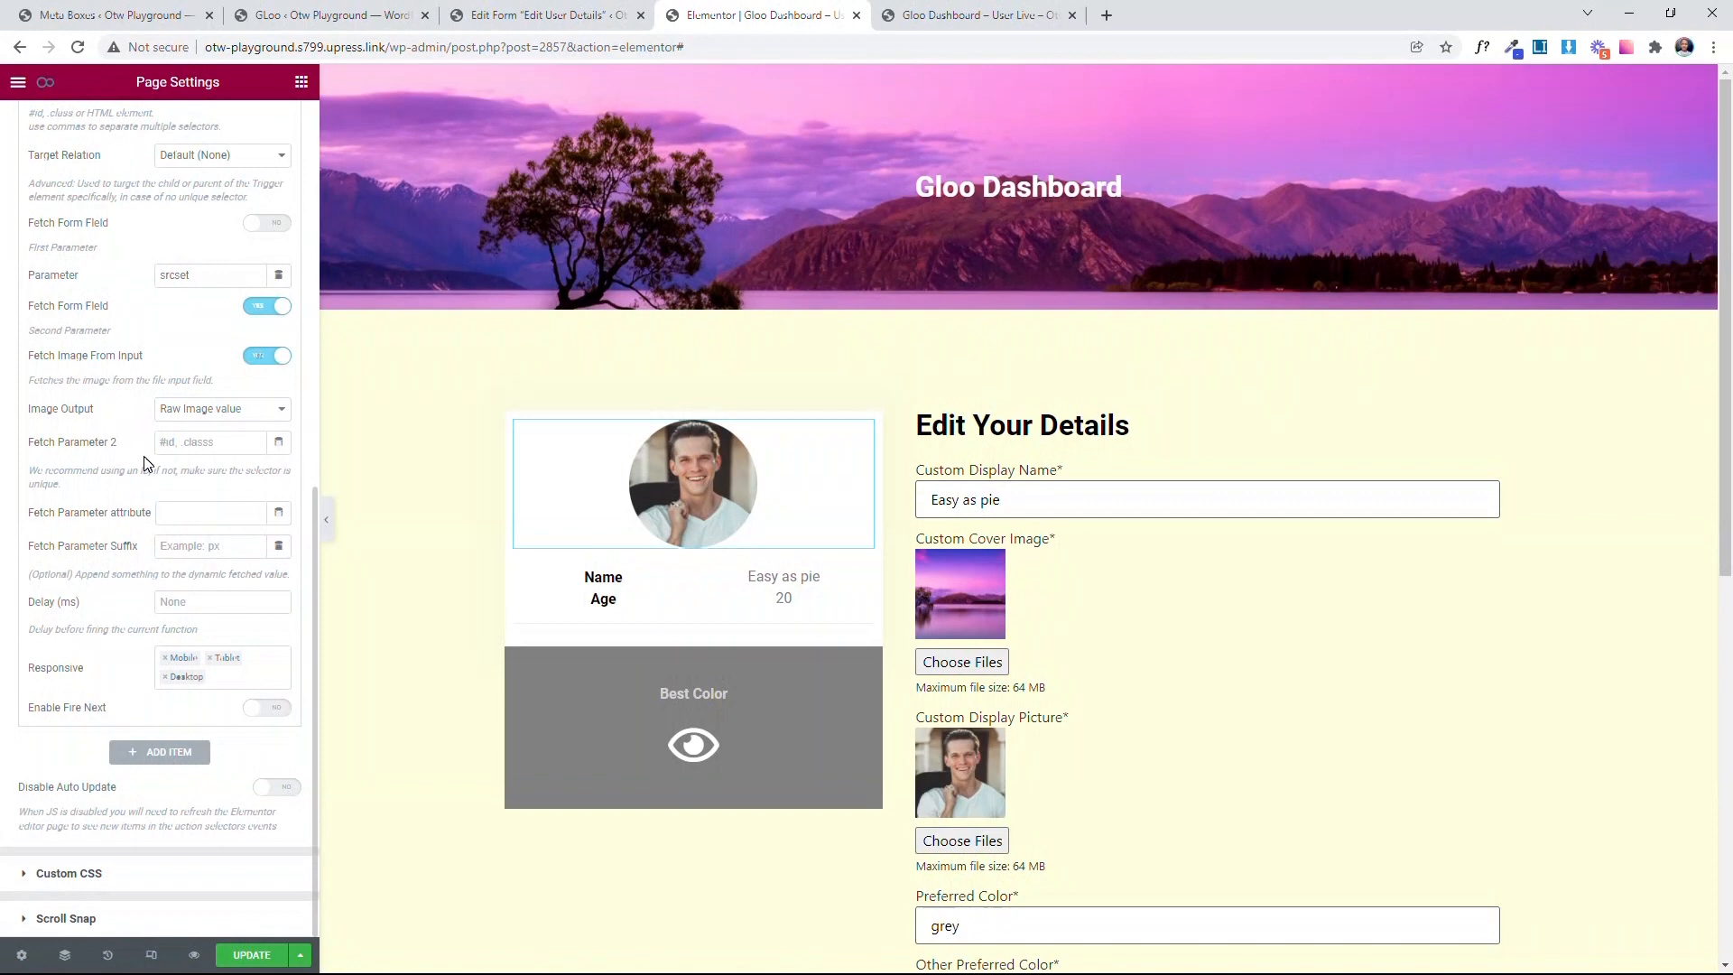
pyautogui.click(196, 415)
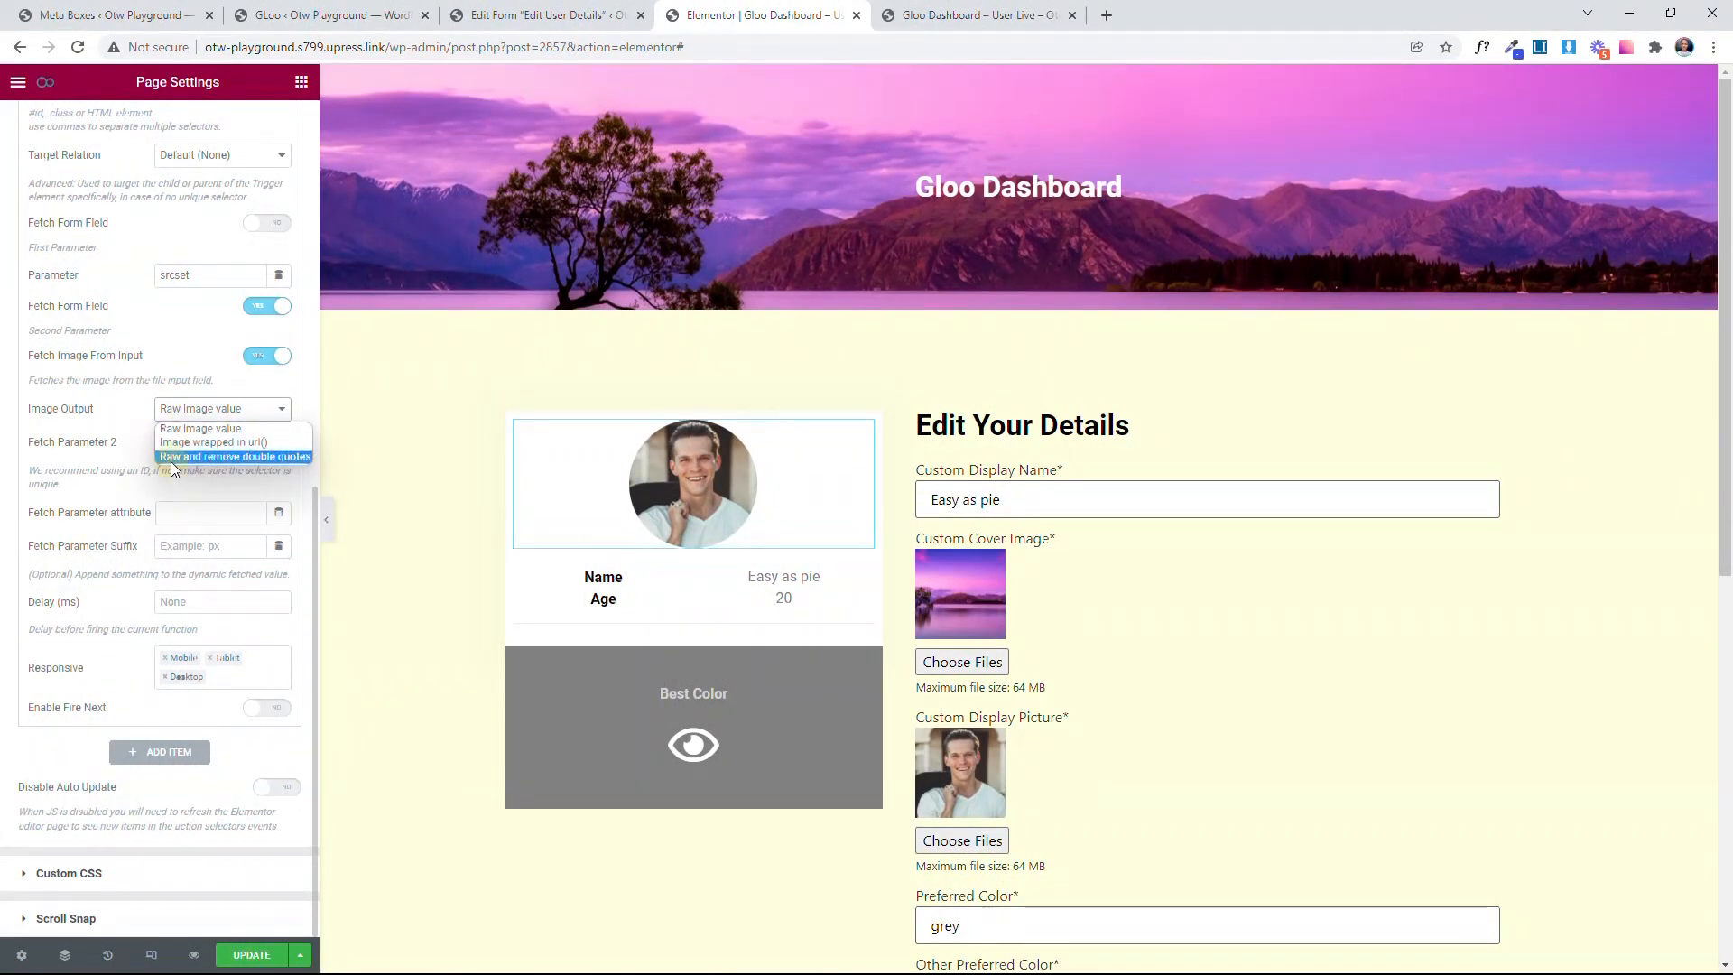
pyautogui.click(172, 459)
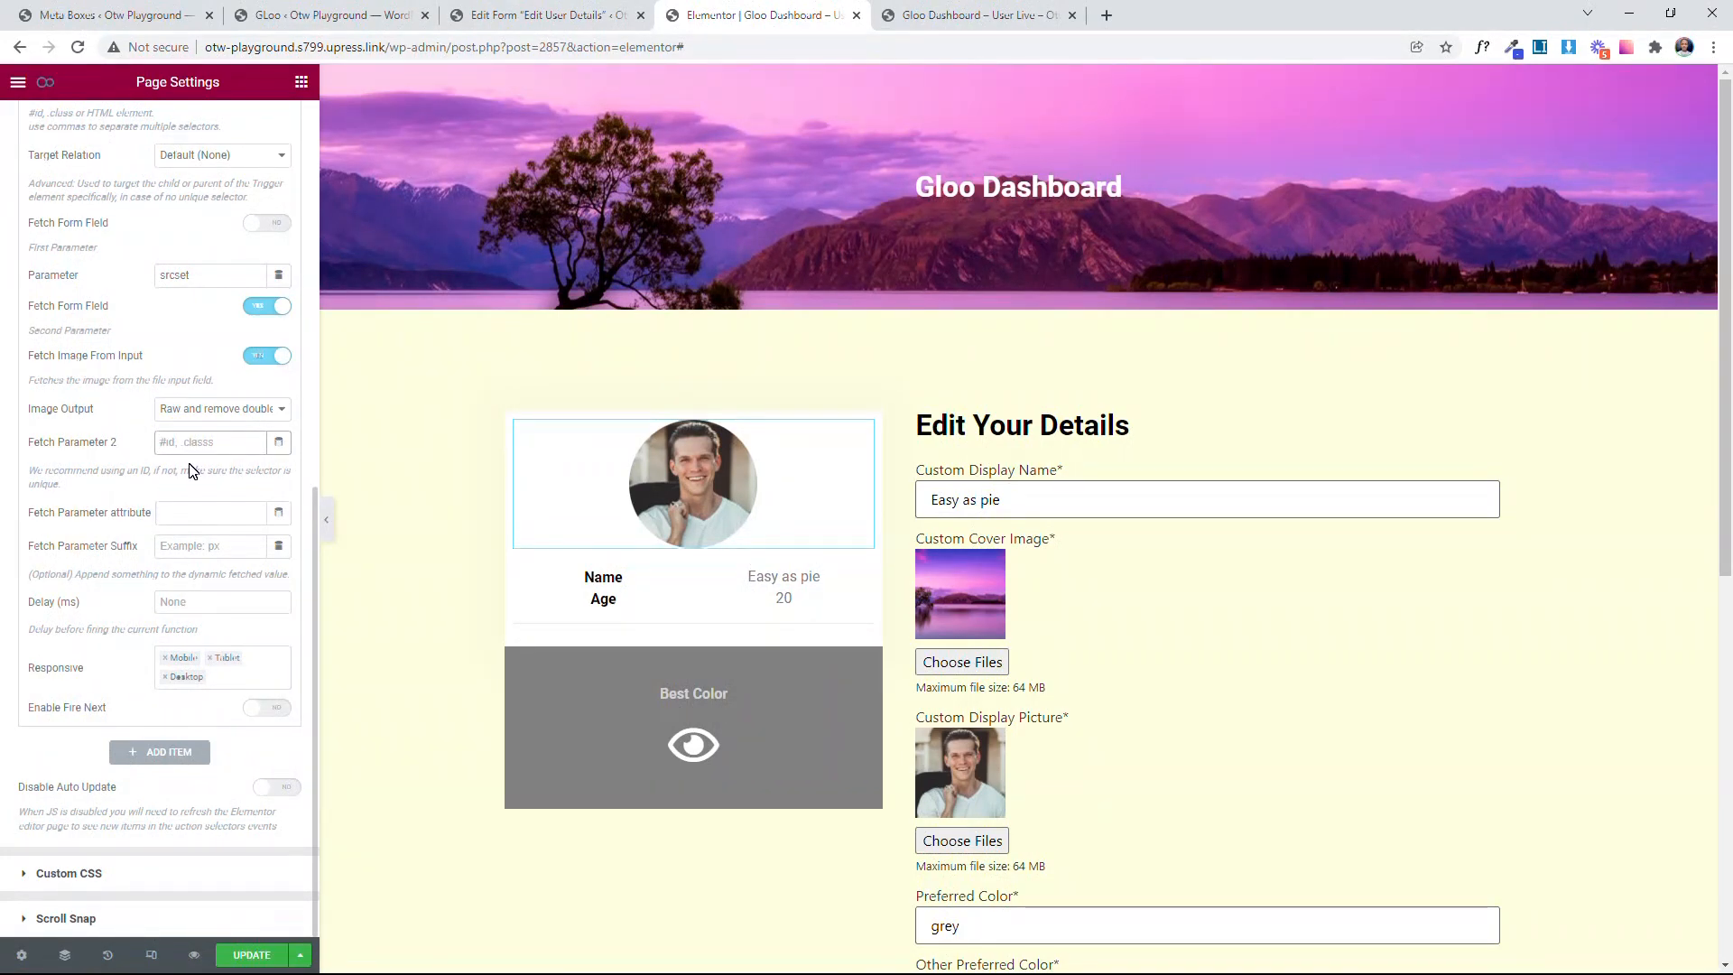
# Step: Copy Fetch Parameter 2, input[name="custom-display-picture"], from the Change Pic (SRC) event into the Change Pic (SRCSET) event
pyautogui.scroll(5, 190, 407)
pyautogui.click(171, 348)
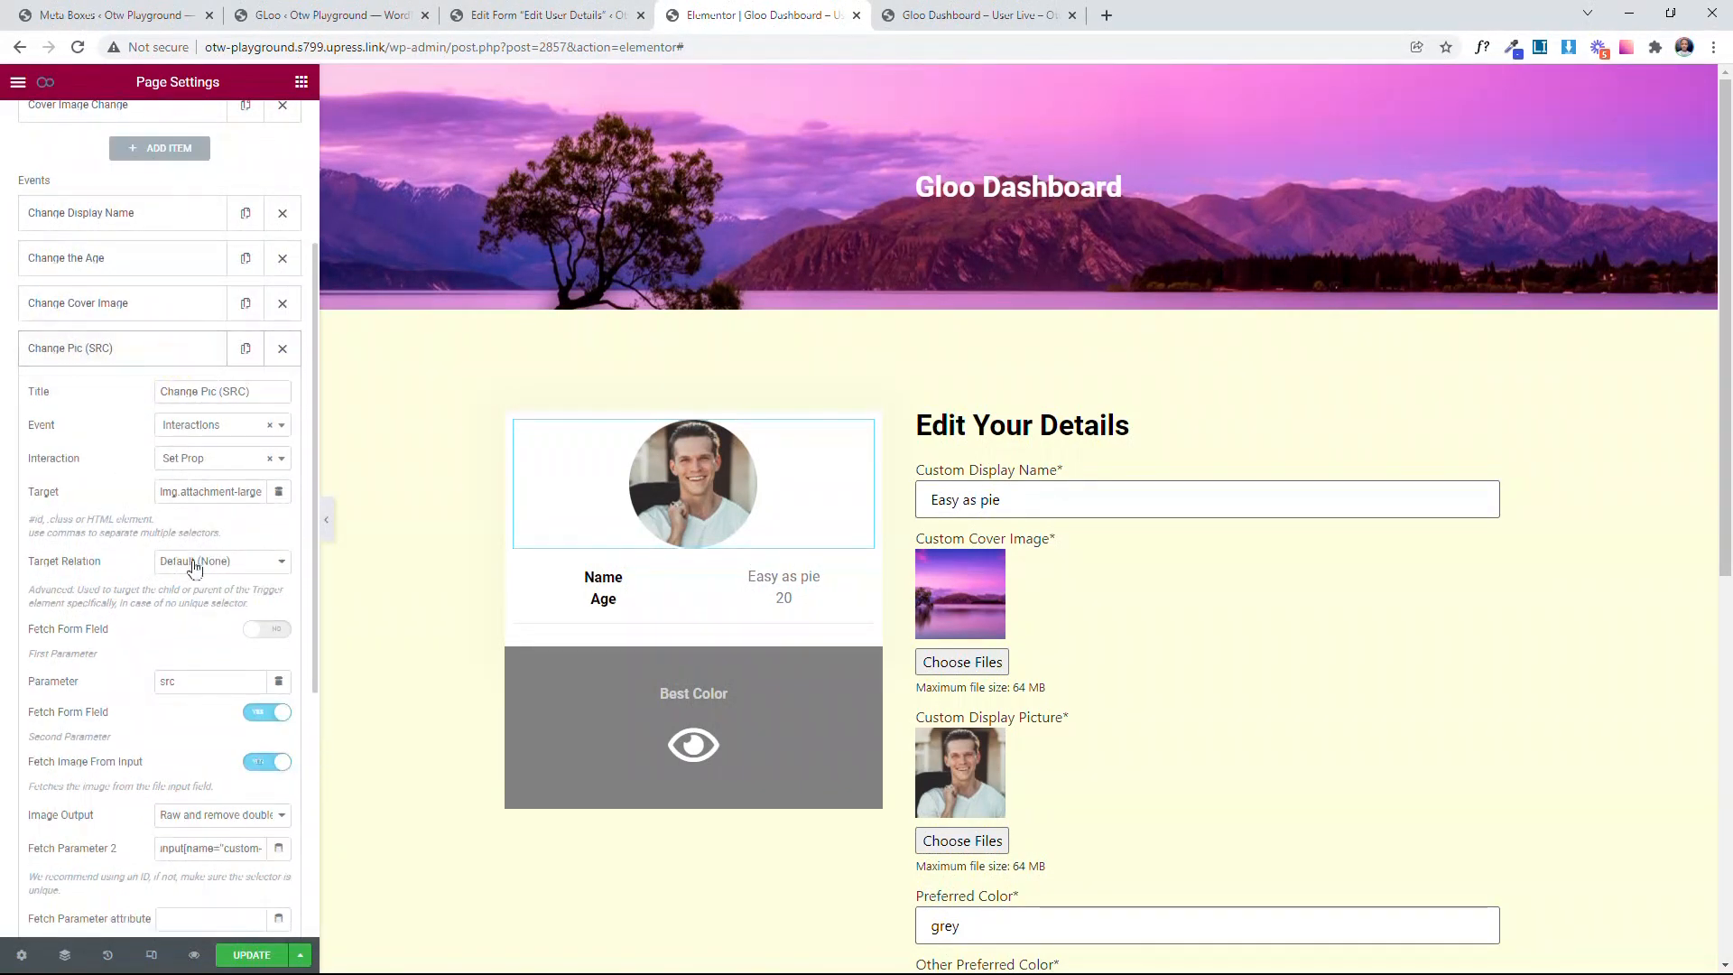
pyautogui.scroll(-3, 204, 646)
pyautogui.tripleClick(194, 578)
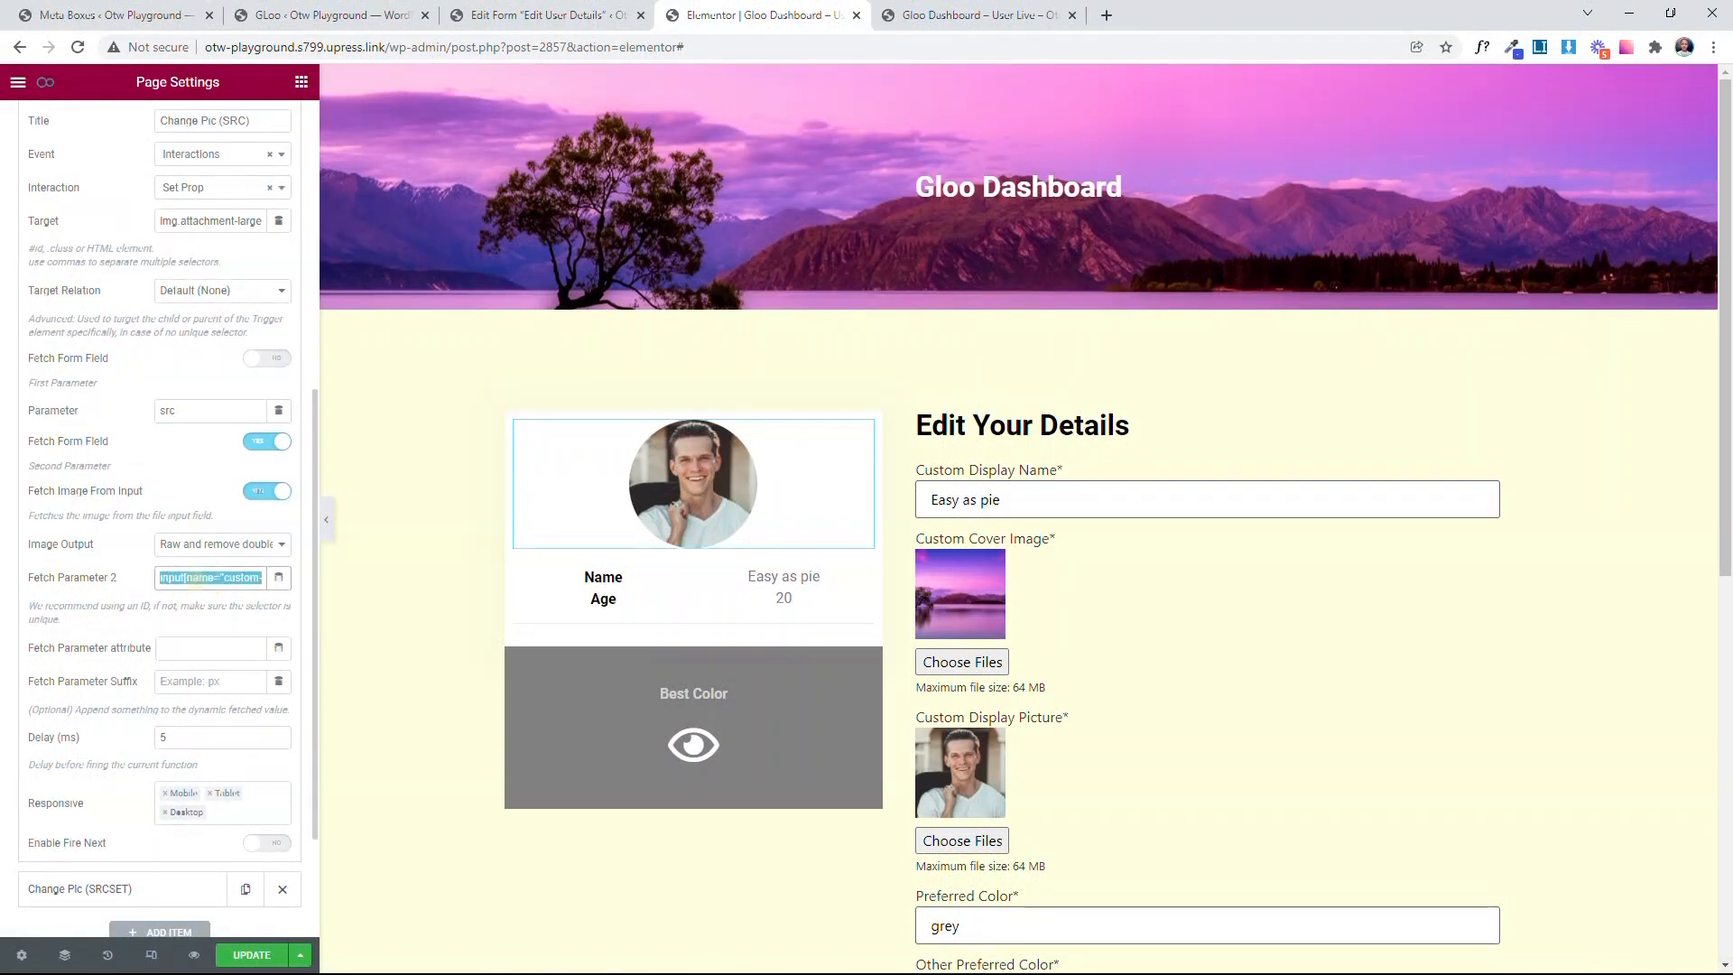
pyautogui.scroll(-2, 114, 733)
pyautogui.click(131, 706)
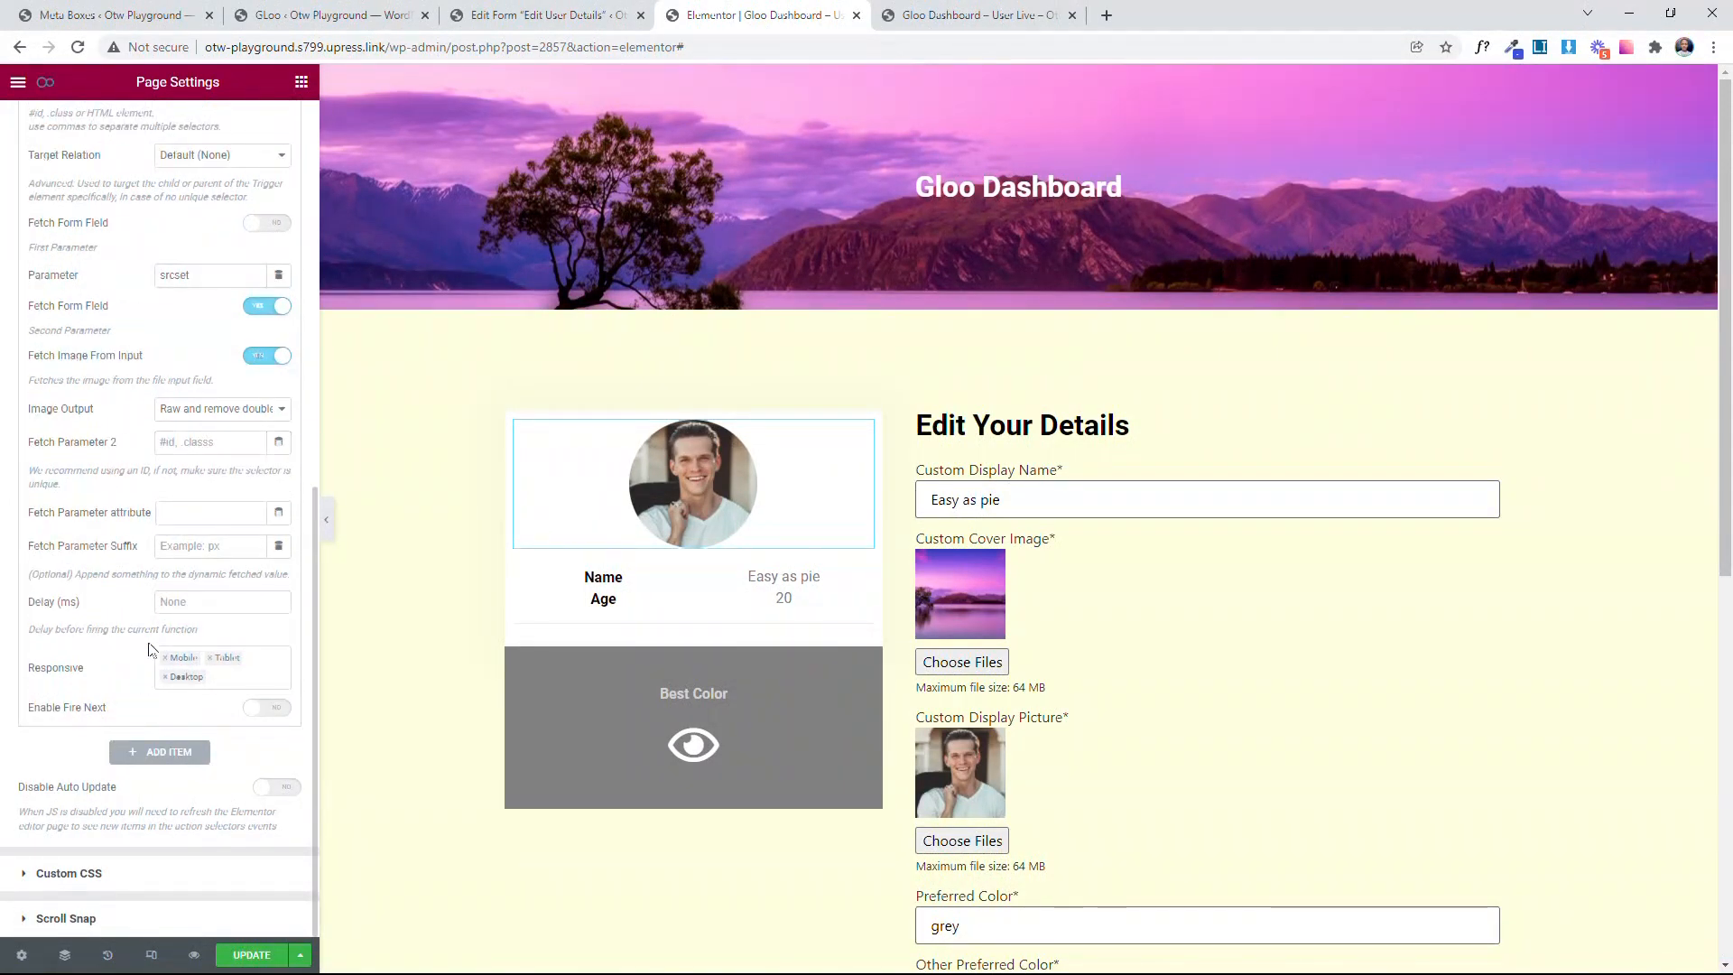
pyautogui.click(220, 442)
pyautogui.hotkey('ctrl', 'v')
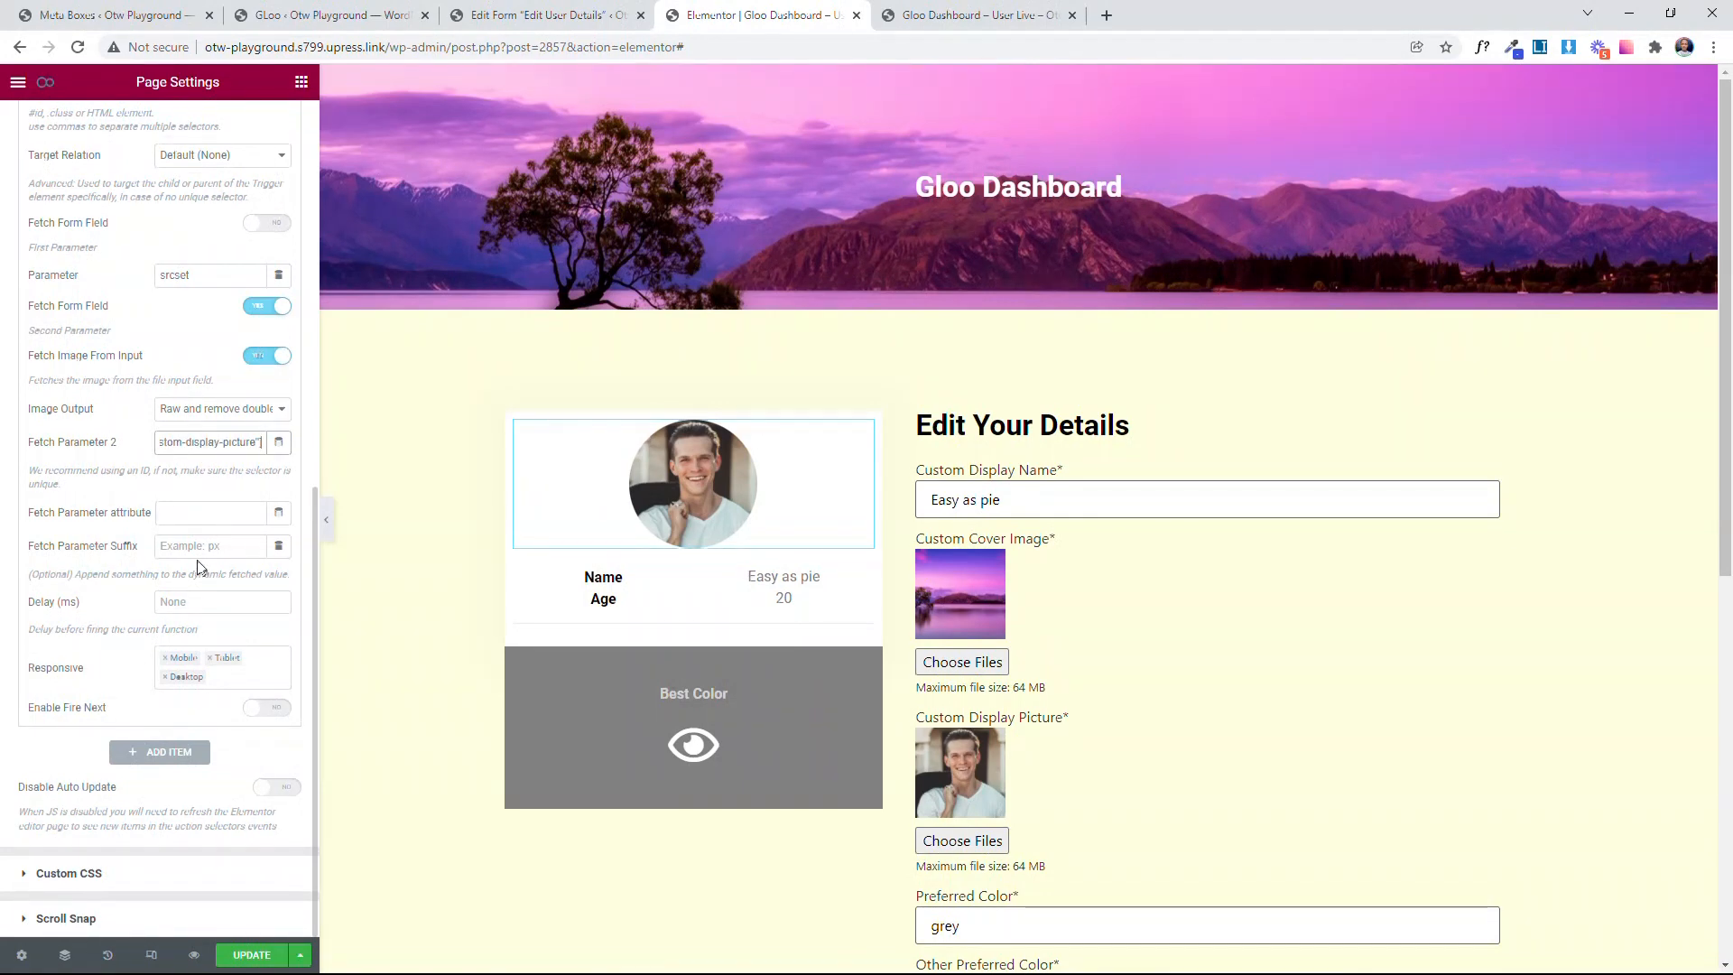
# Step: Set the Change Pic (SRCSET) event's delay to 5 ms and update the page
pyautogui.click(192, 600)
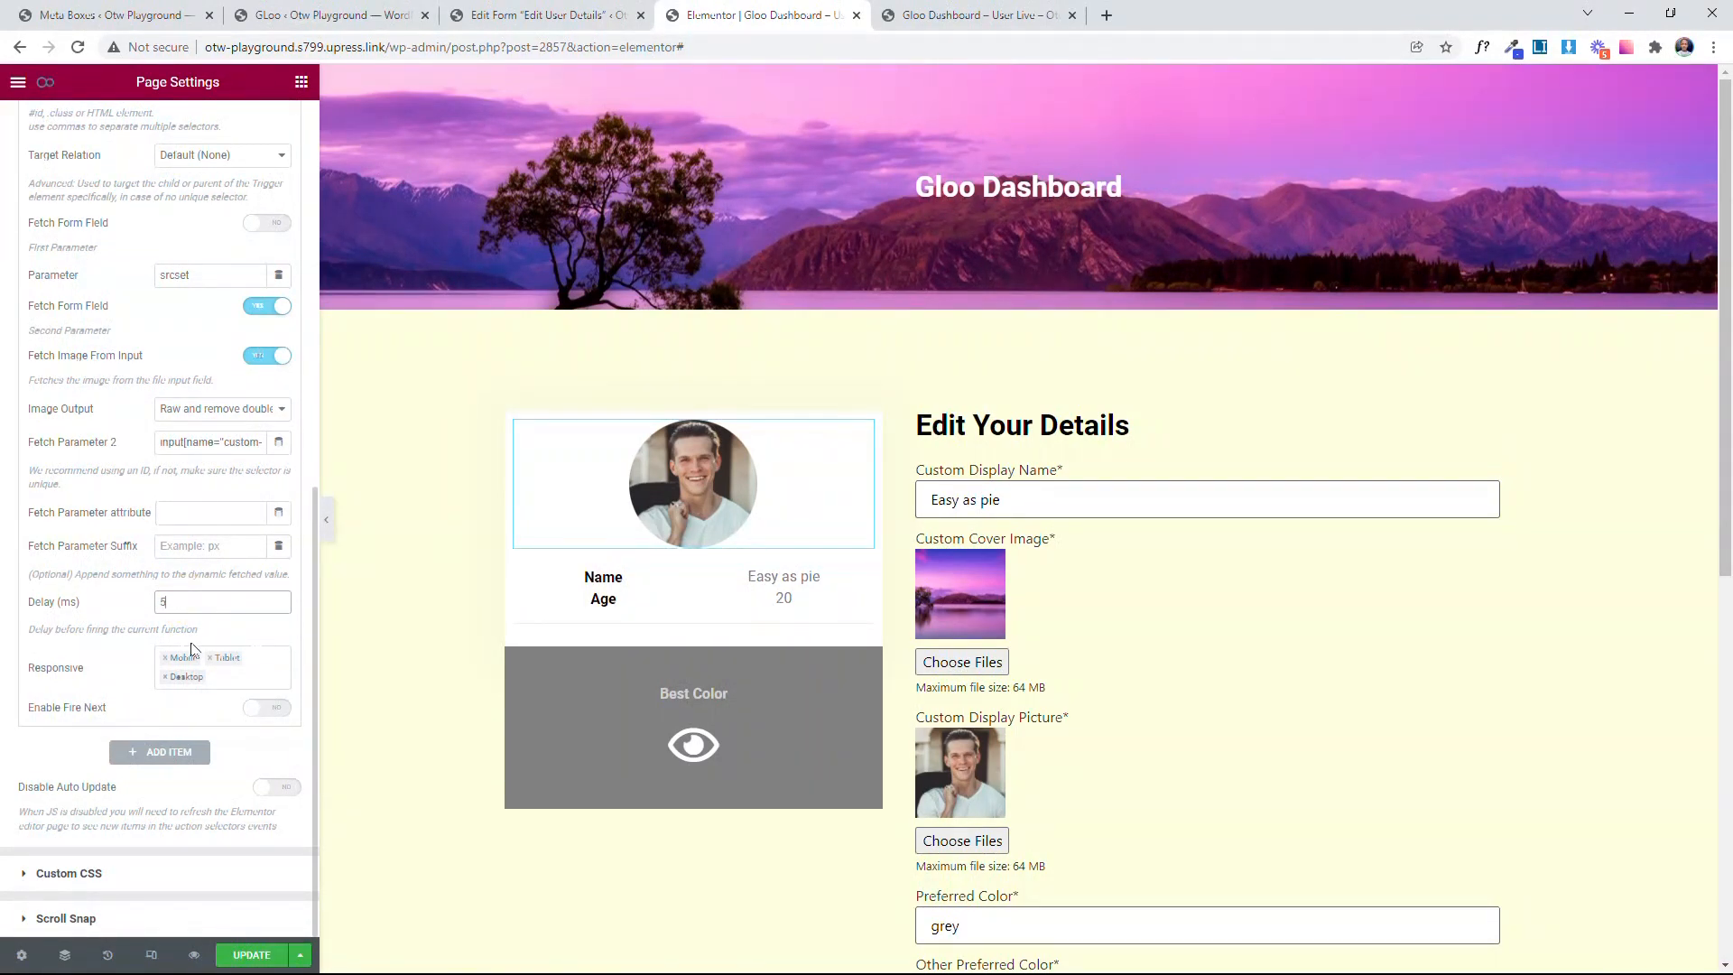
pyautogui.scroll(4, 253, 641)
pyautogui.click(141, 314)
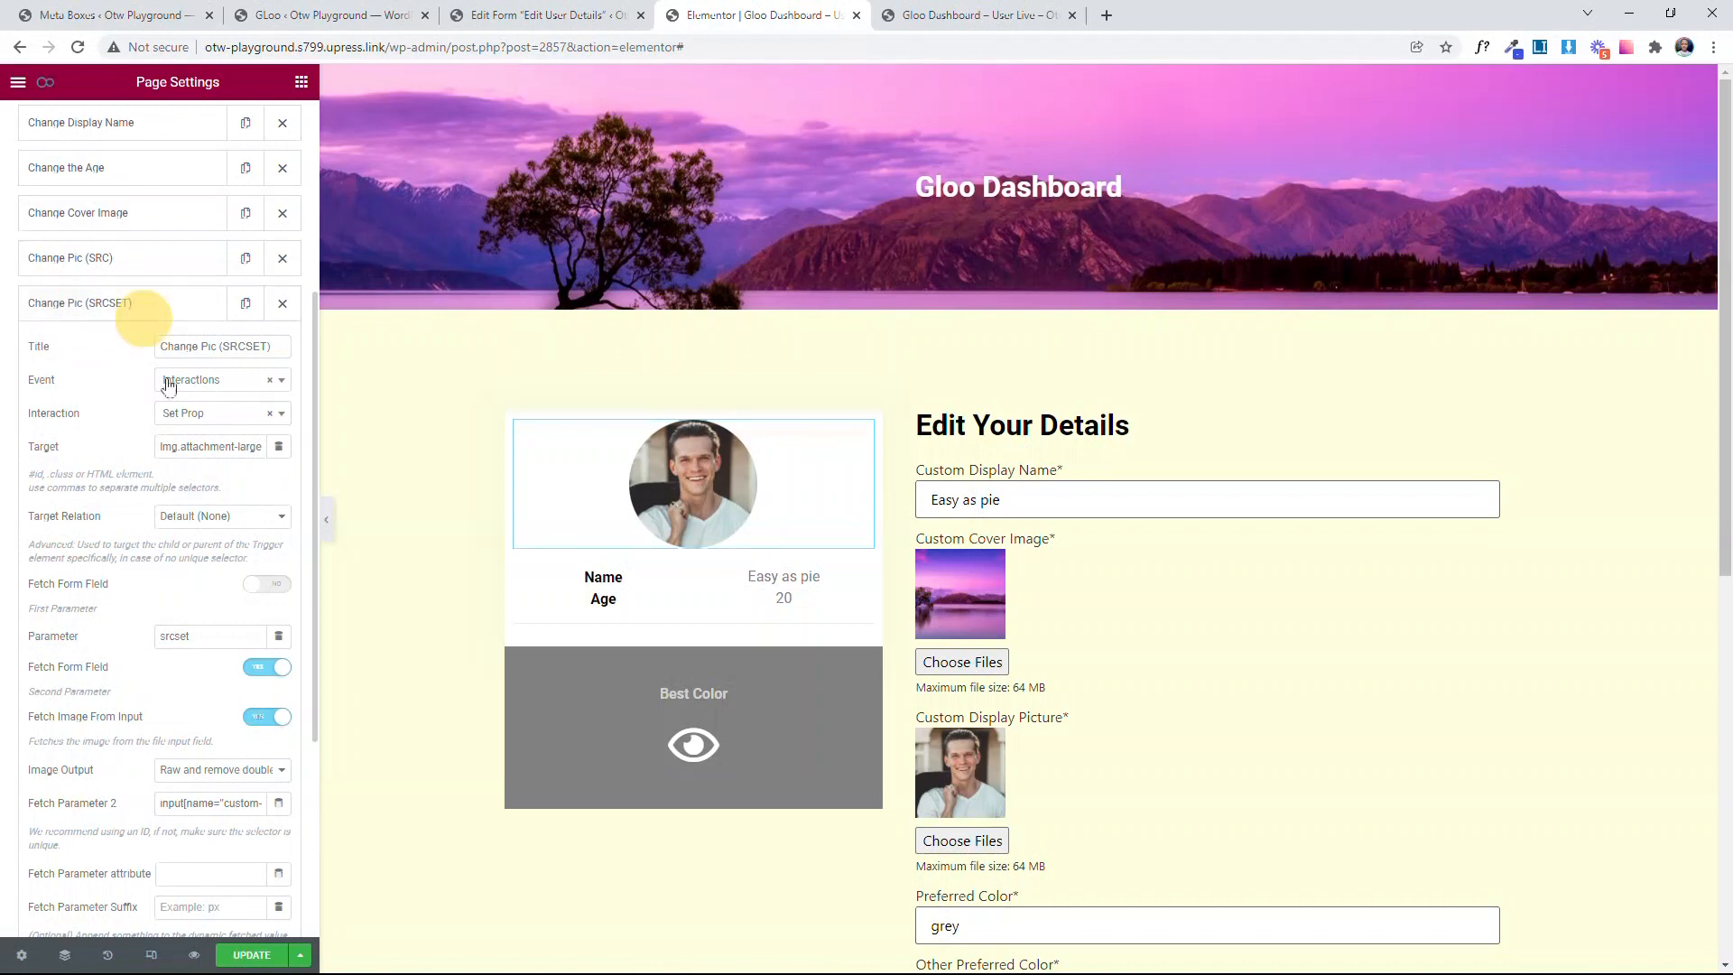
pyautogui.click(141, 312)
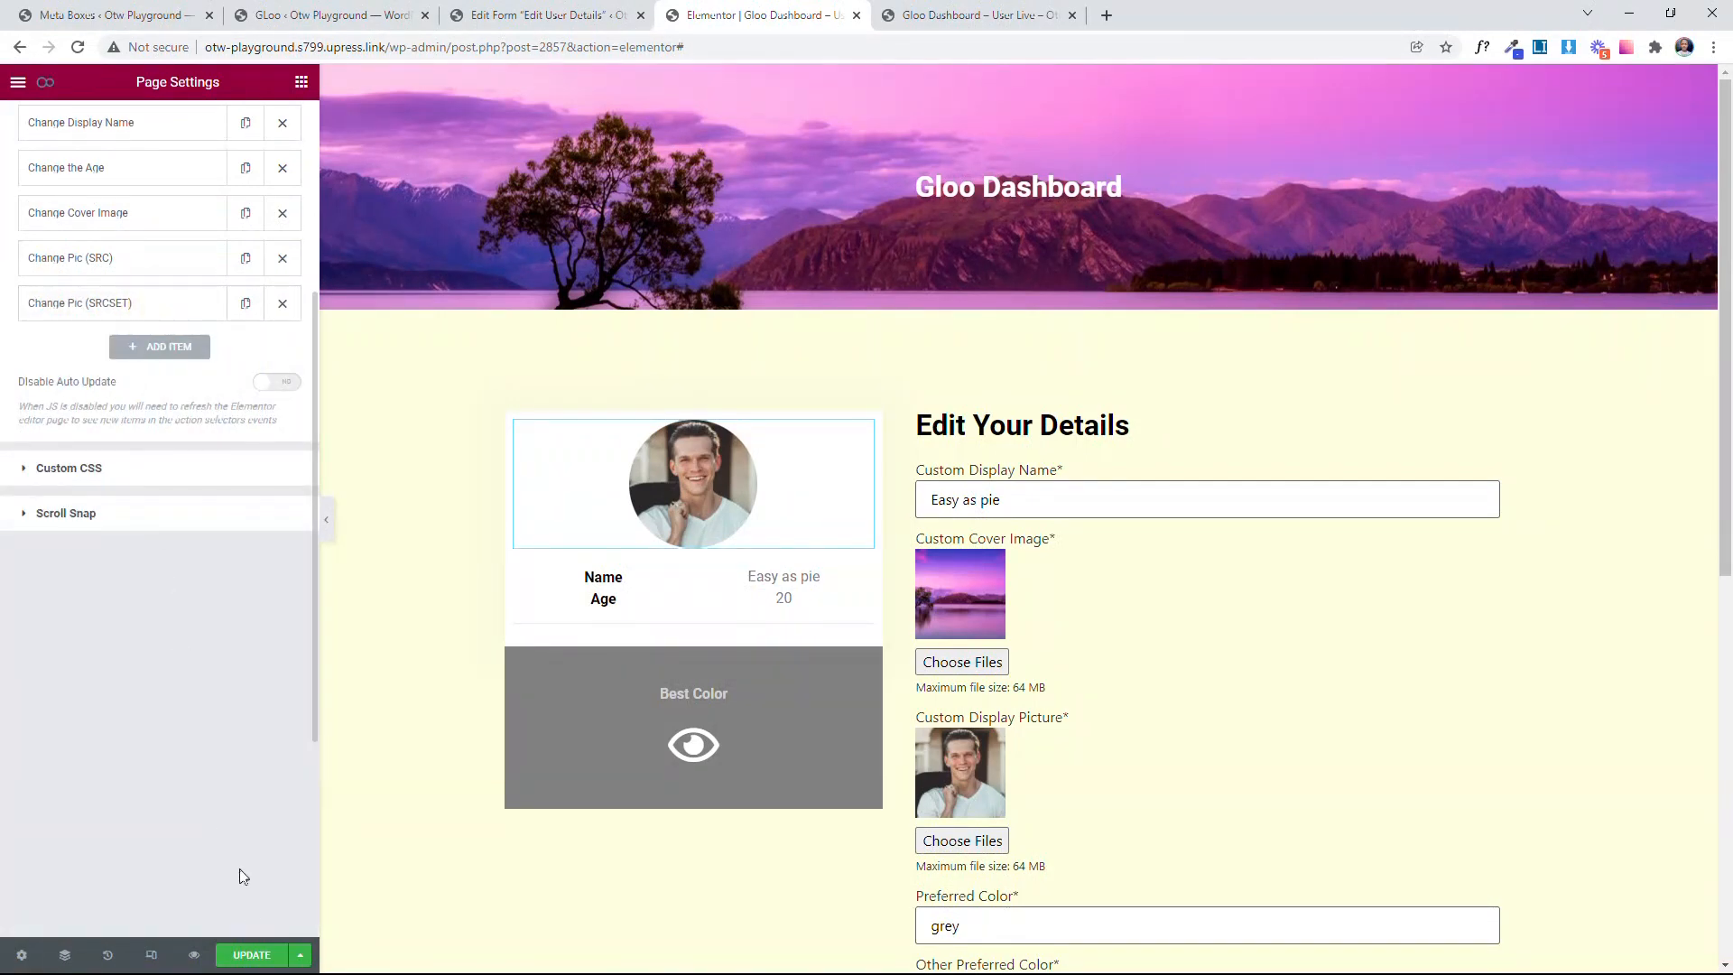
pyautogui.click(262, 954)
# Step: Add a new Interactor trigger titled Change Profile Img
pyautogui.scroll(4, 233, 826)
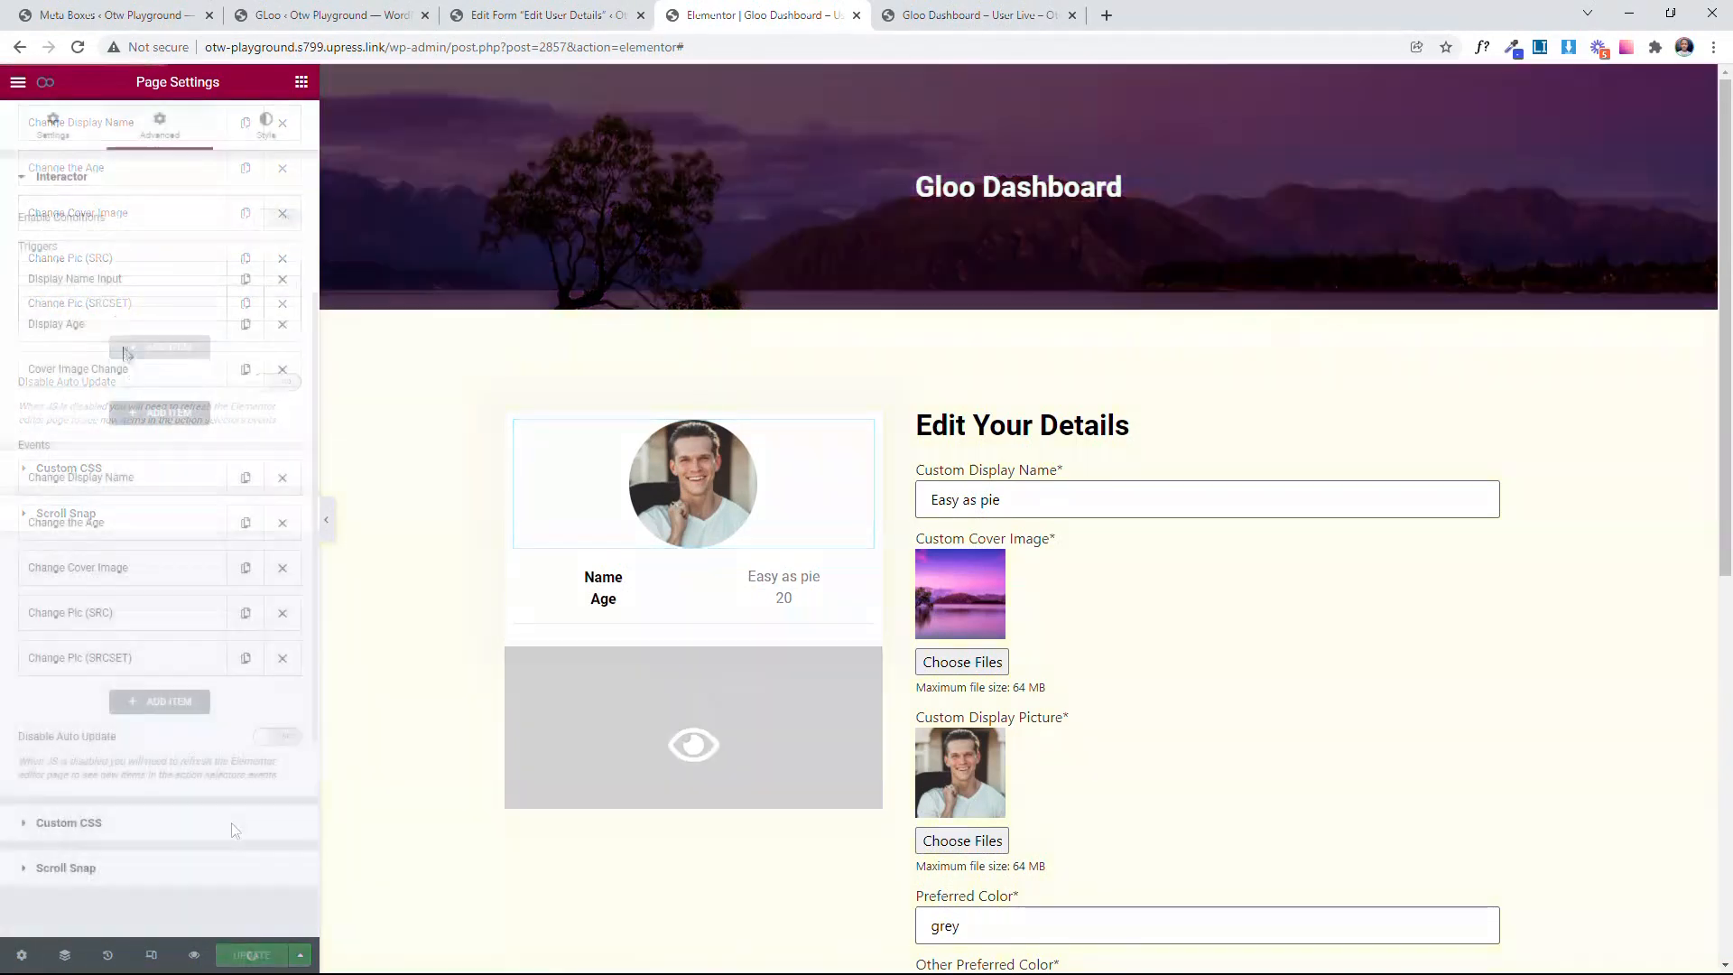
pyautogui.click(148, 421)
pyautogui.scroll(-1, 180, 420)
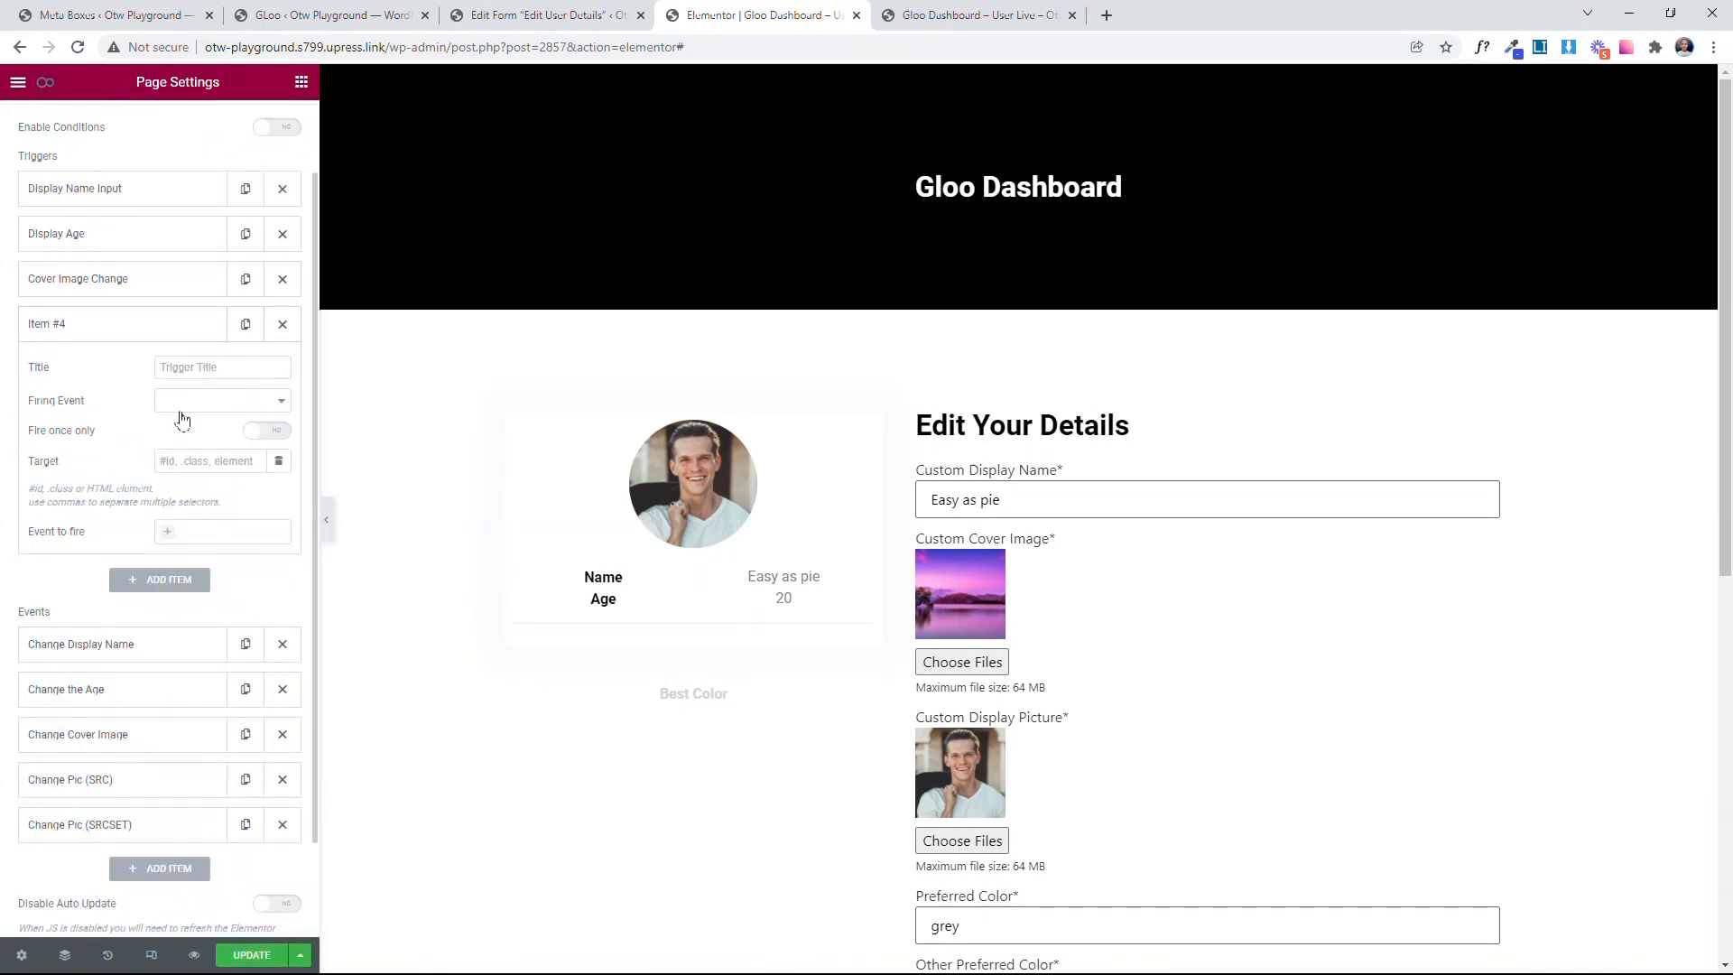
pyautogui.click(207, 367)
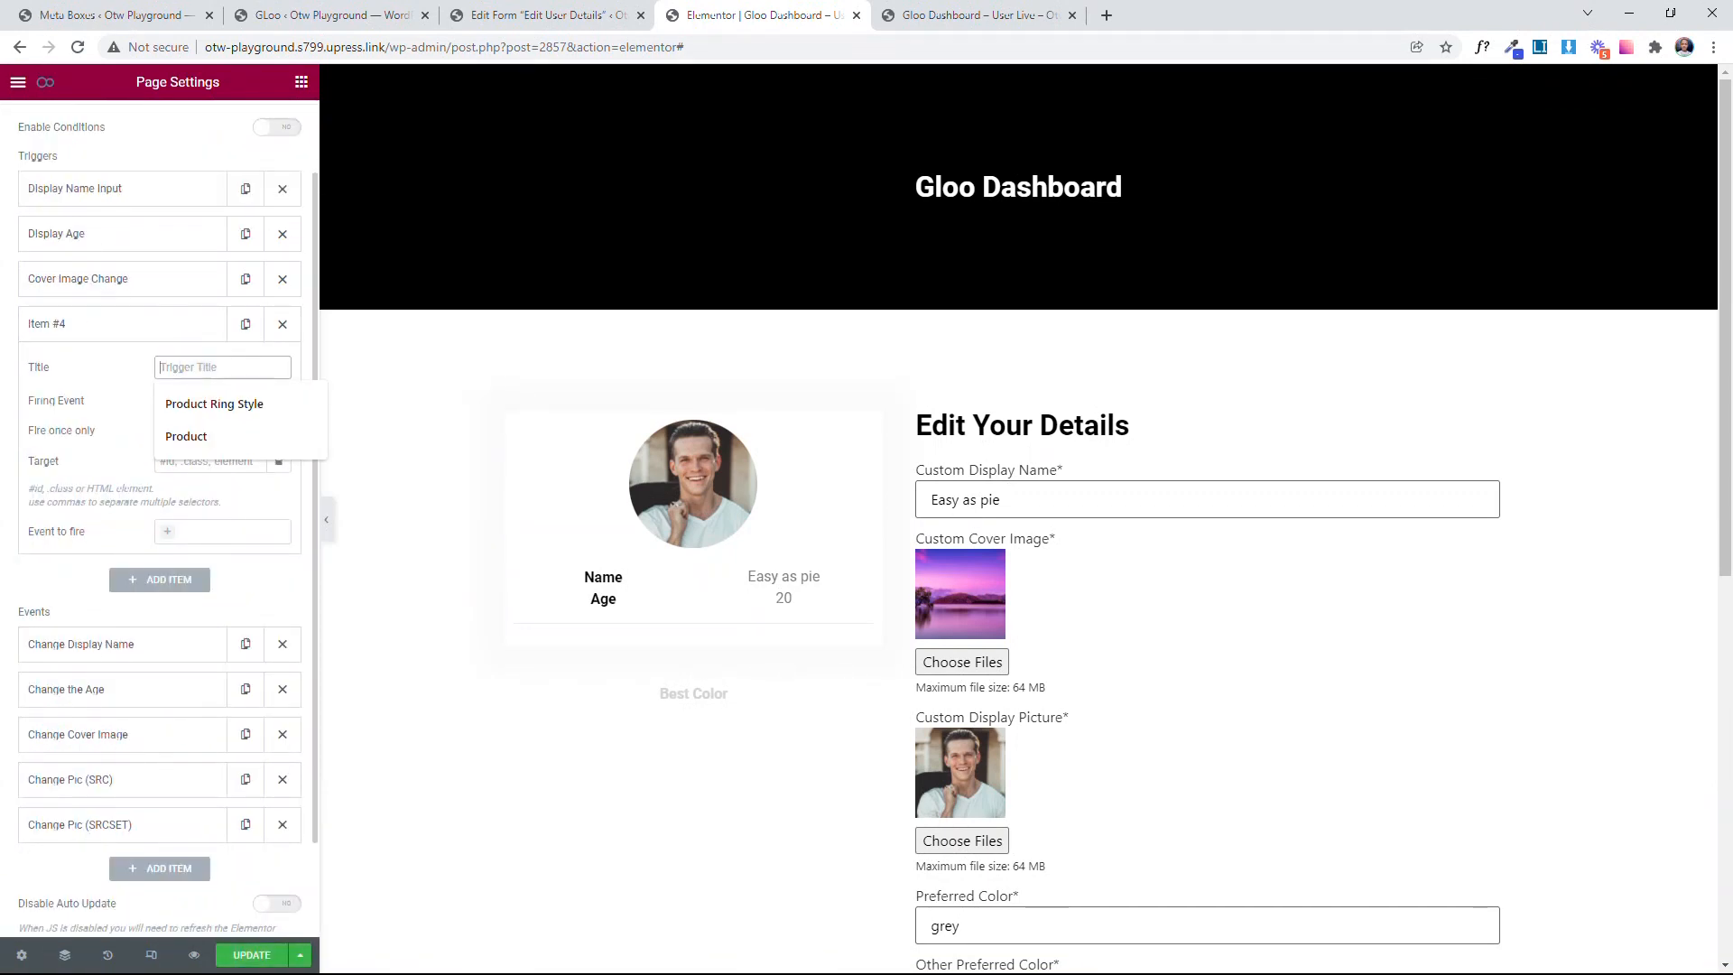
pyautogui.write('Change Profile')
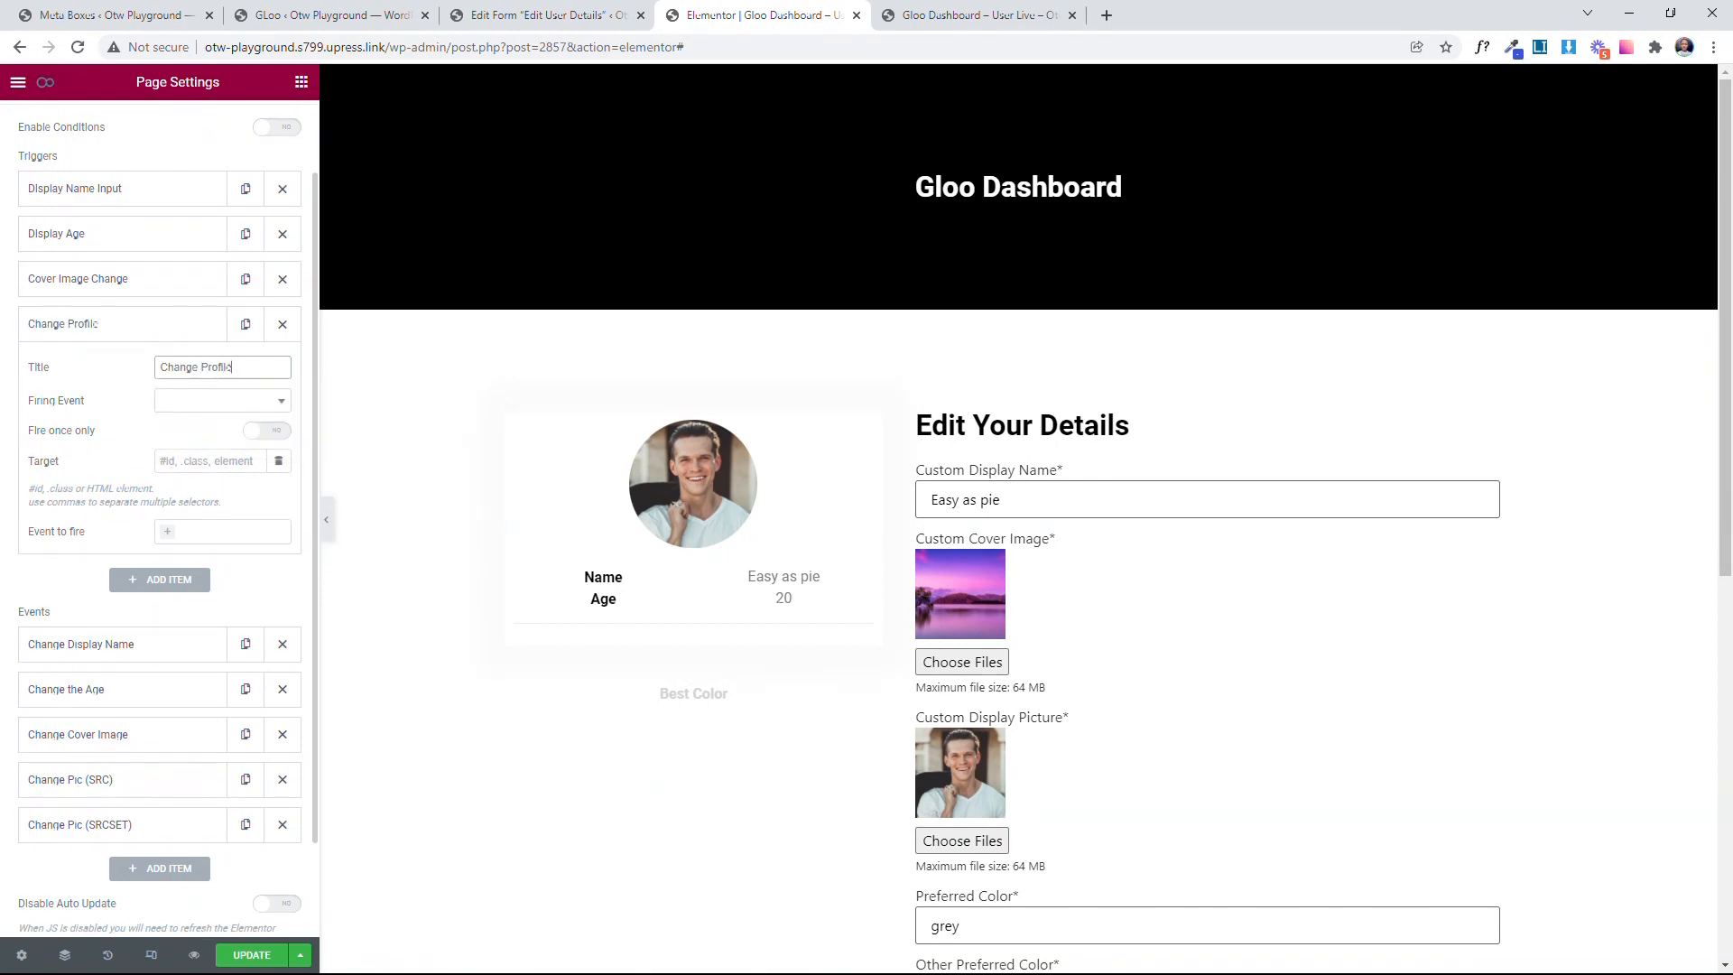
pyautogui.write(' Img')
# Step: Set the Change Profile Img trigger's Firing Event to the Element Inserted option
pyautogui.click(219, 410)
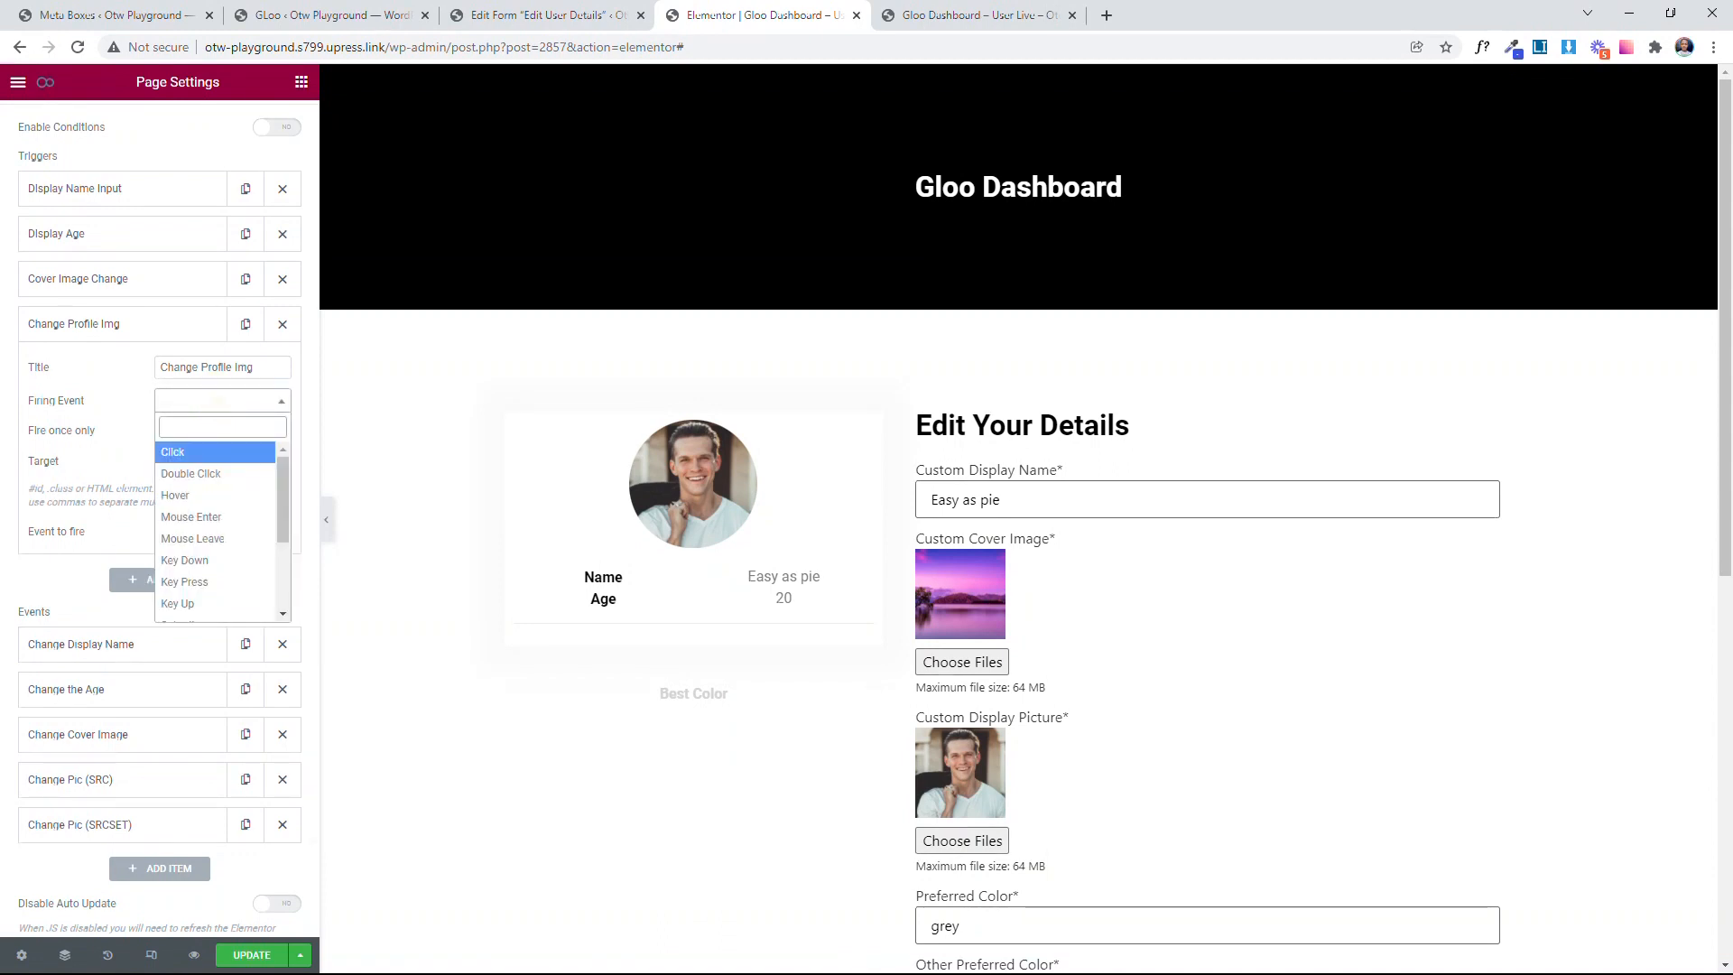
pyautogui.scroll(-5, 194, 587)
pyautogui.click(200, 611)
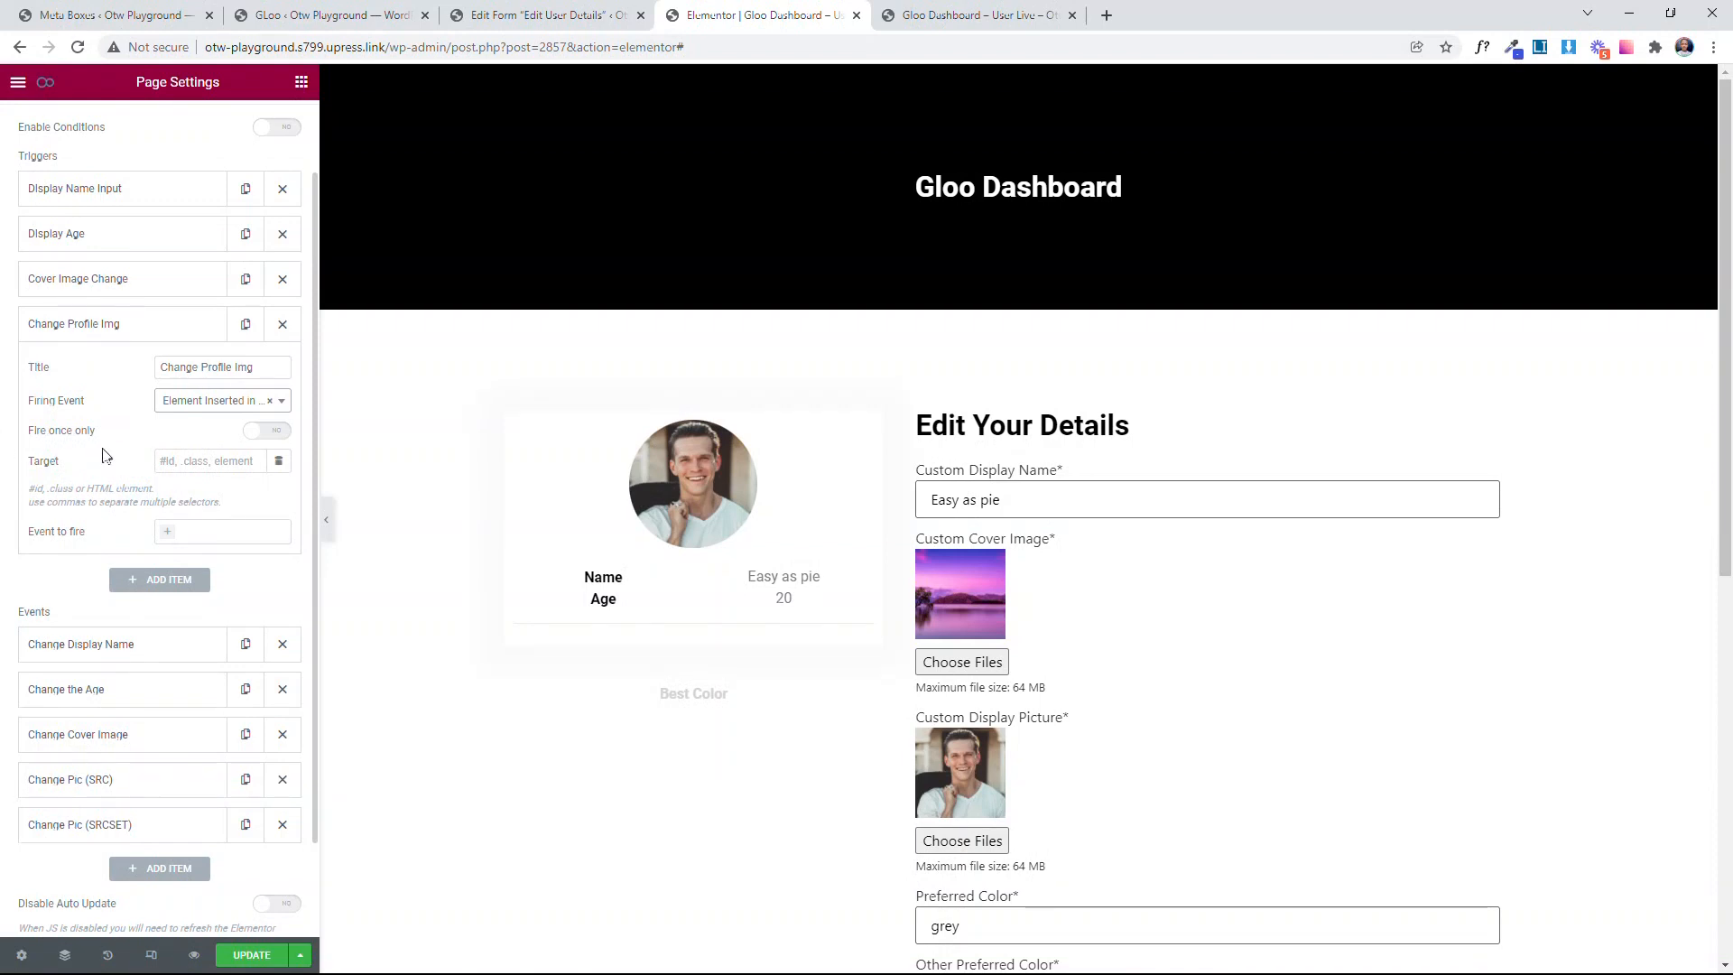
# Step: Set the trigger's Target to the profile-image-upload class copied from the Edit User Details form, using the Cover Image Change trigger as reference
pyautogui.click(210, 460)
pyautogui.click(174, 453)
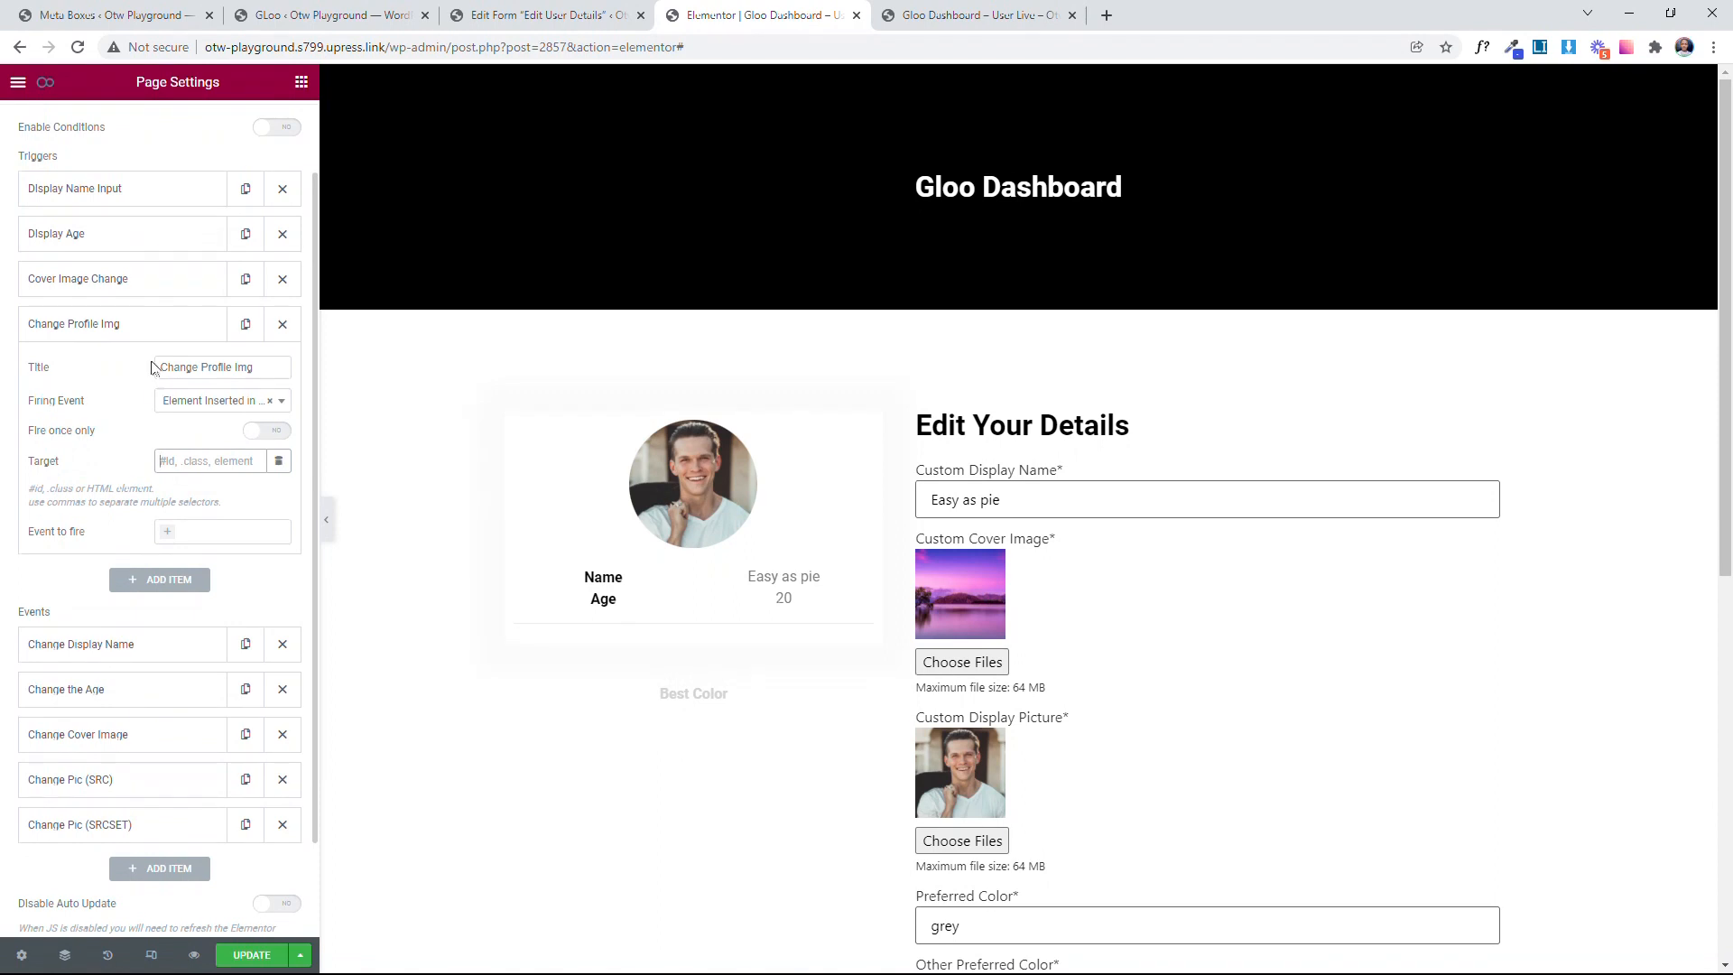
pyautogui.click(120, 280)
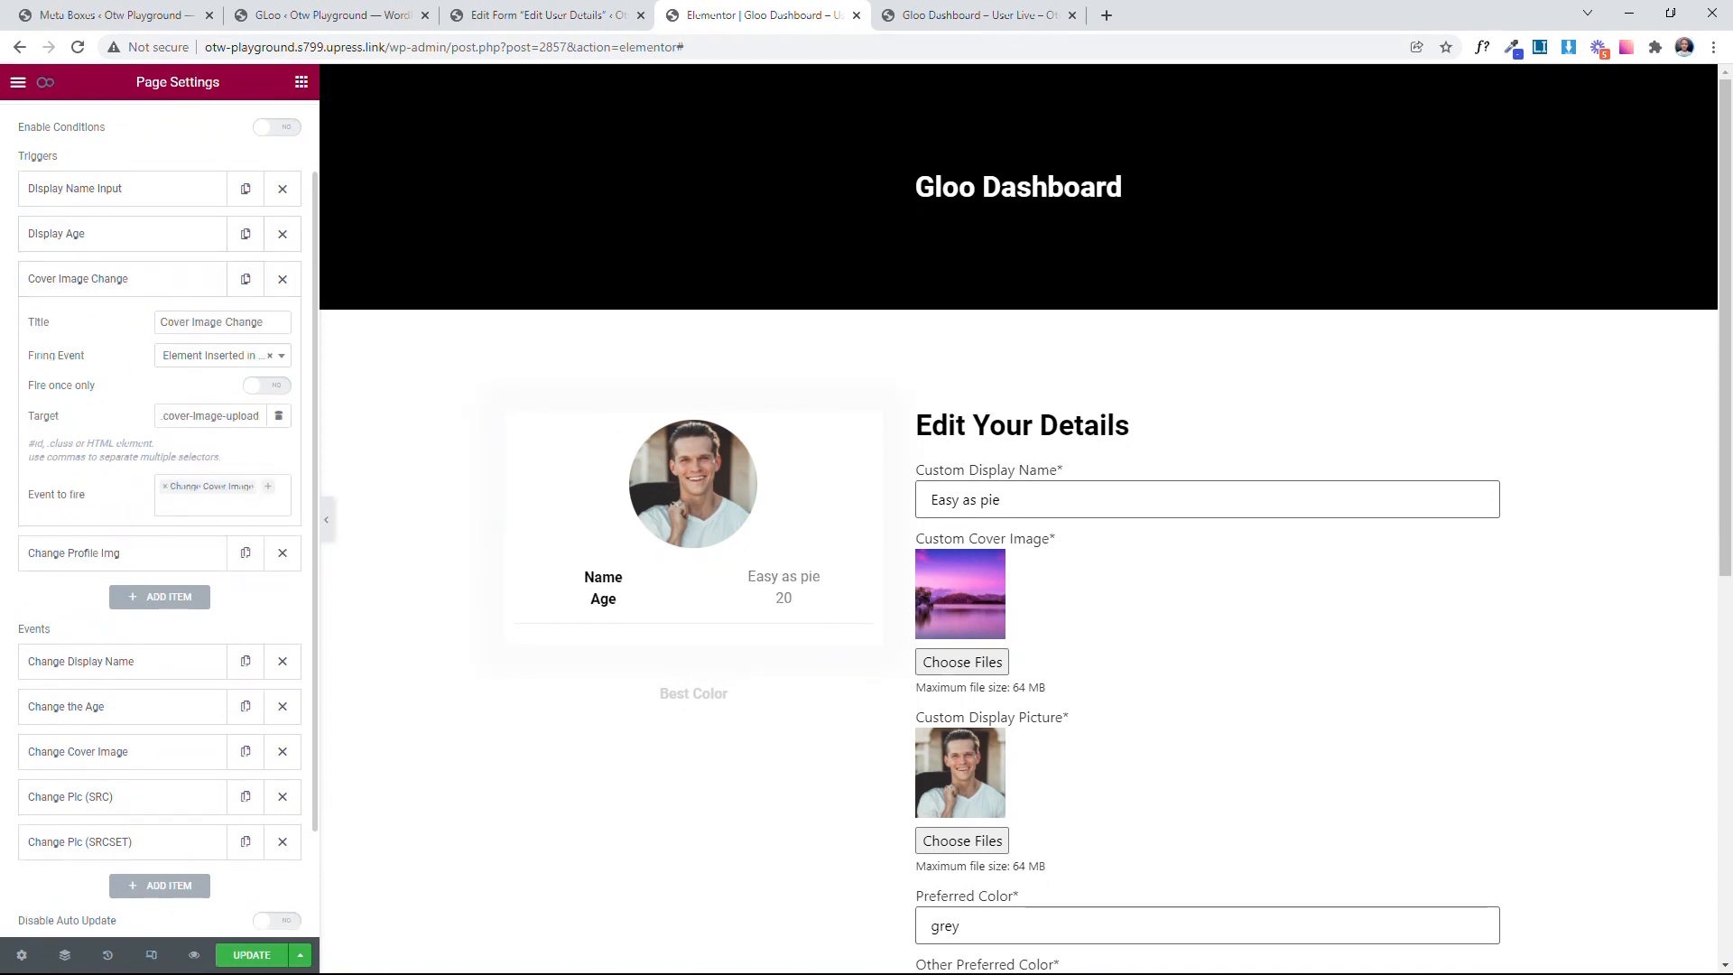
pyautogui.click(127, 280)
pyautogui.click(158, 336)
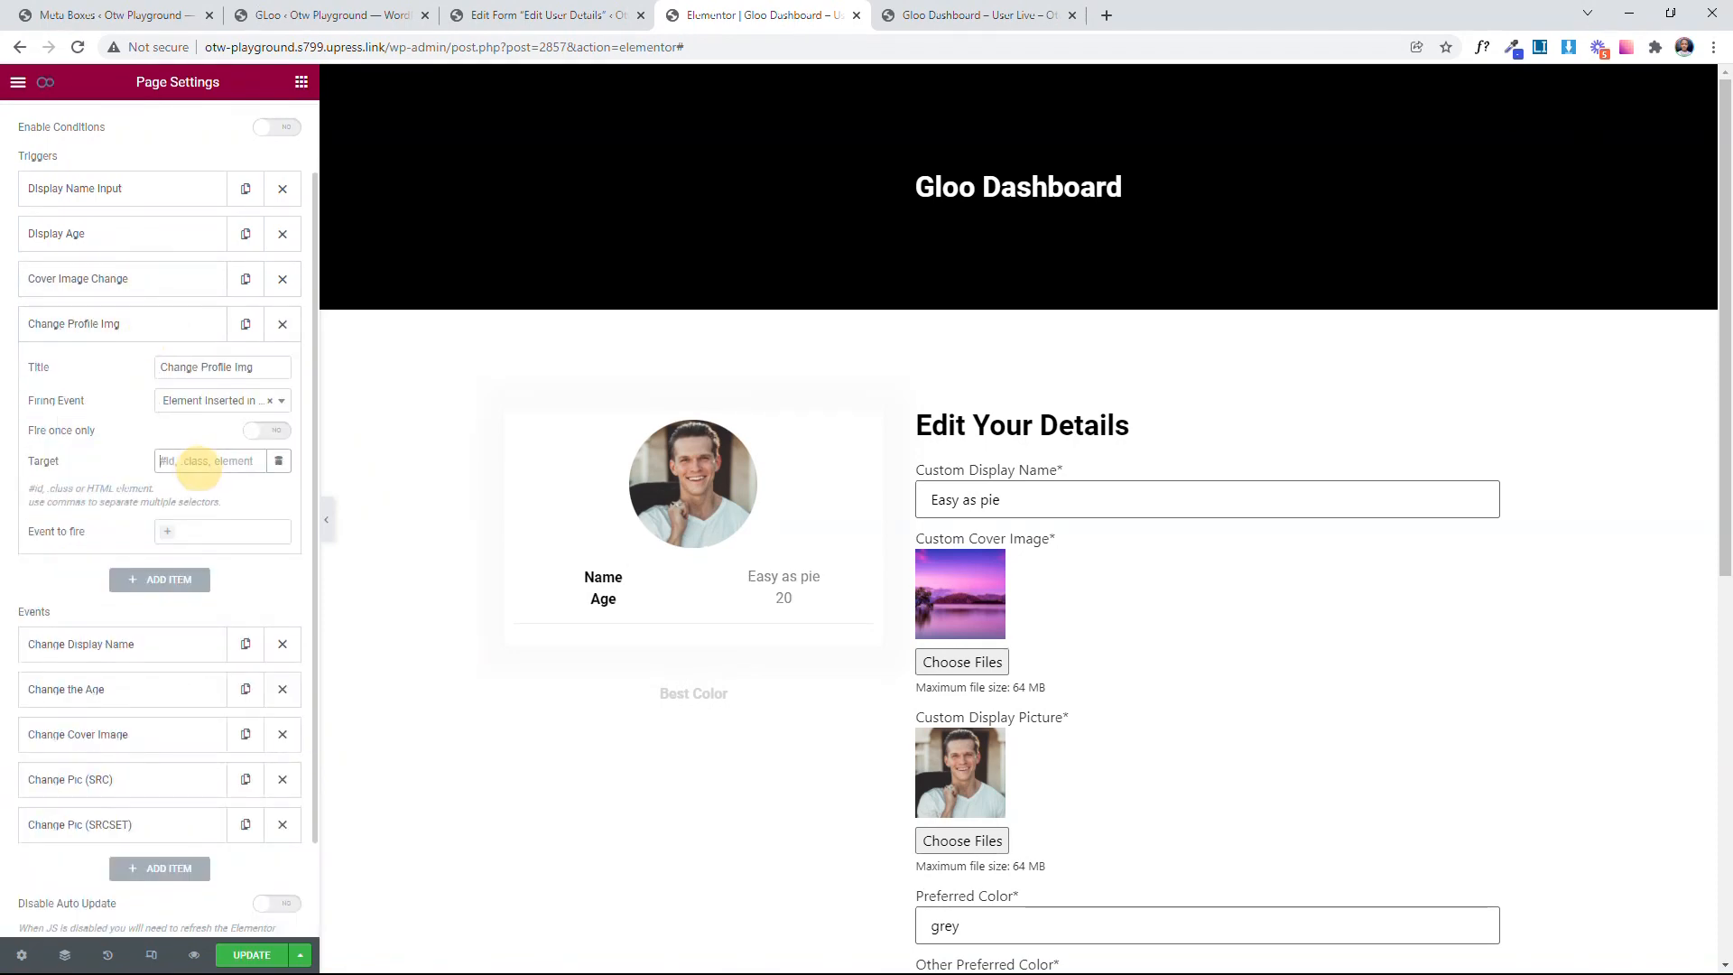
pyautogui.click(542, 15)
pyautogui.scroll(-5, 553, 707)
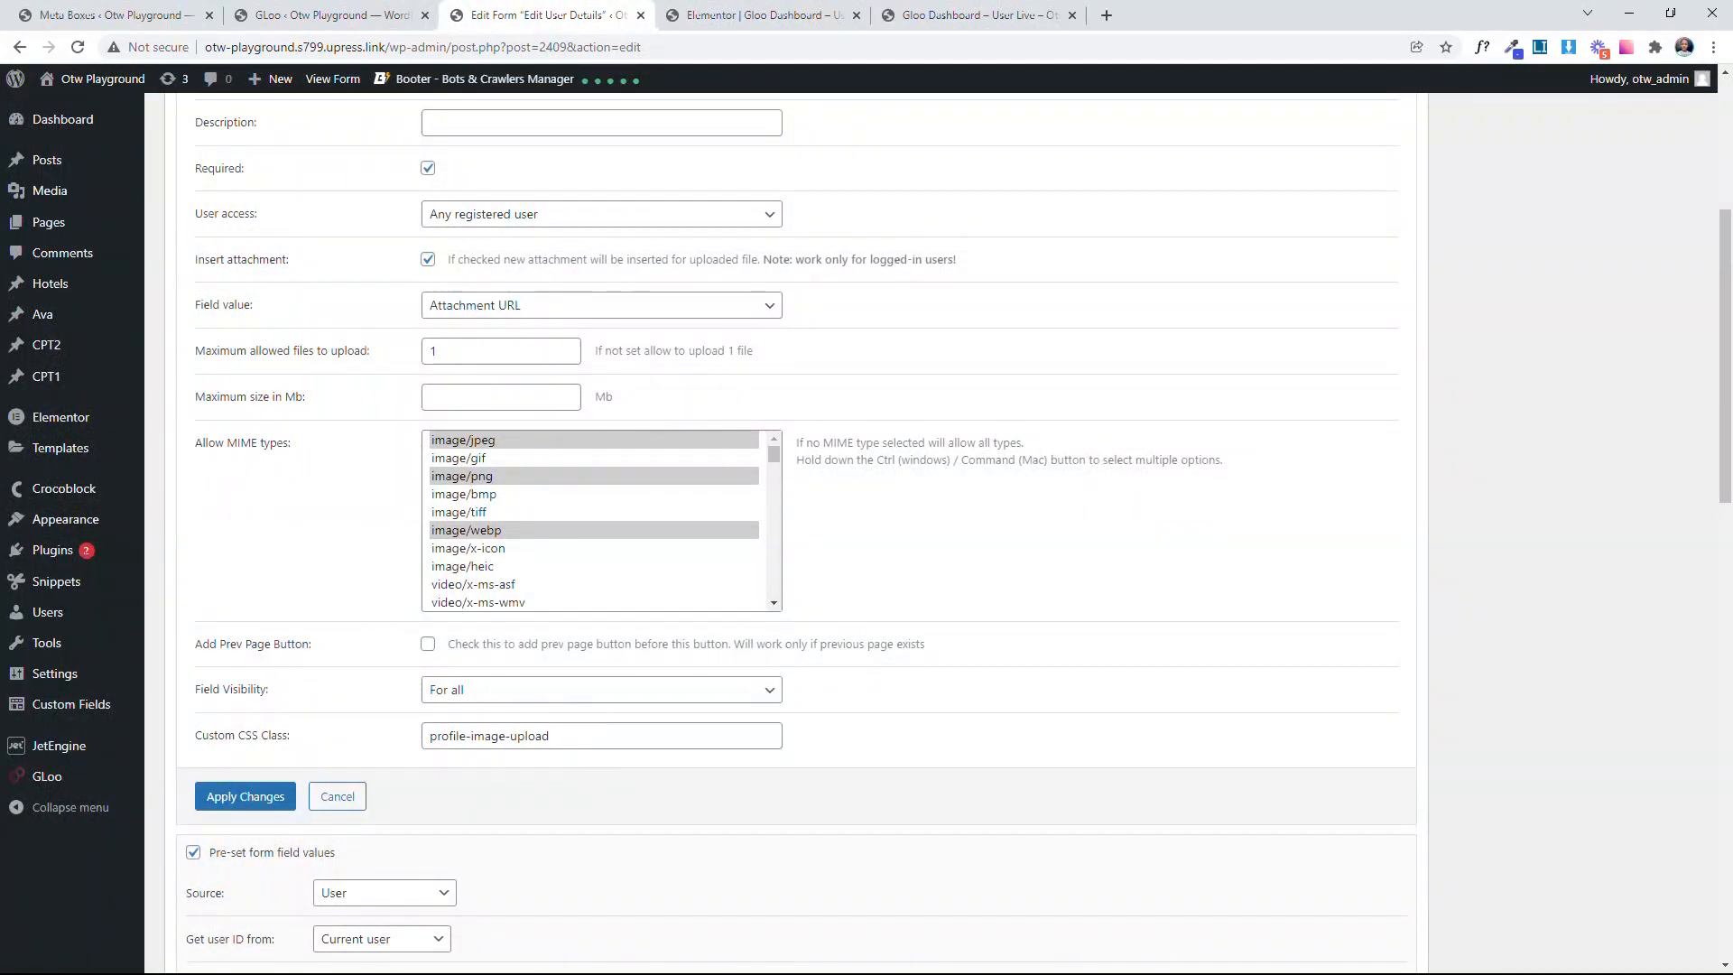
pyautogui.moveTo(564, 736); pyautogui.dragTo(399, 764)
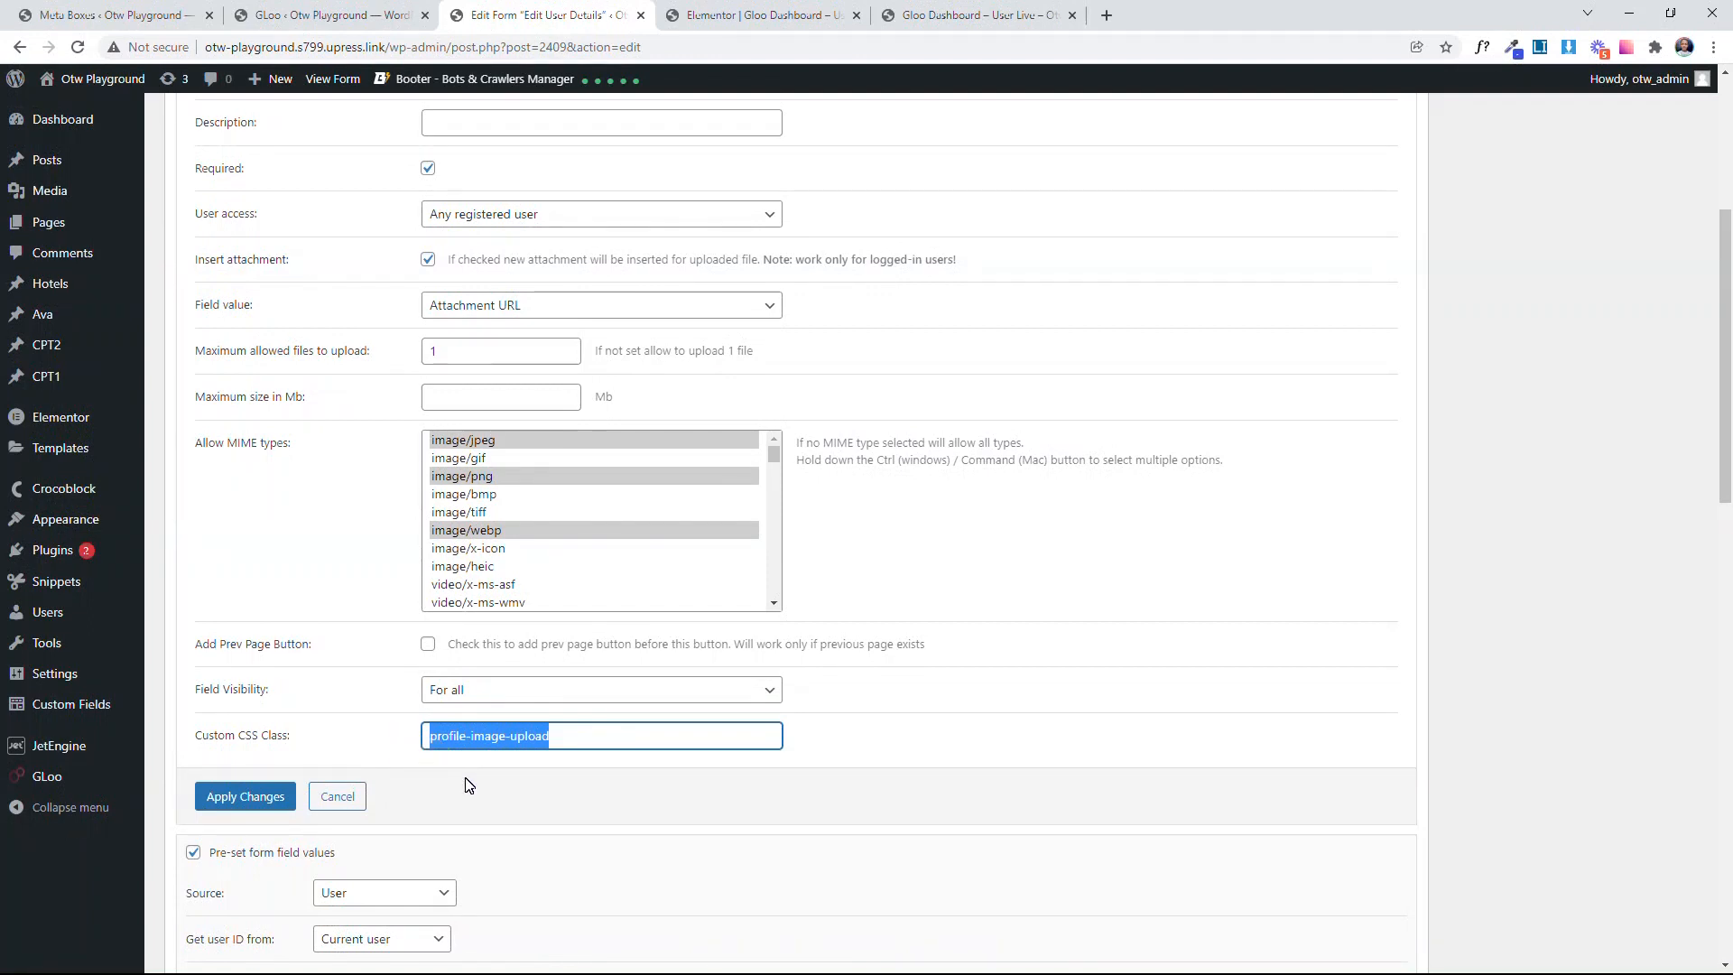
pyautogui.click(823, 11)
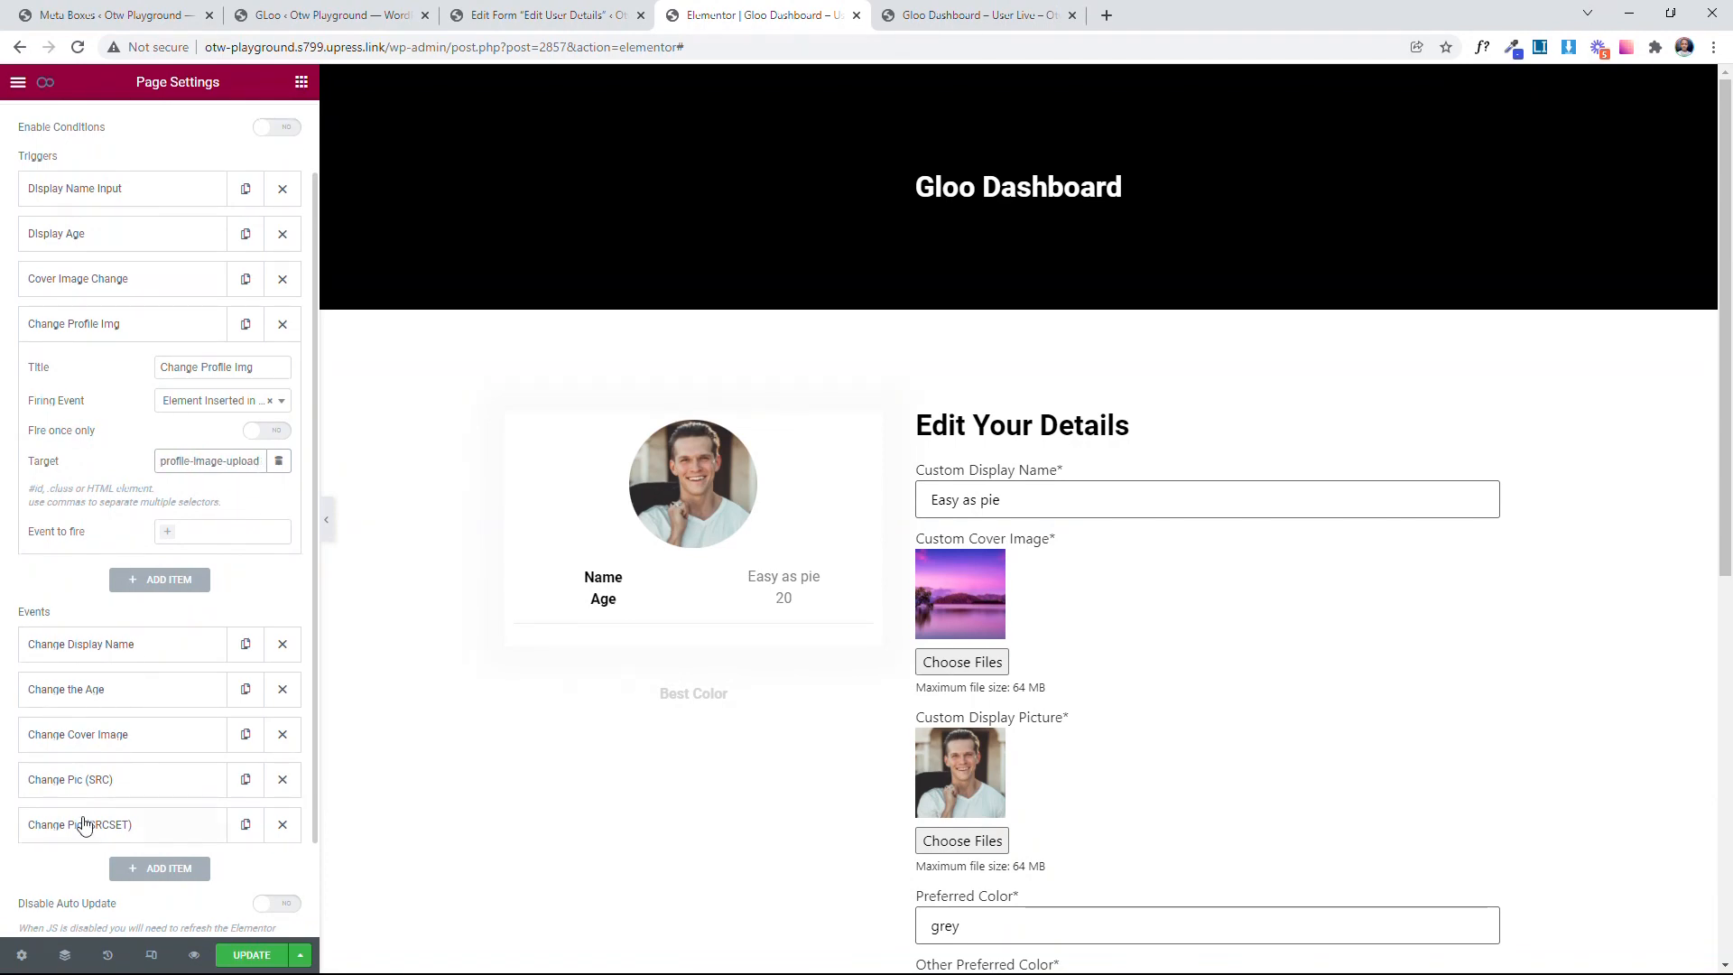
# Step: On the live dashboard page, inspect the custom display picture's wrapper element and copy its .jet-engine-file-upload__file class selector
pyautogui.click(988, 14)
pyautogui.scroll(-3, 623, 686)
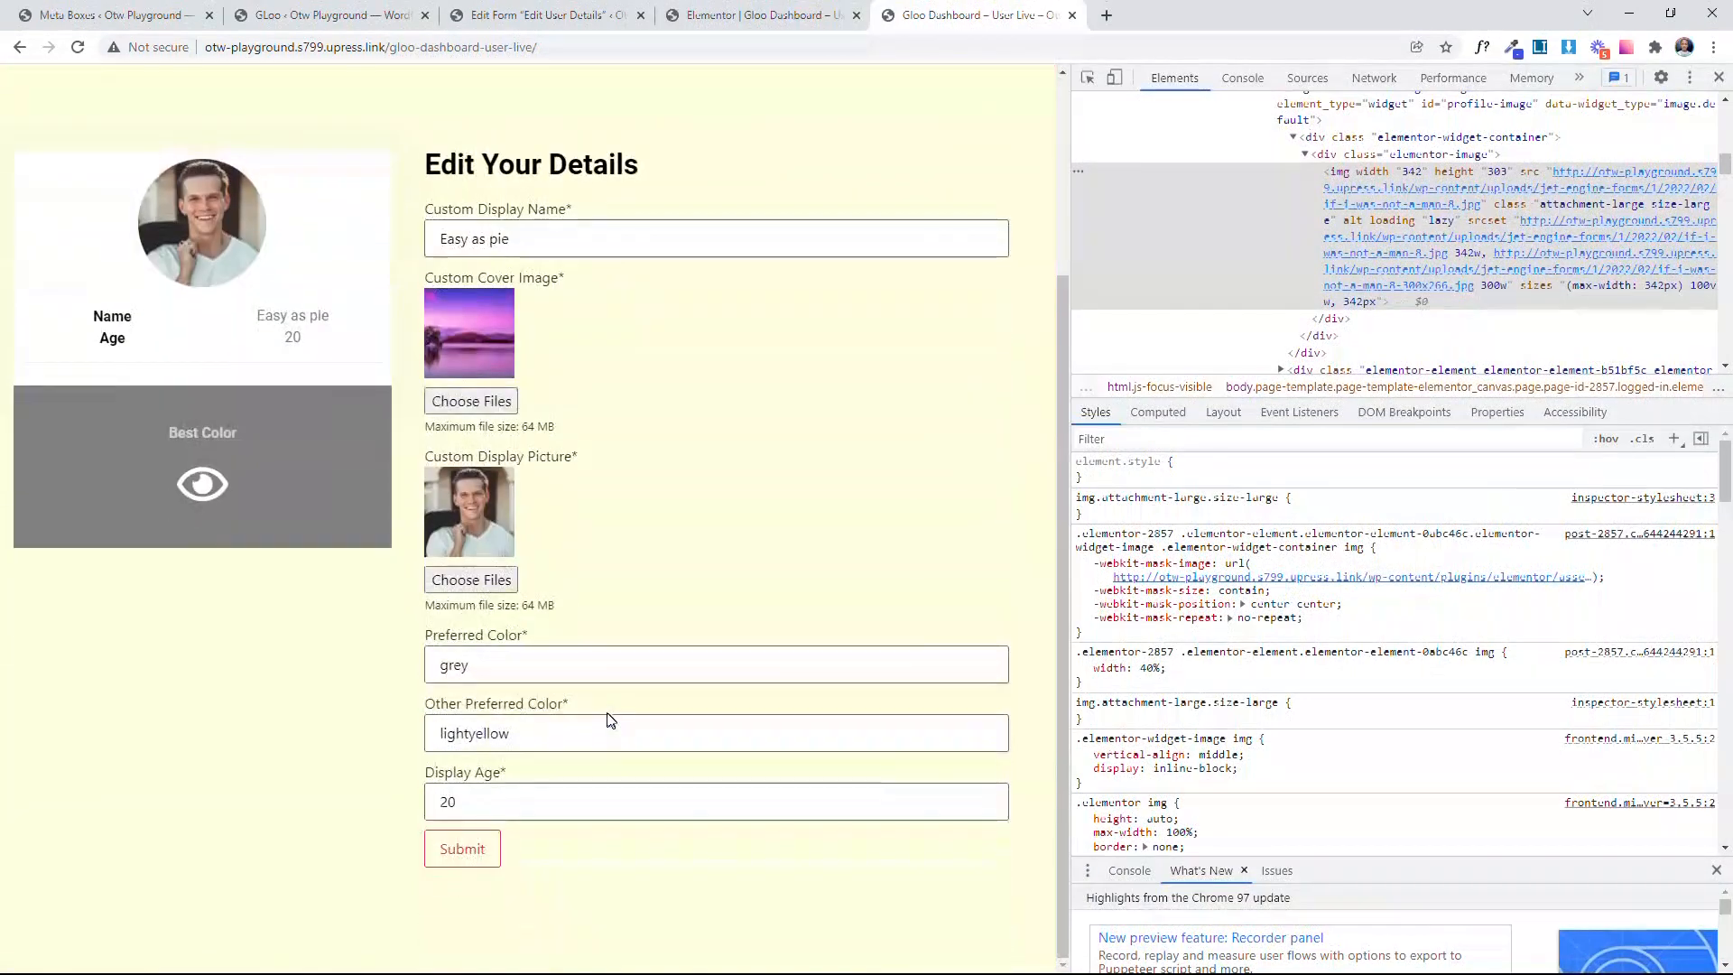
pyautogui.rightClick(495, 489)
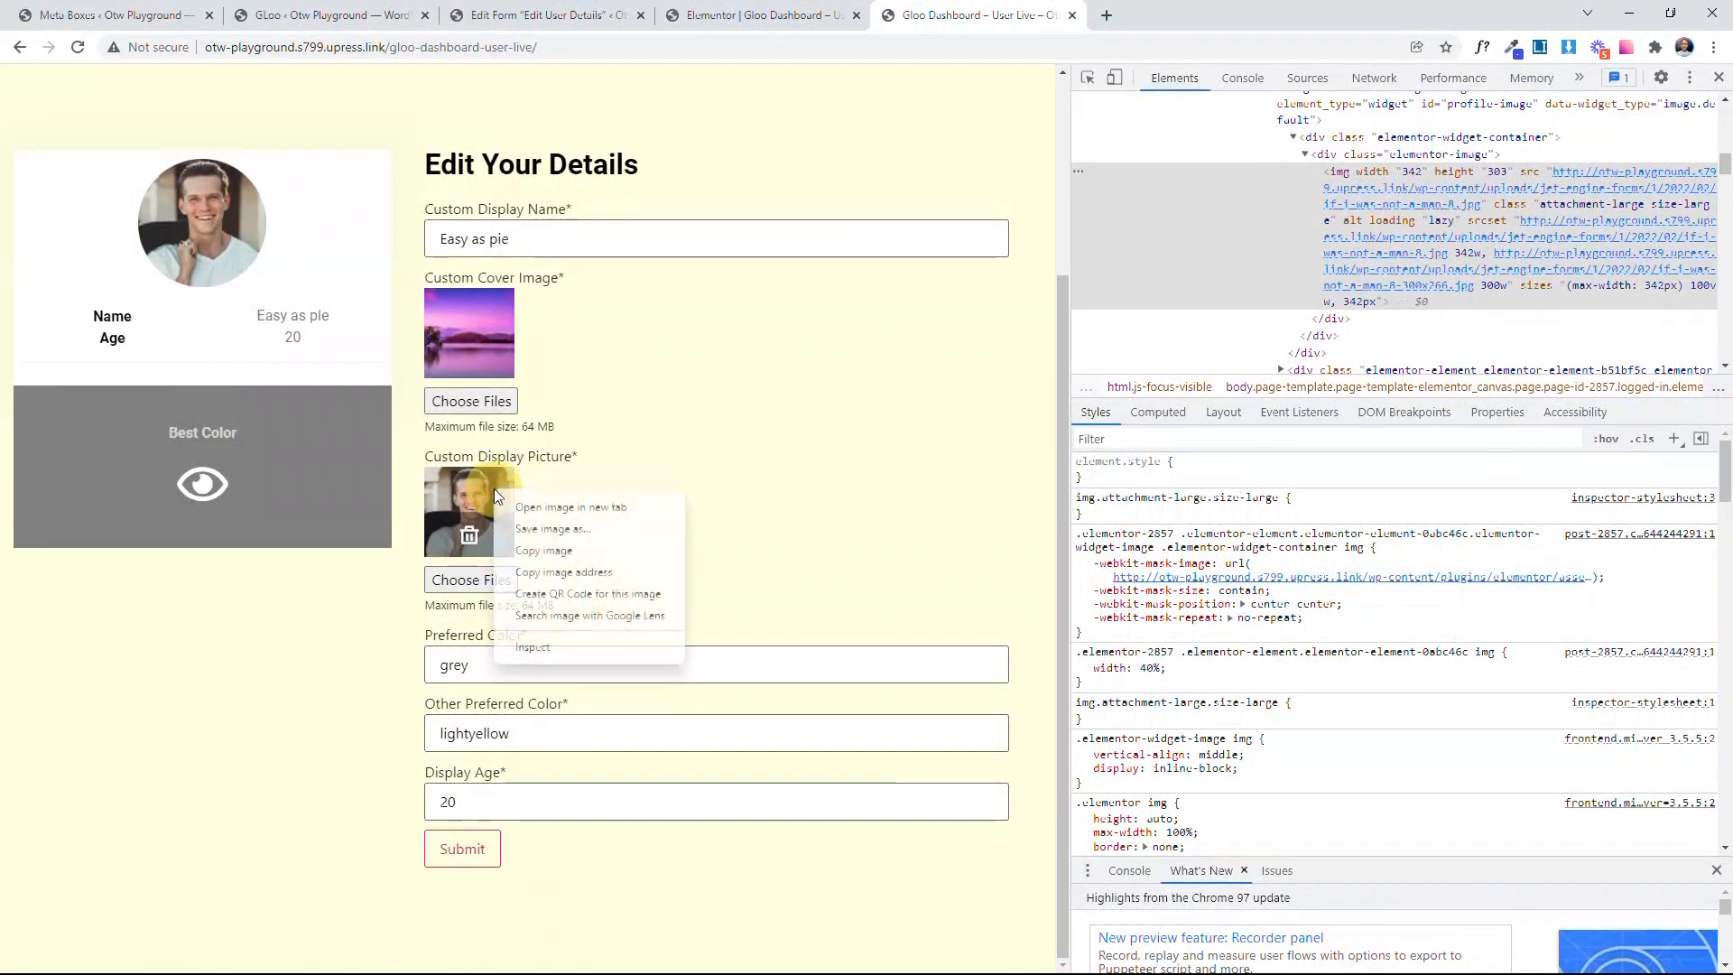
pyautogui.click(559, 650)
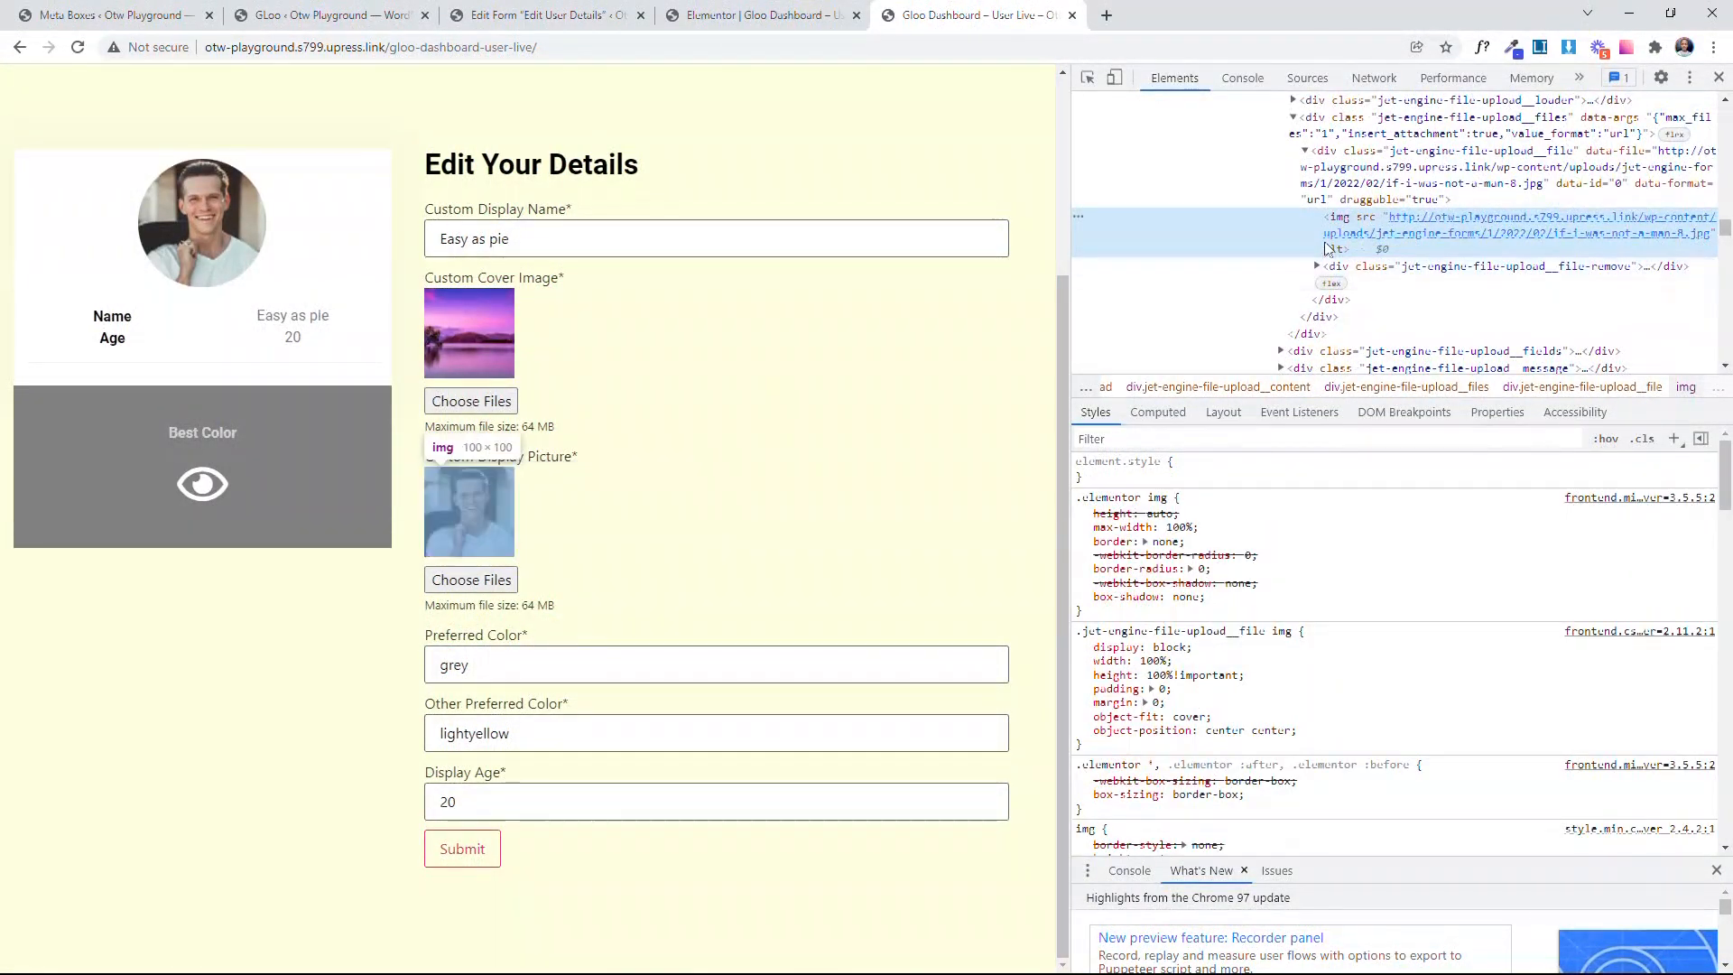
pyautogui.click(1374, 180)
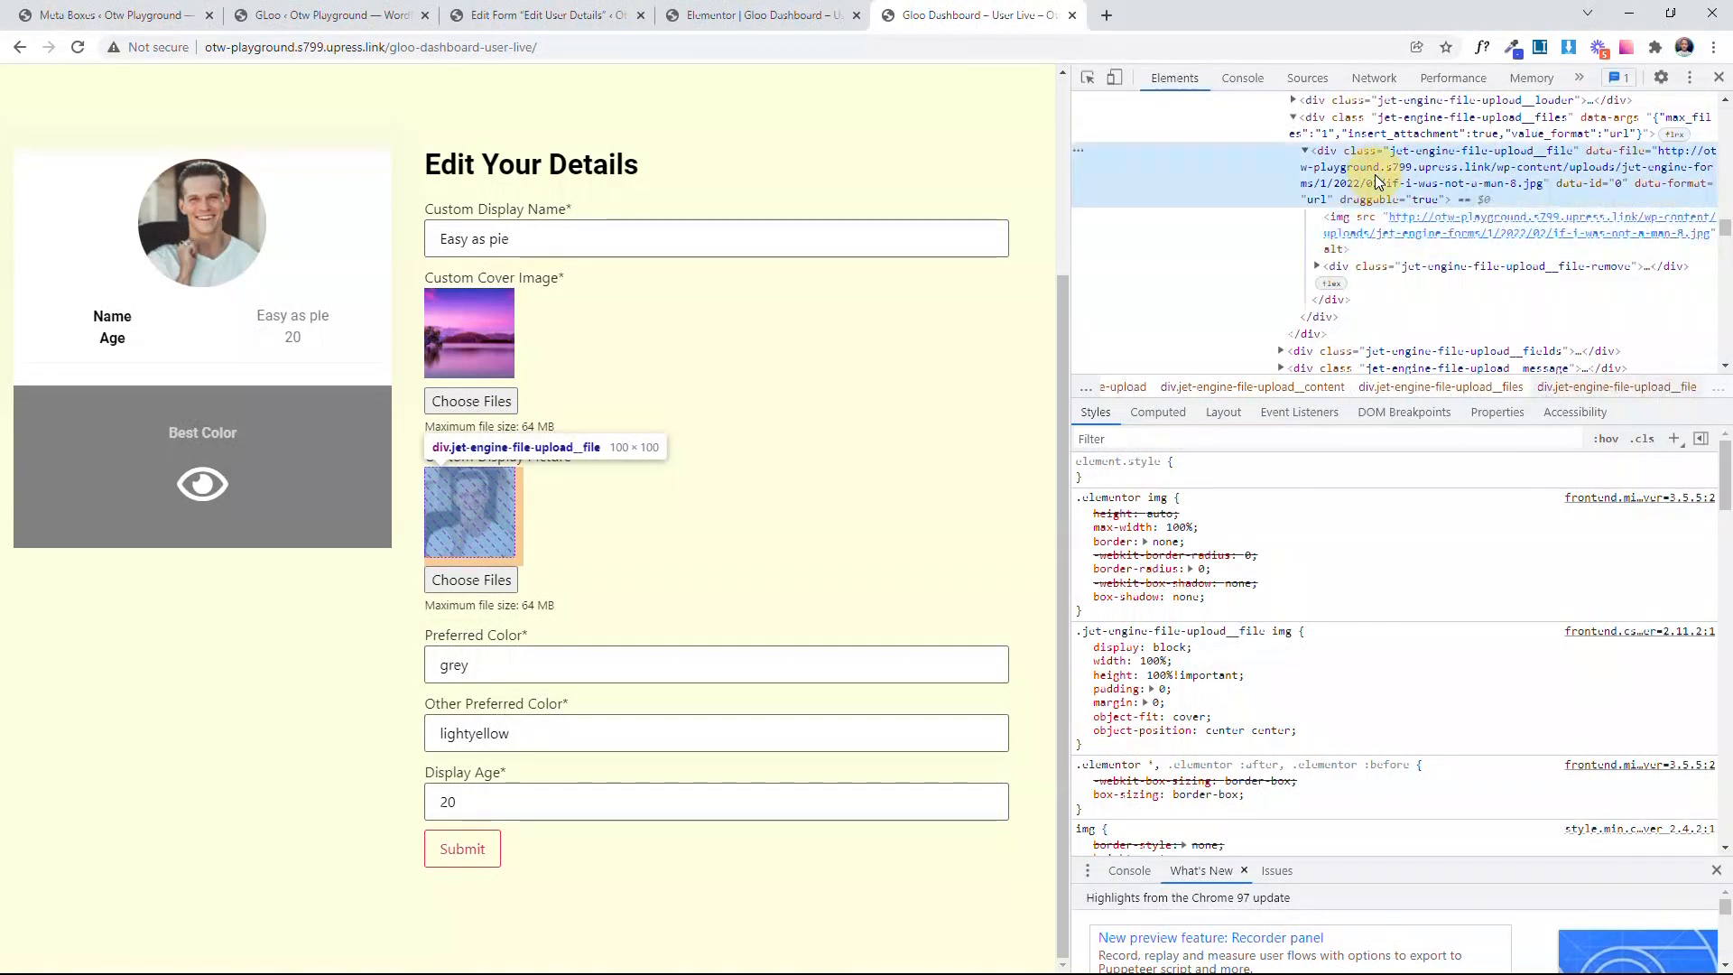
pyautogui.click(1676, 440)
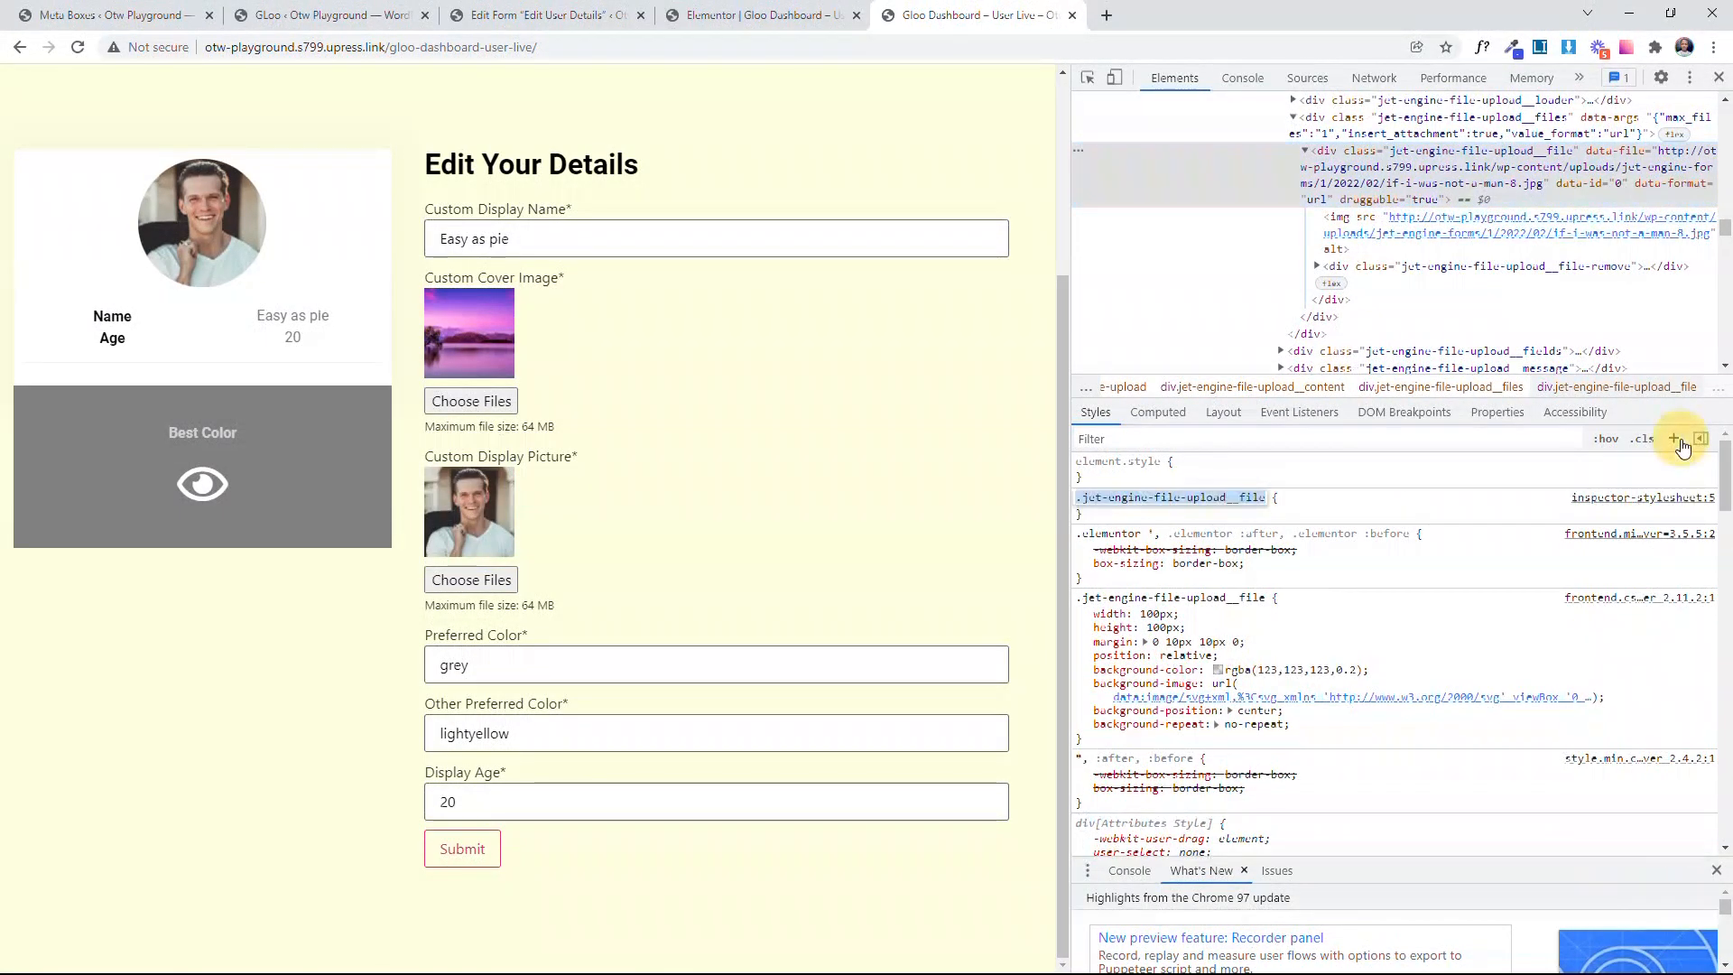
pyautogui.rightClick(1205, 500)
pyautogui.click(1236, 516)
# Step: Back in the Elementor editor, add the copied .jet-engine-file-upload__file selector to the Change Profile Img trigger's Target after .profile-image-upload
pyautogui.click(762, 15)
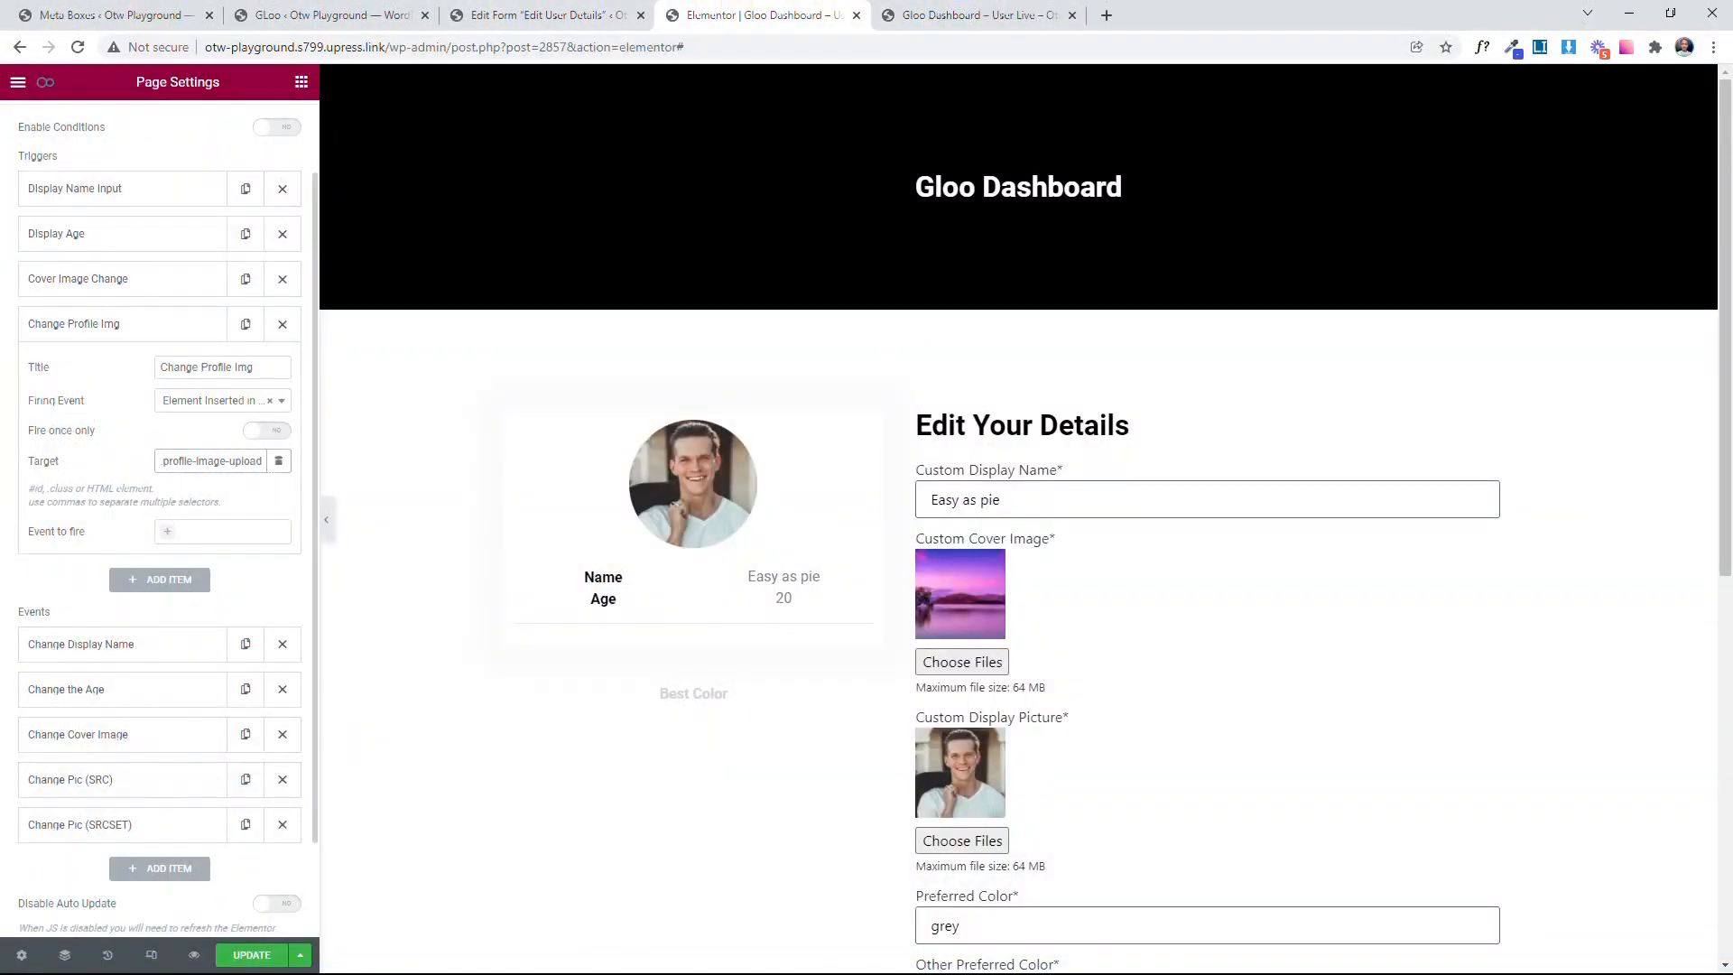
pyautogui.click(262, 460)
pyautogui.hotkey('ctrl', 'a')
pyautogui.hotkey('ctrl', 'v')
# Step: Make the Change Profile Img trigger fire Change Pic (SRC) and Change Pic (SRCSET), and update the page
pyautogui.click(247, 553)
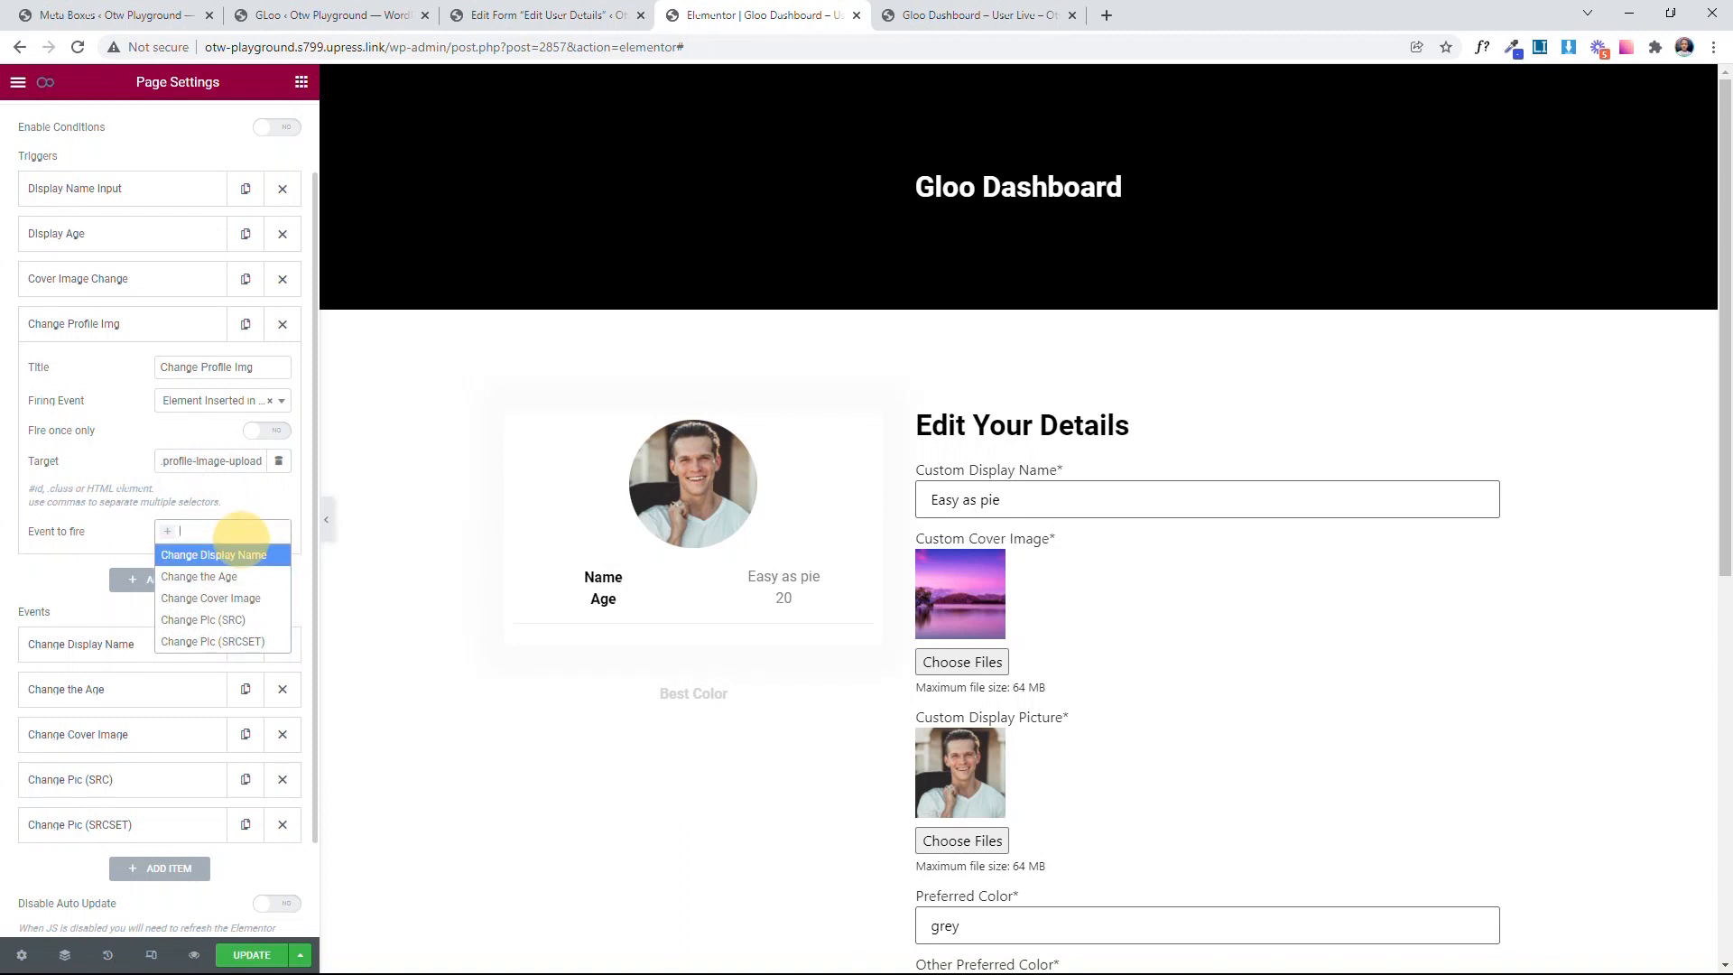
pyautogui.click(226, 617)
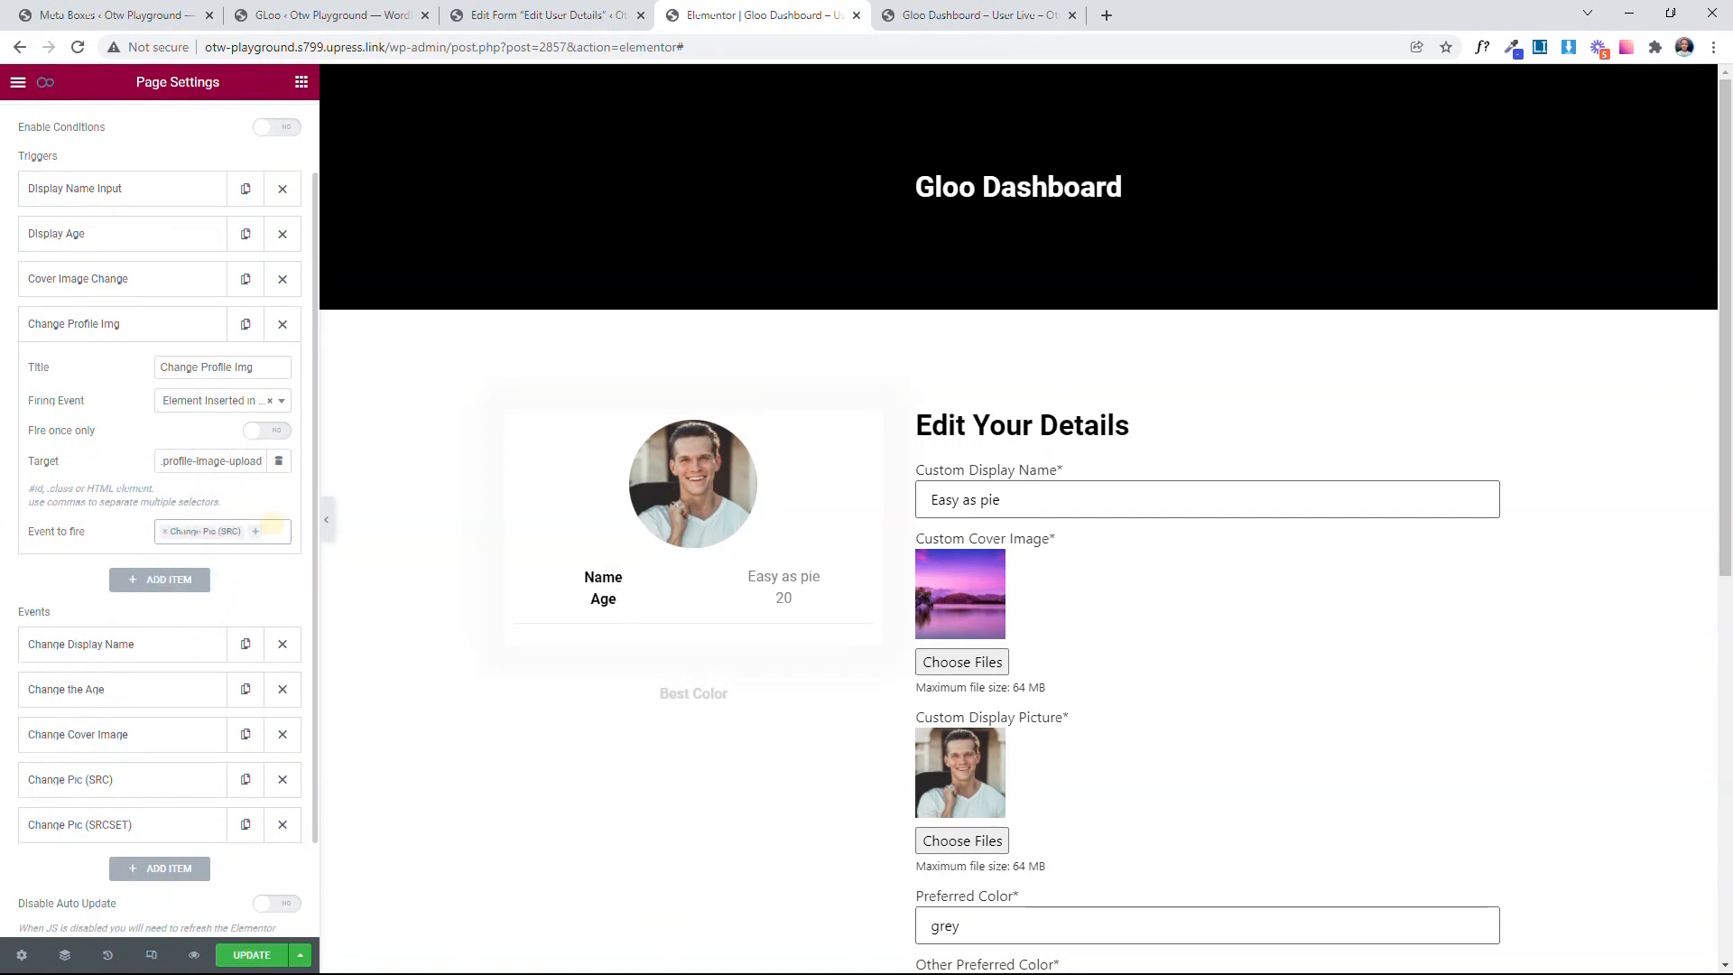
pyautogui.click(235, 532)
pyautogui.click(243, 637)
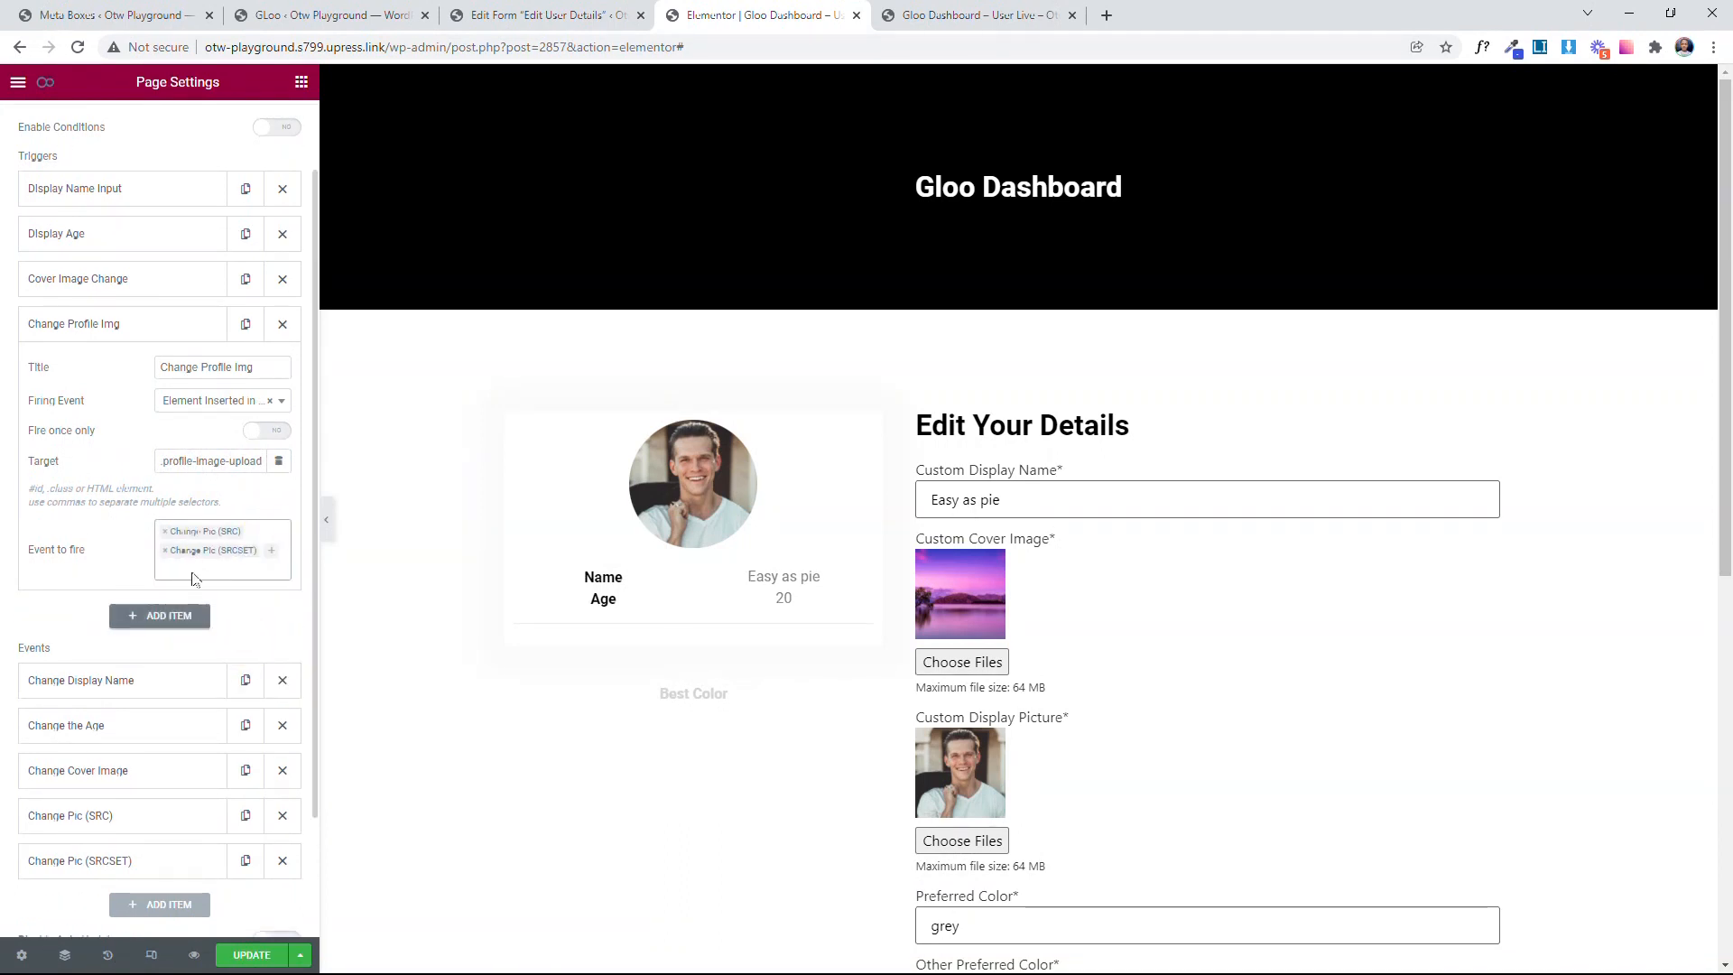
pyautogui.scroll(1, 203, 604)
pyautogui.click(127, 417)
pyautogui.click(270, 954)
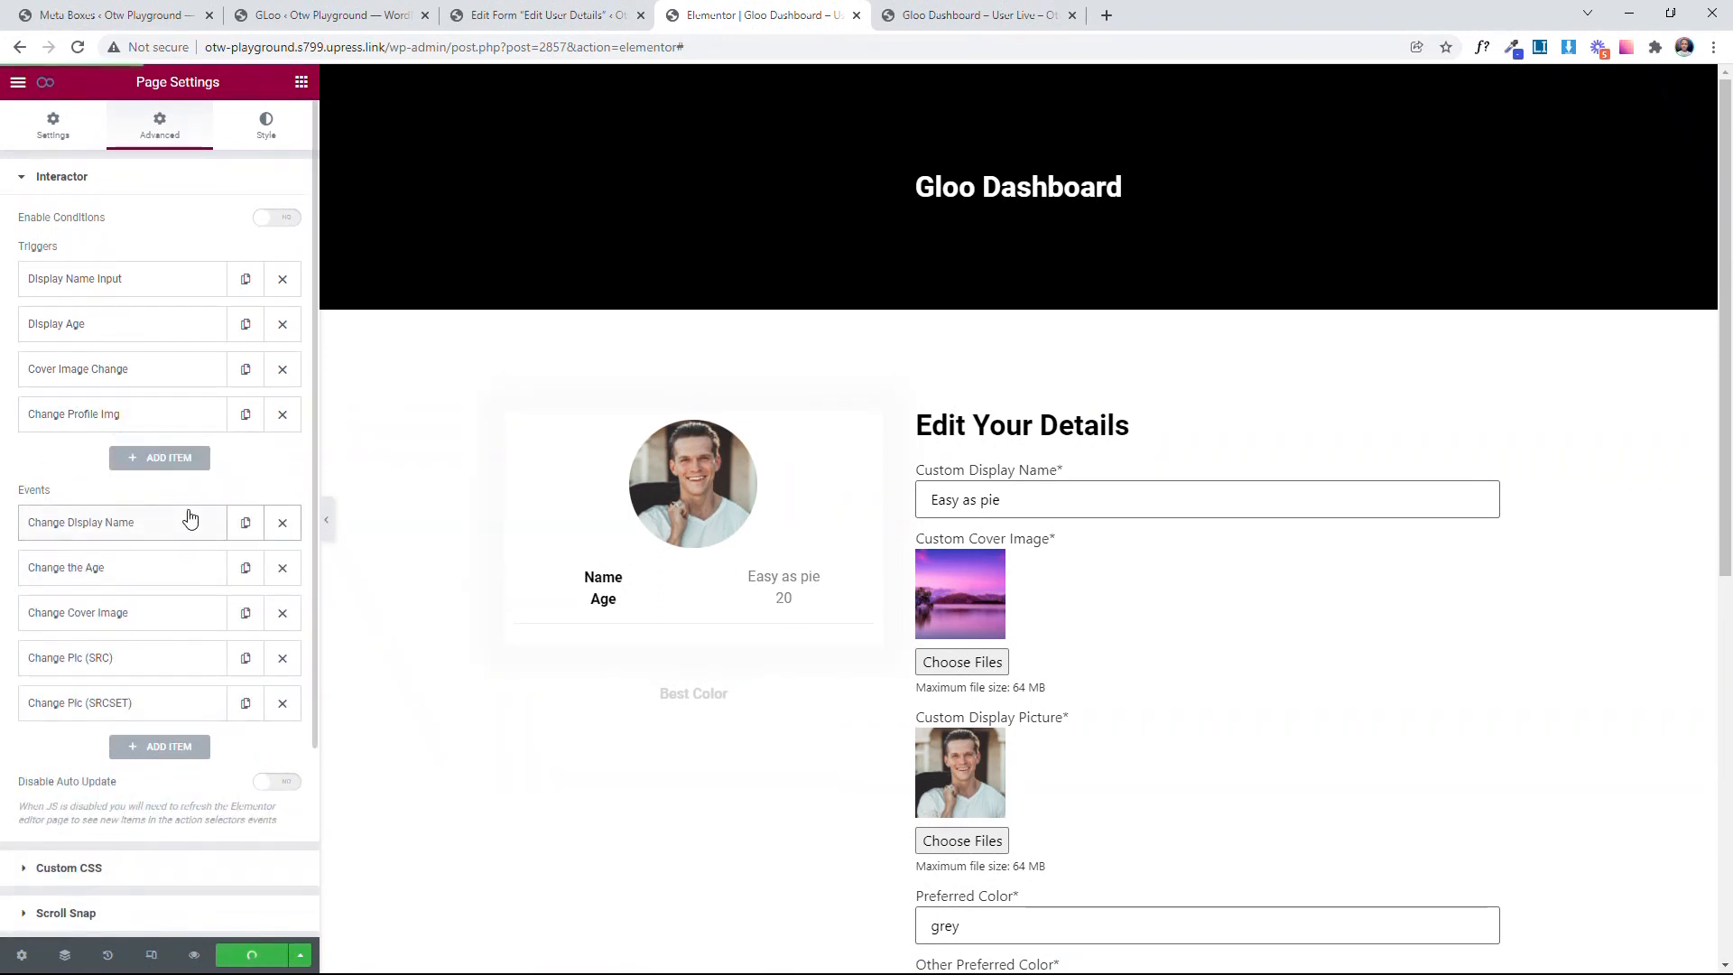
# Step: Test the trigger by reloading the live dashboard and choosing "if I was a lady.jpg" as the custom display picture
pyautogui.click(974, 15)
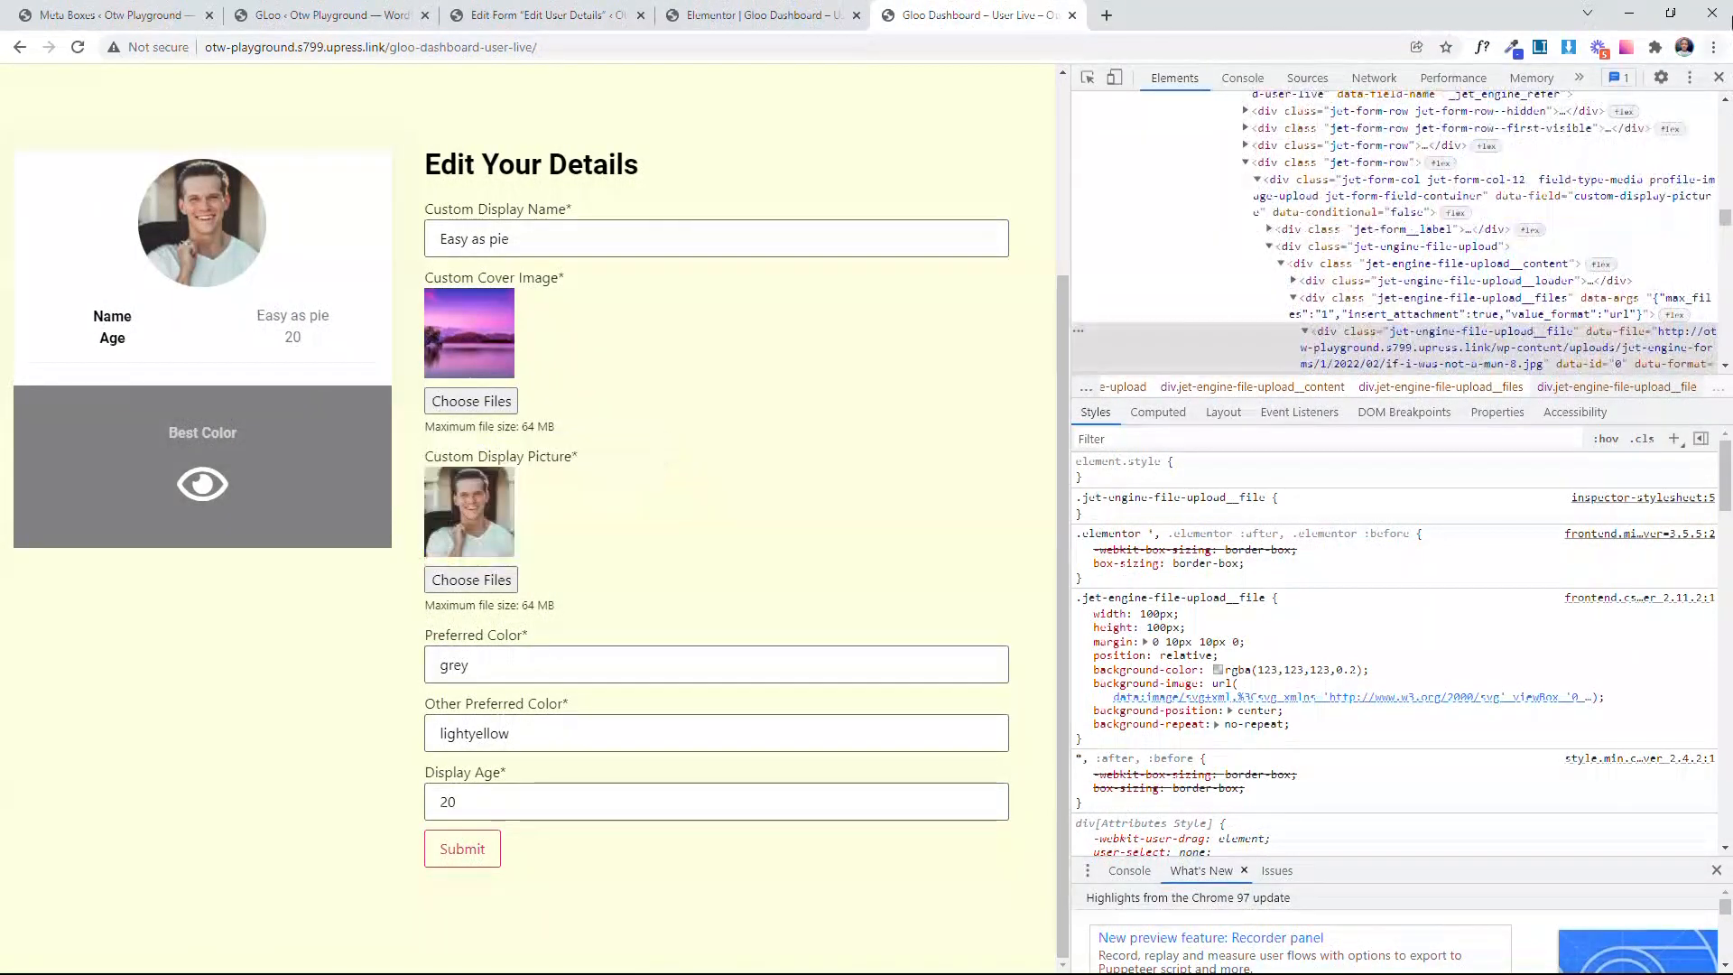
pyautogui.click(1718, 76)
pyautogui.click(78, 47)
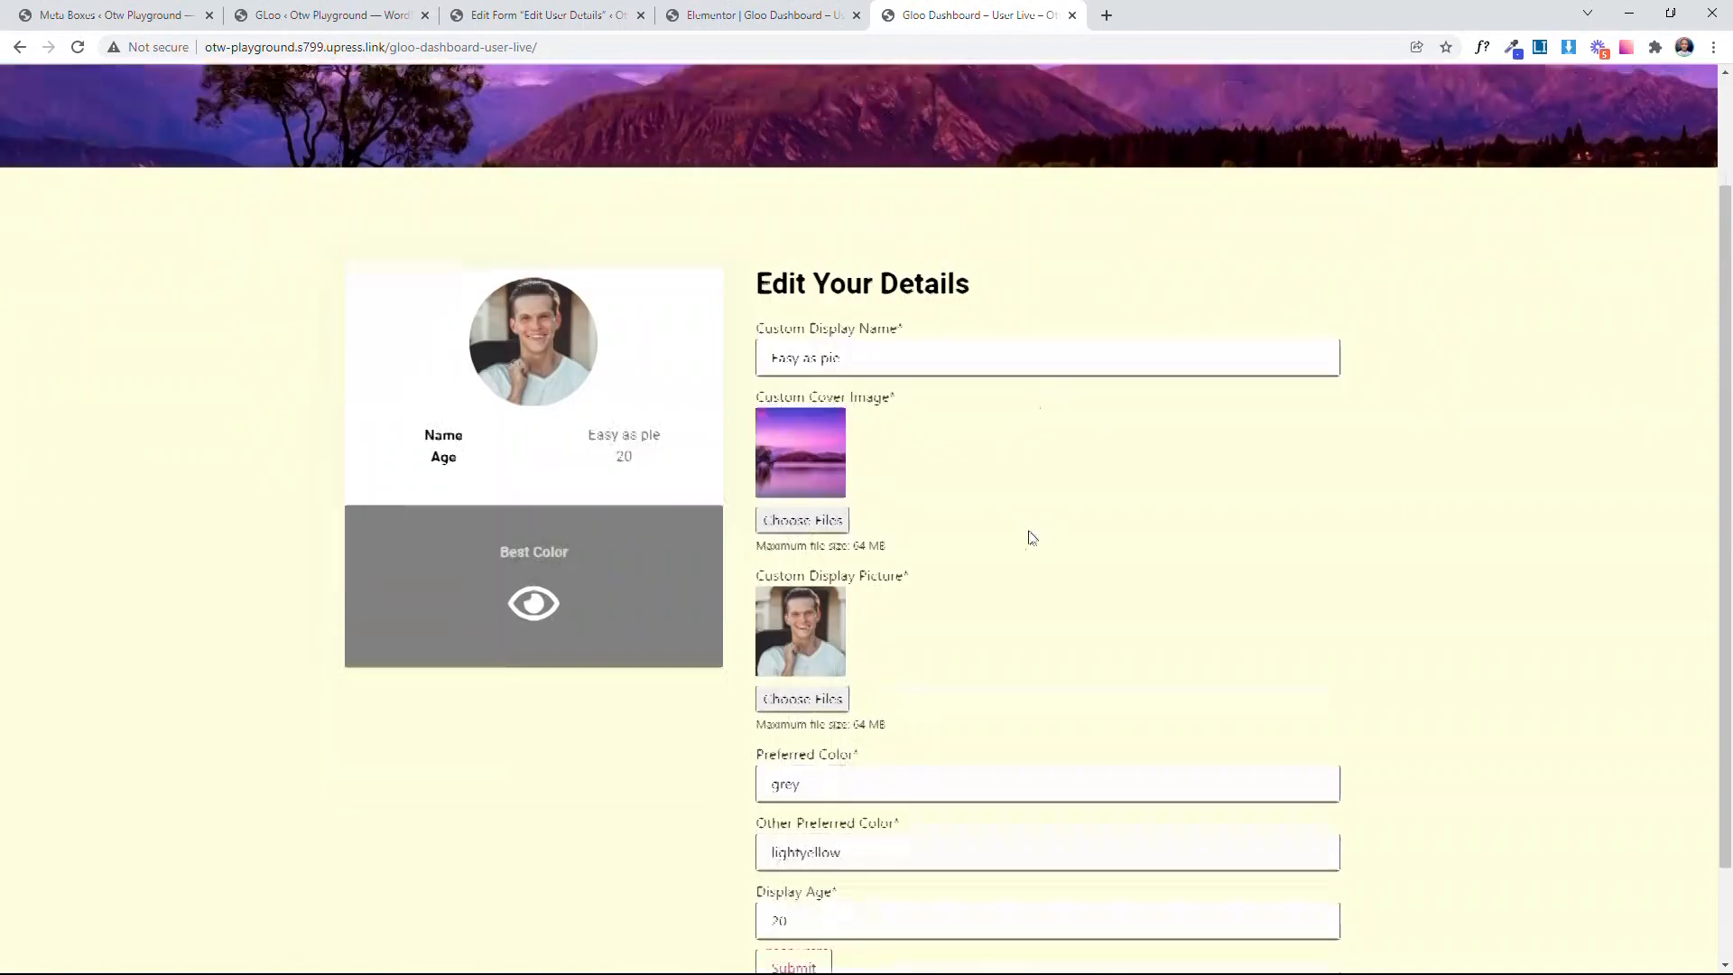
pyautogui.click(803, 580)
pyautogui.click(510, 180)
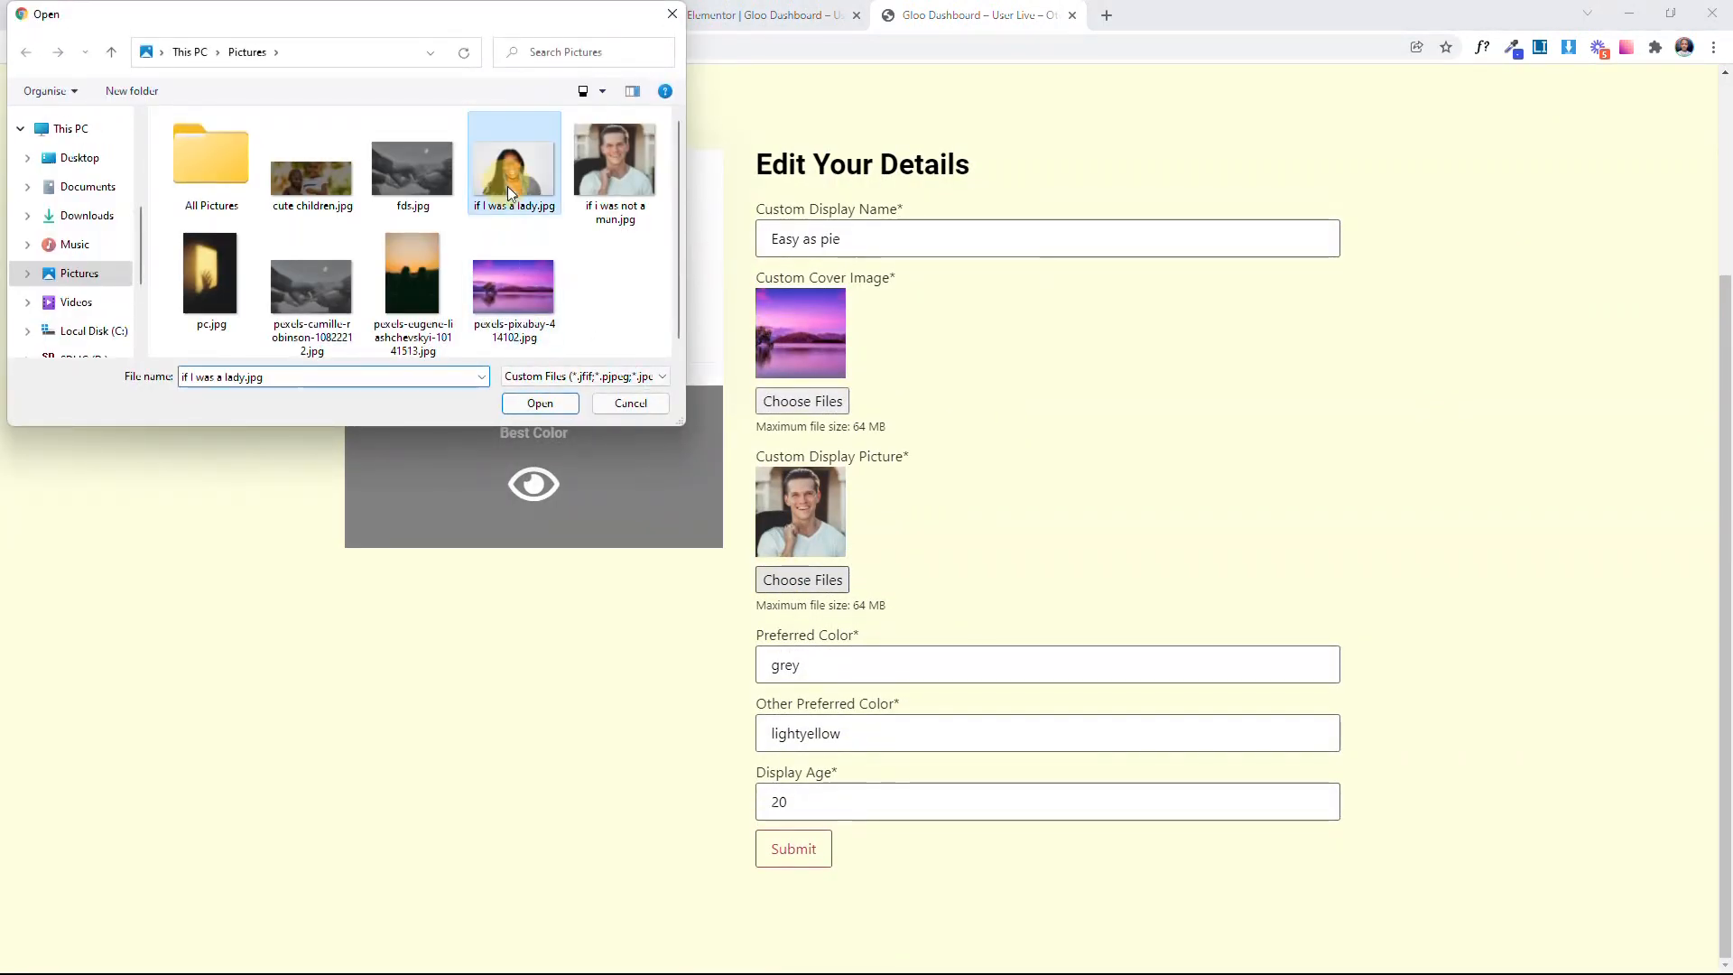
pyautogui.click(546, 402)
pyautogui.scroll(3, 688, 440)
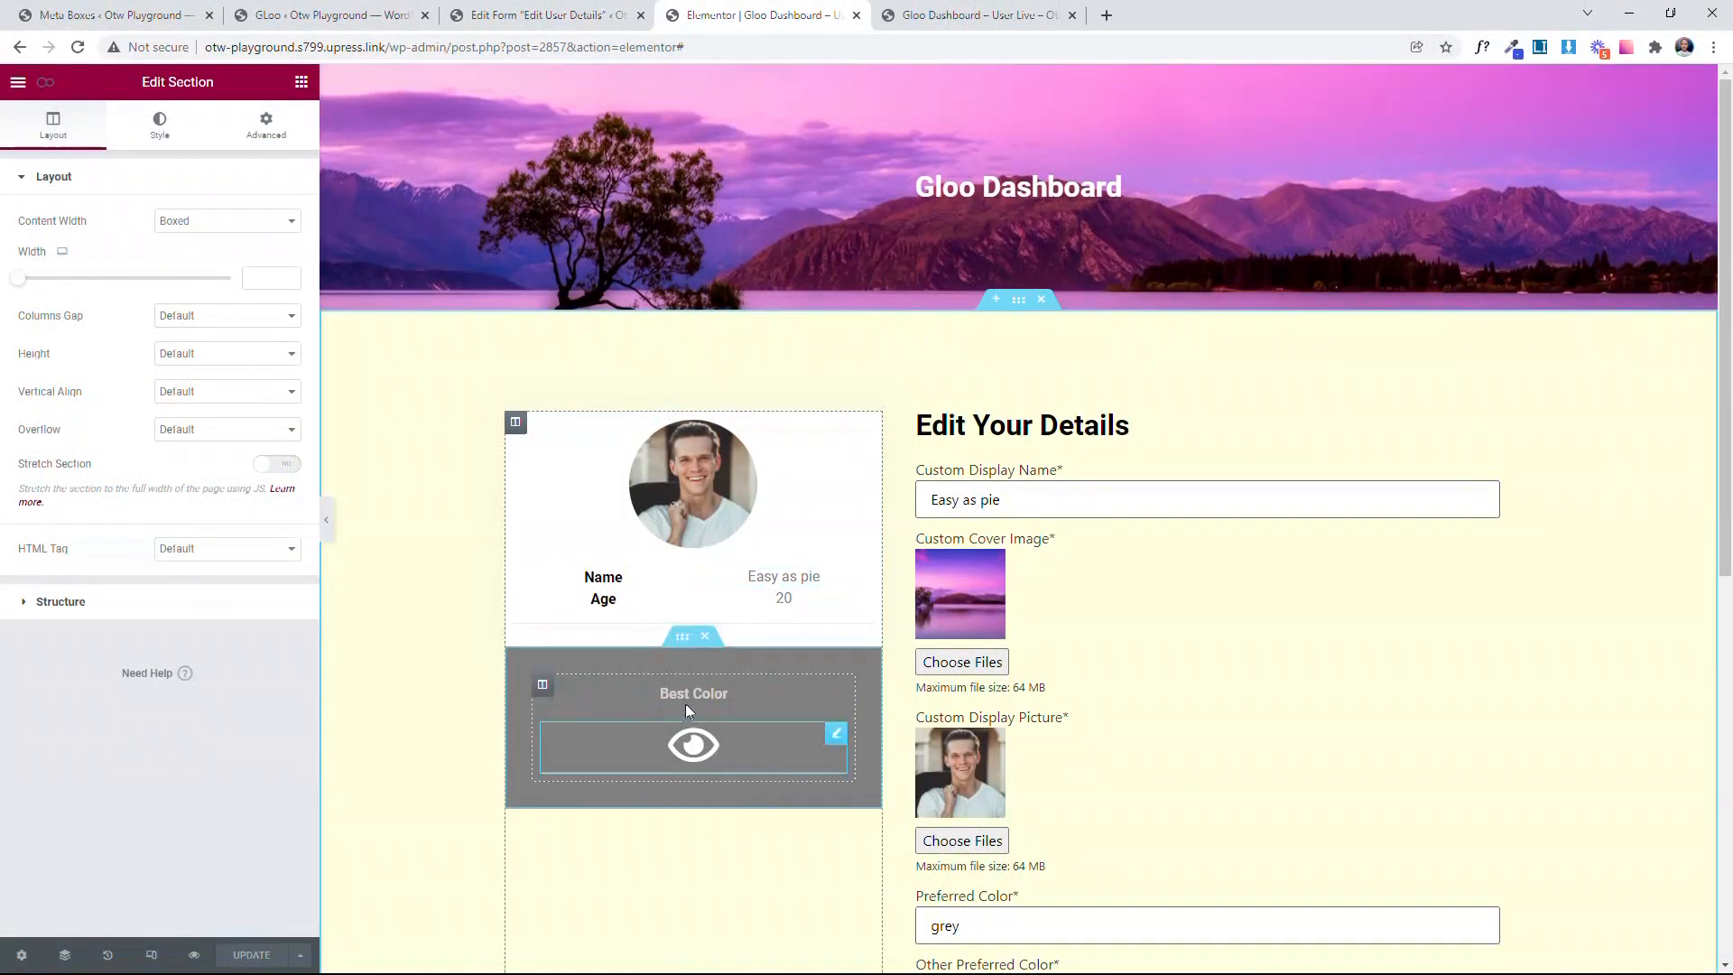
# Step: Copy the CSS ID innerSectionForColor from the Best Color inner section's advanced settings in the Elementor editor
pyautogui.click(682, 636)
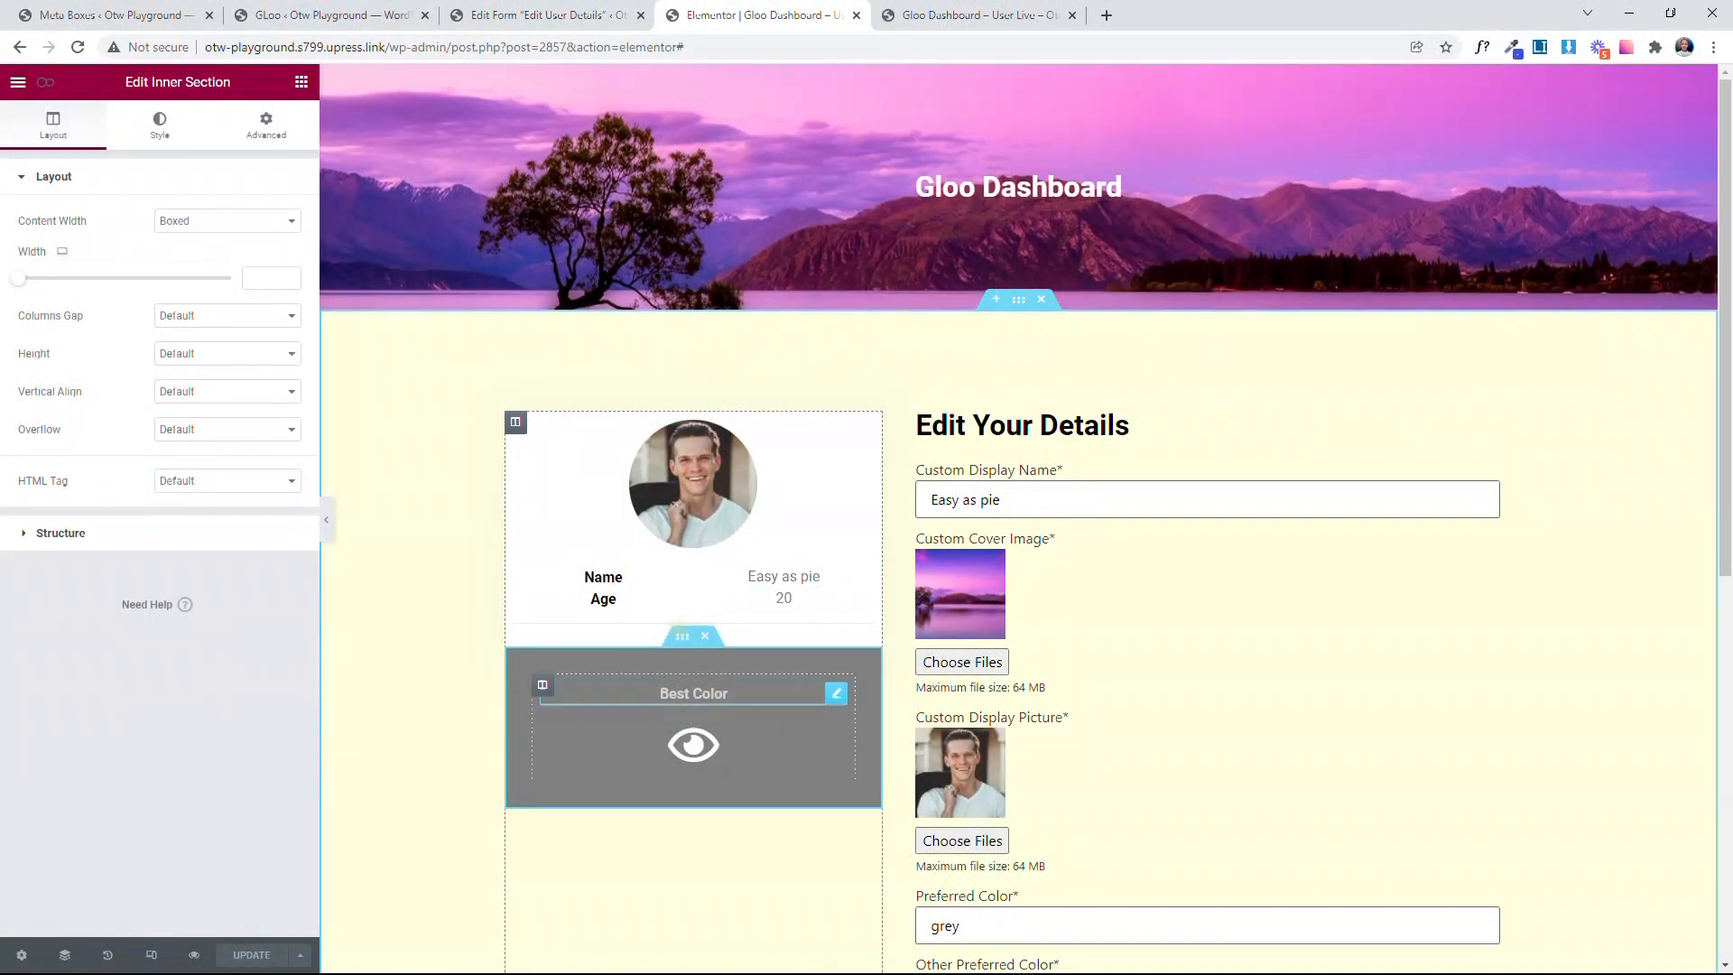
pyautogui.click(1018, 299)
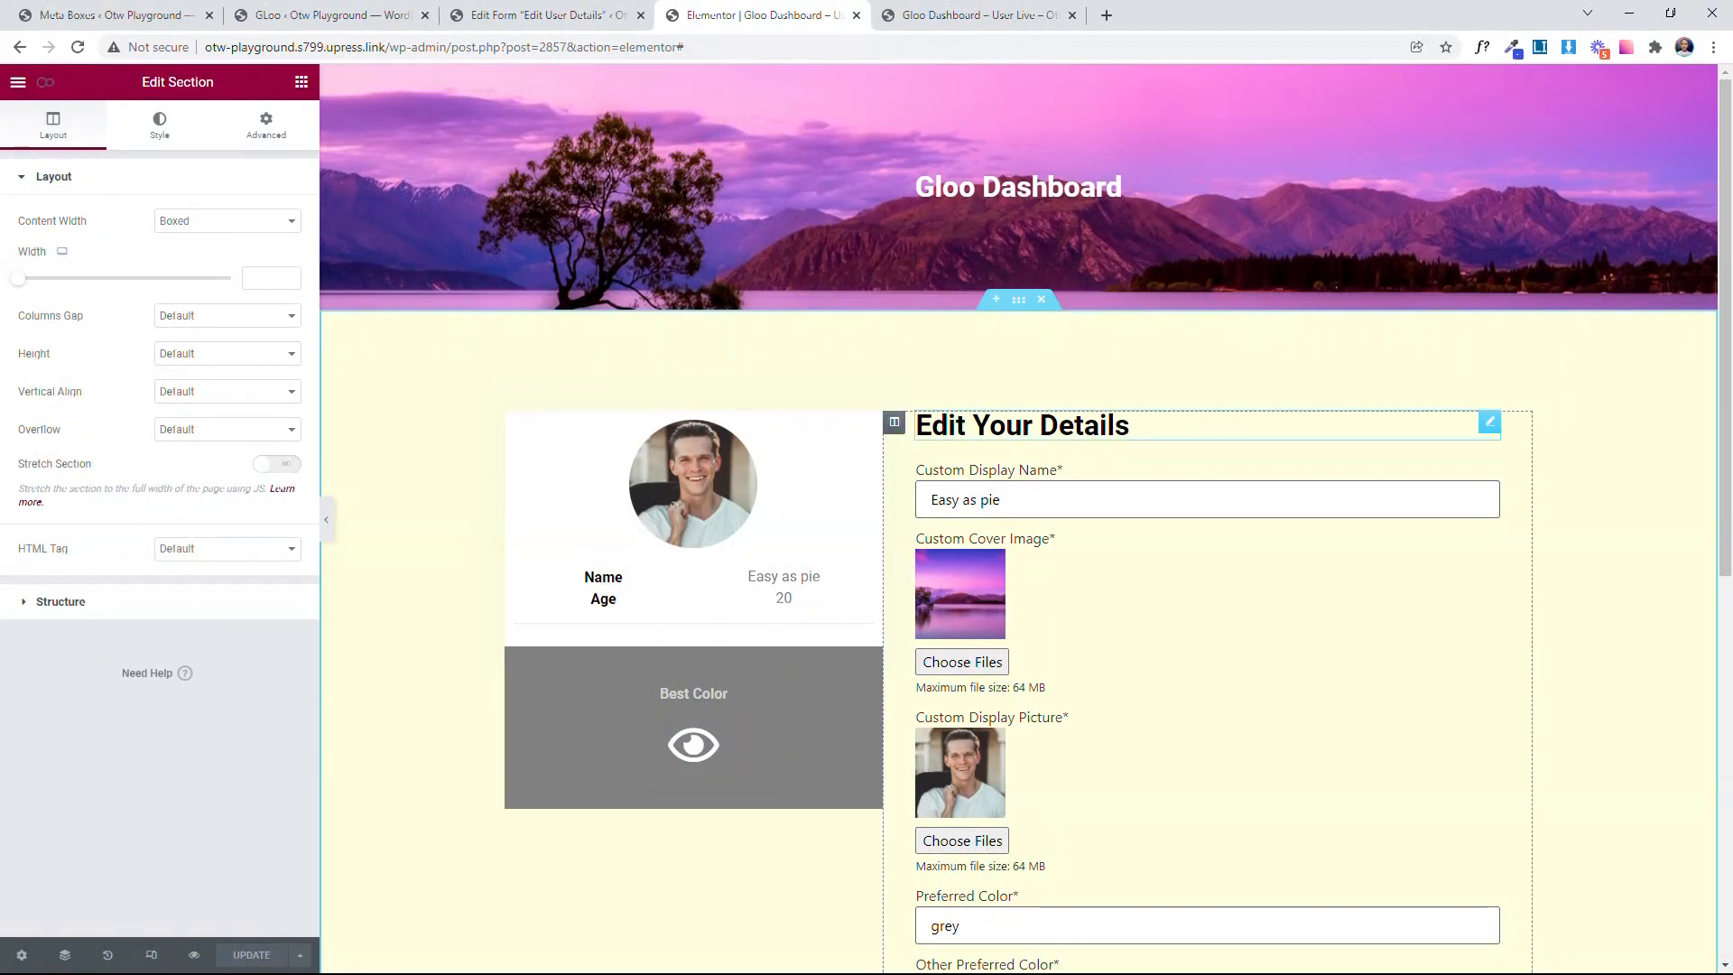
pyautogui.click(682, 637)
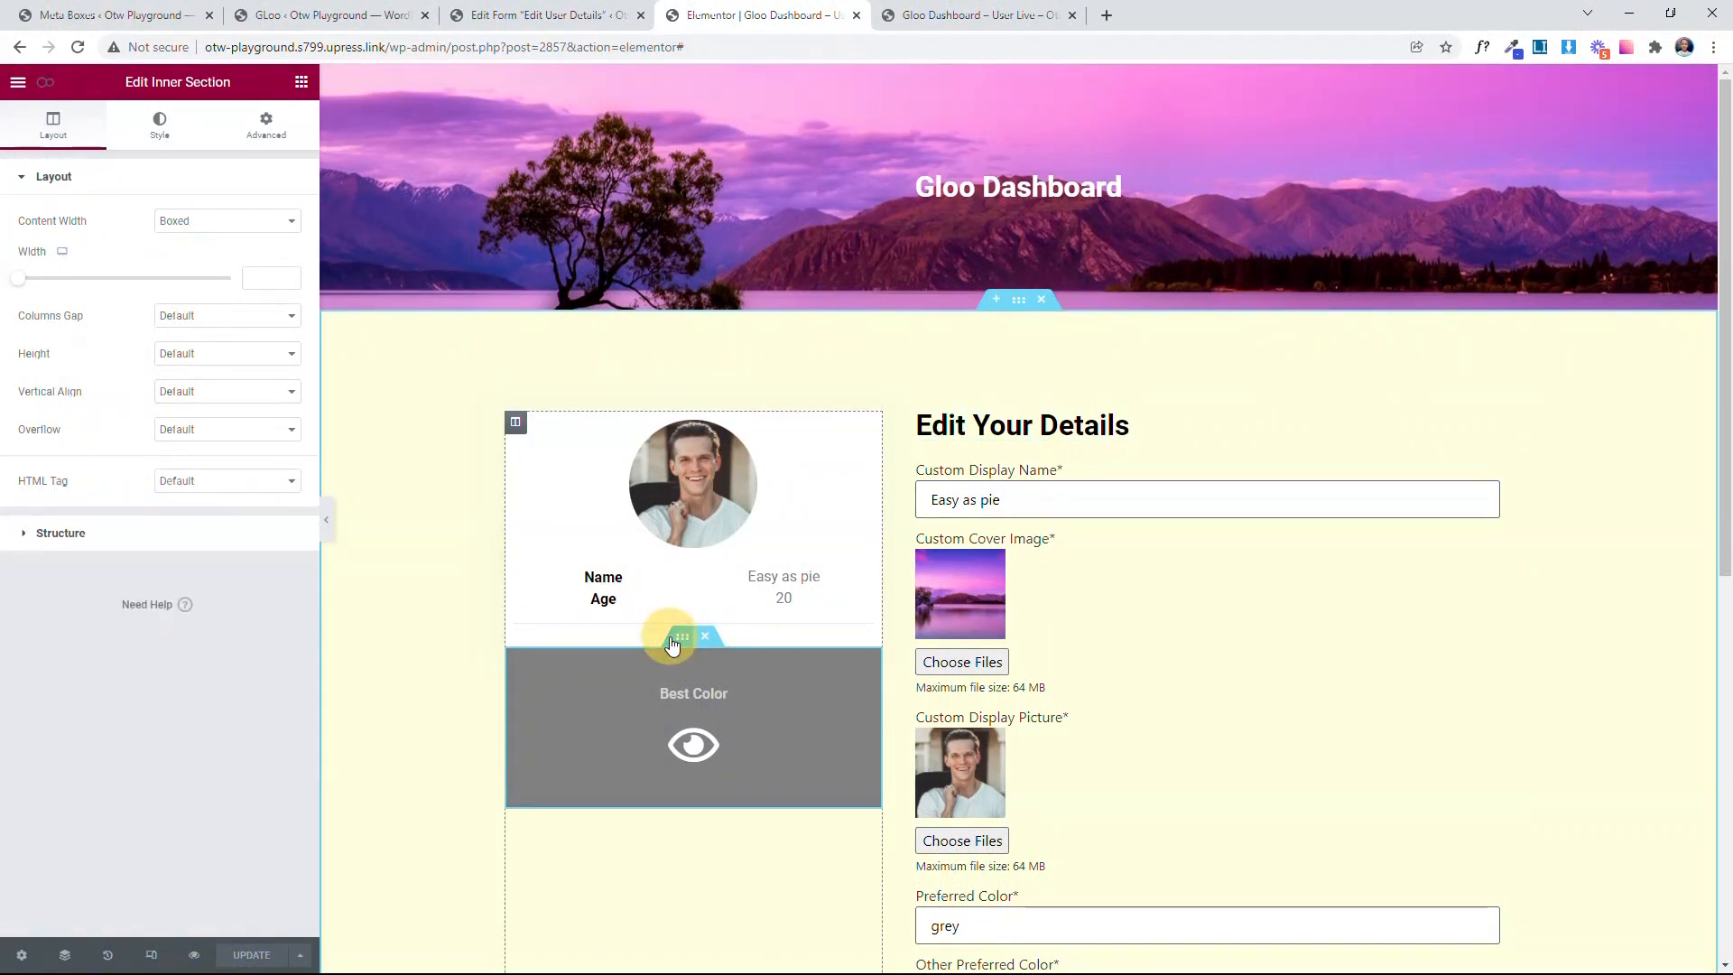
pyautogui.click(262, 122)
pyautogui.doubleClick(232, 400)
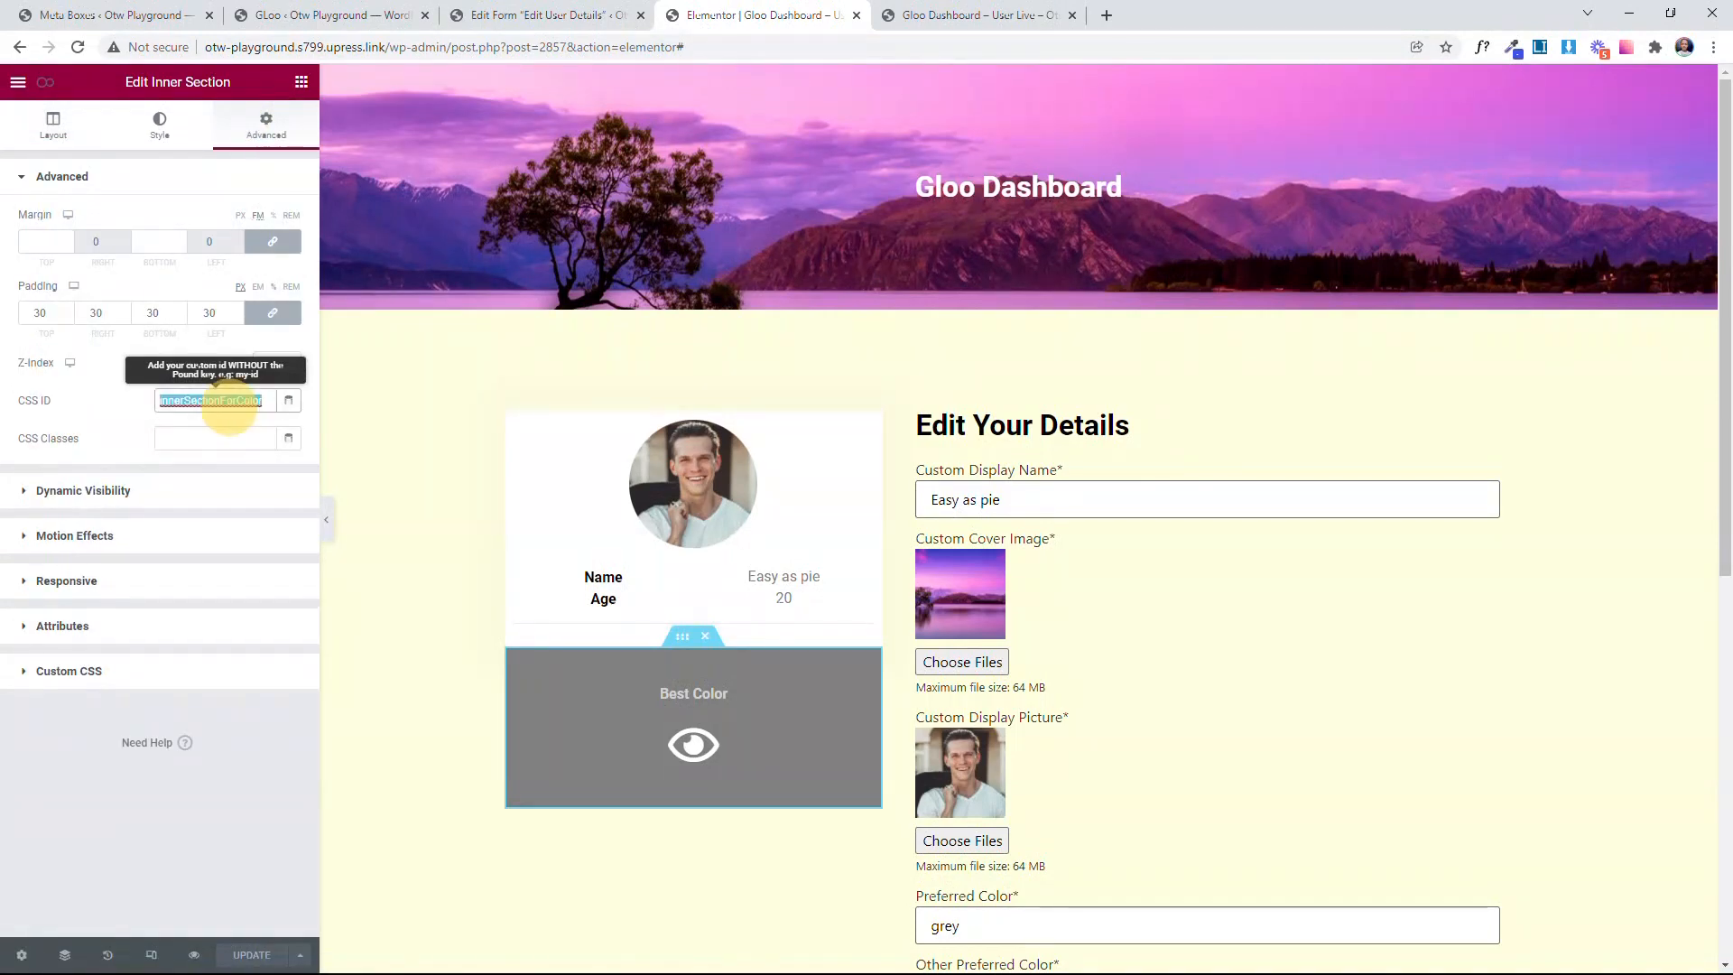
pyautogui.click(133, 403)
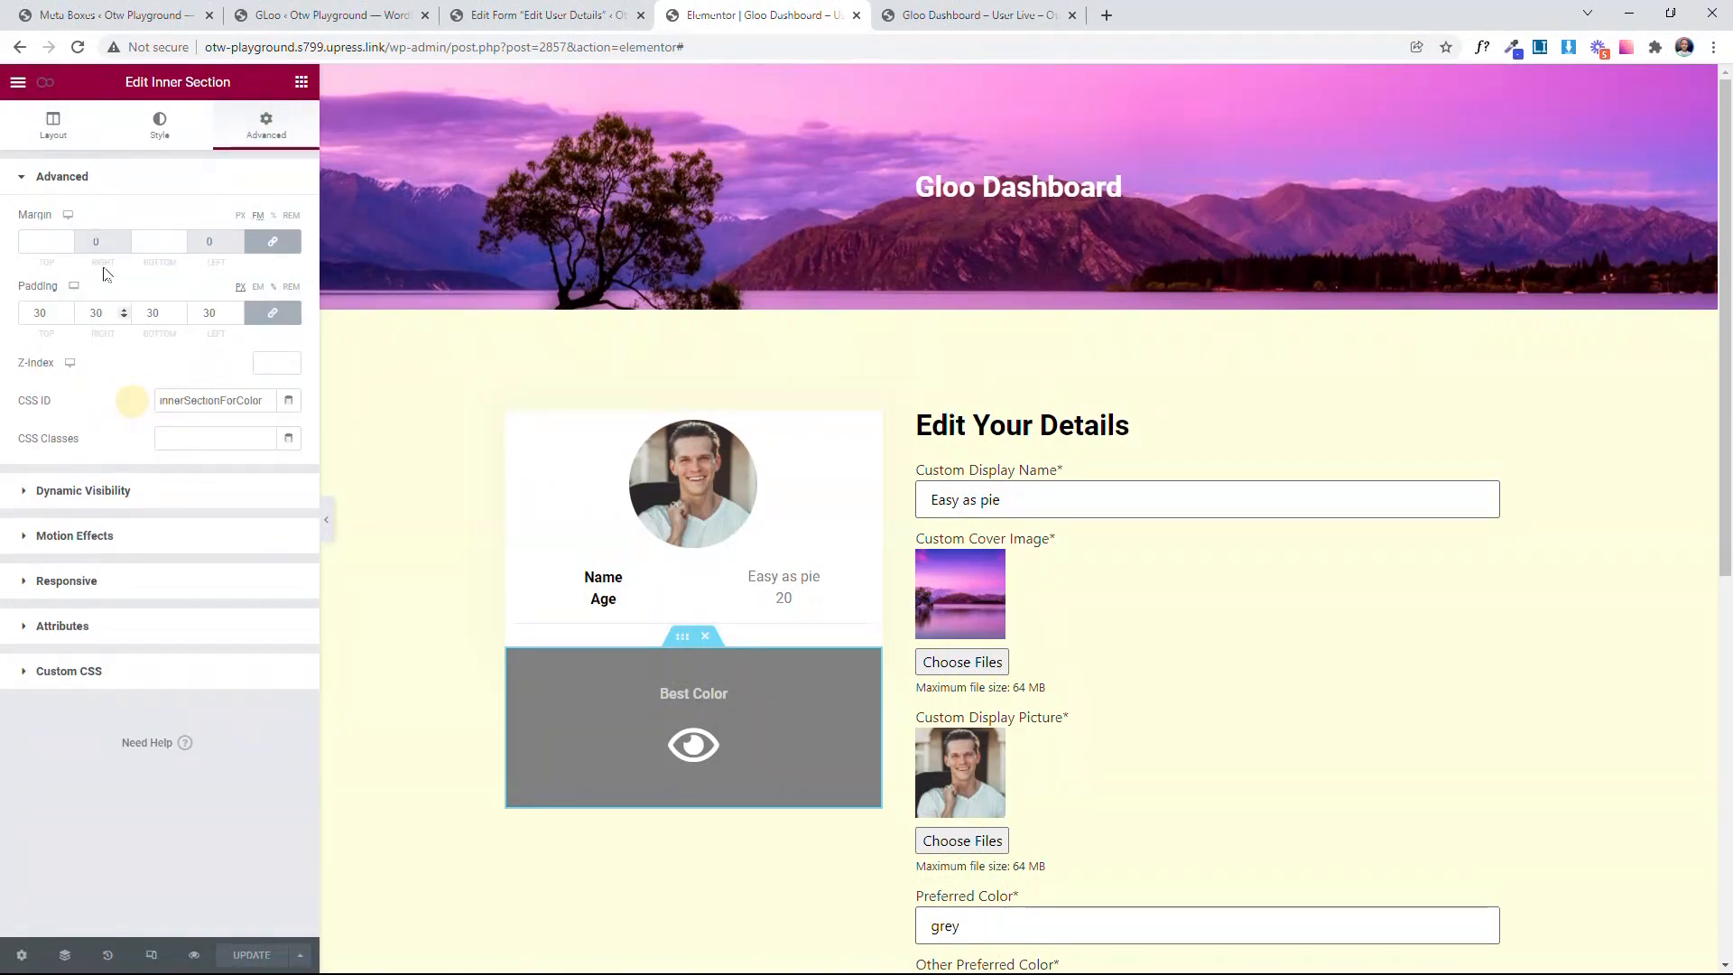
# Step: Add a new Interactor event in the page settings and title it Change Best Color
pyautogui.click(40, 83)
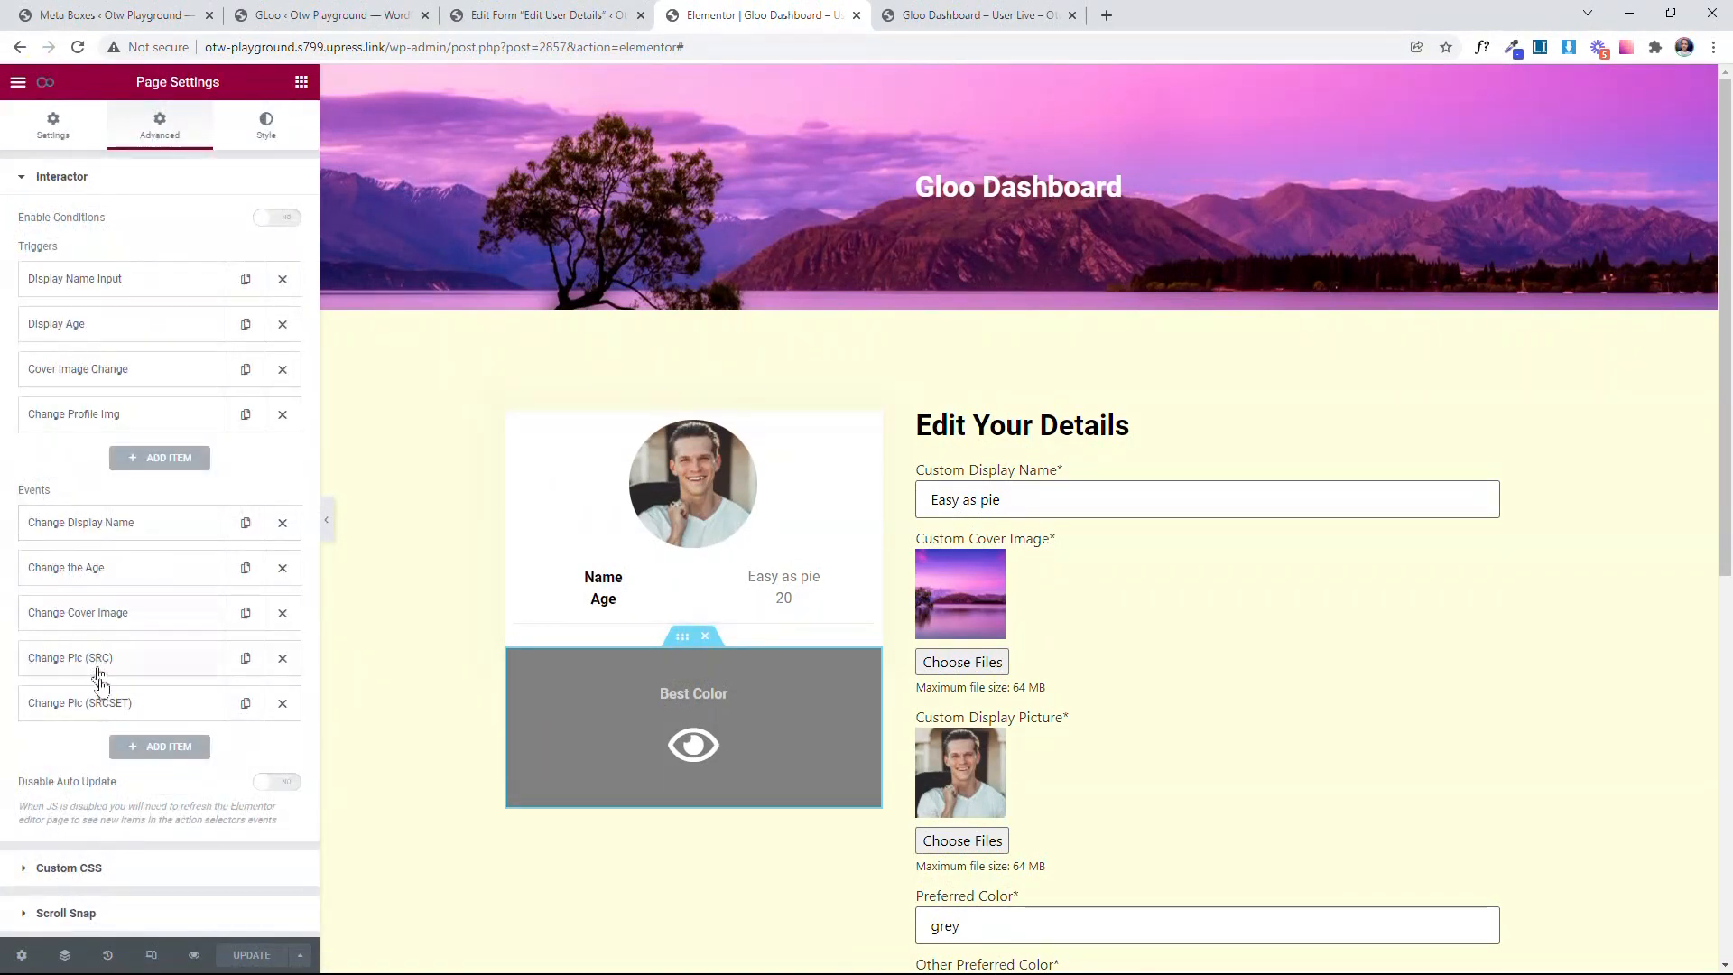
pyautogui.click(162, 746)
pyautogui.click(211, 427)
pyautogui.write('CHange')
pyautogui.press('BackSpace')
pyautogui.press('BackSpace')
pyautogui.press('BackSpace')
pyautogui.press('BackSpace')
pyautogui.press('BackSpace')
pyautogui.press('BackSpace')
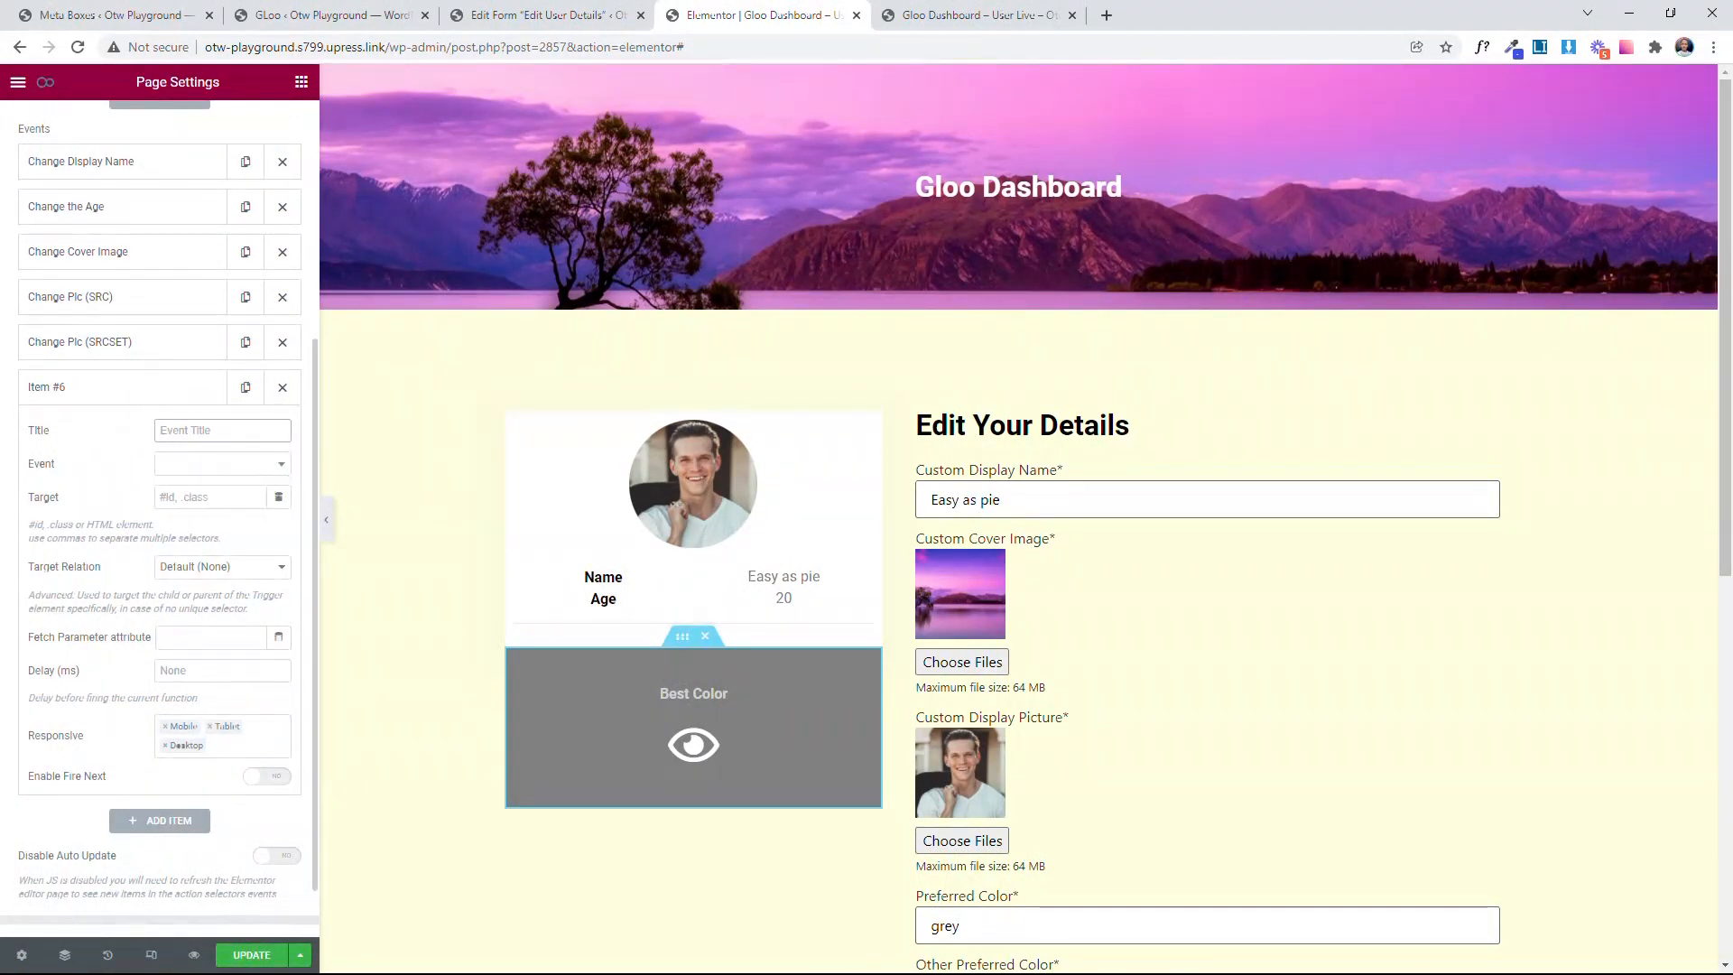
pyautogui.write('Change Best Color')
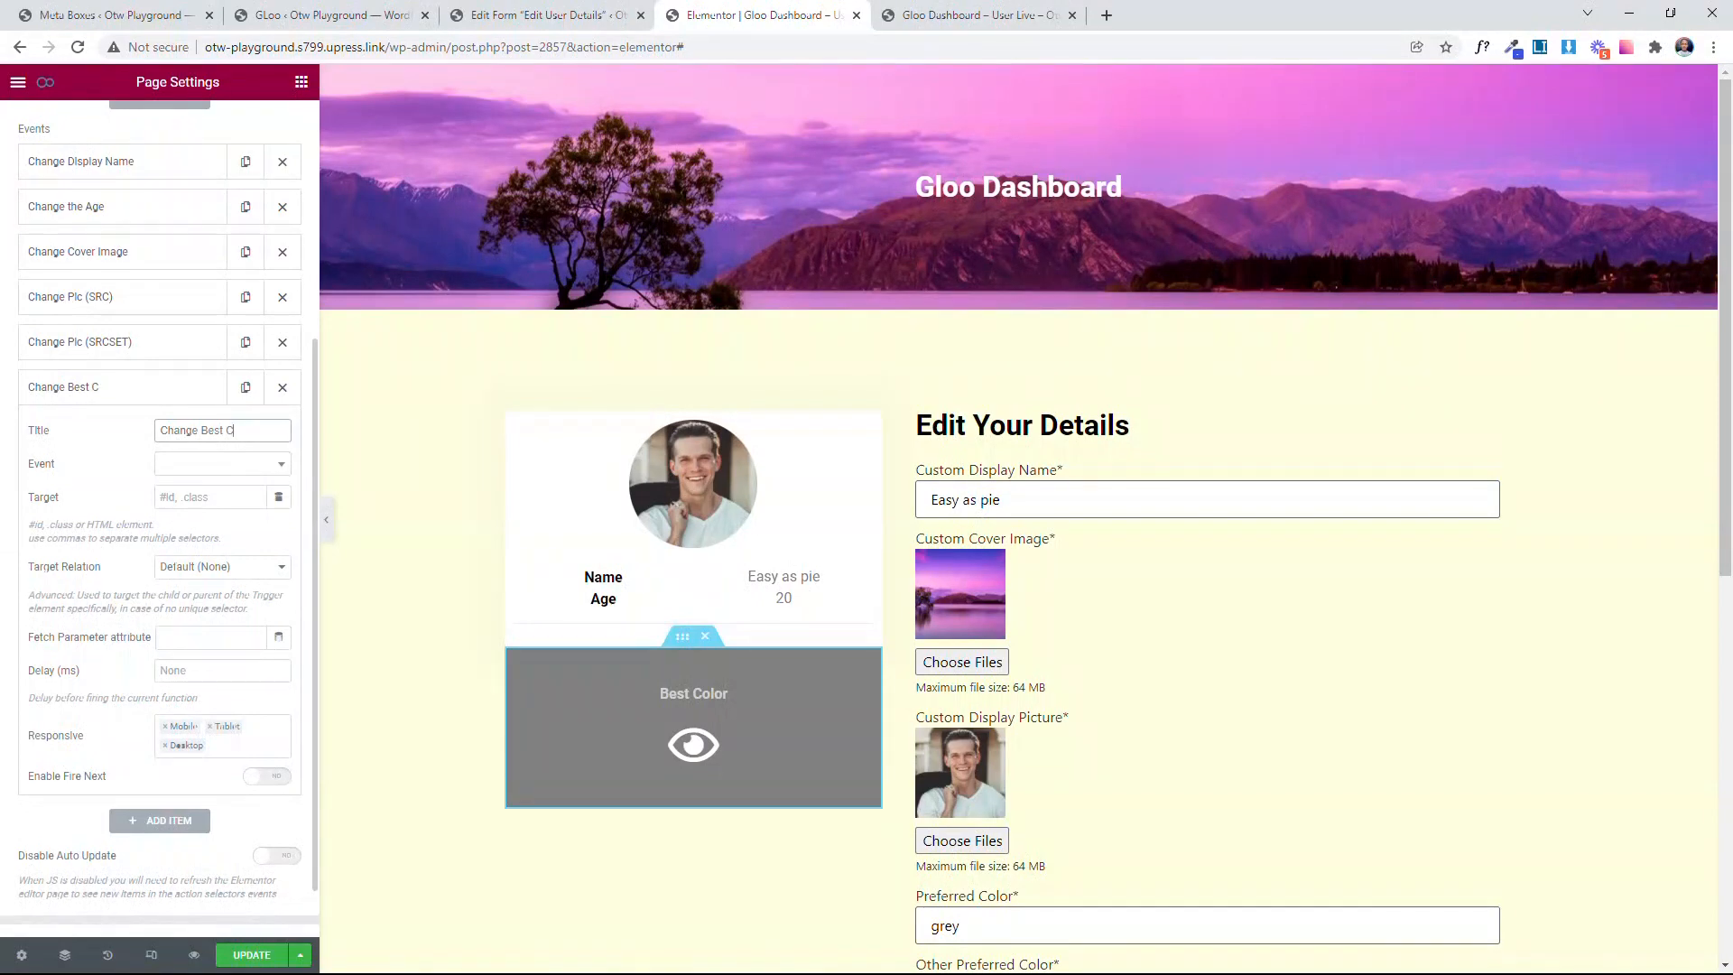
# Step: Set the Change Best Color event's type to Interactions and its Interaction to Set CSS
pyautogui.click(210, 465)
pyautogui.click(211, 536)
pyautogui.click(210, 502)
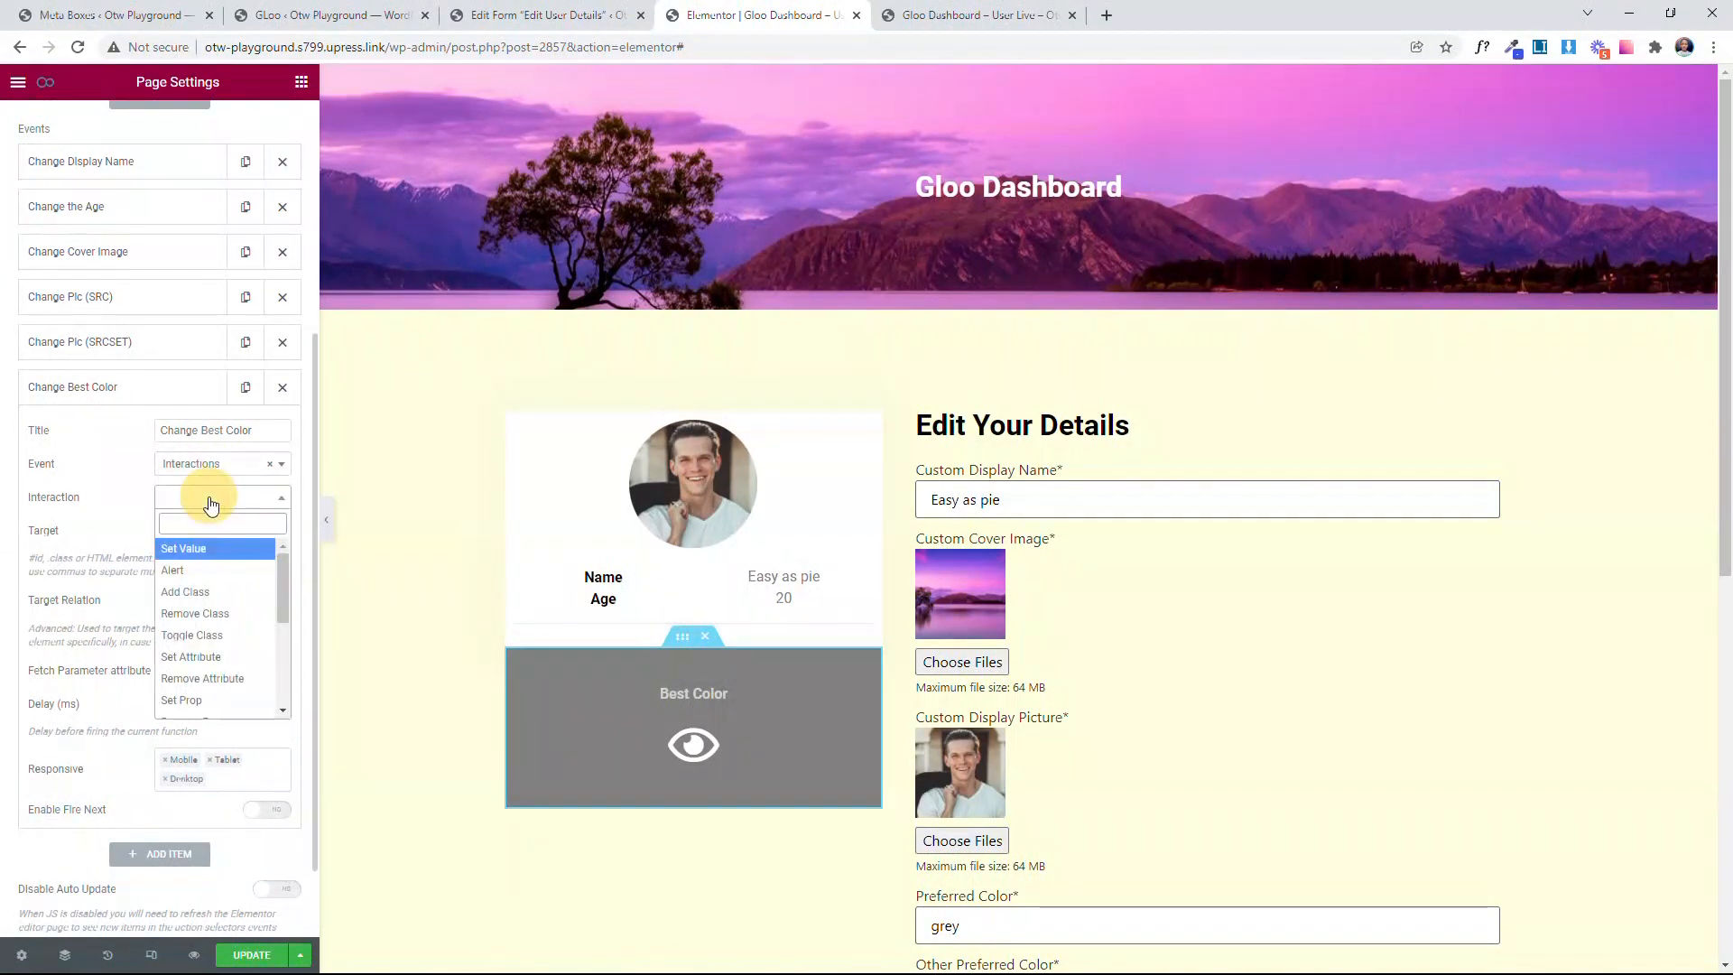
pyautogui.scroll(-4, 190, 650)
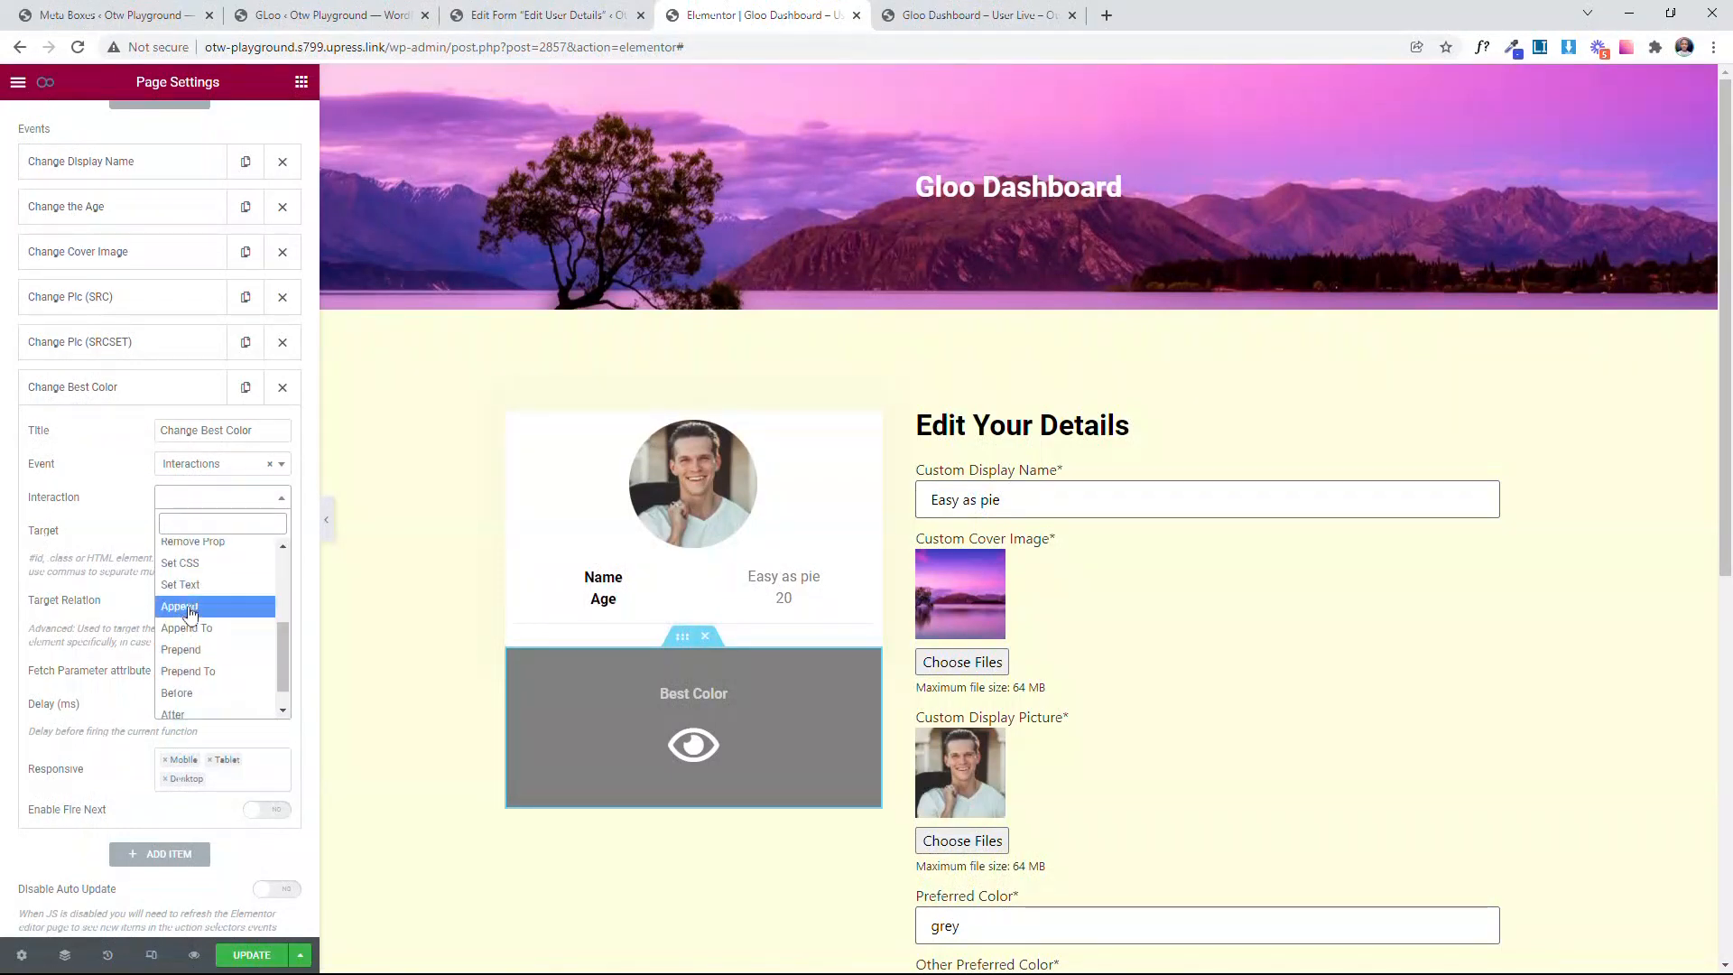
pyautogui.click(180, 562)
# Step: Set the Change Best Color event's Target to #innerSectionForColor
pyautogui.scroll(-2, 194, 568)
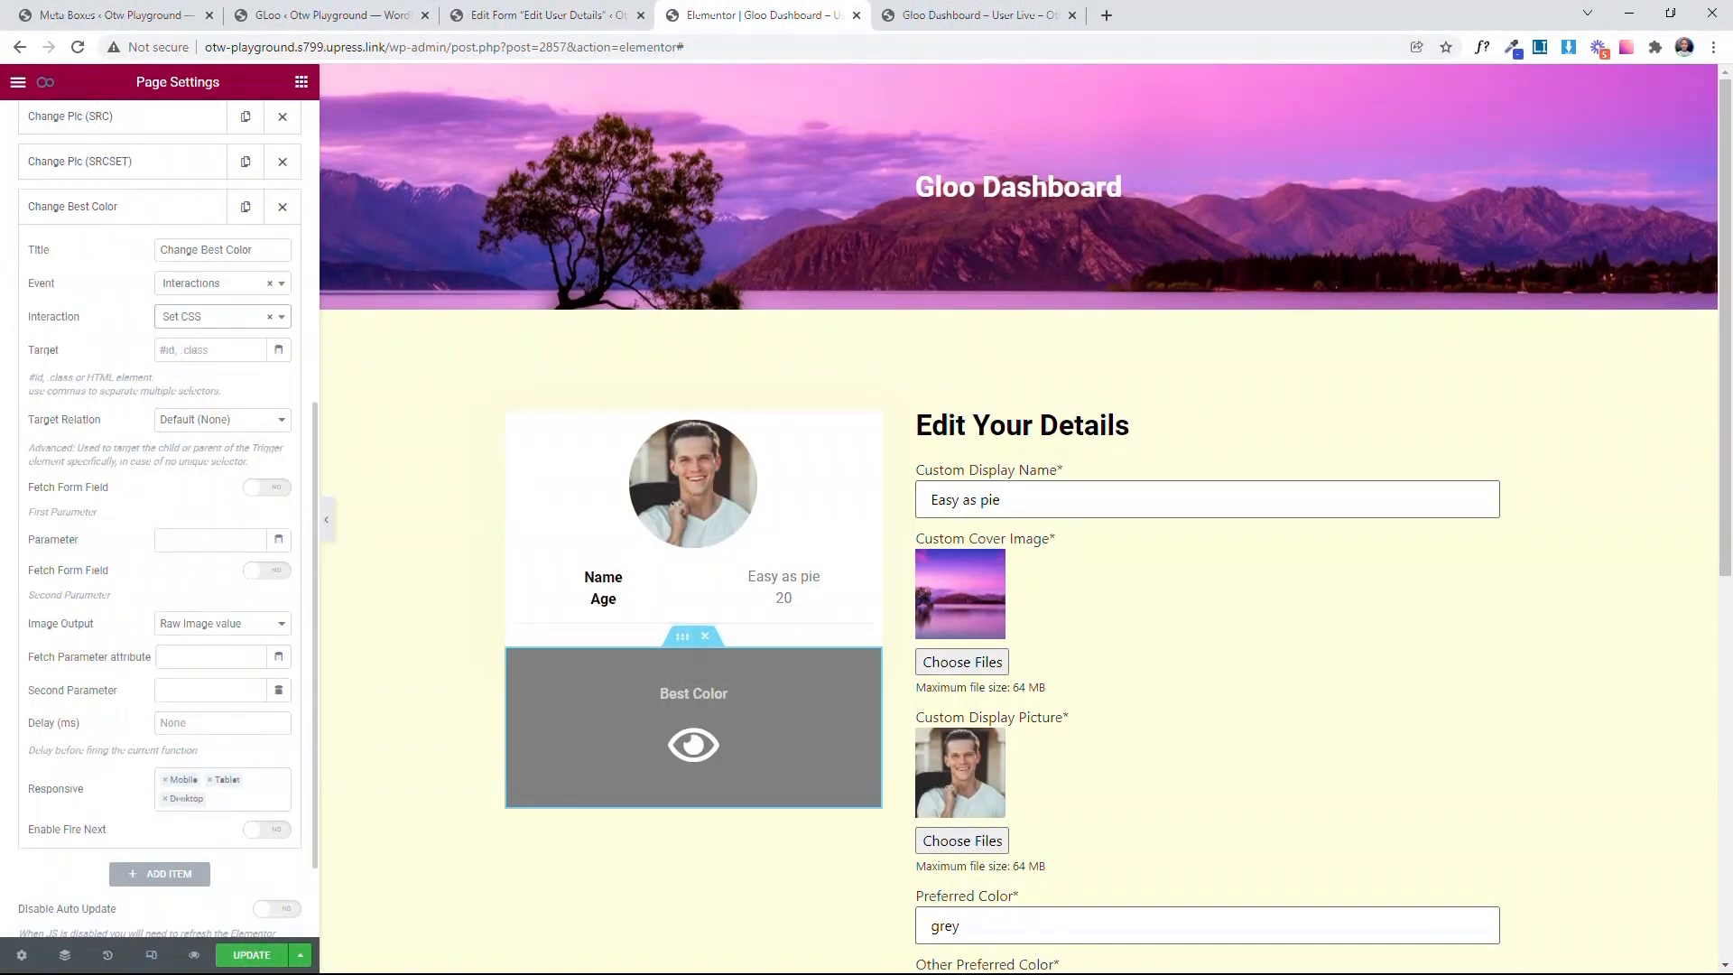
pyautogui.click(213, 350)
pyautogui.write('#')
pyautogui.hotkey('ctrl', 'v')
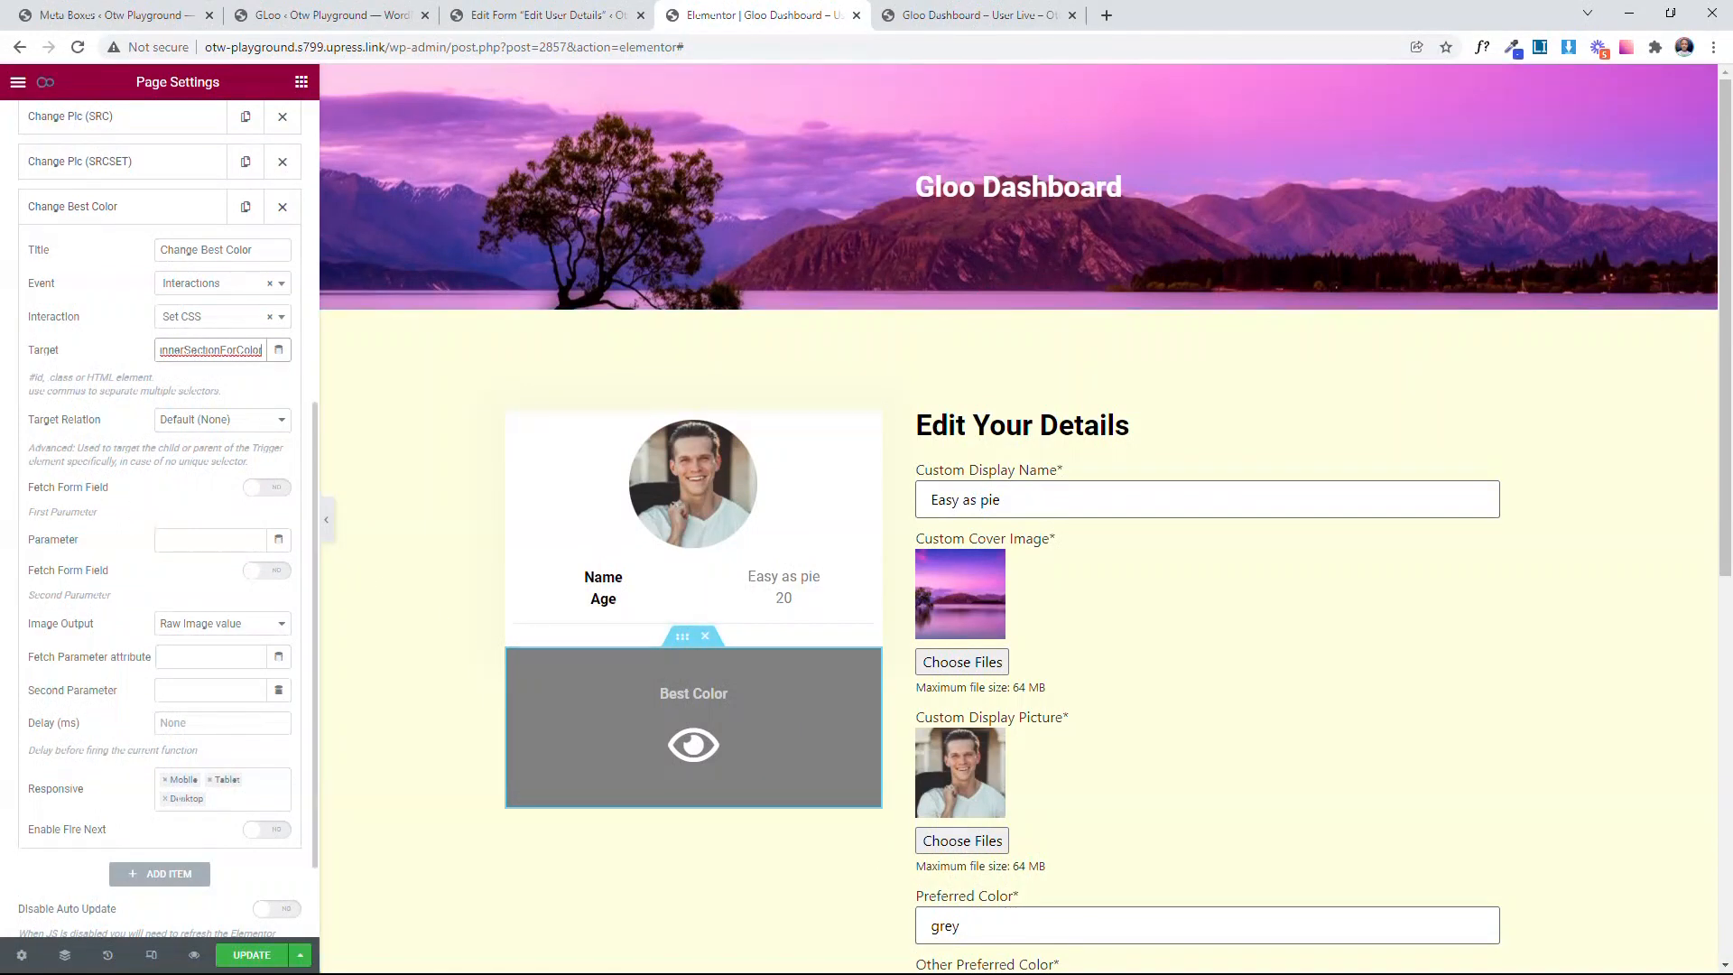
# Step: Set the event's Parameter to background-color and turn on Fetch Form Field for the second parameter
pyautogui.scroll(-1, 104, 475)
pyautogui.click(222, 448)
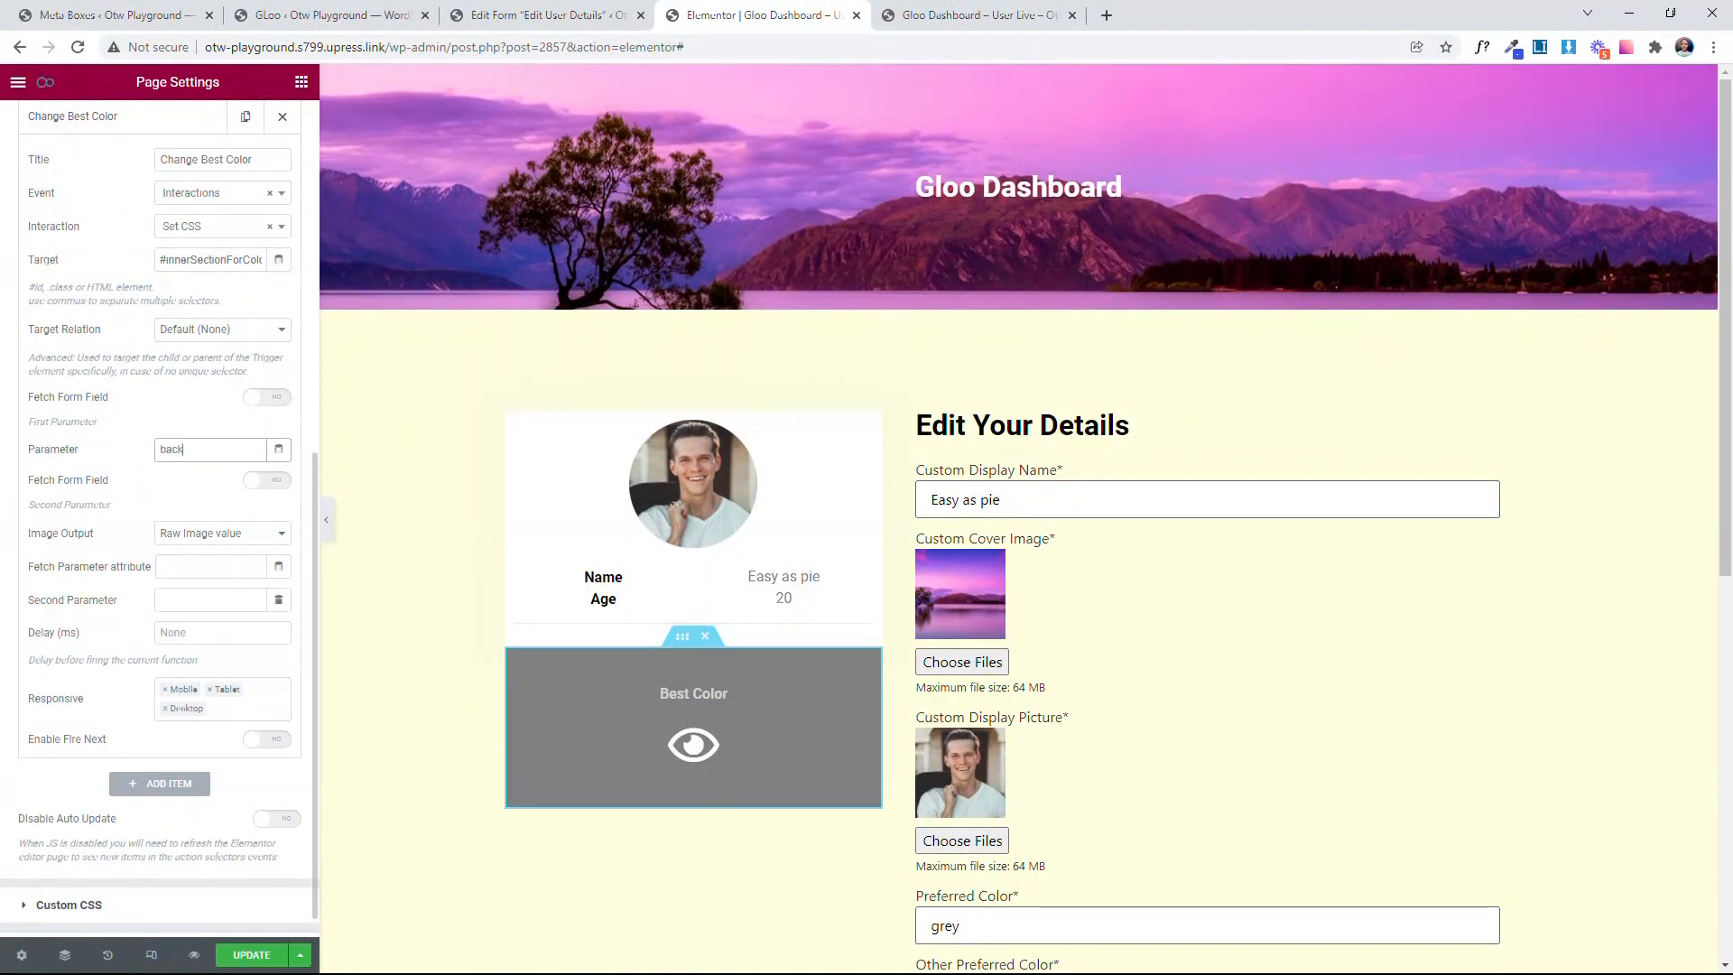
pyautogui.write('background')
pyautogui.click(259, 481)
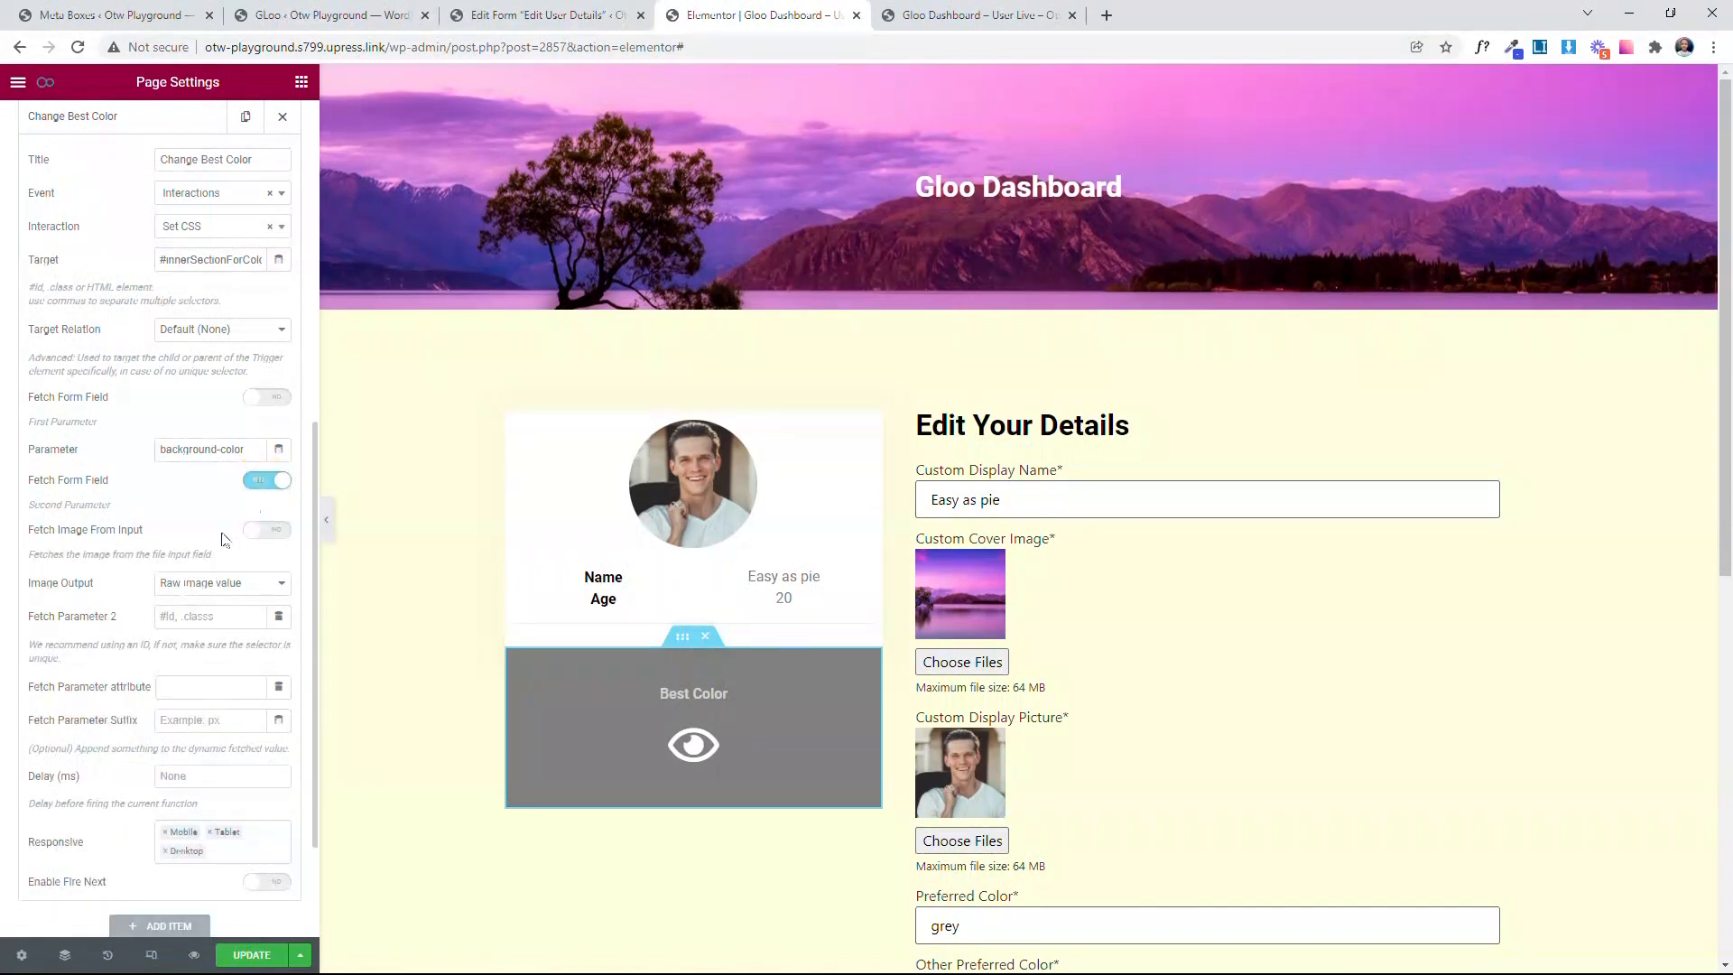
pyautogui.scroll(-1, 259, 481)
pyautogui.click(208, 497)
pyautogui.click(200, 494)
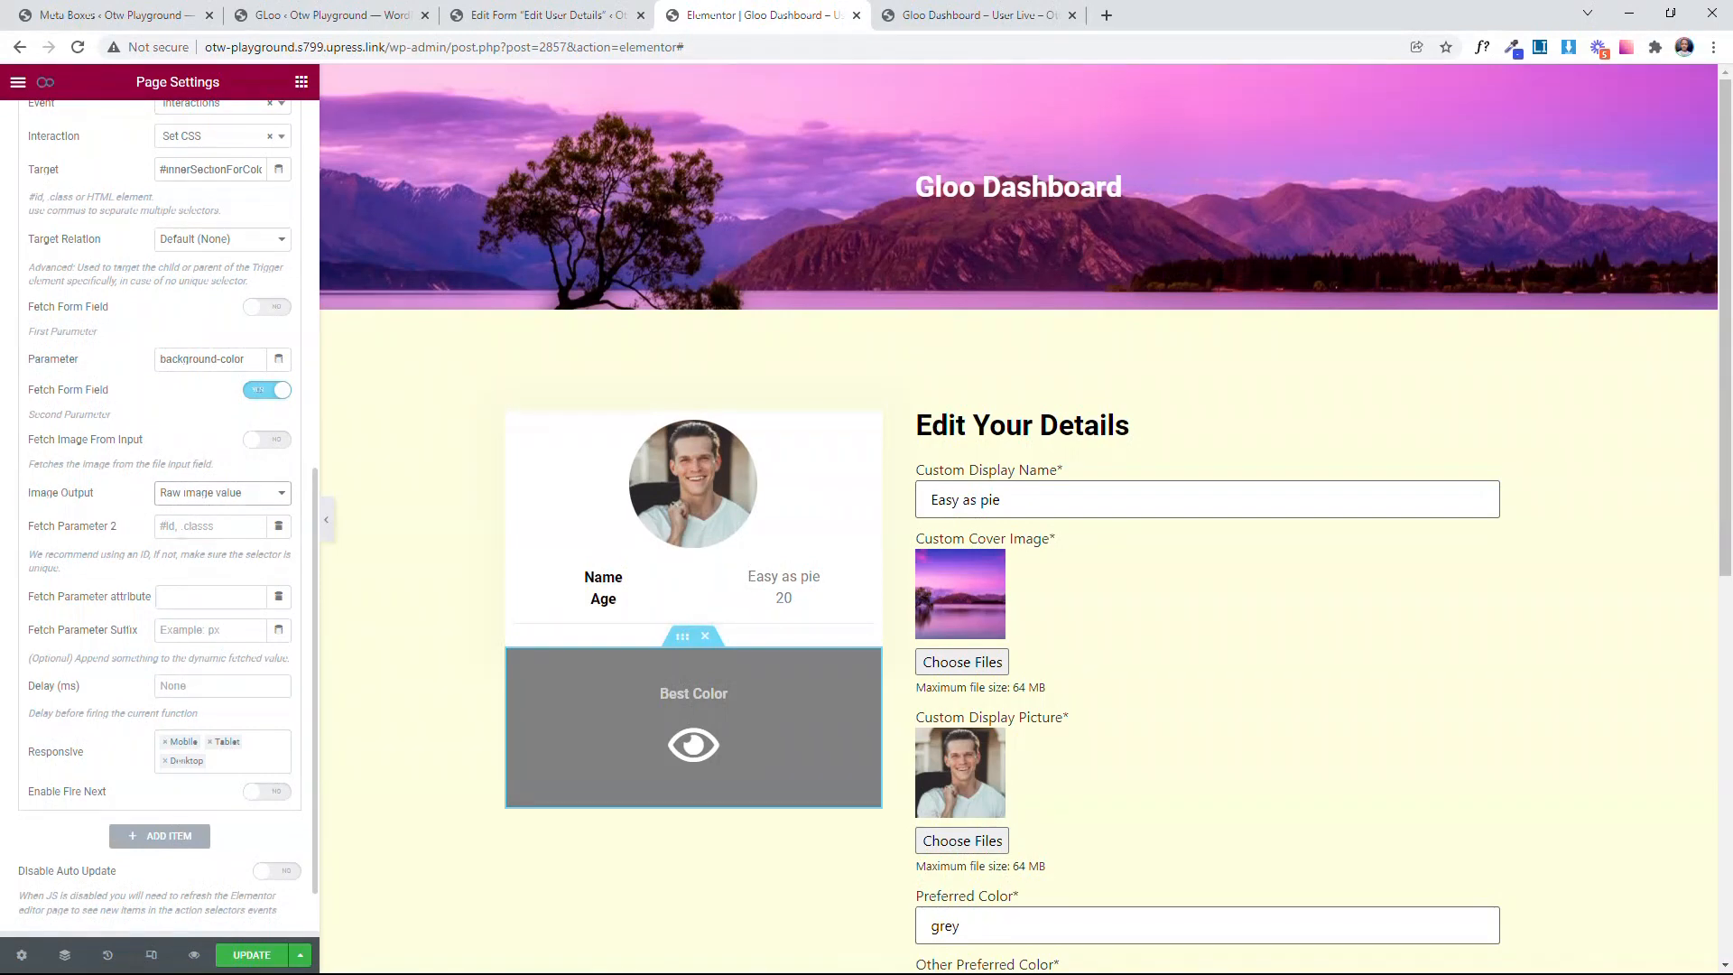
pyautogui.scroll(-1, 140, 505)
pyautogui.click(171, 442)
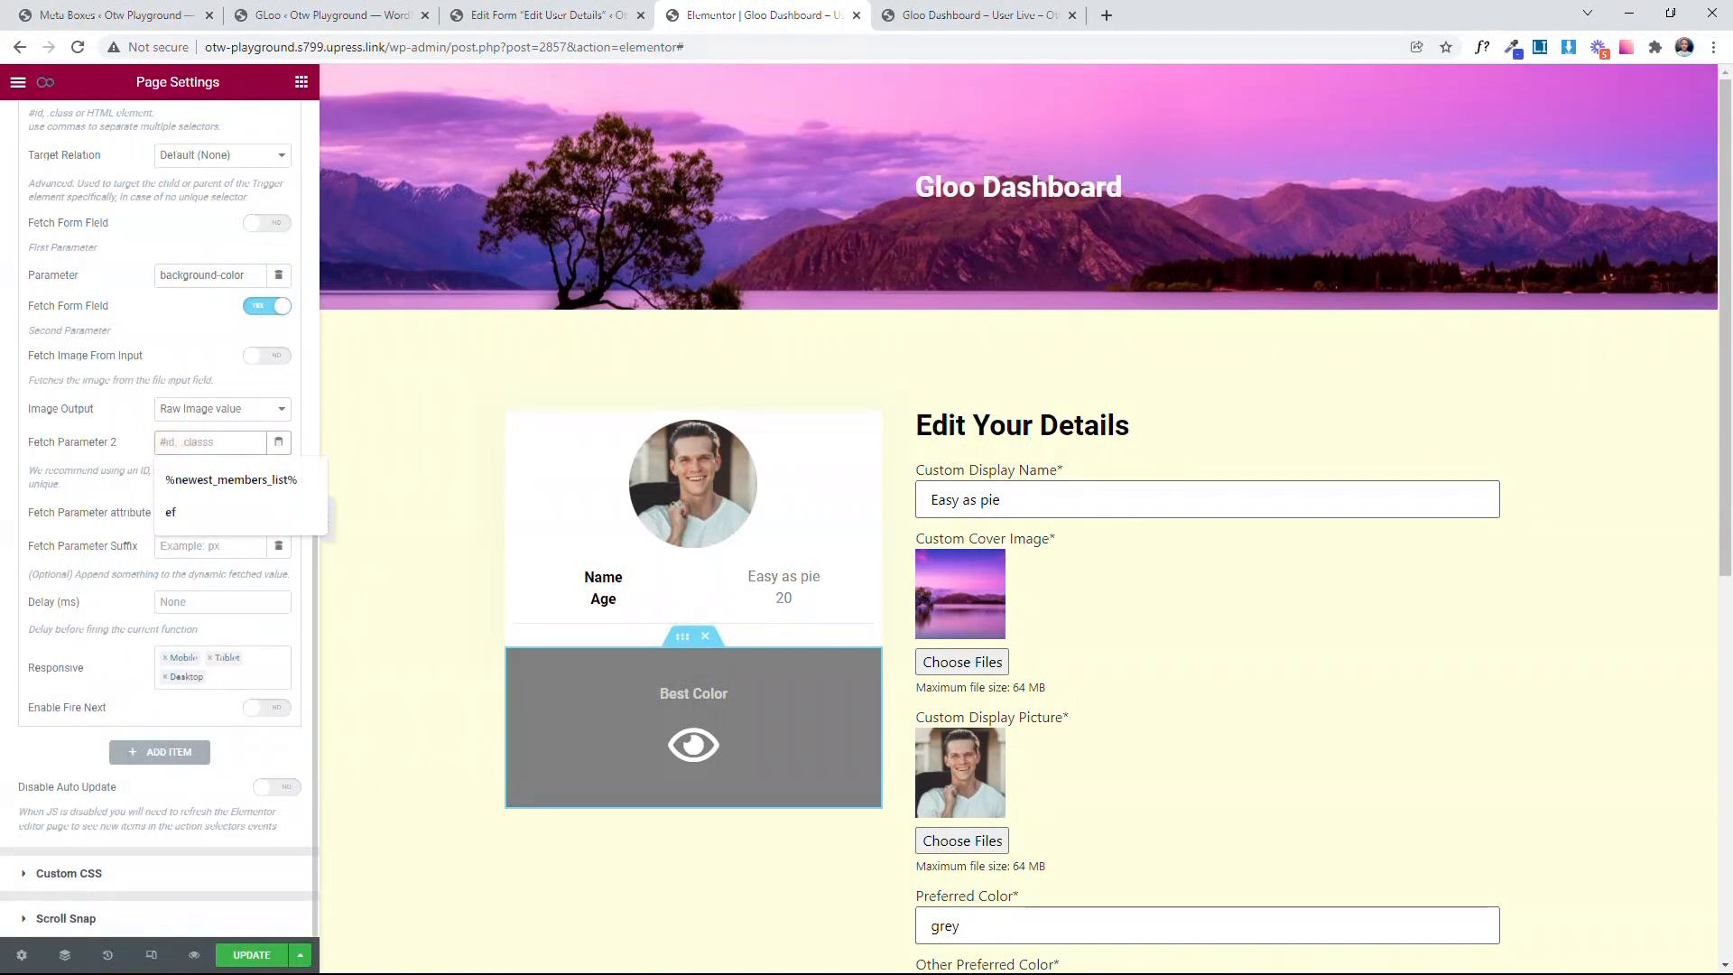
pyautogui.click(106, 437)
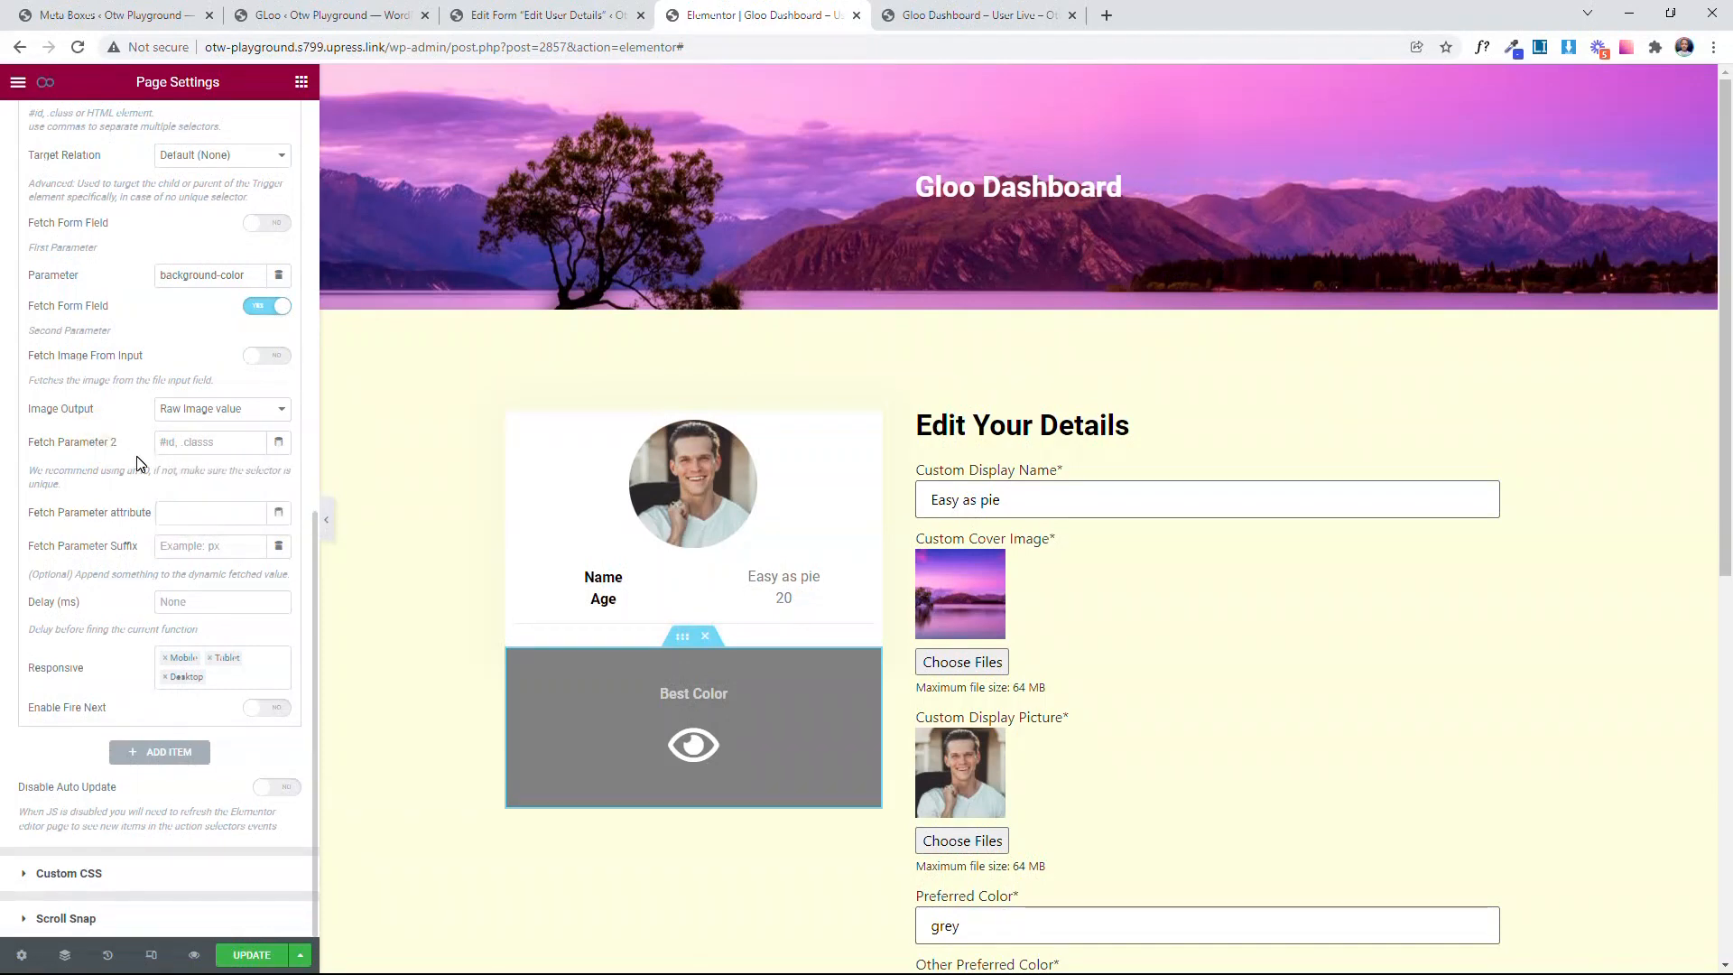
# Step: Copy the field name preferred-color from the Preferred Color field in the Edit User Details form
pyautogui.click(584, 9)
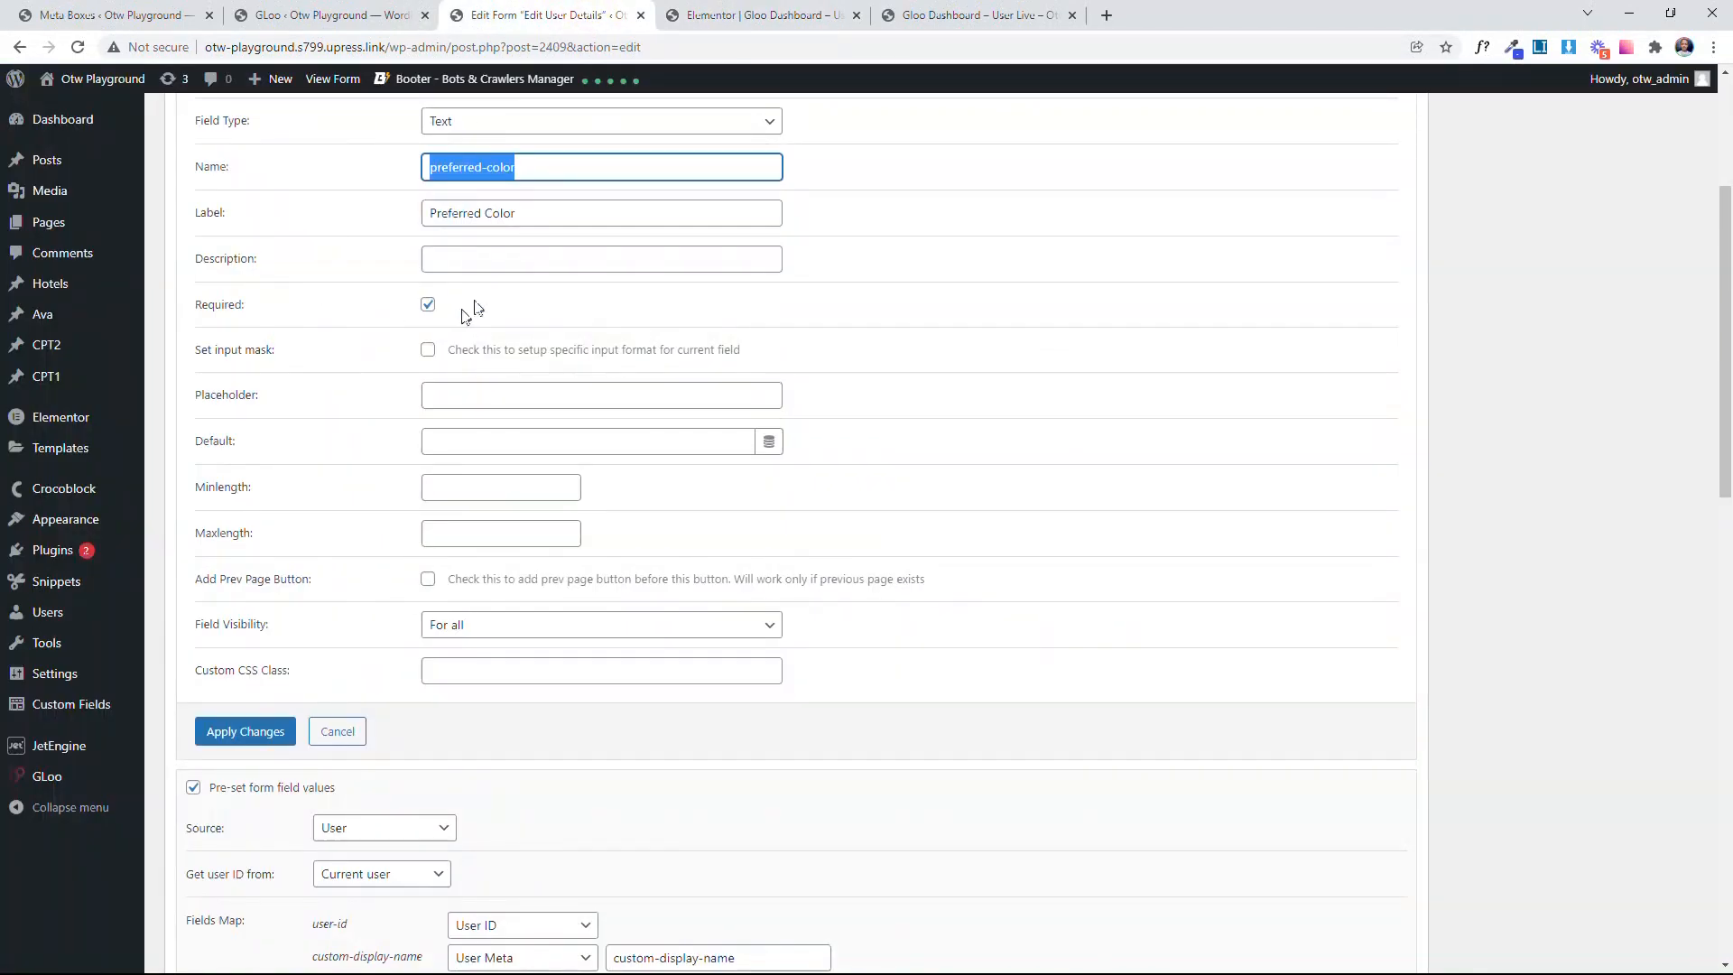
pyautogui.scroll(2, 474, 308)
pyautogui.rightClick(433, 350)
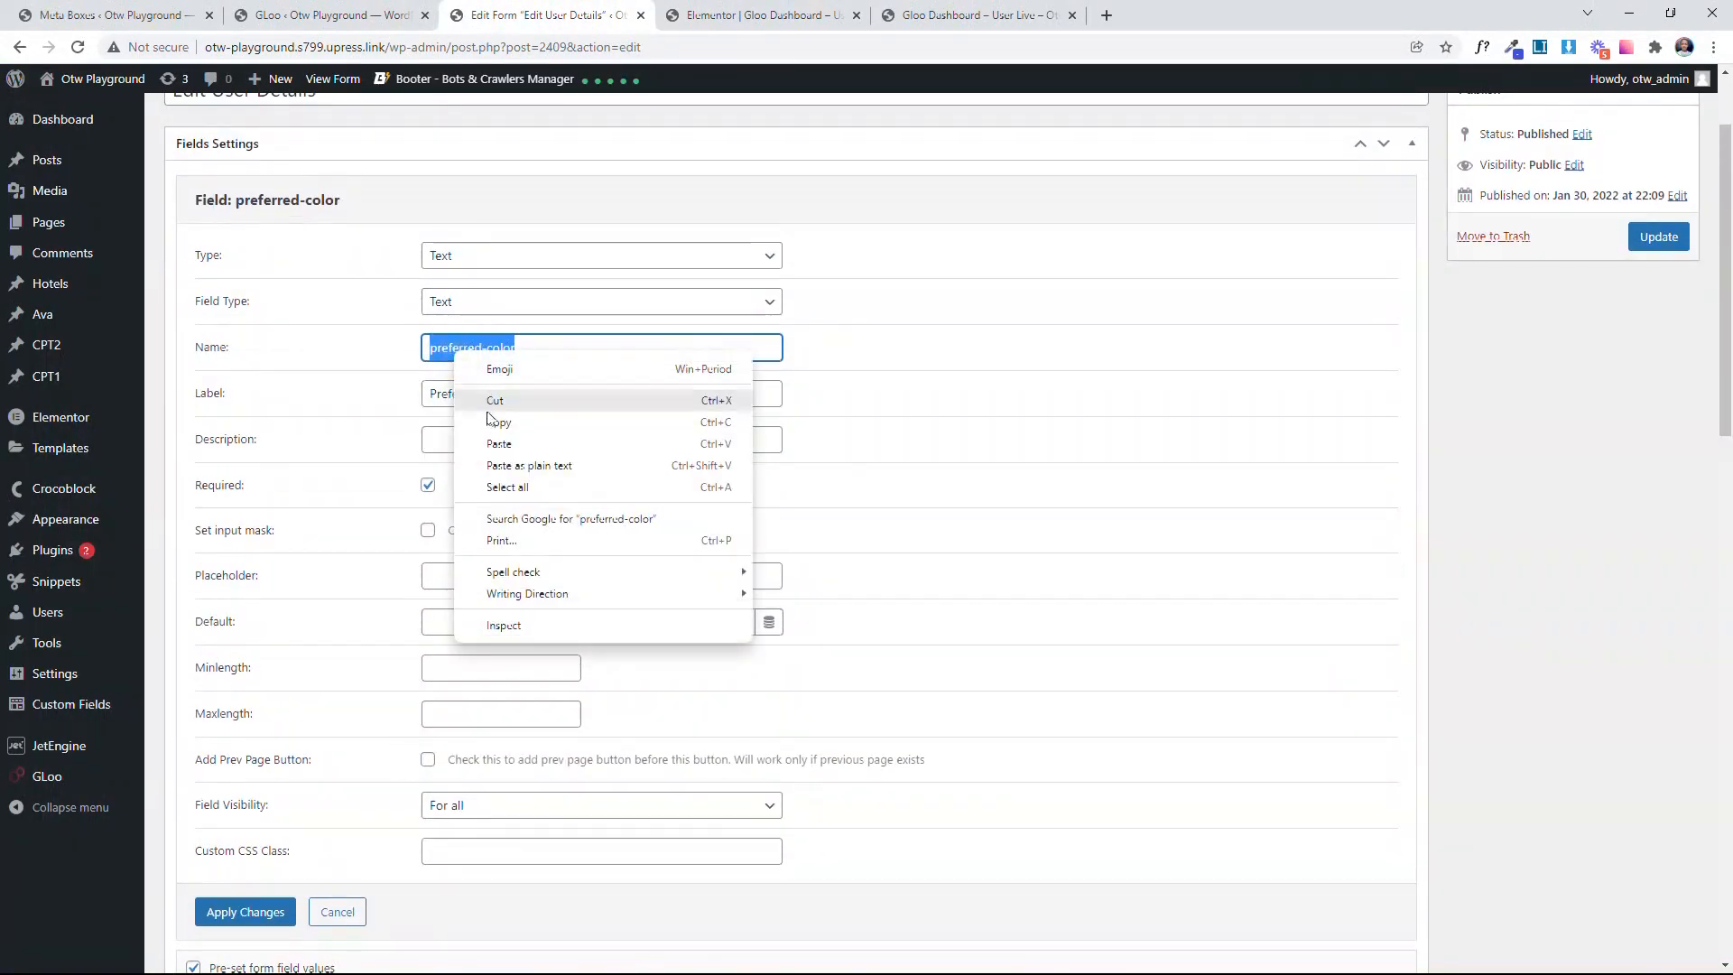
pyautogui.click(487, 425)
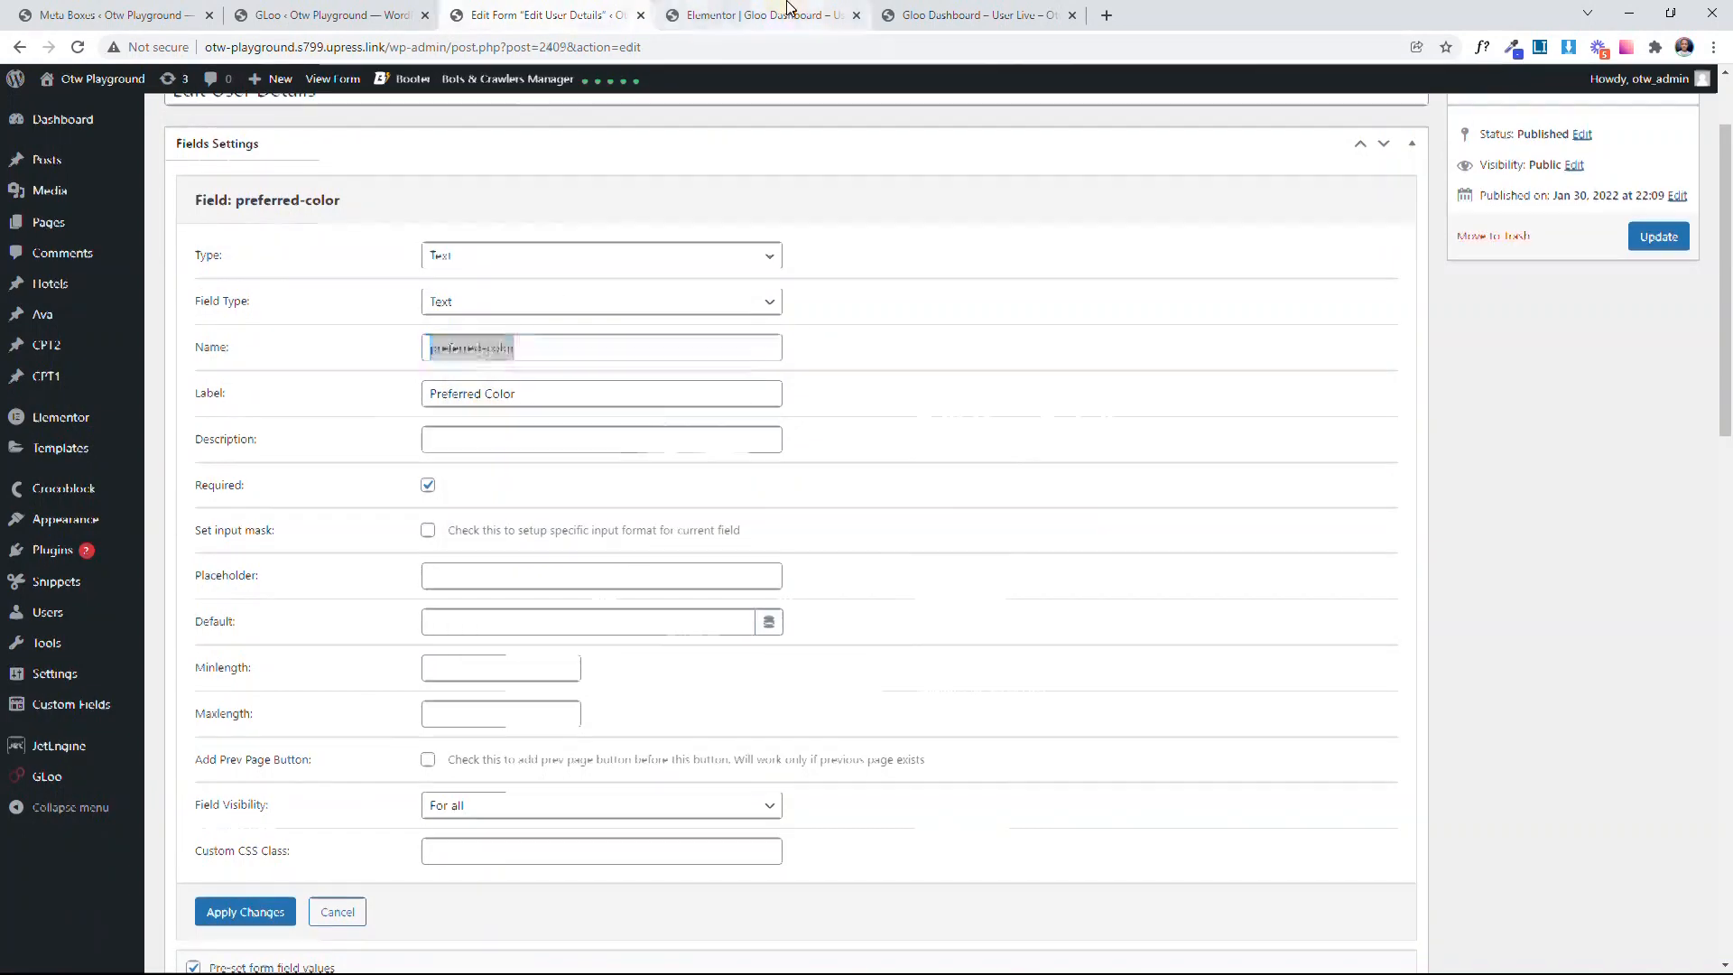
# Step: In the Elementor editor, set the Change Best Color event's Fetch Parameter 2 to #preferred-color and collapse the event
pyautogui.click(787, 12)
pyautogui.click(205, 442)
pyautogui.write('#')
pyautogui.hotkey('ctrl', 'v')
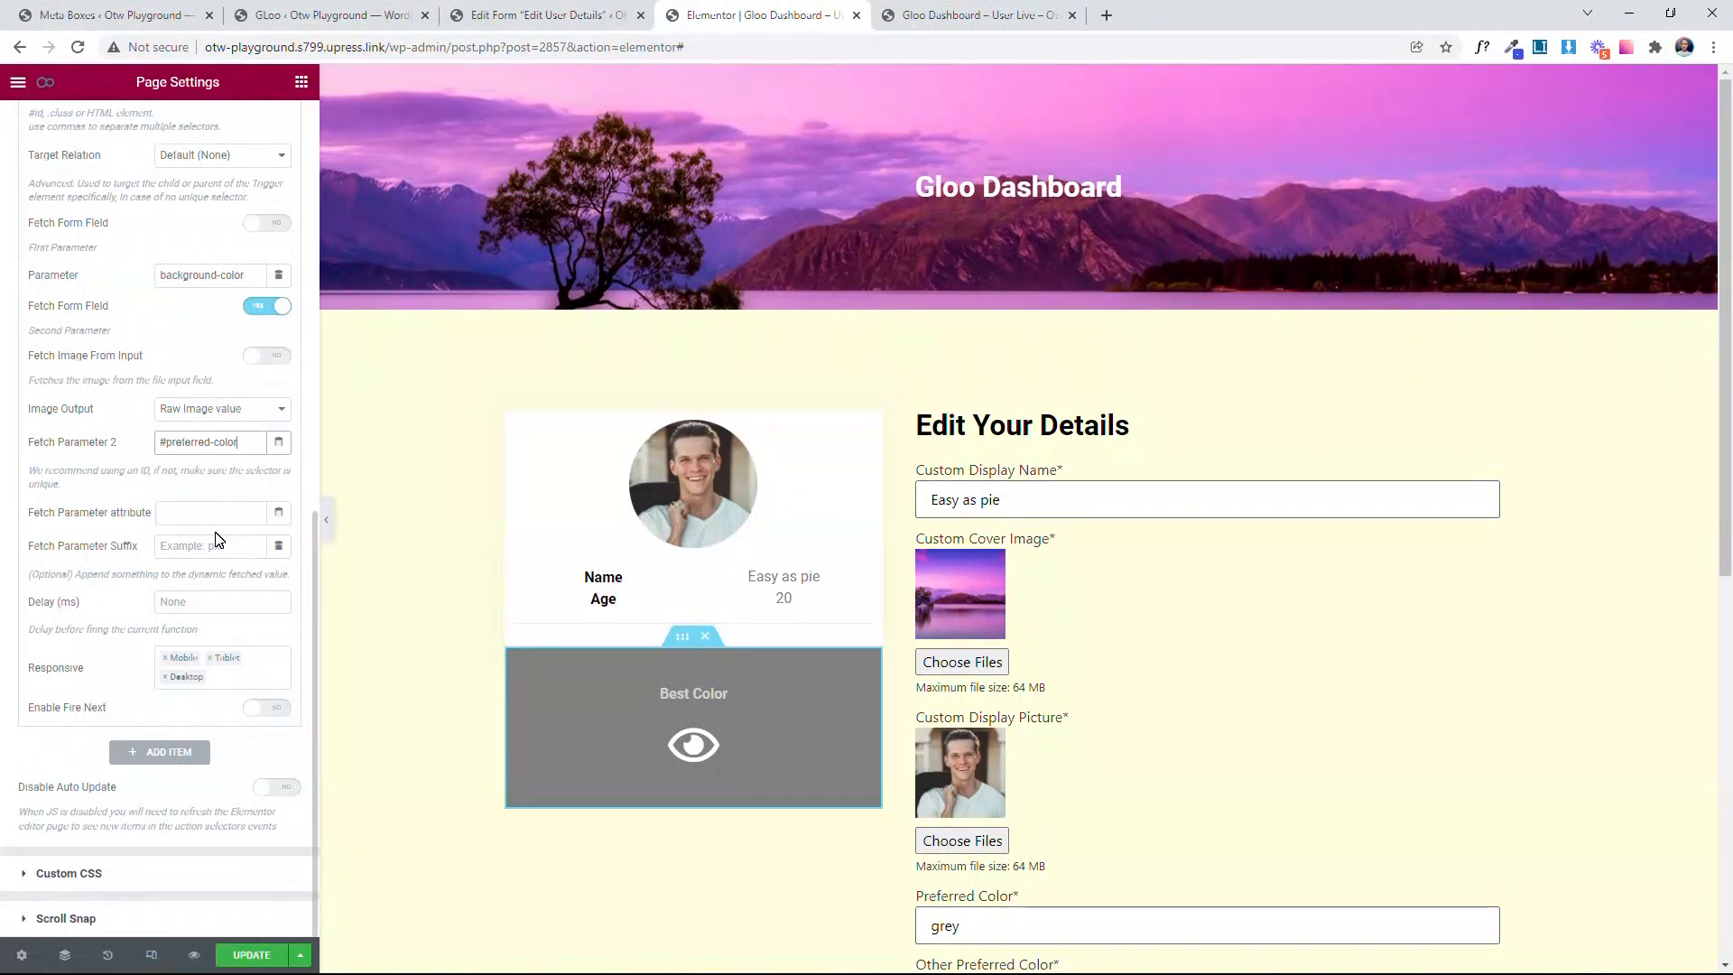
pyautogui.scroll(5, 216, 539)
pyautogui.click(131, 210)
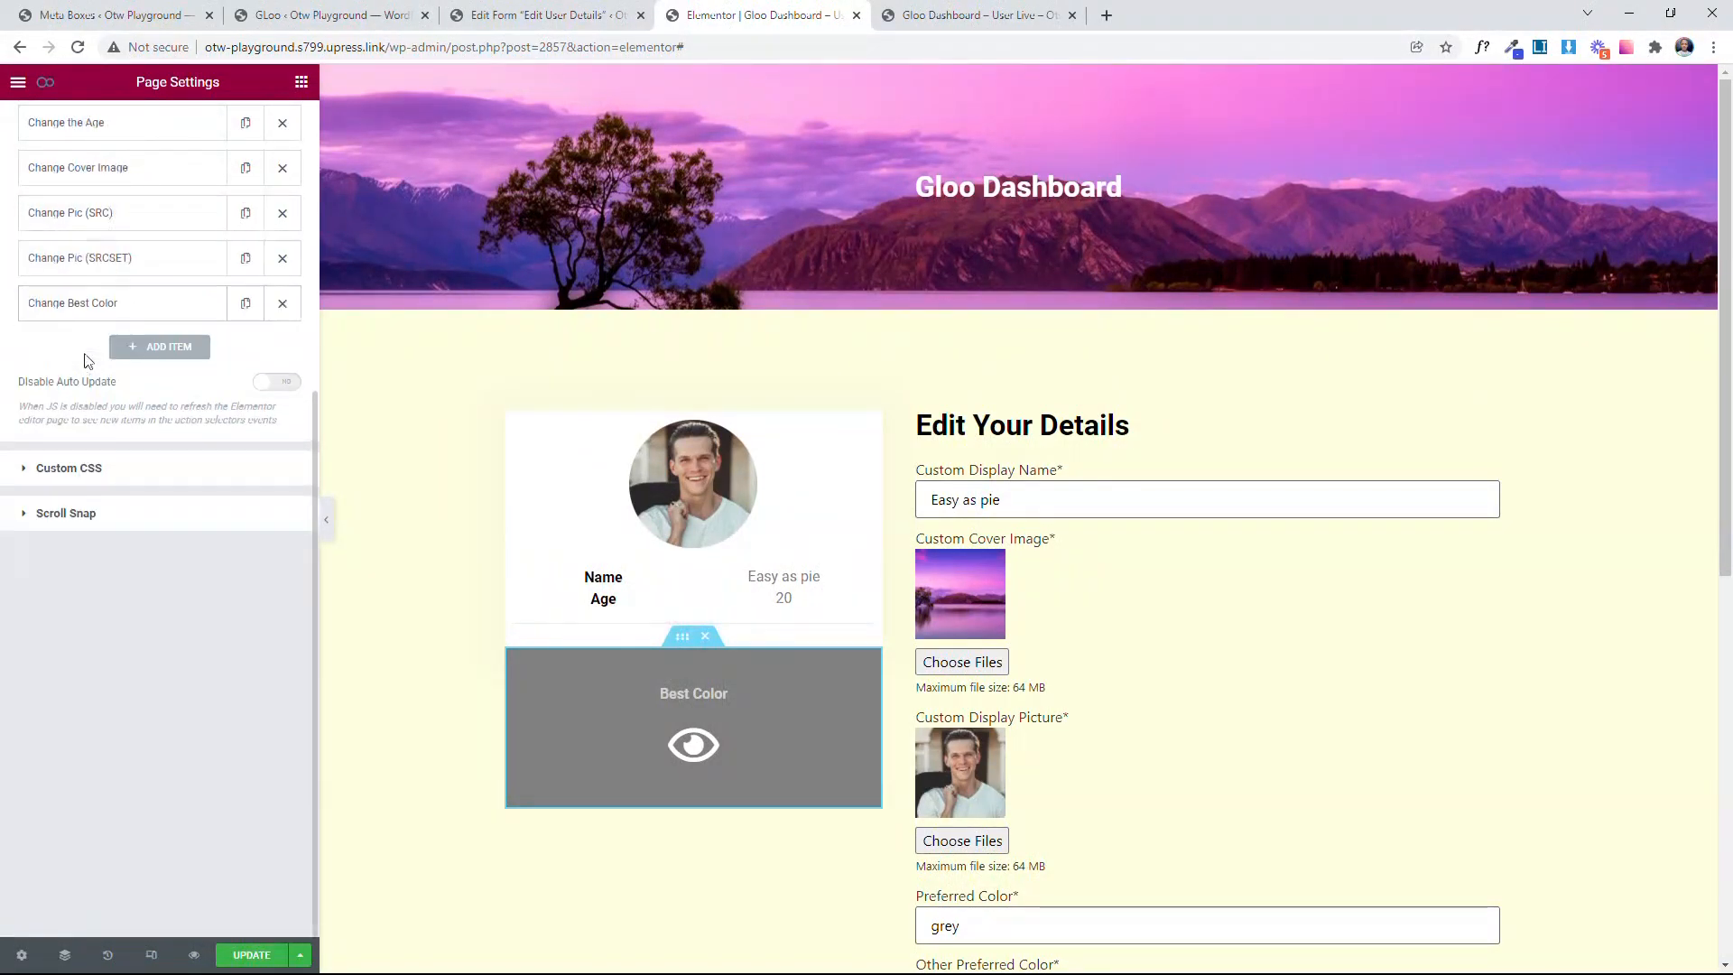
# Step: Copy the CSS ID secondSection from the section that holds the profile card and the Edit Your Details form
pyautogui.scroll(2, 88, 361)
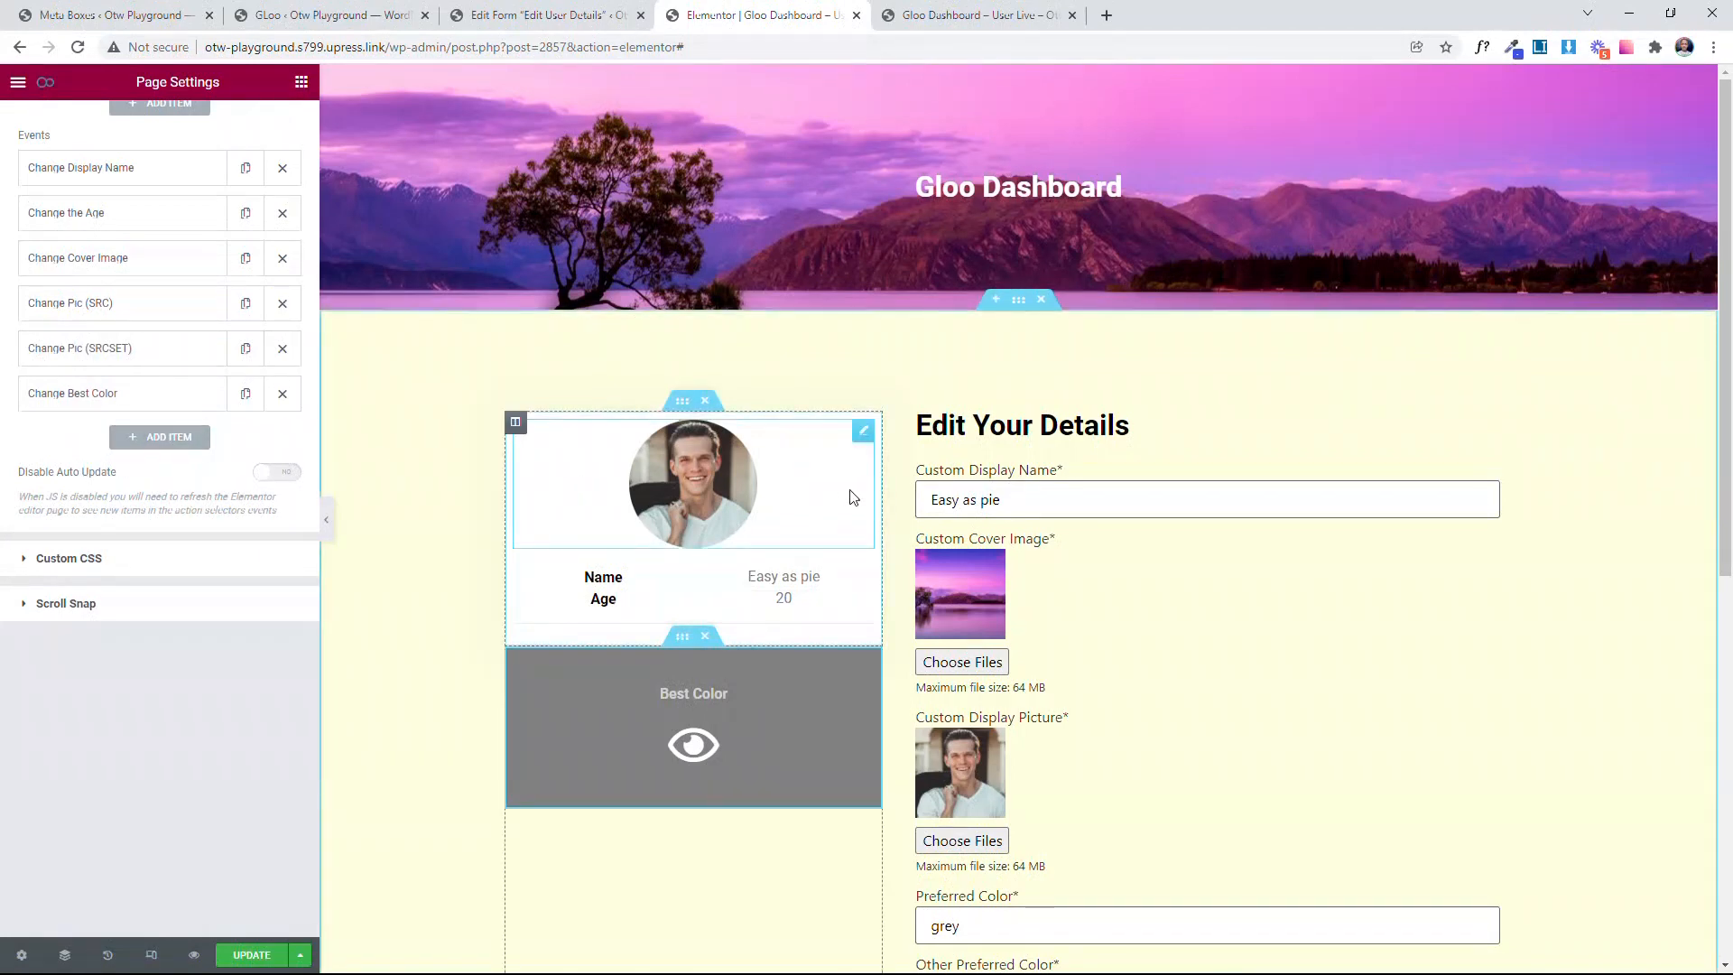
pyautogui.click(1018, 300)
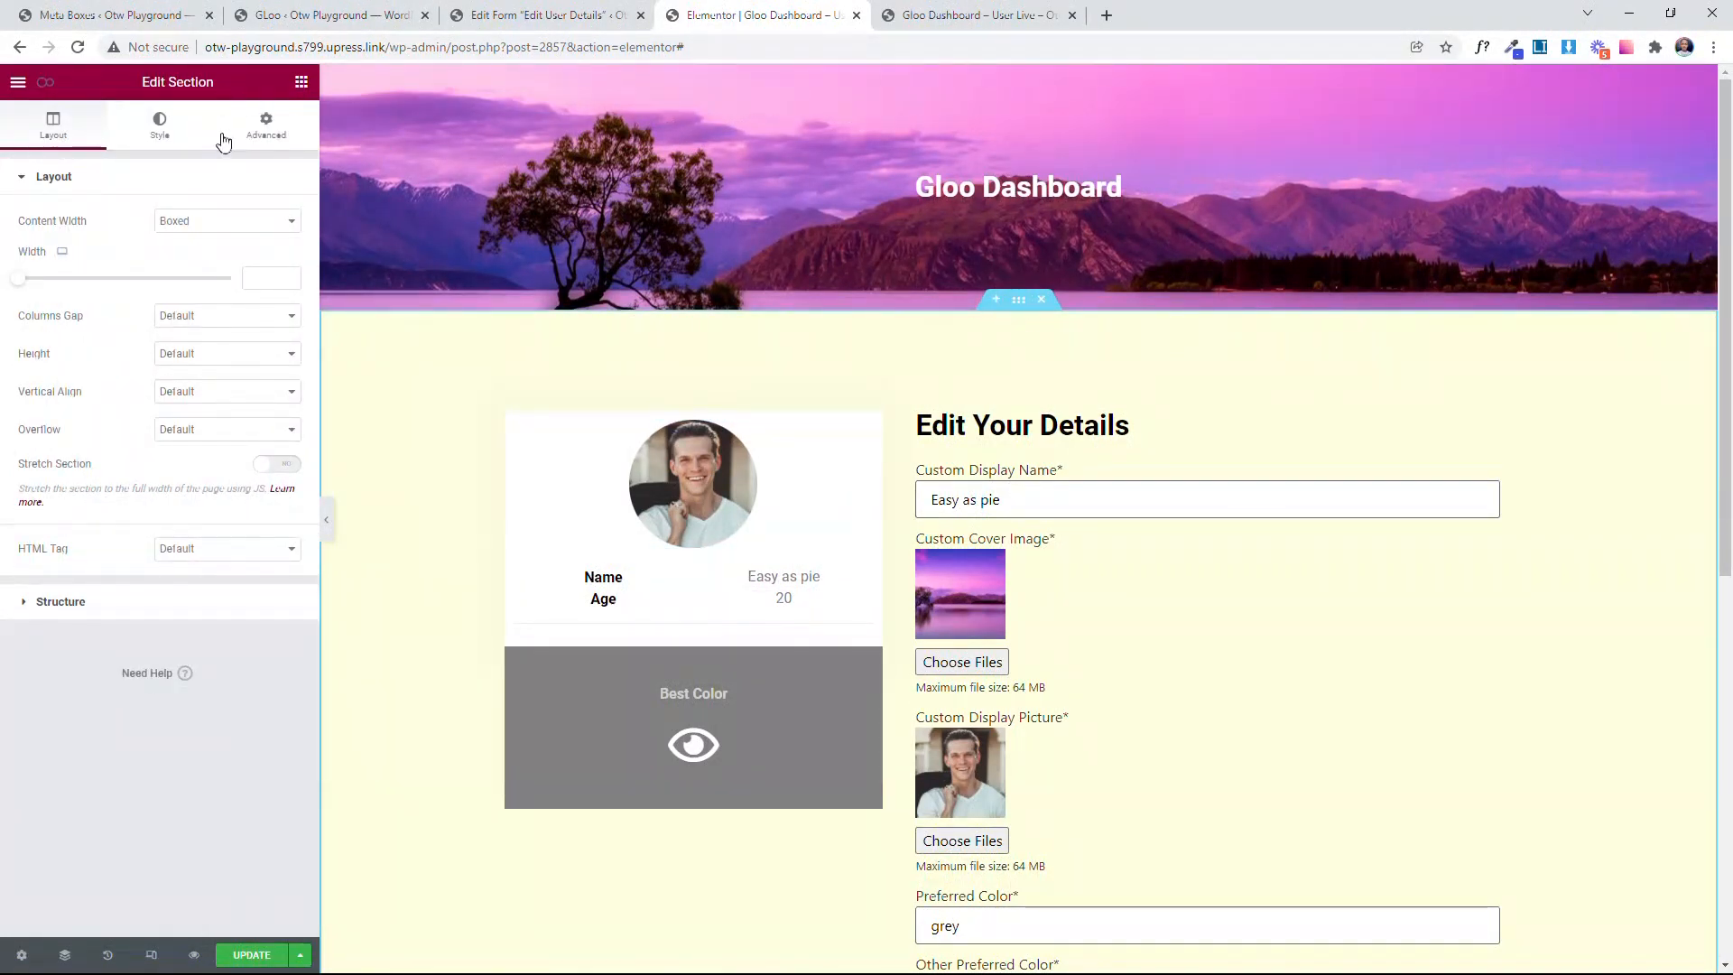
pyautogui.click(285, 135)
pyautogui.doubleClick(216, 400)
# Step: Add a new event titled Change Back Color in the page's Interactor settings
pyautogui.click(42, 85)
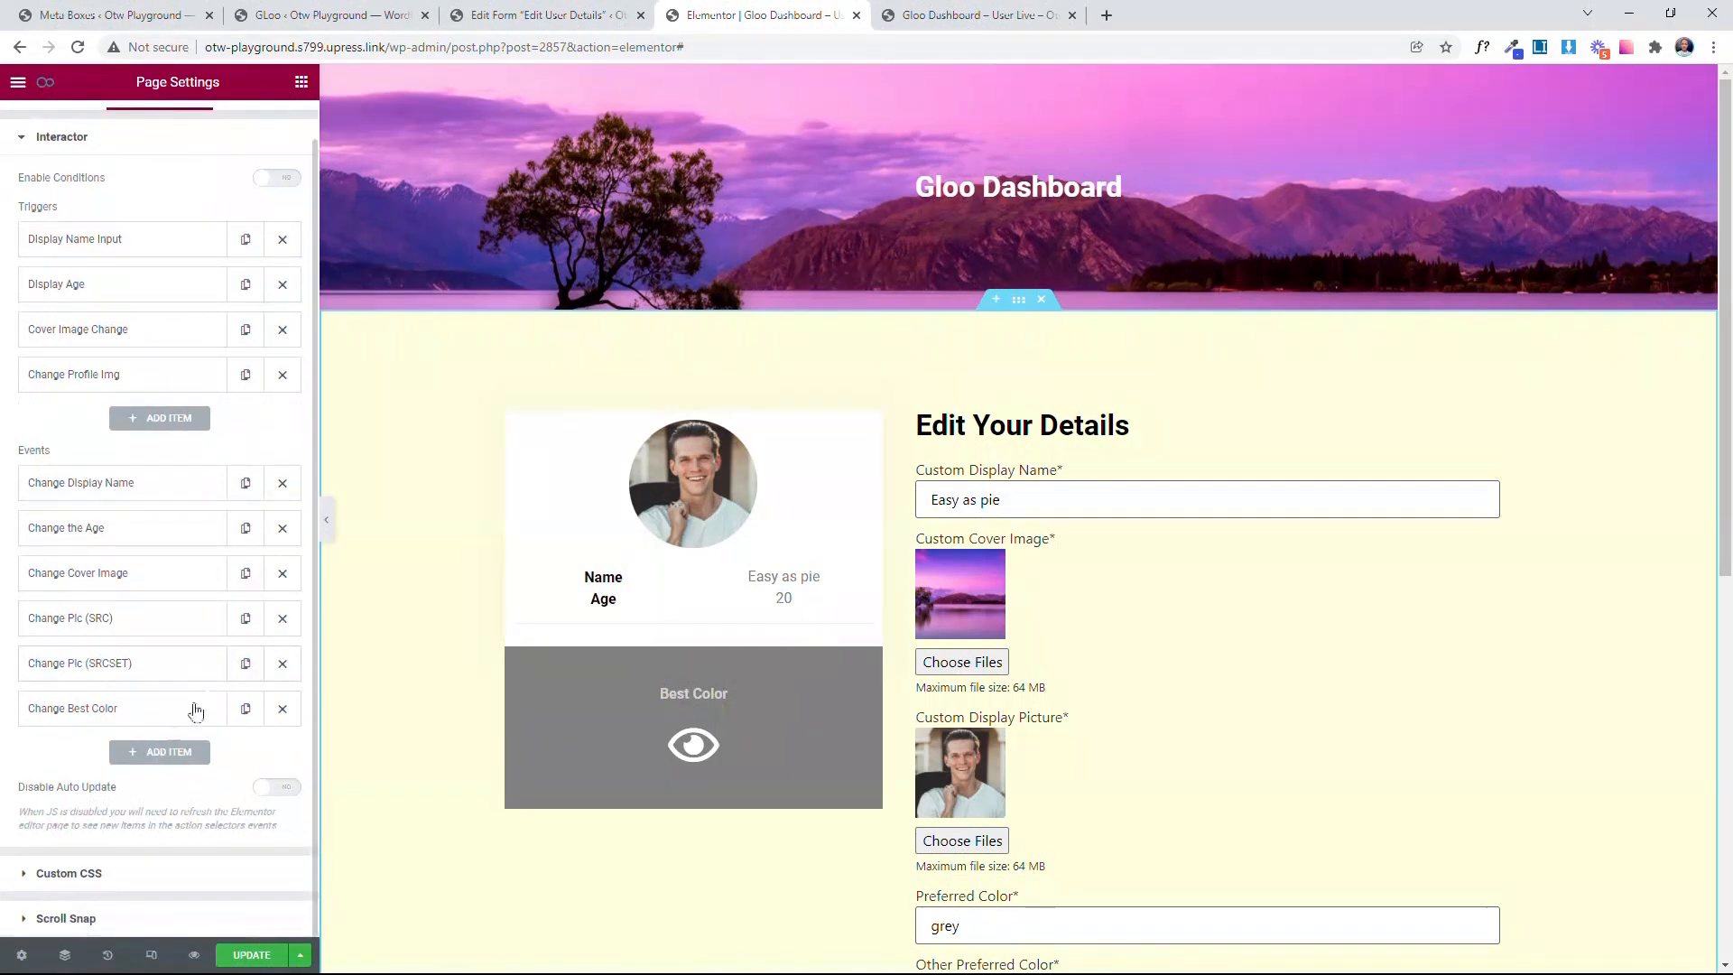
pyautogui.click(149, 754)
pyautogui.click(221, 526)
pyautogui.write('Change Bac')
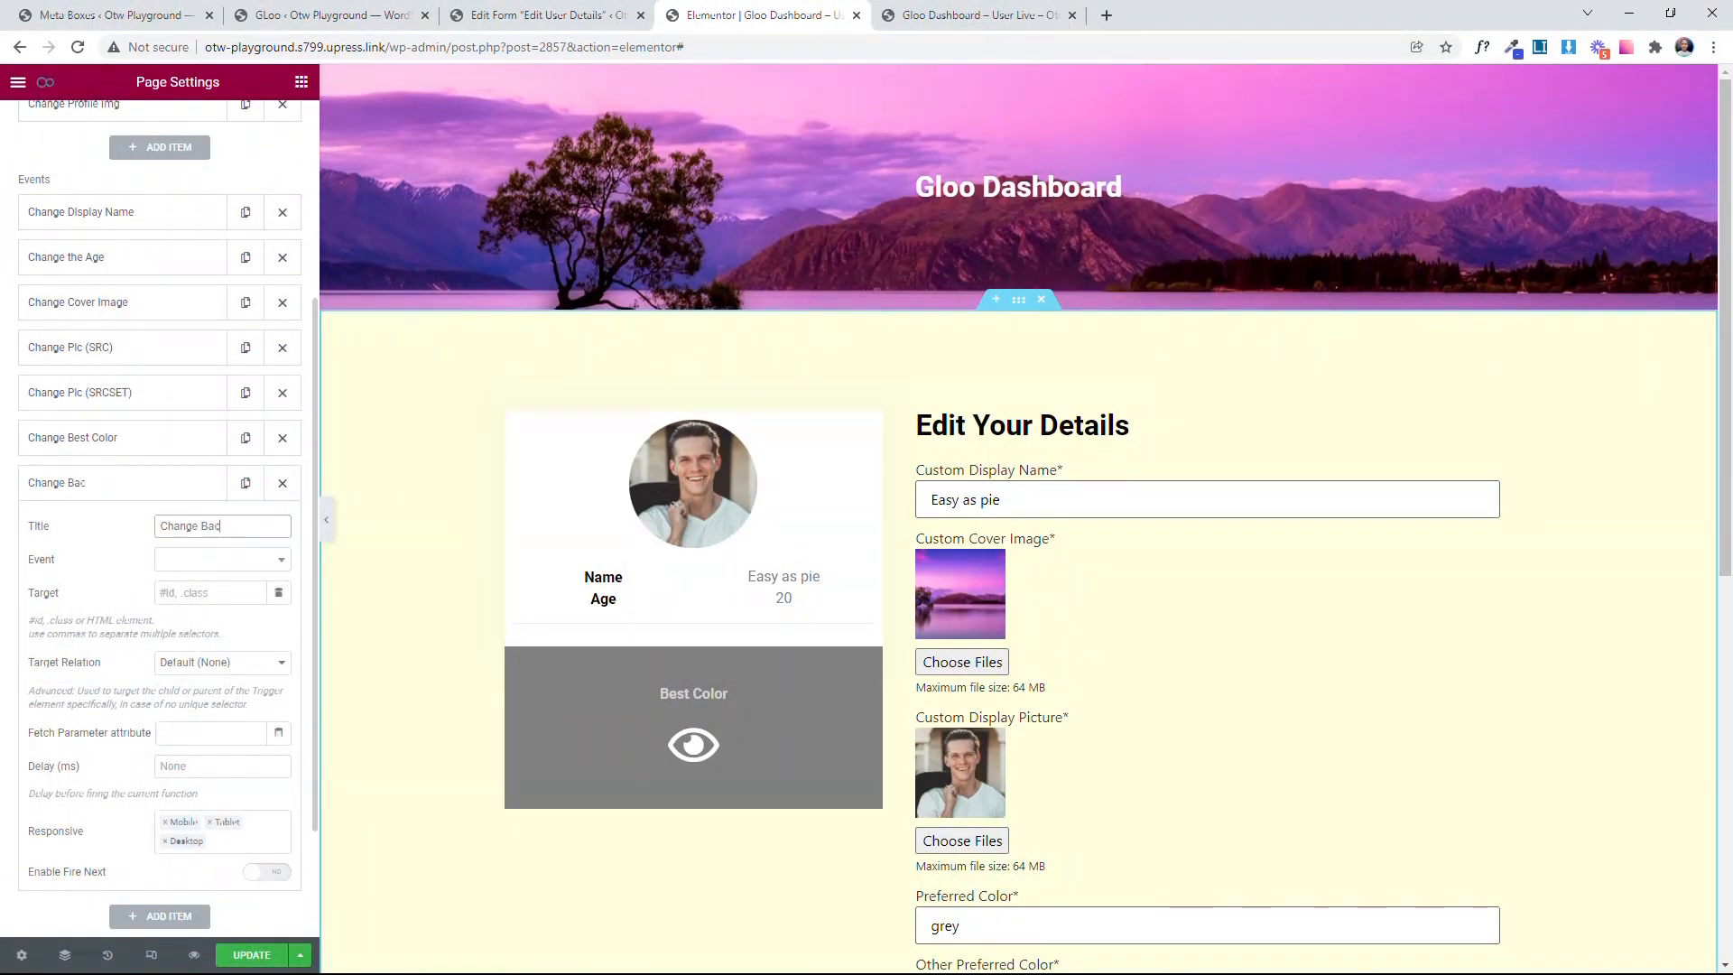
pyautogui.write('k Color')
# Step: Set the Change Back Color event's type to Interactions and its Interaction to Set CSS
pyautogui.click(104, 548)
pyautogui.click(205, 561)
pyautogui.click(215, 632)
pyautogui.scroll(-2, 243, 541)
pyautogui.click(223, 398)
pyautogui.scroll(-2, 222, 575)
pyautogui.click(221, 462)
# Step: Set the Change Back Color event's Target to #secondSection
pyautogui.click(200, 428)
pyautogui.write('#secondSection')
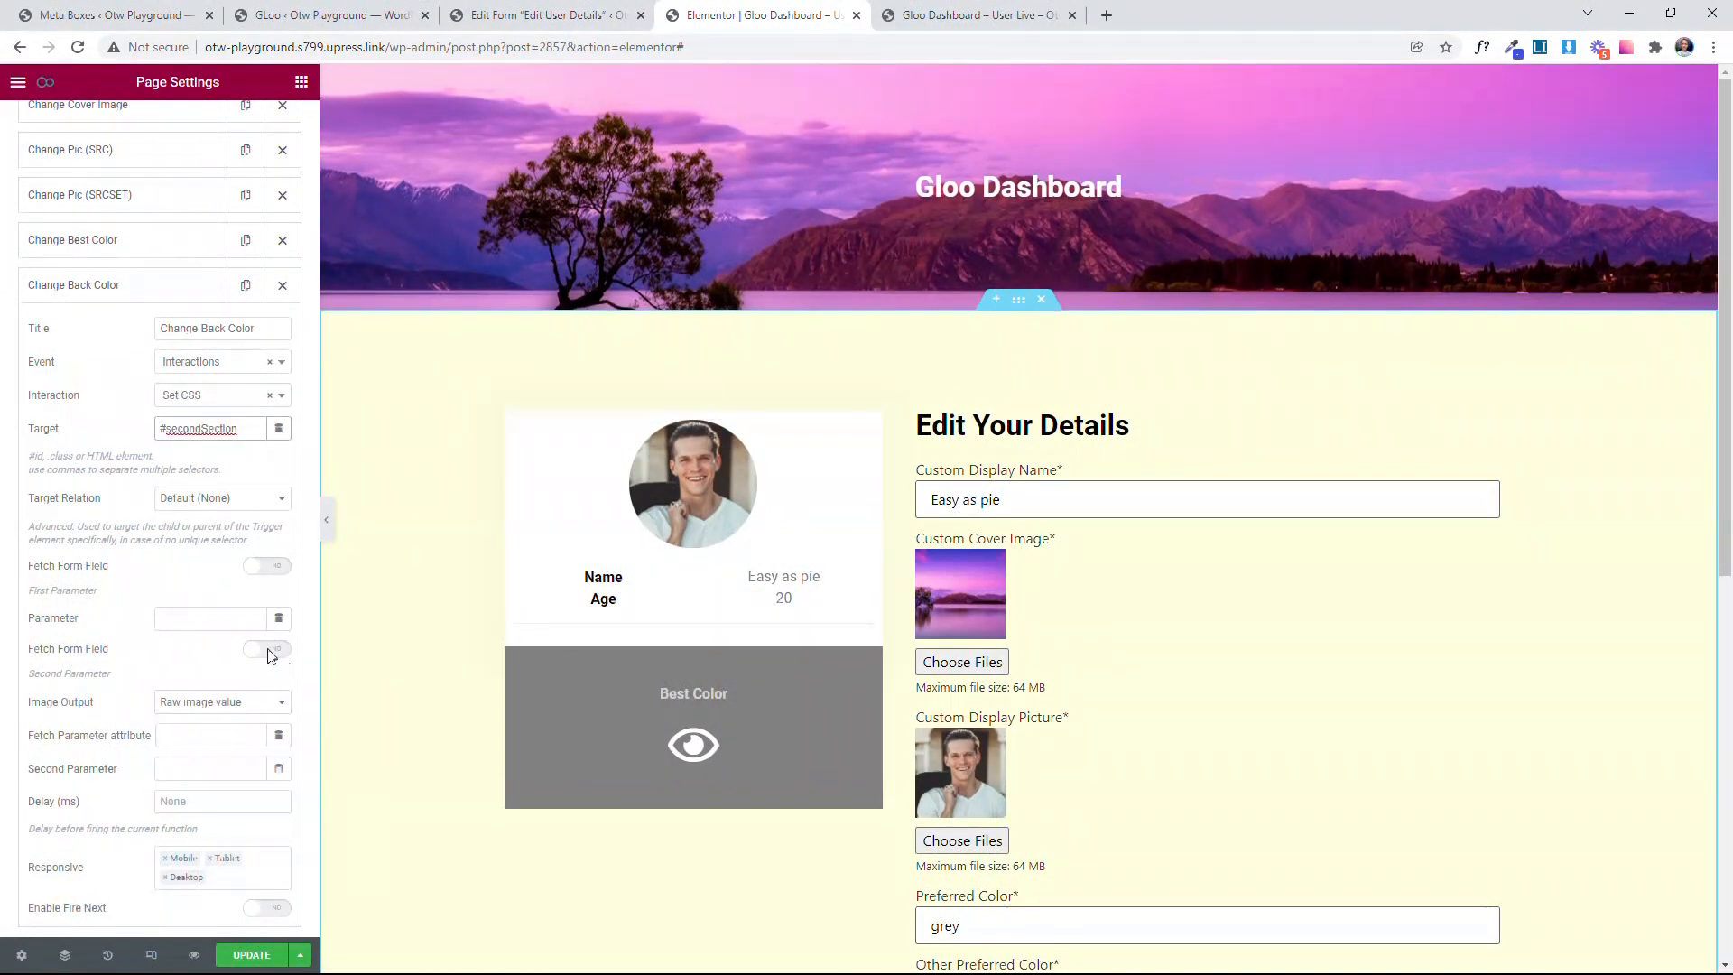
pyautogui.scroll(-2, 271, 657)
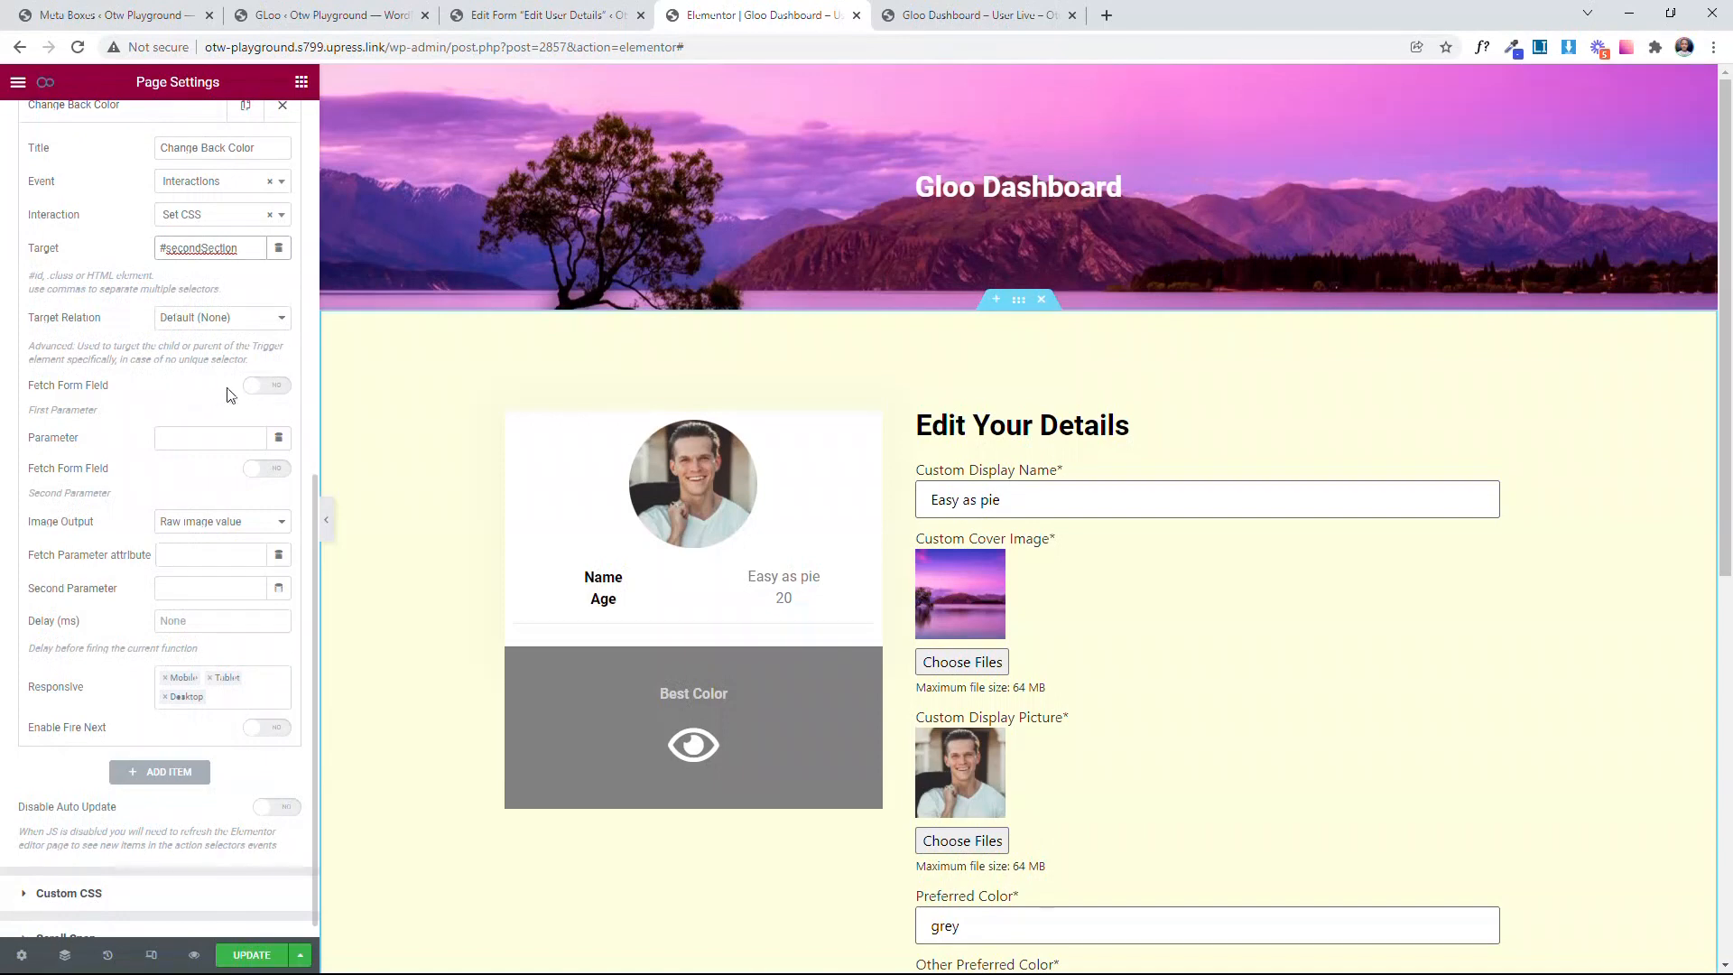
# Step: Set the Change Back Color event's Parameter to background-color and turn on Fetch Form Field for the second parameter
pyautogui.click(189, 438)
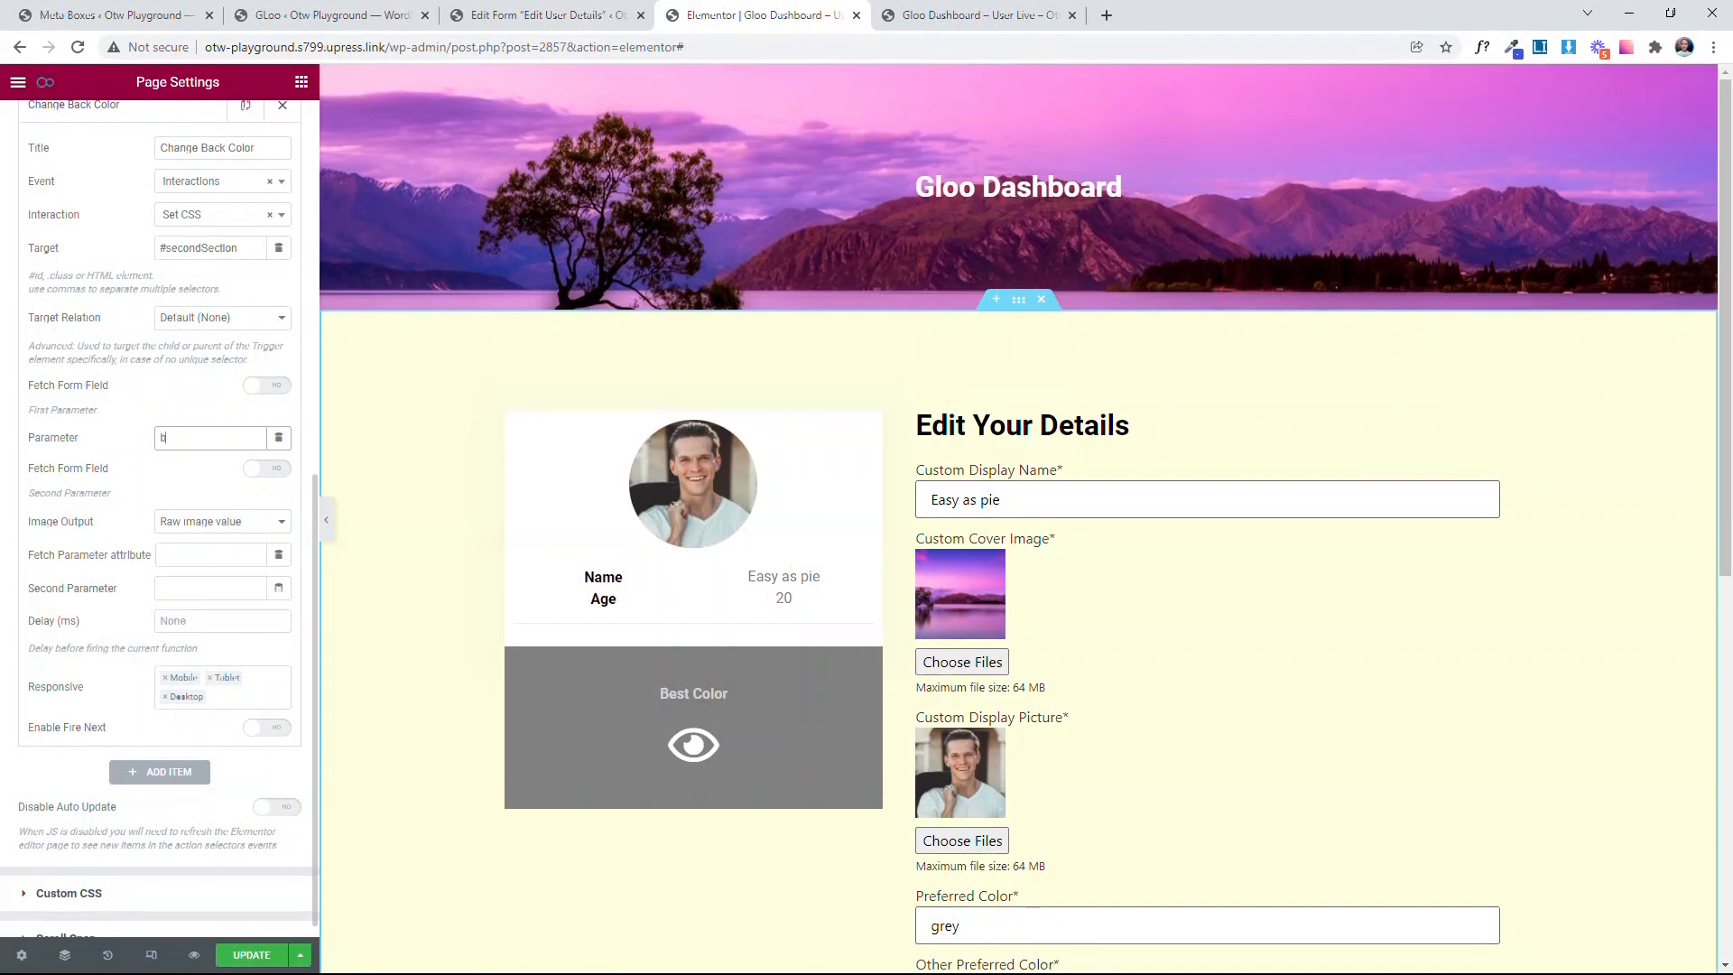
pyautogui.write('background-color')
pyautogui.click(267, 468)
pyautogui.scroll(-2, 240, 608)
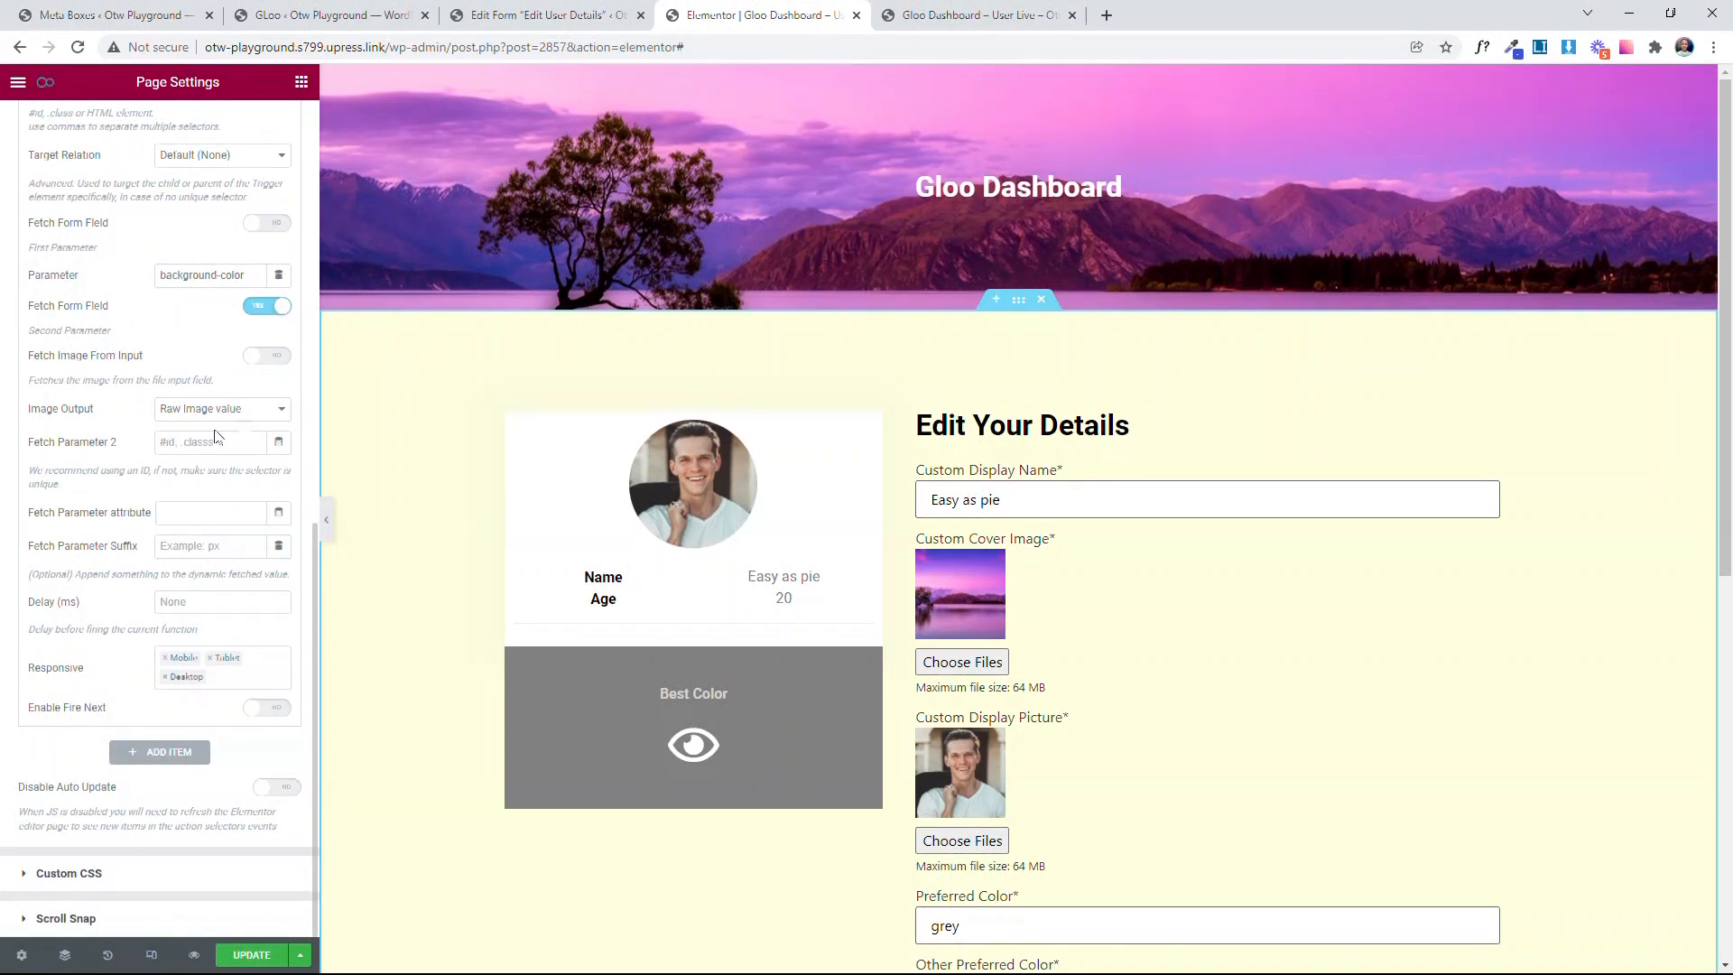
# Step: Copy the field name other-preferred-color from the Other Preferred Color field in the Edit User Details form
pyautogui.click(40, 444)
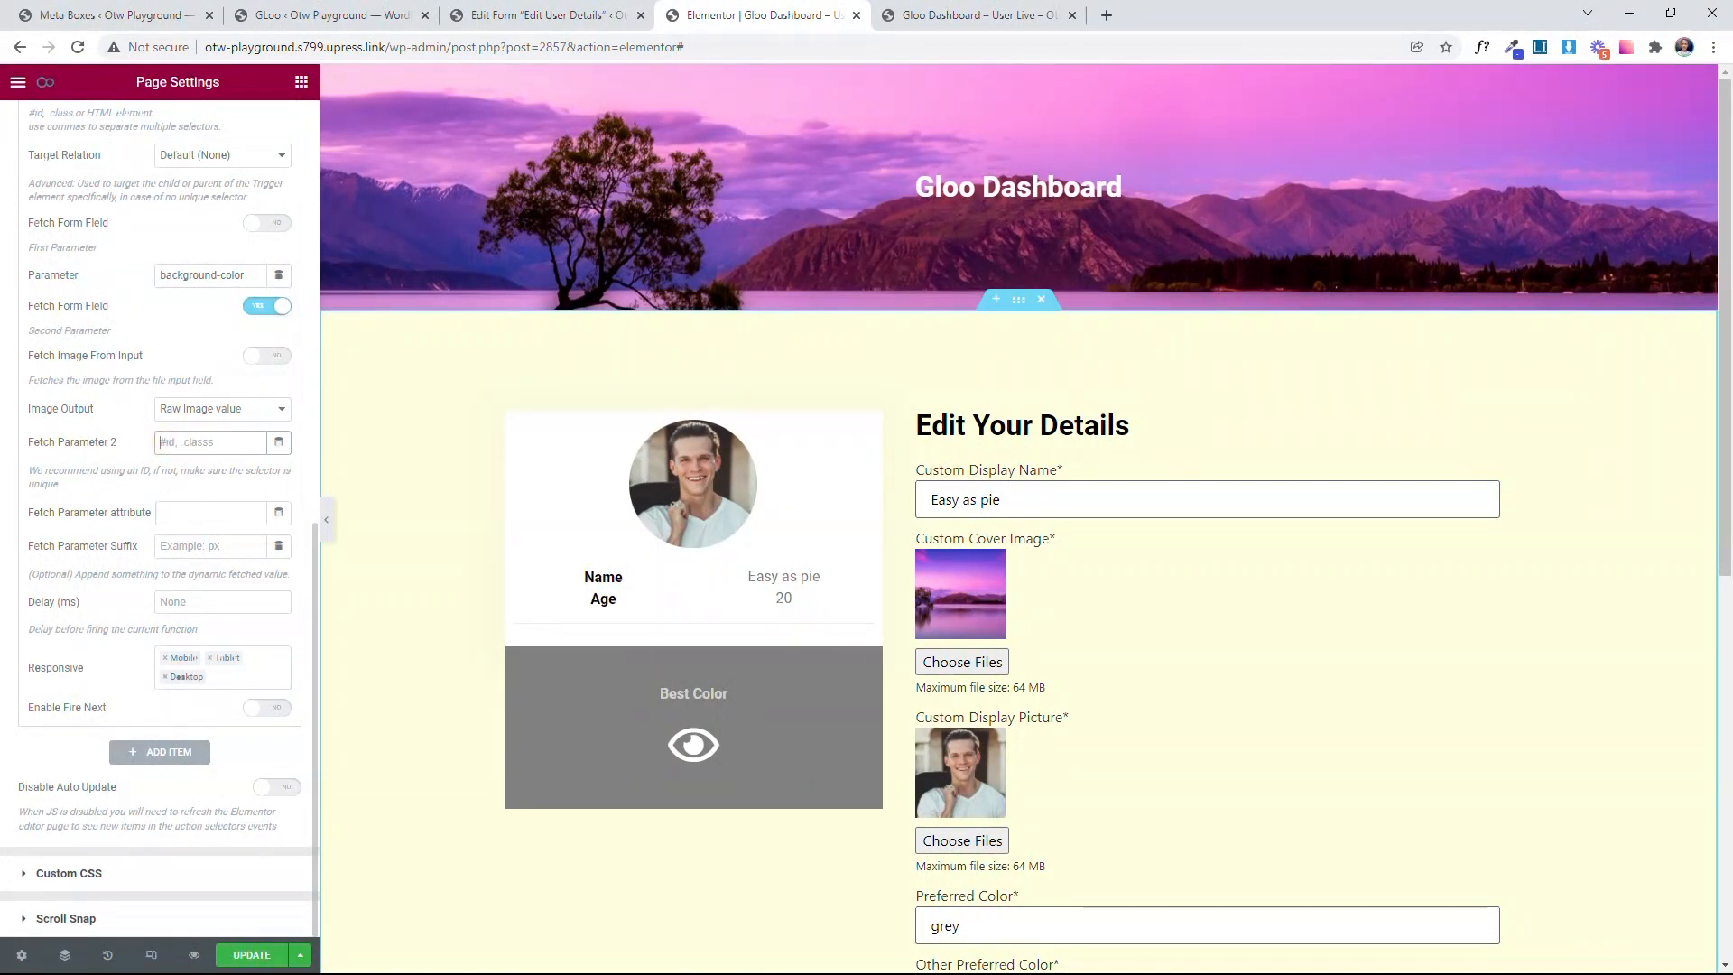
pyautogui.click(541, 15)
pyautogui.scroll(-4, 619, 379)
pyautogui.click(245, 551)
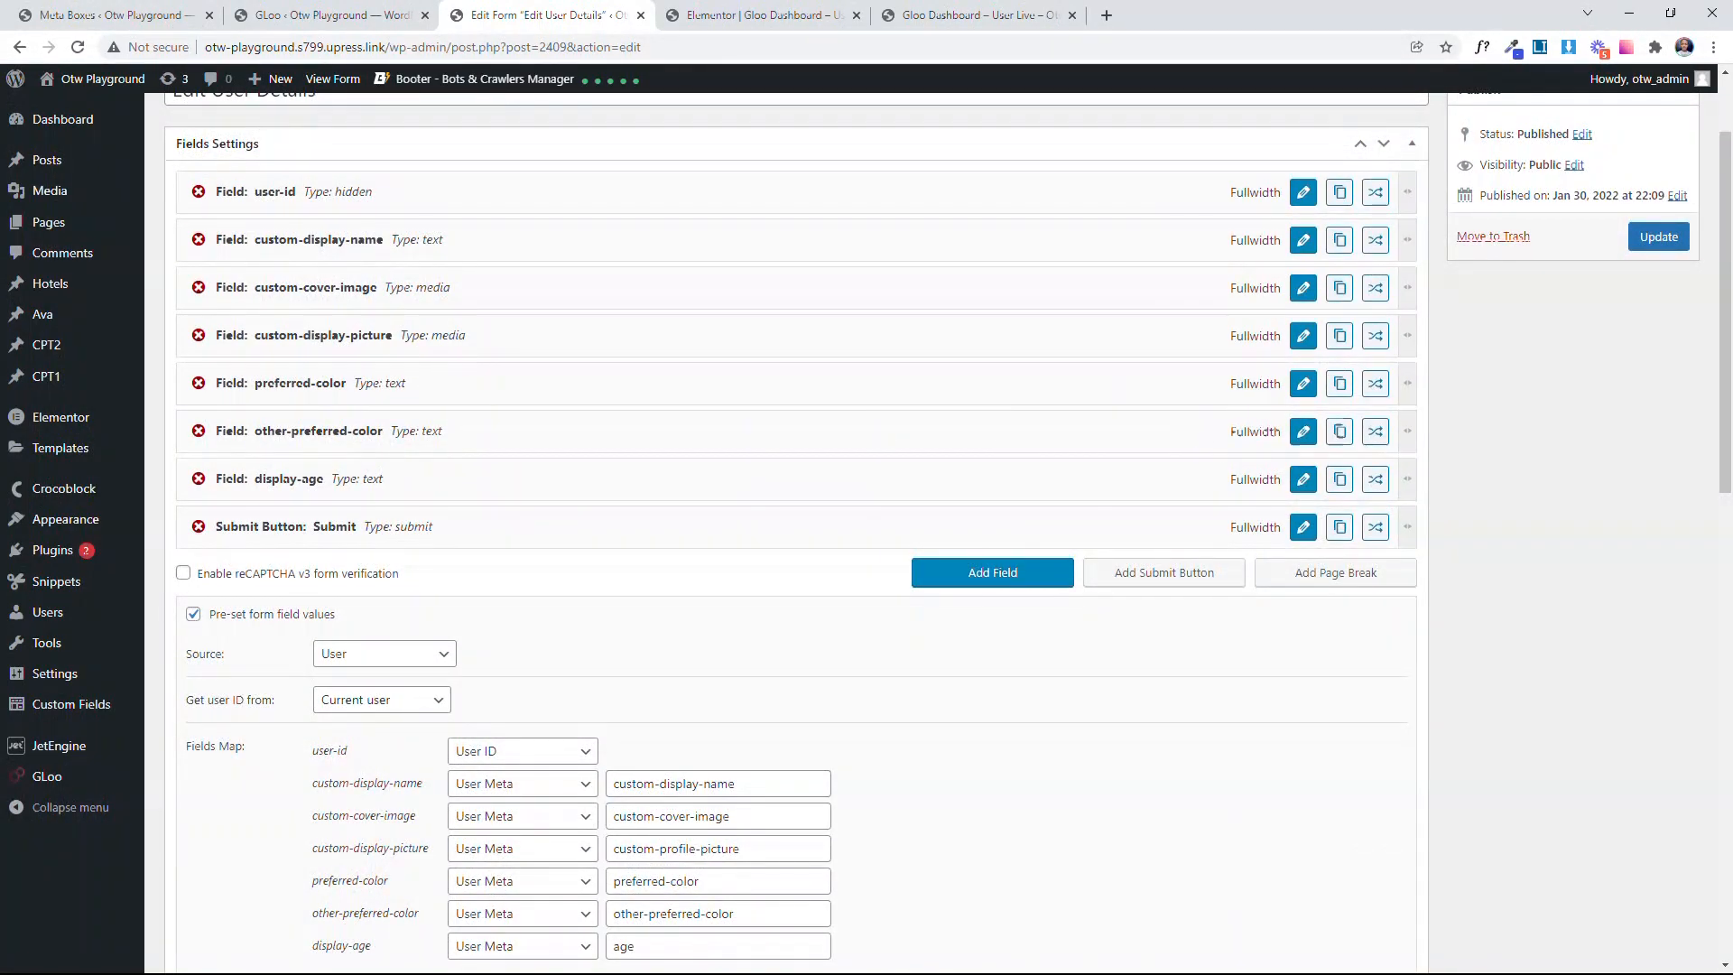
pyautogui.click(1303, 432)
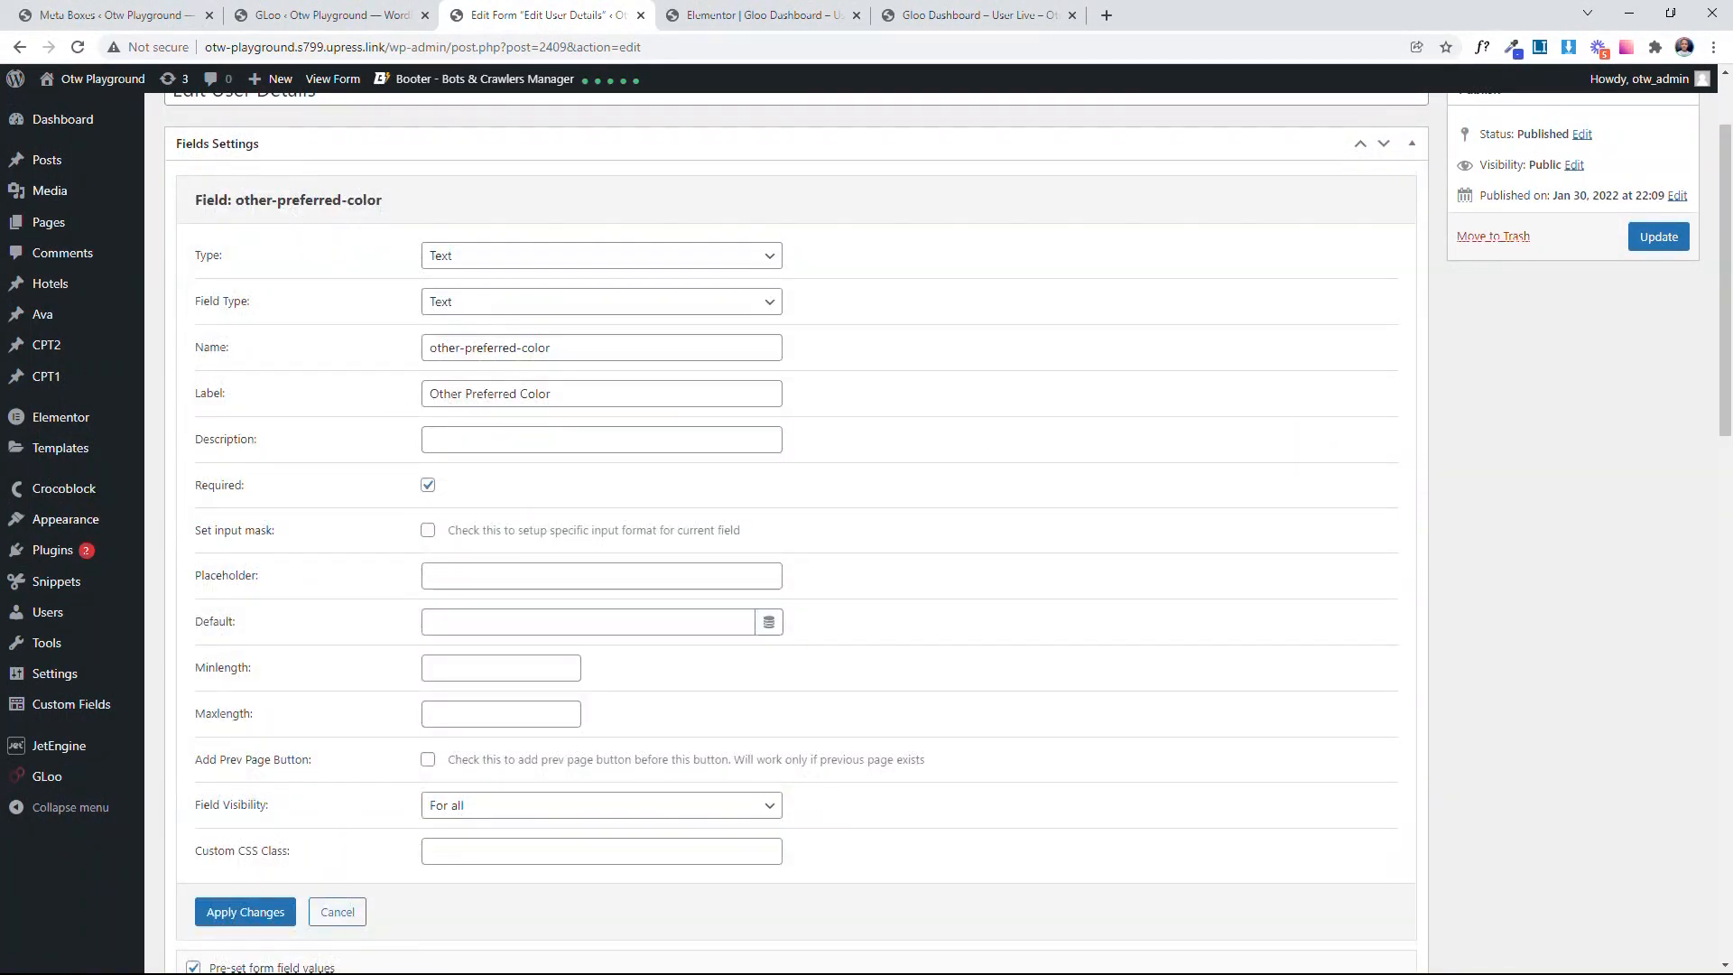
pyautogui.moveTo(577, 350); pyautogui.dragTo(373, 370)
pyautogui.press('super+c')
# Step: In the Elementor editor, set the Change Back Color event's Fetch Parameter 2 to #other-preferred-color and collapse the event
pyautogui.click(778, 11)
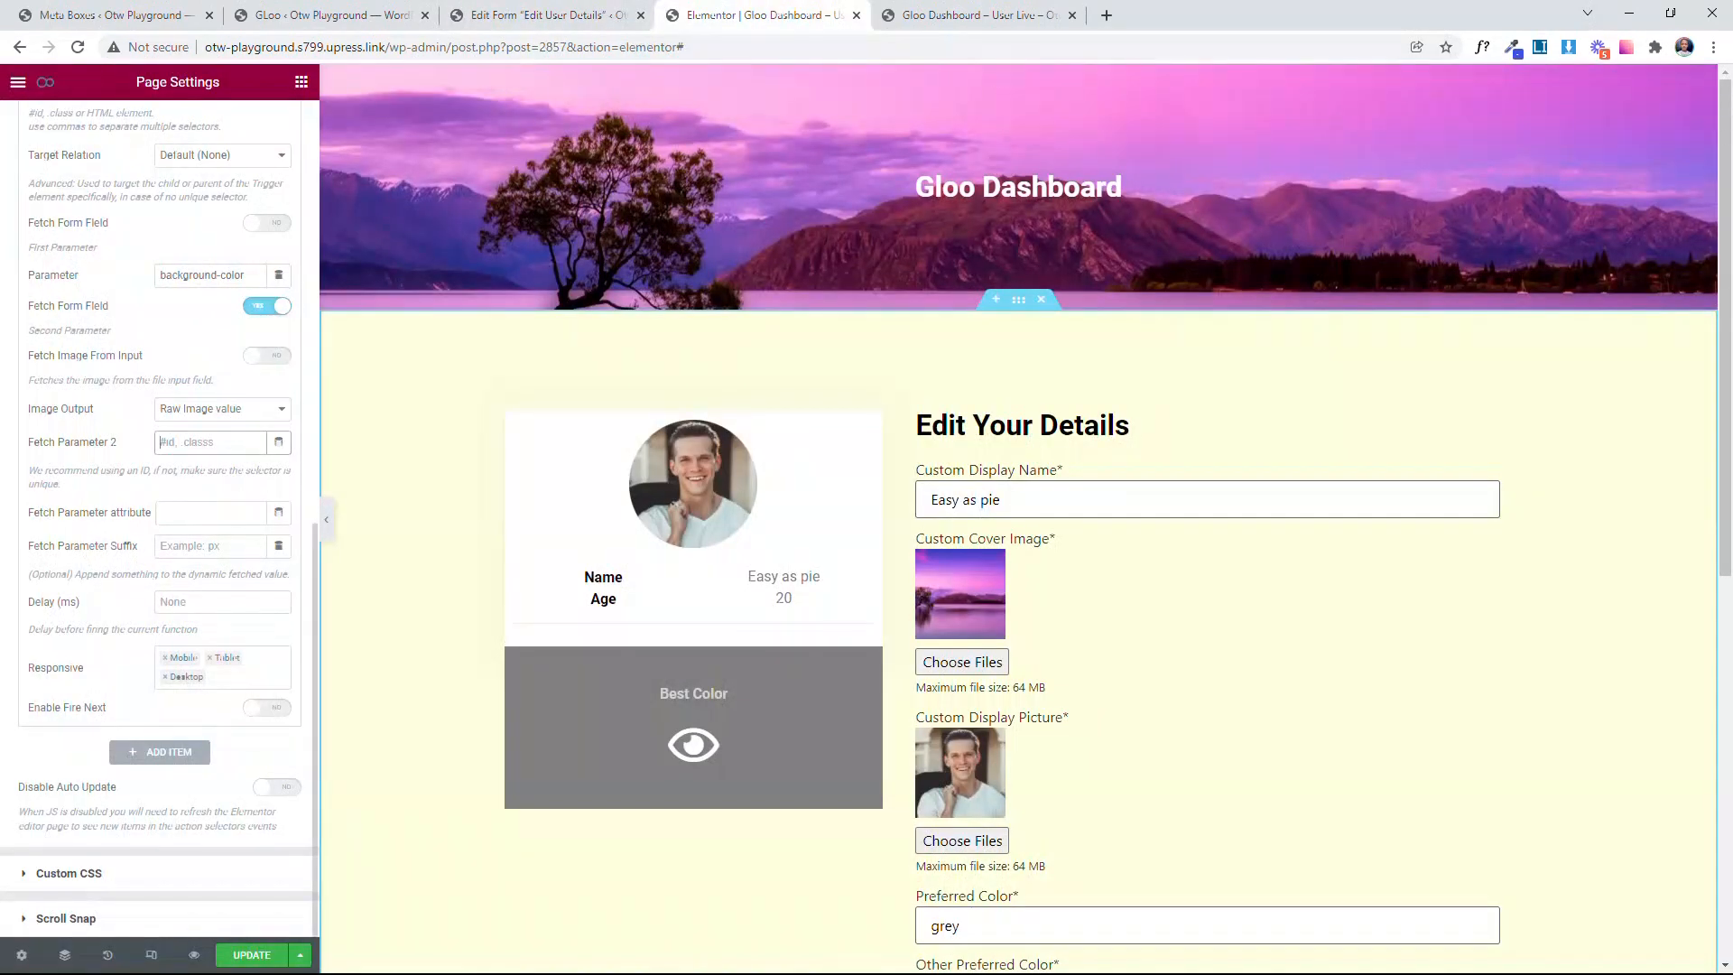
pyautogui.click(193, 441)
pyautogui.write('#other-preferred-color')
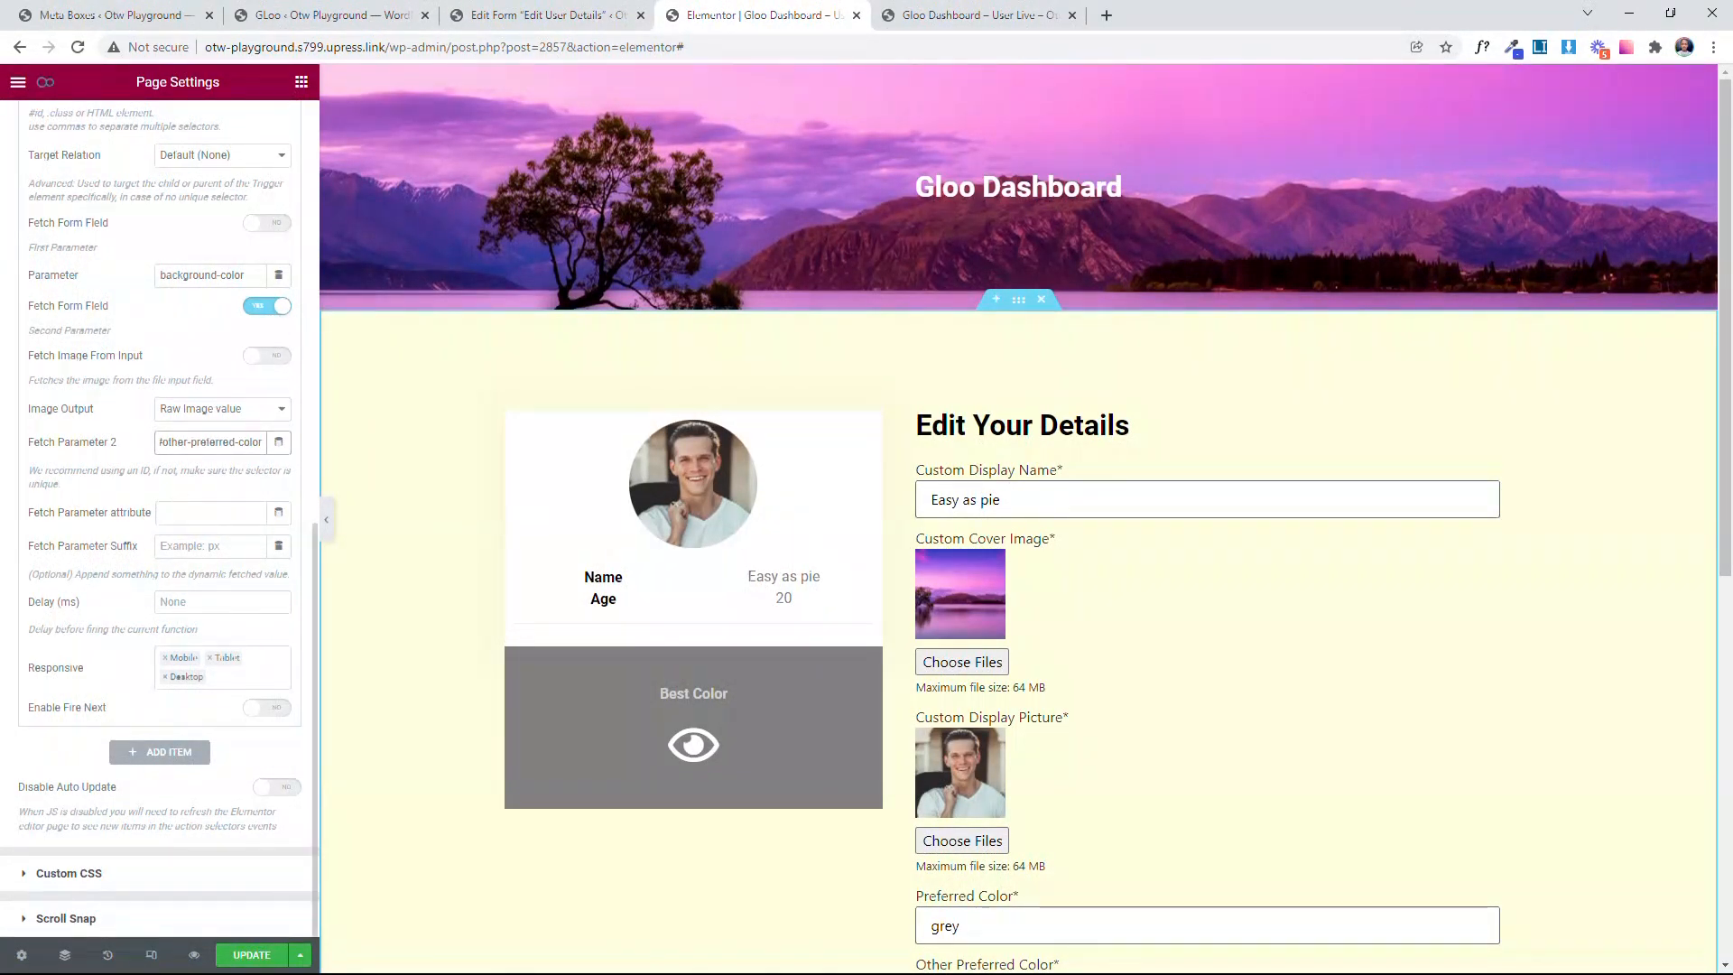
pyautogui.click(178, 492)
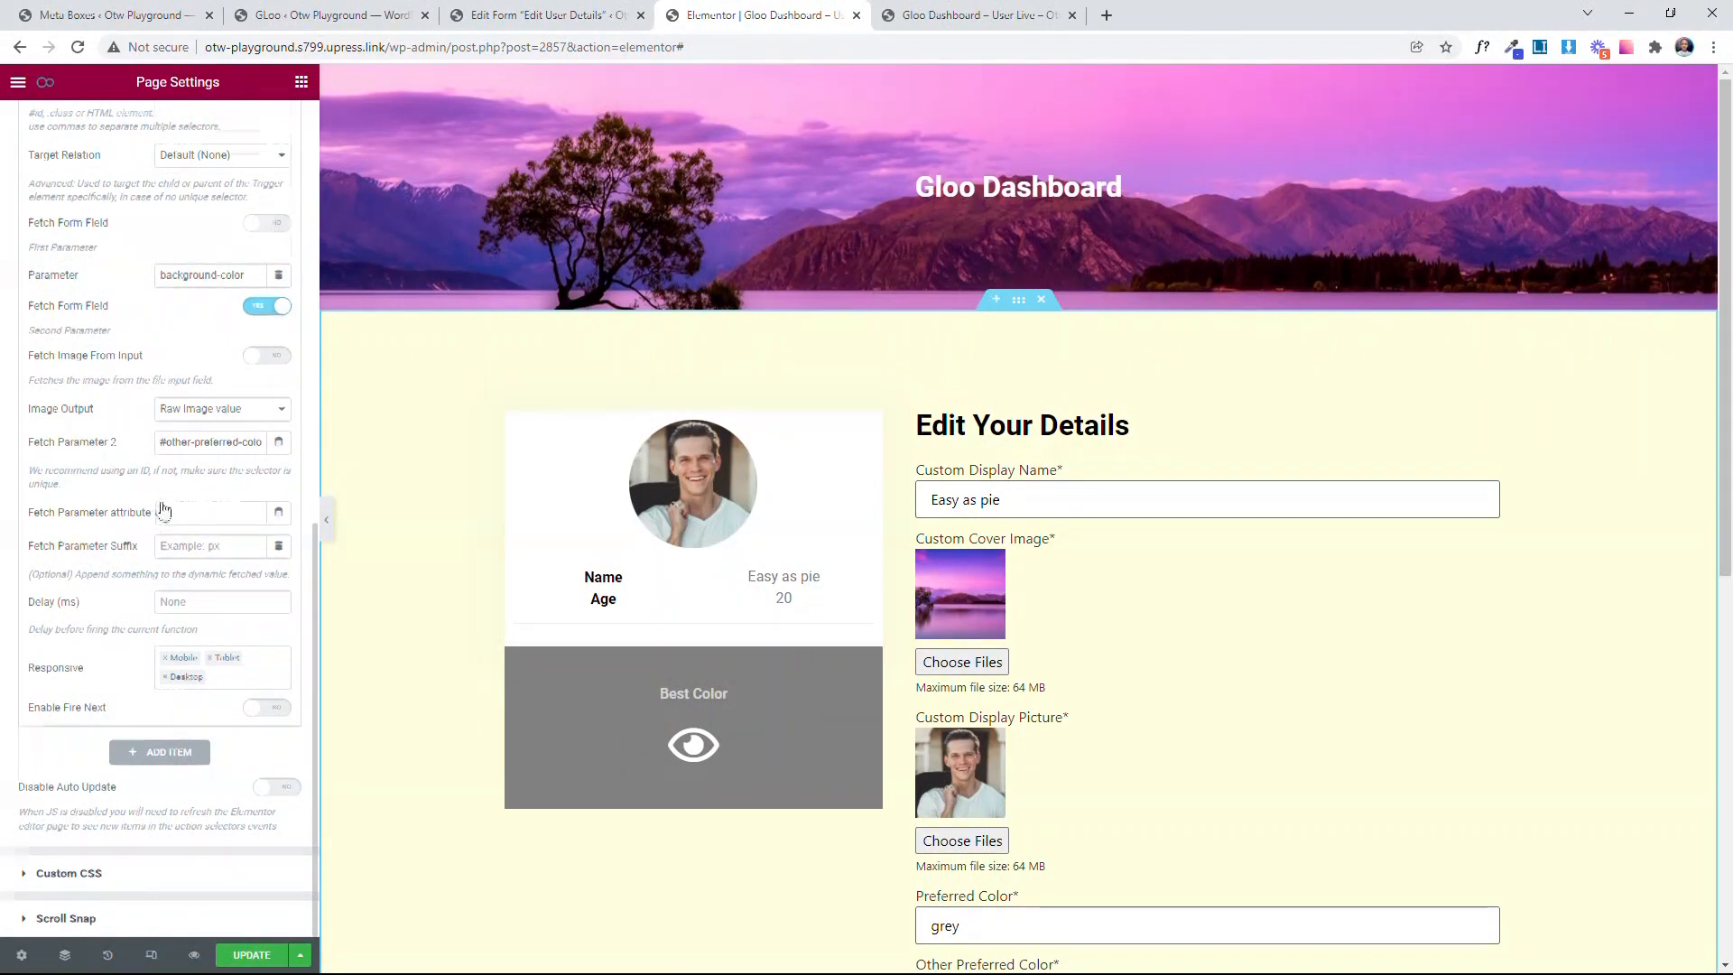
pyautogui.scroll(5, 161, 488)
pyautogui.click(143, 402)
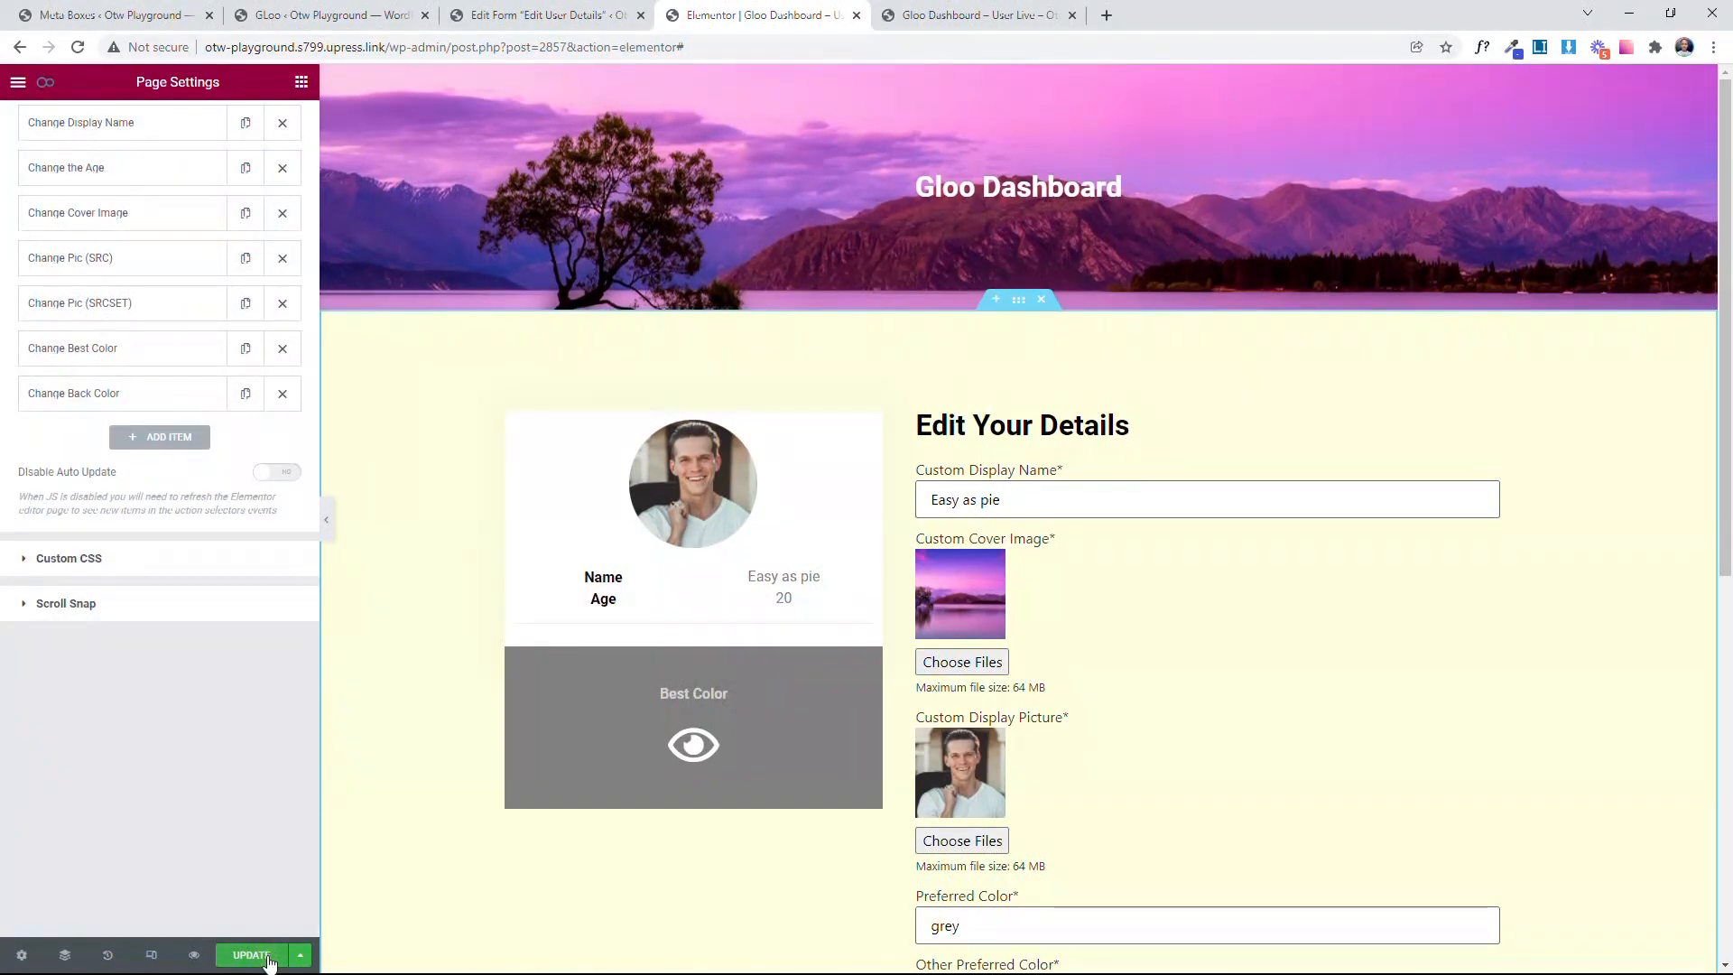
# Step: Update the page and reload the editor, returning to the page's Interactor settings
pyautogui.scroll(4, 181, 611)
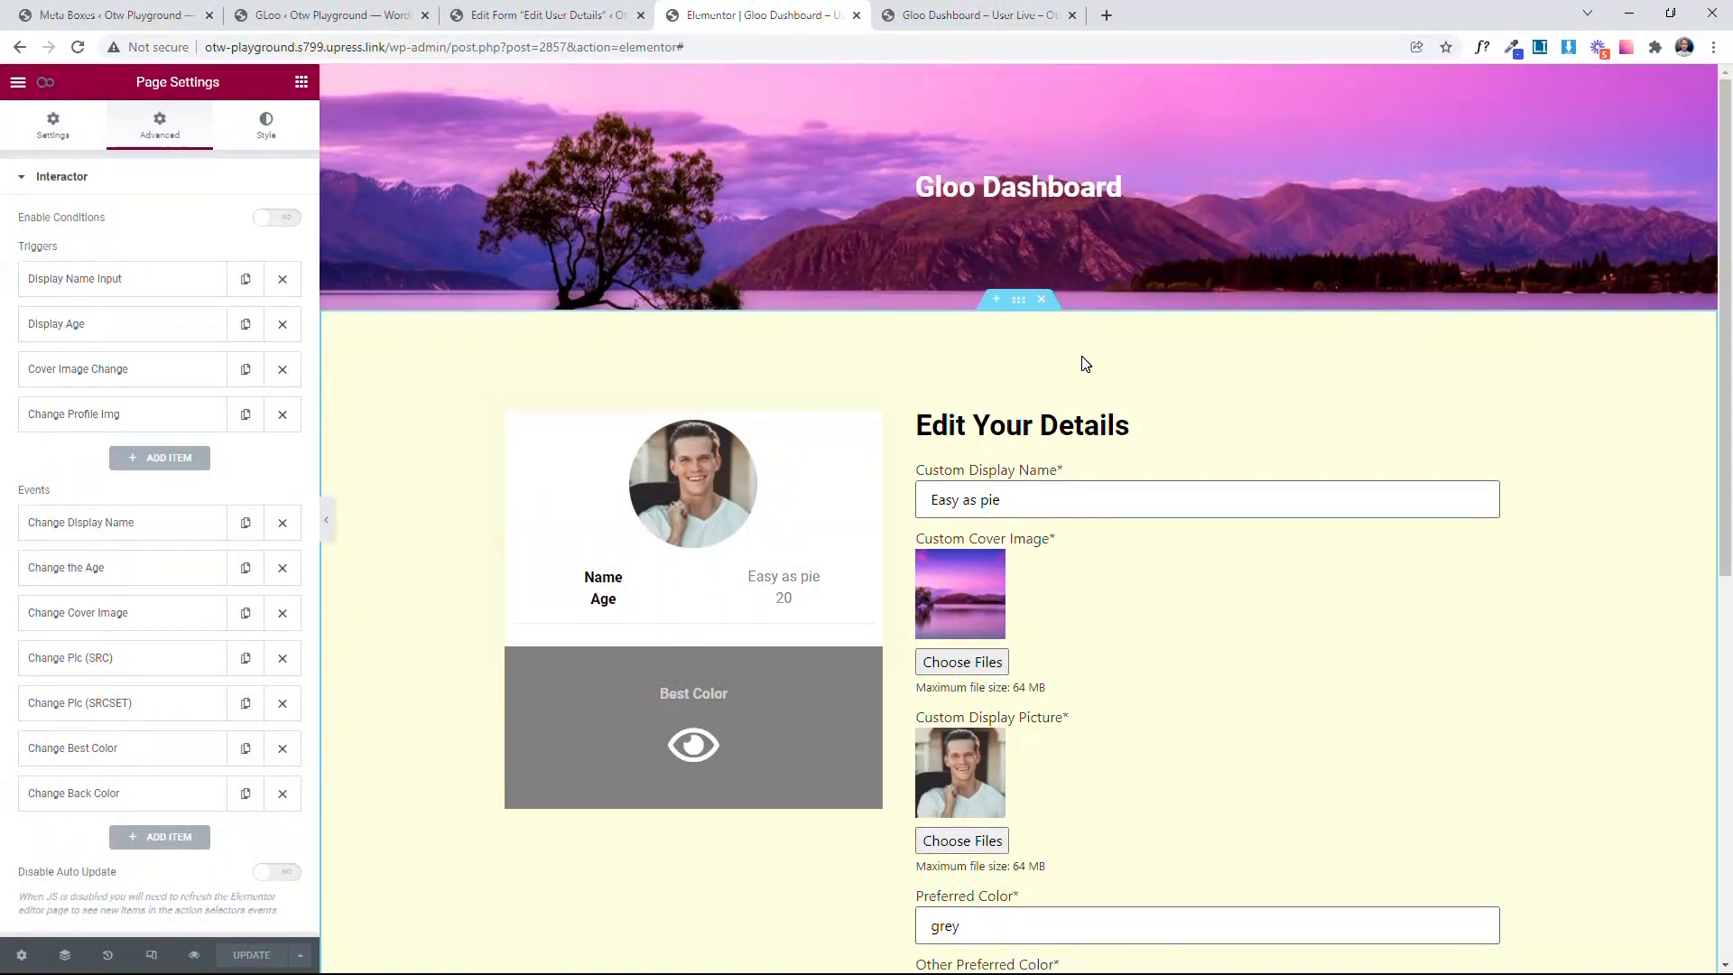
pyautogui.click(78, 47)
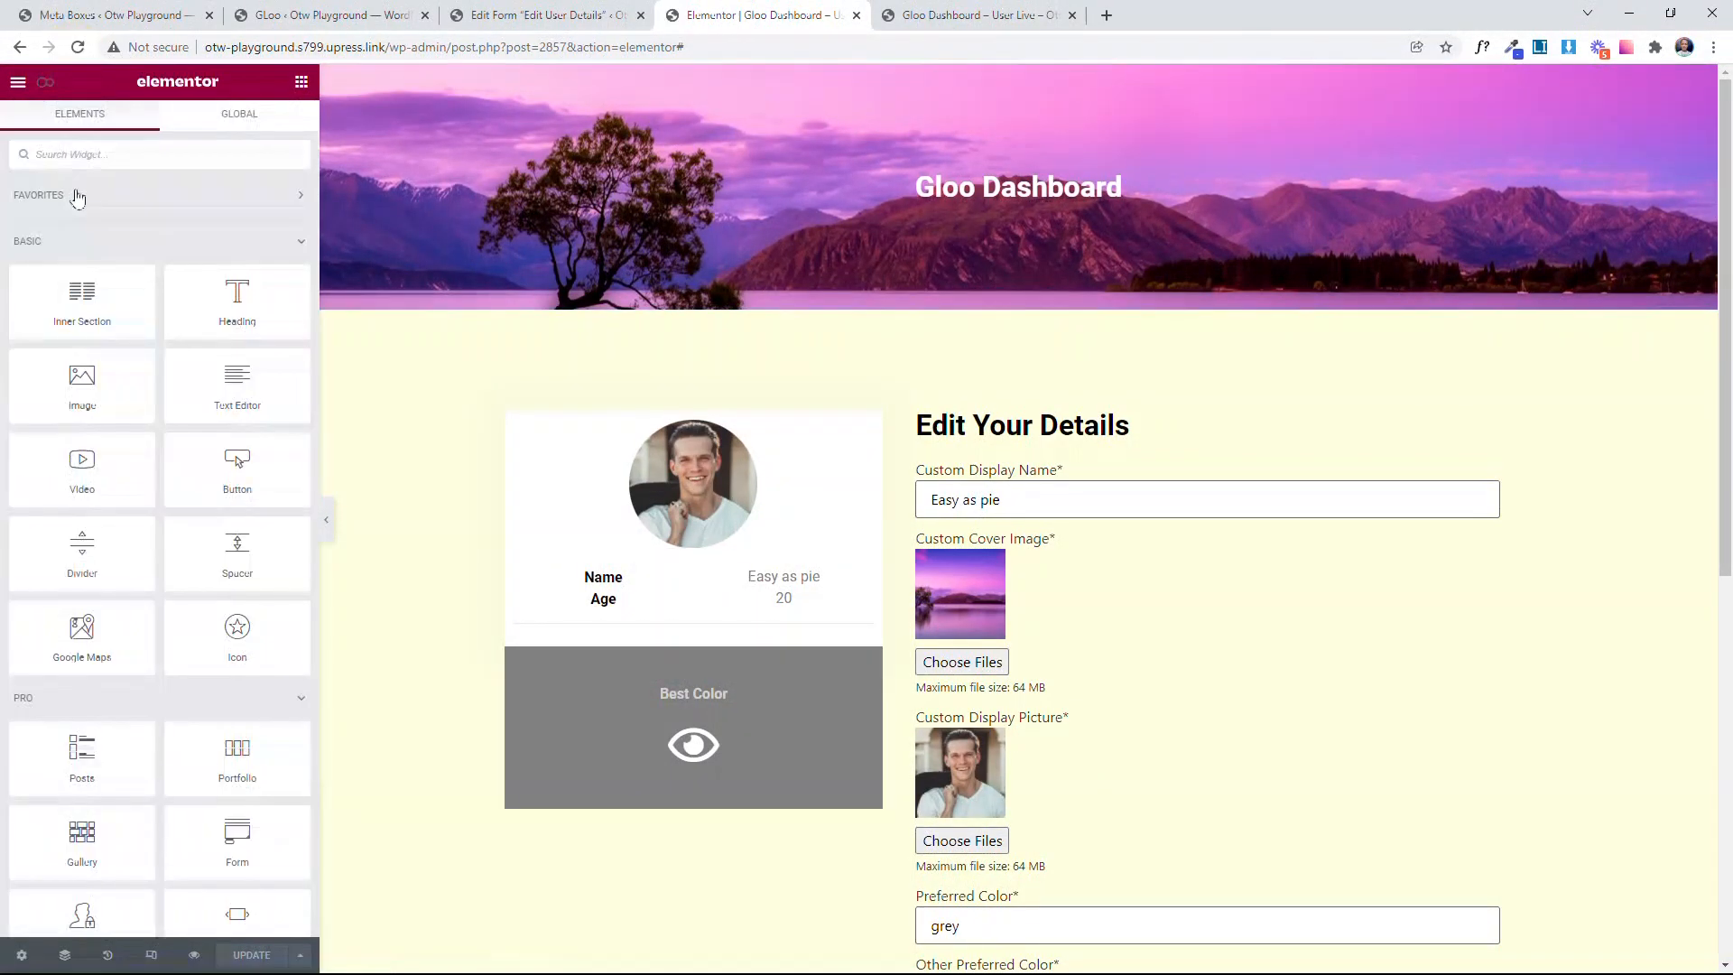
pyautogui.click(46, 82)
# Step: Add a new Interactor trigger titled Change Best Color
pyautogui.click(159, 458)
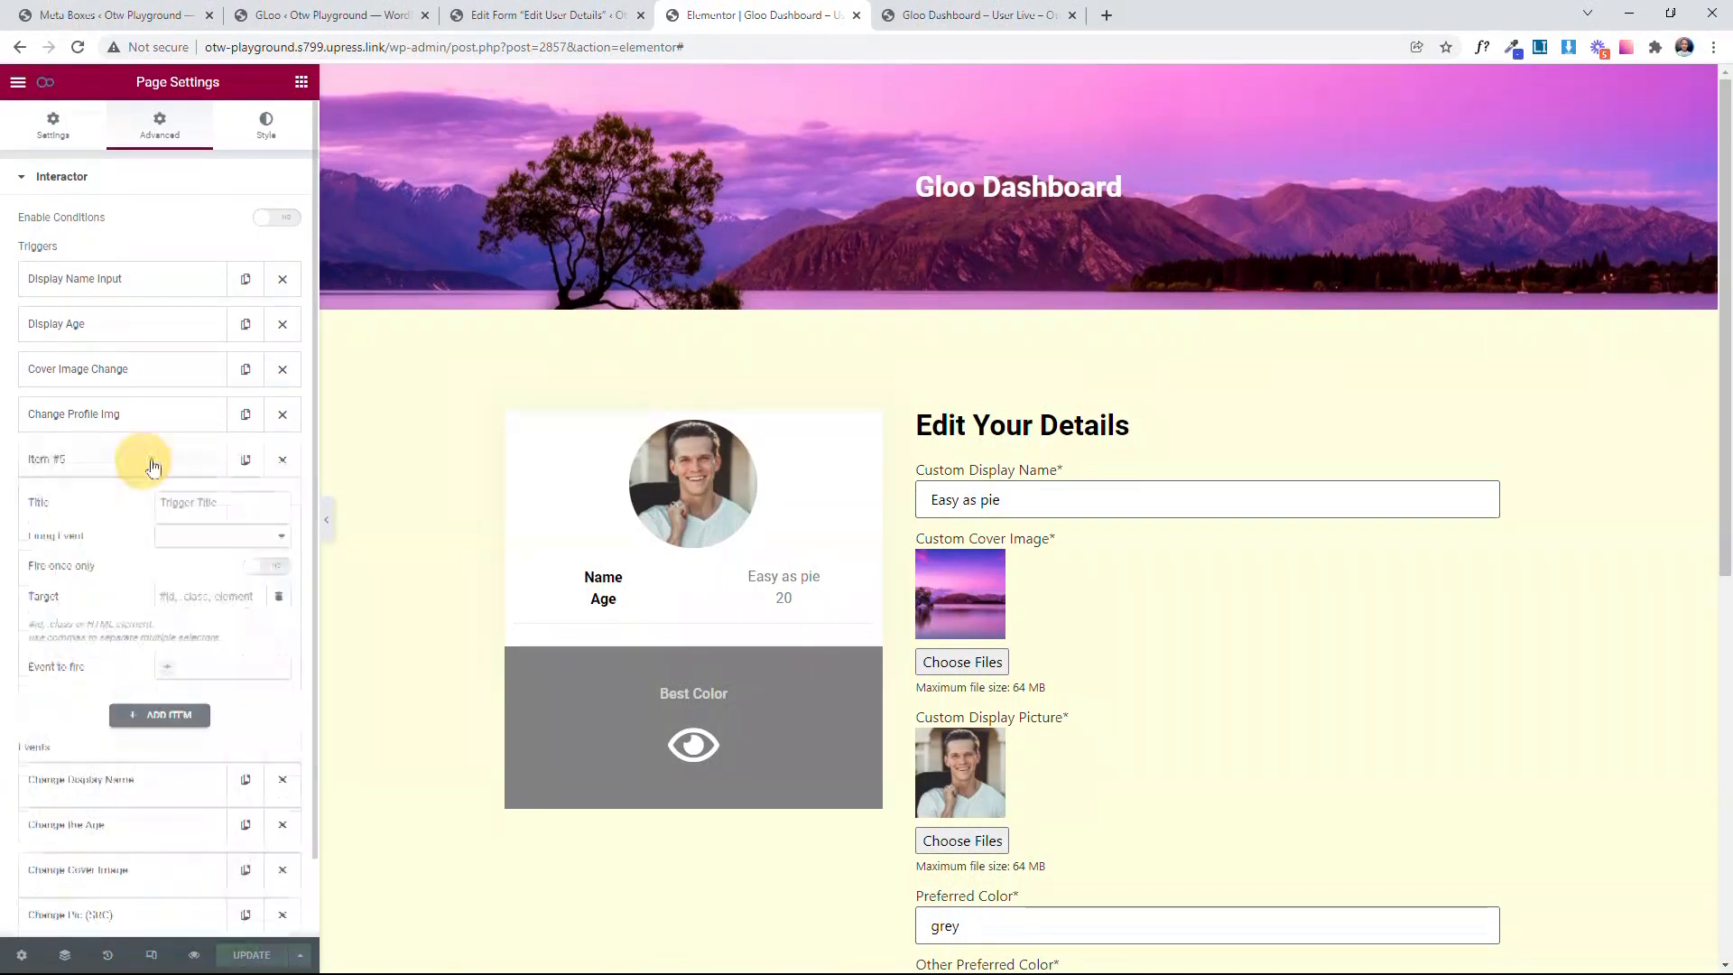
pyautogui.click(206, 321)
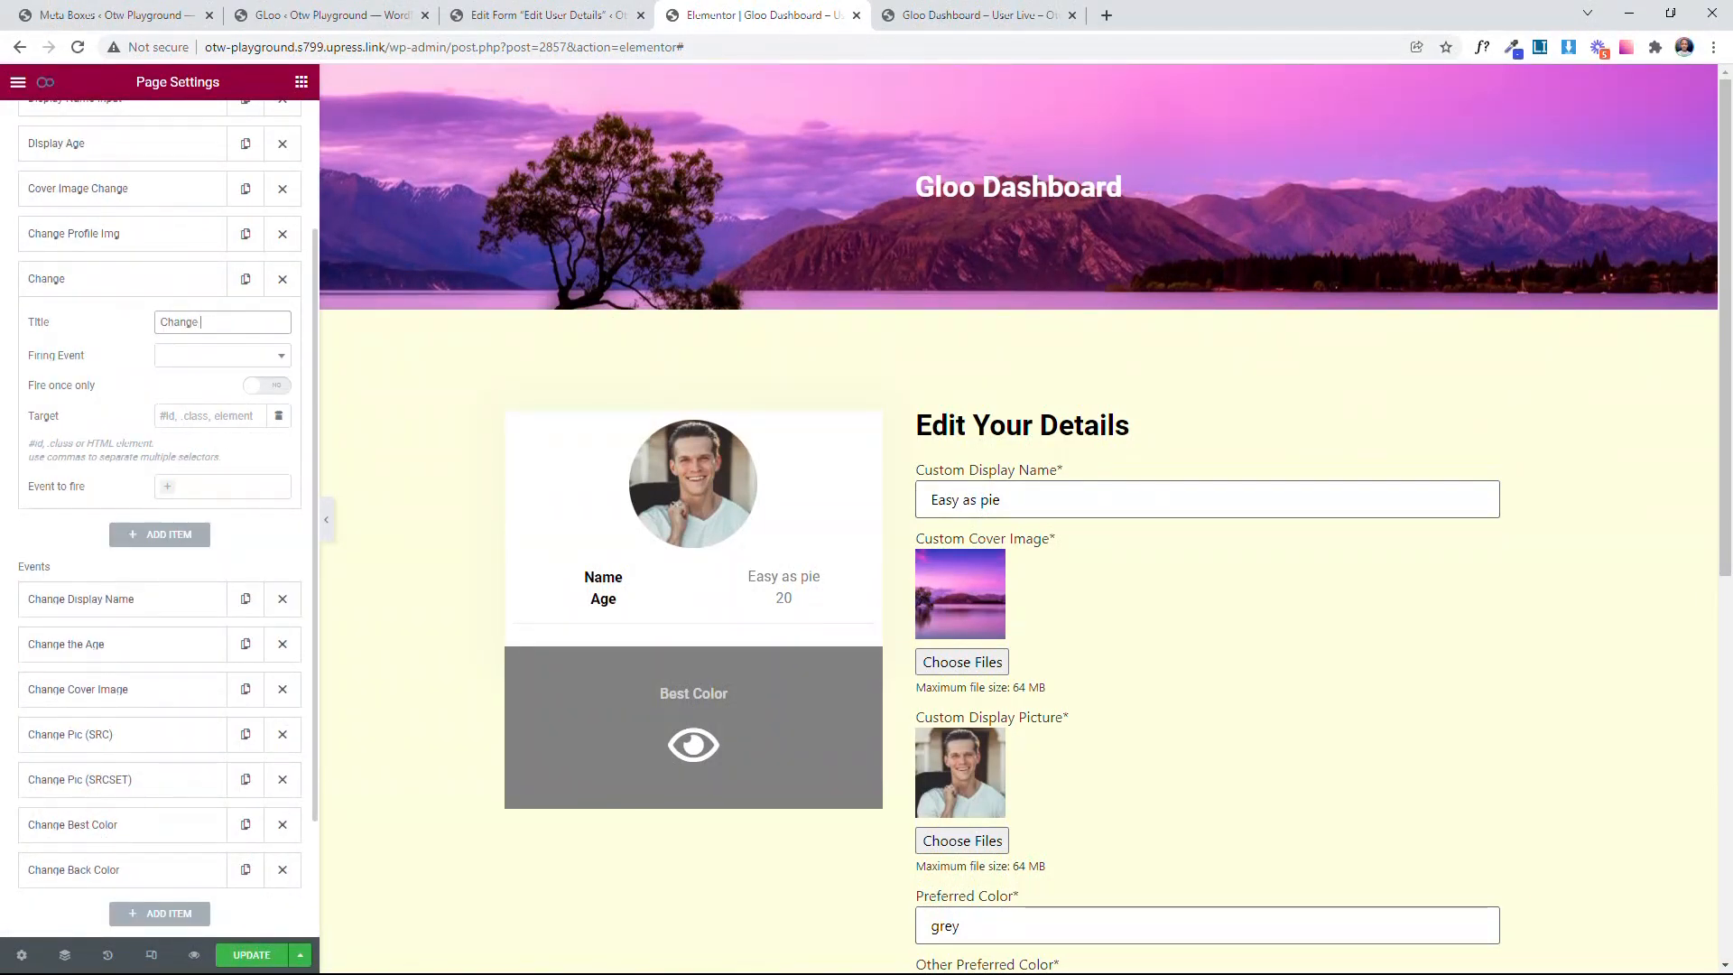
pyautogui.write('Best C')
pyautogui.press('BackSpace')
pyautogui.press('BackSpace')
pyautogui.press('BackSpace')
pyautogui.press('BackSpace')
pyautogui.write('olor')
# Step: Set the Change Best Color trigger's Firing Event to Input Change
pyautogui.click(225, 356)
pyautogui.scroll(-2, 258, 528)
pyautogui.scroll(-1, 258, 528)
pyautogui.click(208, 492)
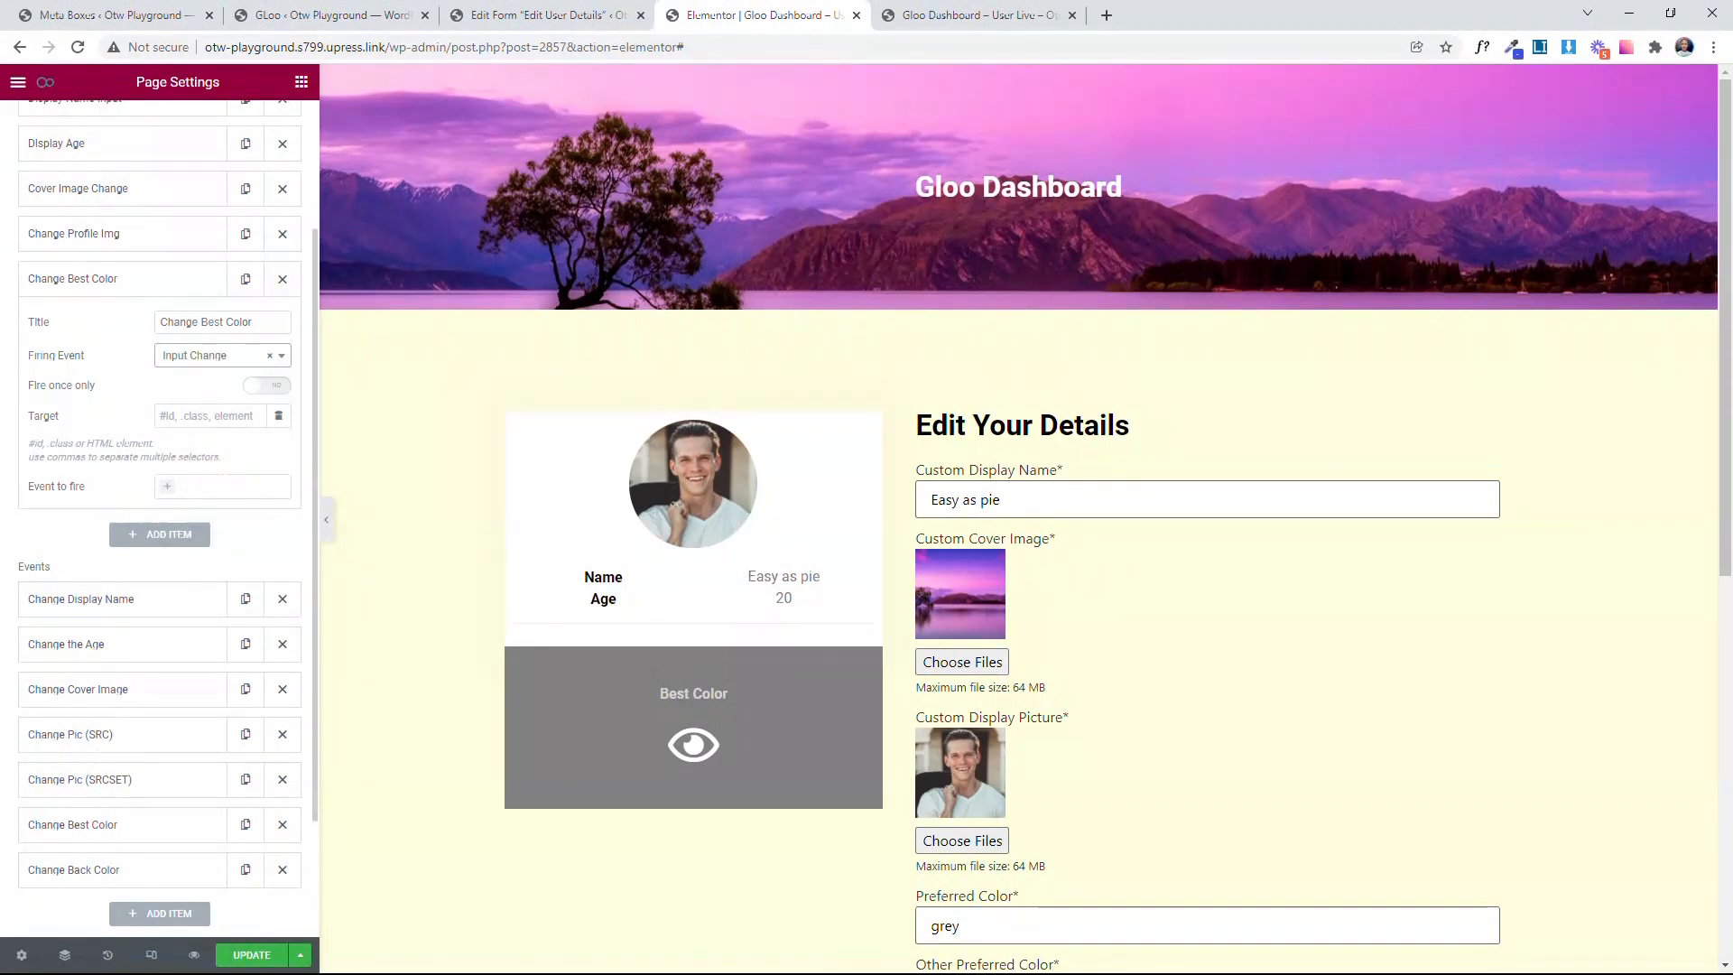
# Step: Set the Change Best Color trigger's Target to #preferred-color, reusing the field name from the clipboard history
pyautogui.click(195, 413)
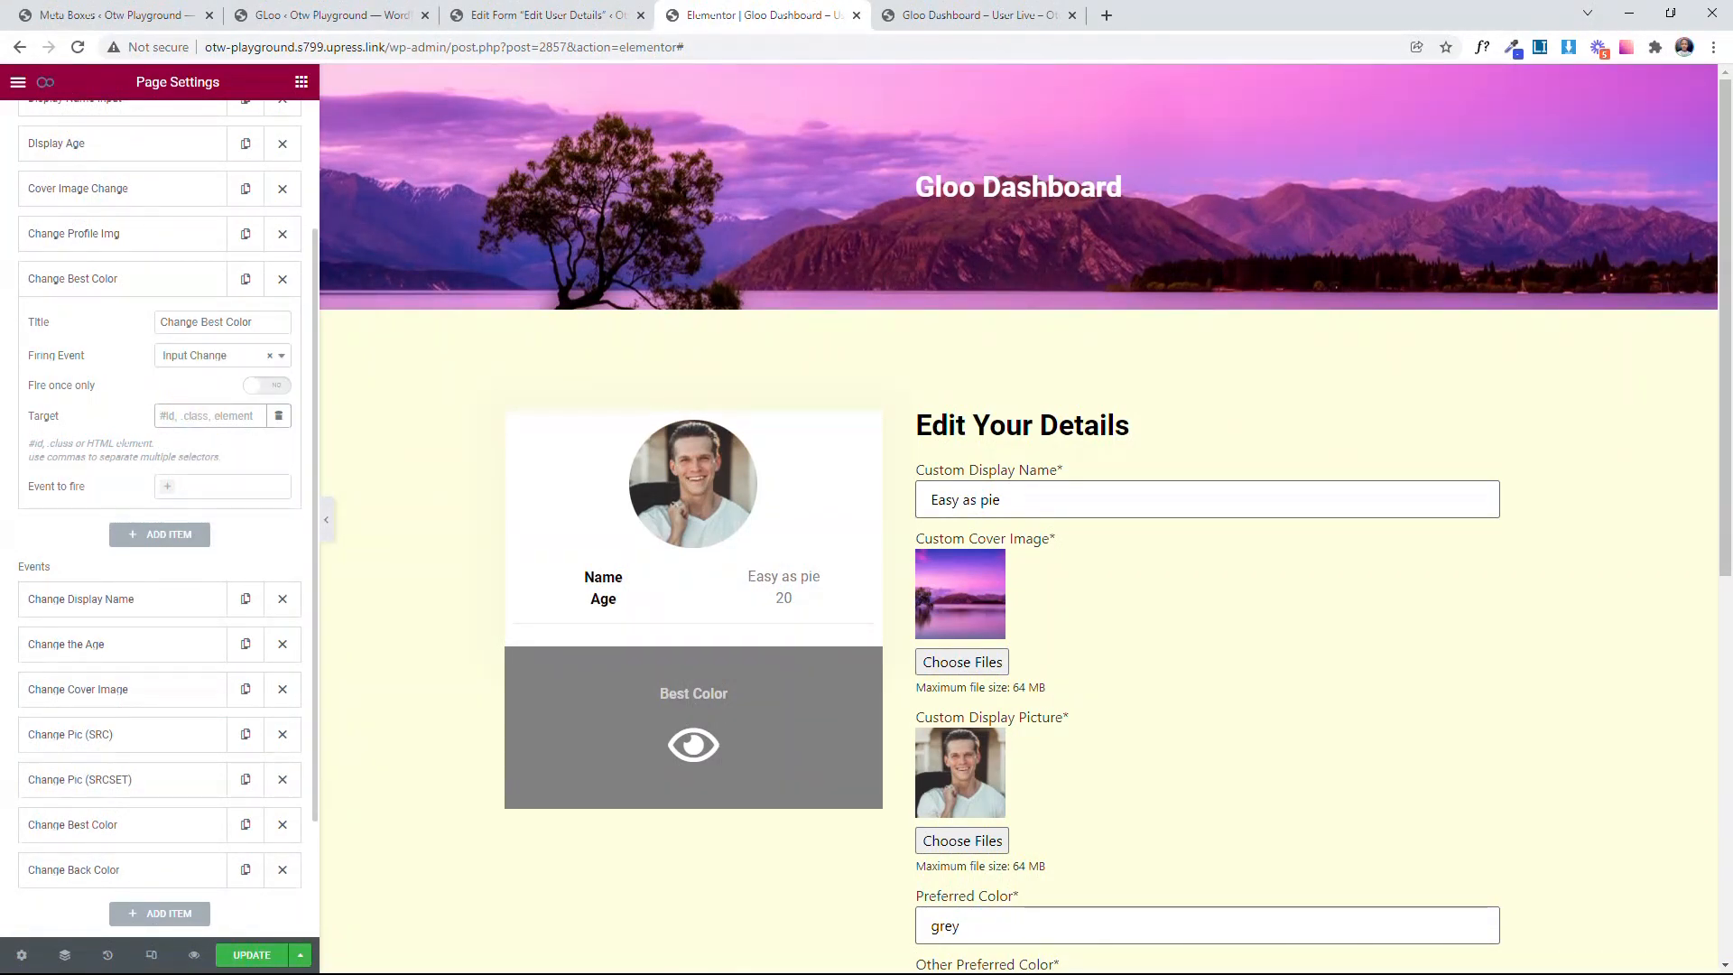
pyautogui.write('#')
pyautogui.press('super+v')
pyautogui.scroll(-1, 253, 632)
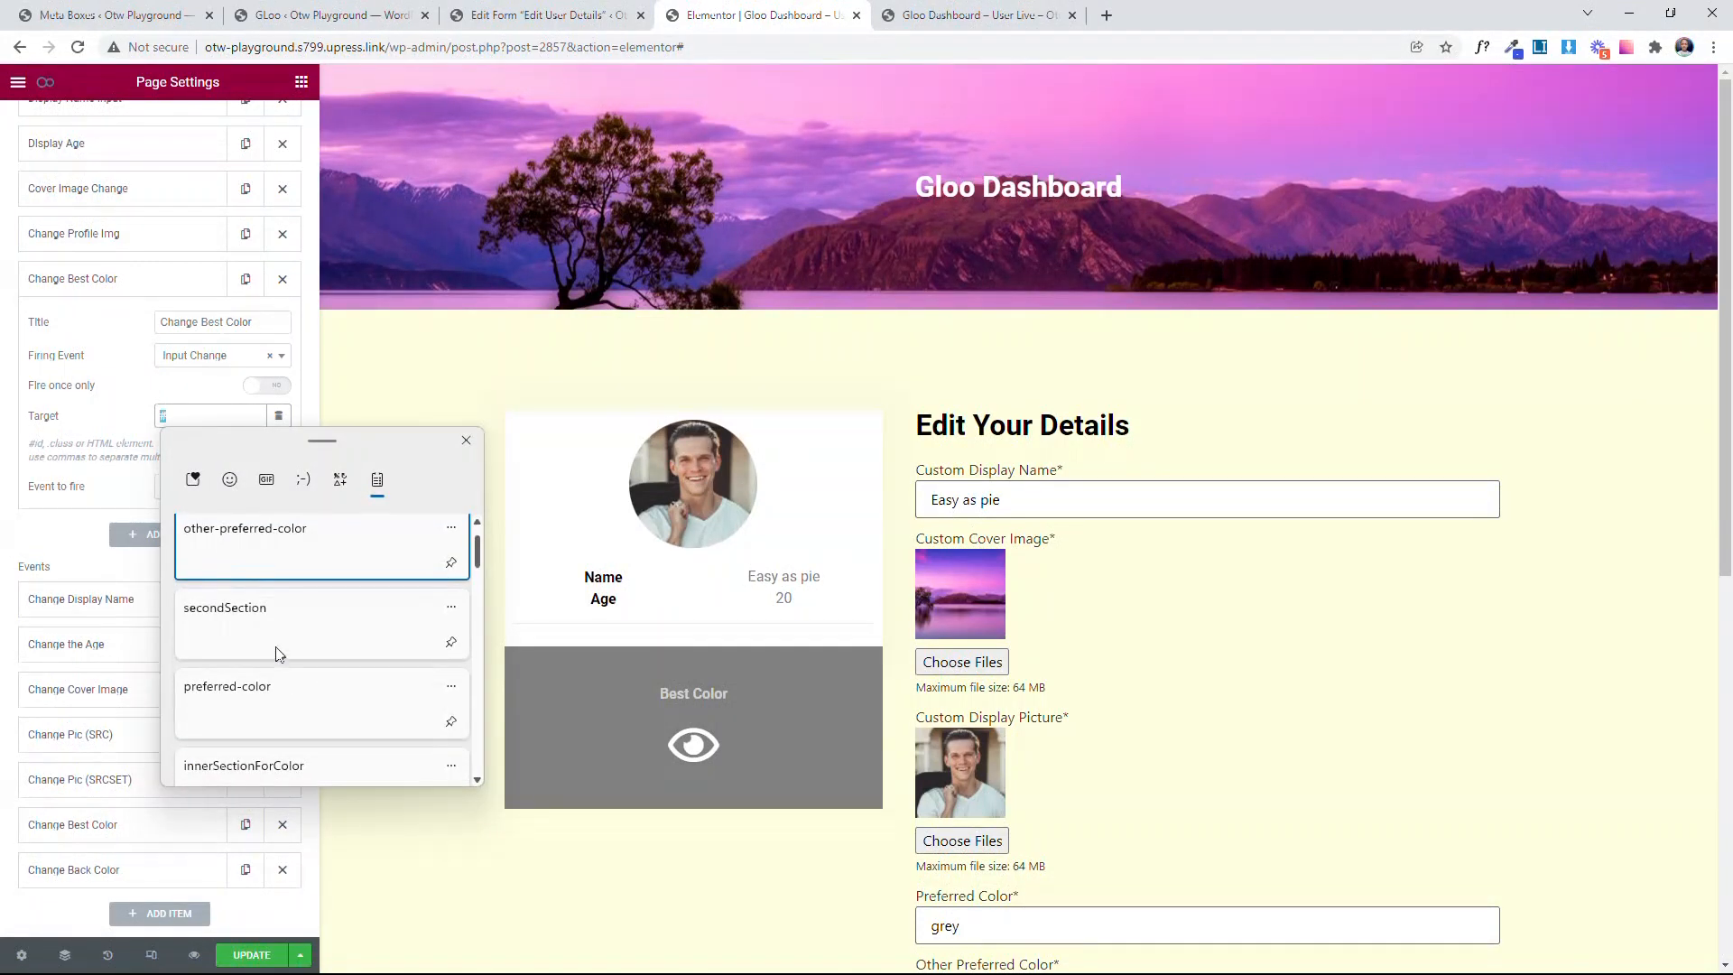
pyautogui.click(275, 690)
pyautogui.click(158, 415)
pyautogui.write('#preferred-color')
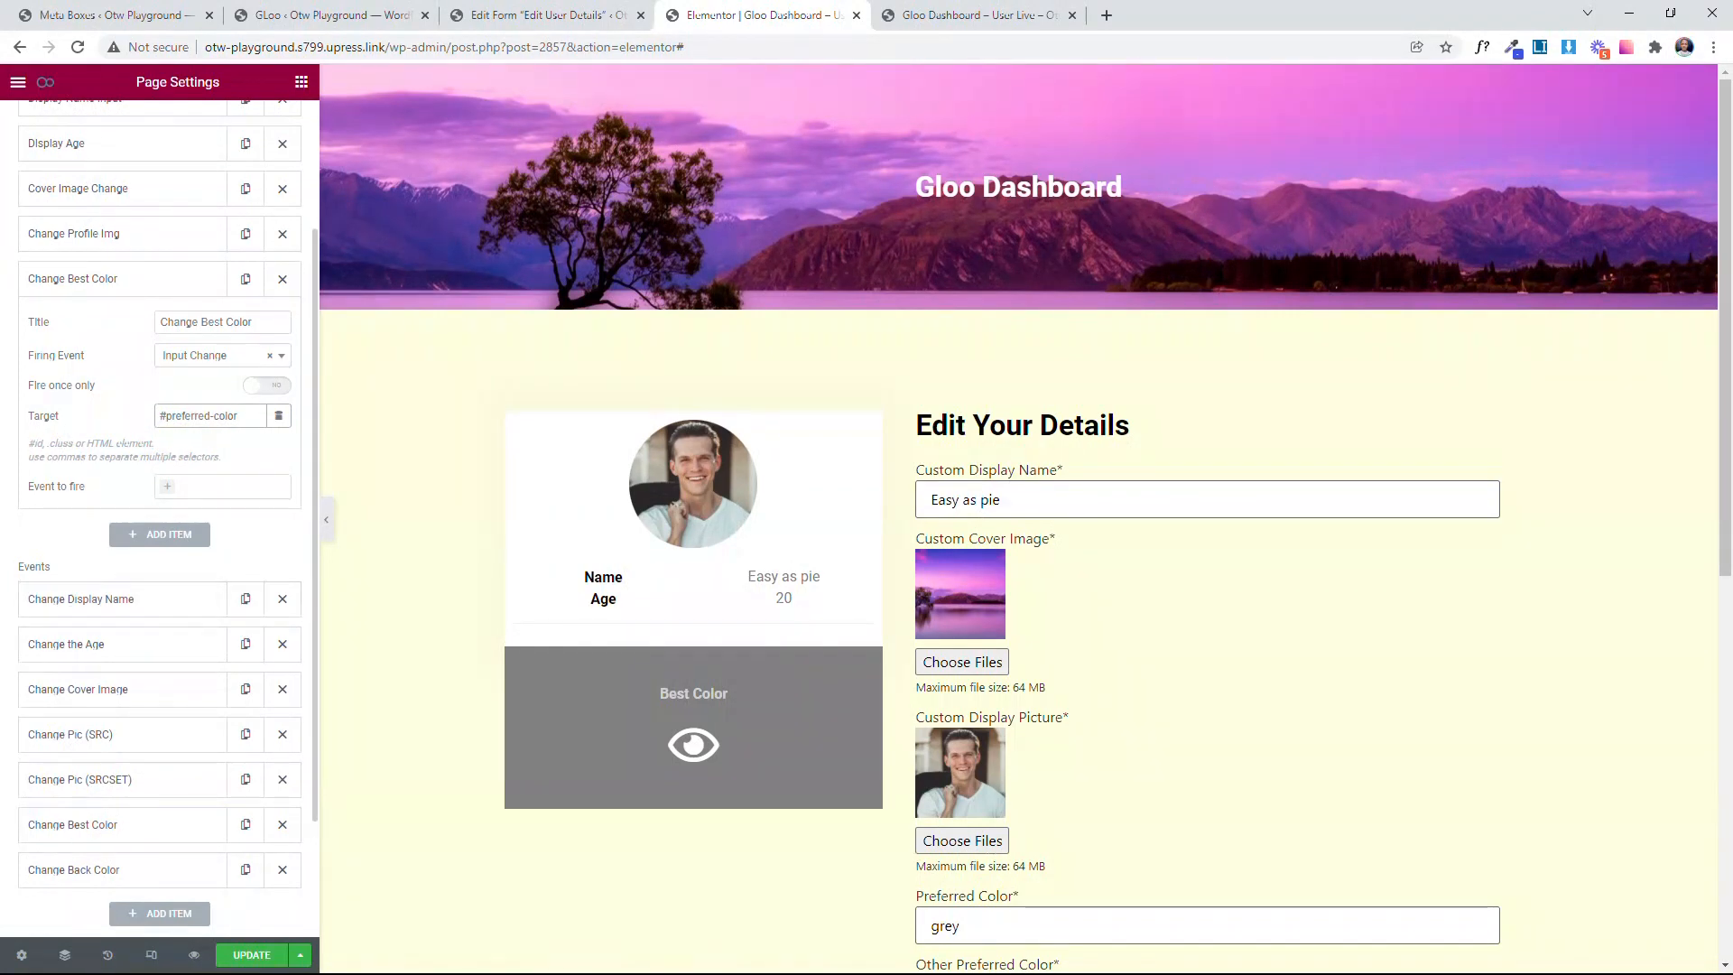
# Step: Make the Change Best Color trigger fire the Change Best Color event and collapse the trigger
pyautogui.click(225, 486)
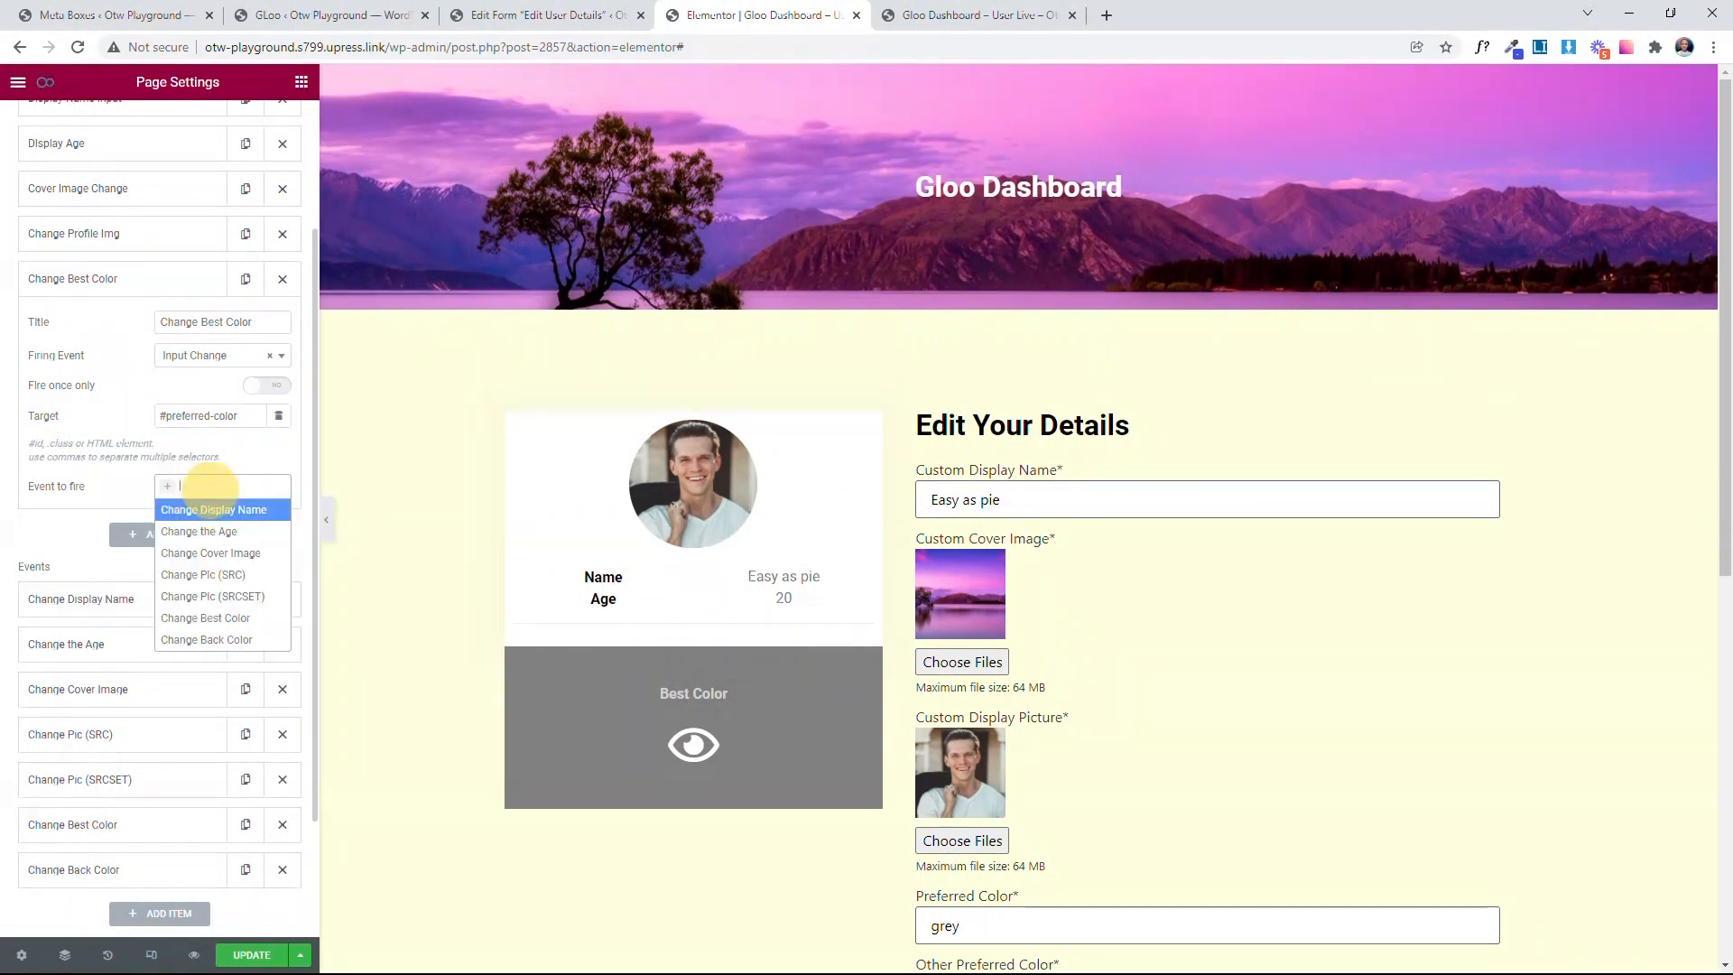
pyautogui.click(201, 619)
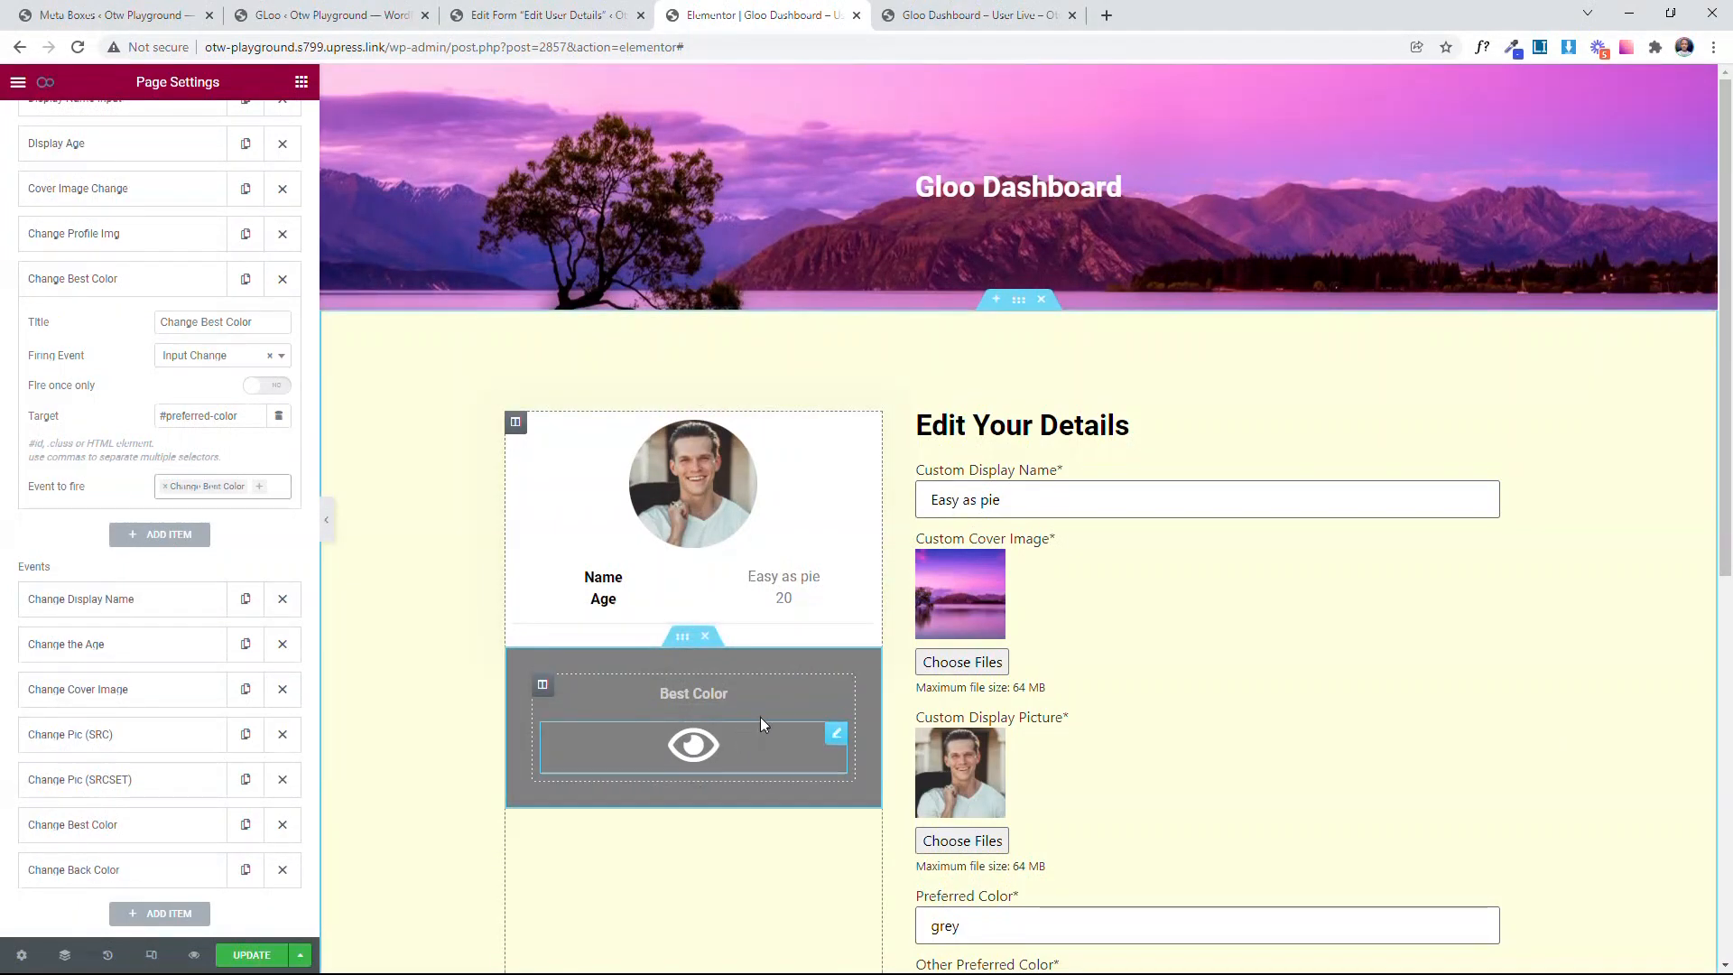
pyautogui.scroll(-1, 1128, 711)
pyautogui.scroll(-1, 1128, 711)
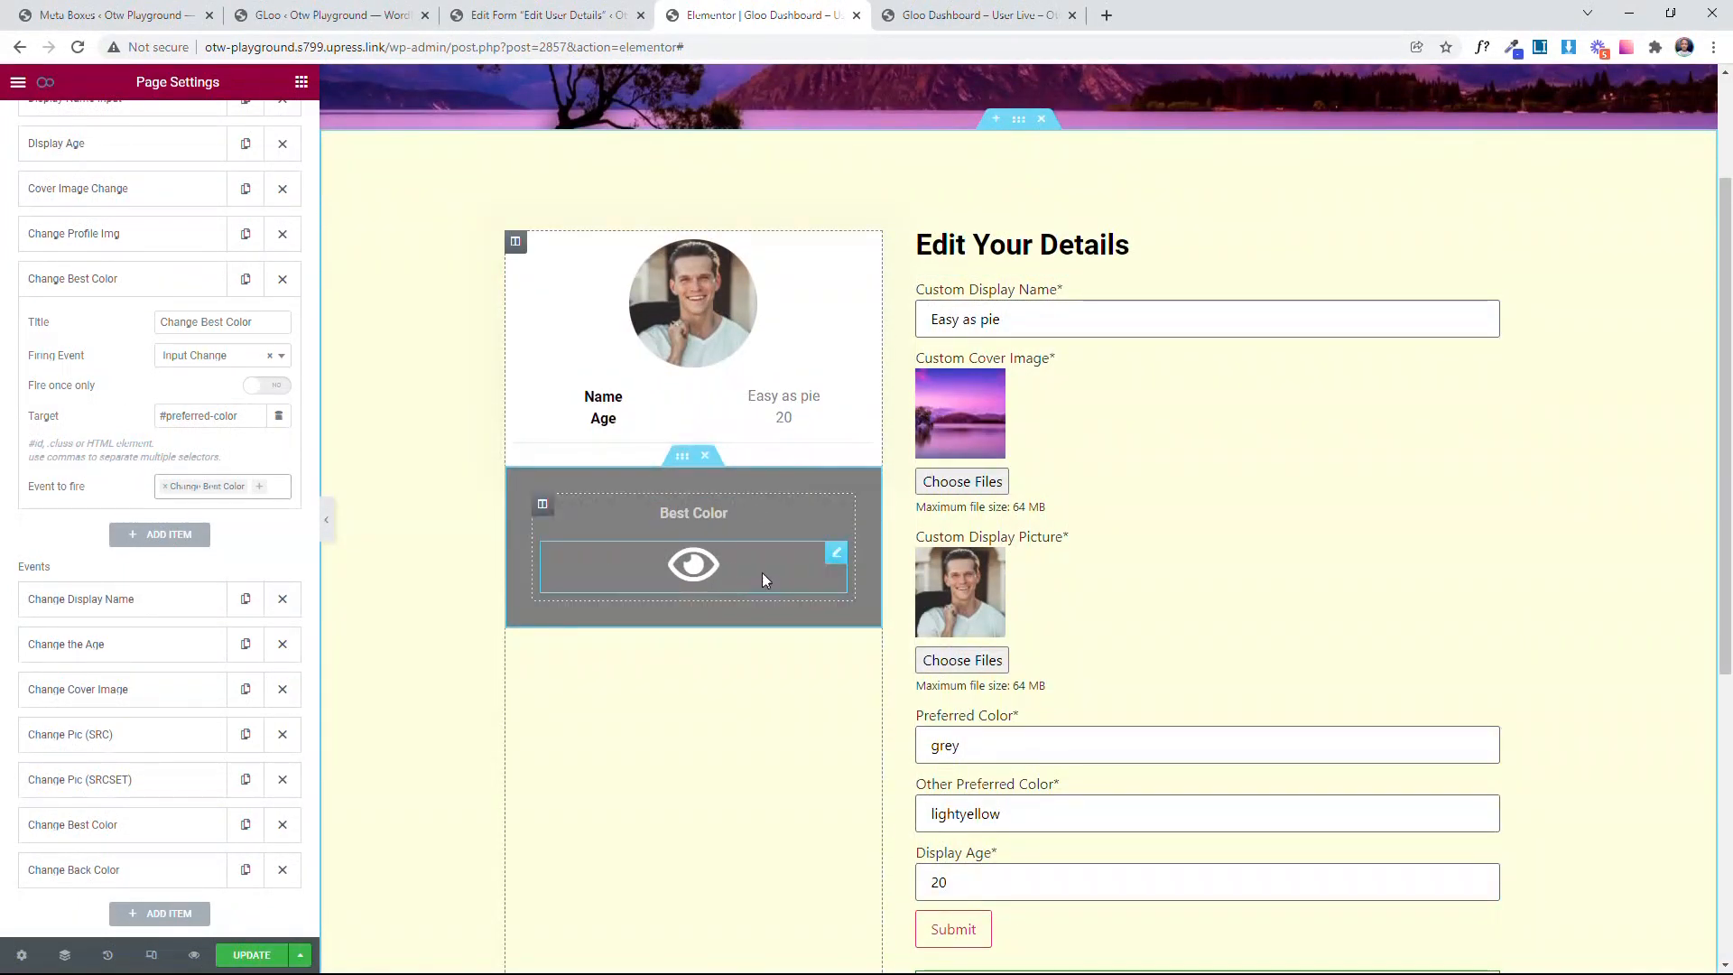
pyautogui.click(93, 281)
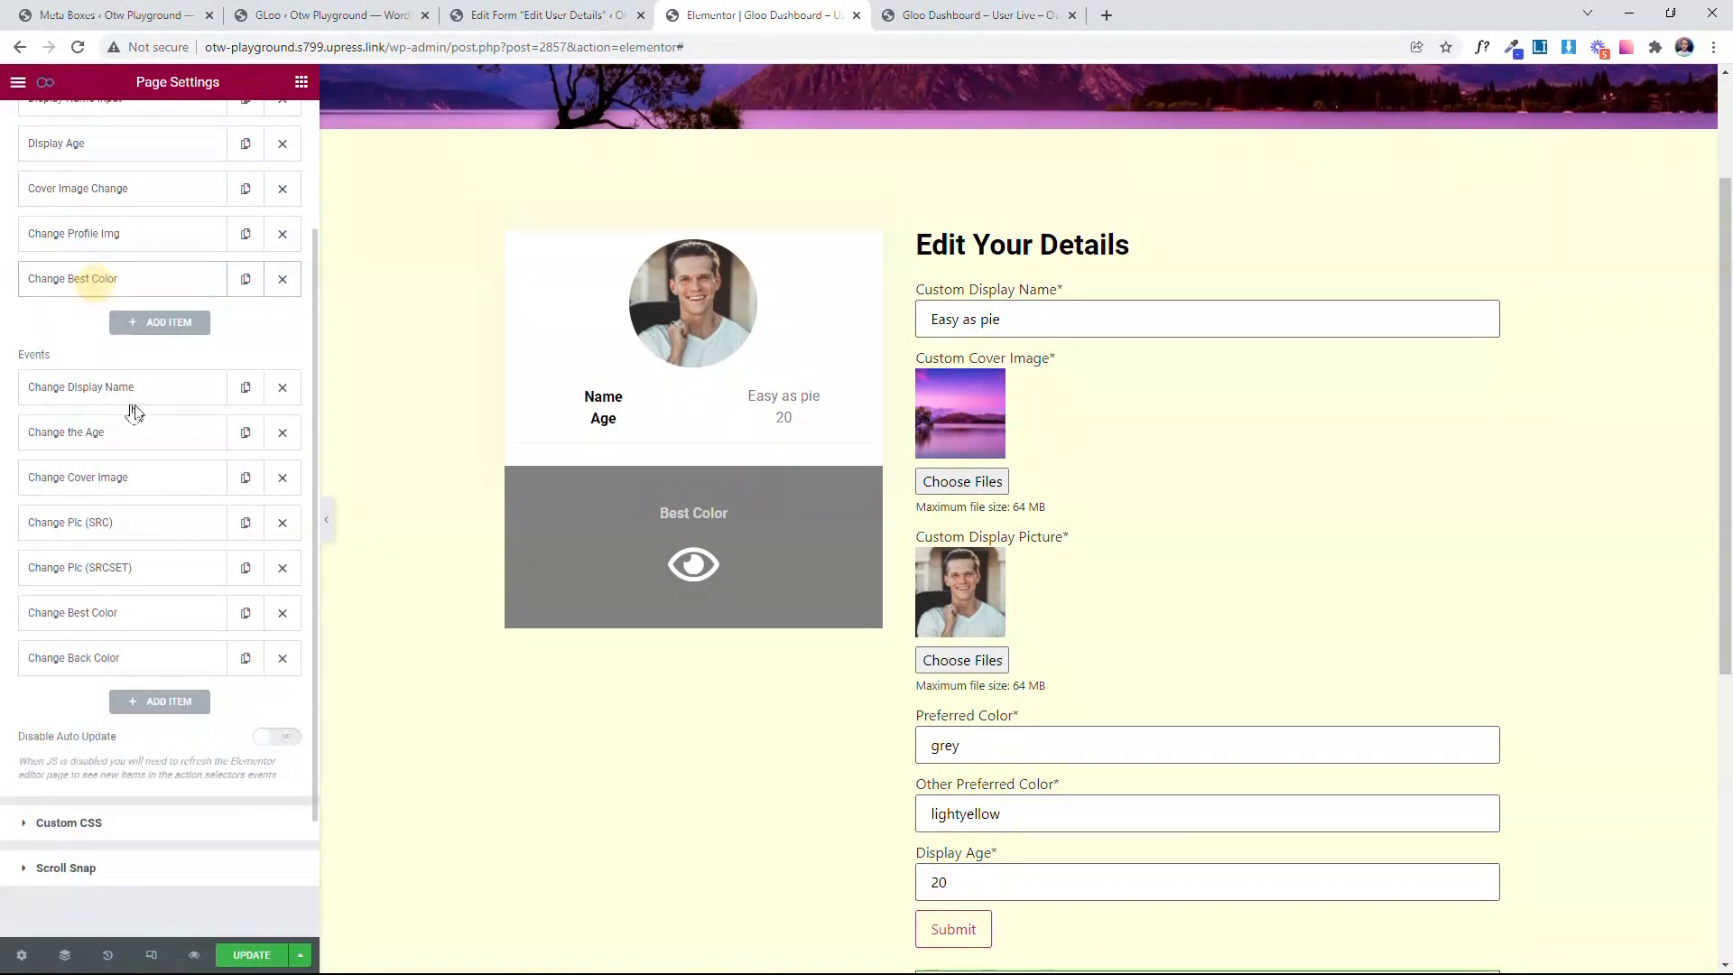
# Step: Add another Interactor trigger titled Change Back Color
pyautogui.click(171, 322)
pyautogui.click(232, 417)
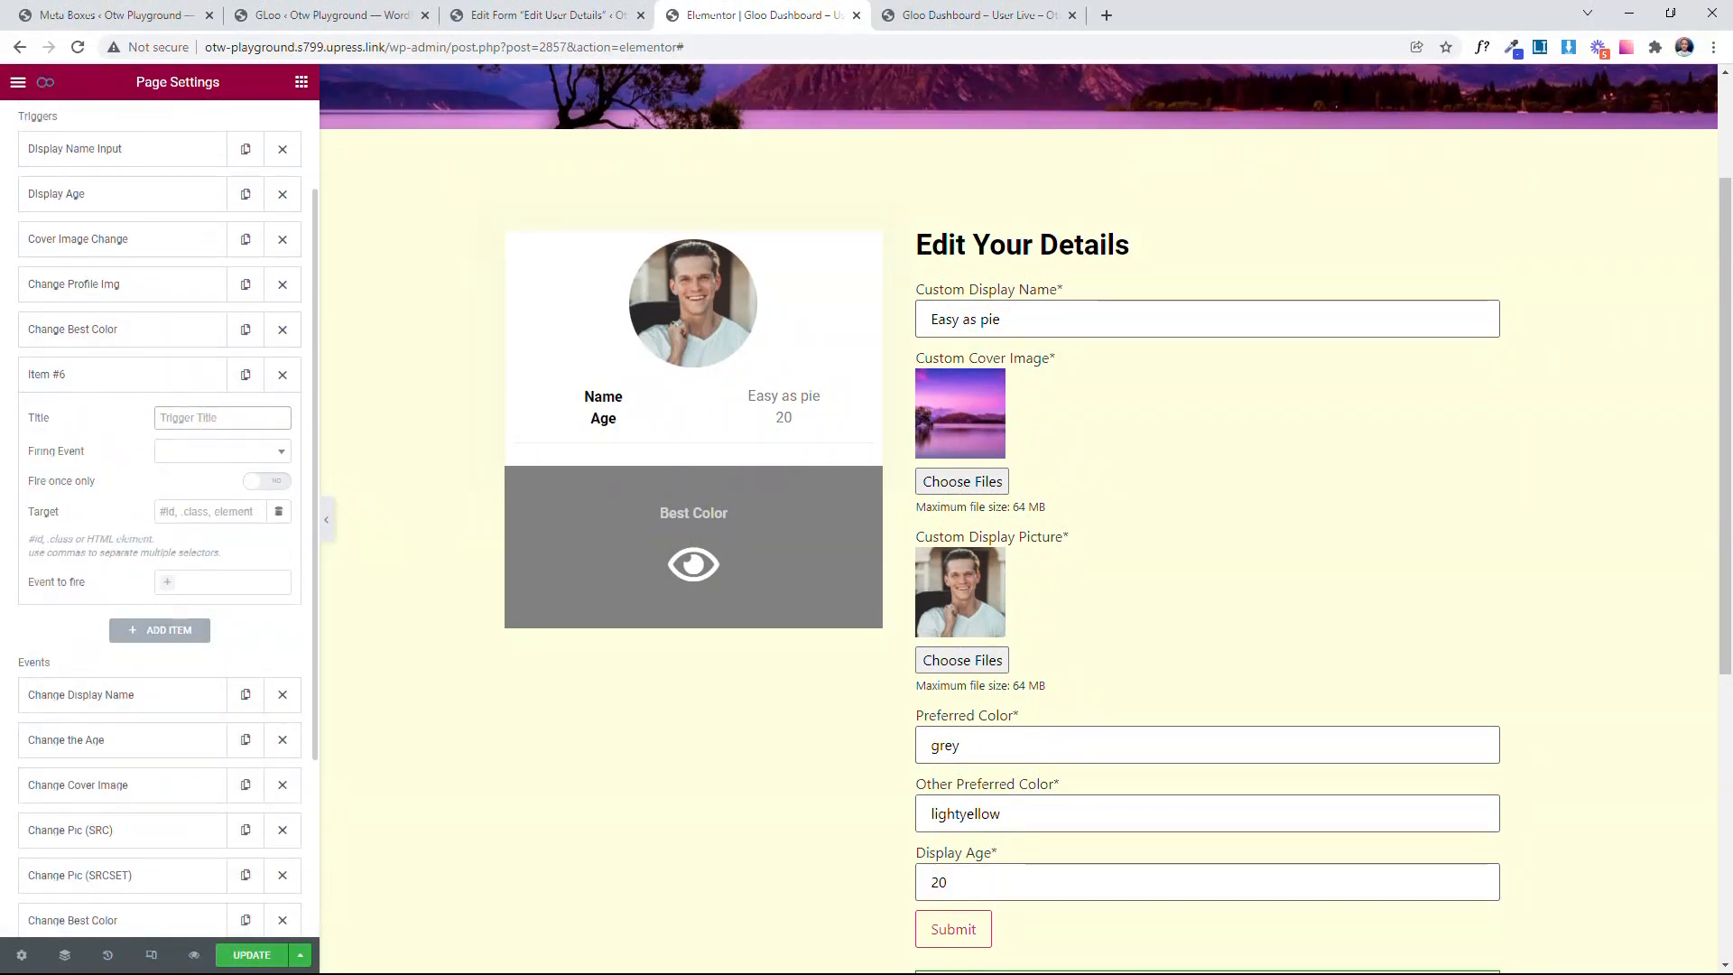
pyautogui.scroll(-2, 180, 485)
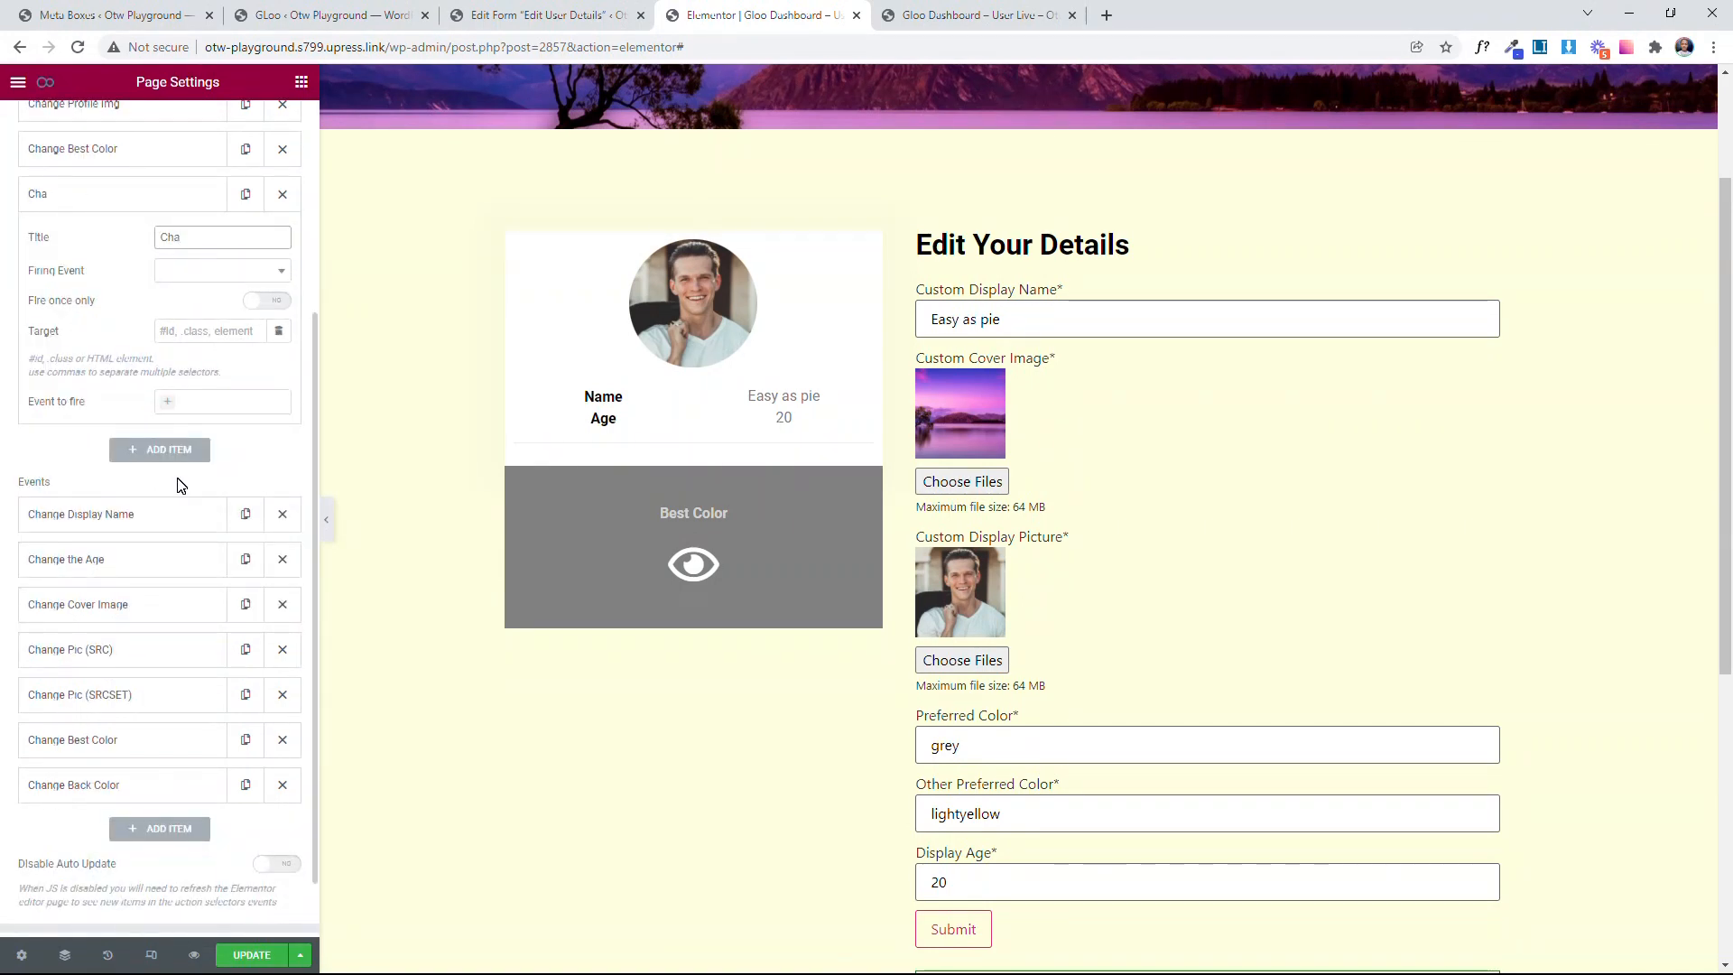
pyautogui.write('Change Back Color')
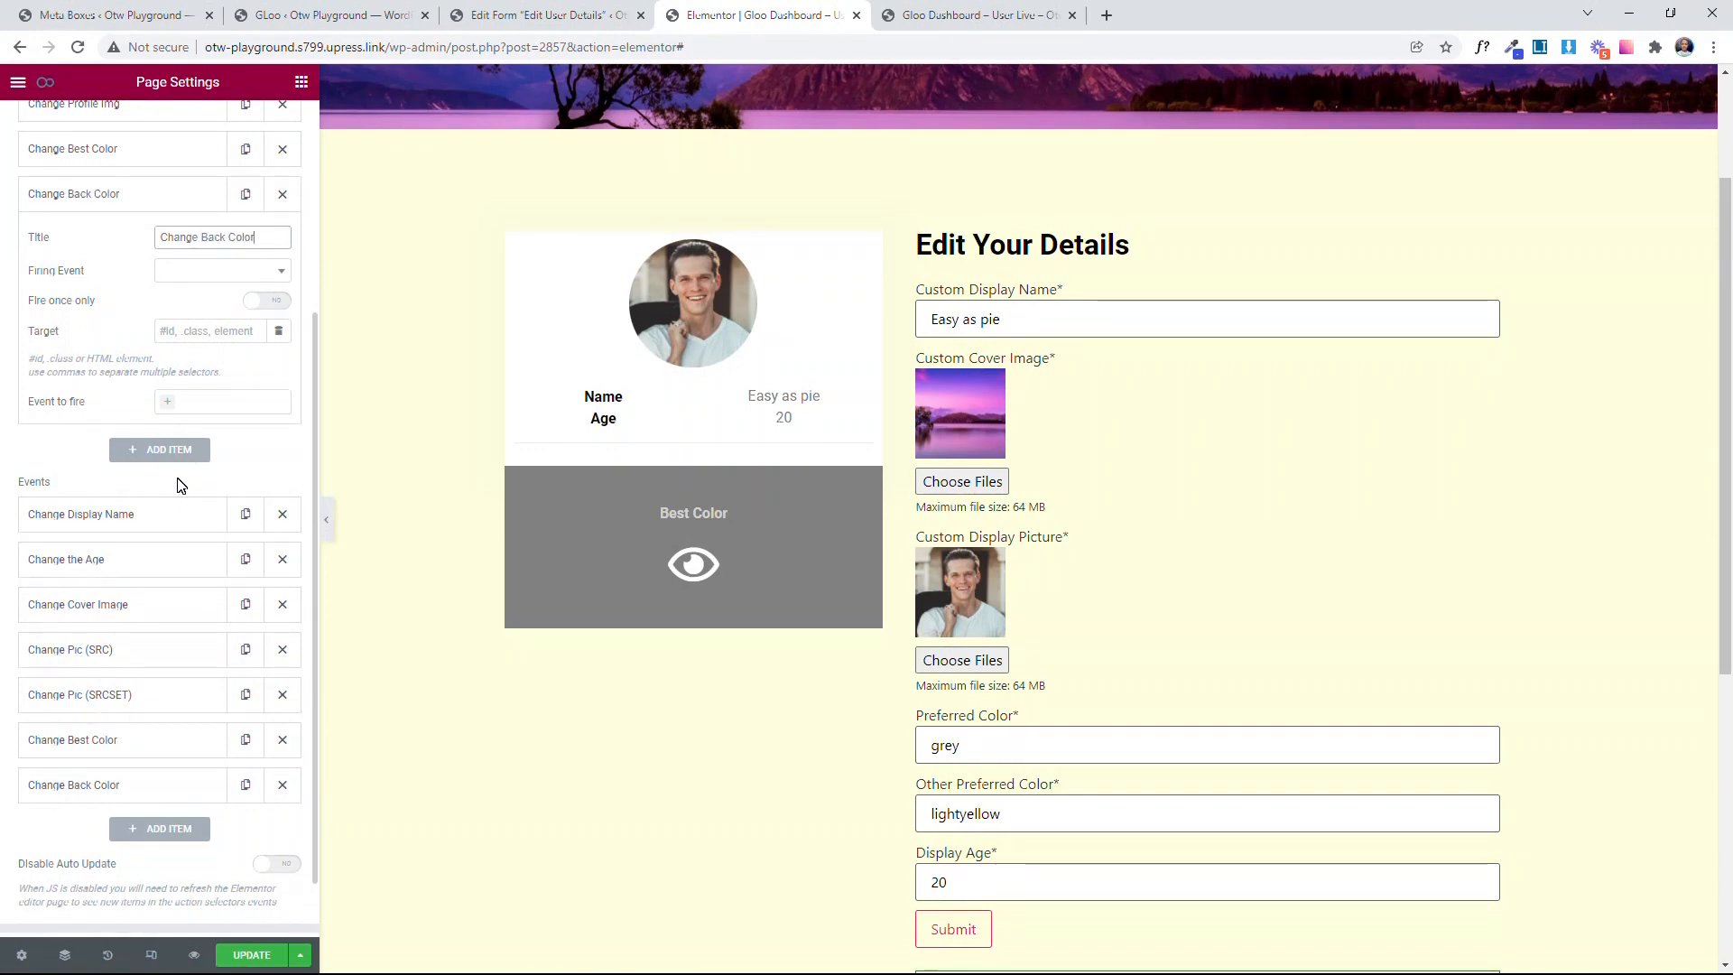
# Step: Set the Change Back Color trigger's Firing Event to Input Change
pyautogui.click(190, 269)
pyautogui.scroll(-1, 208, 427)
pyautogui.scroll(-2, 207, 427)
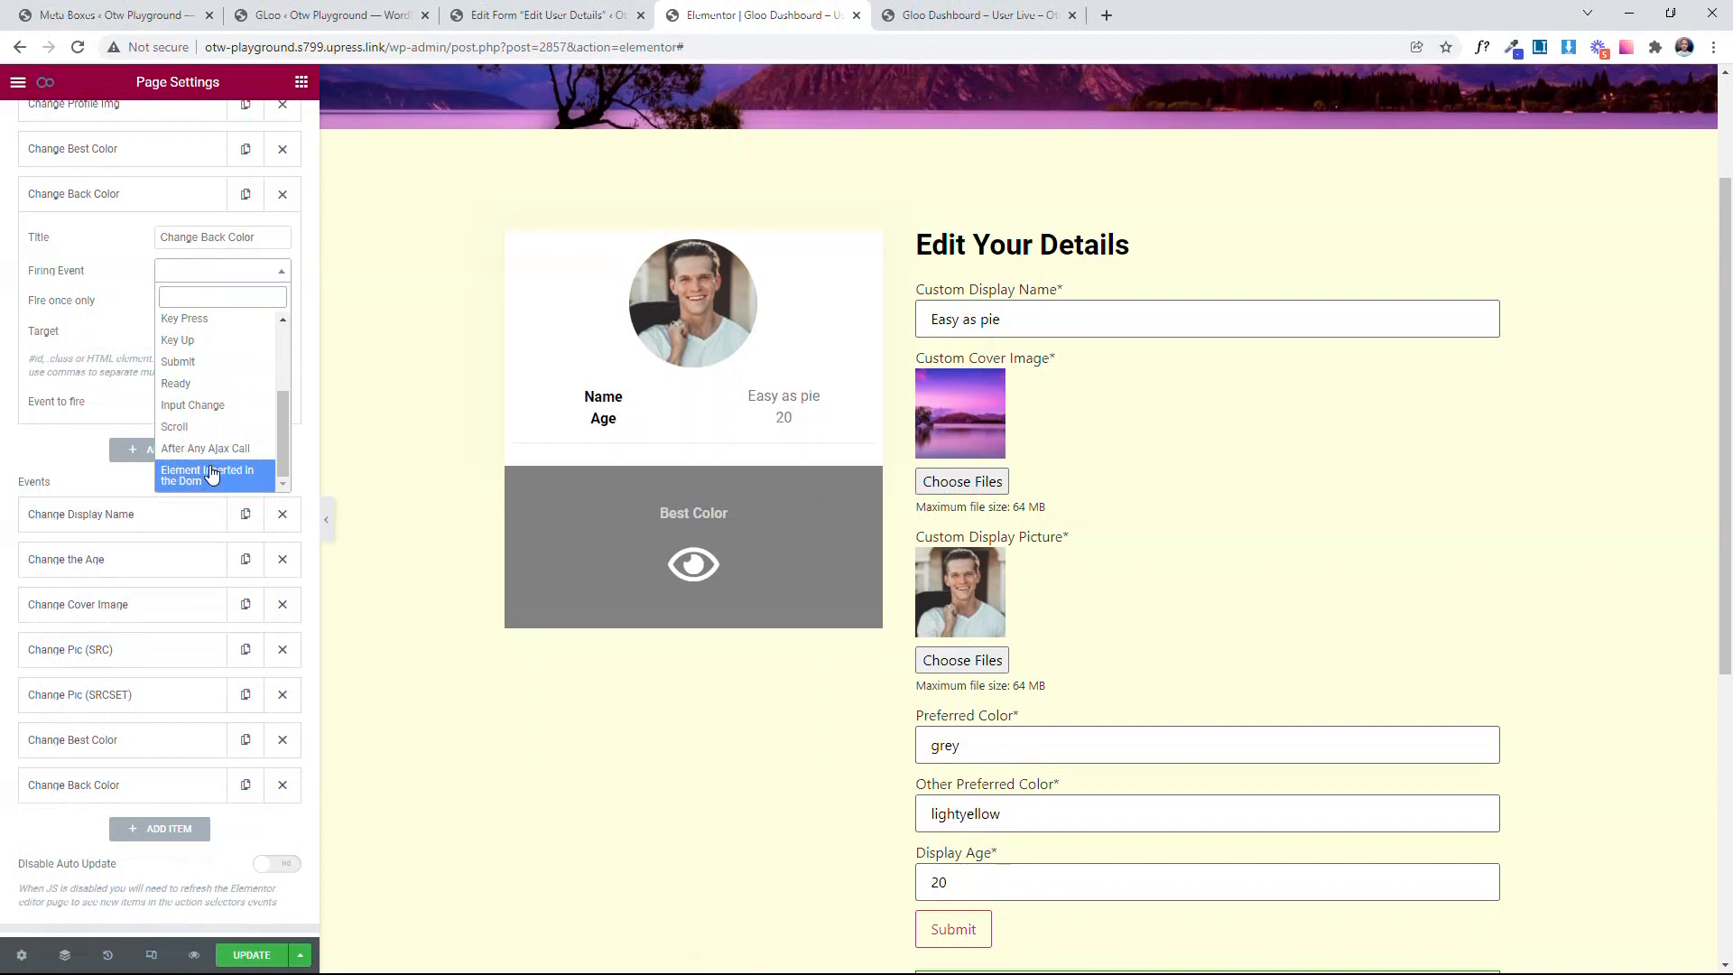
pyautogui.click(206, 408)
# Step: Set the Change Back Color trigger's Target to #other-preferred-color, reusing the field name from the clipboard history
pyautogui.click(229, 333)
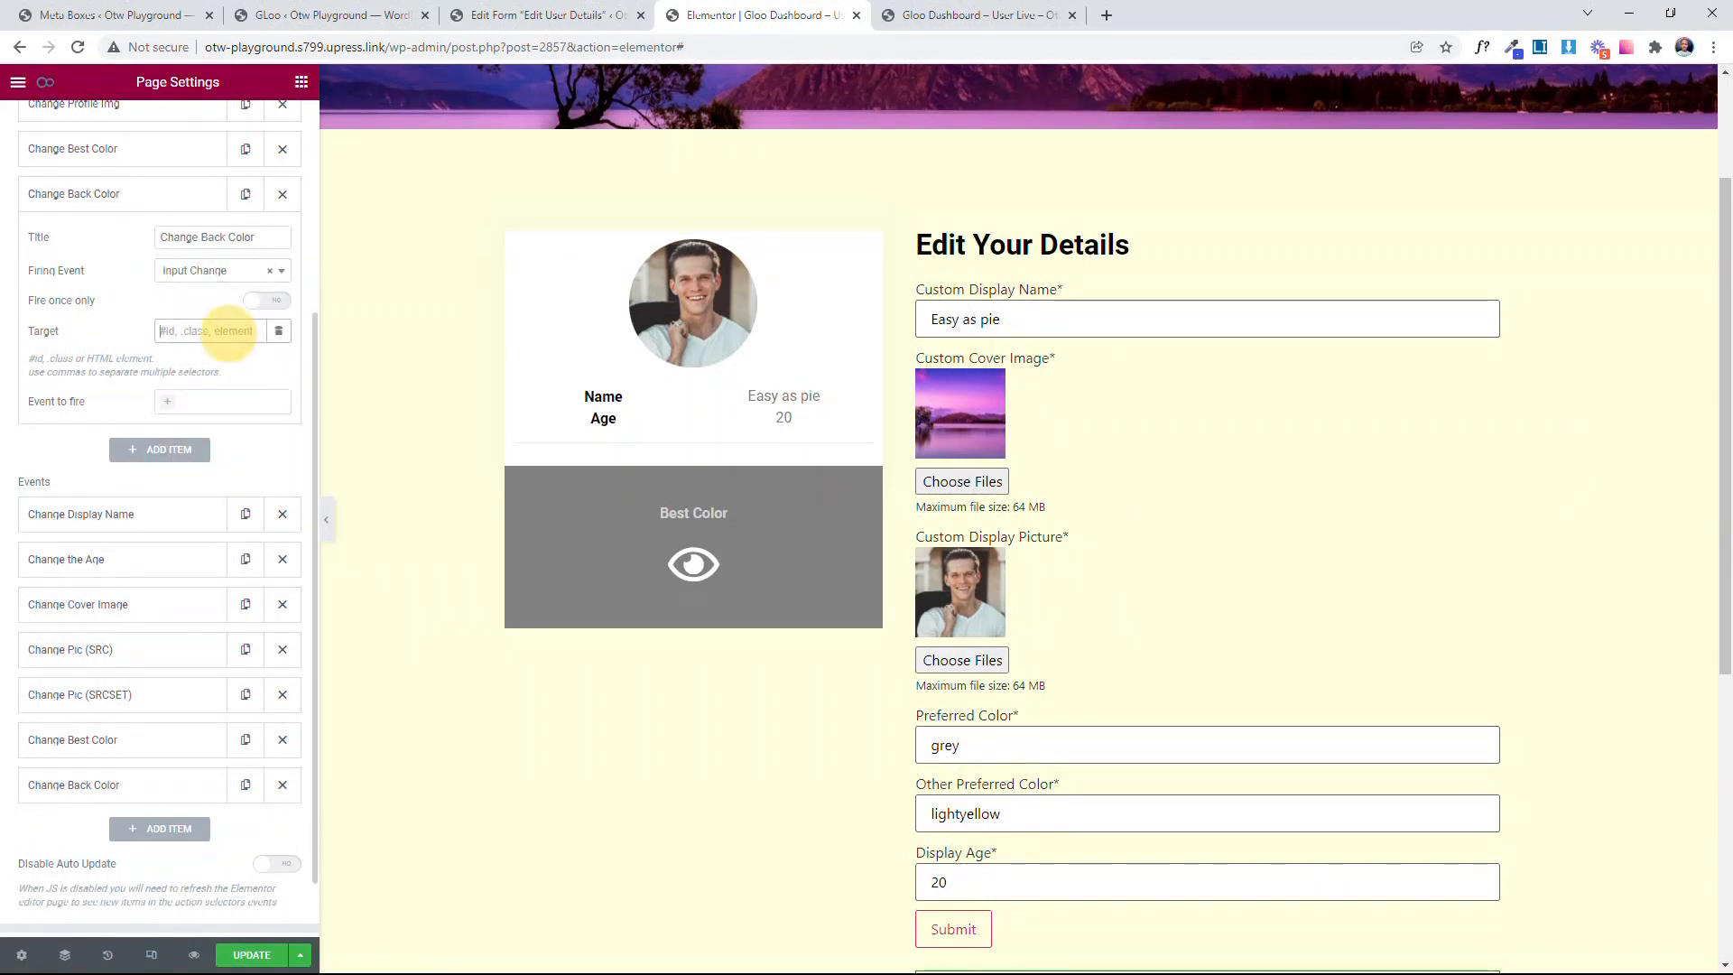
pyautogui.press('super+v')
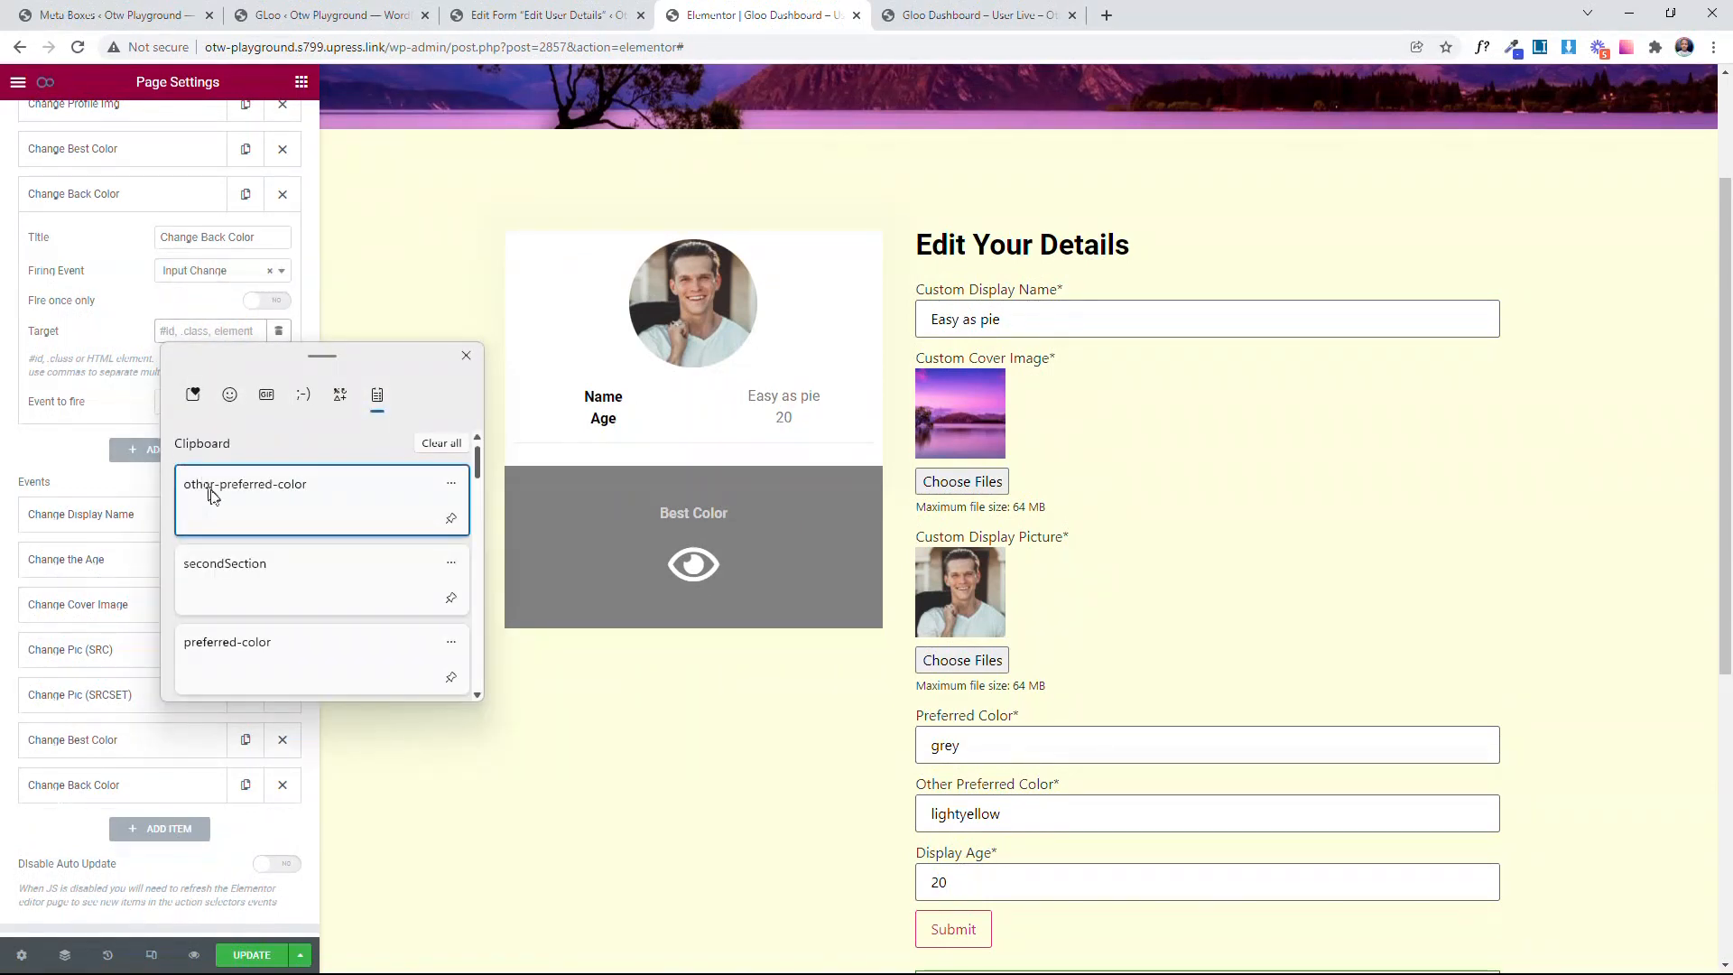
pyautogui.click(252, 503)
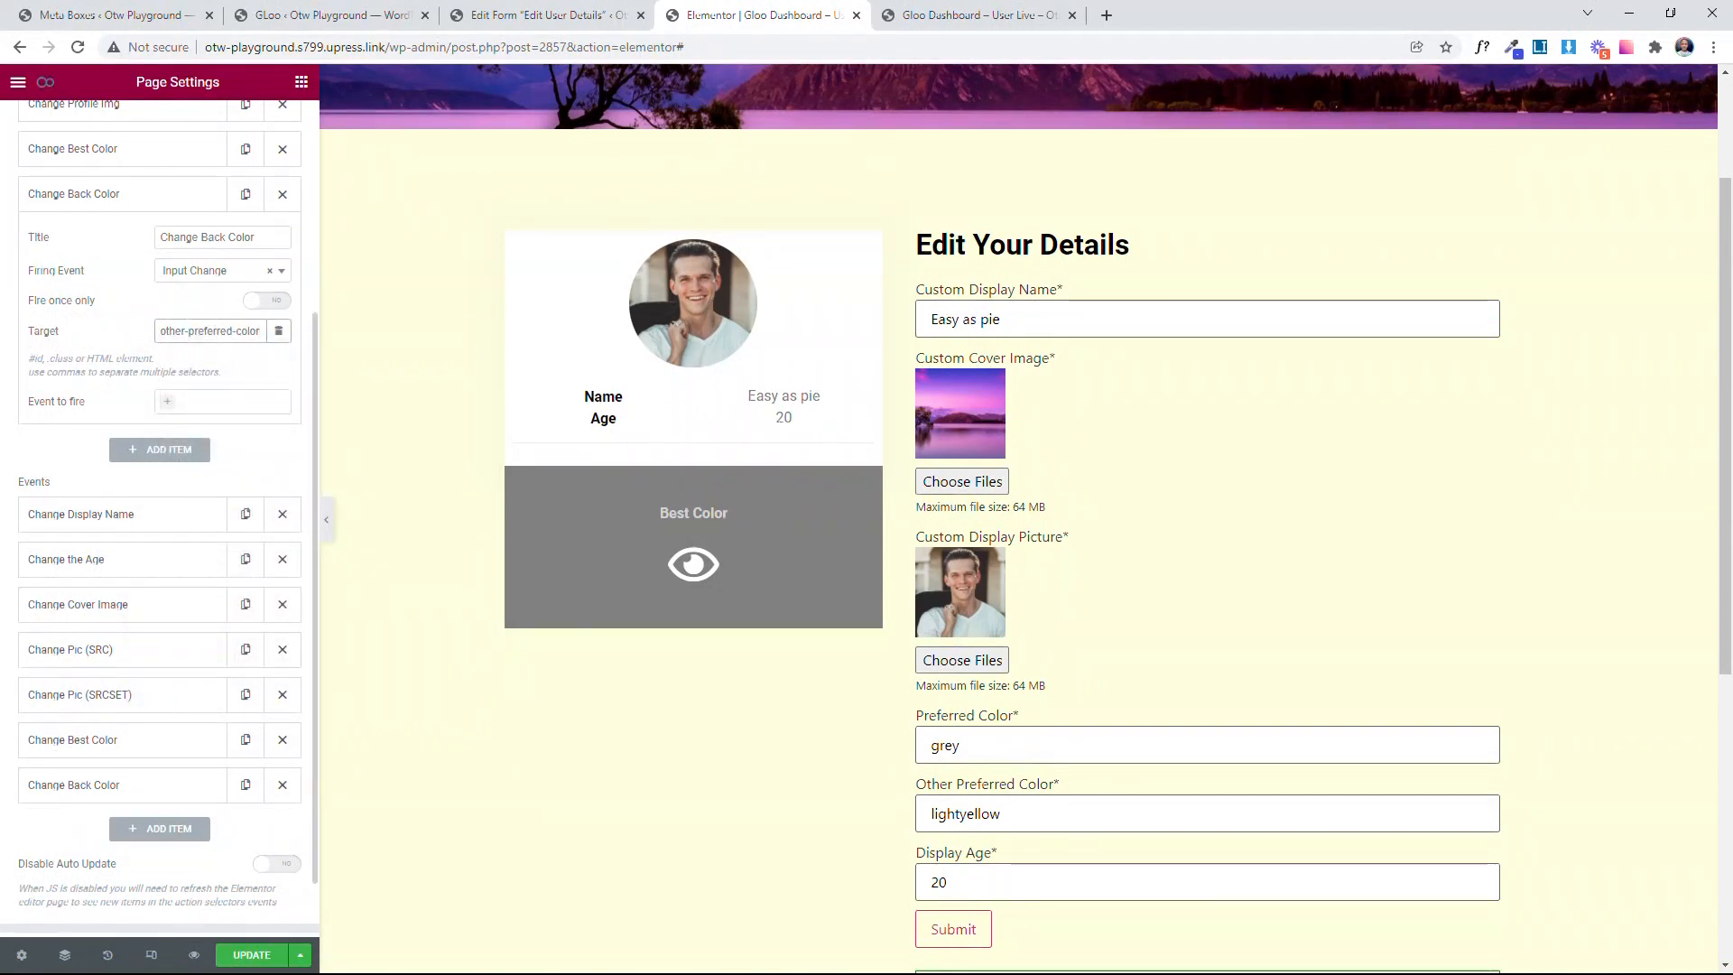
pyautogui.press('Home')
pyautogui.write('#')
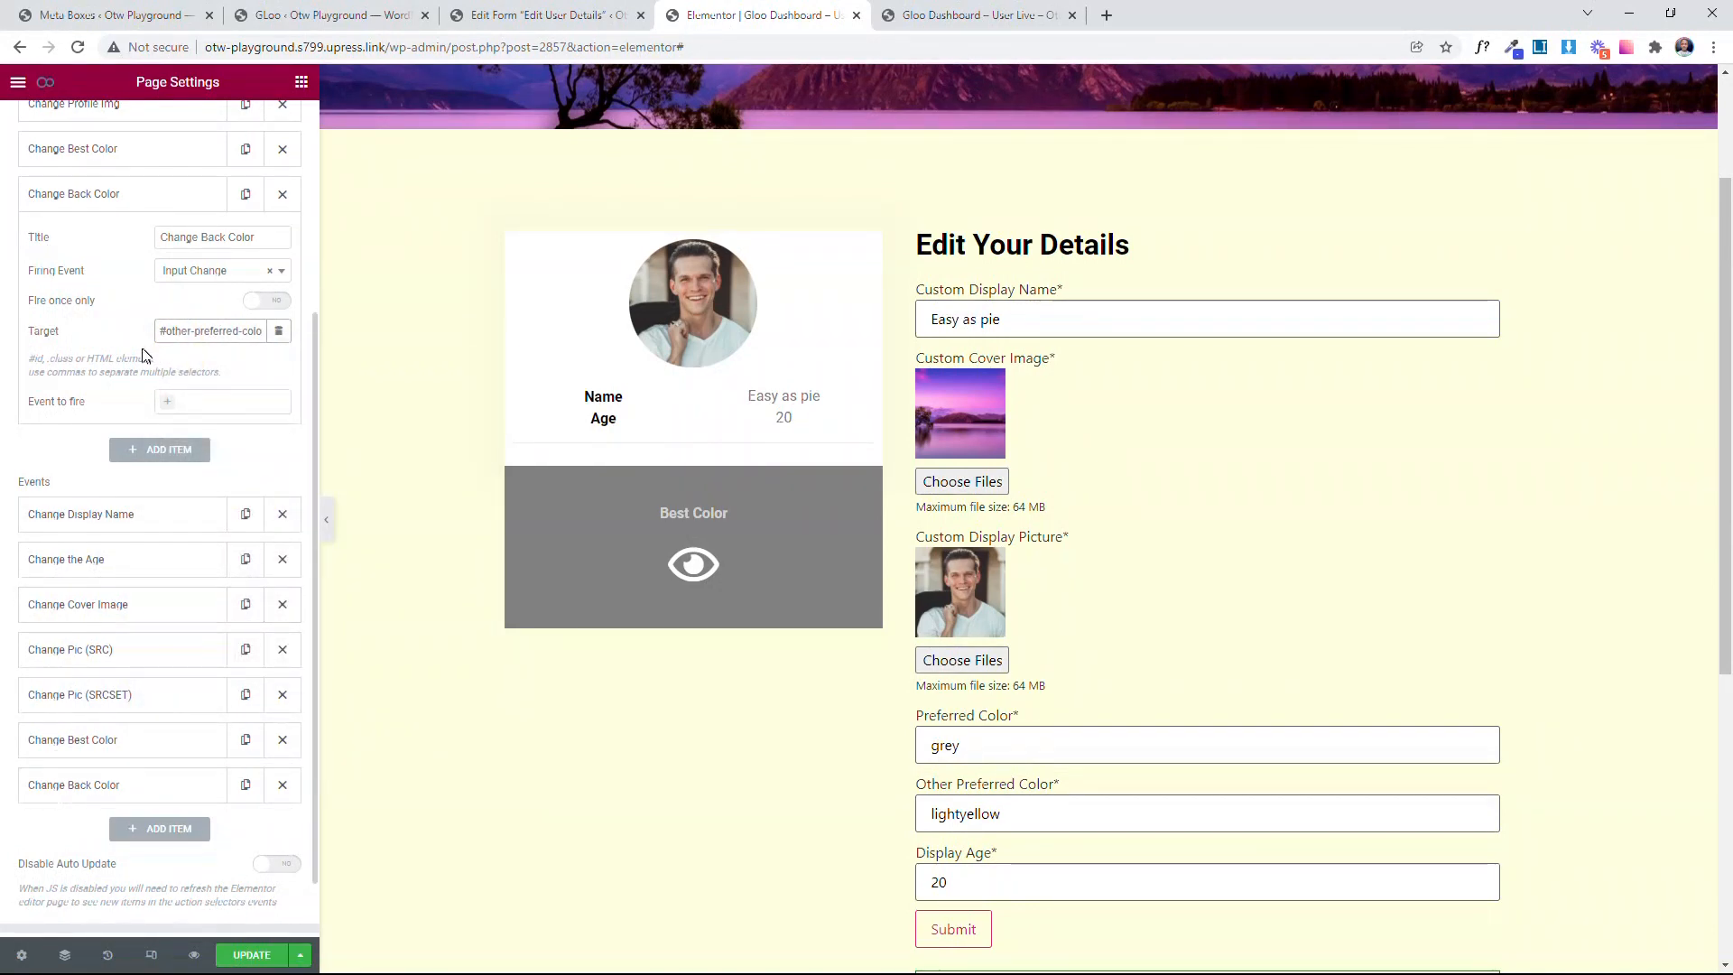
# Step: Make the Change Back Color trigger fire the Change Back Color event and update the page
pyautogui.click(223, 401)
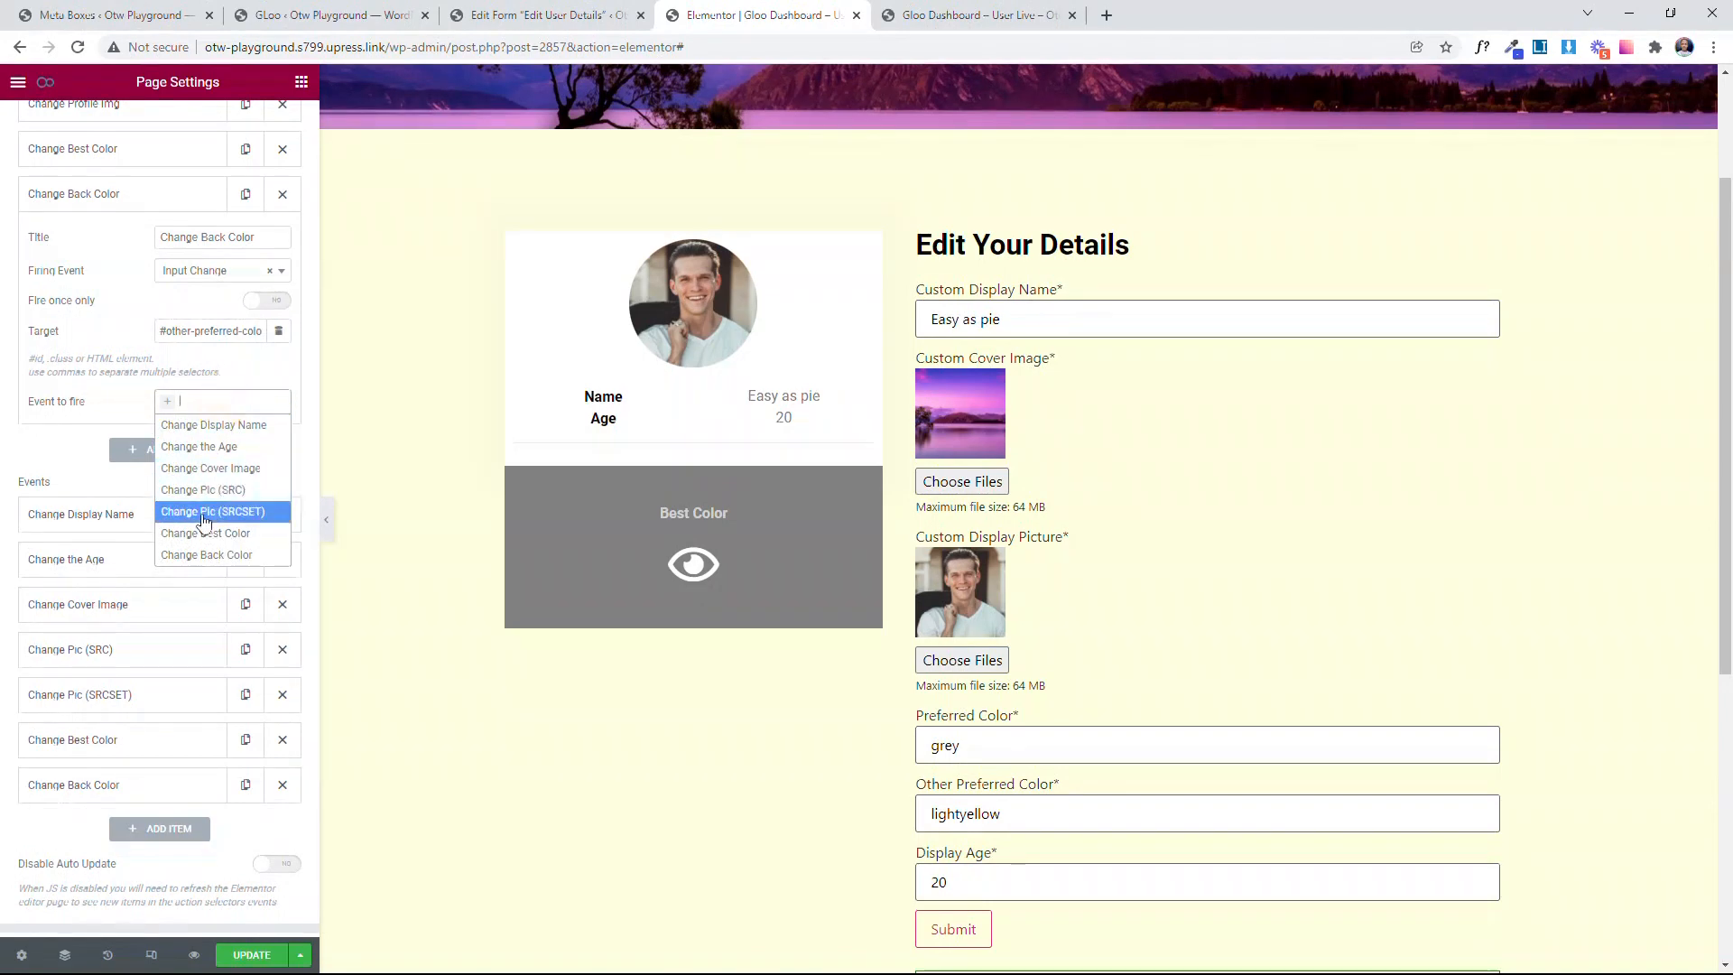
pyautogui.click(193, 556)
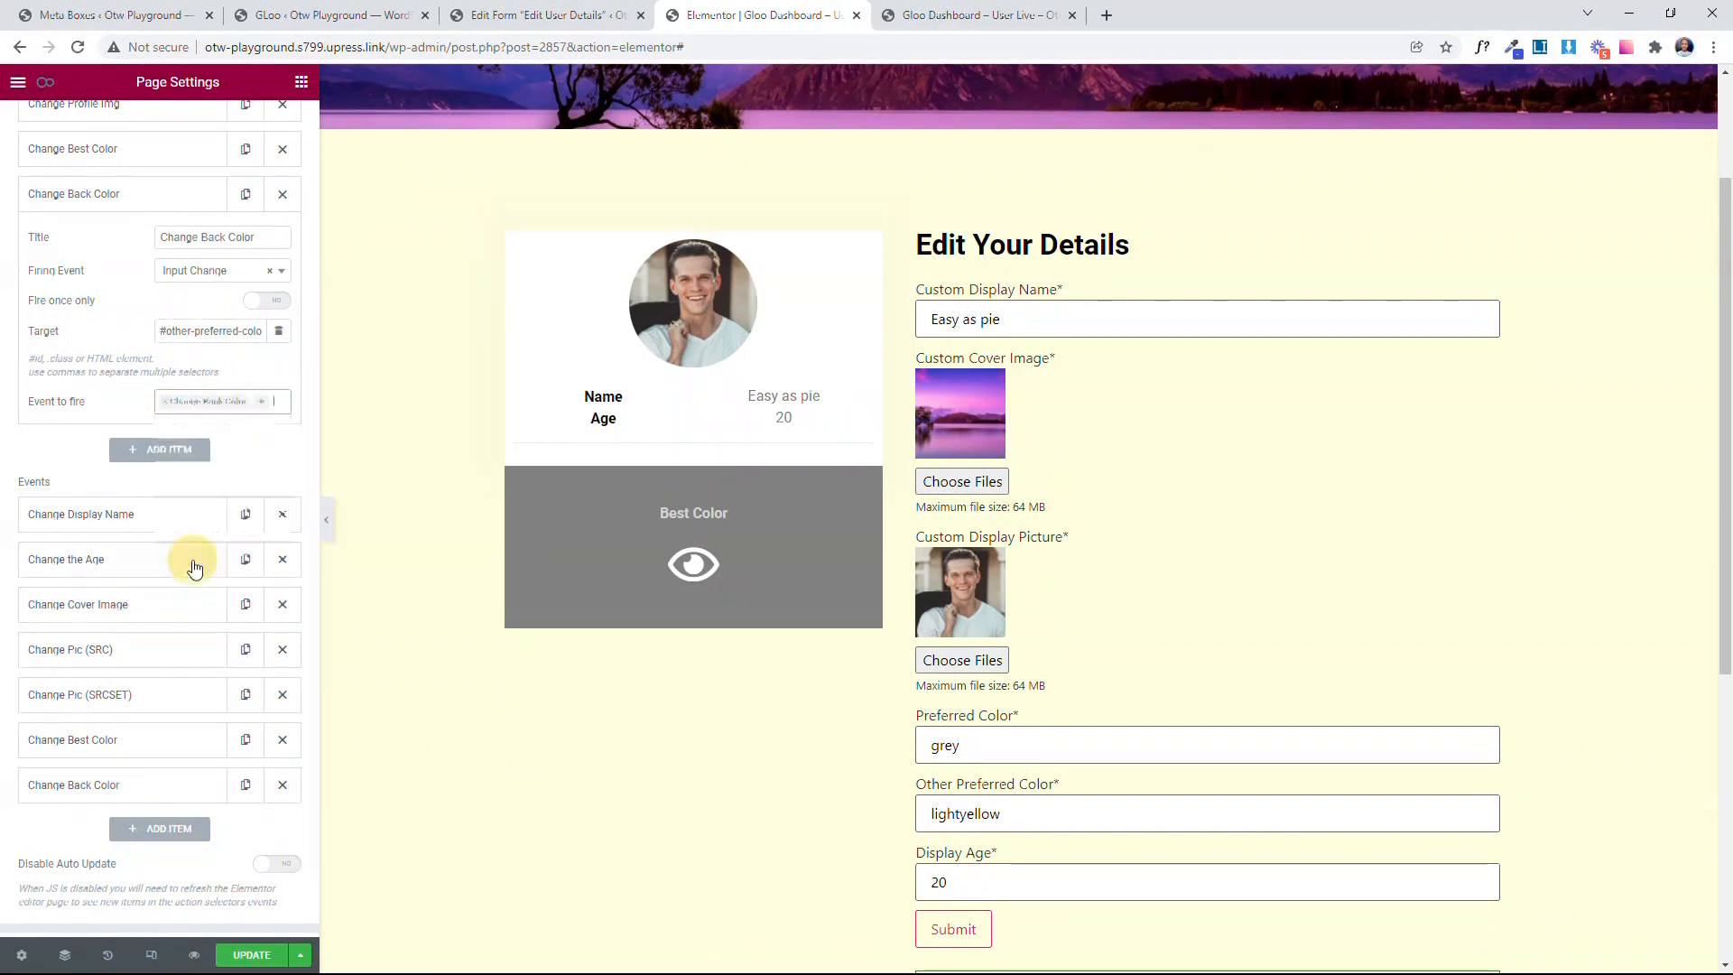
pyautogui.click(104, 191)
pyautogui.click(244, 957)
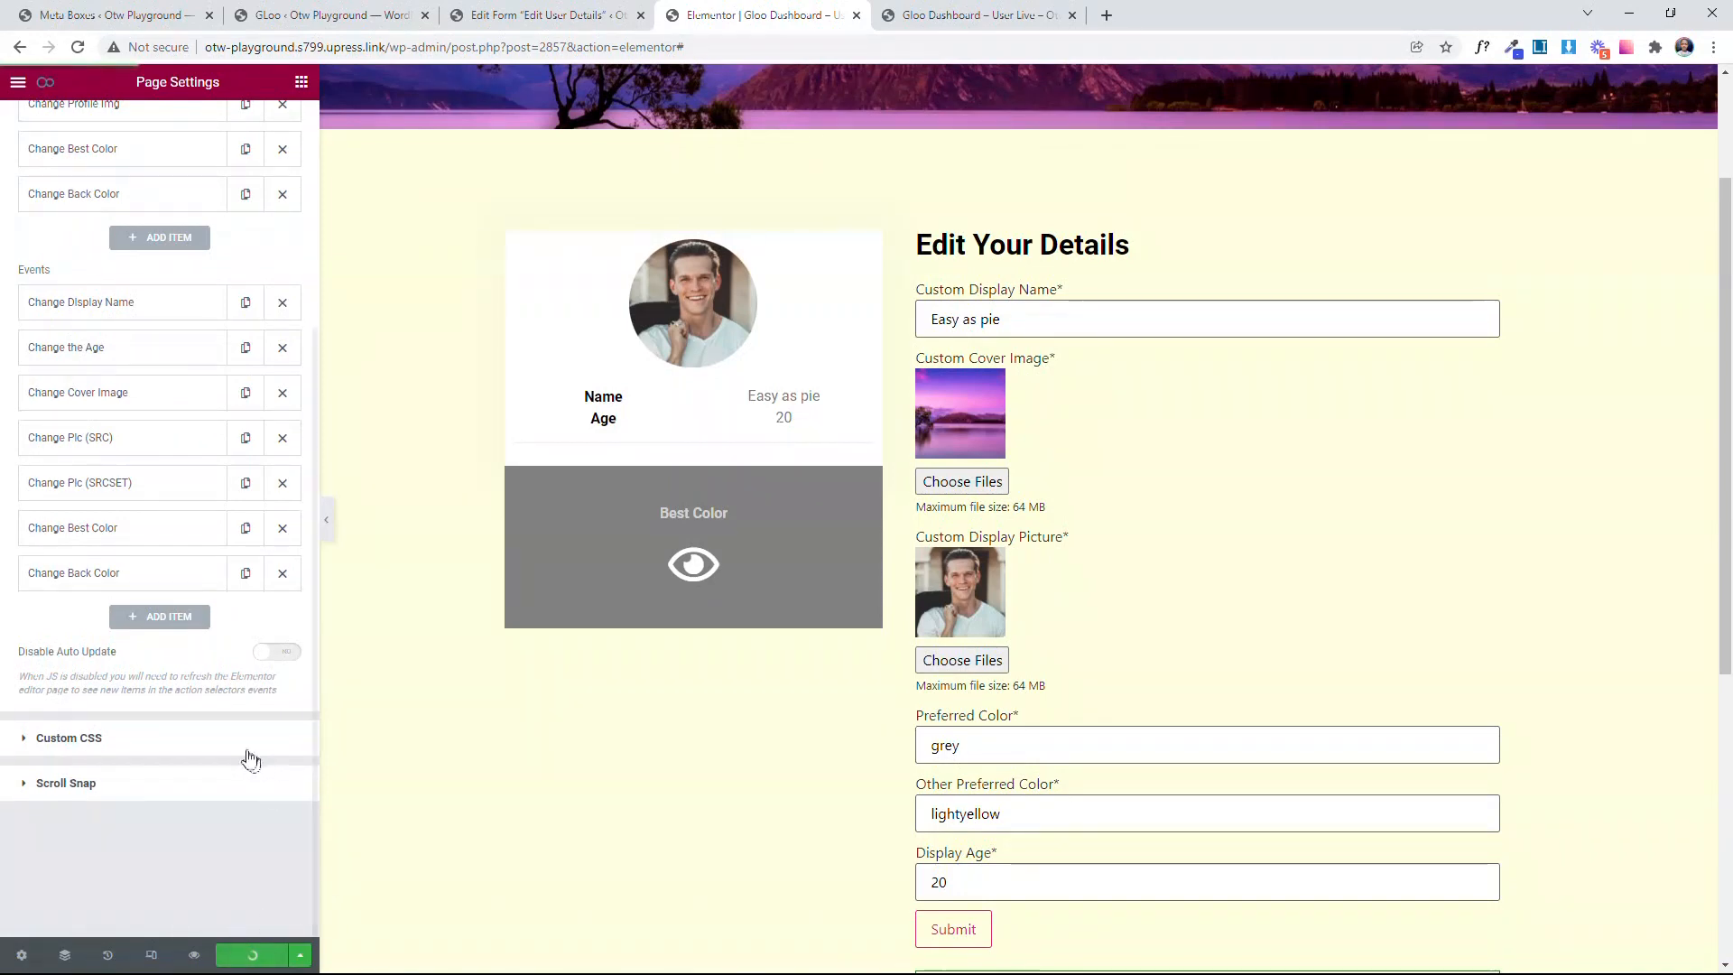
pyautogui.scroll(4, 251, 756)
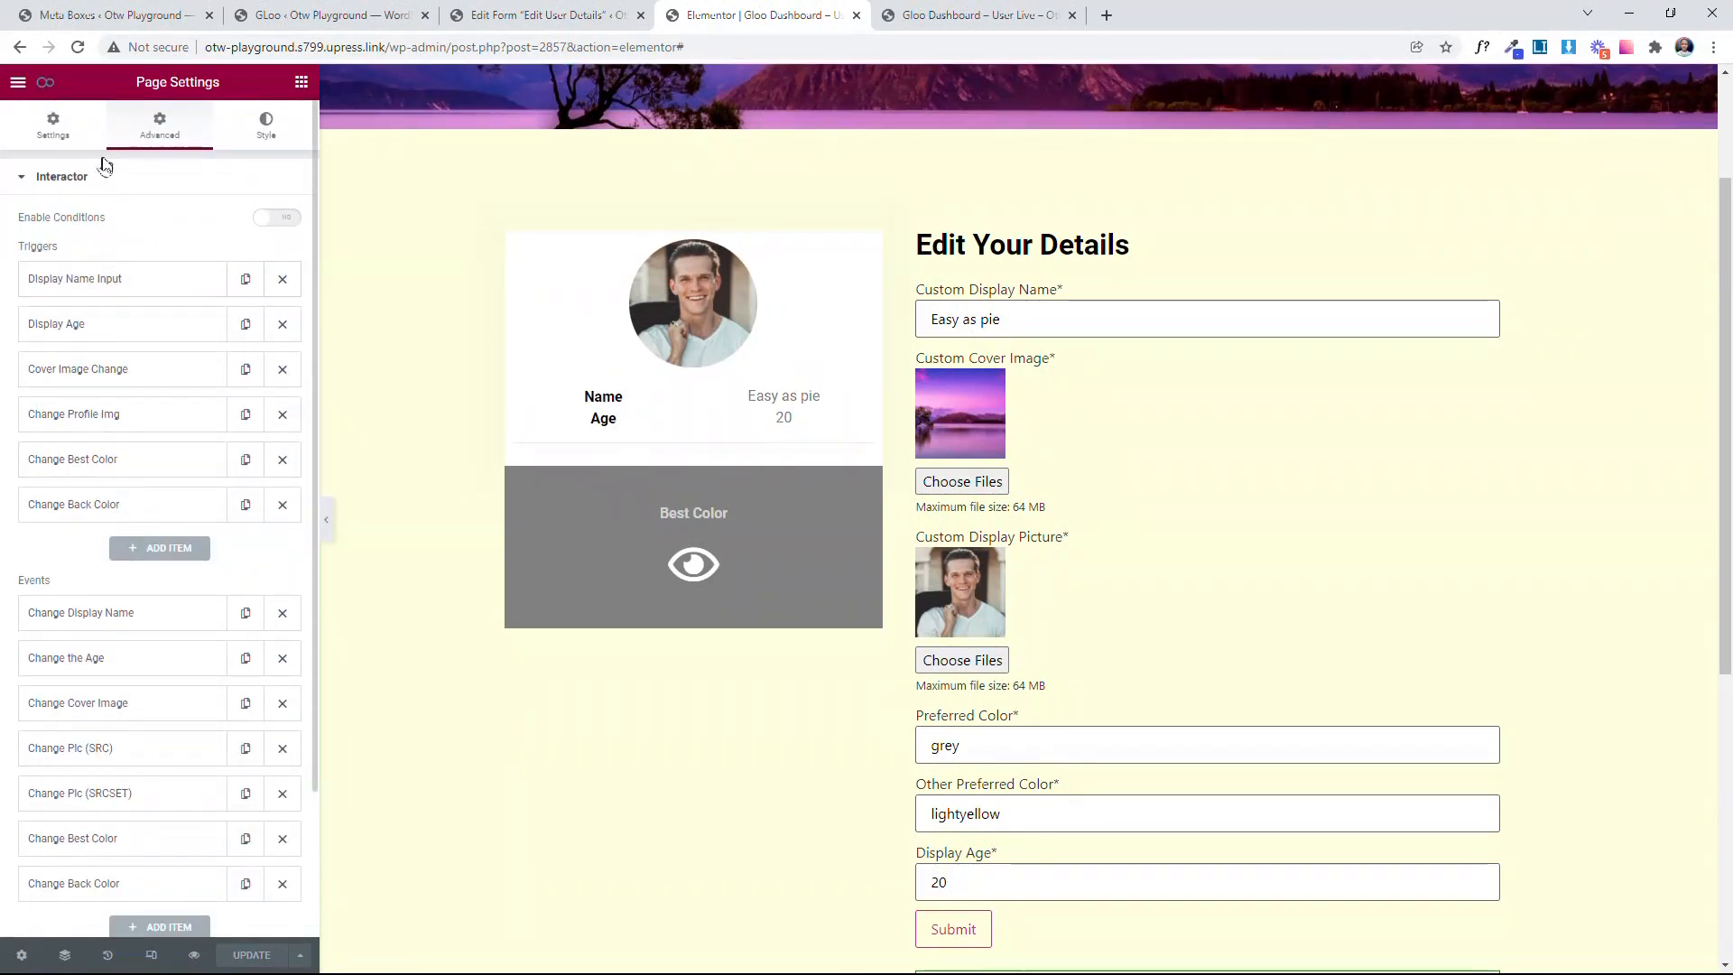
# Step: Reload the live Gloo Dashboard page and set the form's Preferred Color to black
pyautogui.click(945, 14)
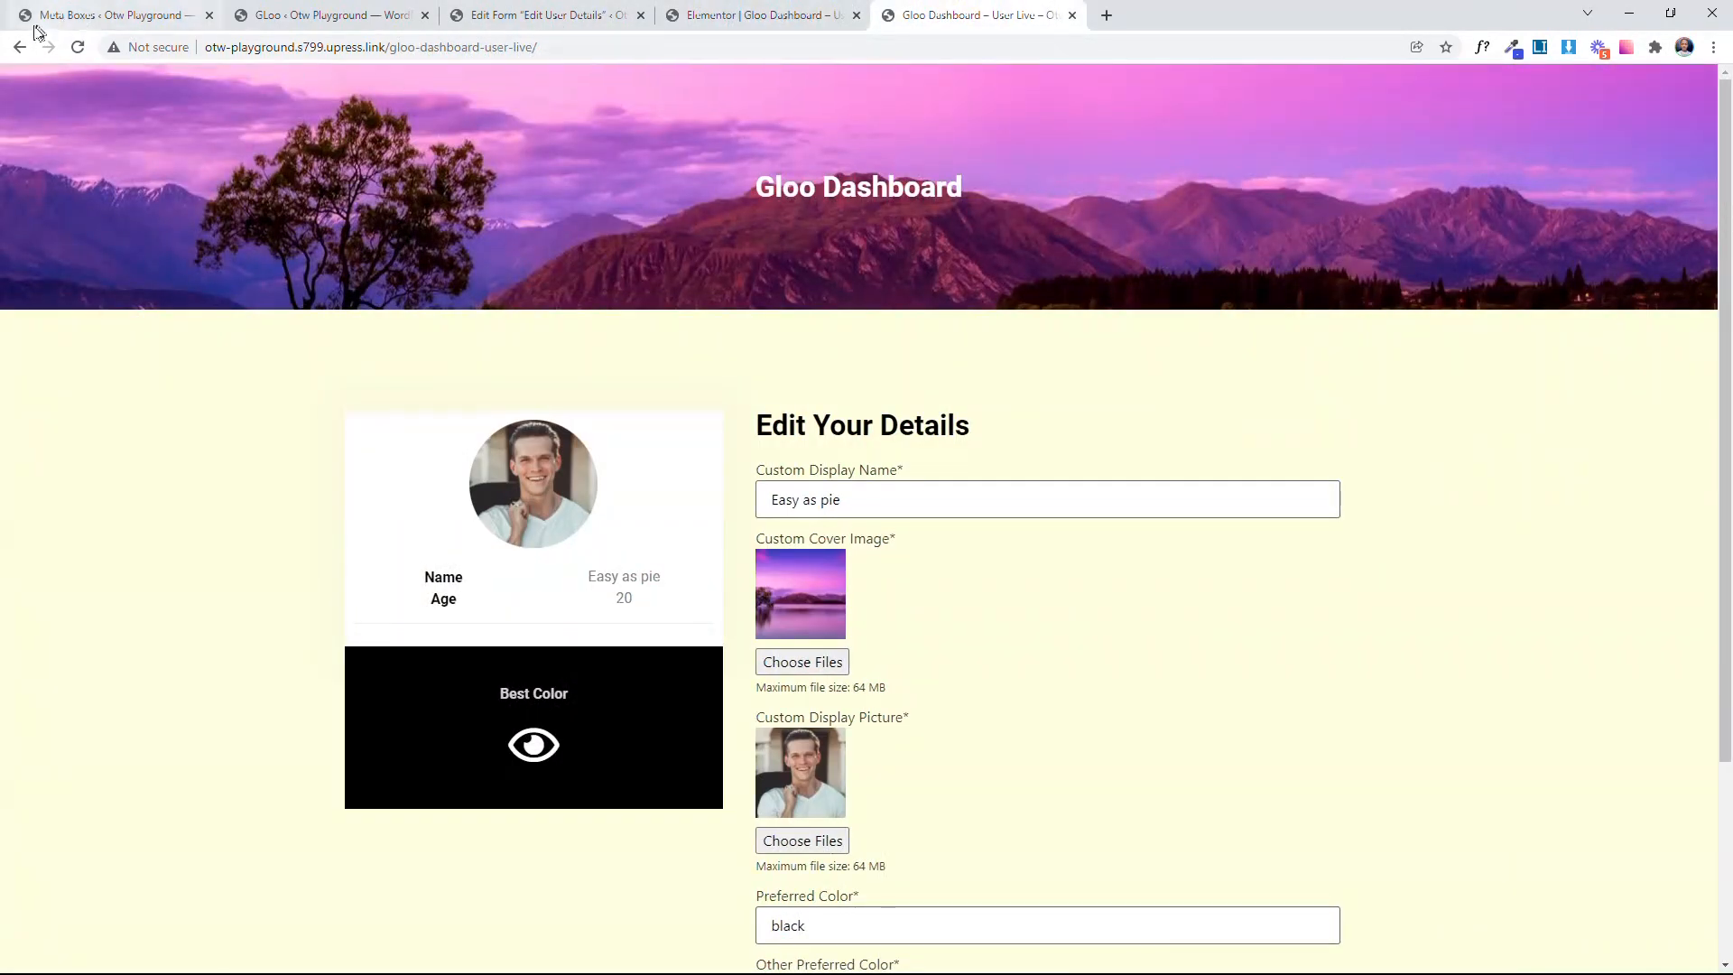
pyautogui.click(77, 47)
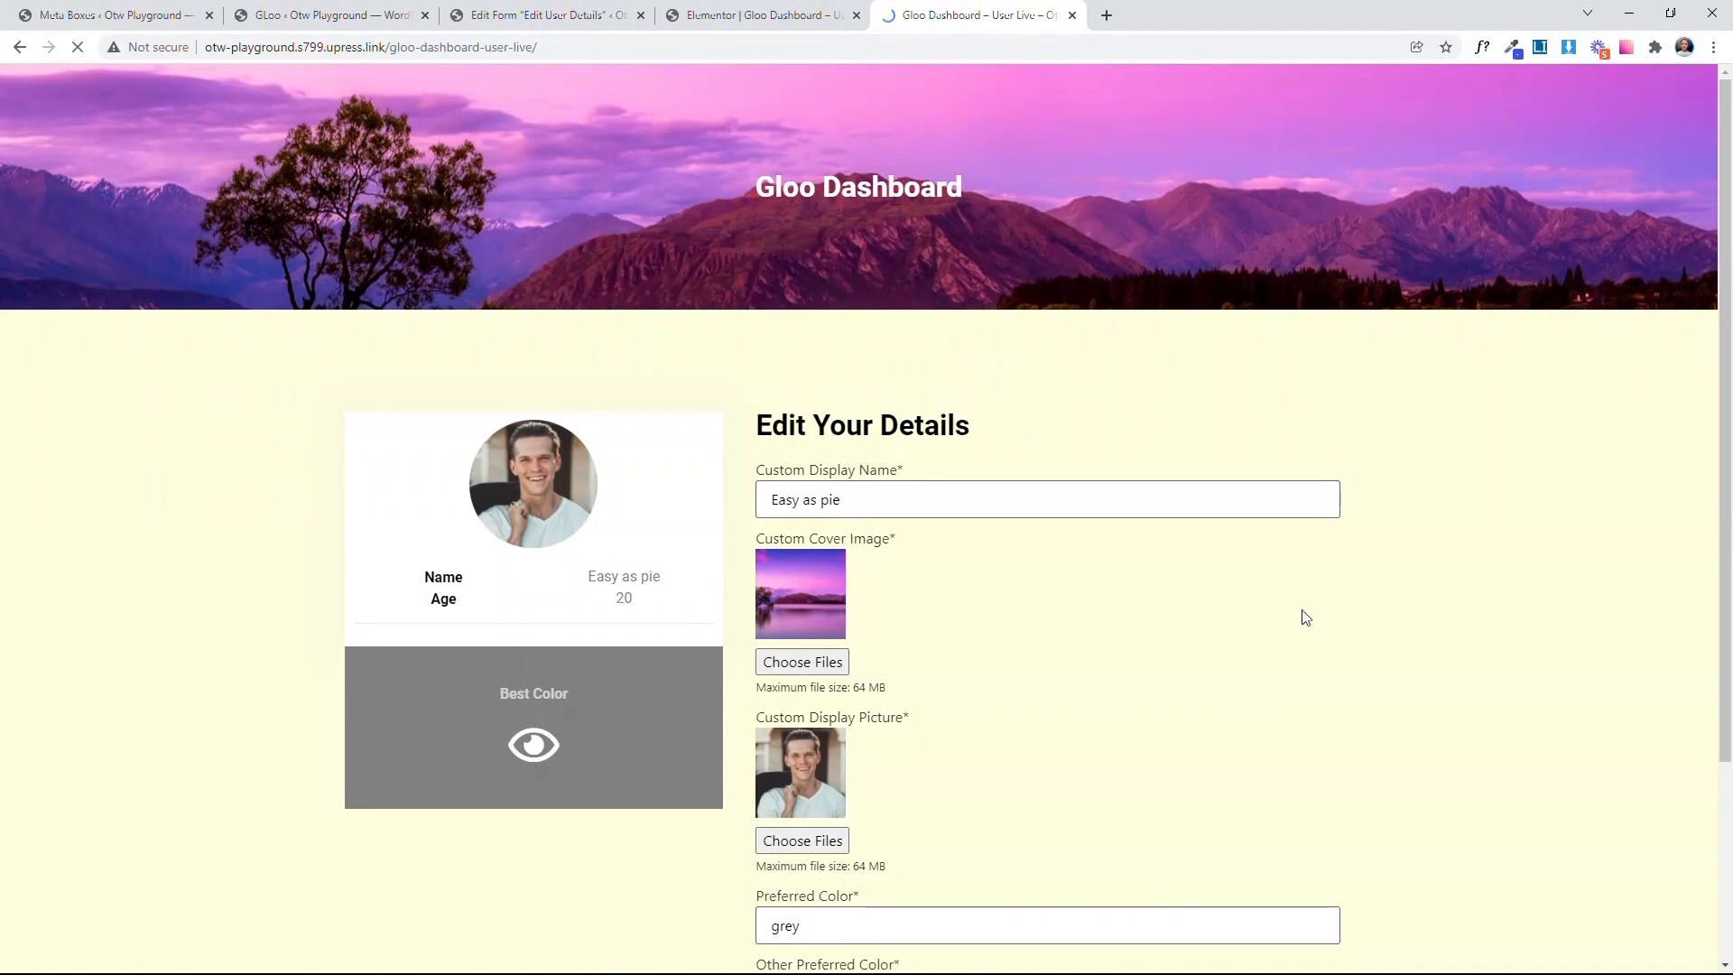
pyautogui.scroll(-3, 1231, 583)
pyautogui.doubleClick(826, 665)
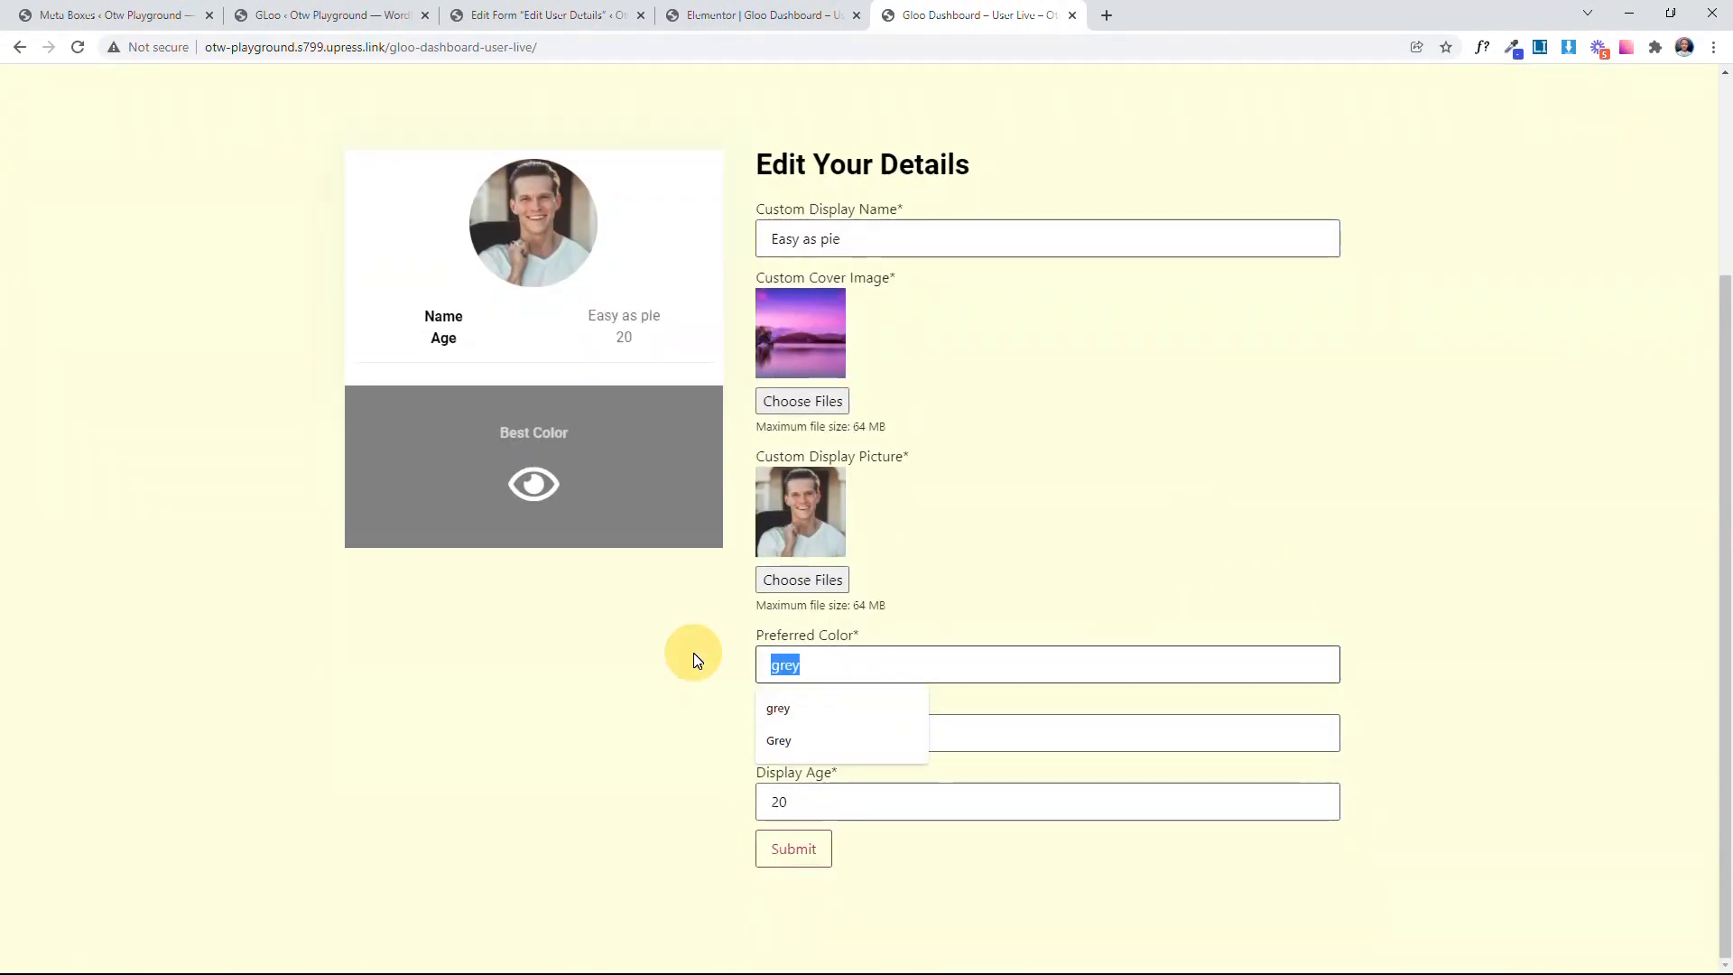
pyautogui.write('bla')
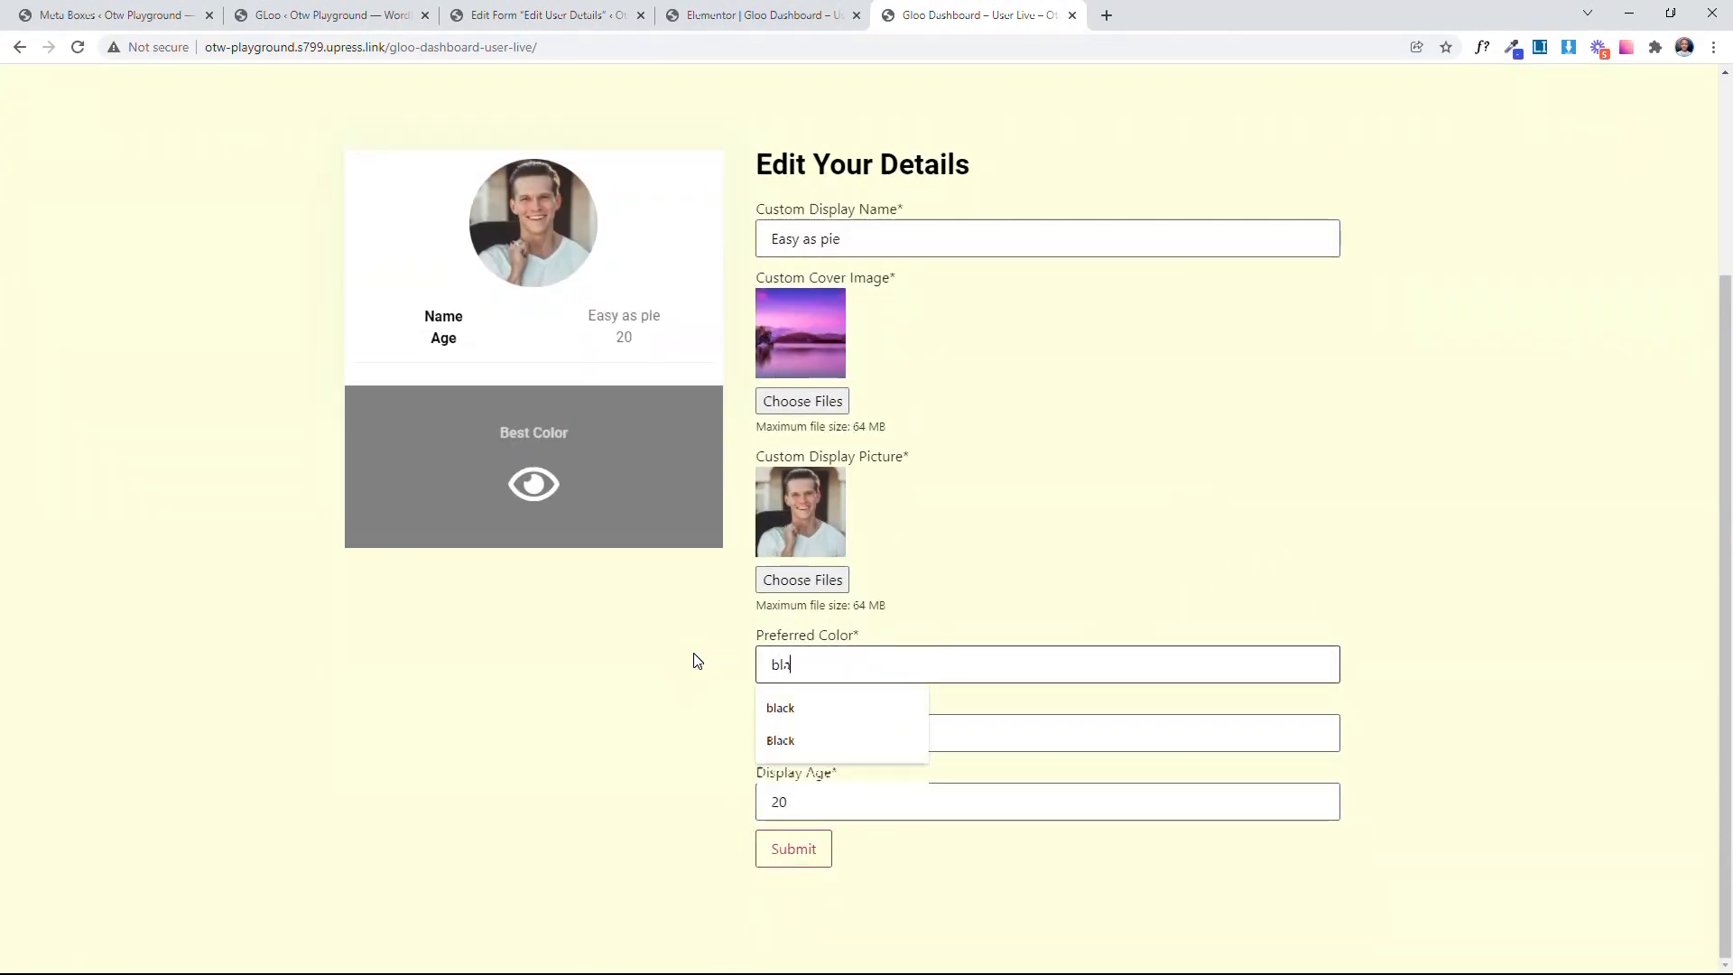
pyautogui.press('Tab')
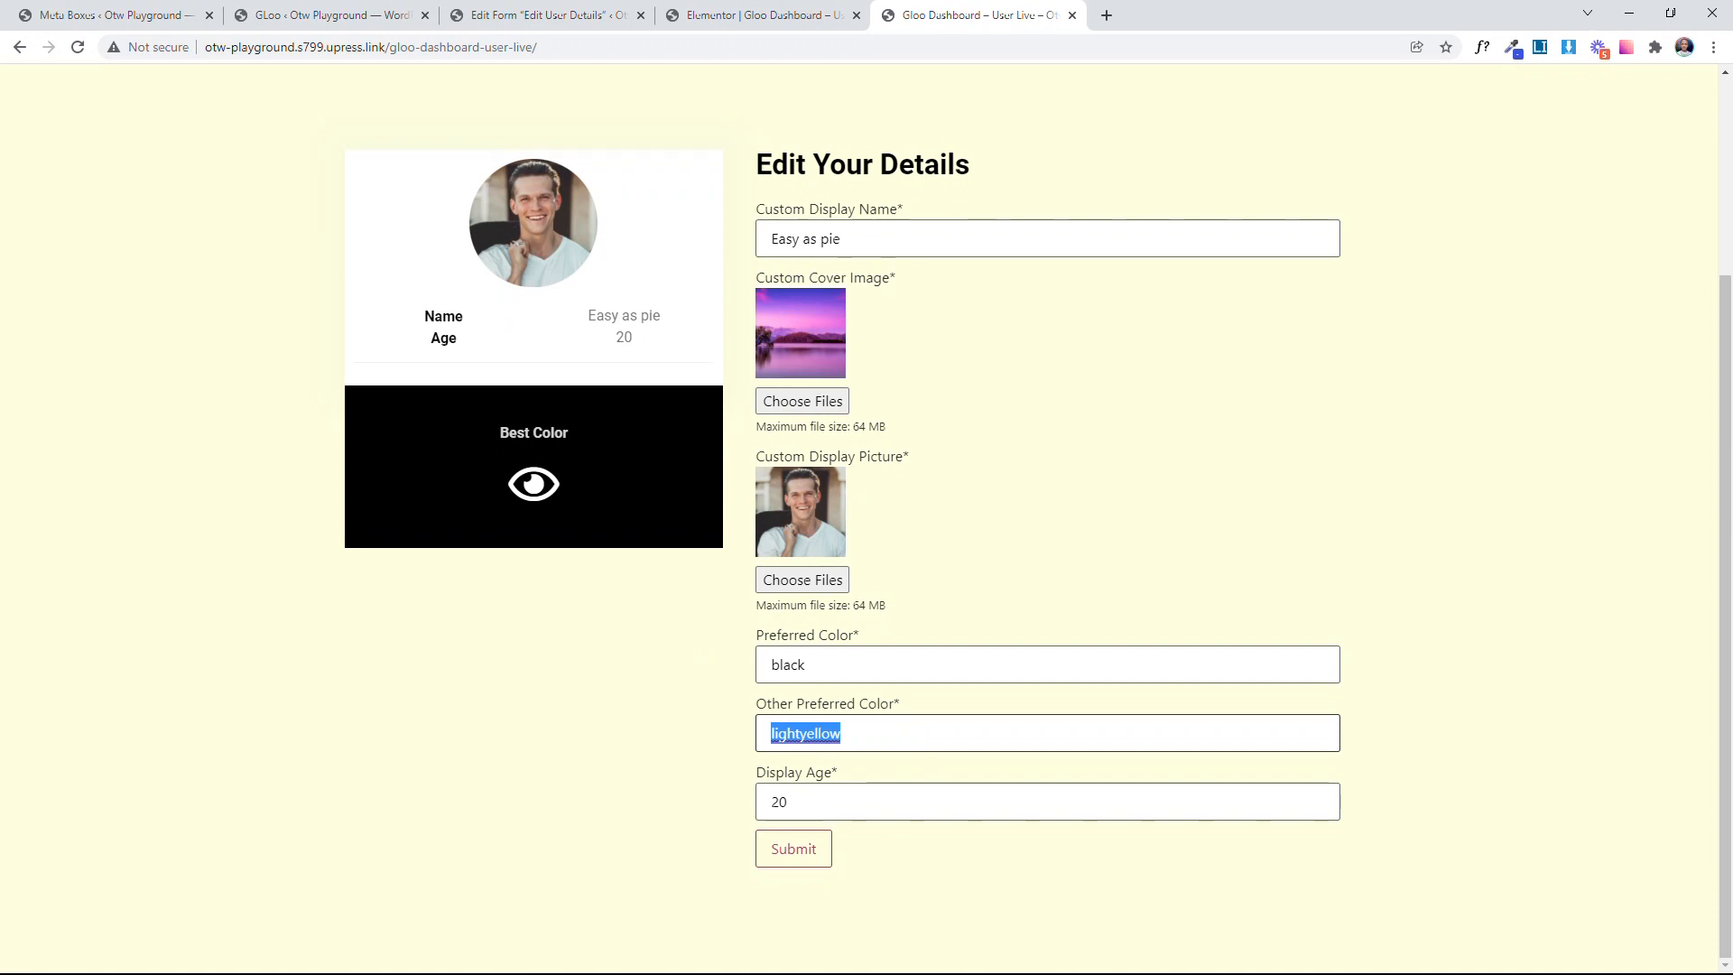
# Step: Replace the Preferred Color name with the hex code #000000 to test the live color change
pyautogui.moveTo(832, 666); pyautogui.dragTo(674, 665)
pyautogui.write('#')
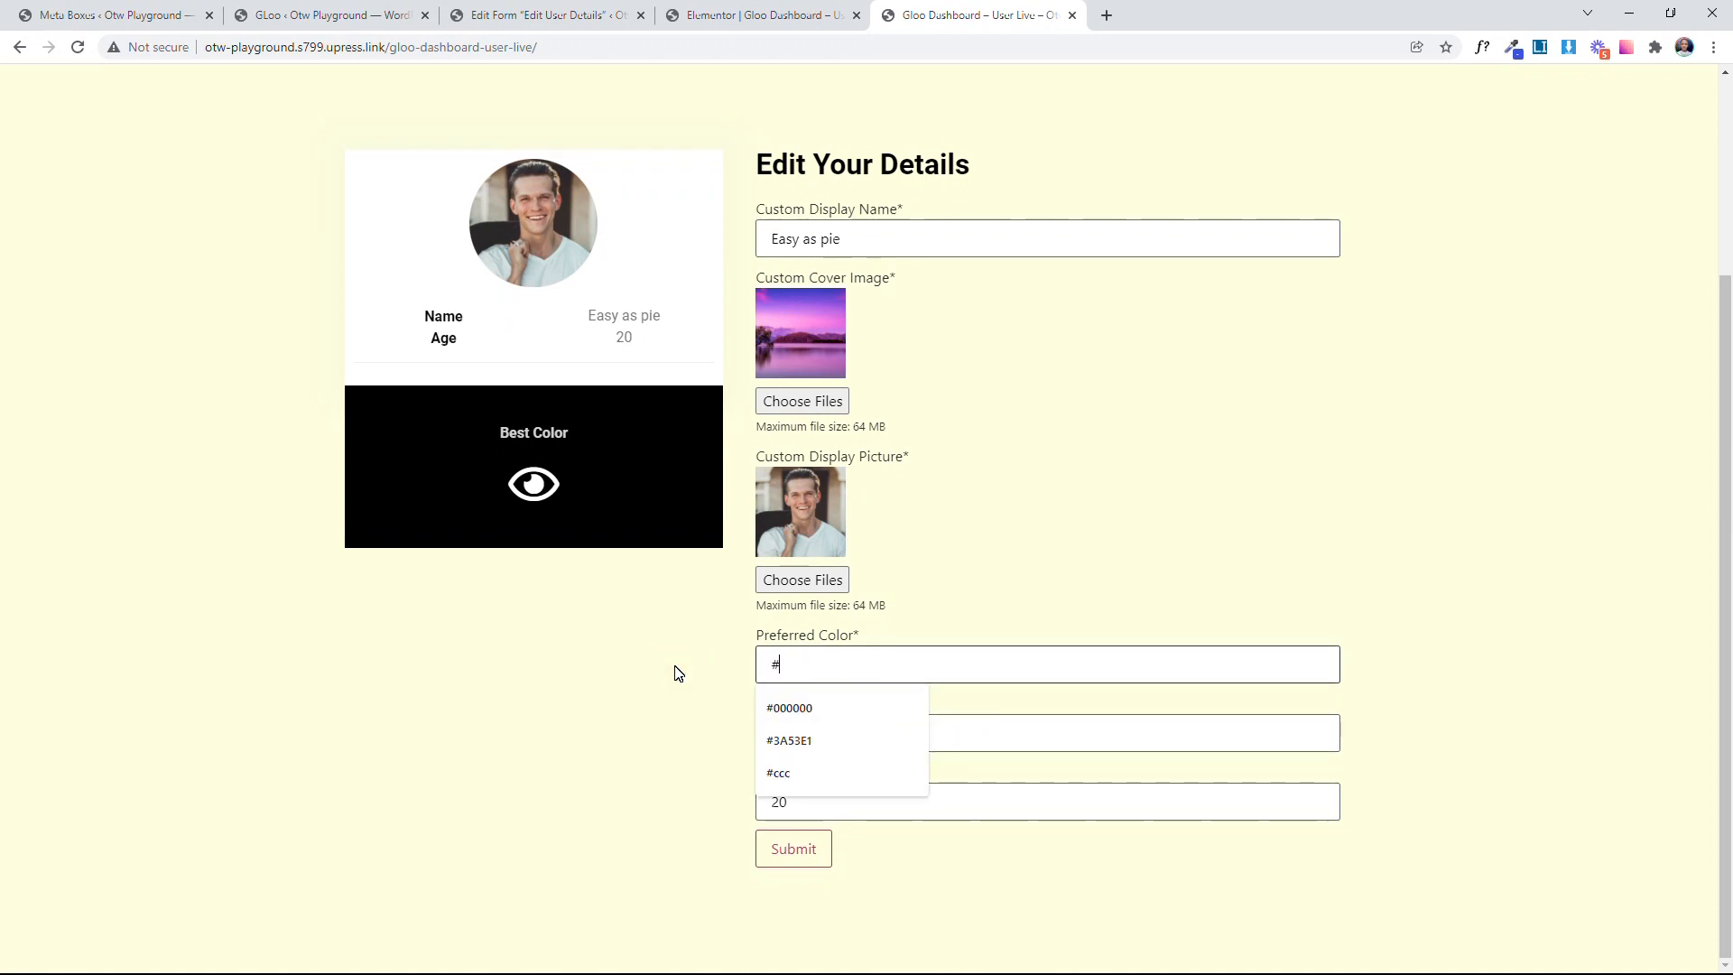
pyautogui.write('00000')
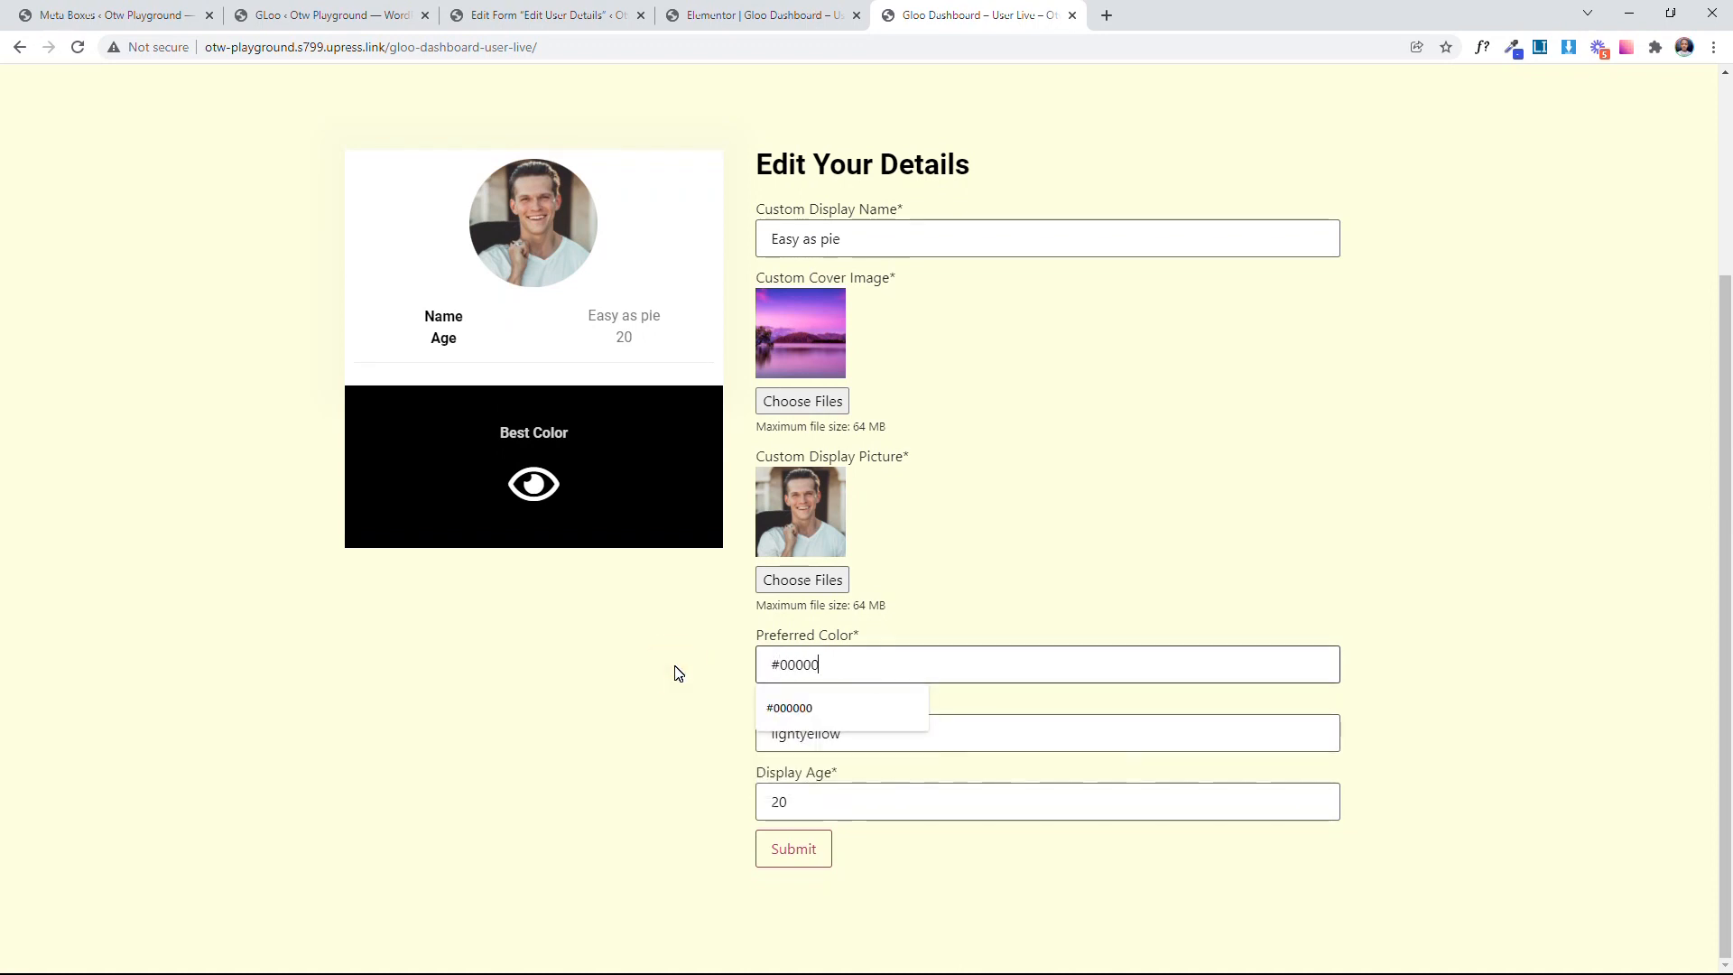
pyautogui.write('0')
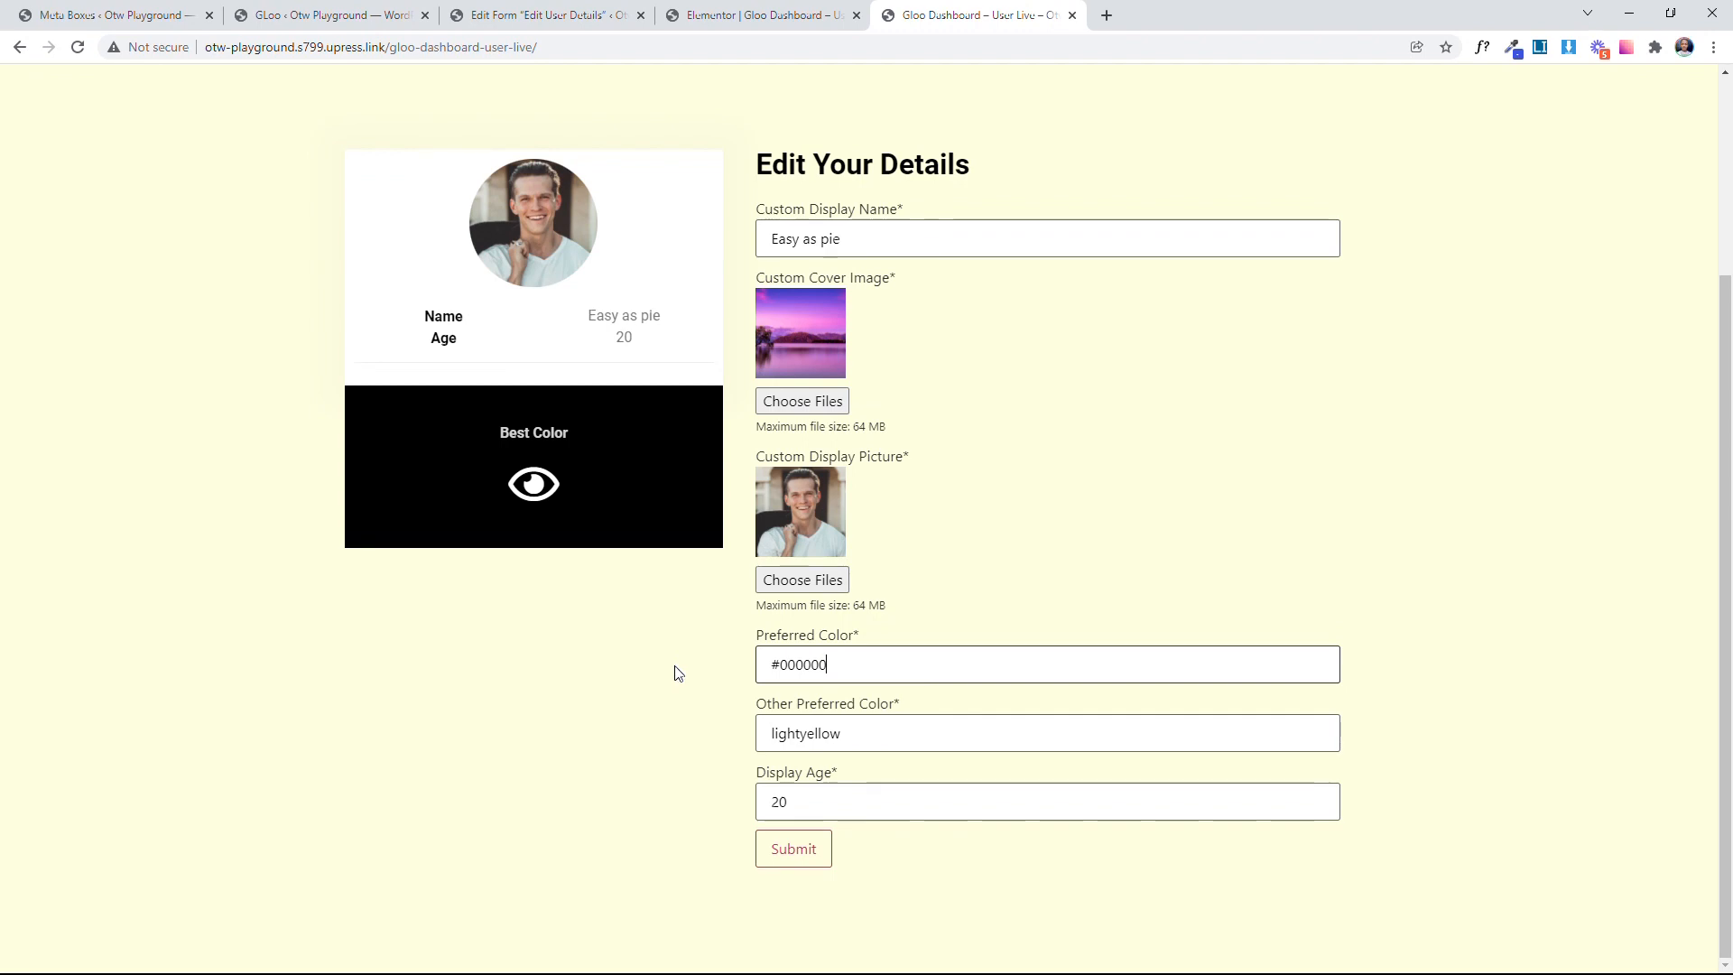
pyautogui.press('Tab')
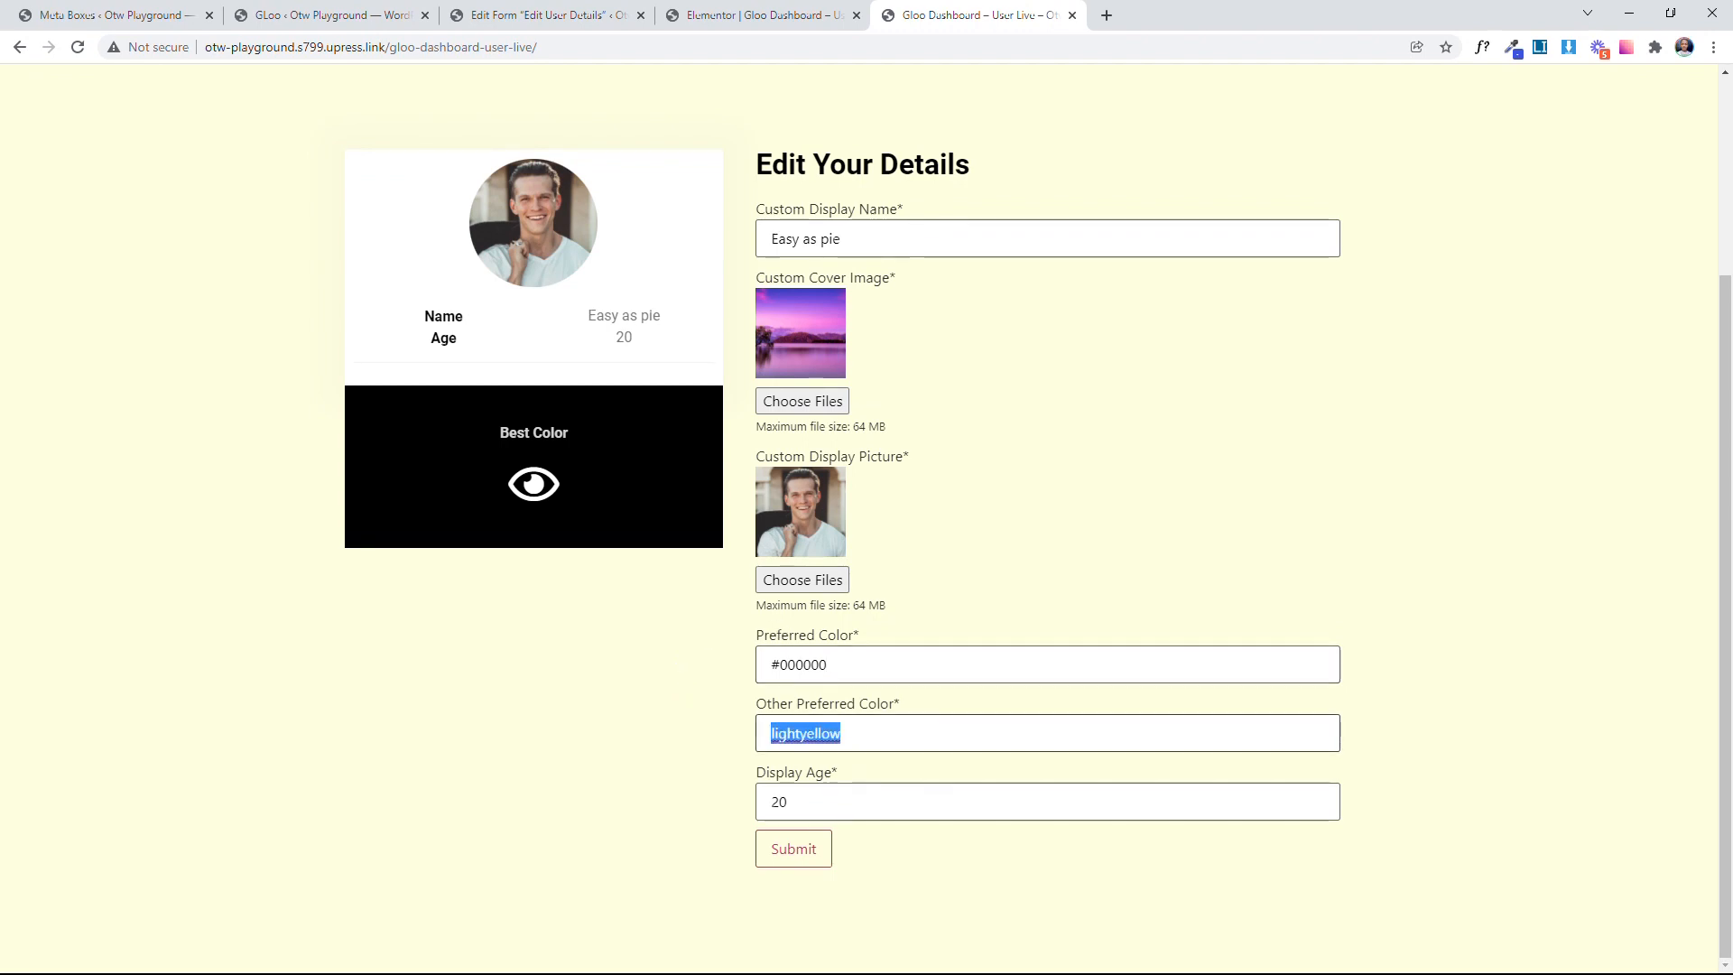
# Step: Edit the Preferred Color hex code to #033000 and apply it to the Best Color box
pyautogui.hotkey('shift', 'Tab')
pyautogui.click(782, 666)
pyautogui.moveTo(803, 666); pyautogui.dragTo(788, 668)
pyautogui.write('33')
pyautogui.press('Tab')
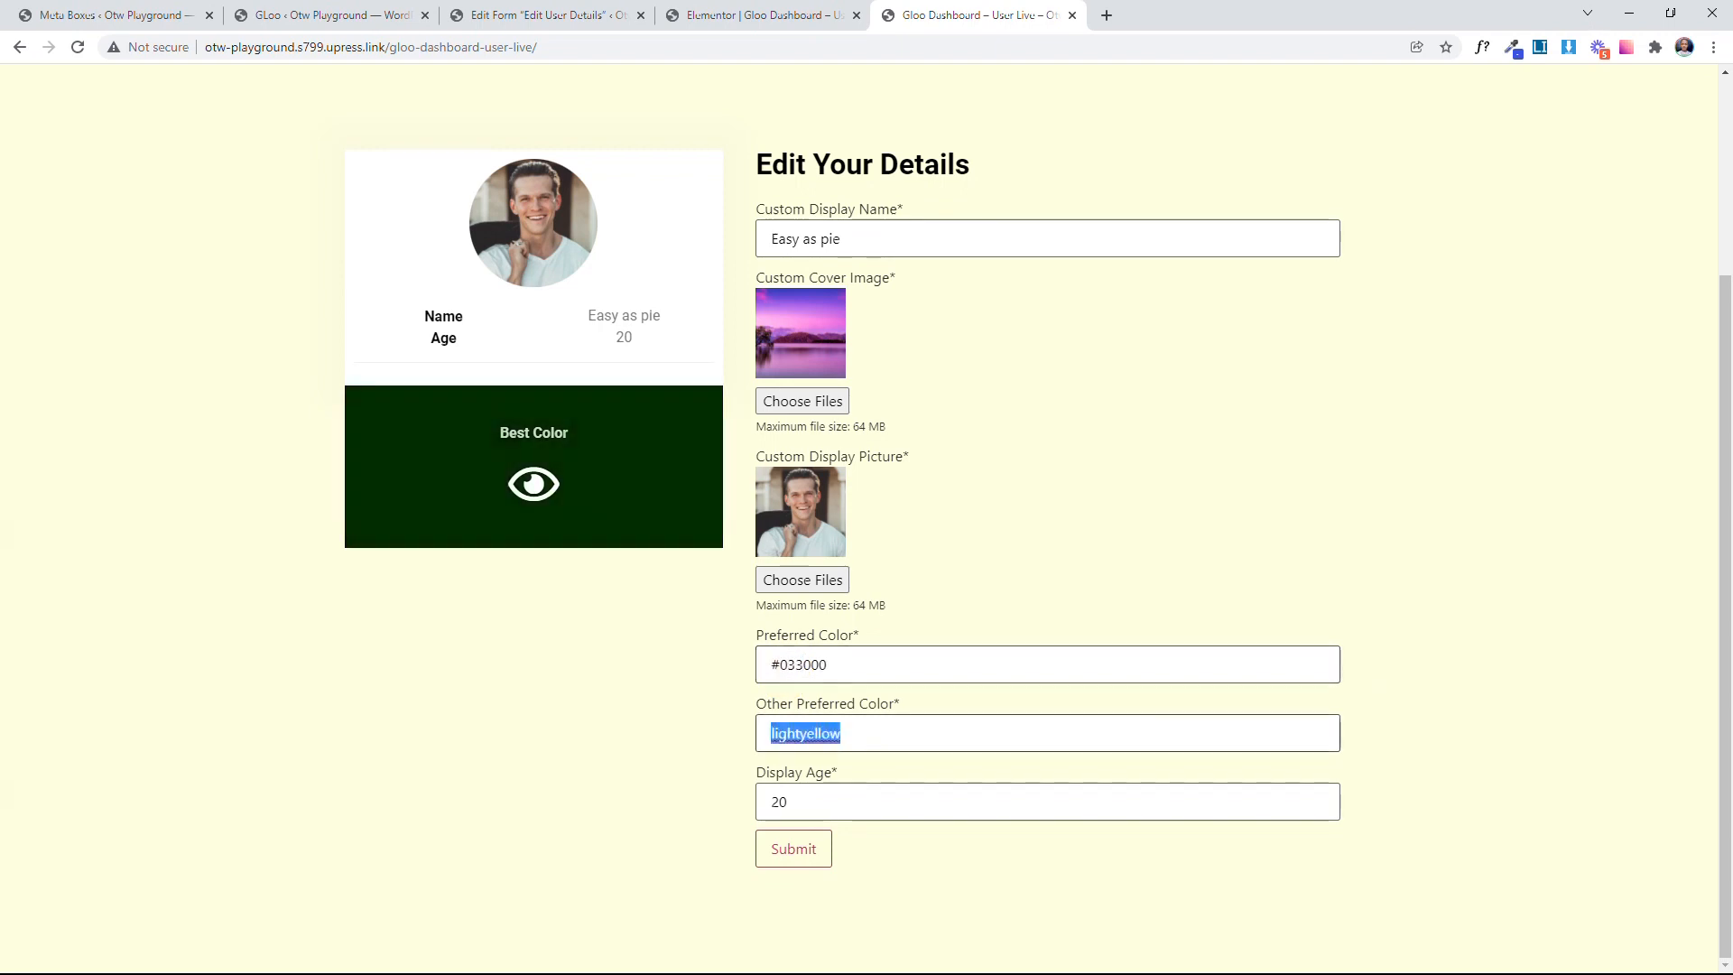
pyautogui.hotkey('shift', 'Tab')
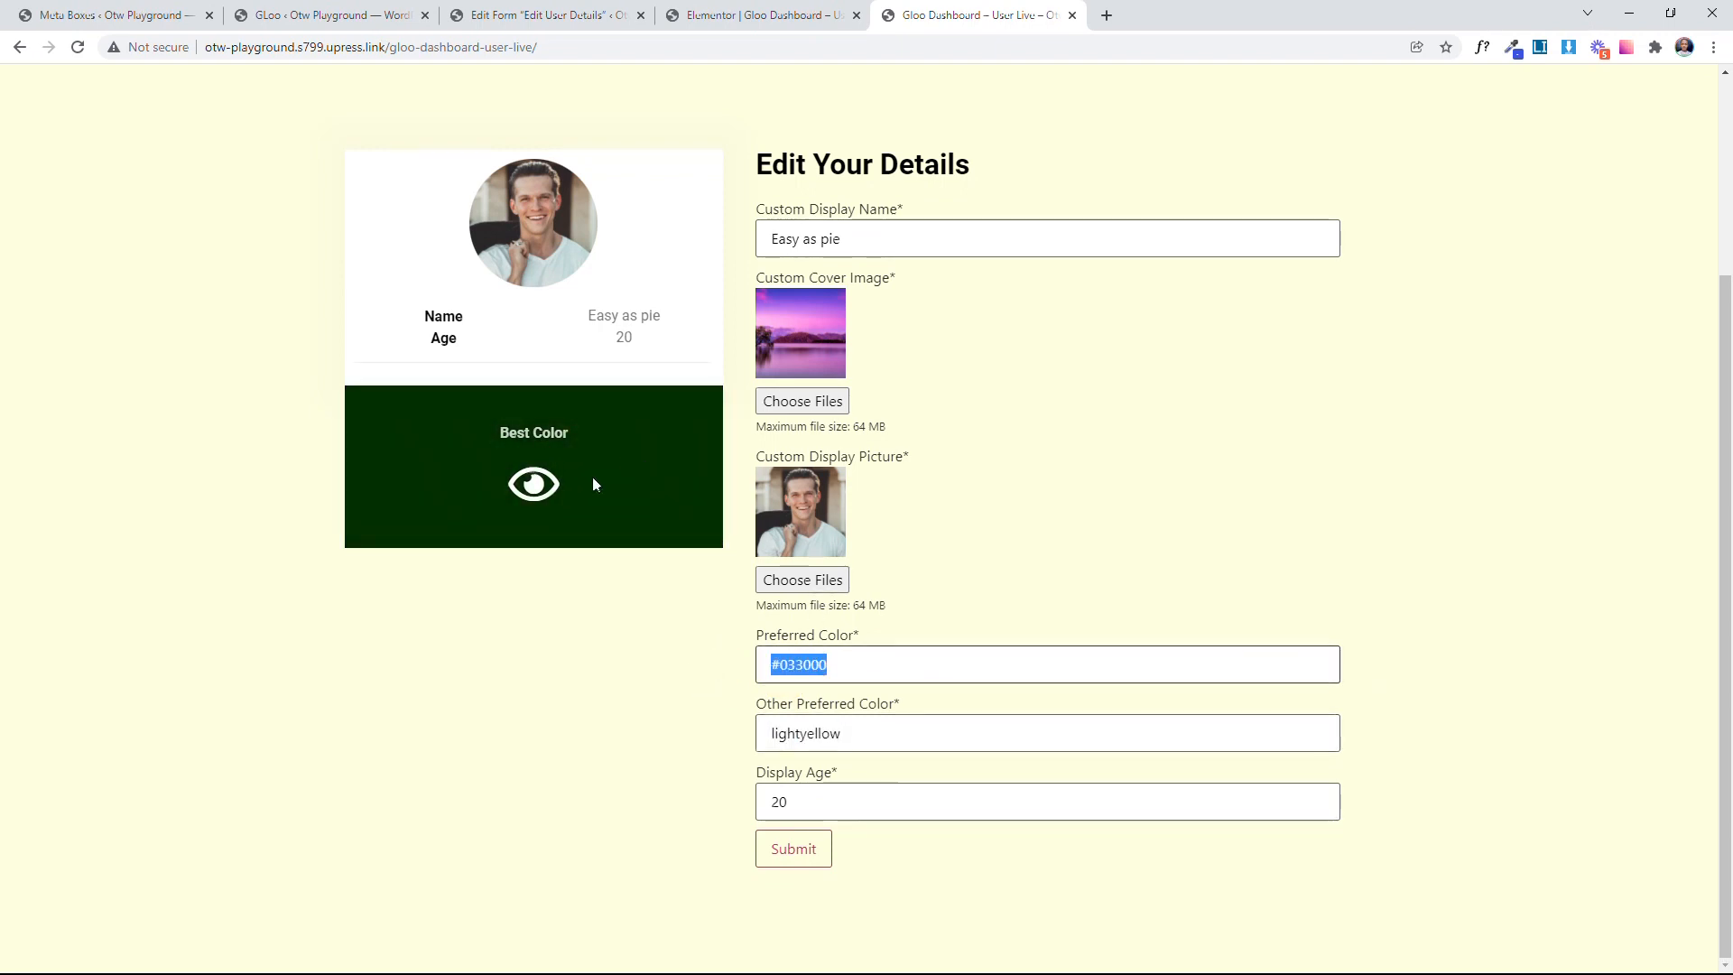
# Step: Set the Other Preferred Color to whitesmoke to test the live page background change
pyautogui.press('Tab')
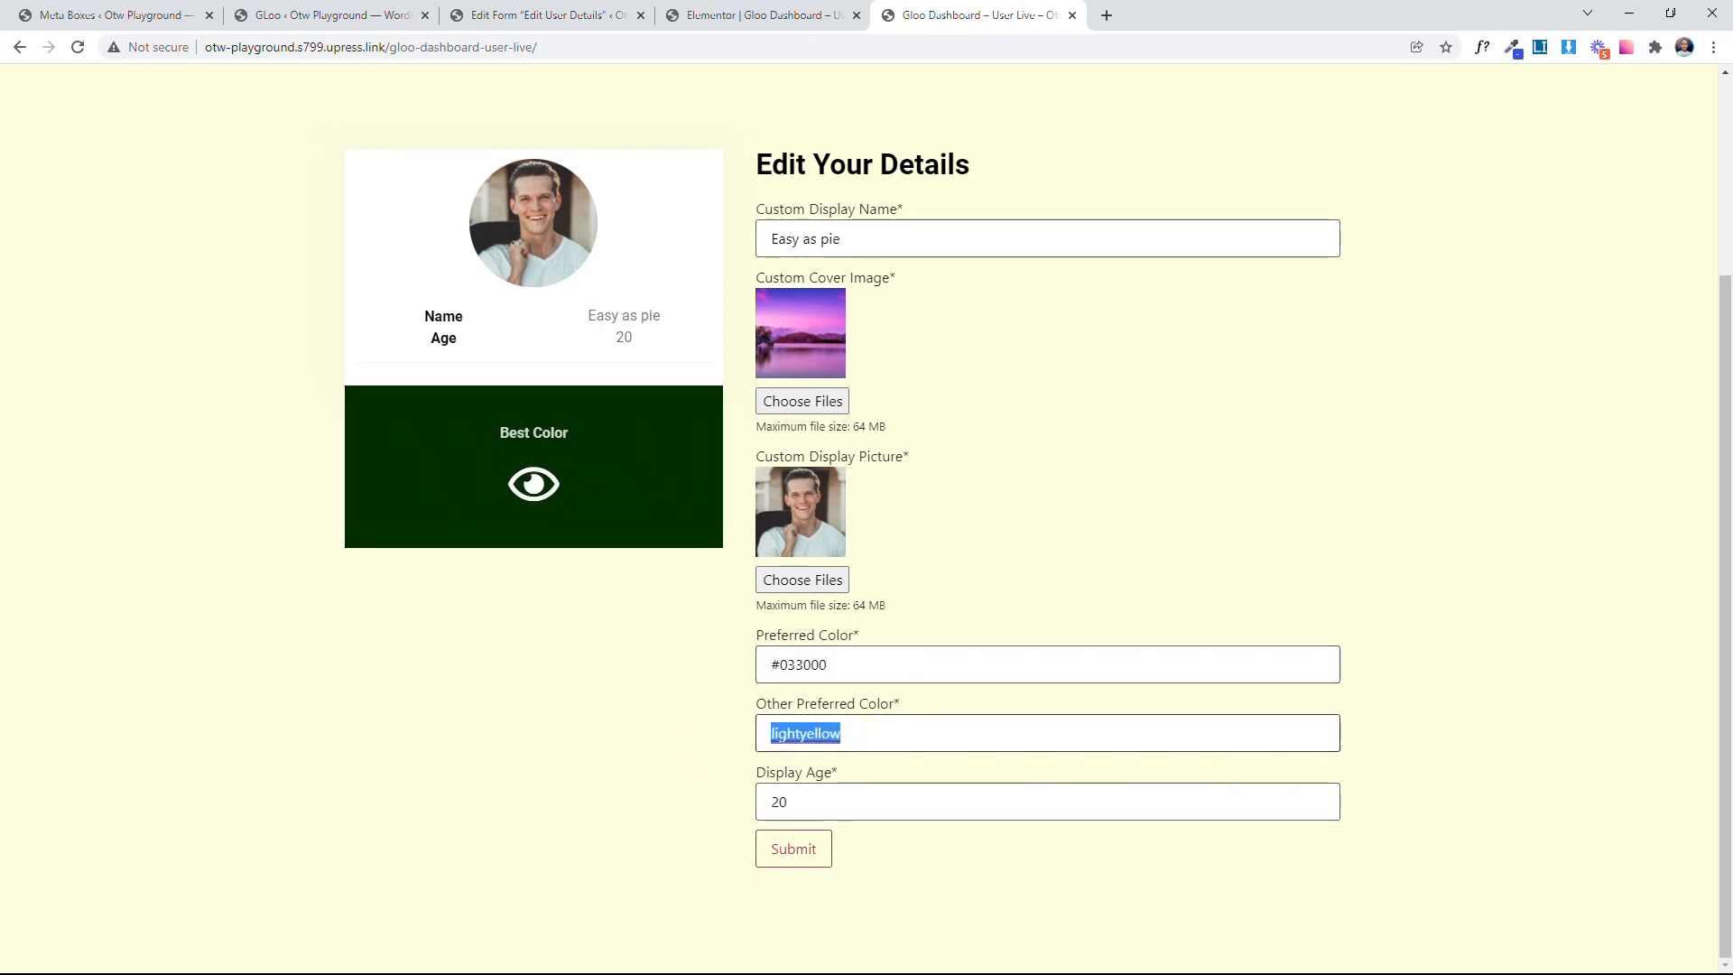
pyautogui.write('whitesmoke')
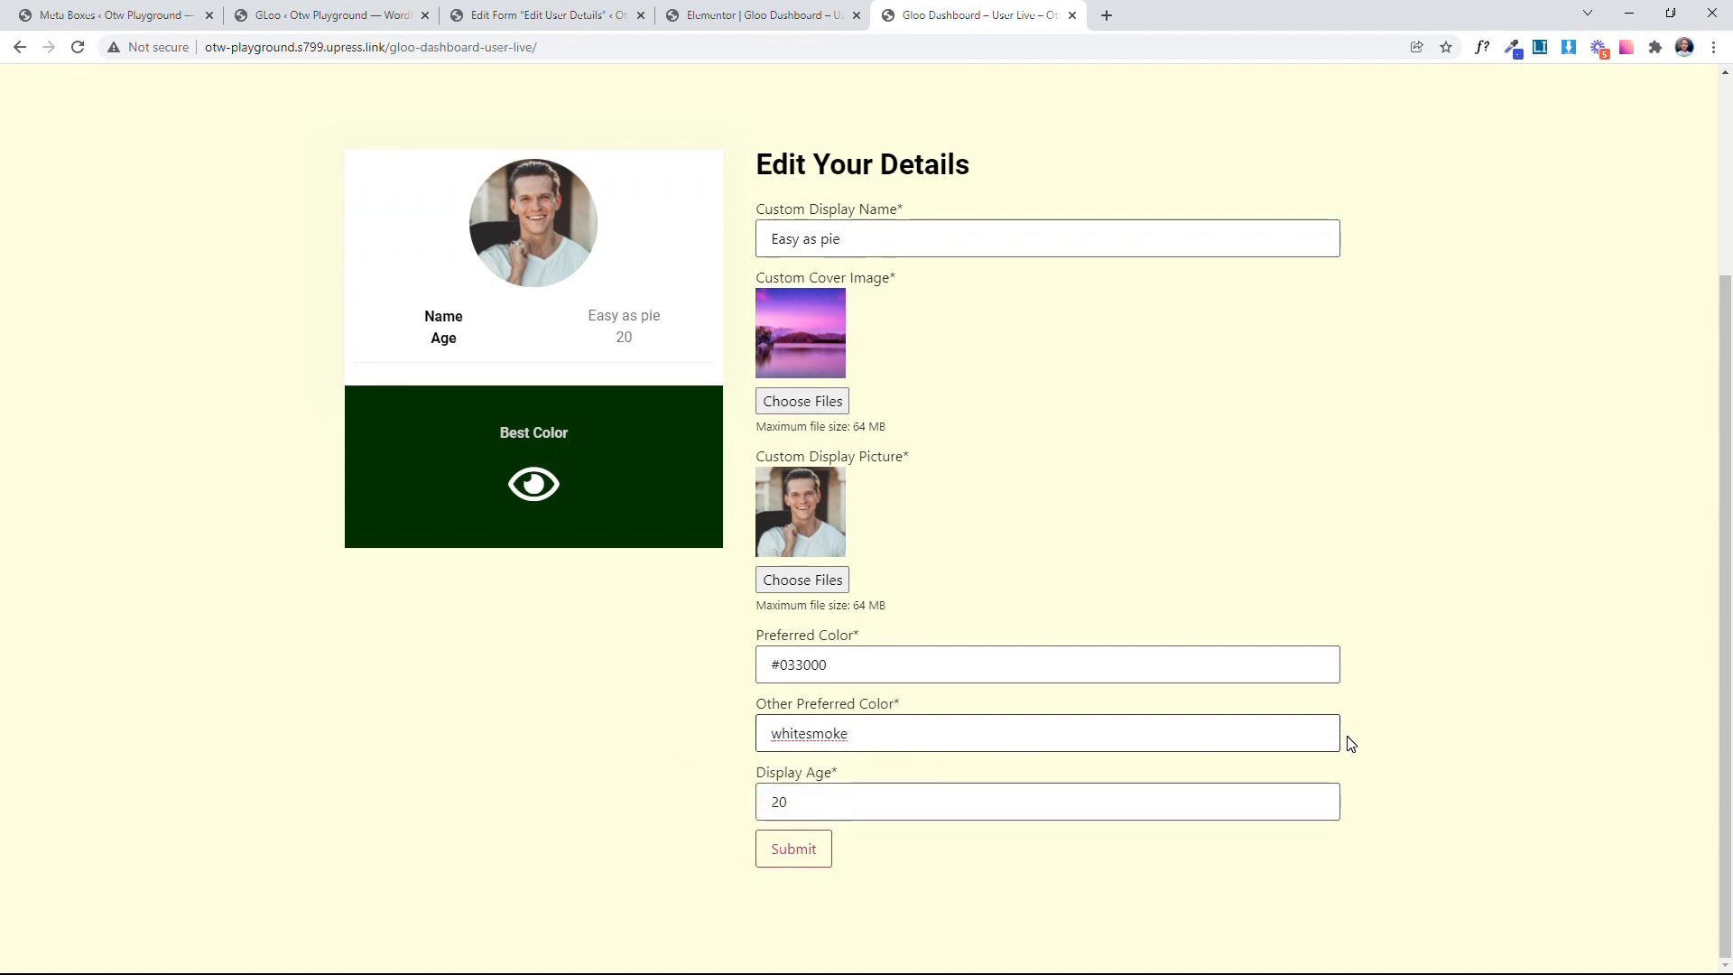
pyautogui.press('Tab')
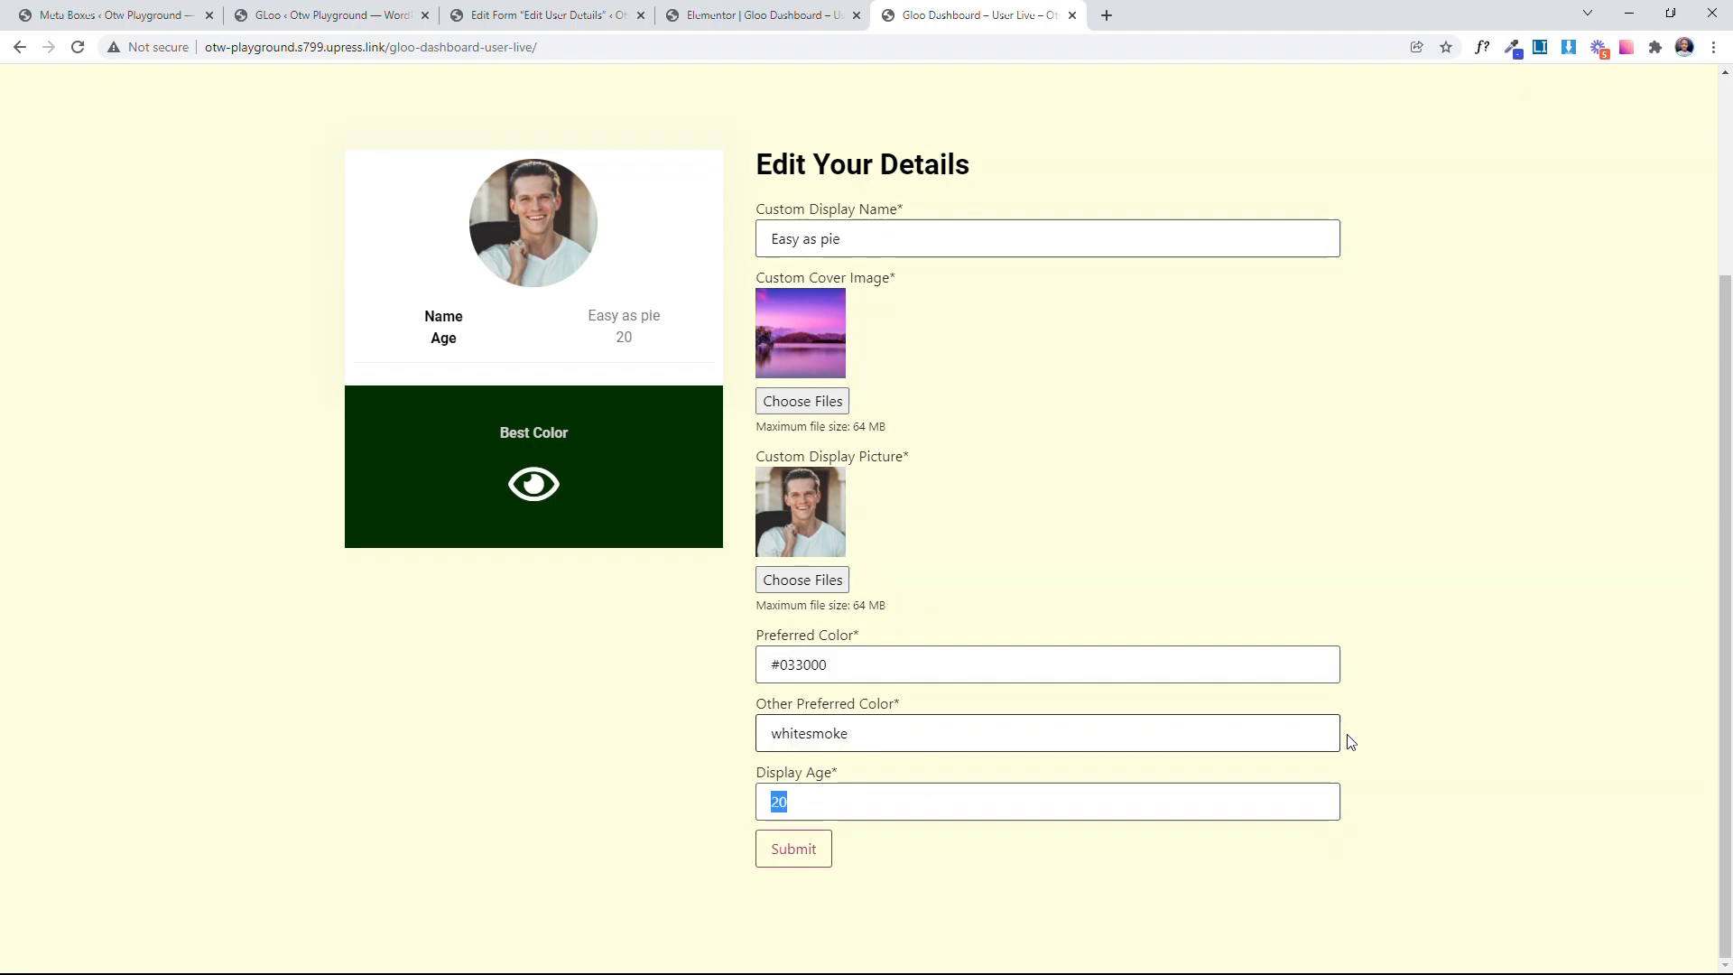
pyautogui.press('Return')
pyautogui.scroll(-3, 1173, 641)
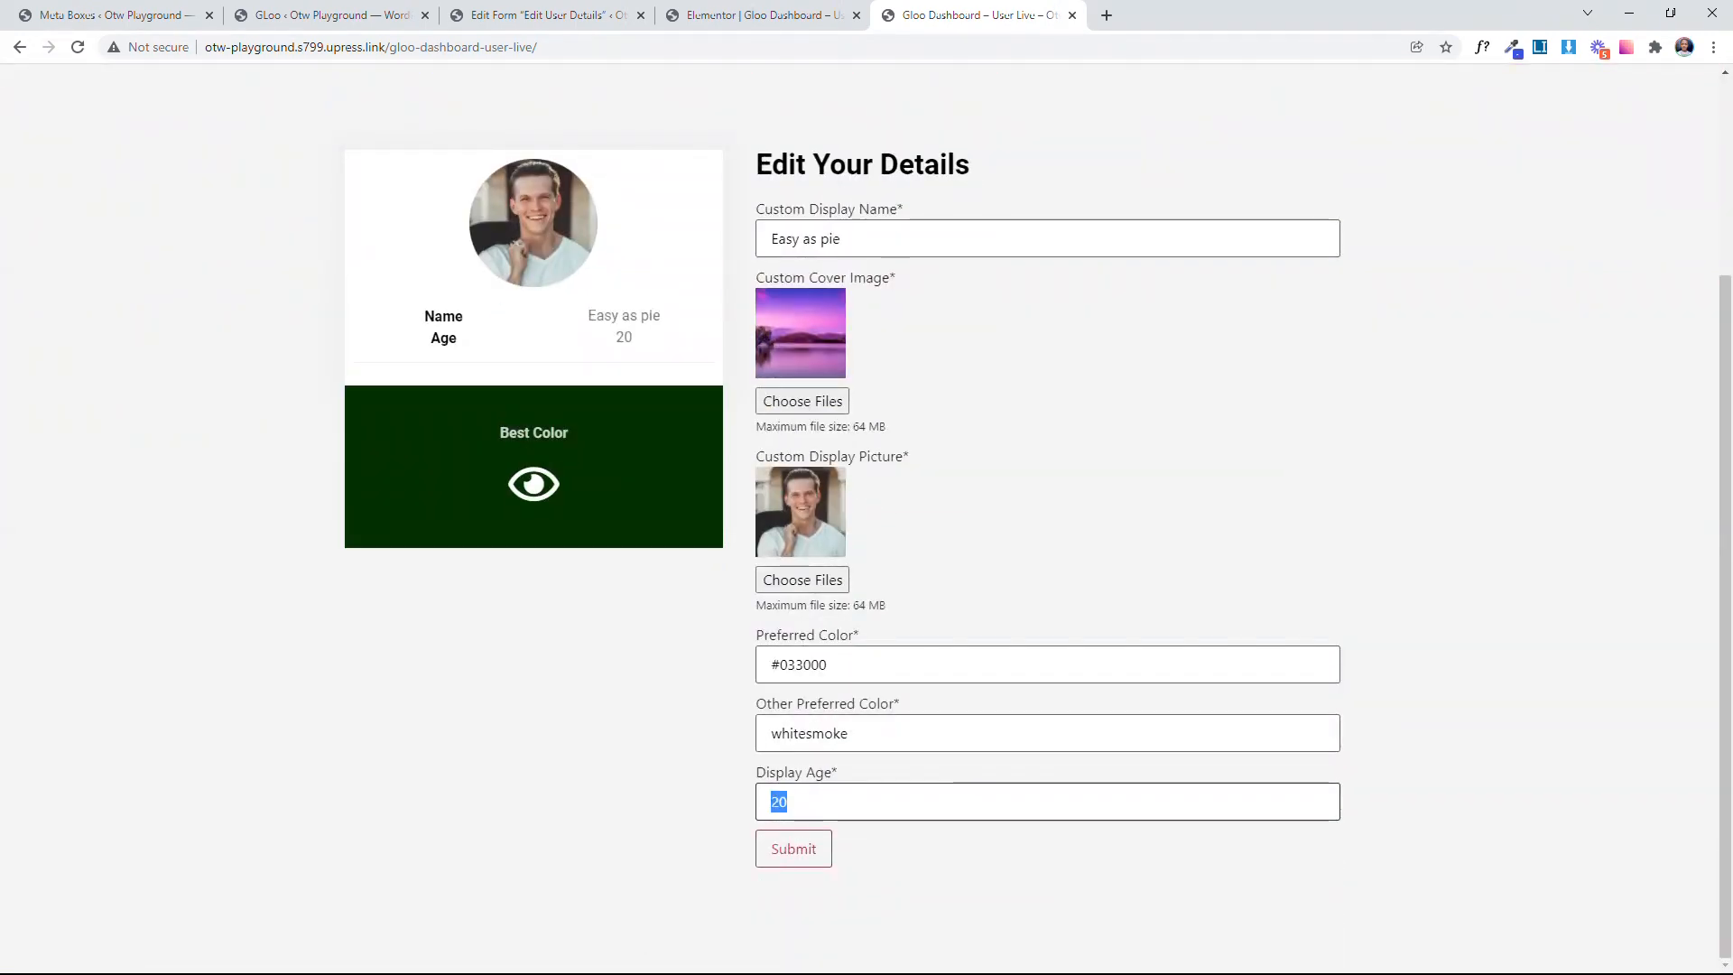
# Step: Set the Display Age to 34 and submit the Edit Your Details form
pyautogui.press('Return')
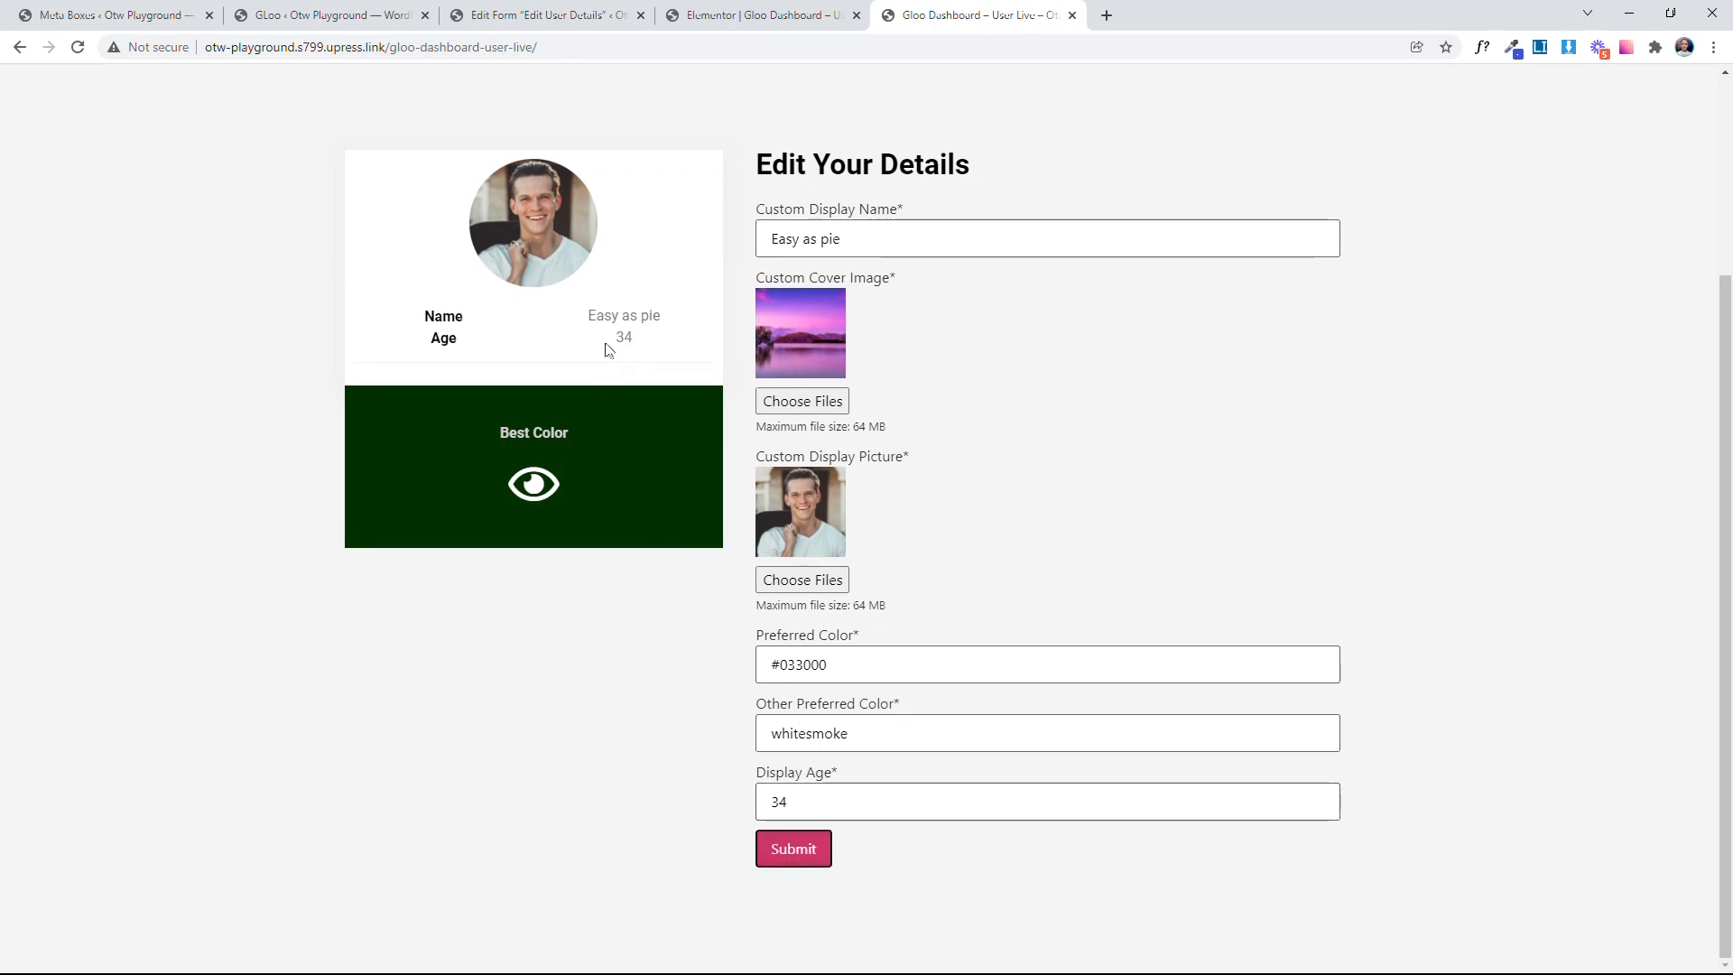
pyautogui.doubleClick(623, 338)
pyautogui.scroll(1, 935, 858)
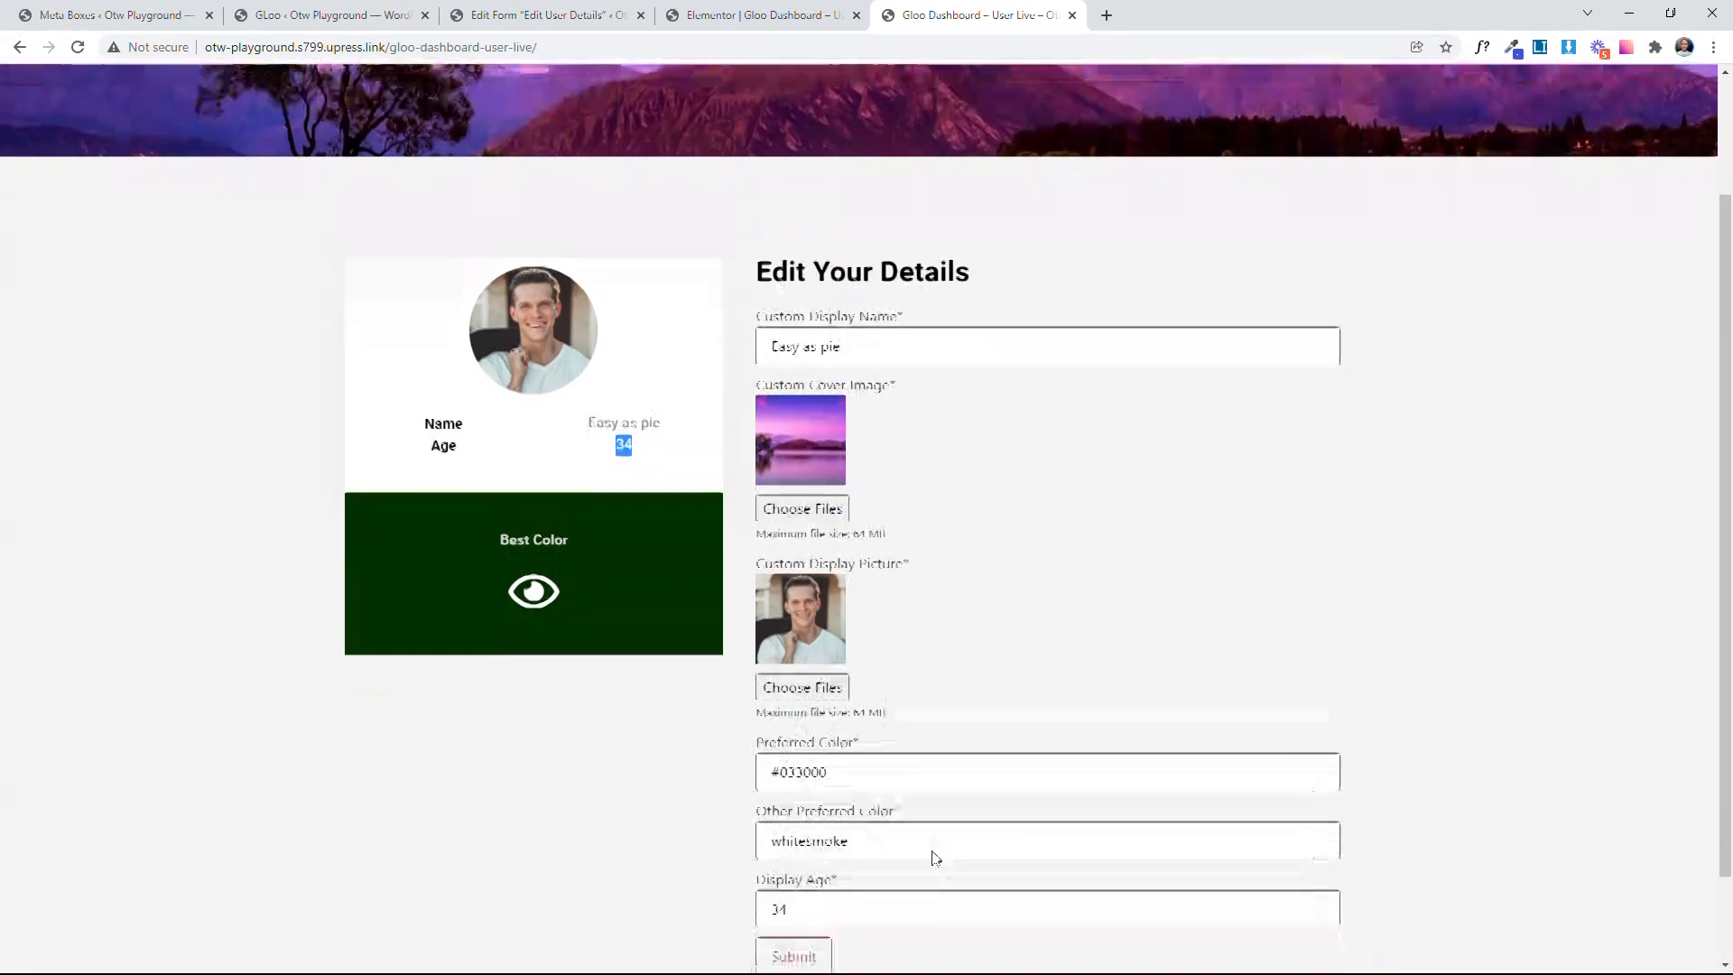
pyautogui.scroll(-1, 935, 857)
pyautogui.click(787, 860)
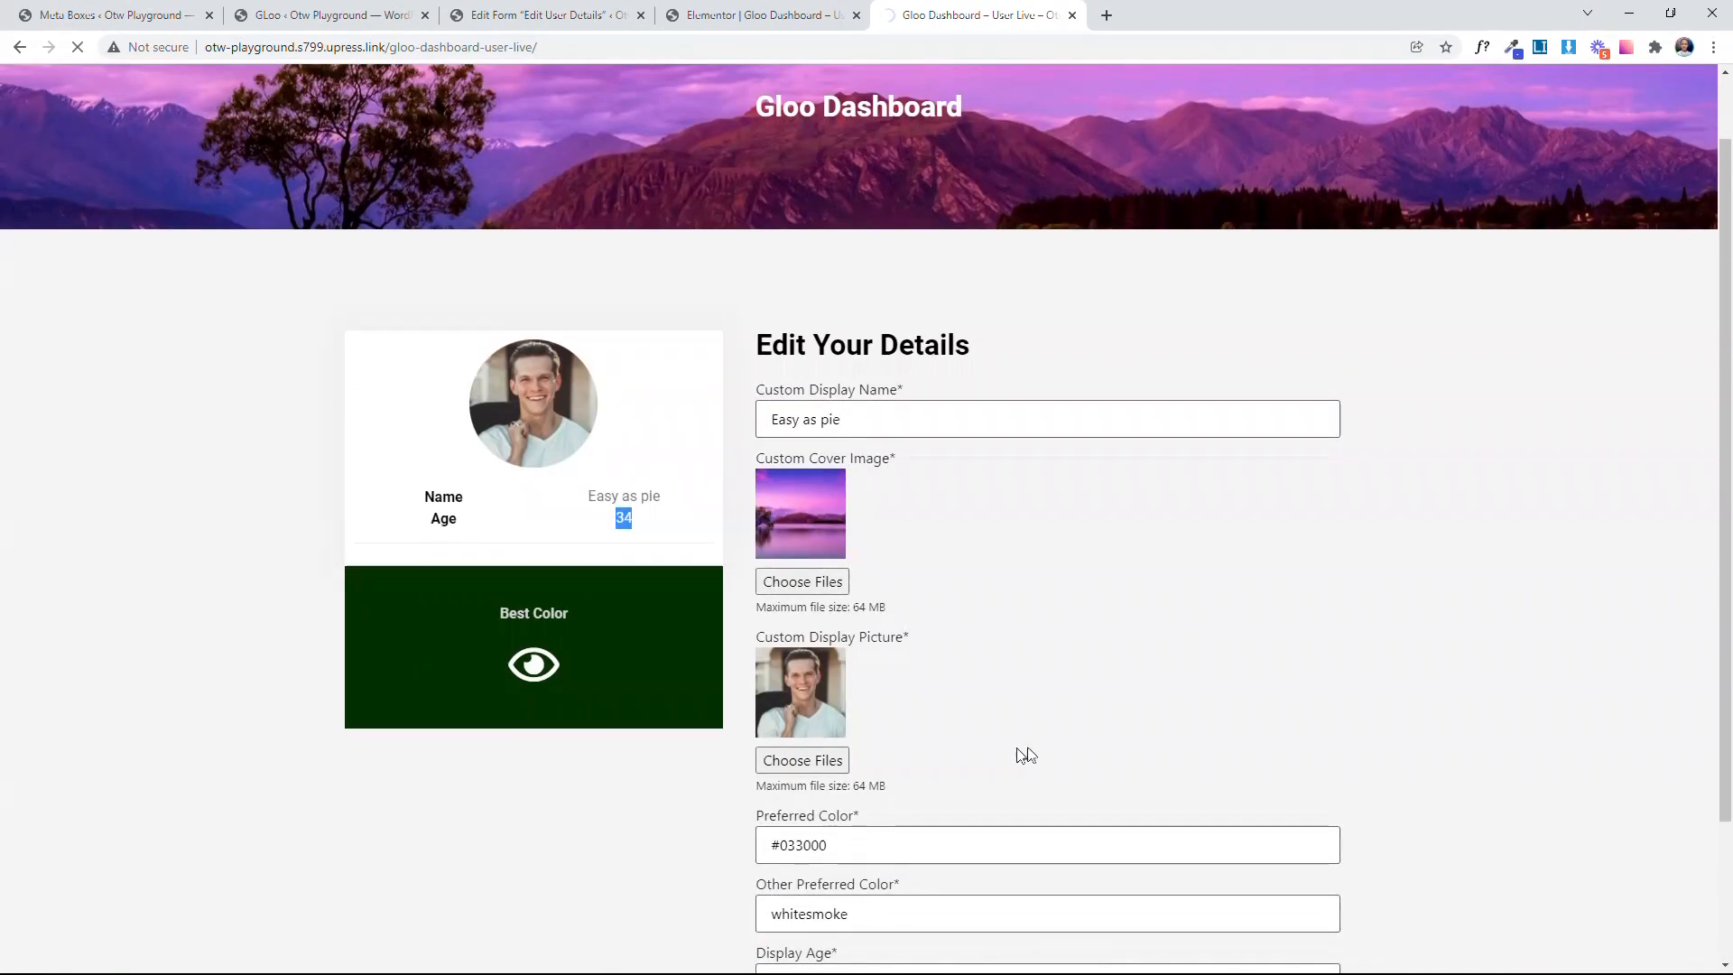